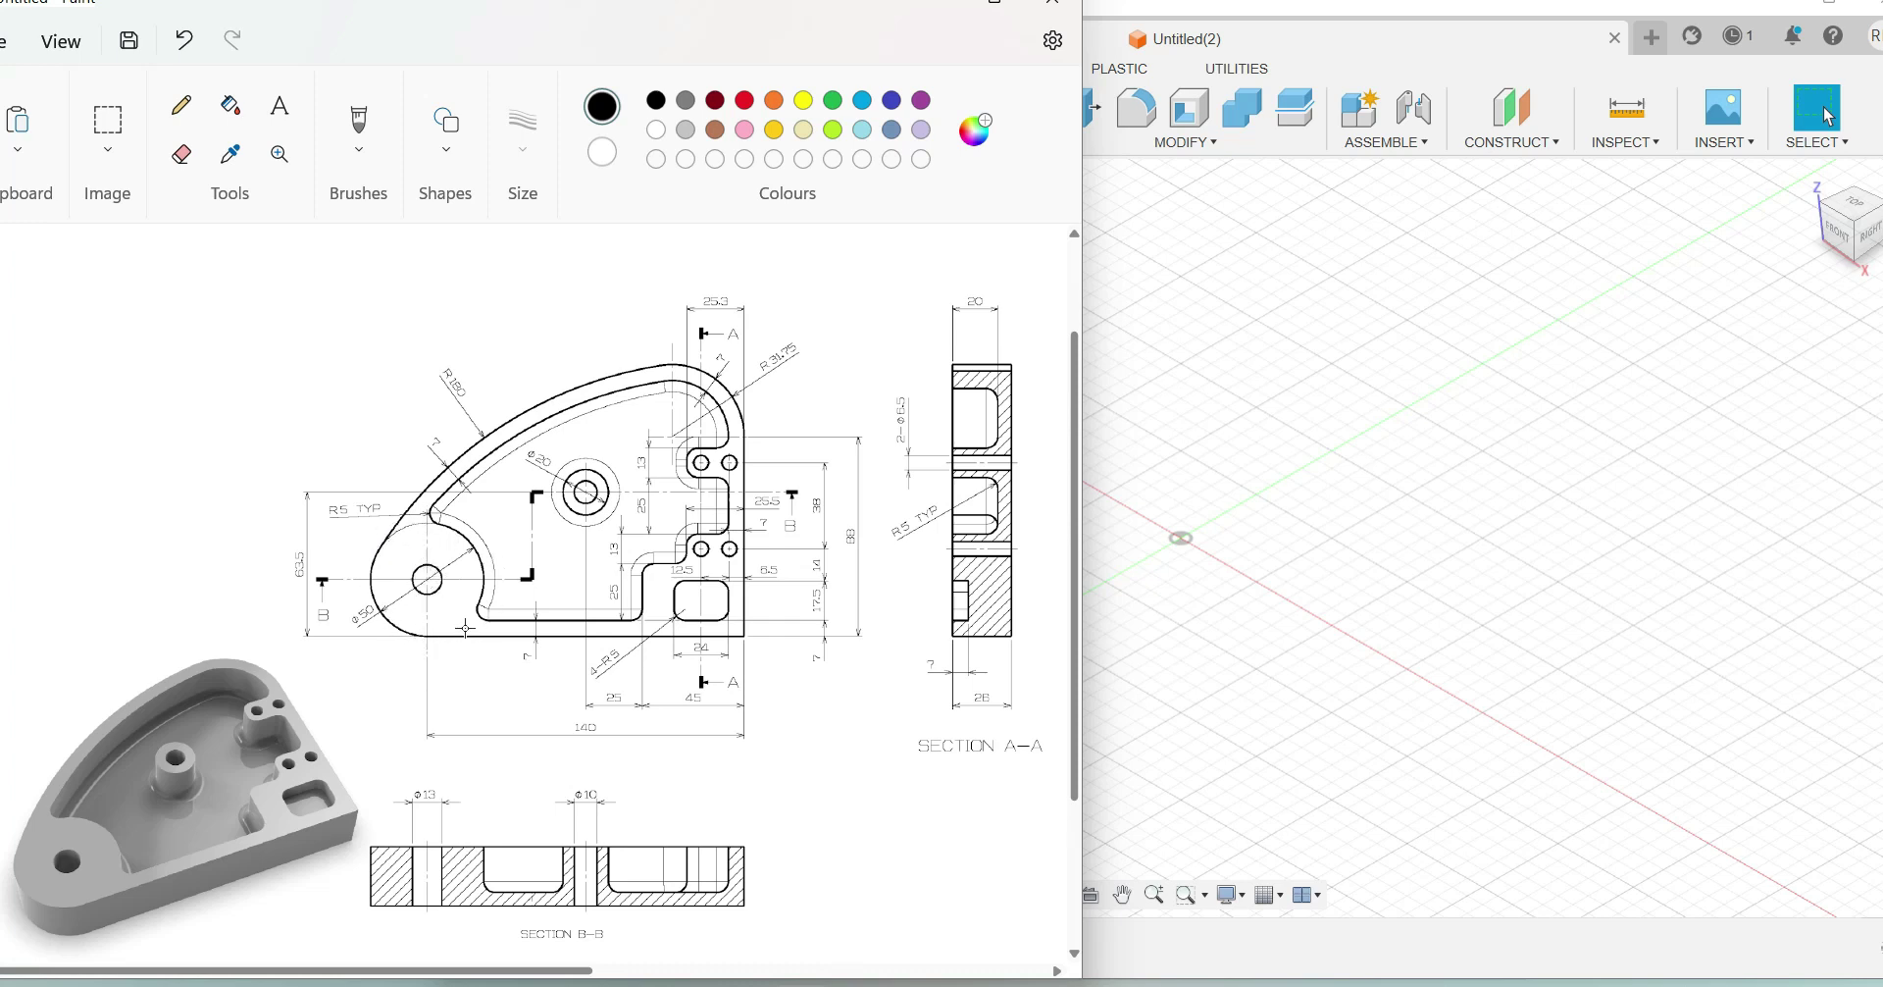
Step: Switch to Fusion 360 and check the unit type options in the document's active units settings
click(1286, 490)
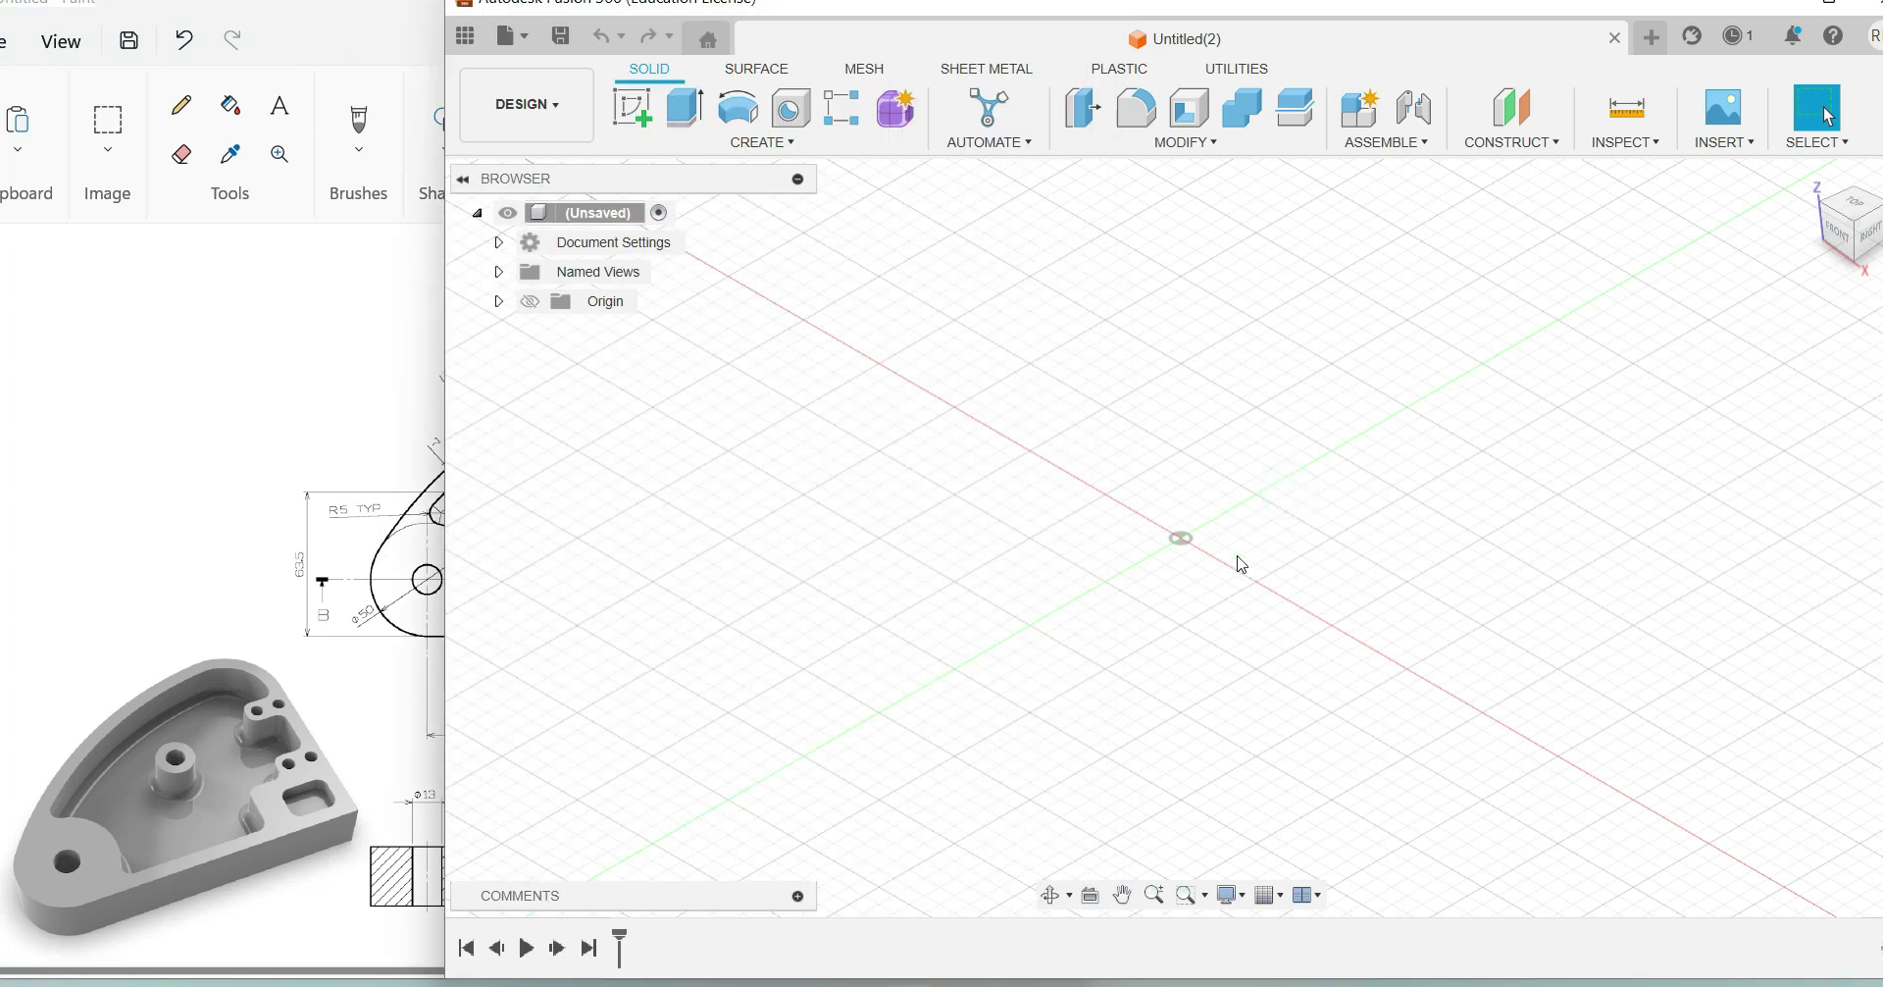
click(499, 242)
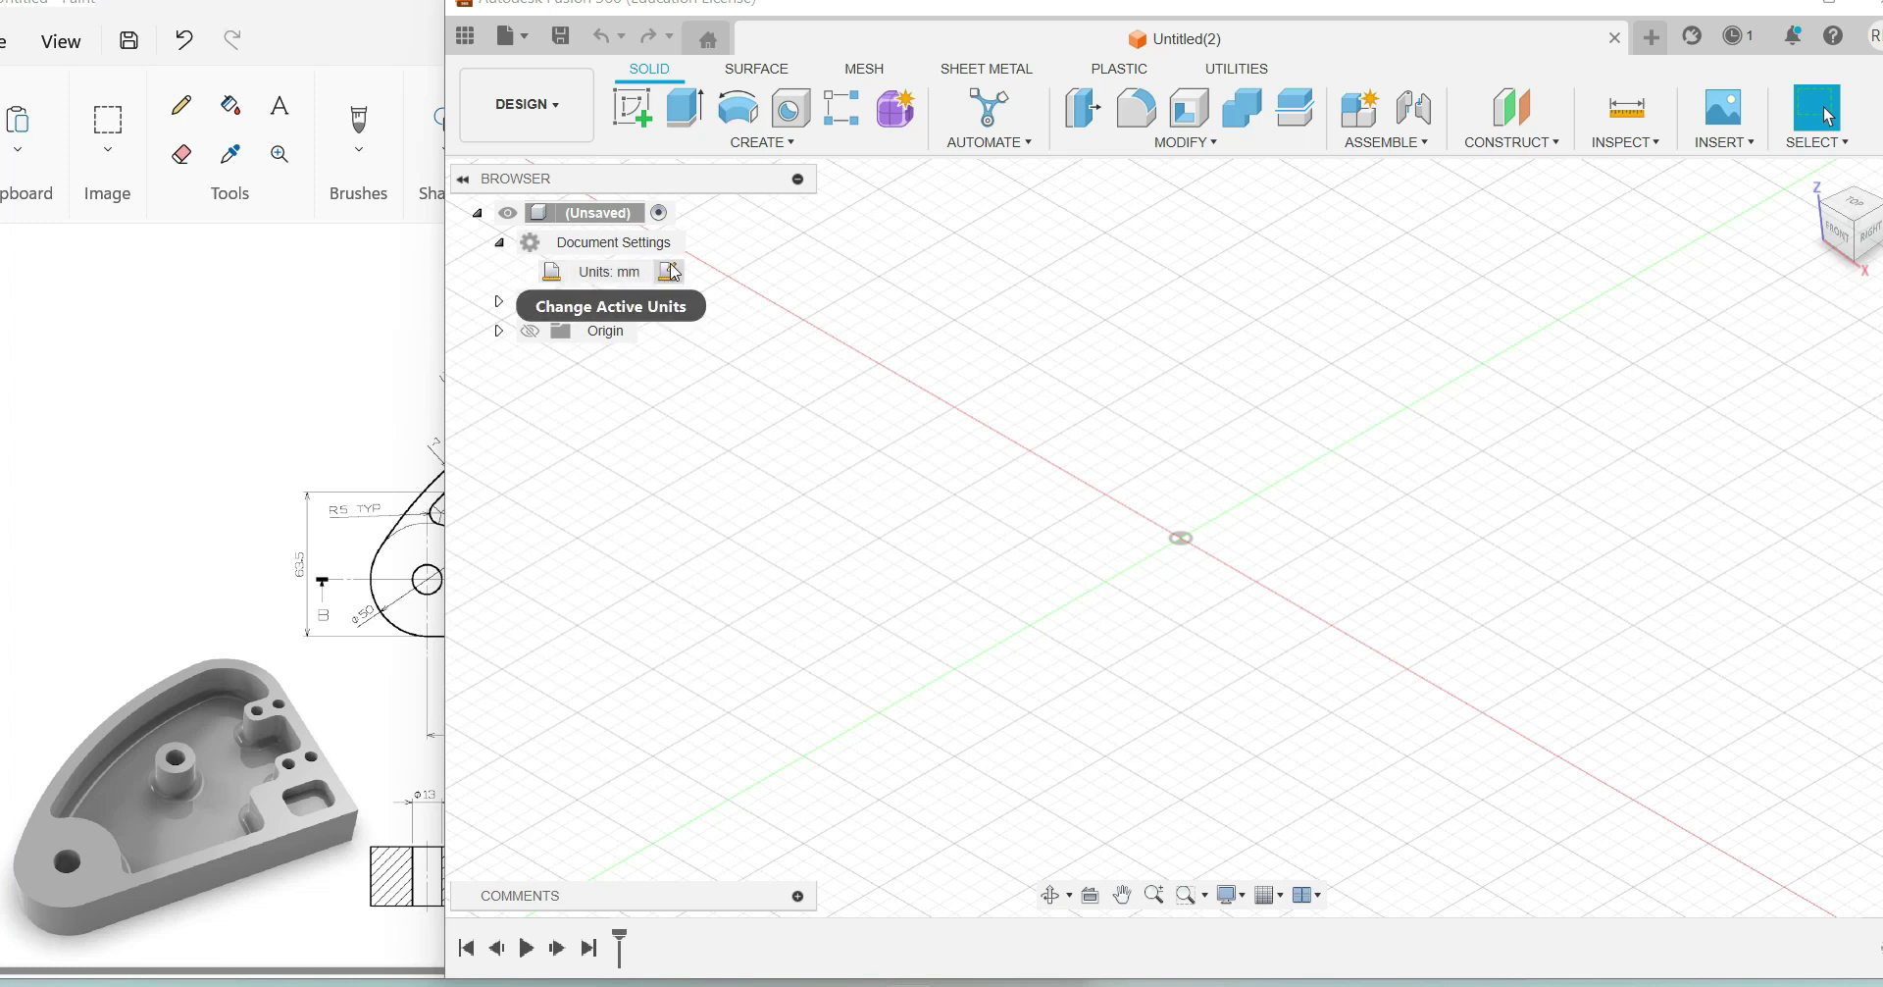
click(672, 272)
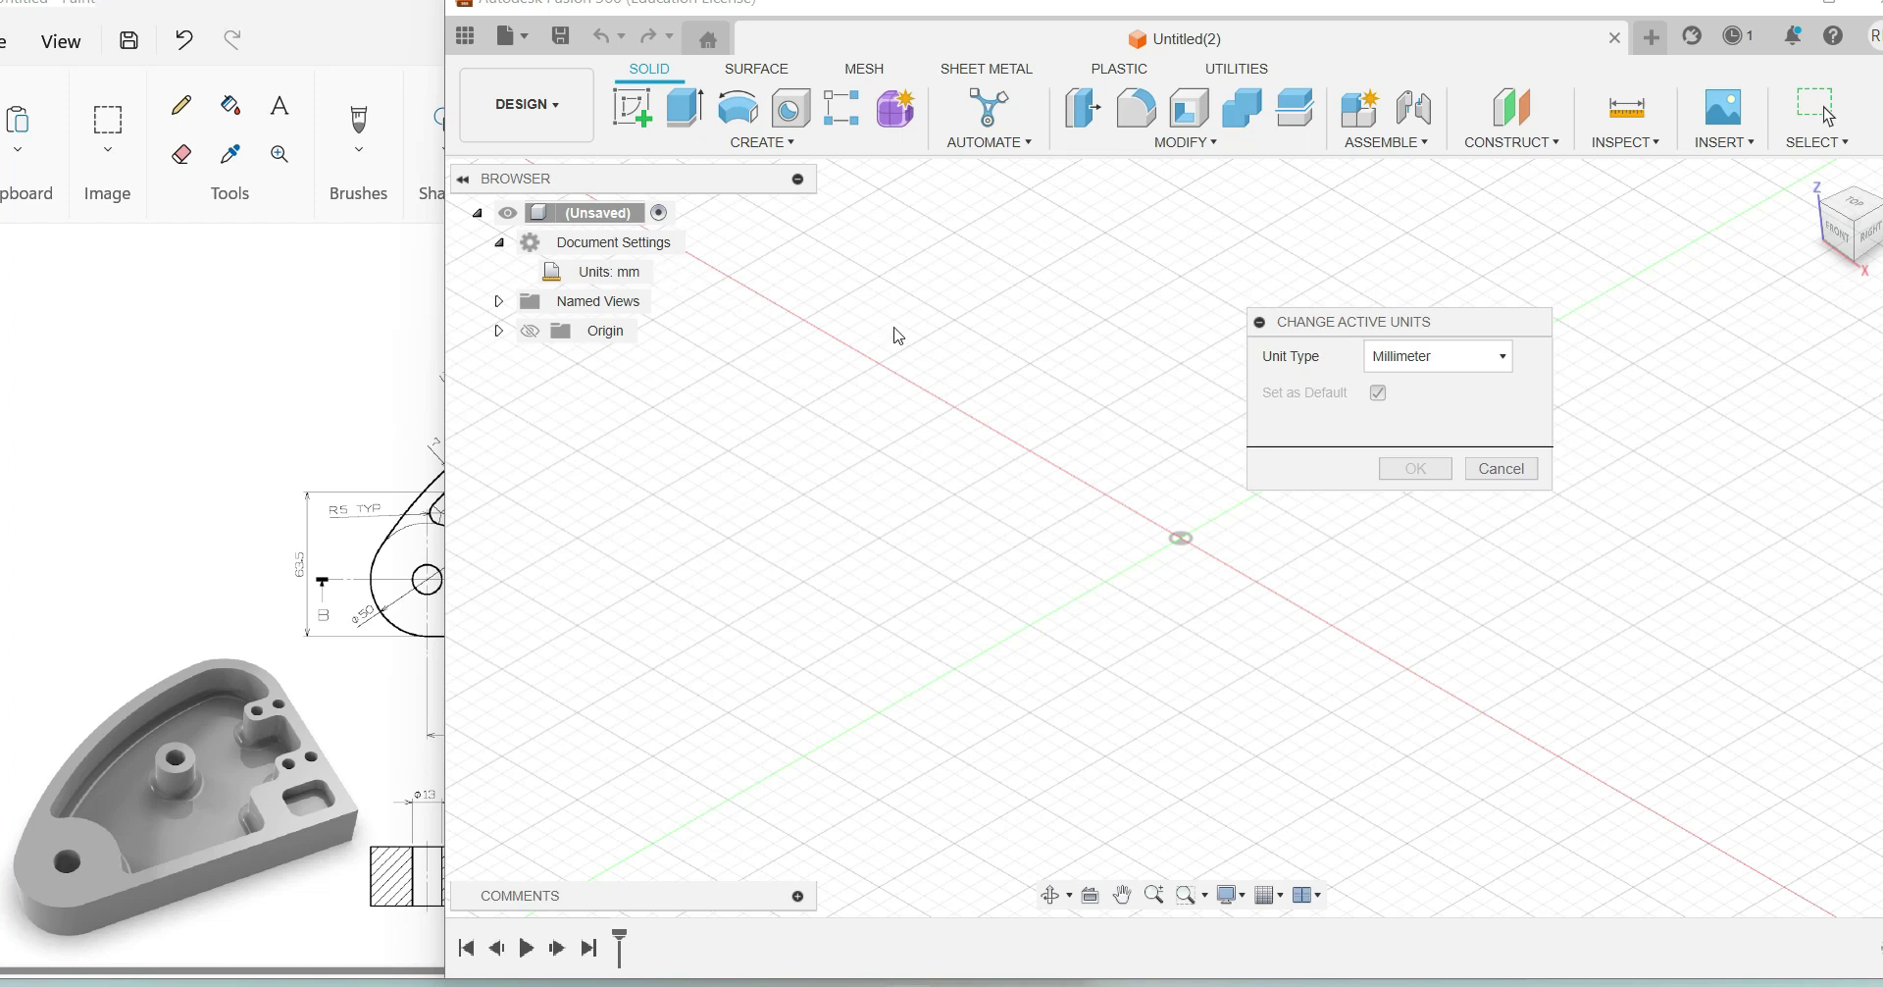
click(1447, 359)
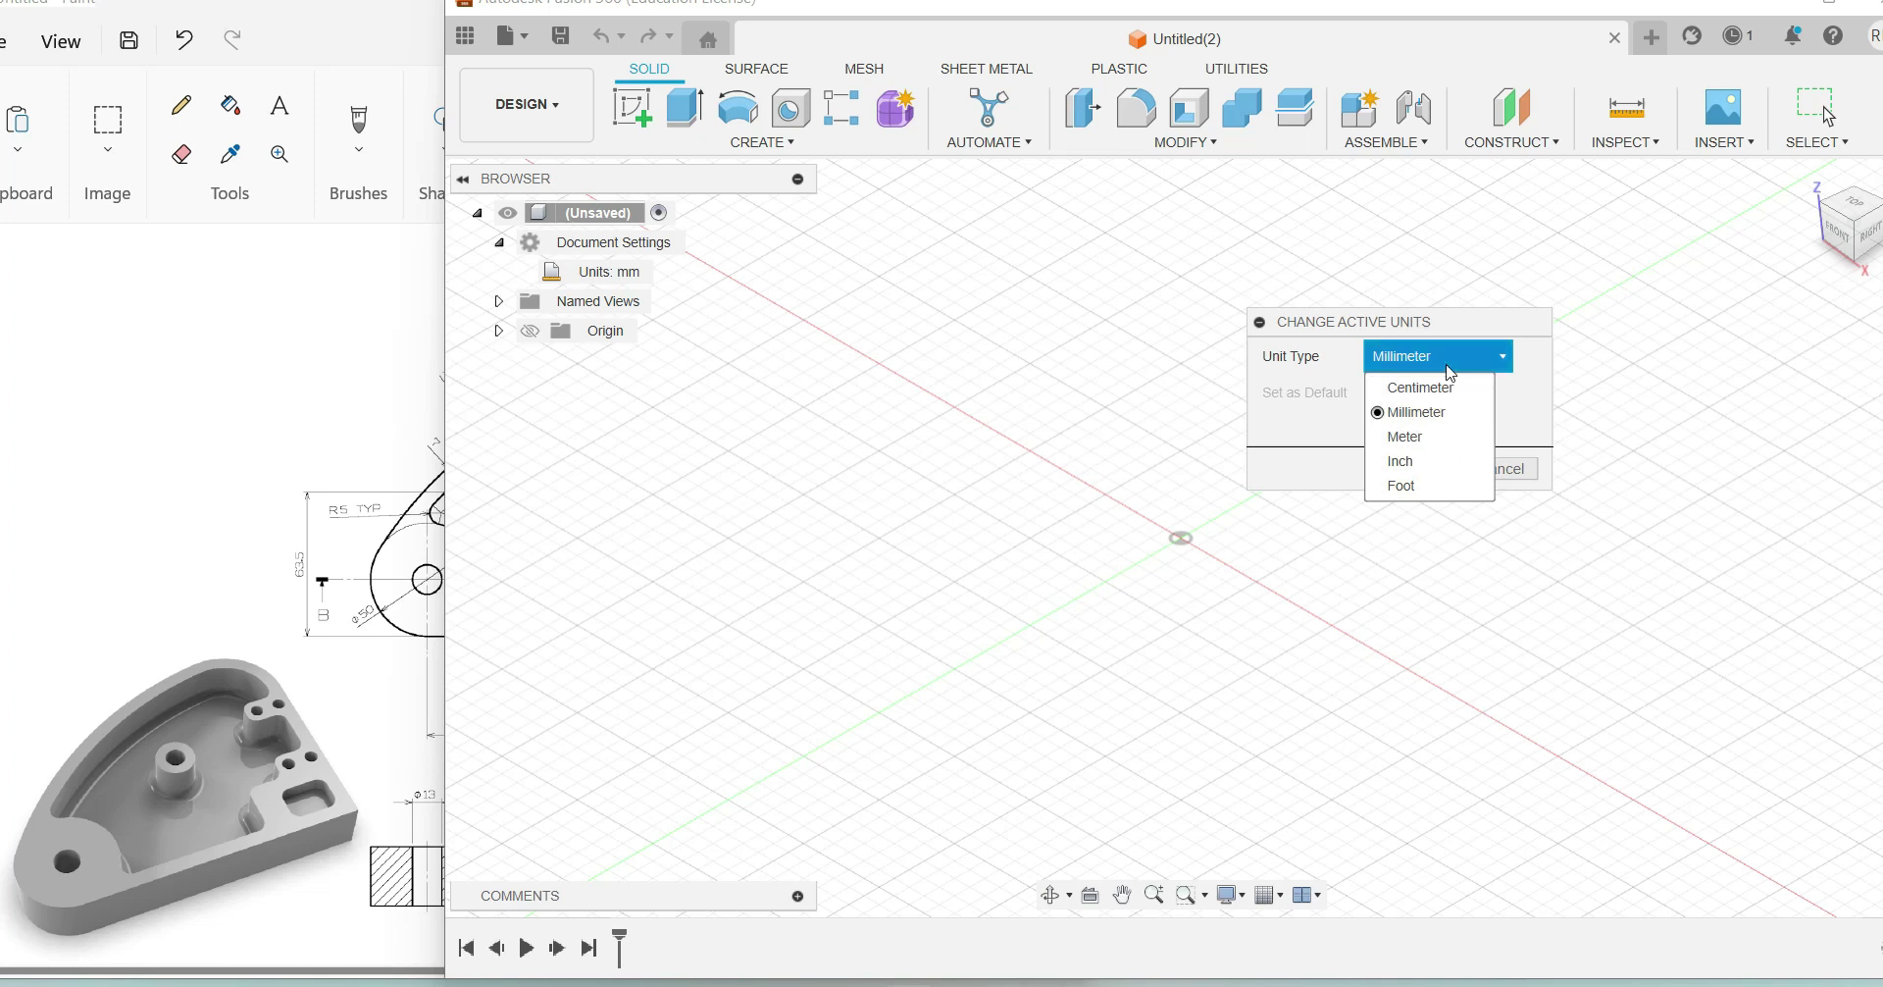
click(1553, 547)
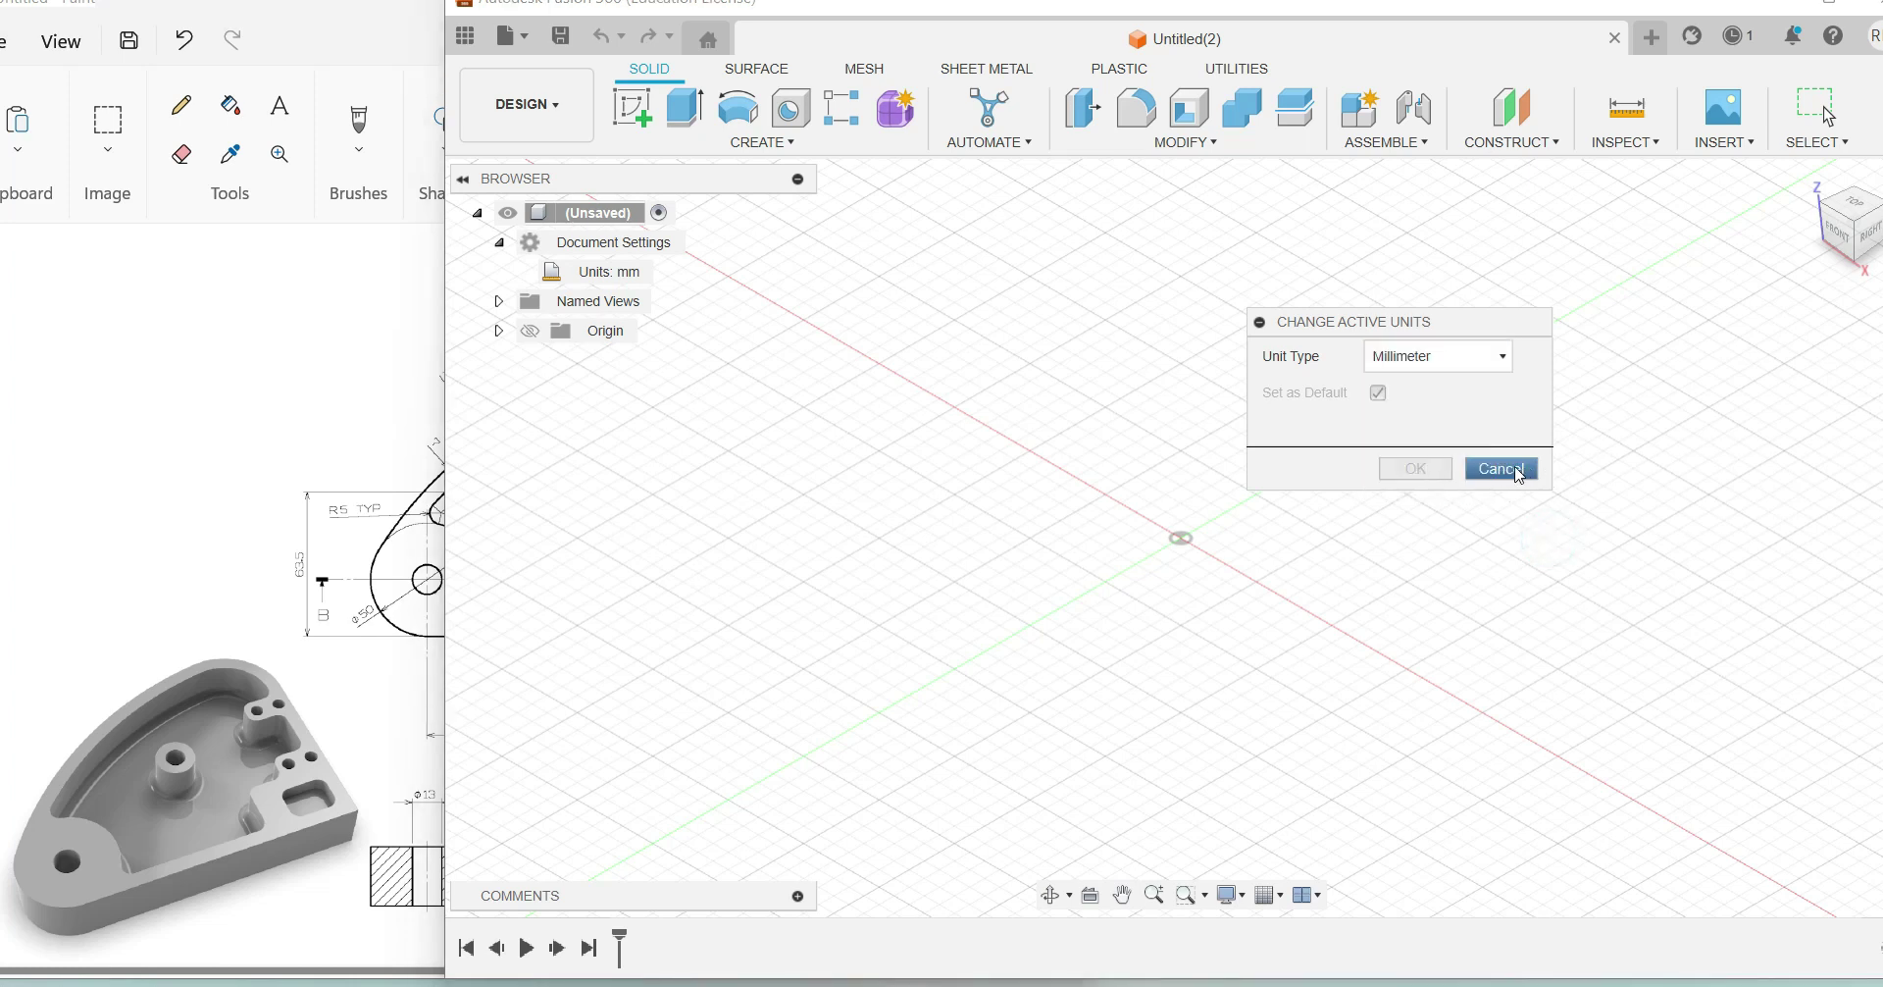
click(1515, 468)
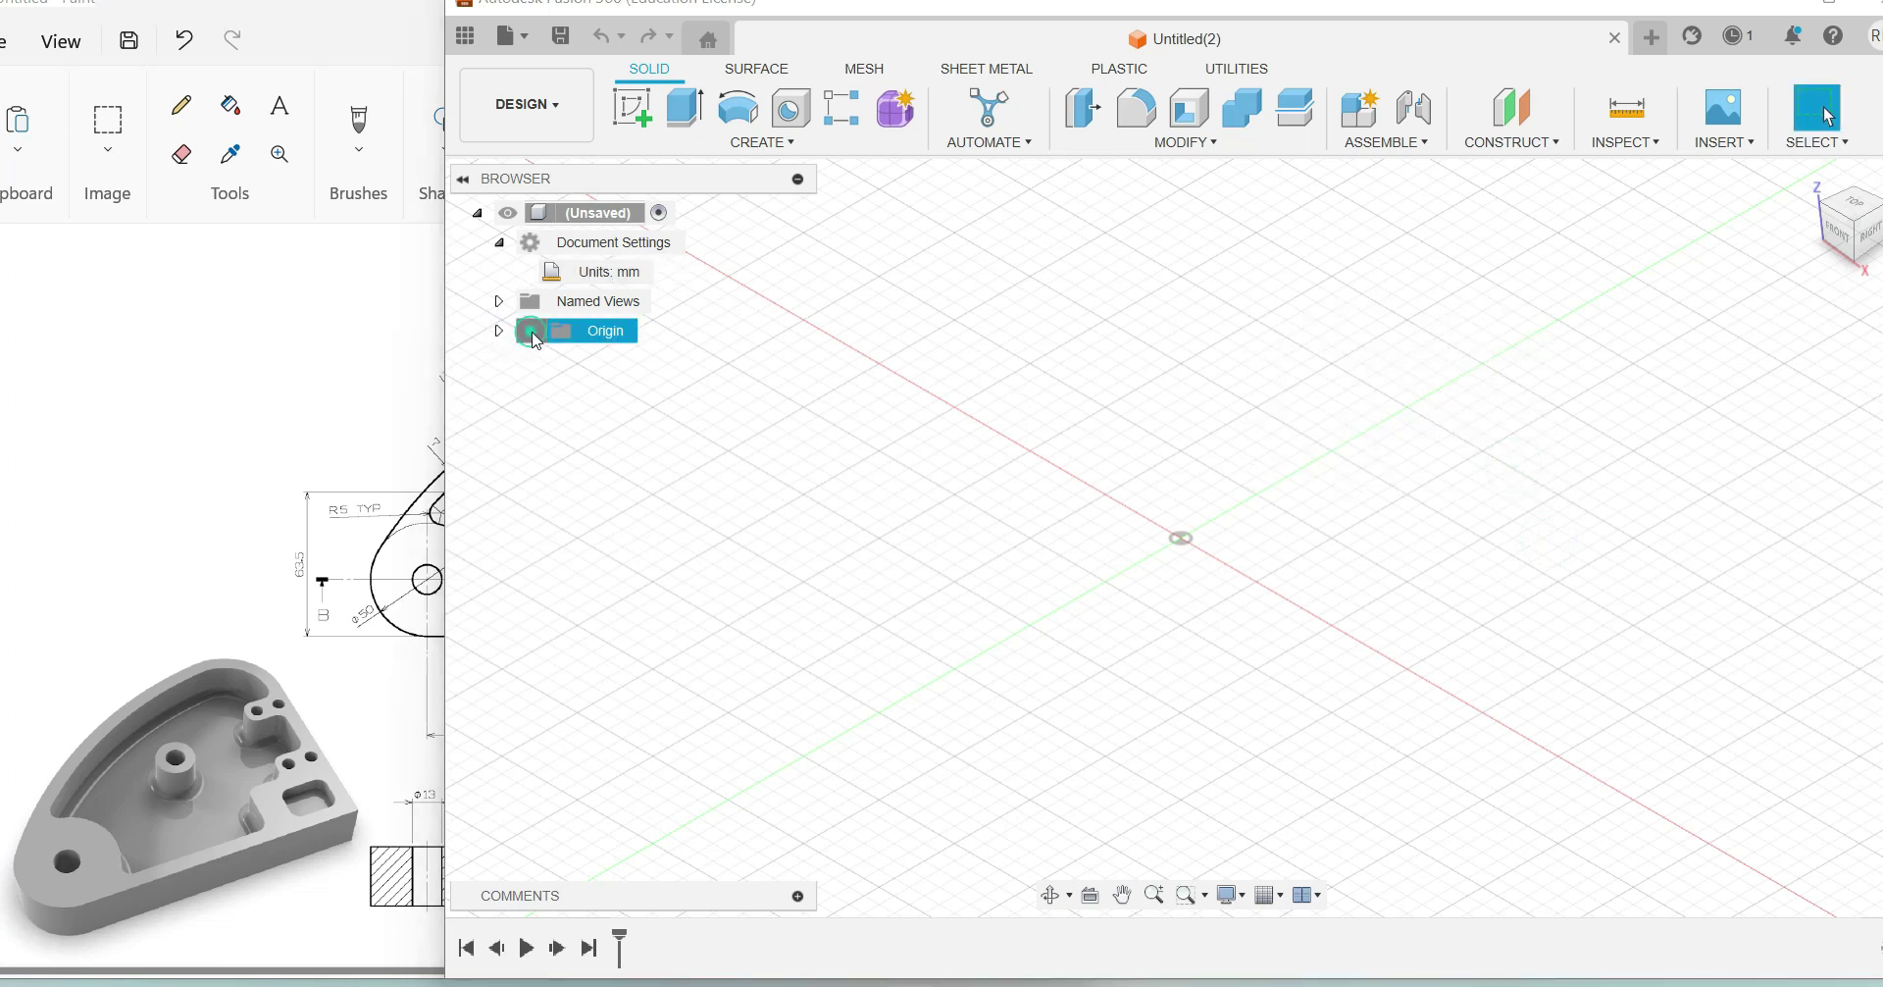
Step: Show the origin planes and create a new sketch on the XY plane
click(530, 333)
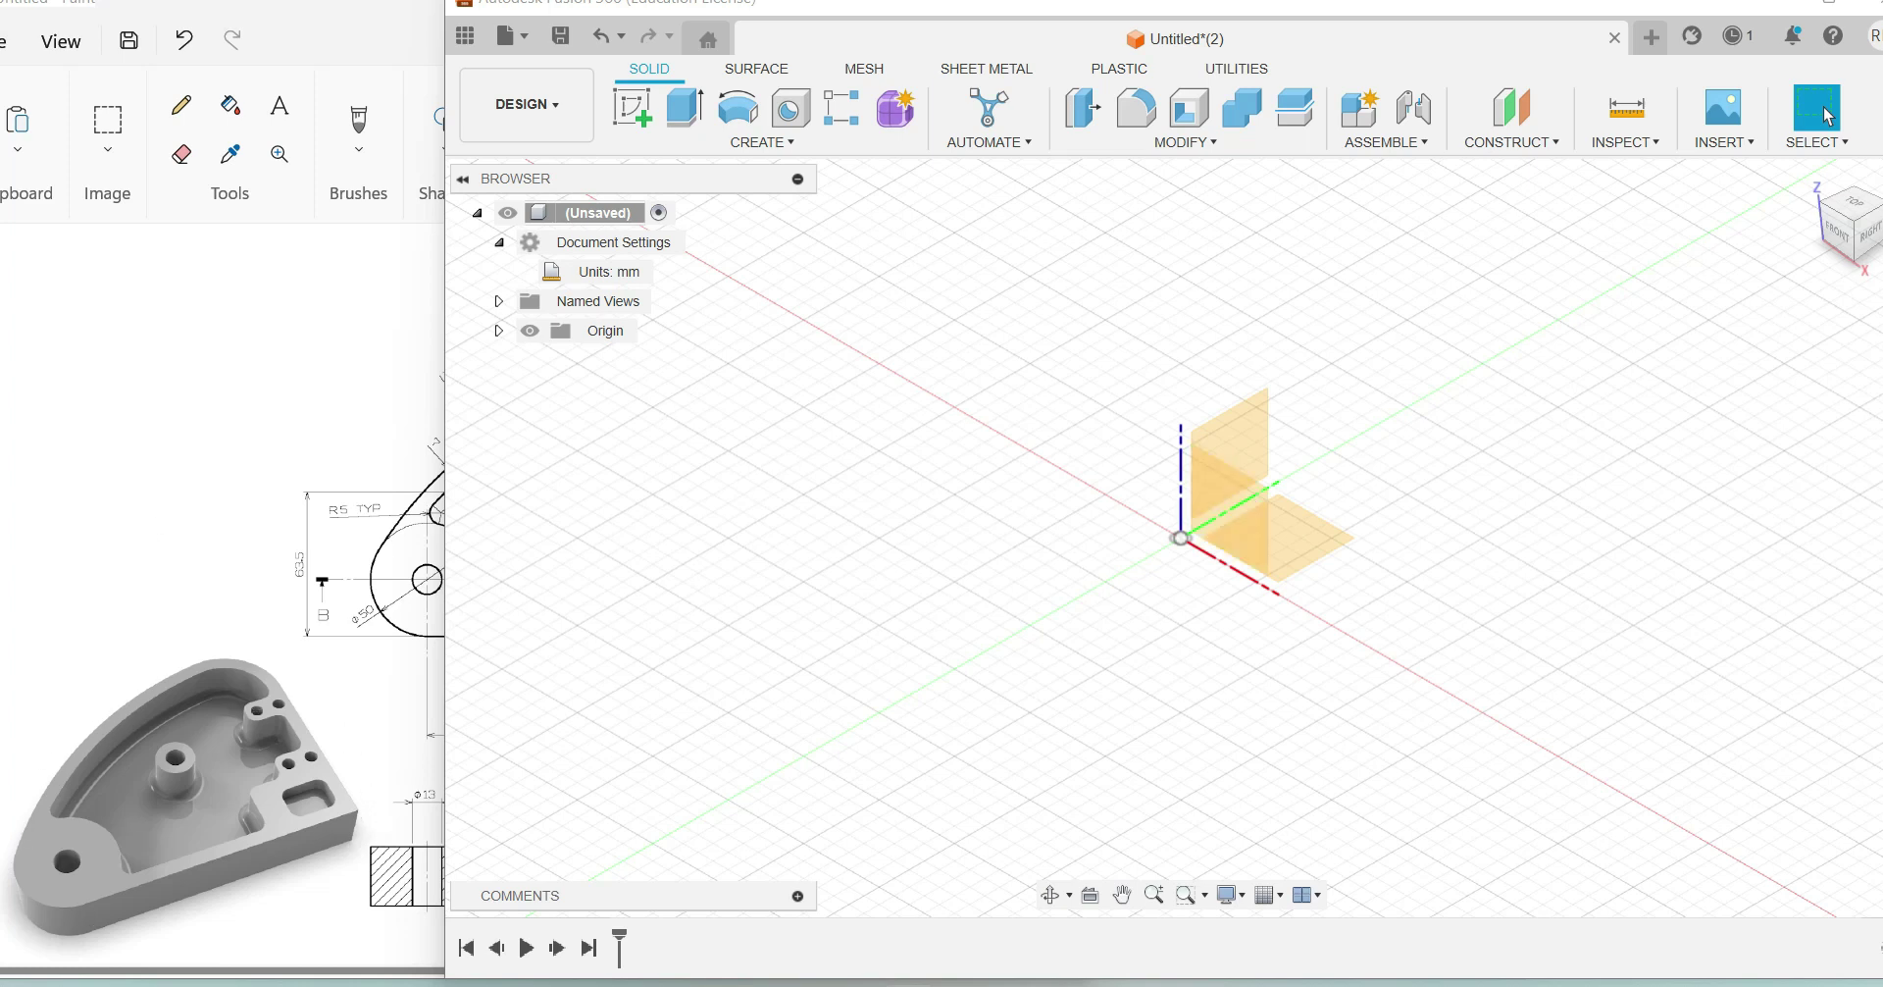
click(1329, 545)
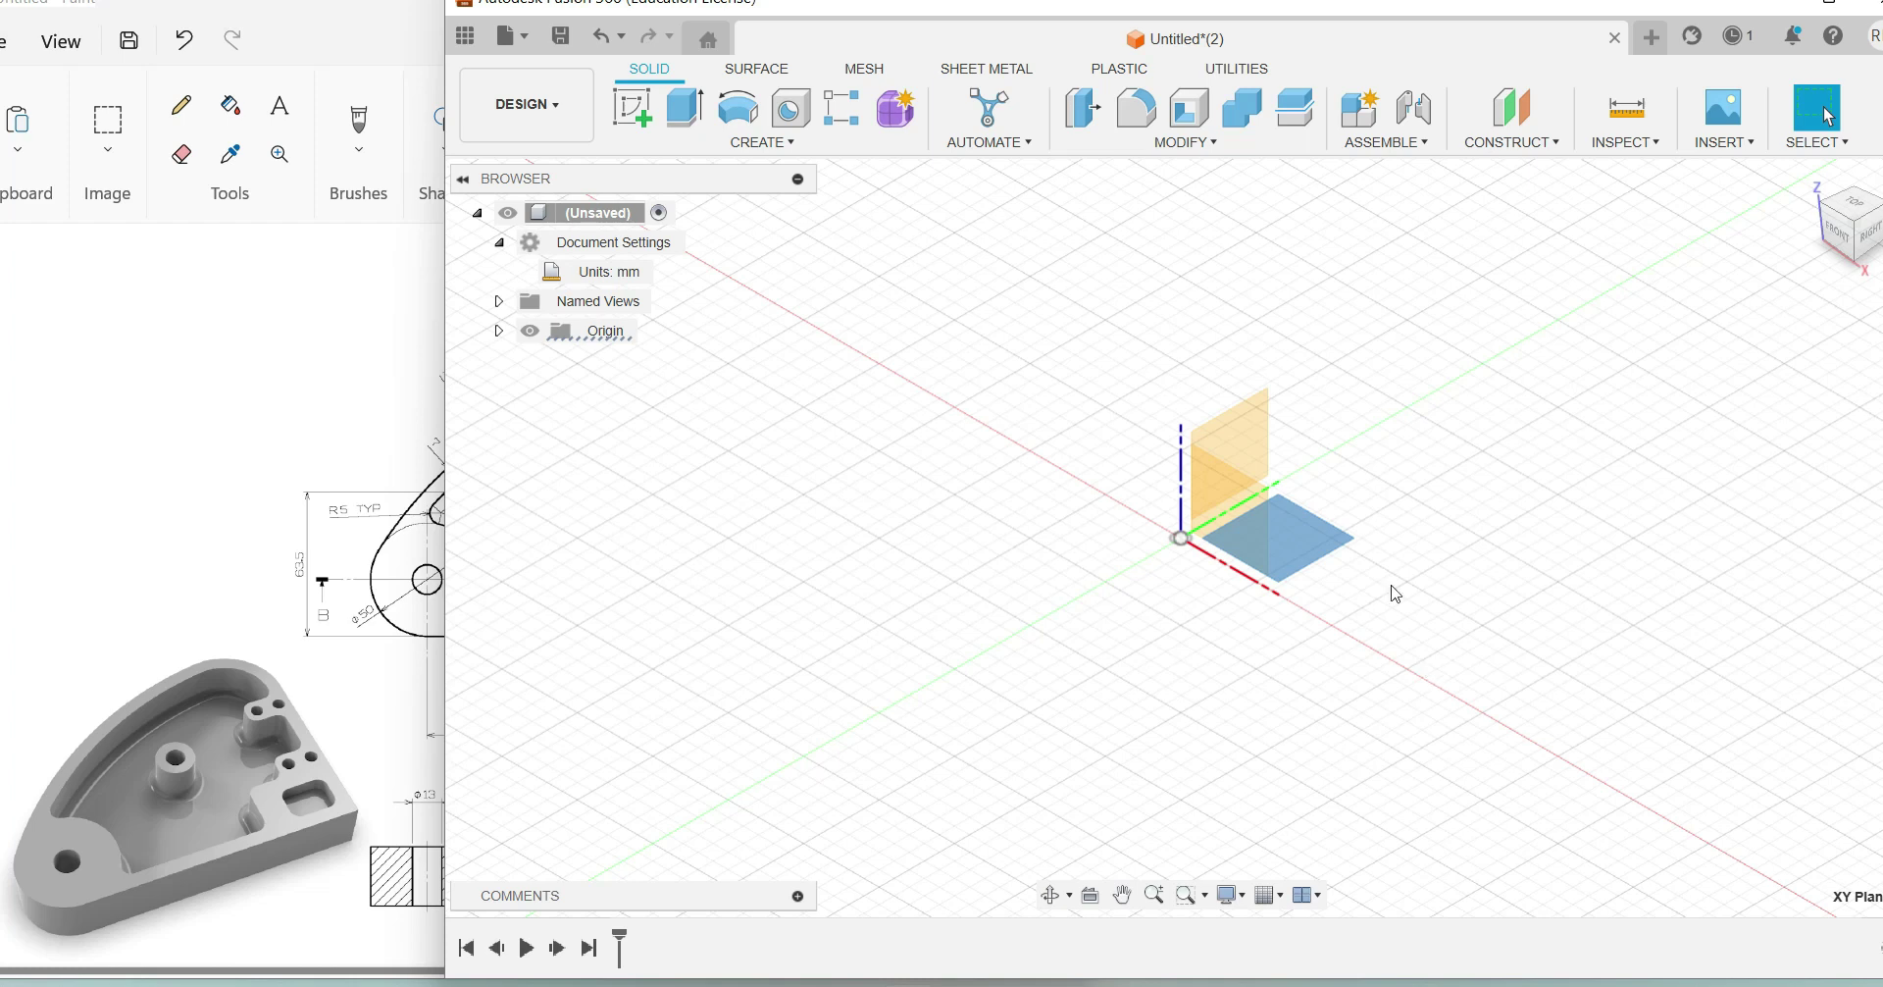
click(1450, 582)
click(1275, 539)
click(641, 106)
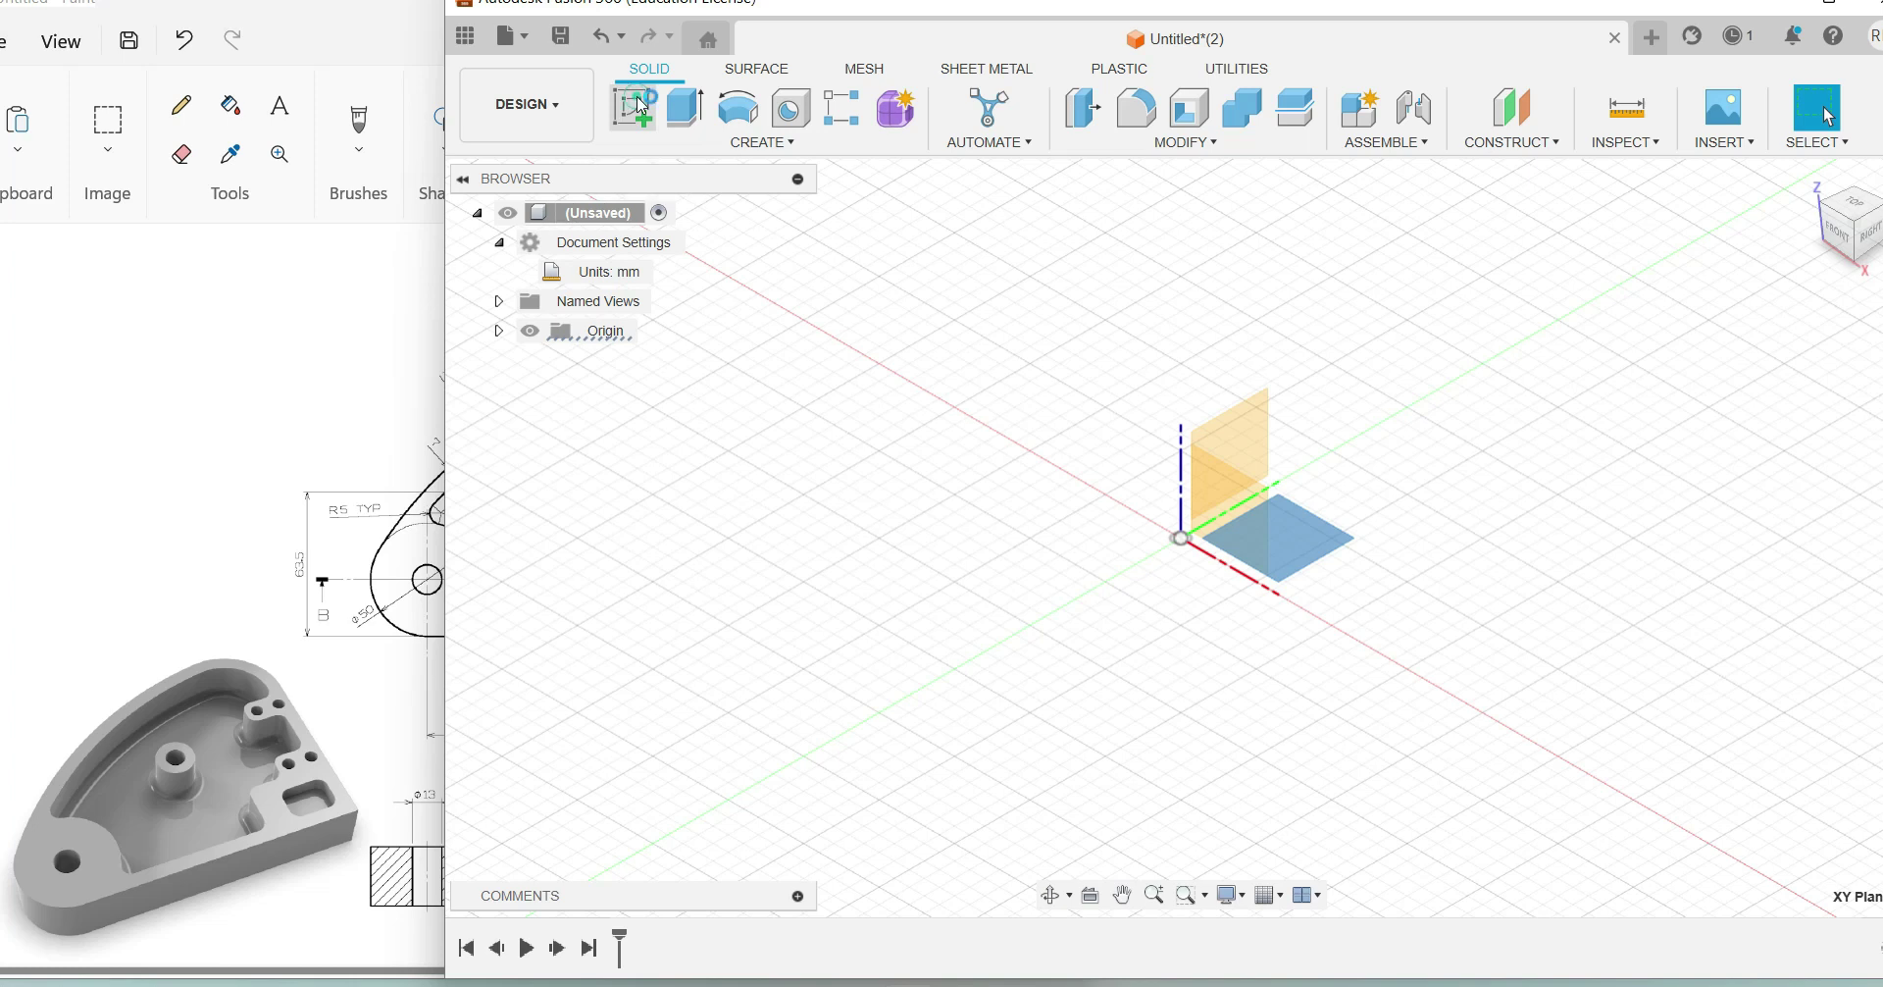
click(785, 147)
mouse_move(703, 229)
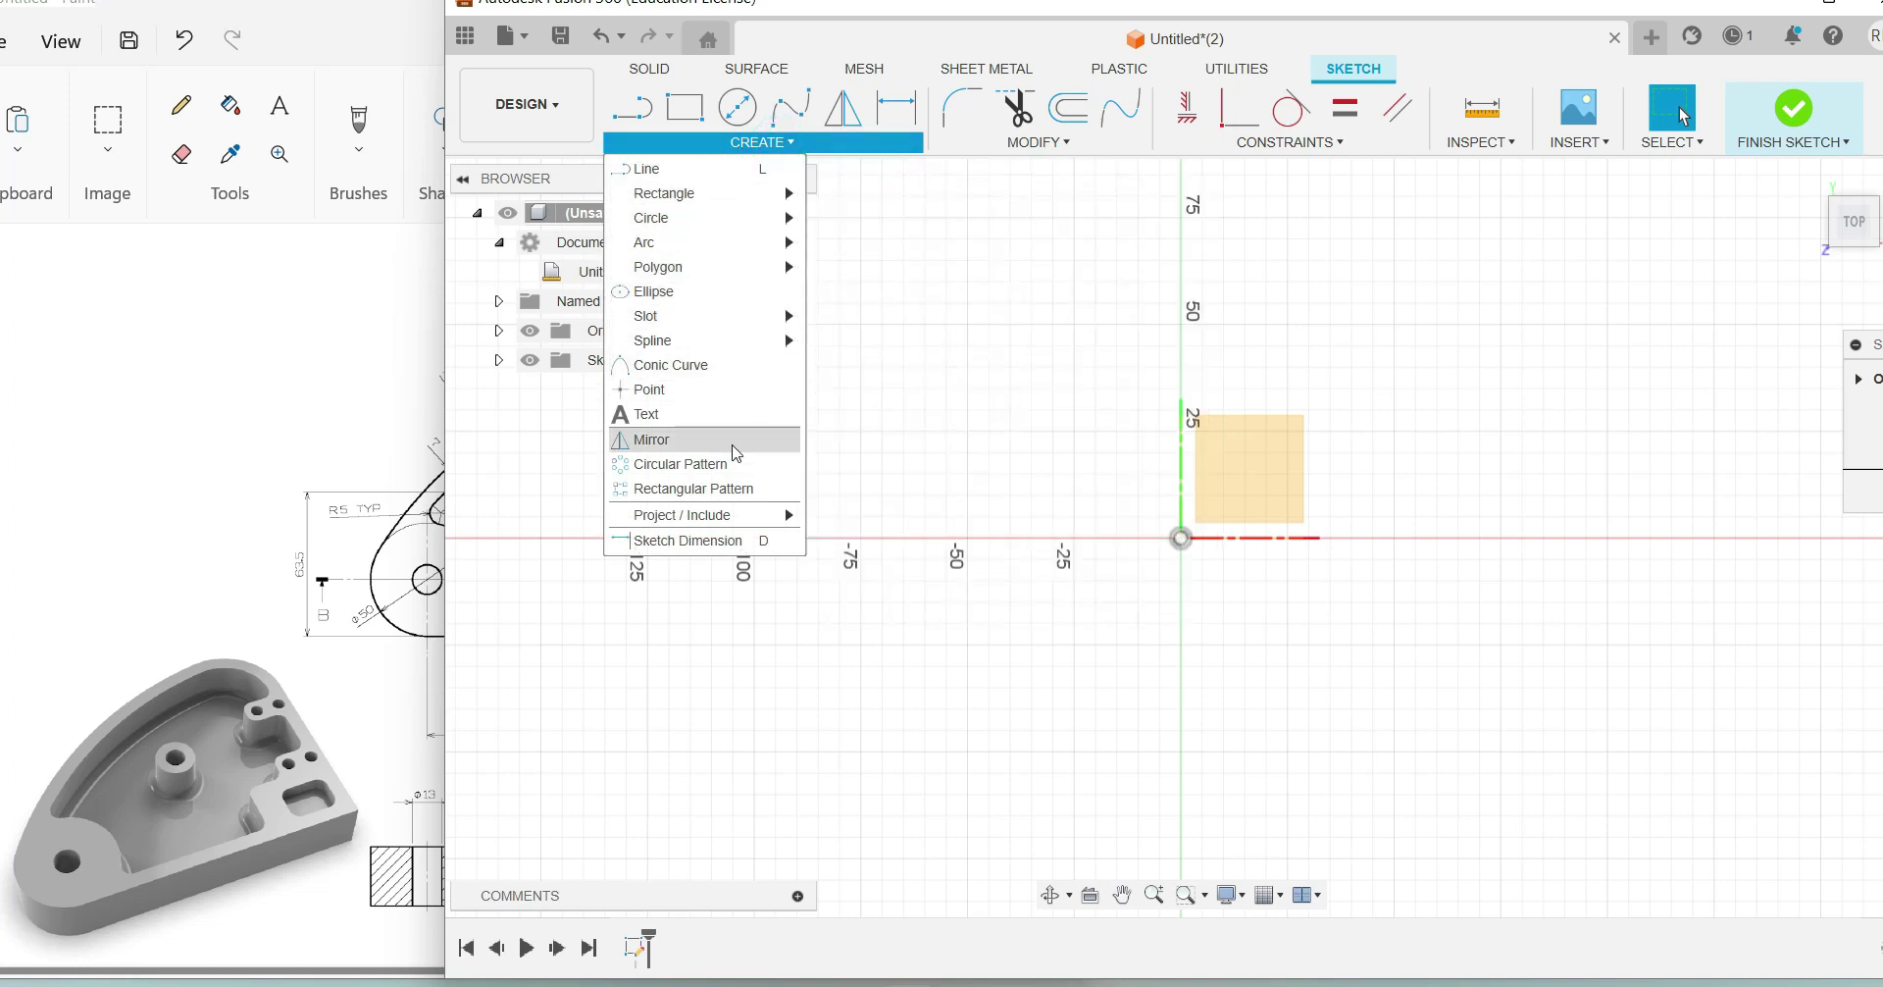
click(780, 142)
click(1015, 144)
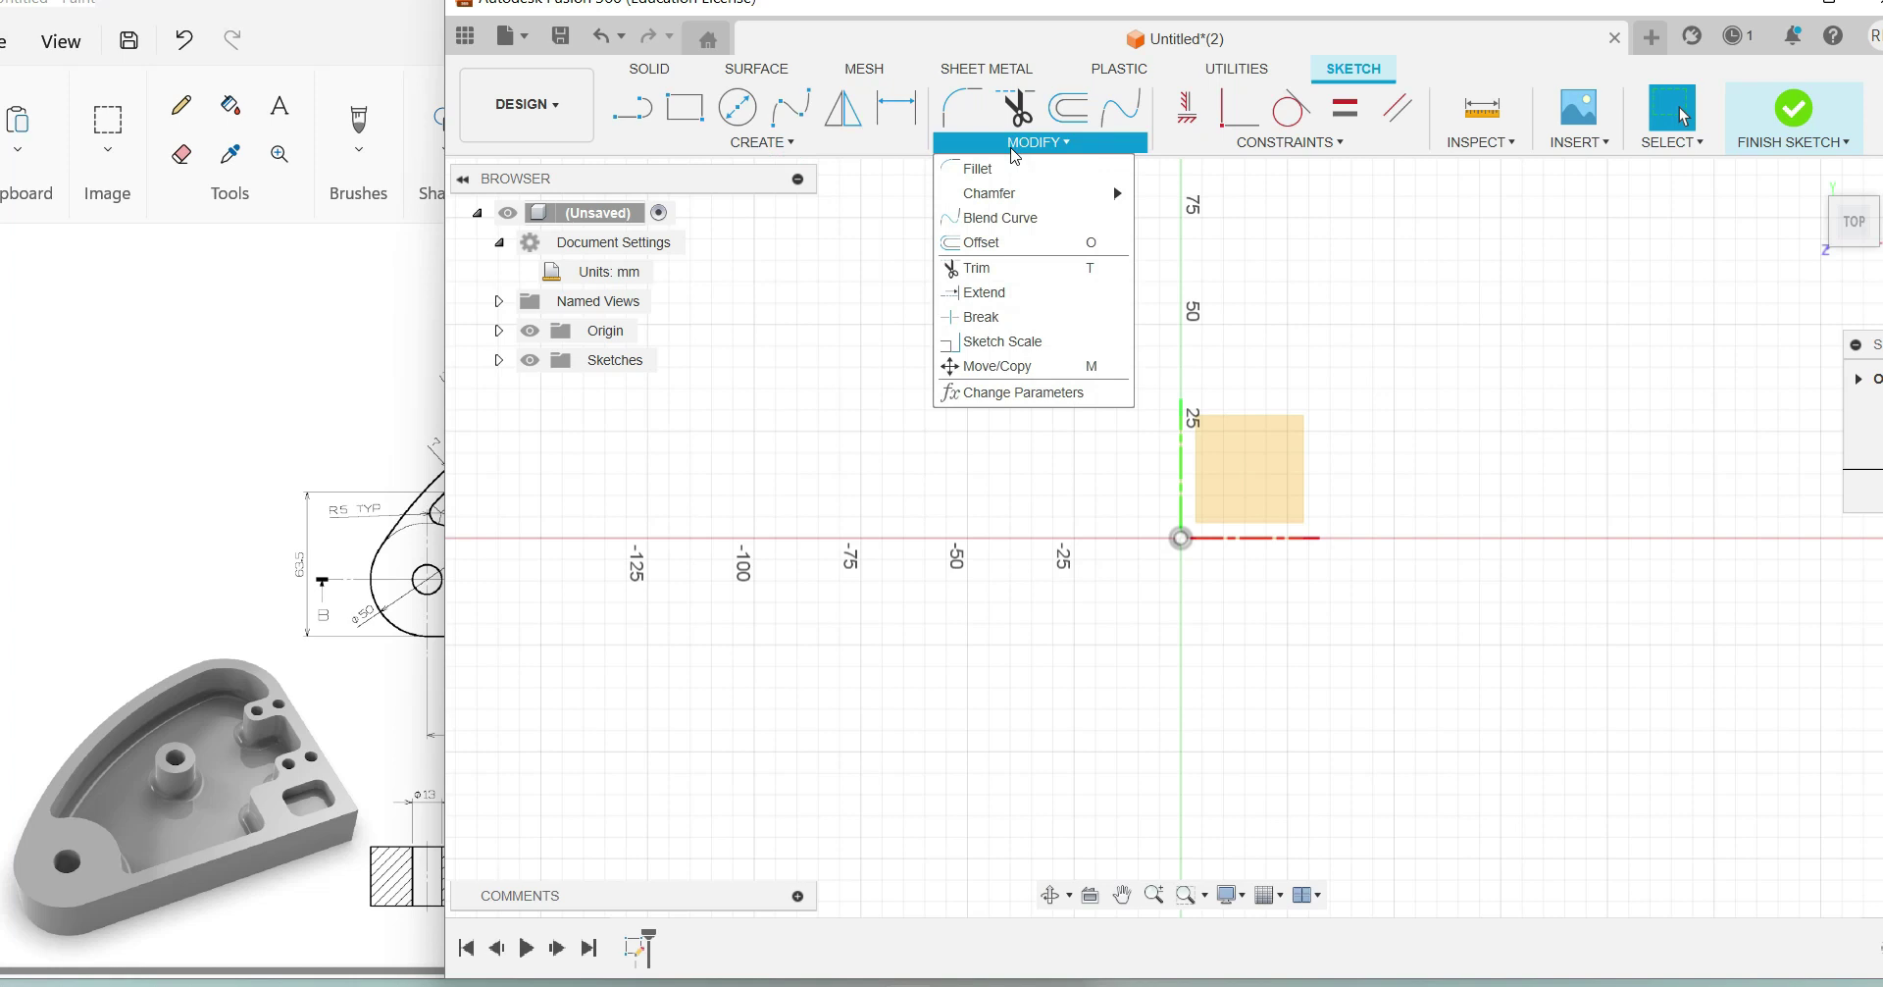
click(1016, 147)
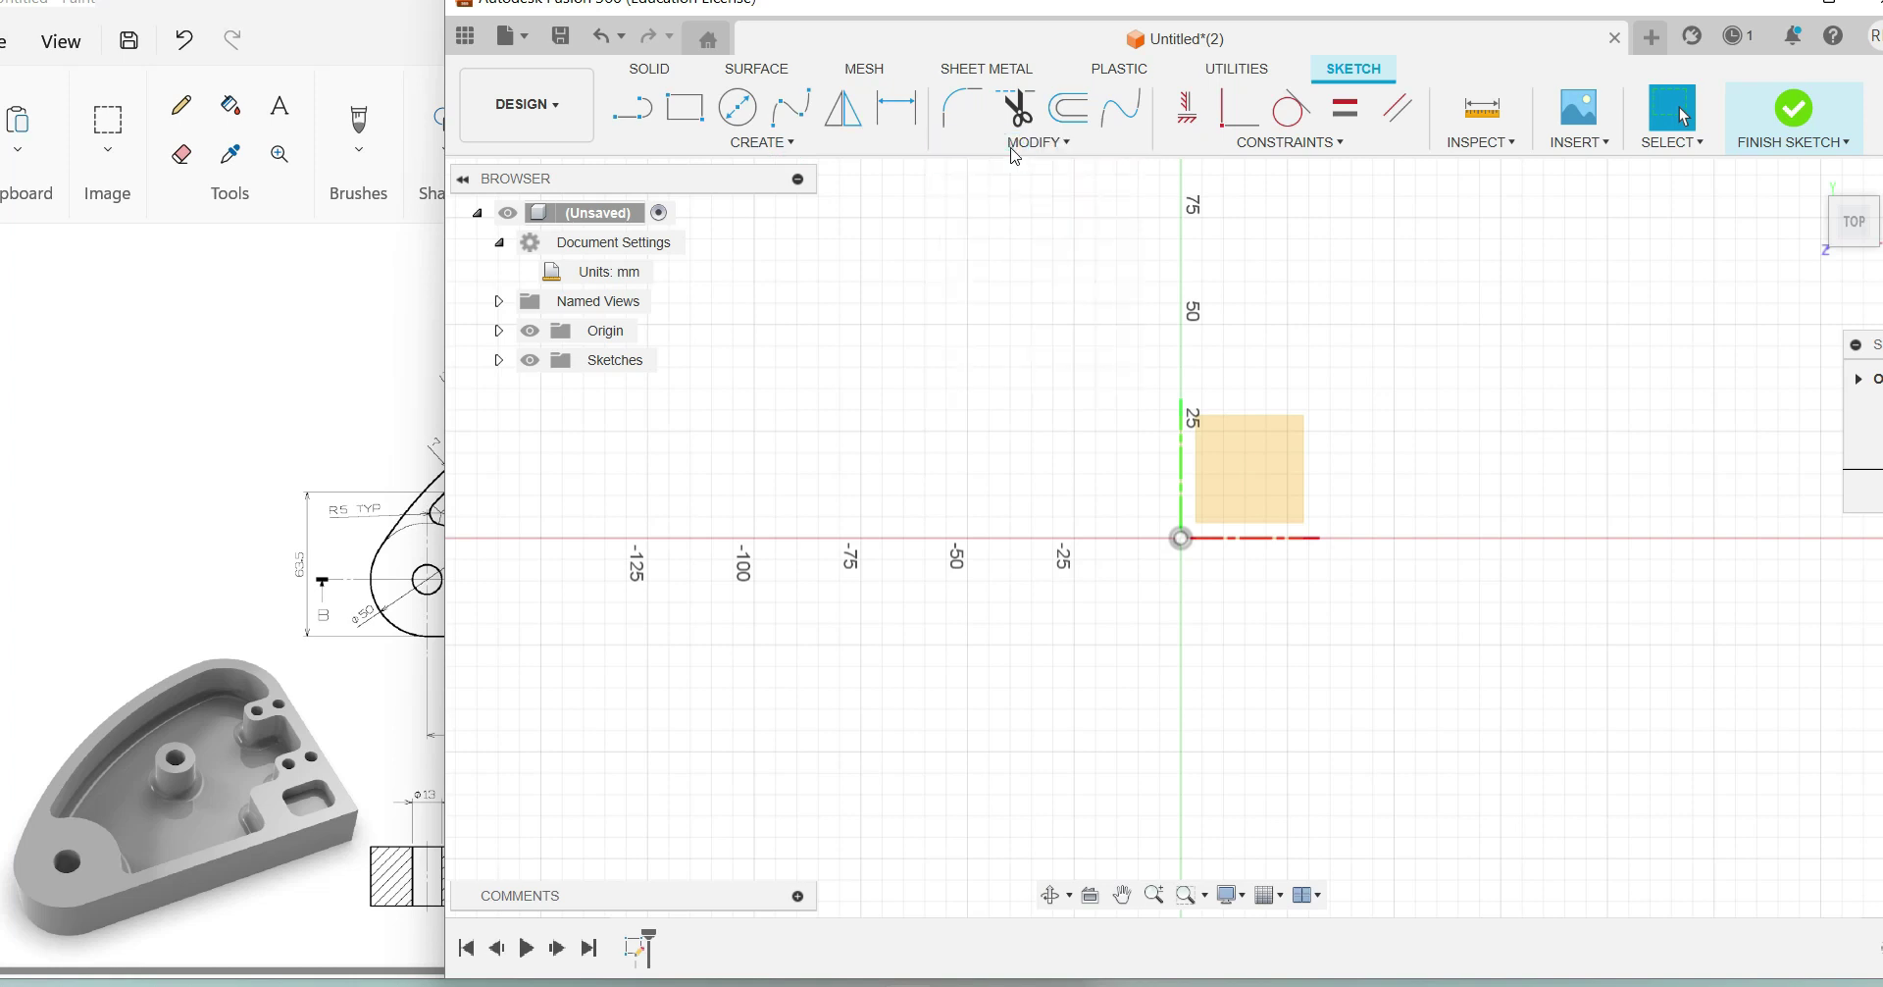
click(1323, 148)
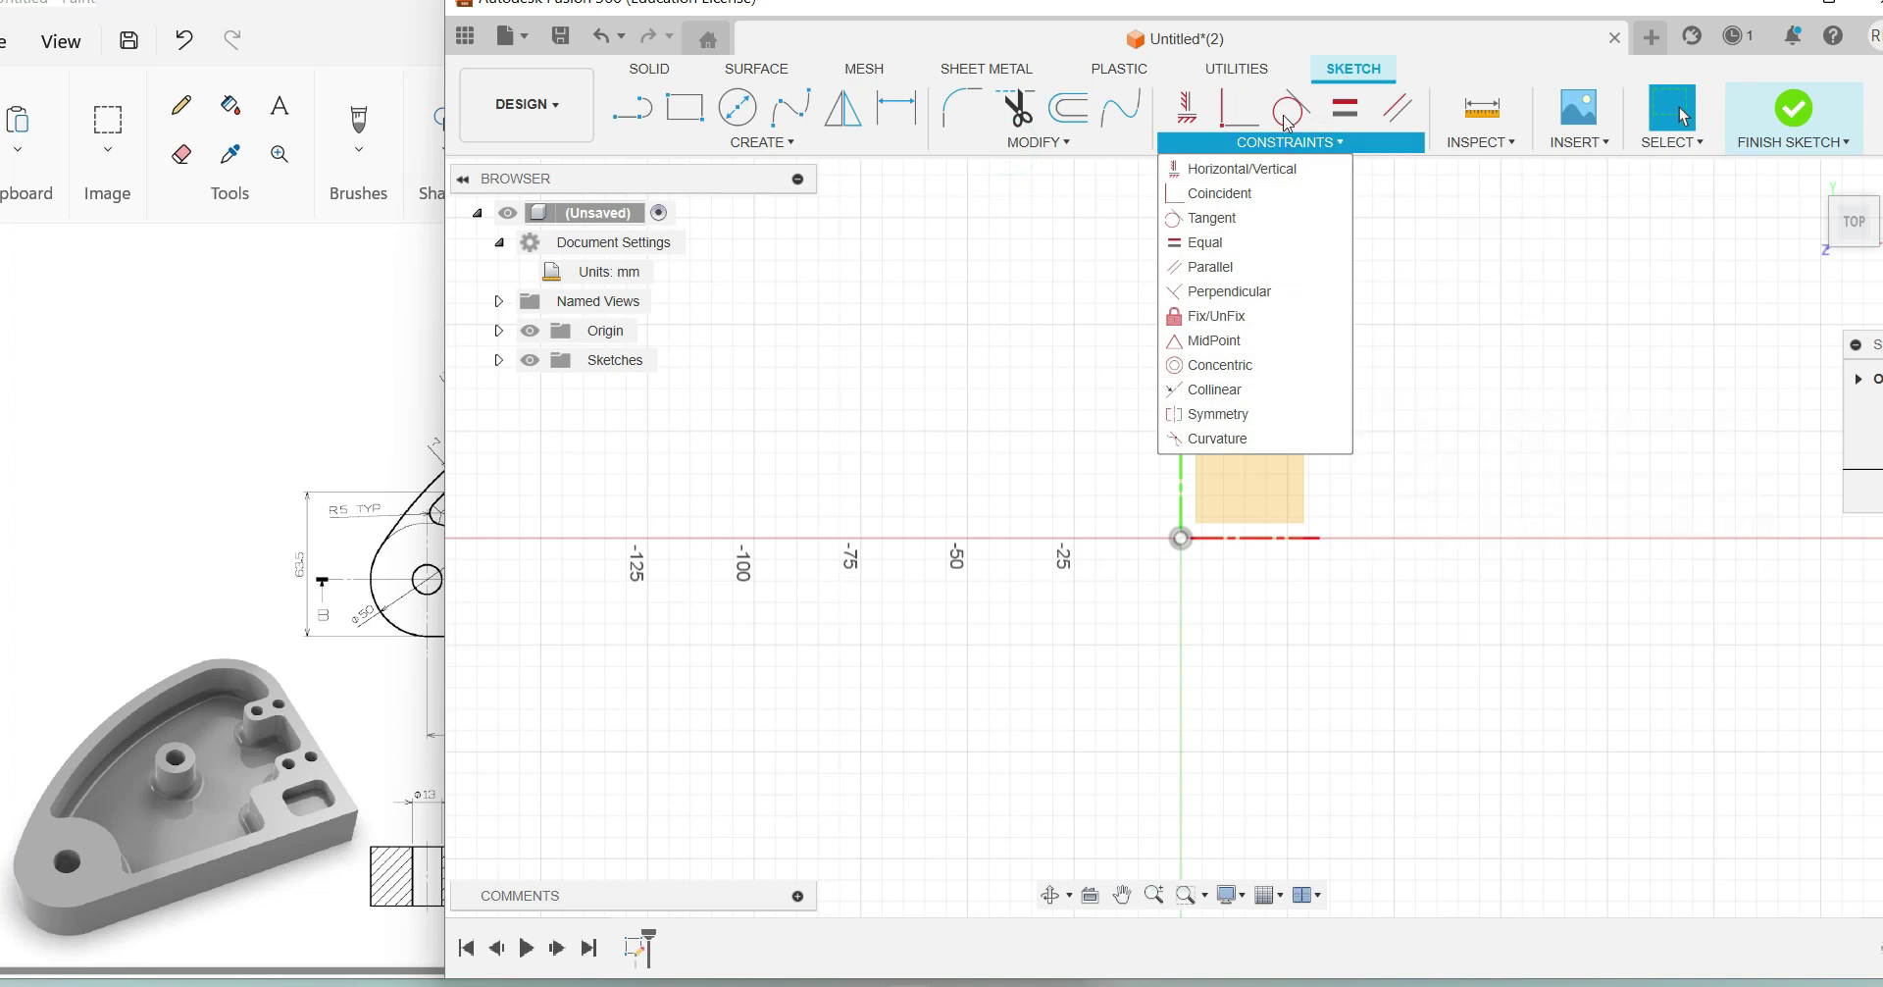
click(1288, 140)
click(740, 145)
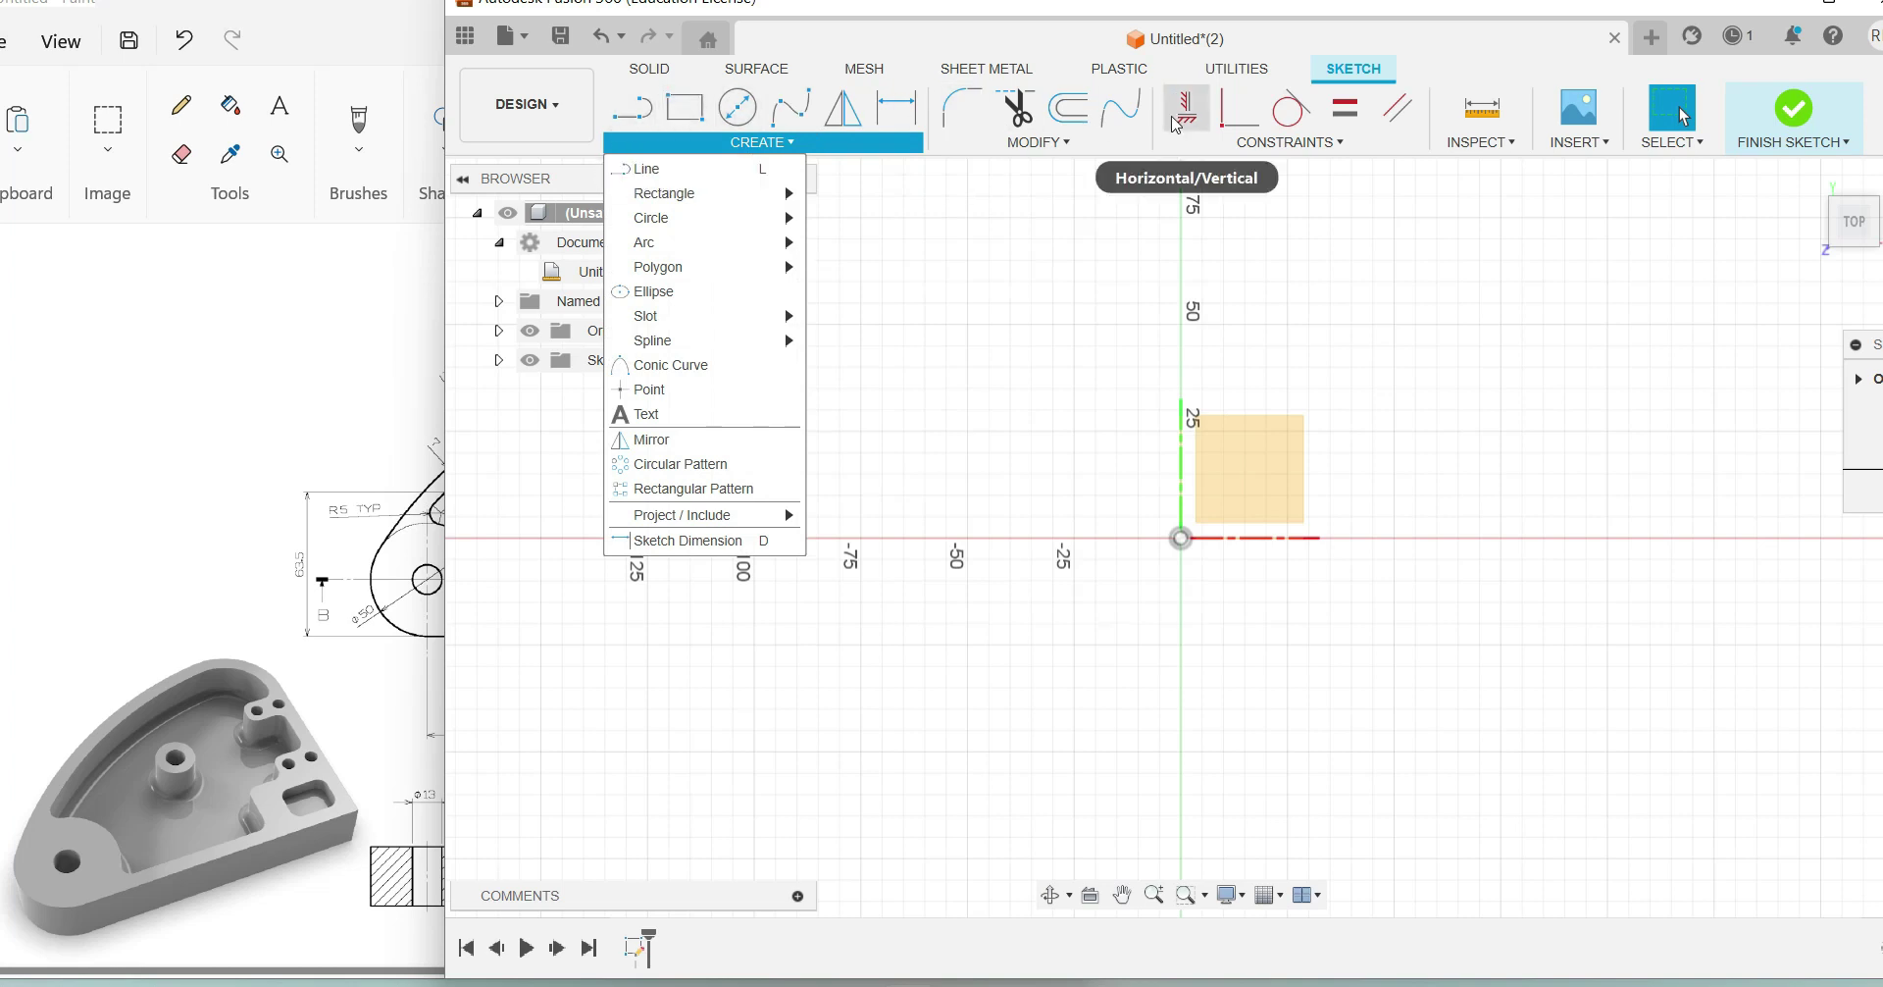
click(1039, 142)
click(765, 142)
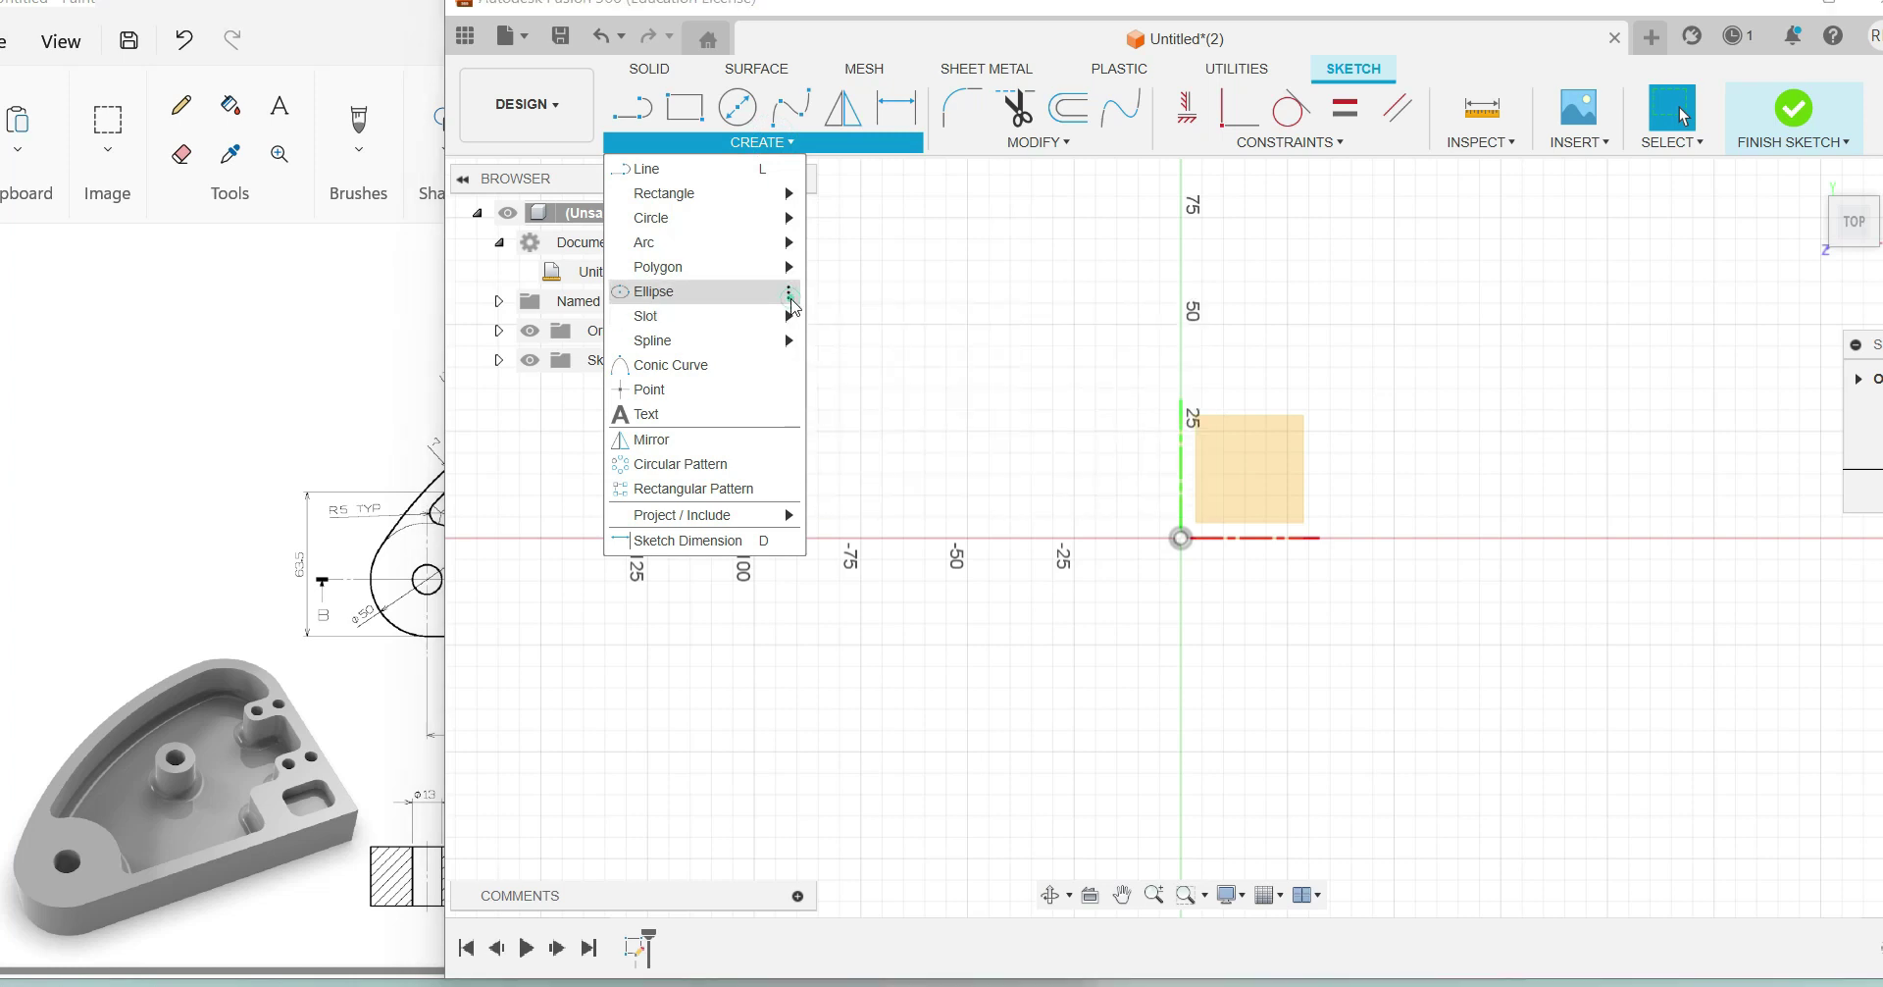
mouse_move(791, 294)
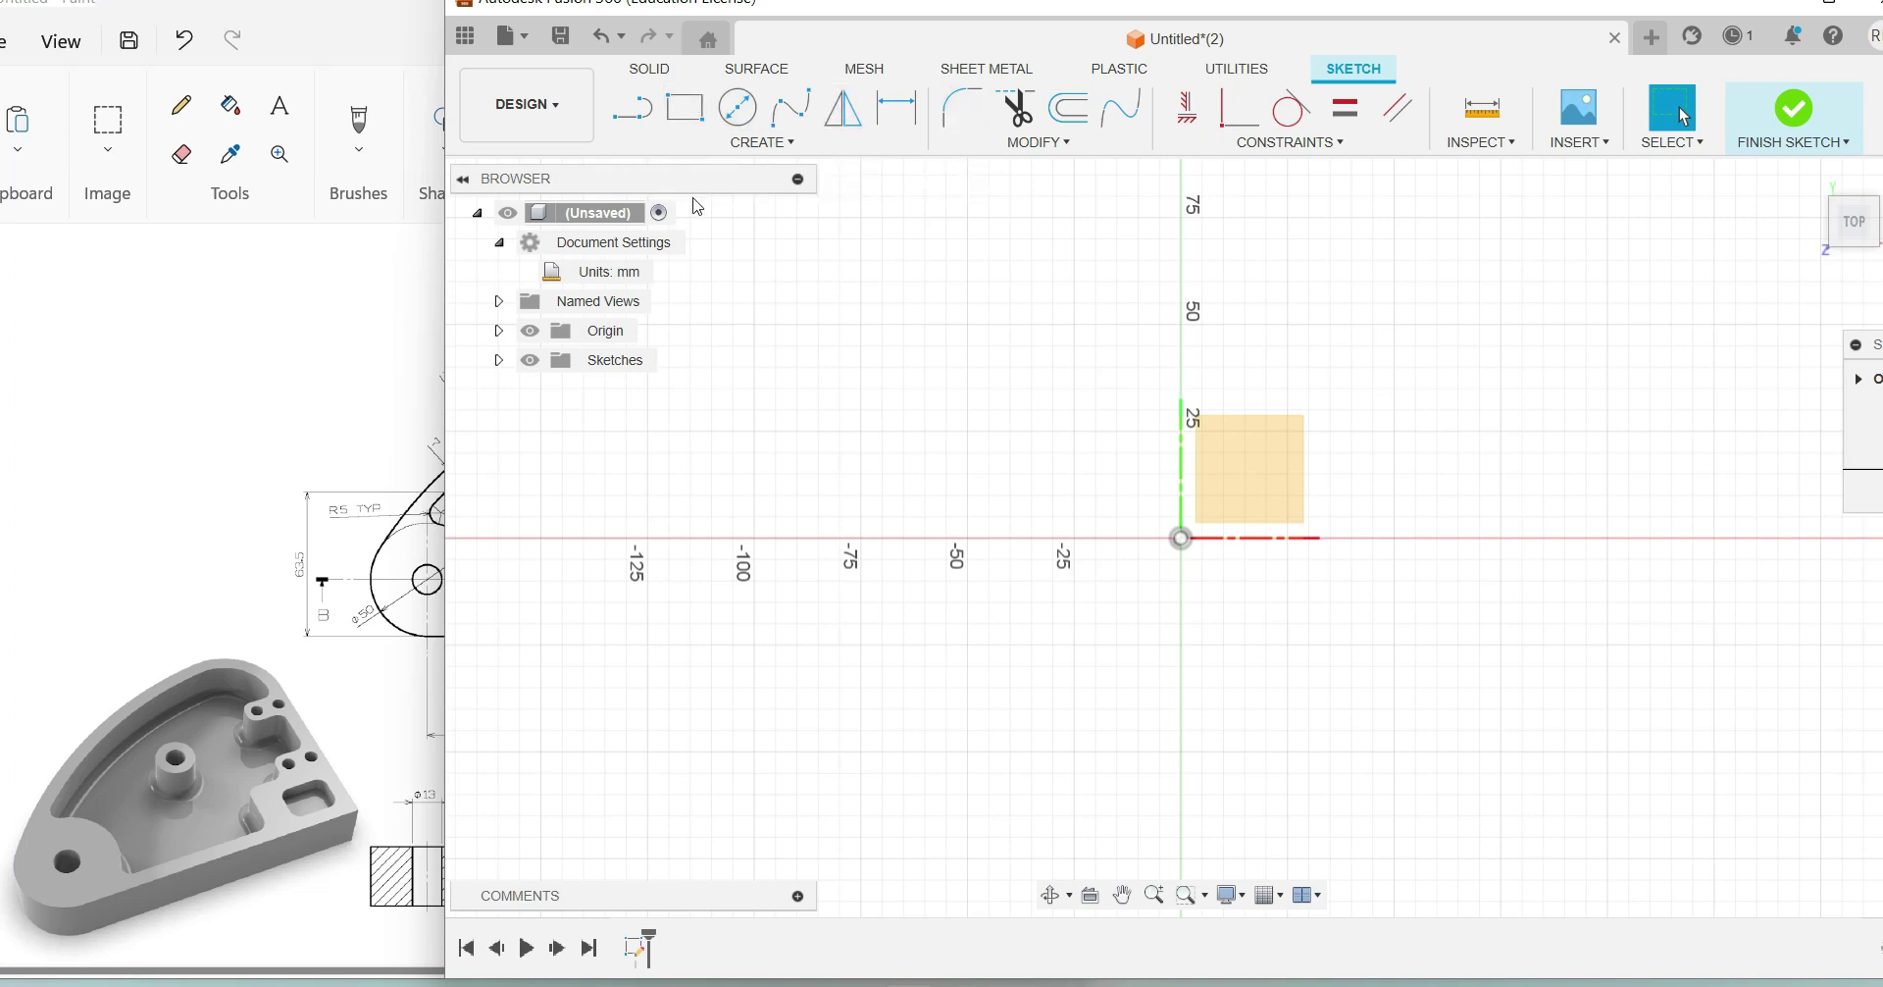
Step: Sketch a 50 mm diameter circle centred on the origin, following the reference drawing
click(437, 532)
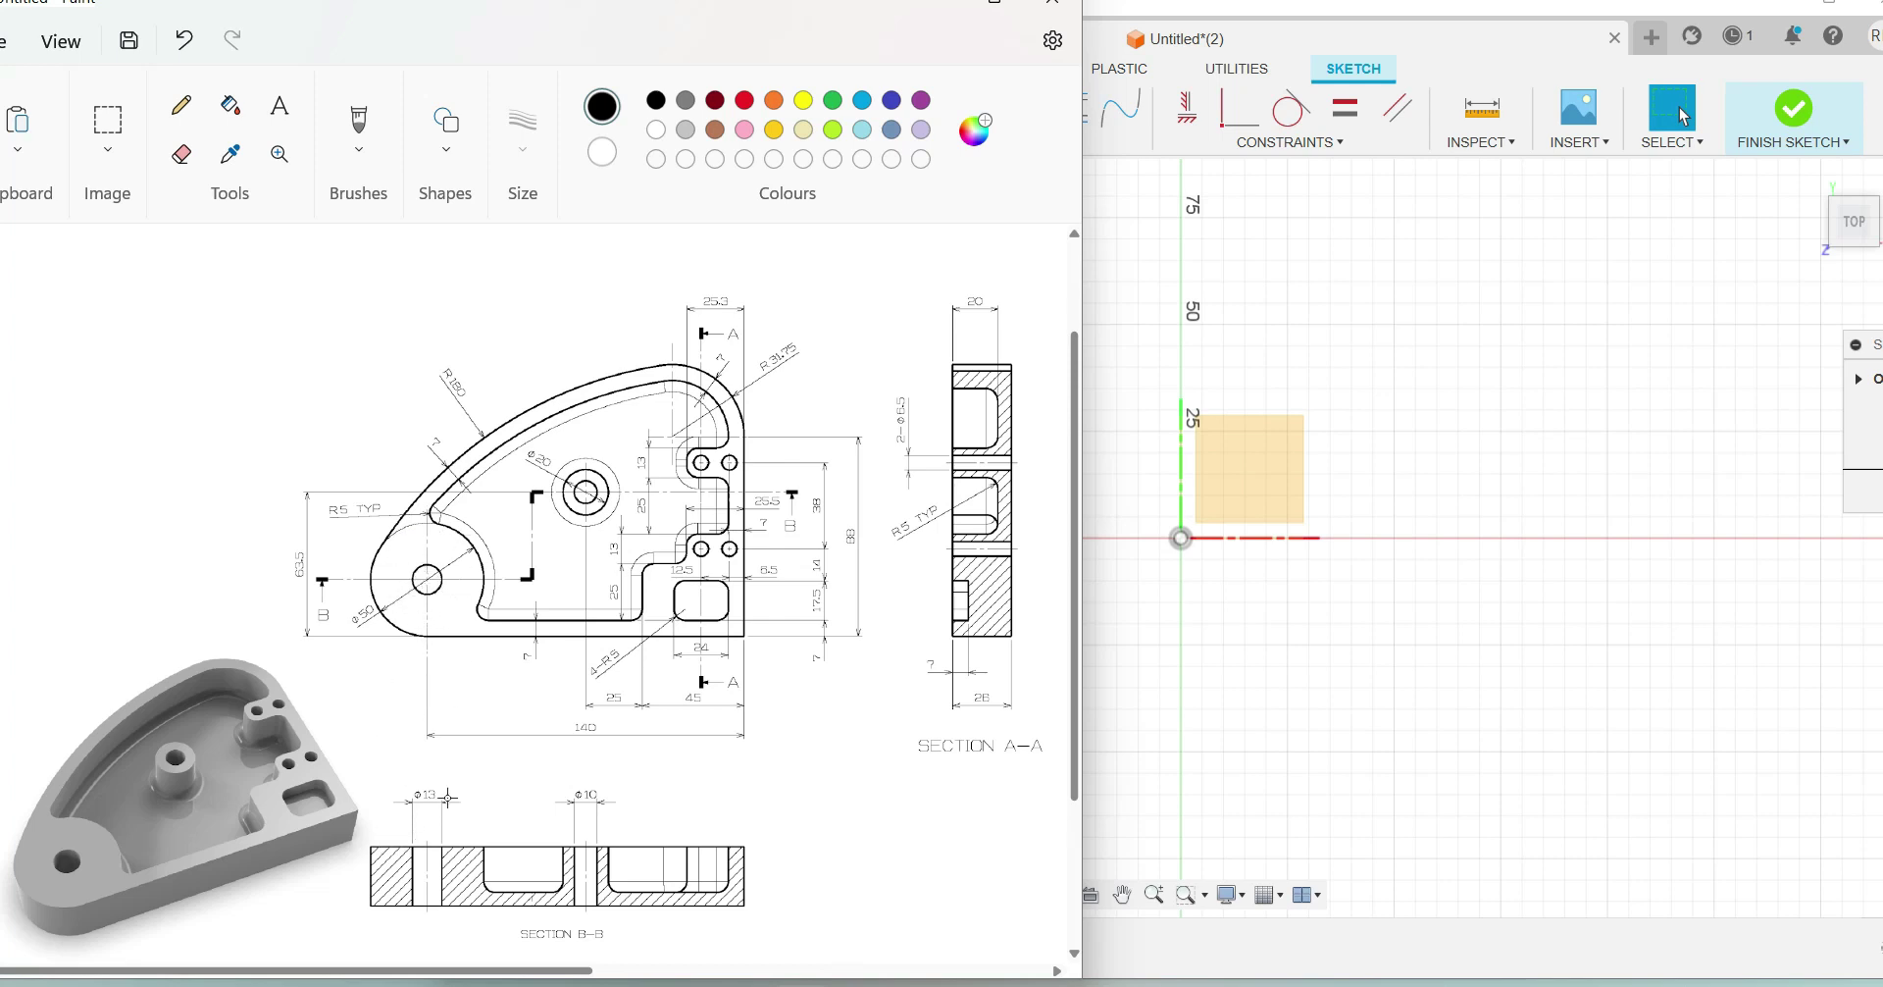
click(1185, 542)
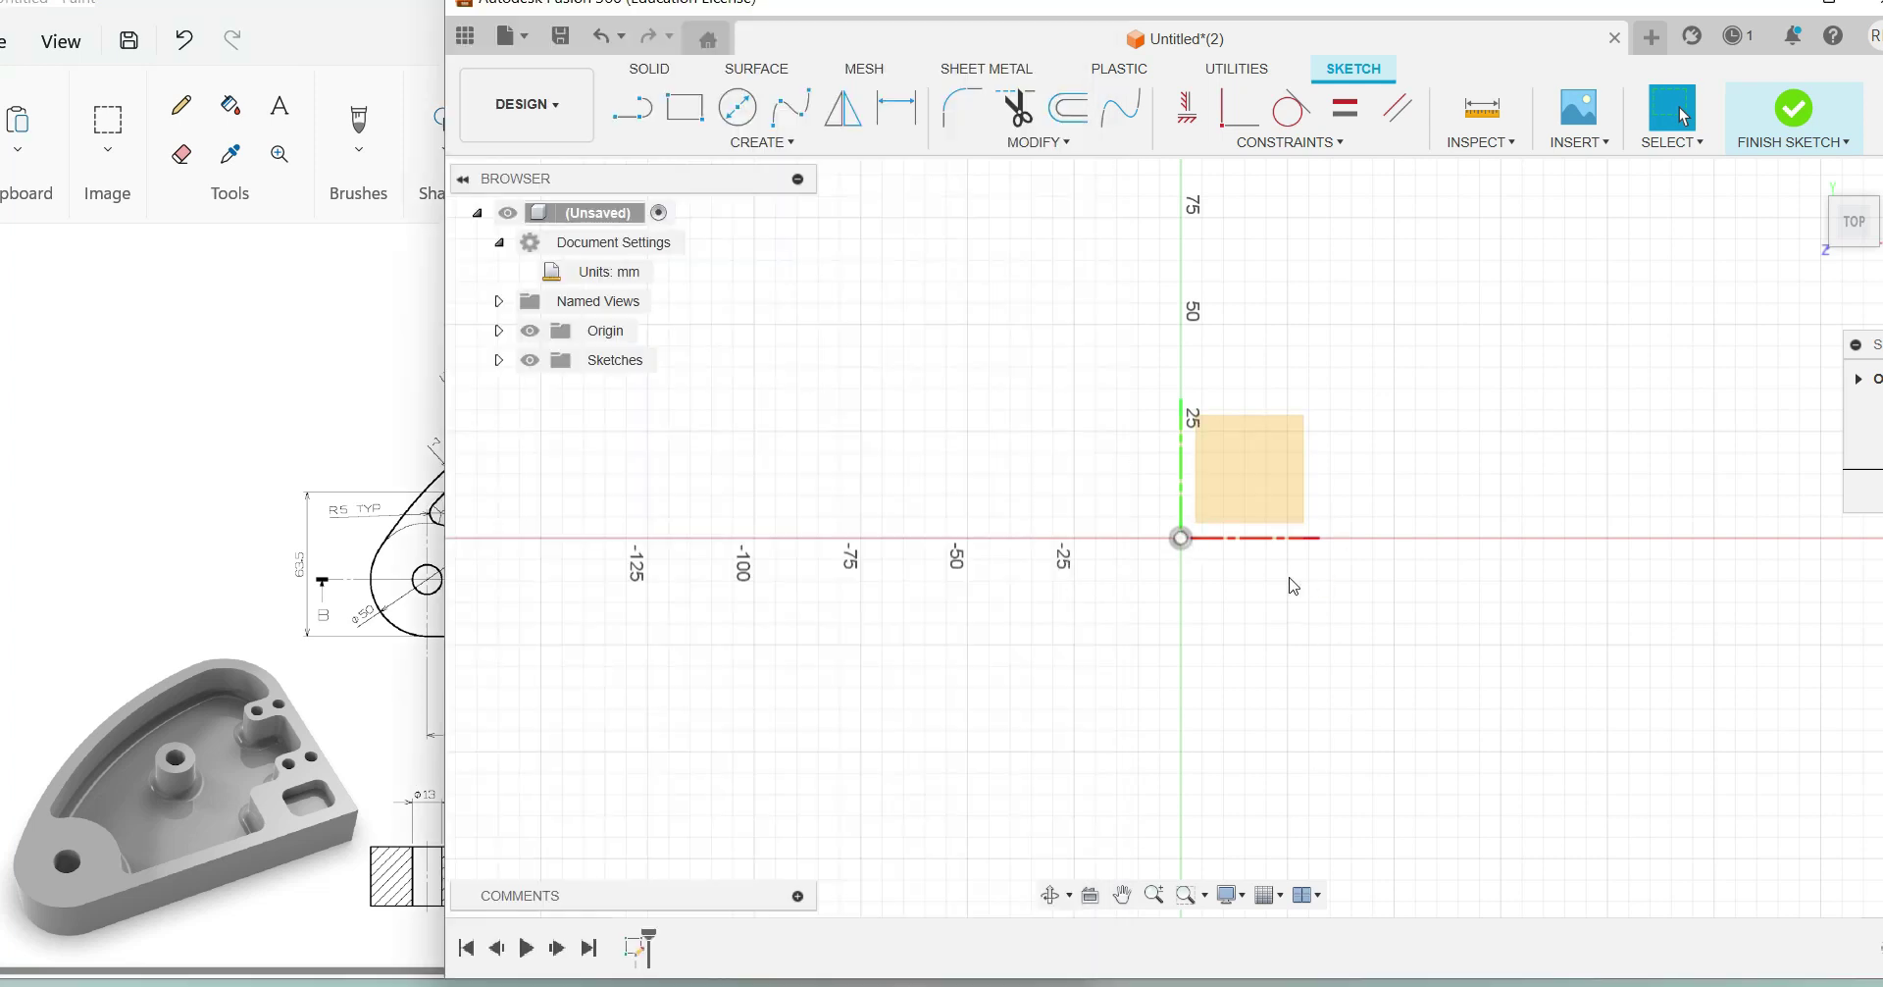
click(739, 108)
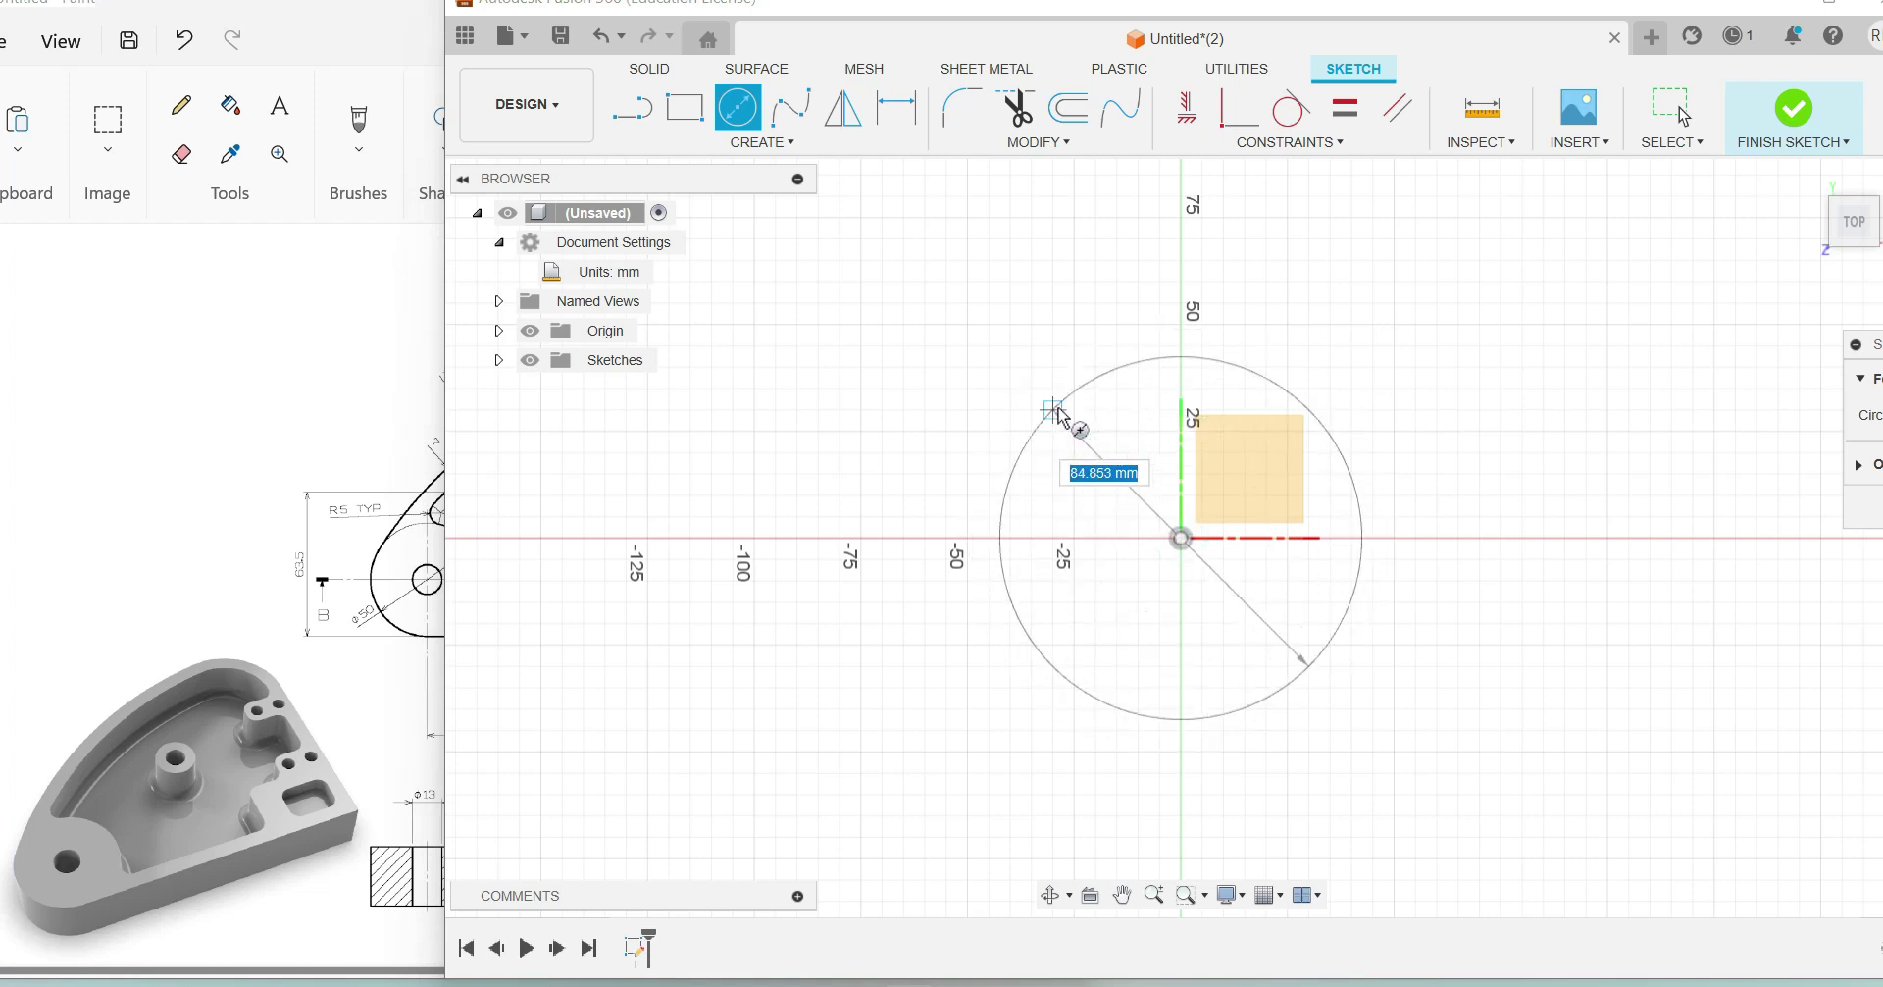
text(50)
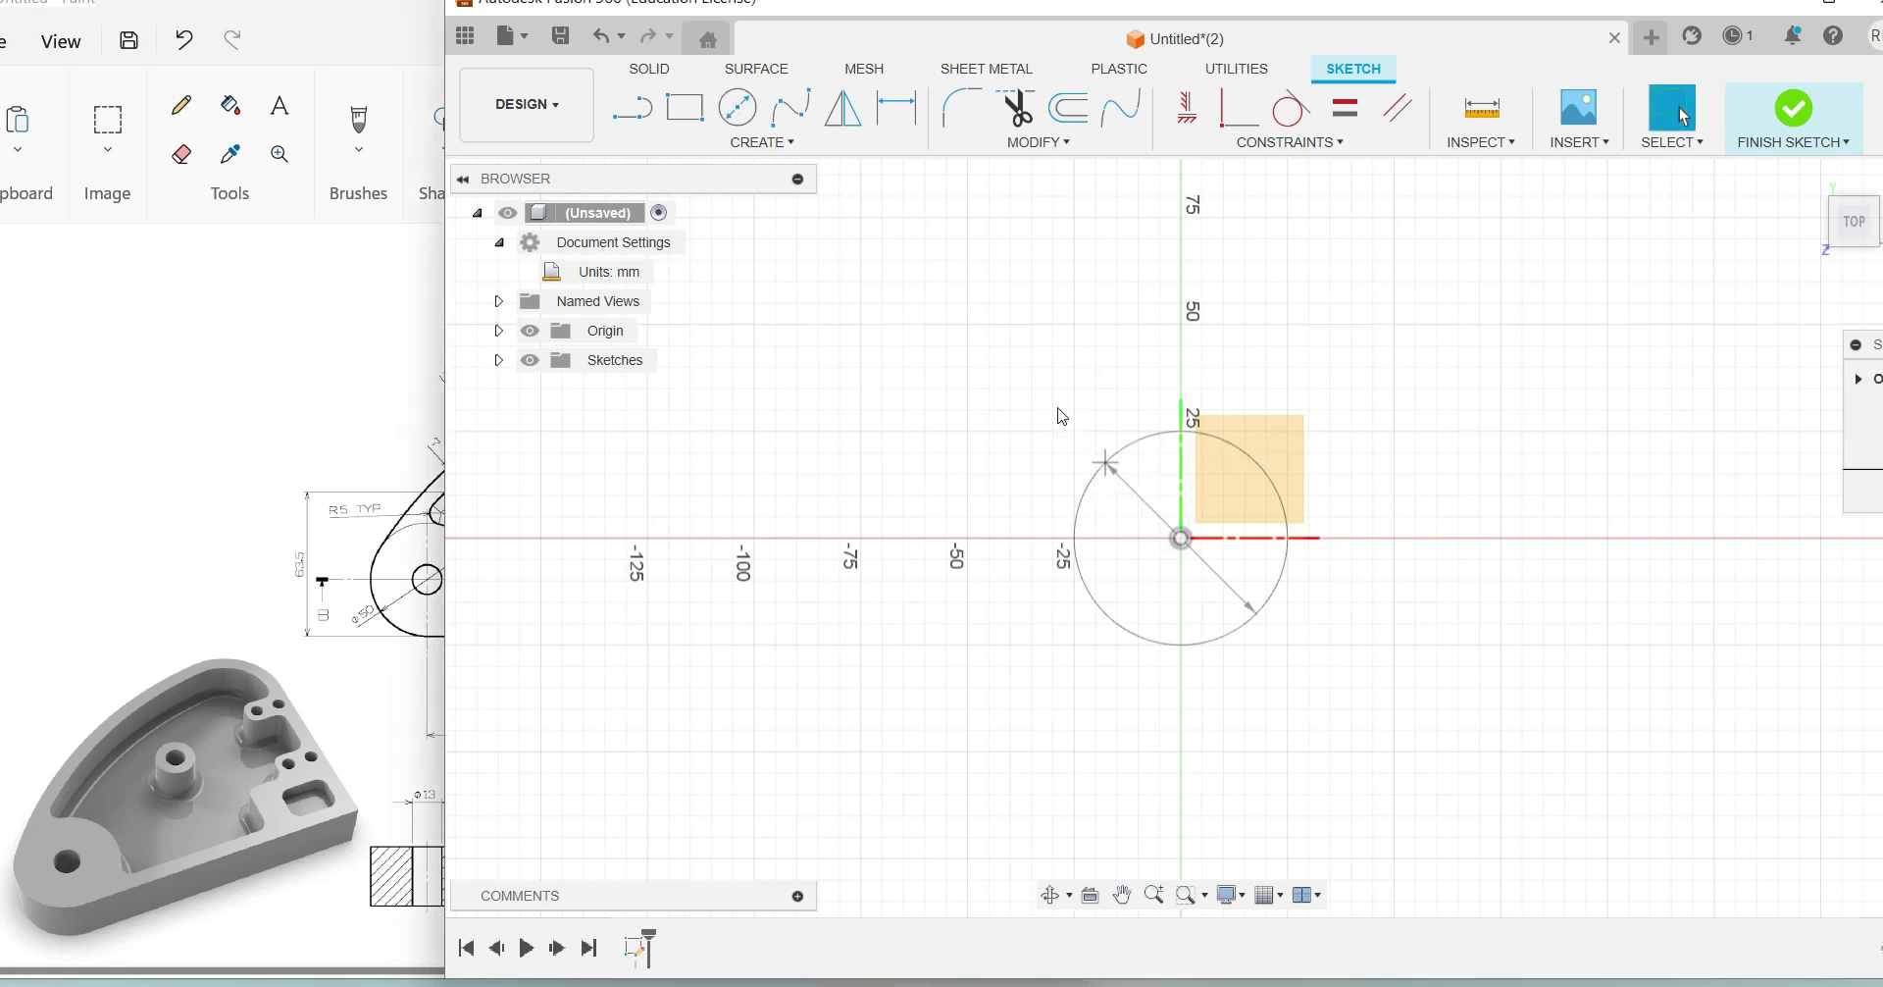
key(Return)
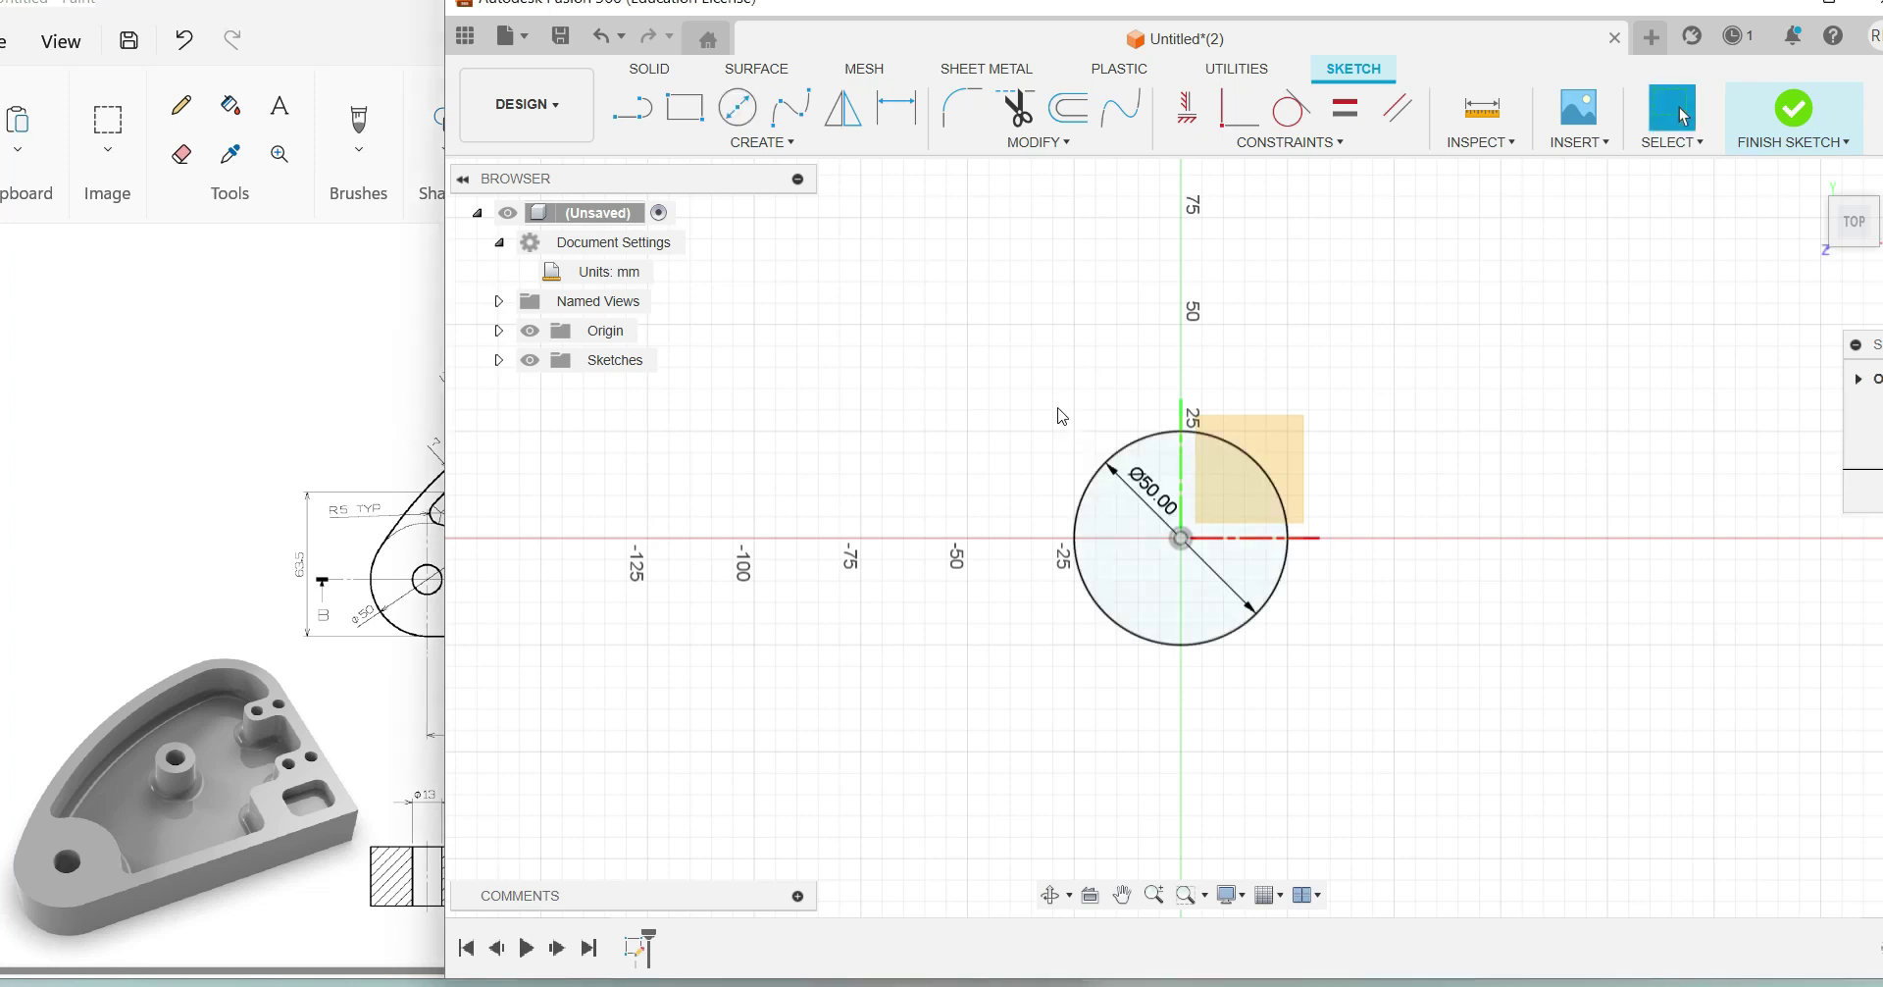
Step: Sketch a concentric 13 mm diameter circle at the origin for the hole inside the larger circle
click(743, 113)
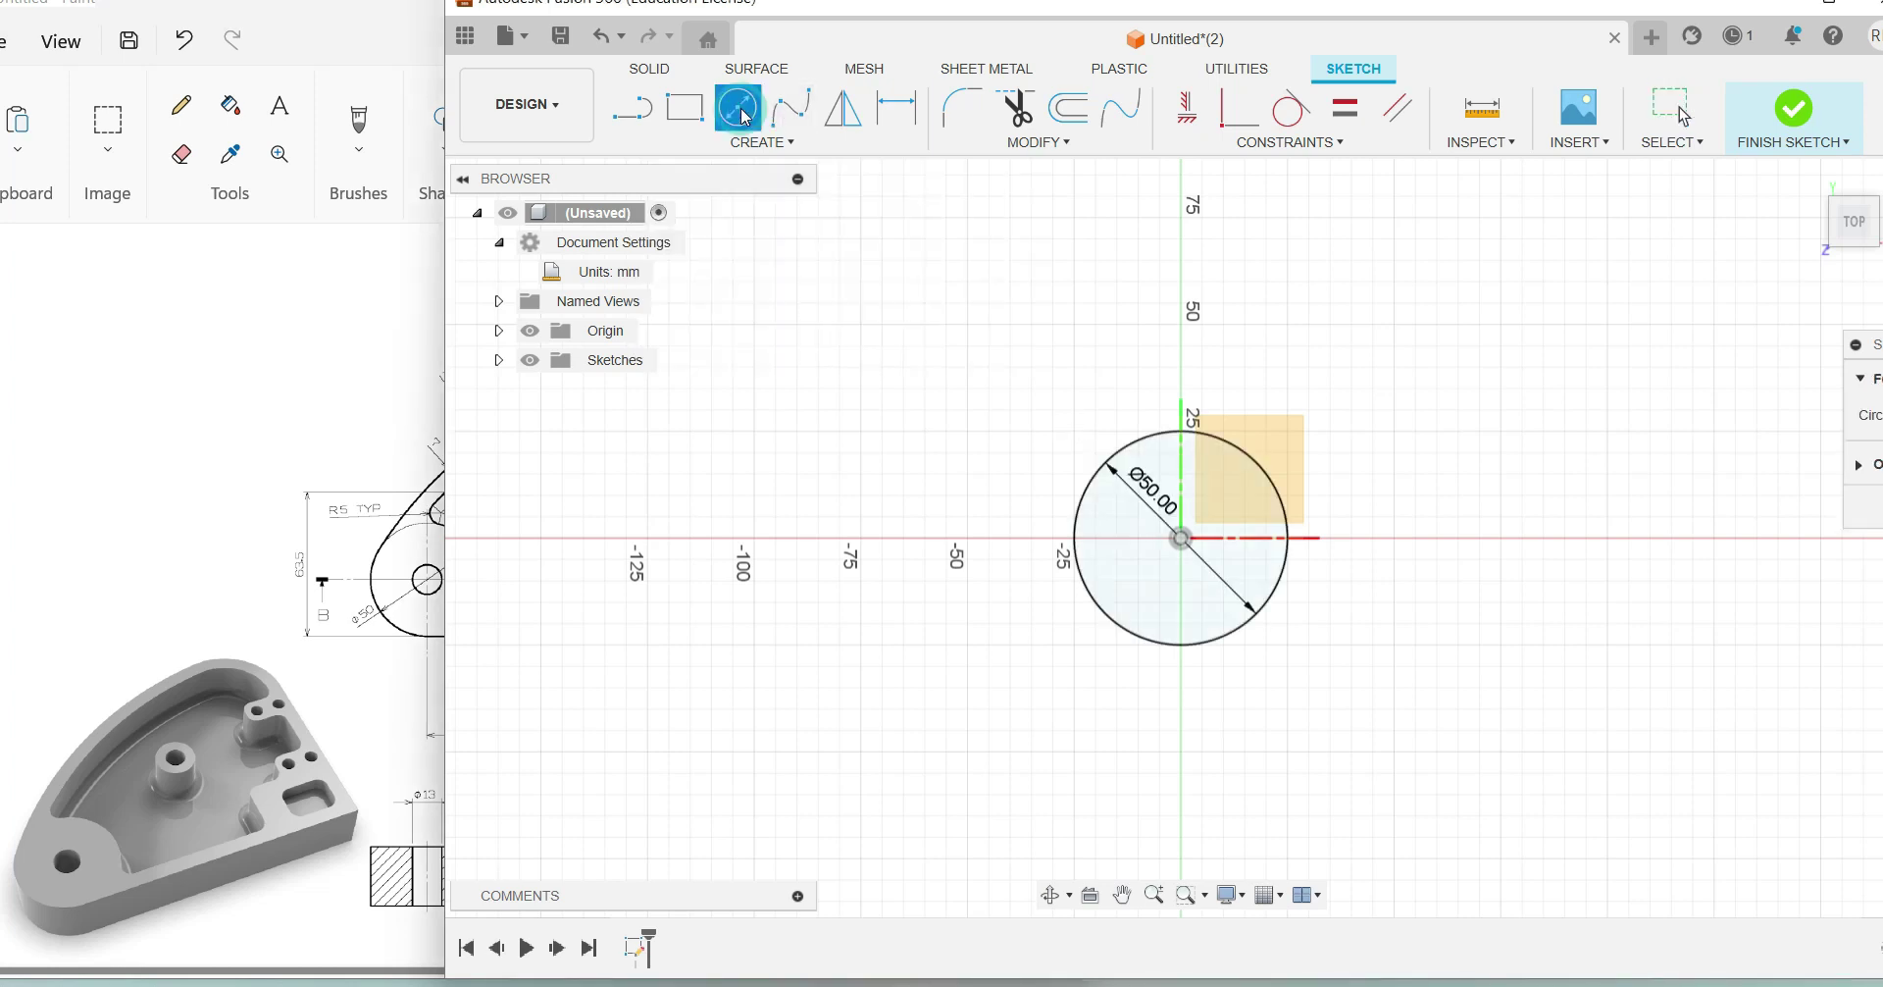
click(1182, 539)
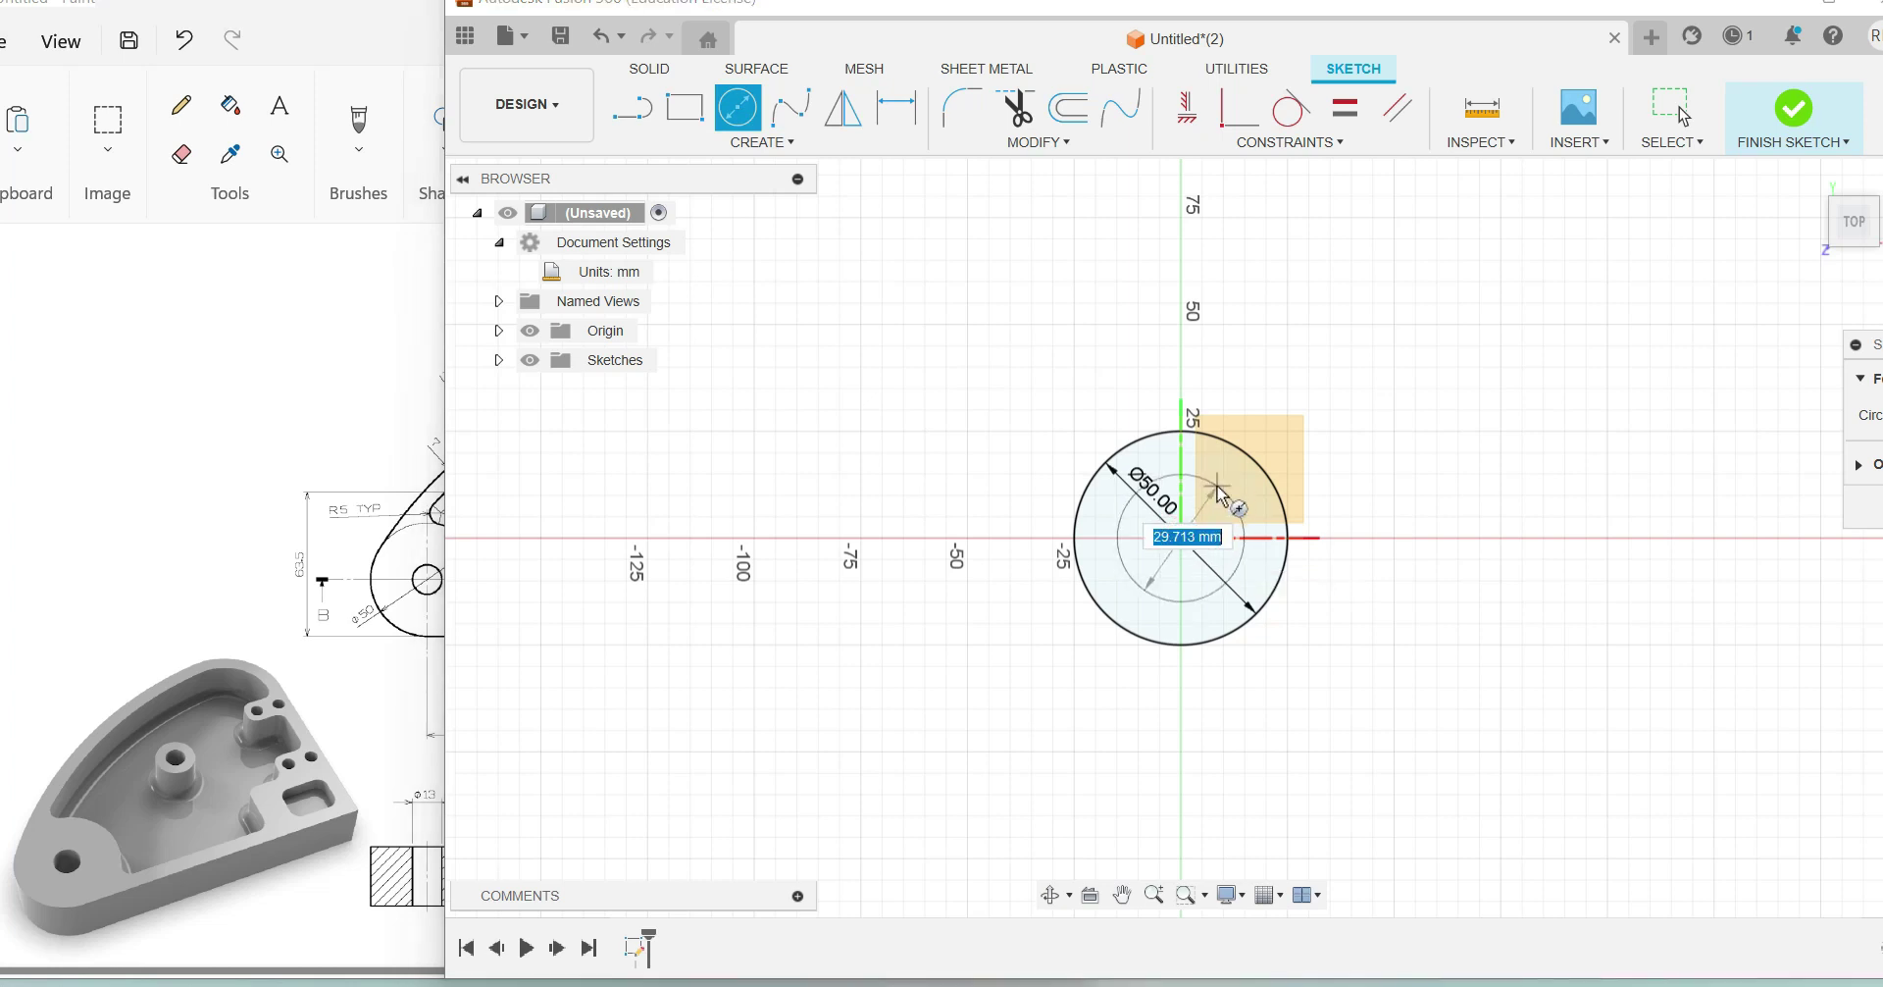
text(10)
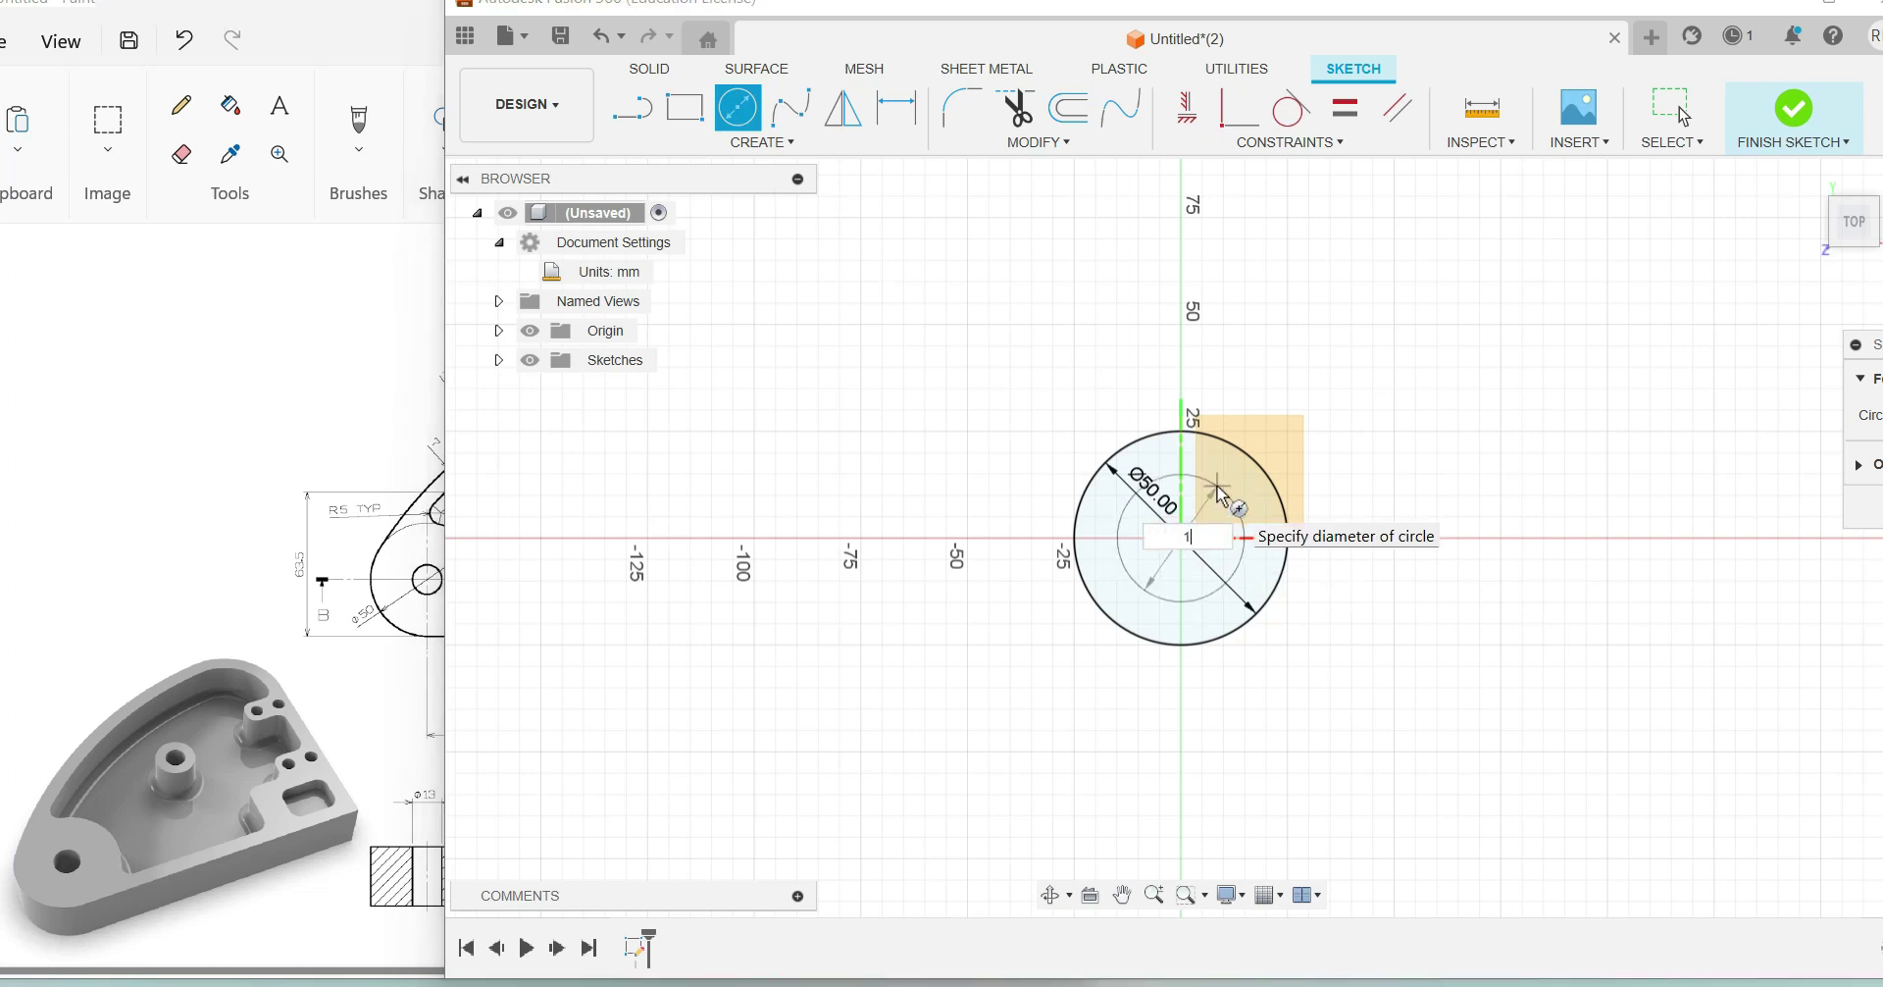
key(Return)
key(Escape)
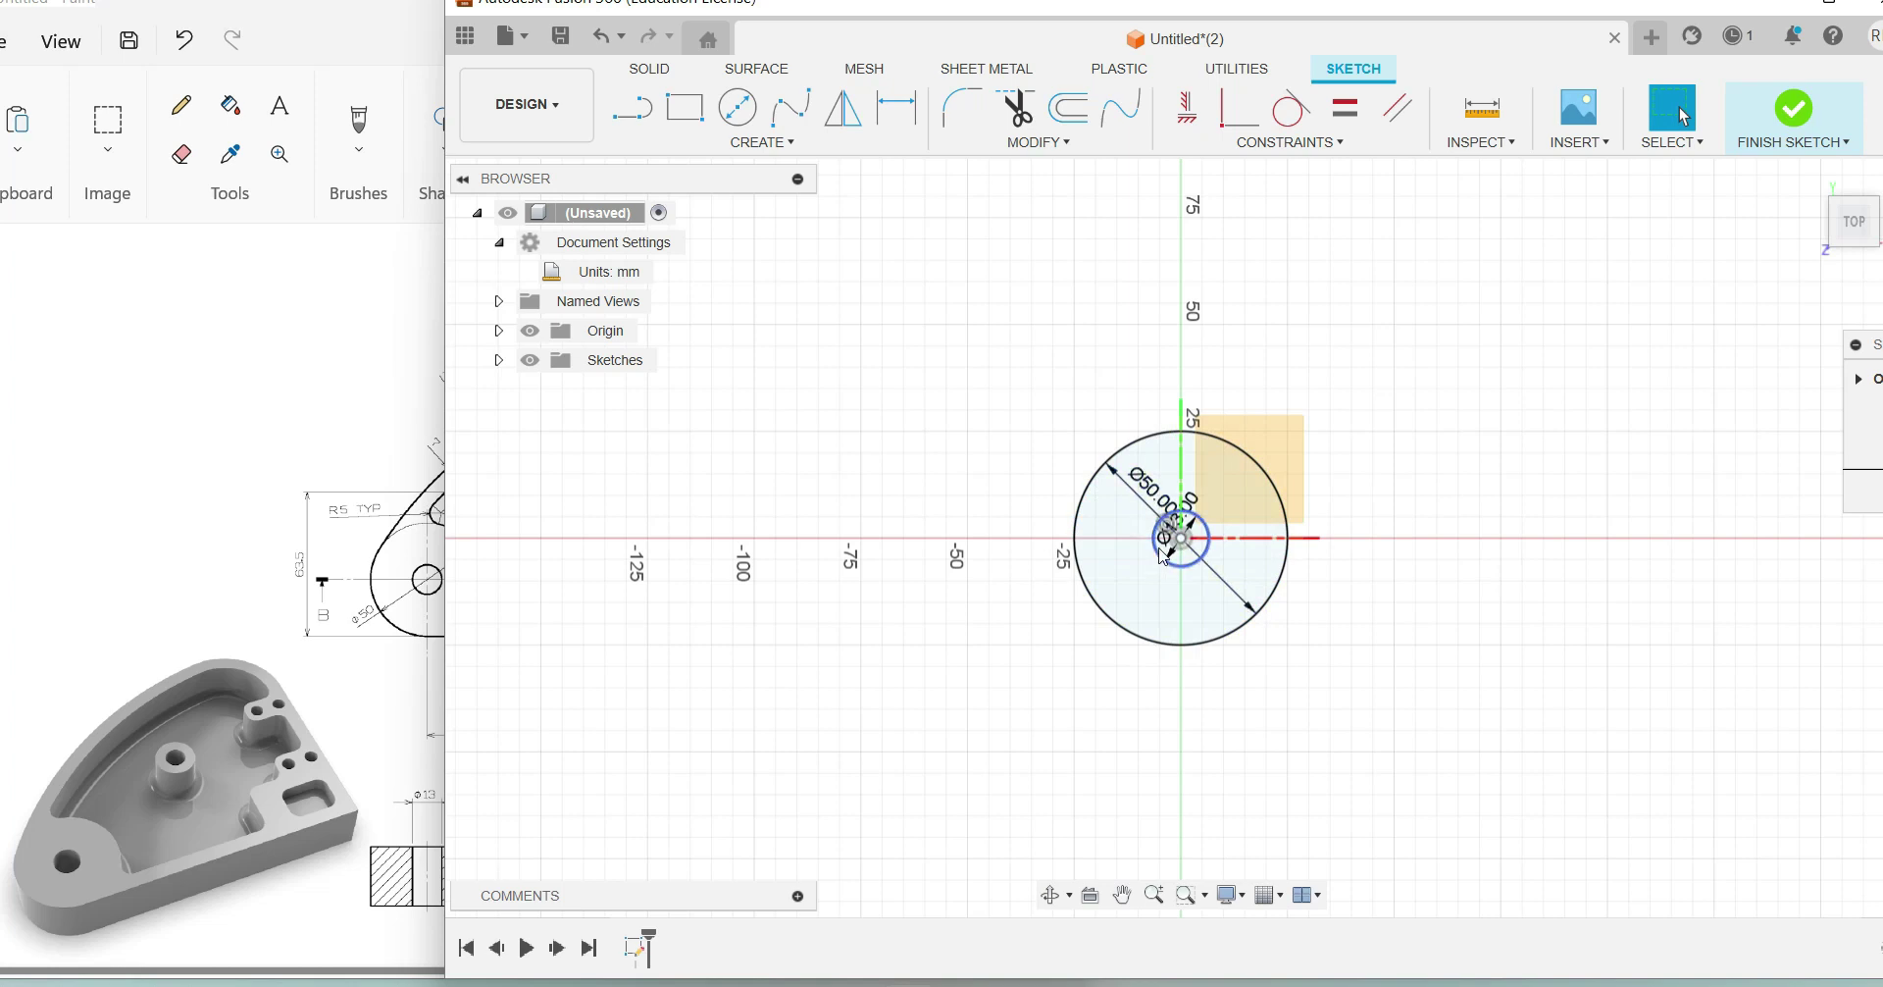
Step: Draw a horizontal line 140 mm long along +X from the lowest point of the 50 mm circle
click(131, 453)
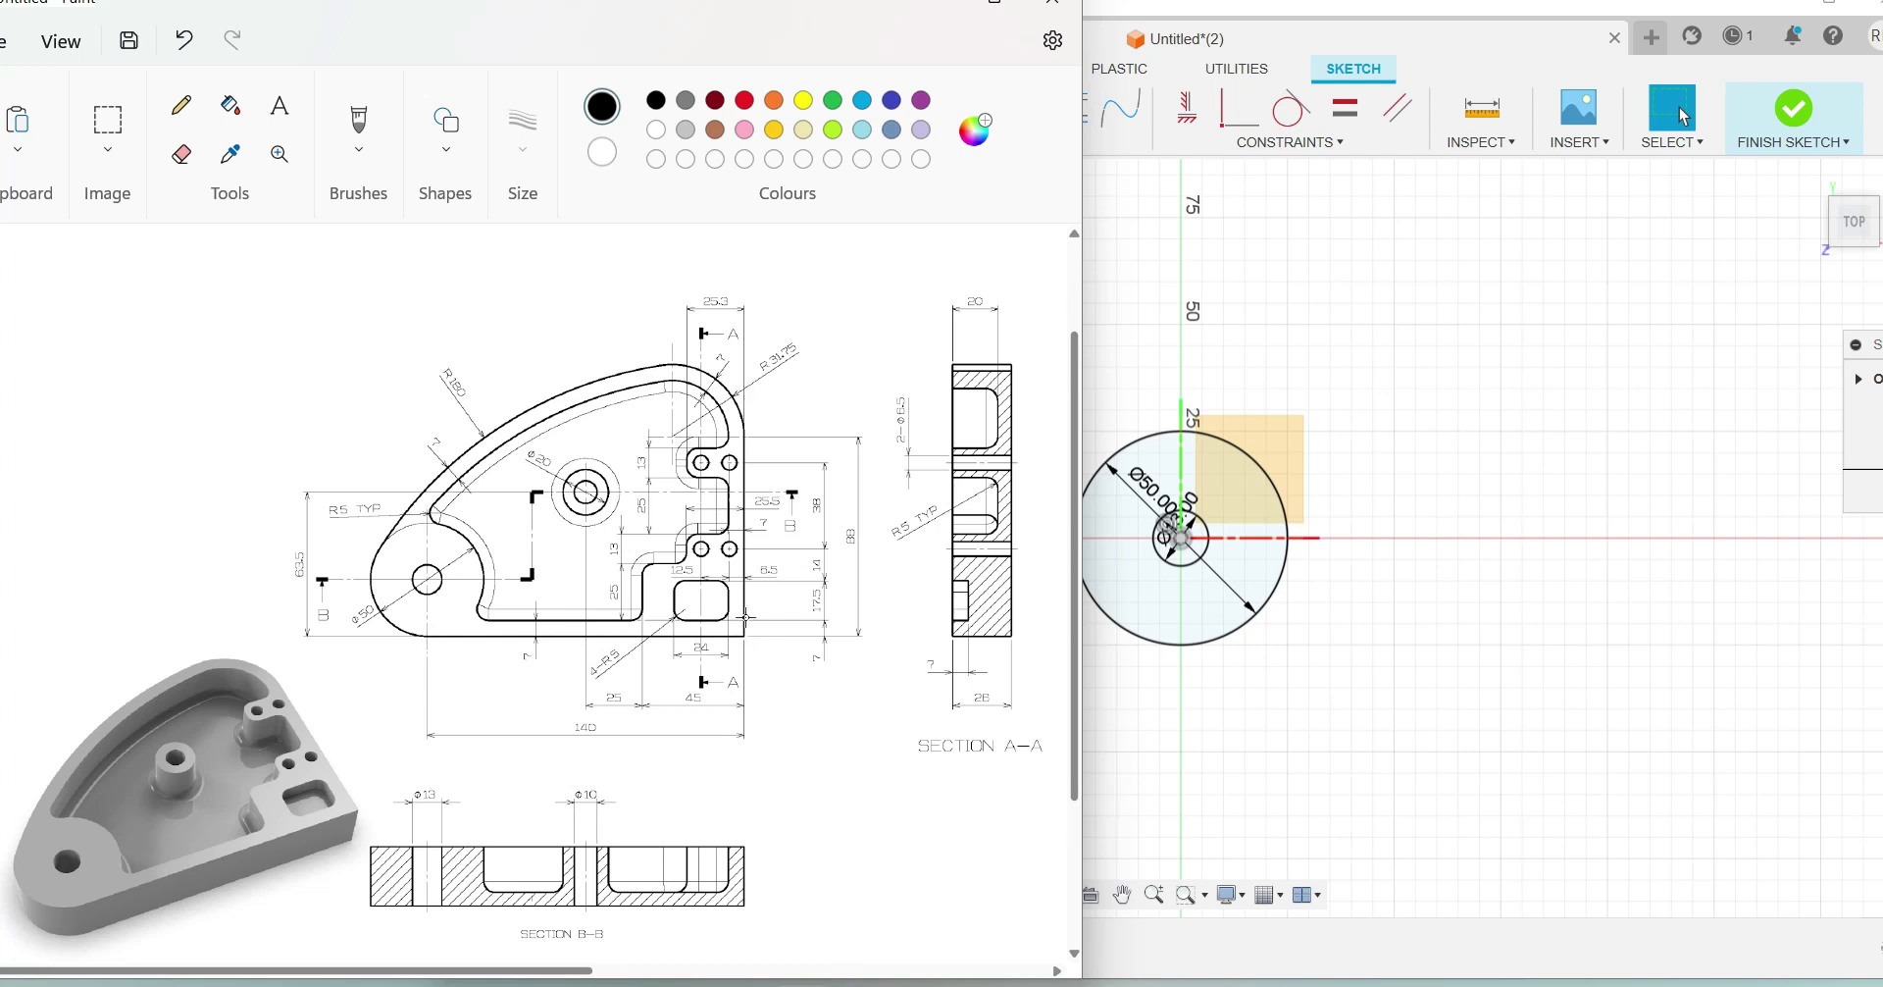
click(1340, 875)
click(633, 117)
click(633, 119)
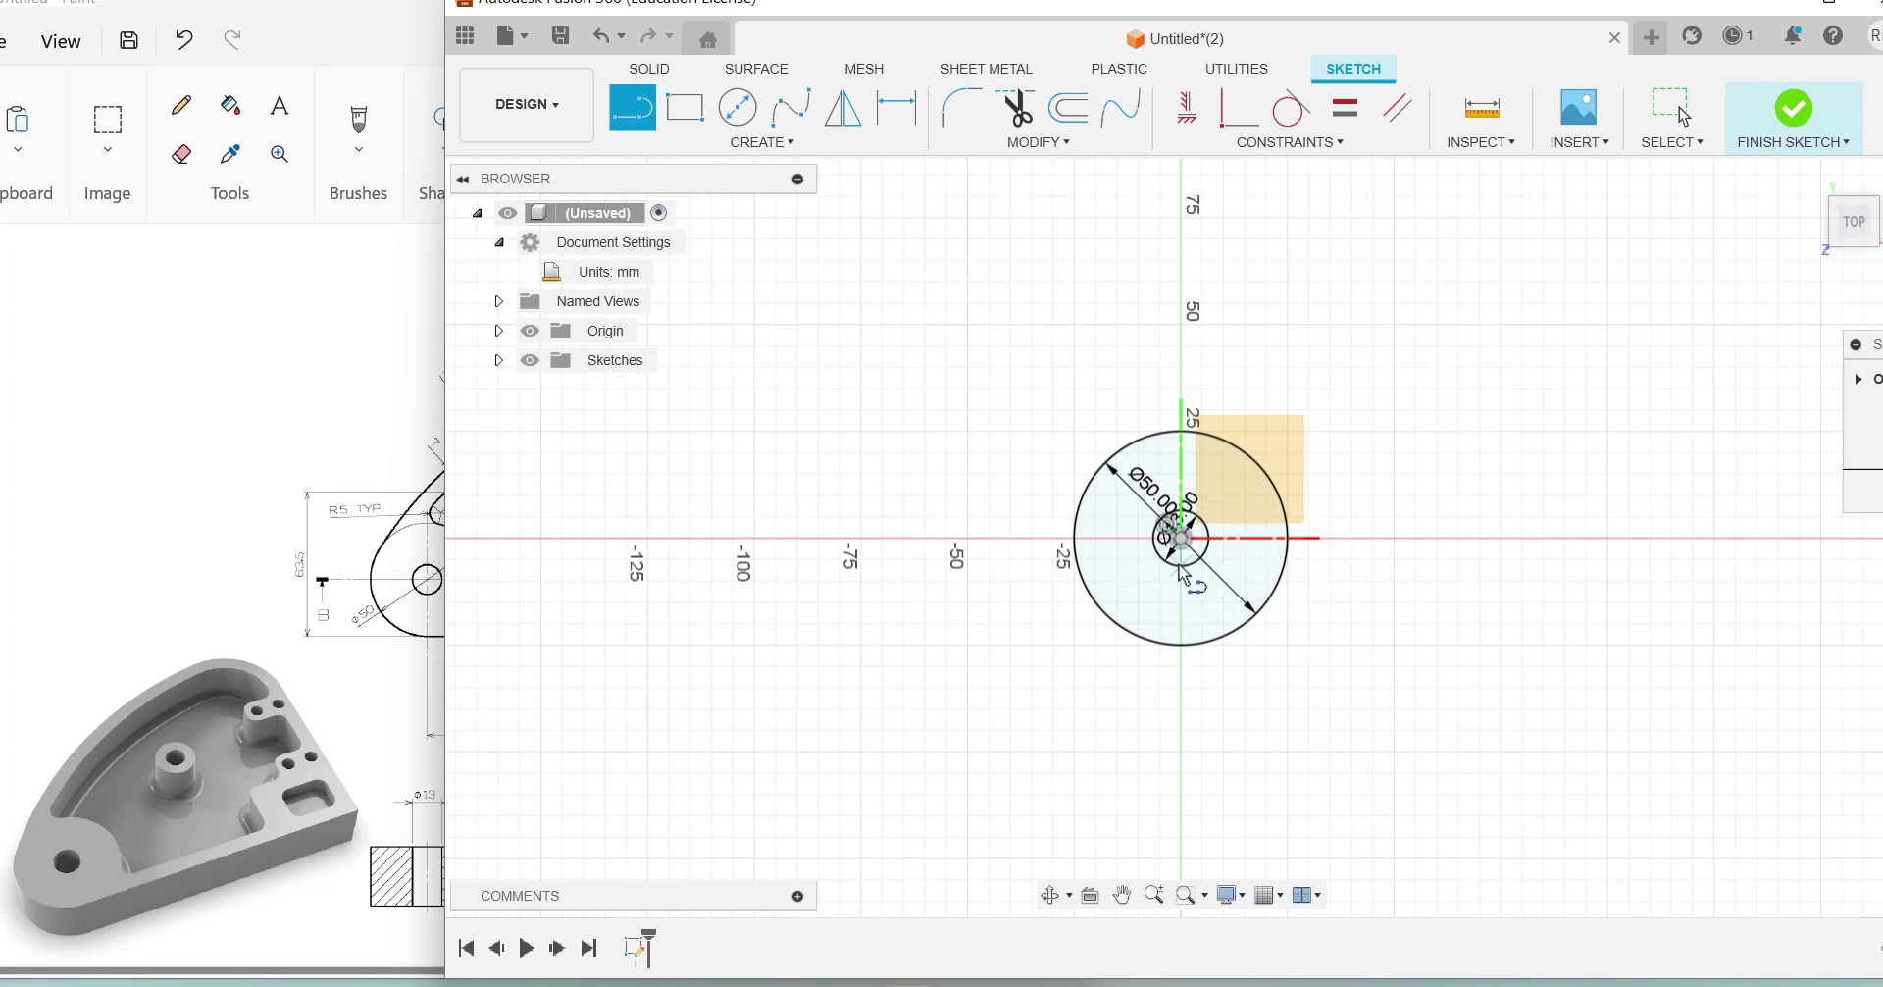
click(1183, 646)
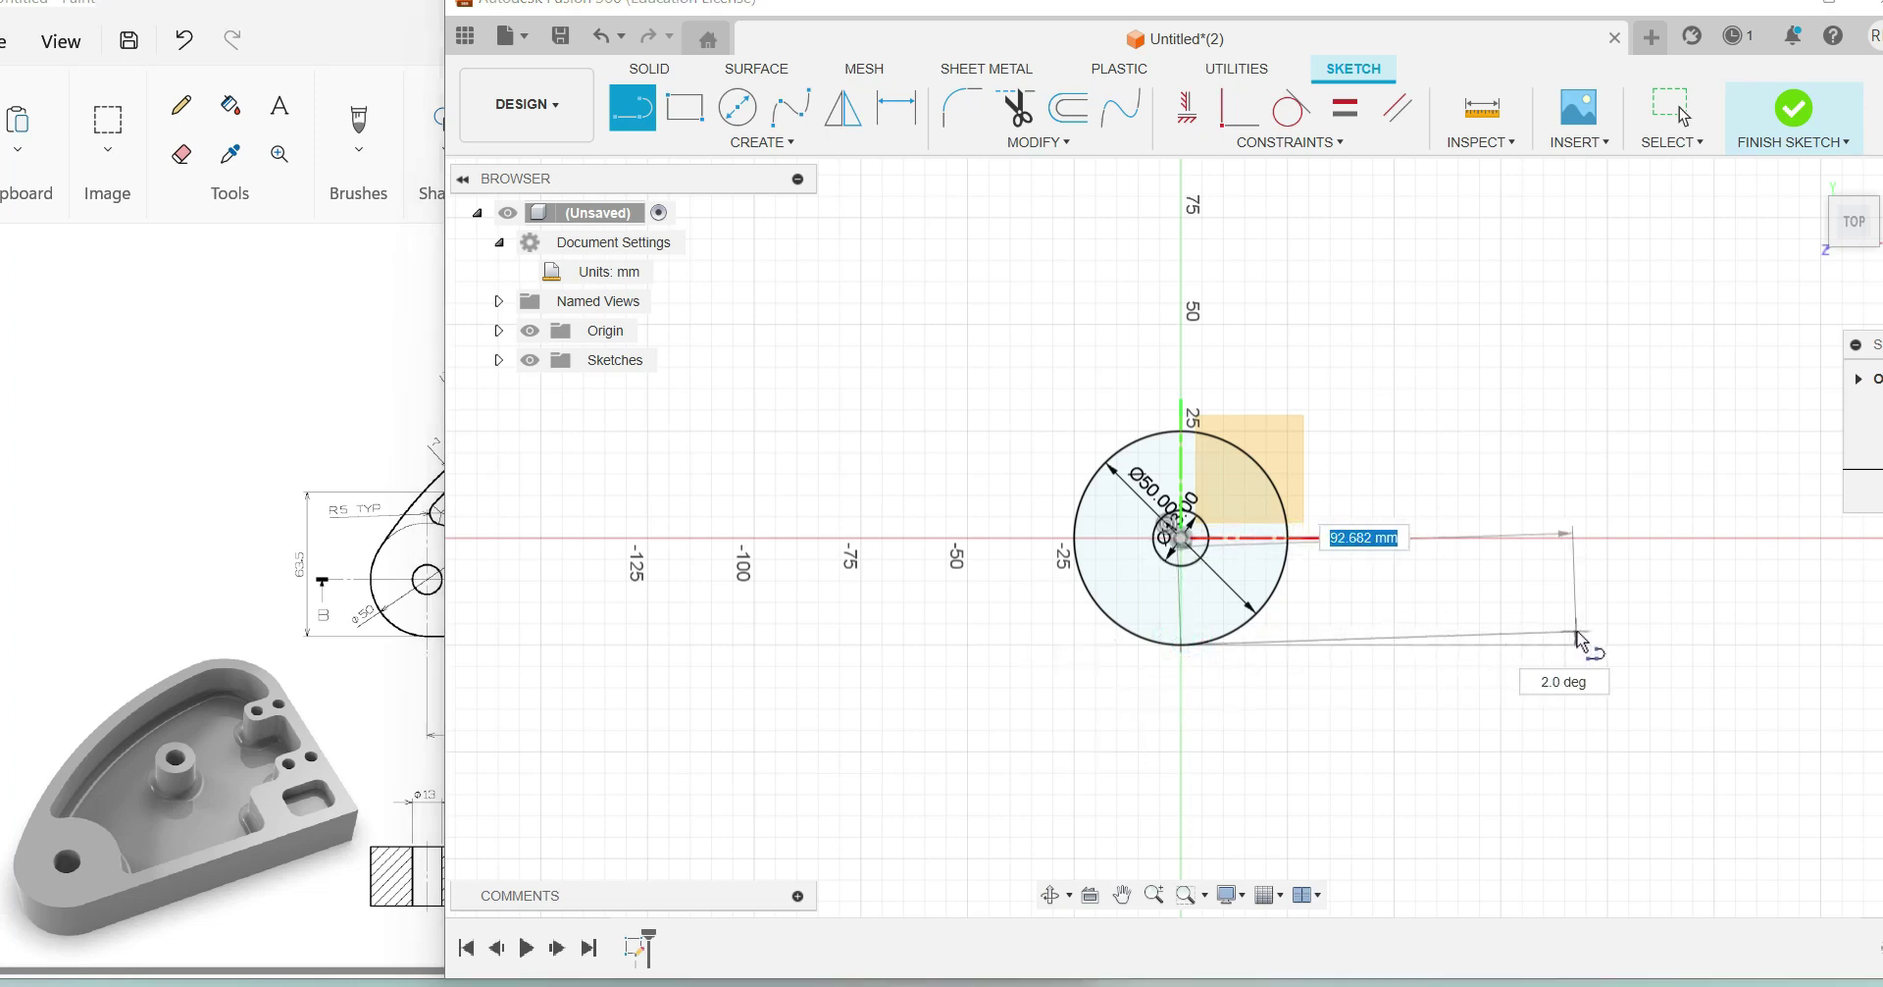
text(140)
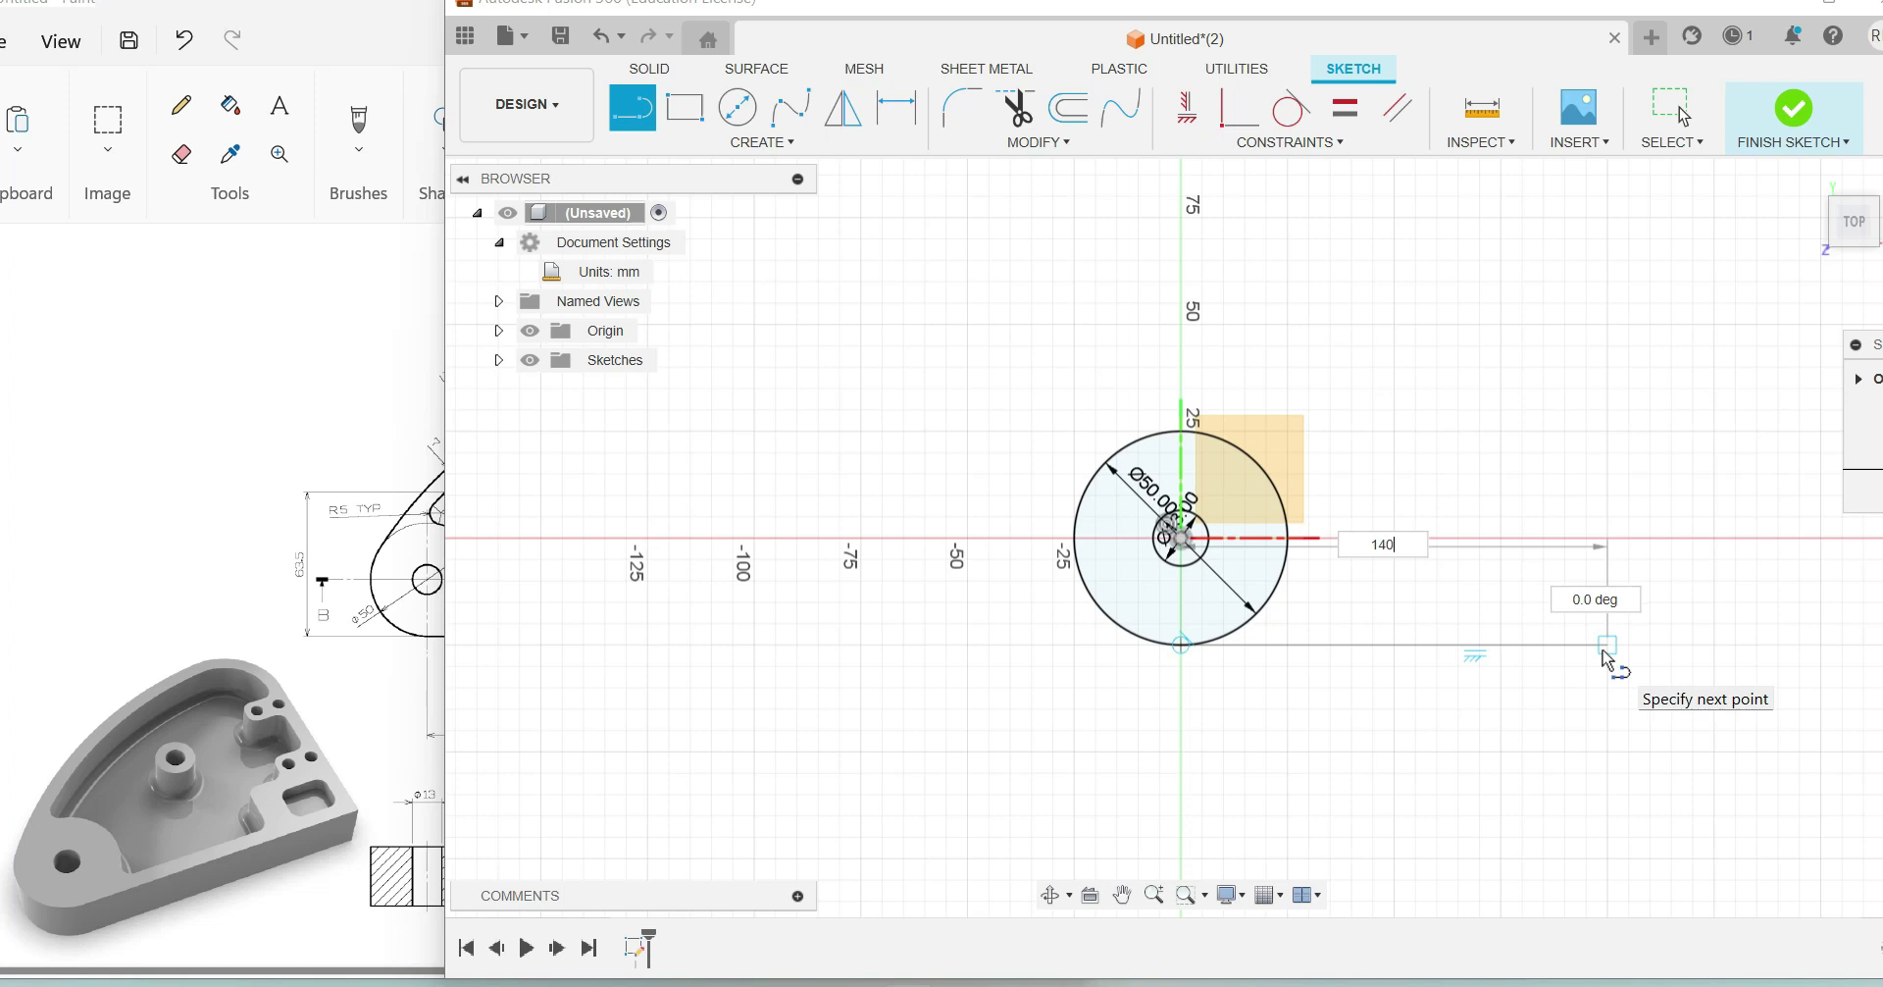
key(Return)
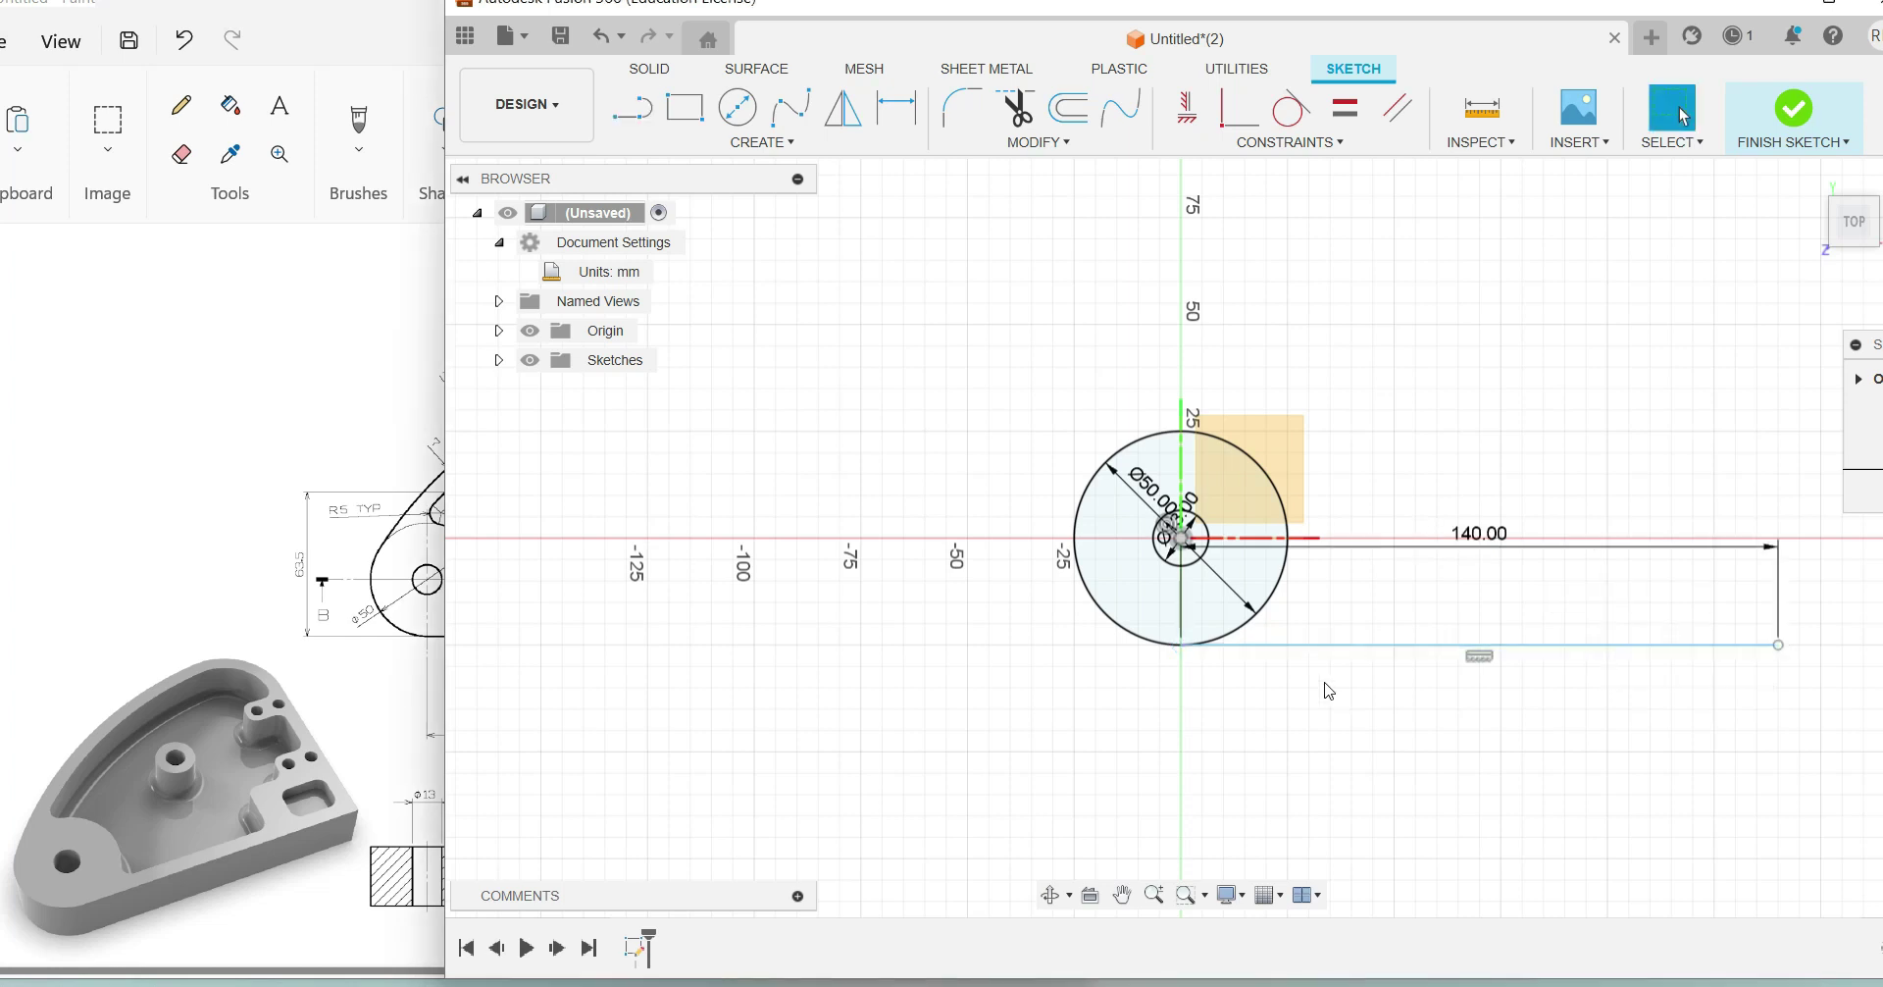
key(Escape)
Step: Draw a vertical line 88 mm long upward from the free end of the 140 mm base line
click(633, 108)
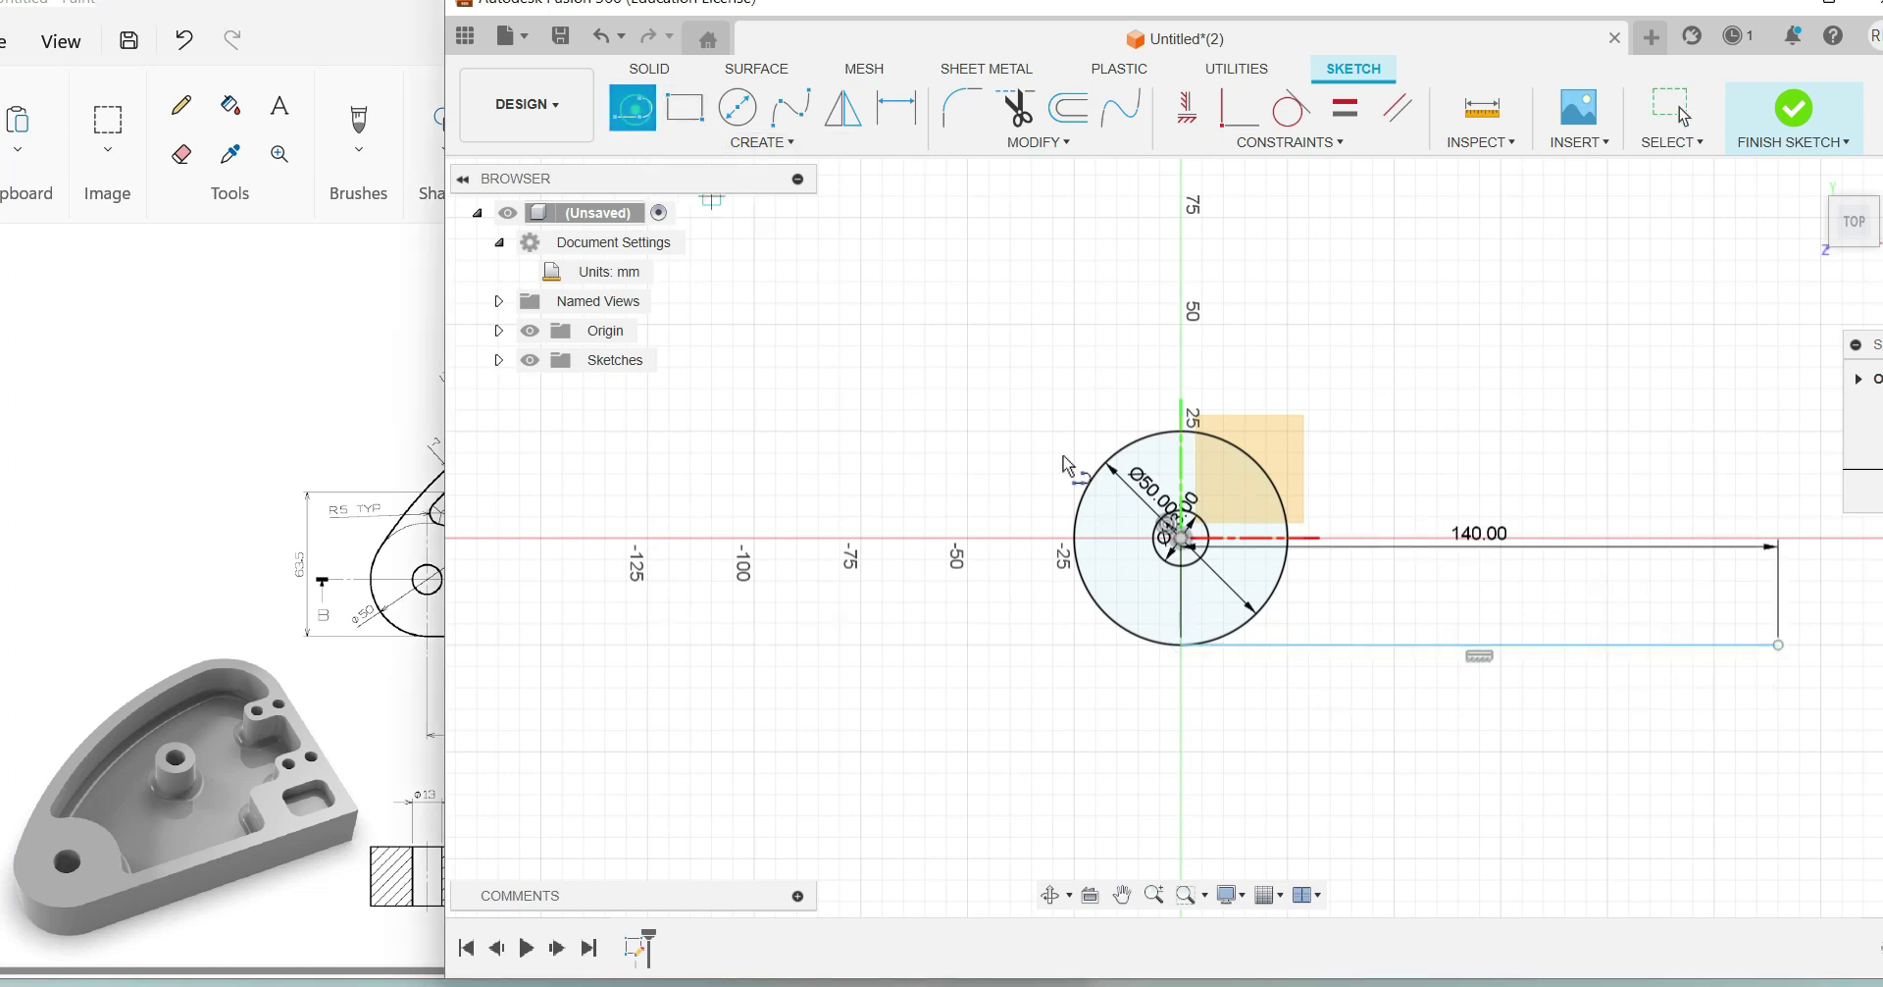
click(1780, 645)
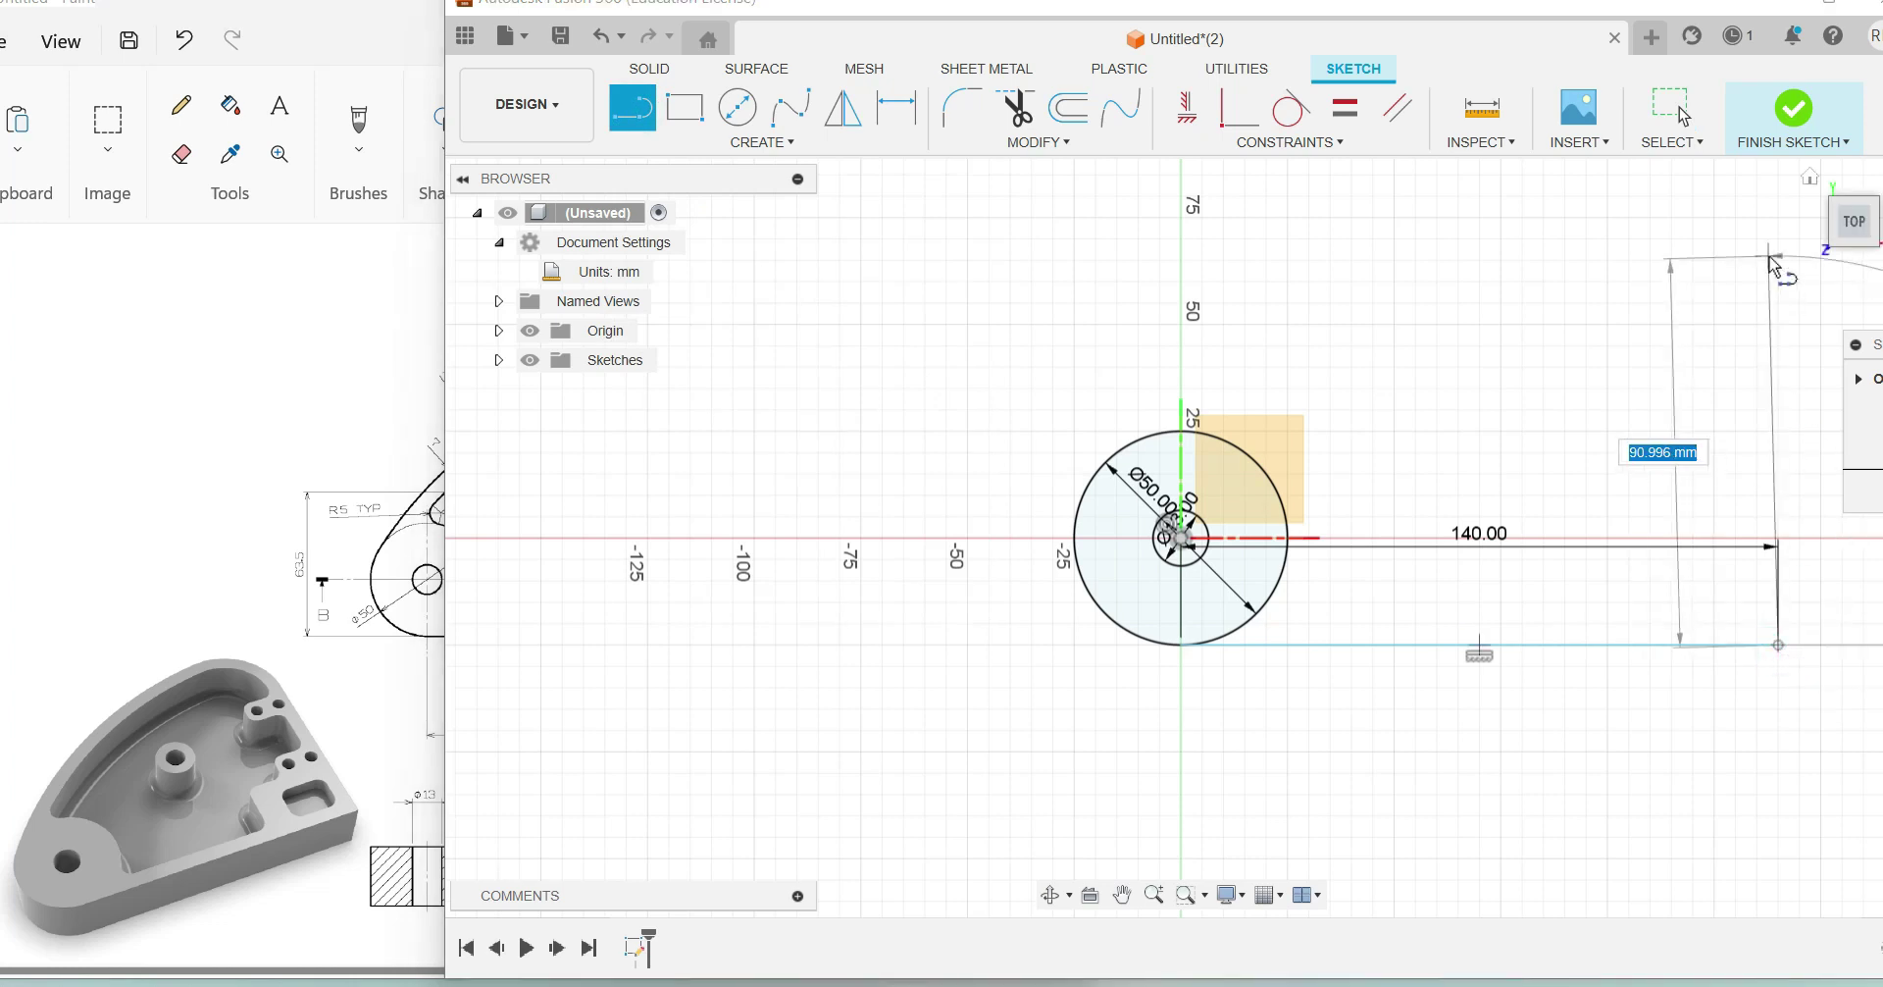
text(88)
key(Tab)
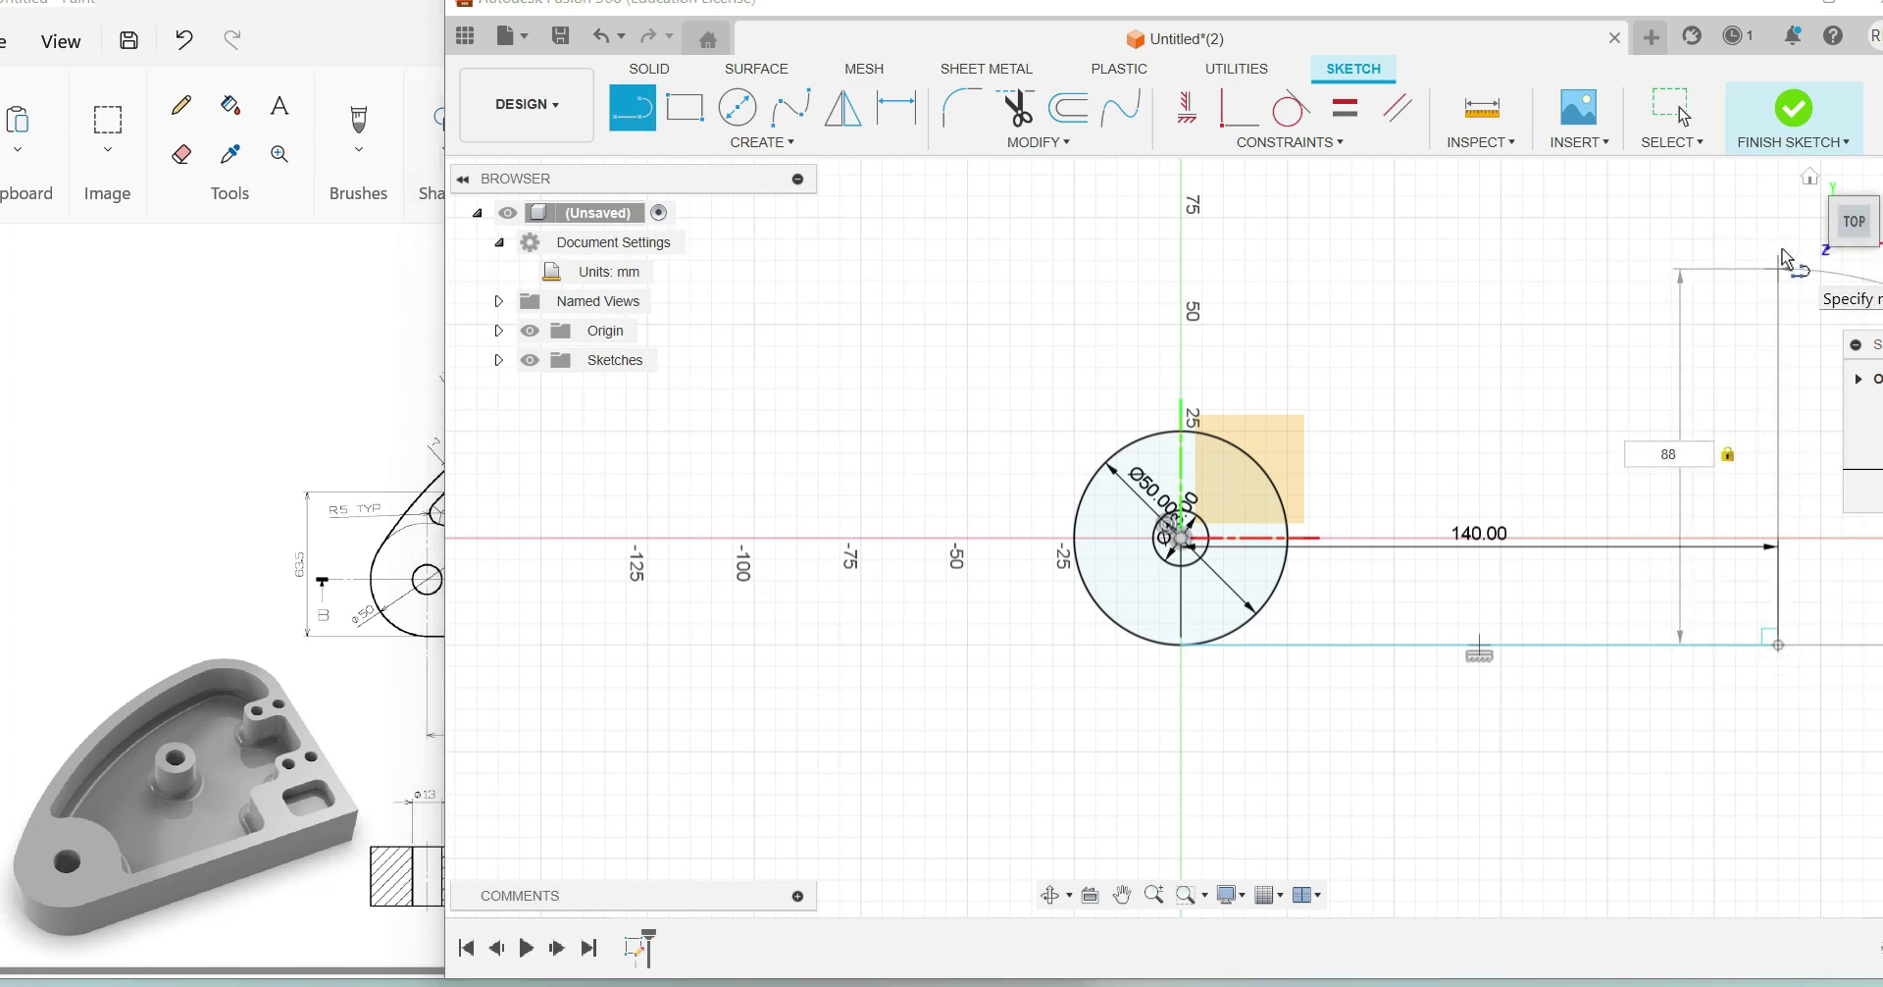
key(Return)
key(Escape)
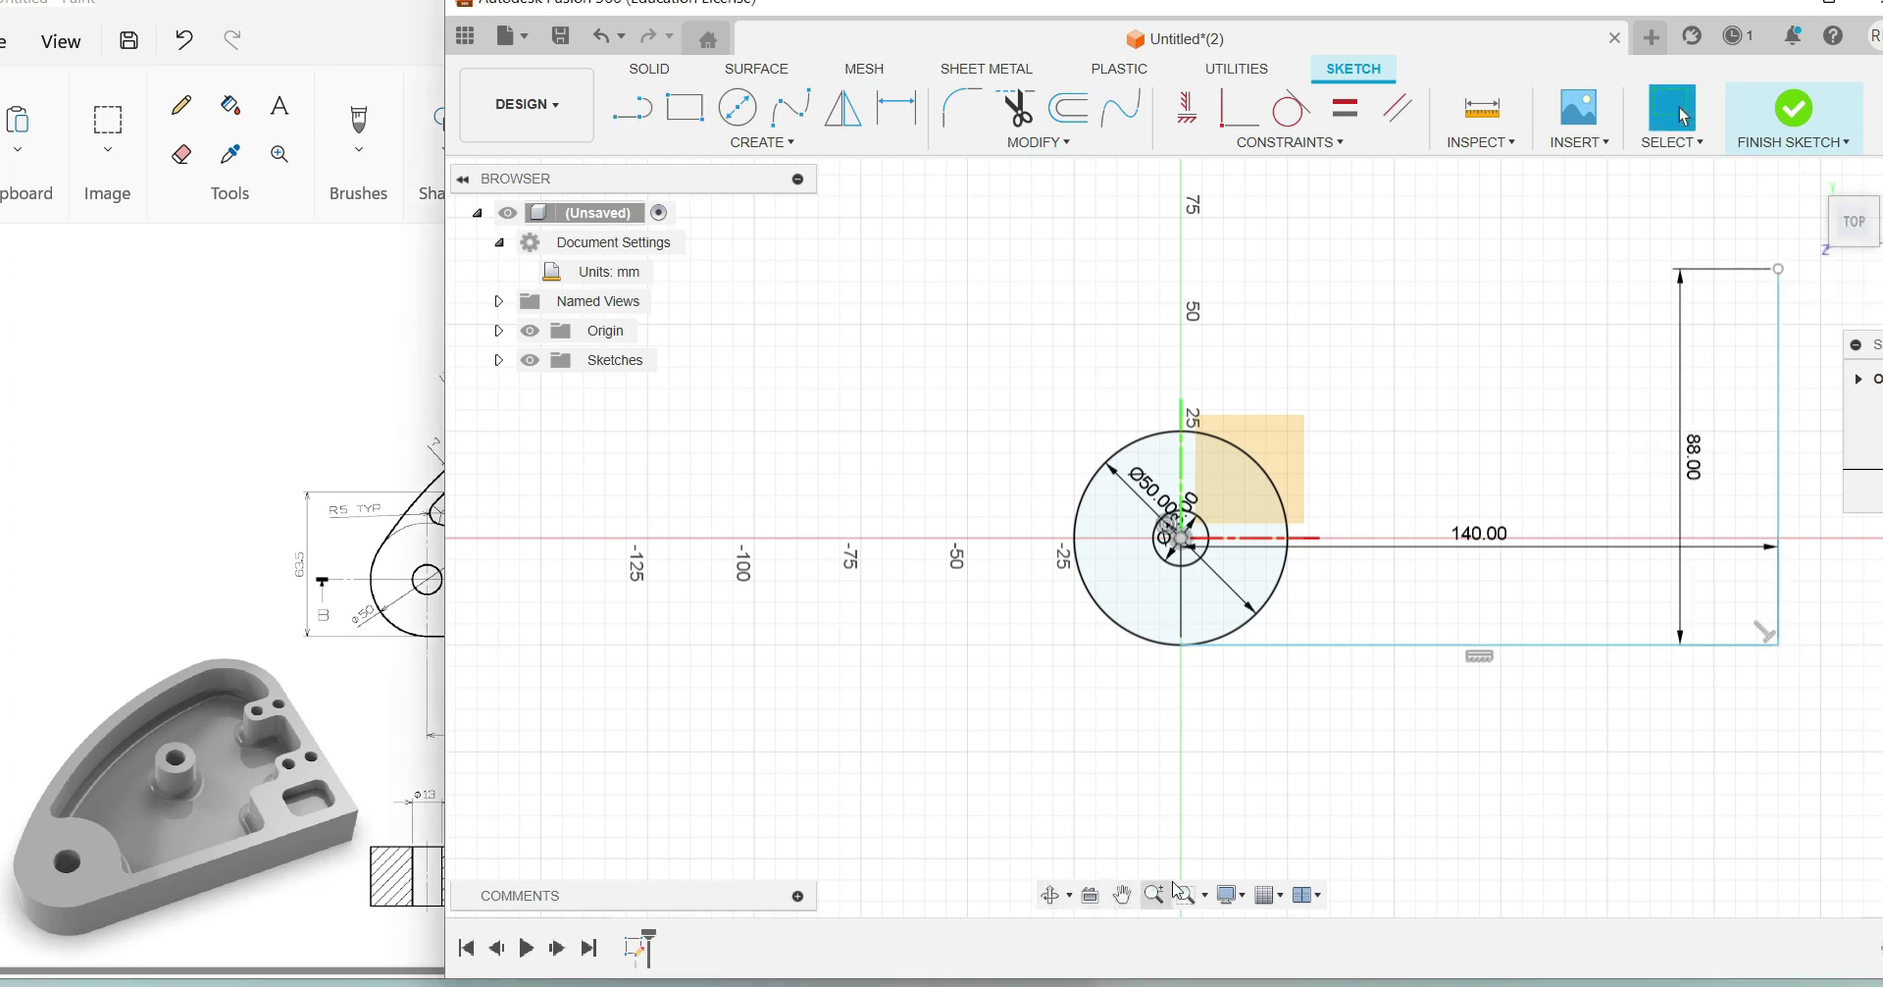
click(1125, 903)
drag(1424, 797, 1210, 853)
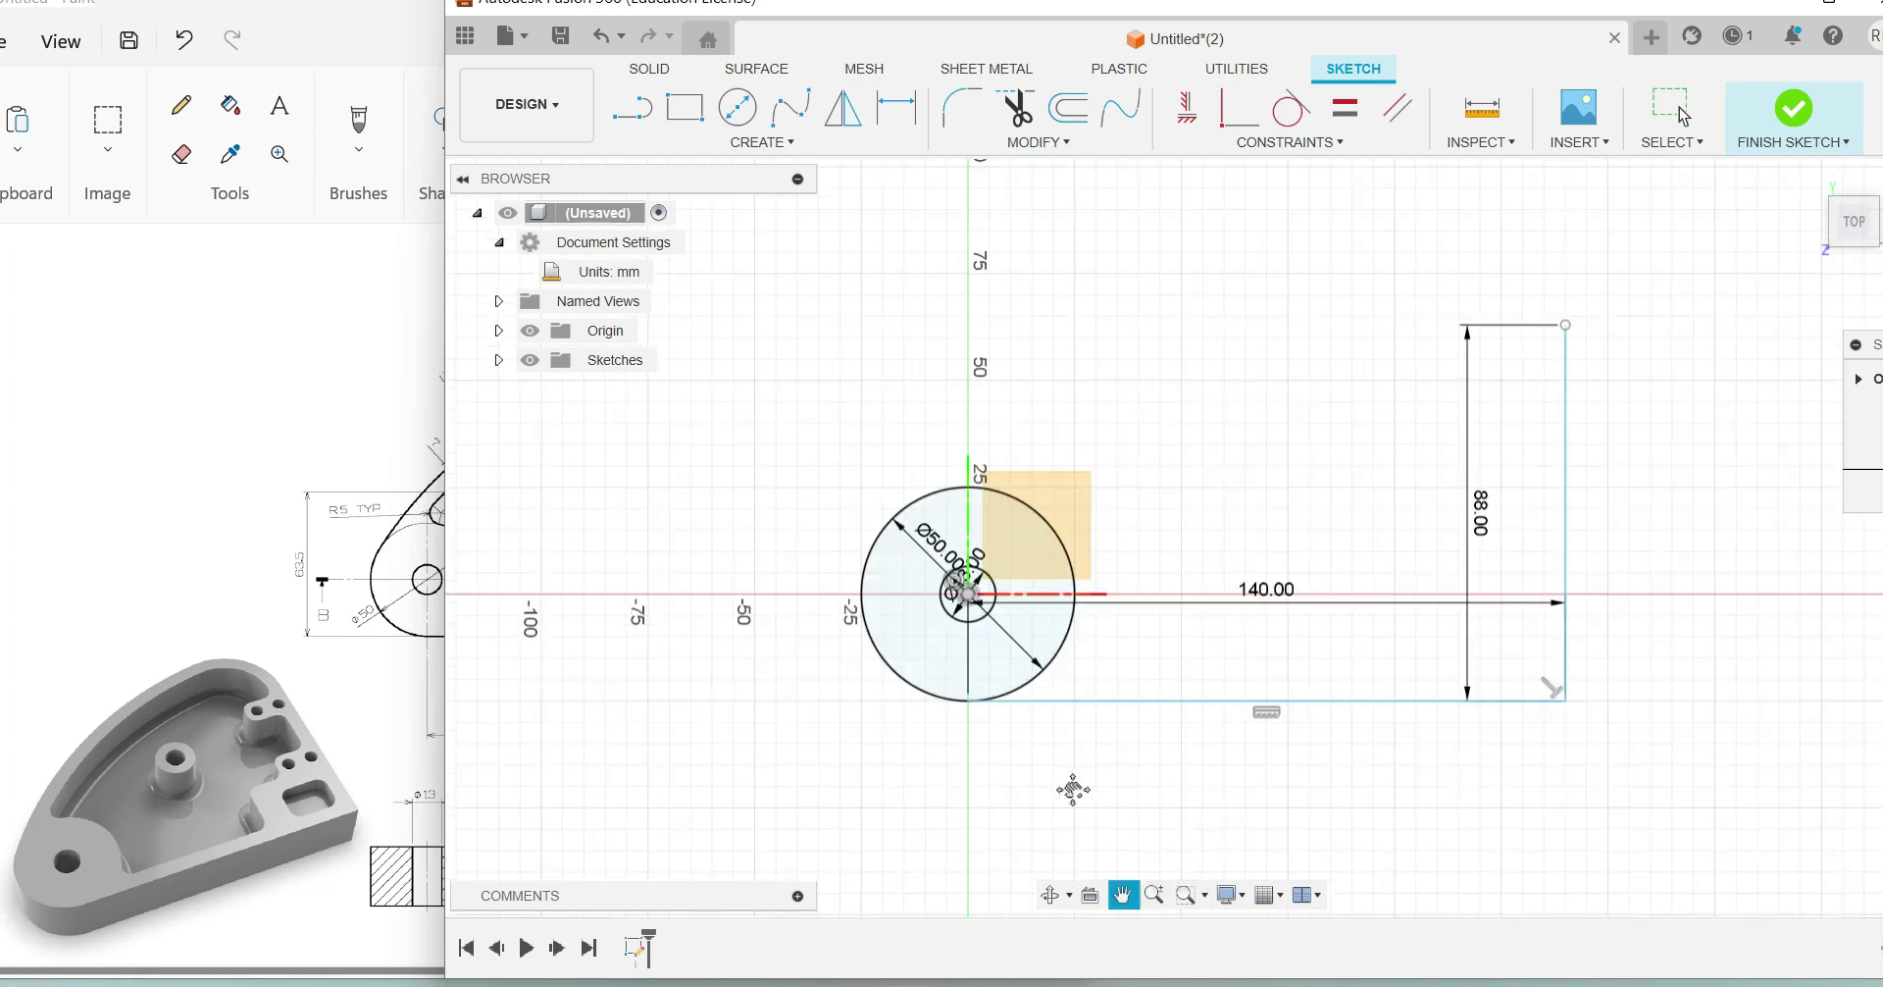
Step: Draw a large 360 mm diameter circle (180*2) centred below the base line near its free end, enclosing the existing sketch
drag(1048, 775, 1030, 762)
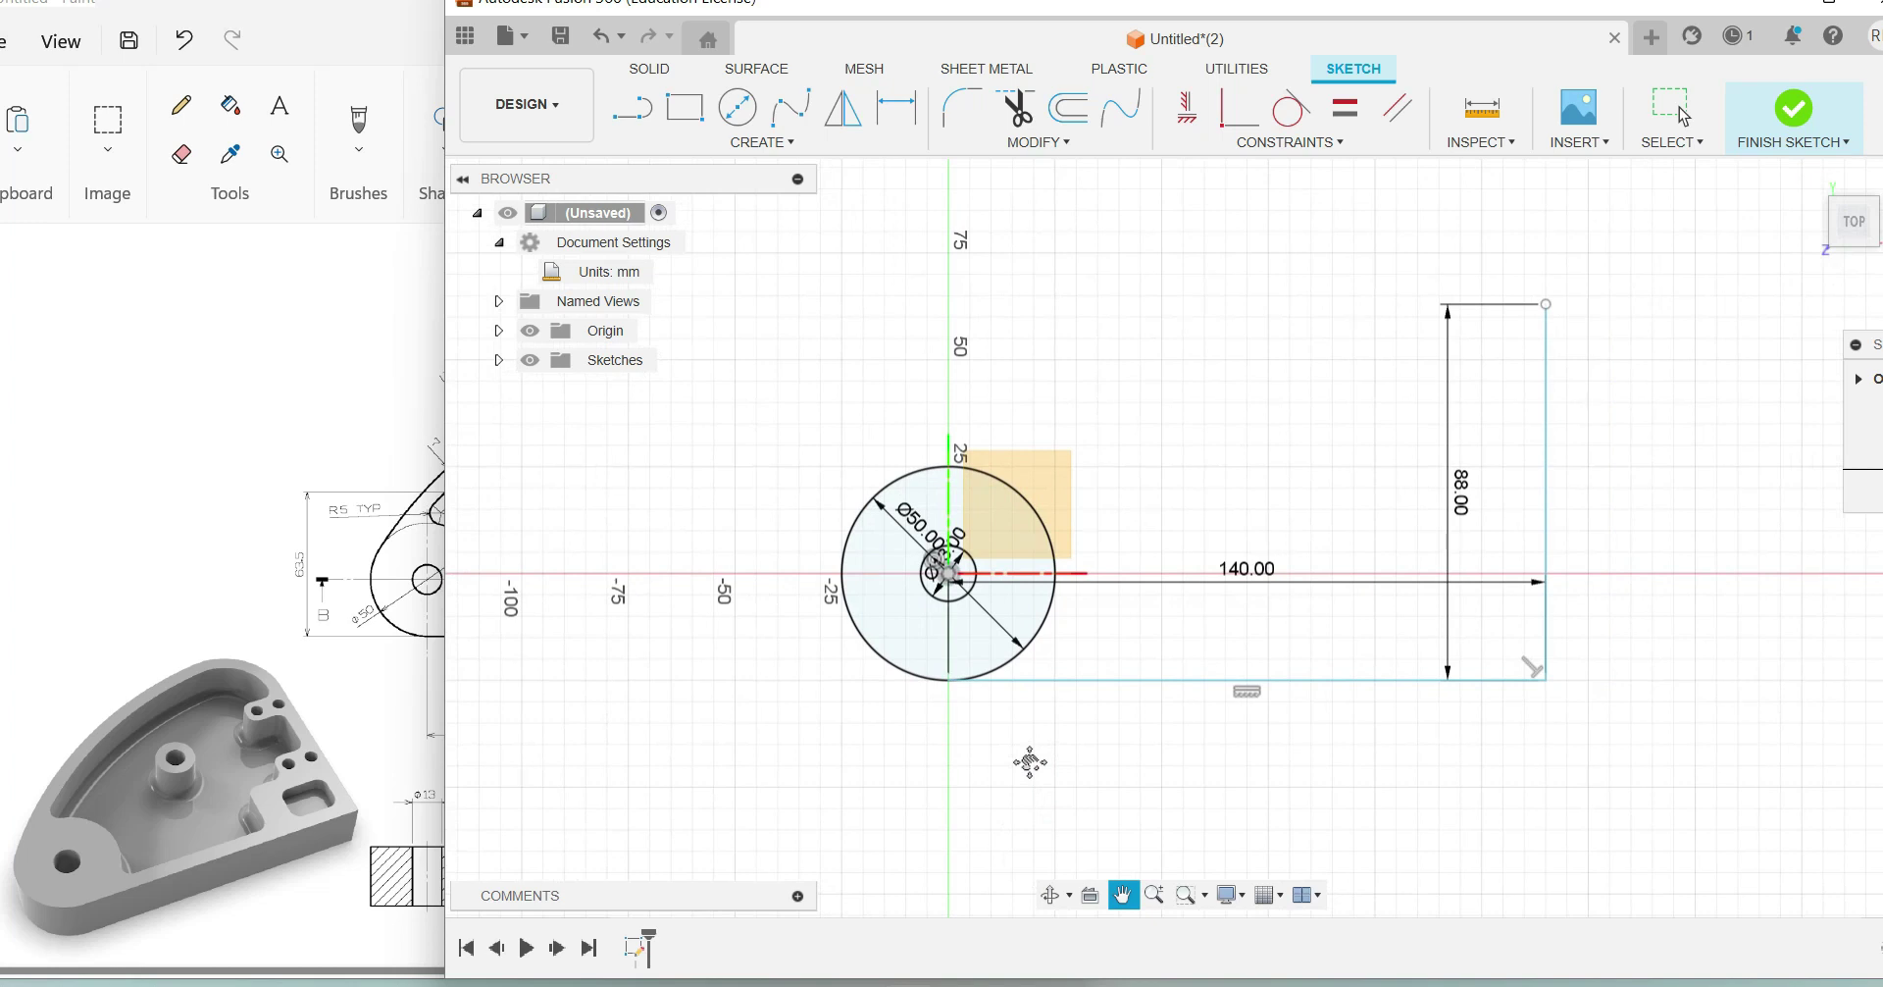
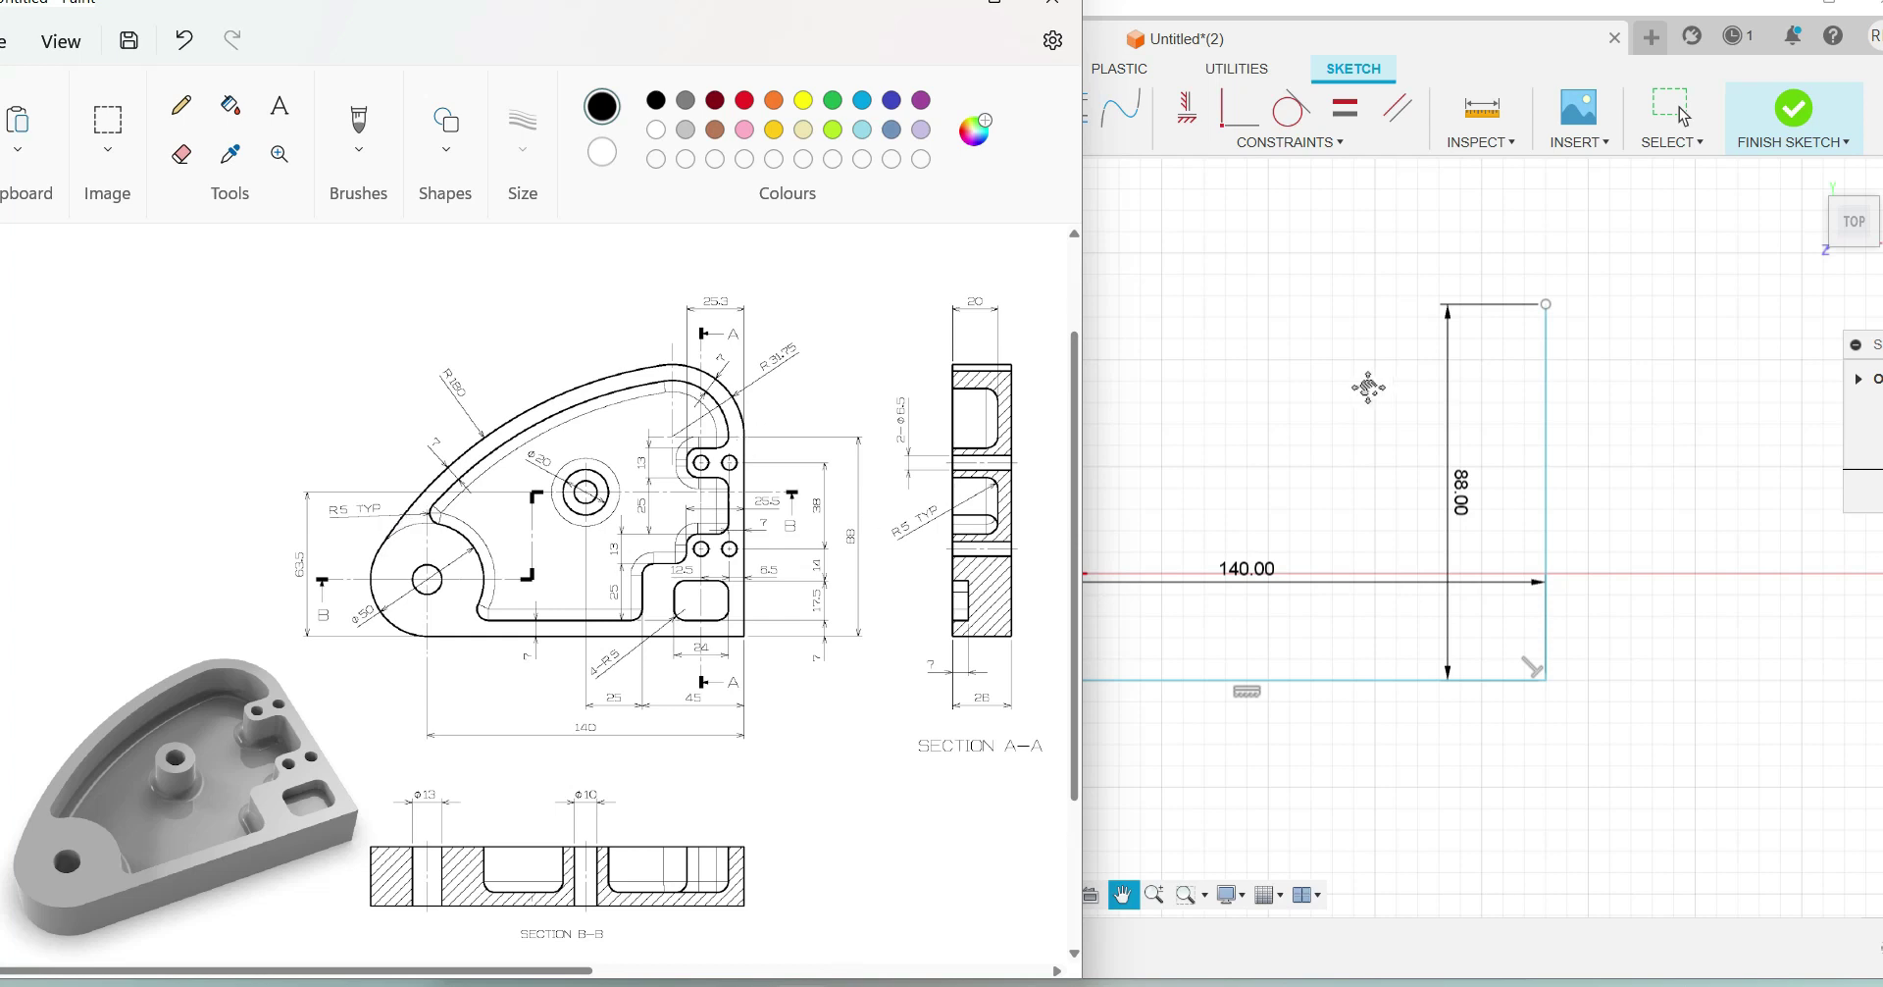
click(1368, 387)
click(738, 108)
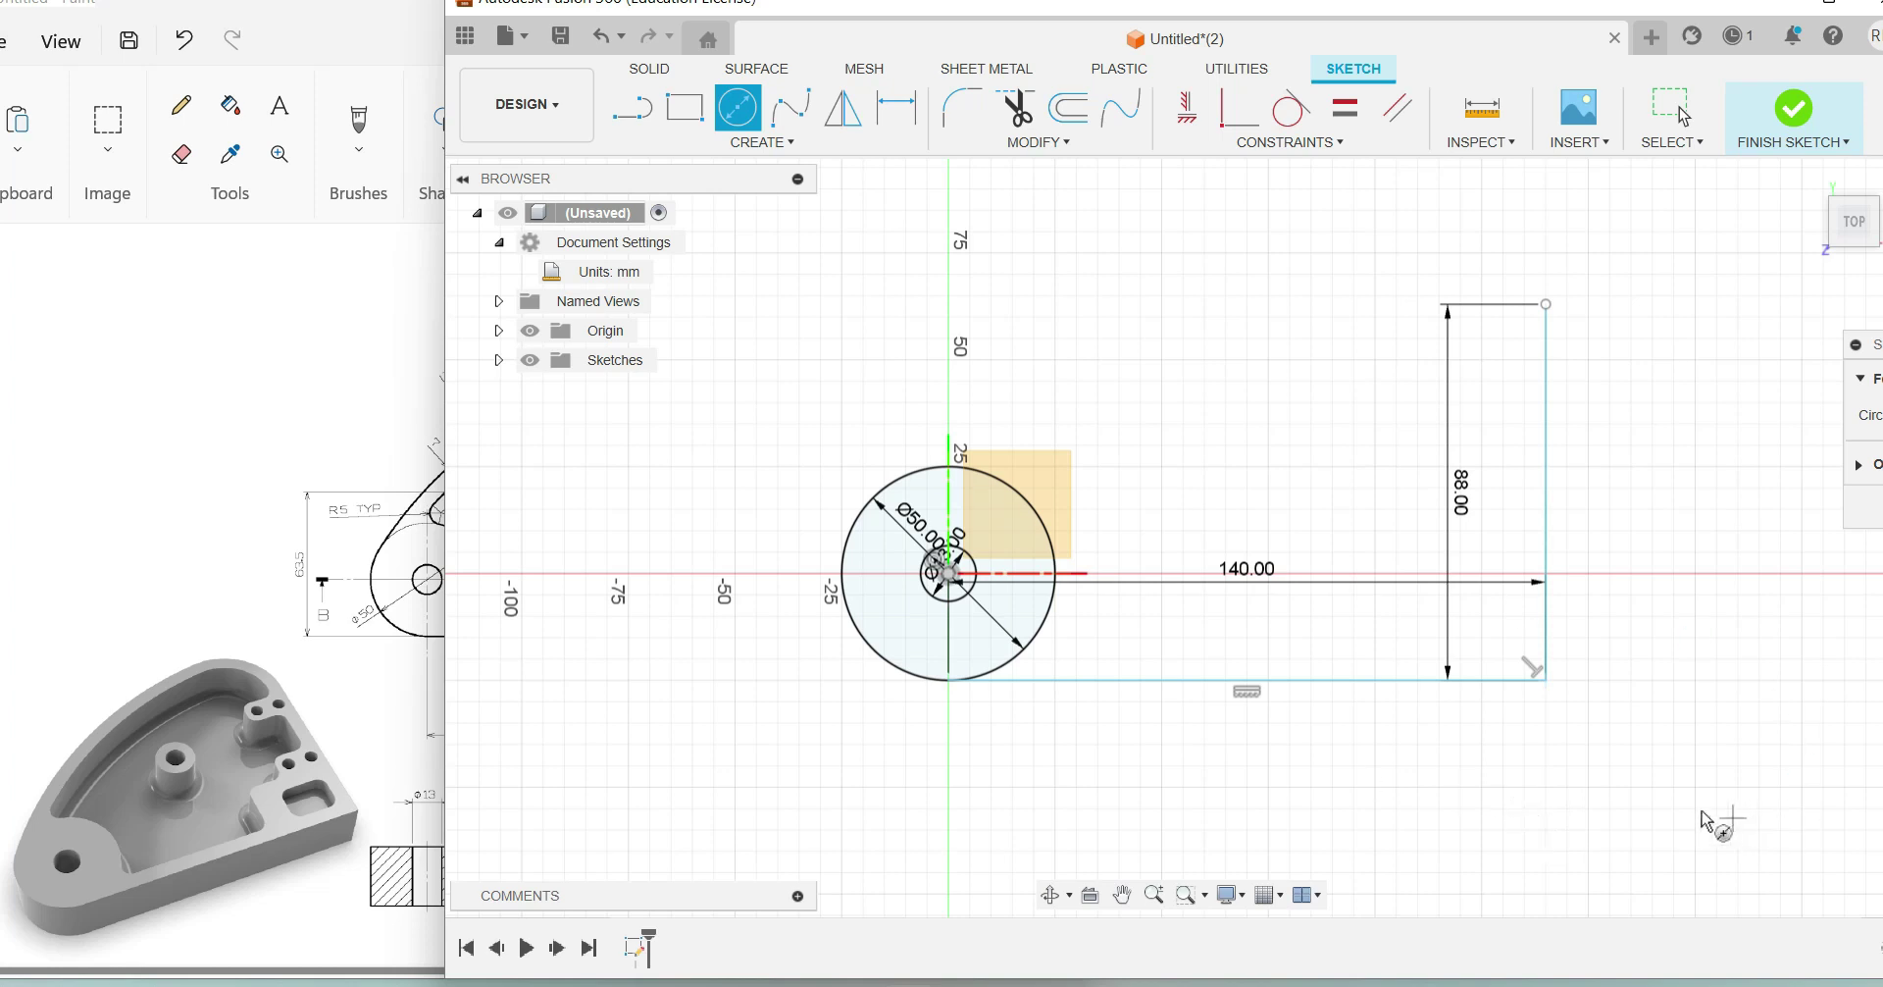
click(1461, 808)
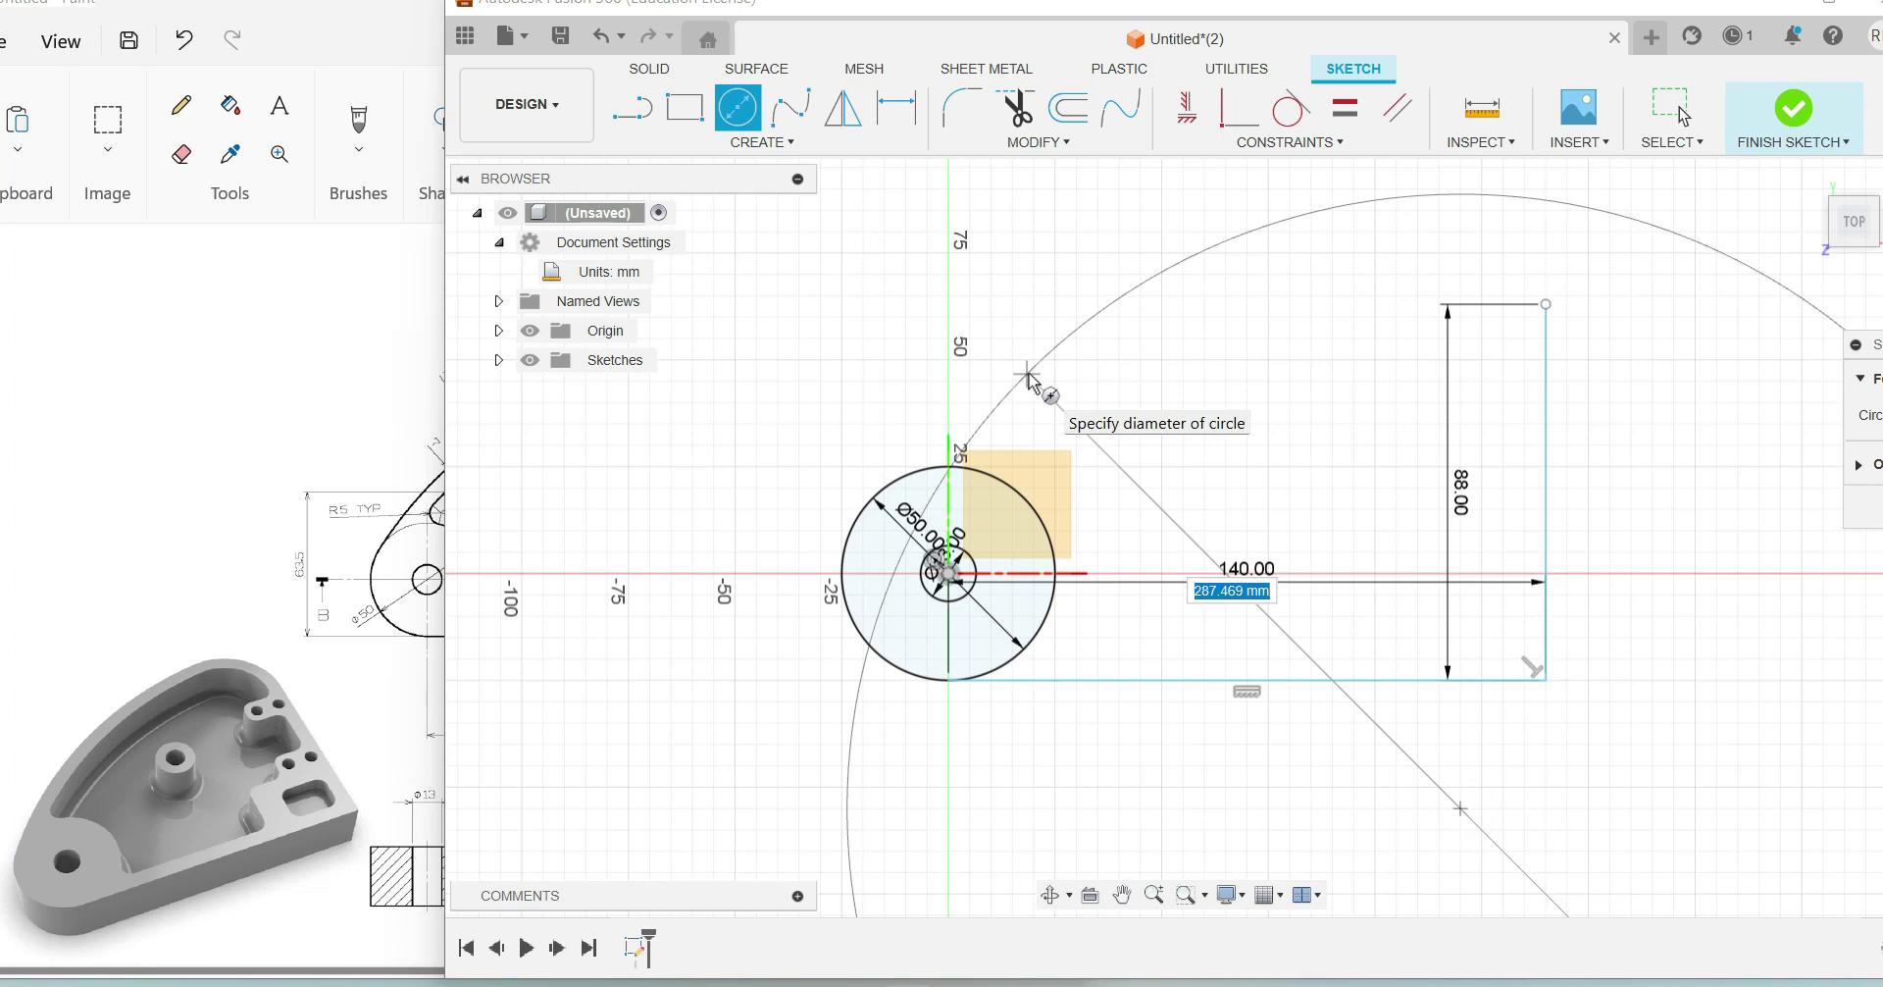
text(180)
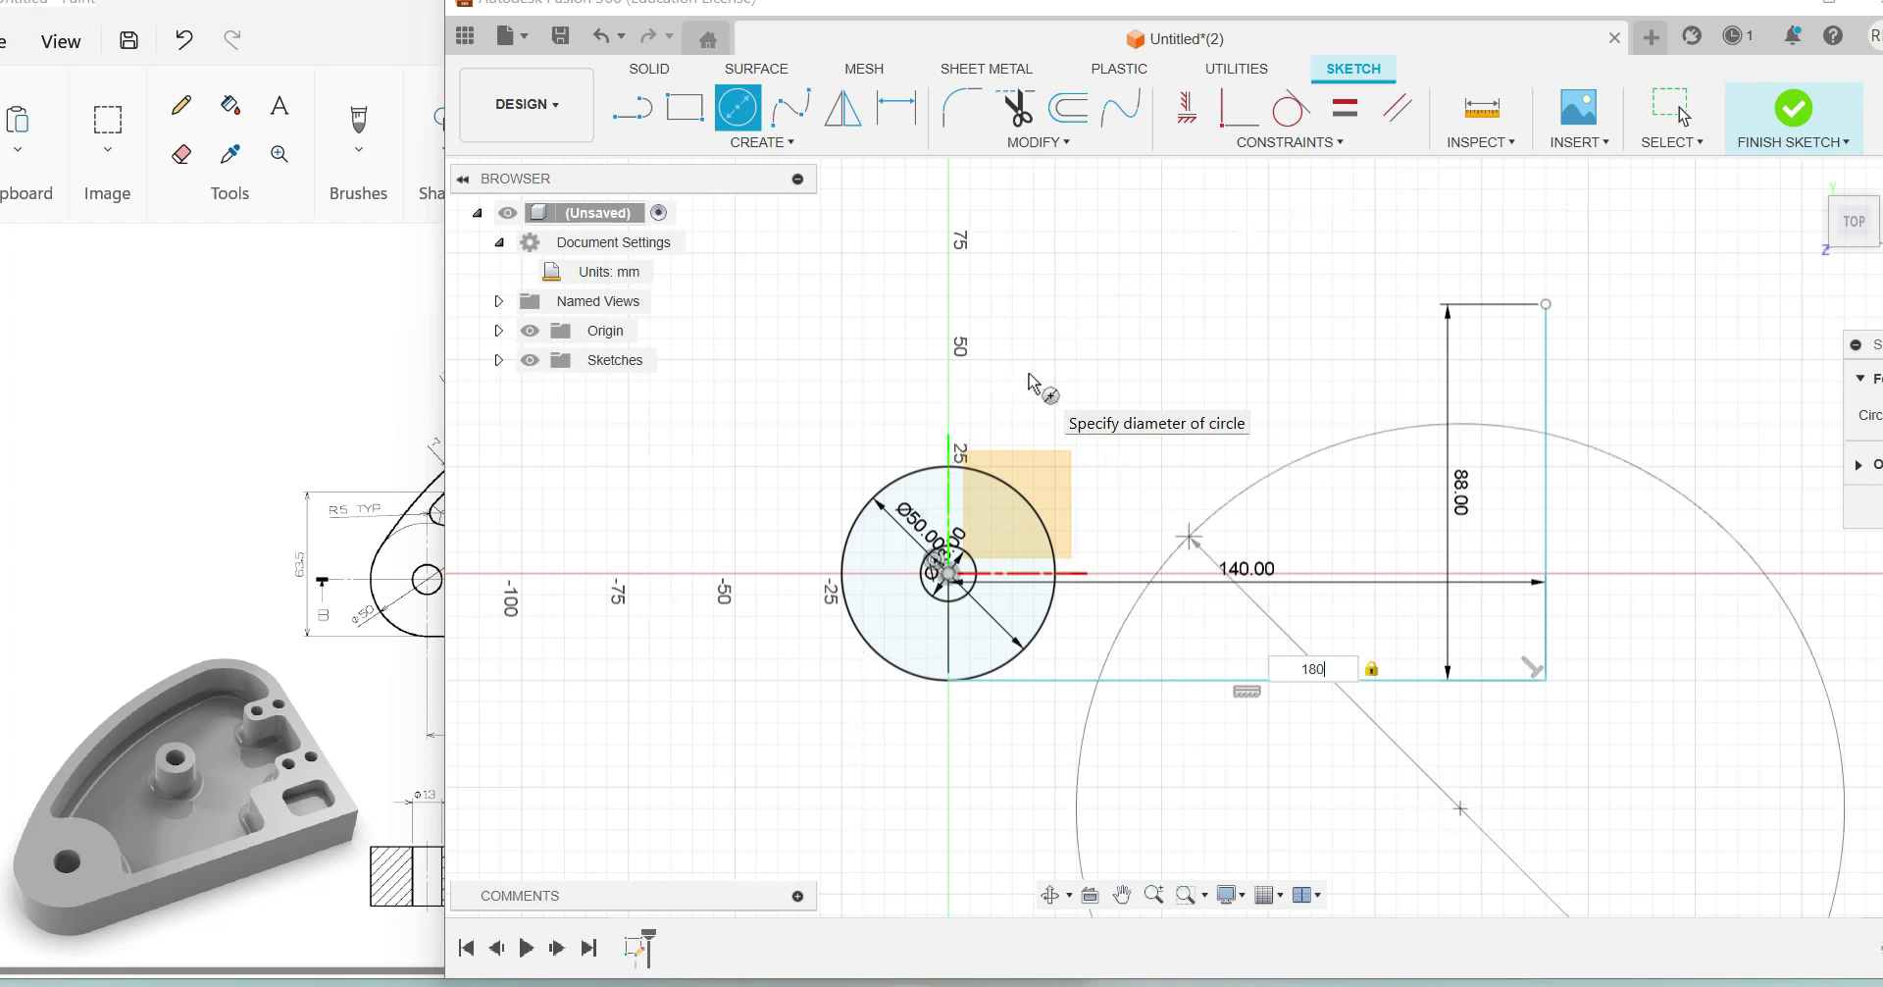
text(*2)
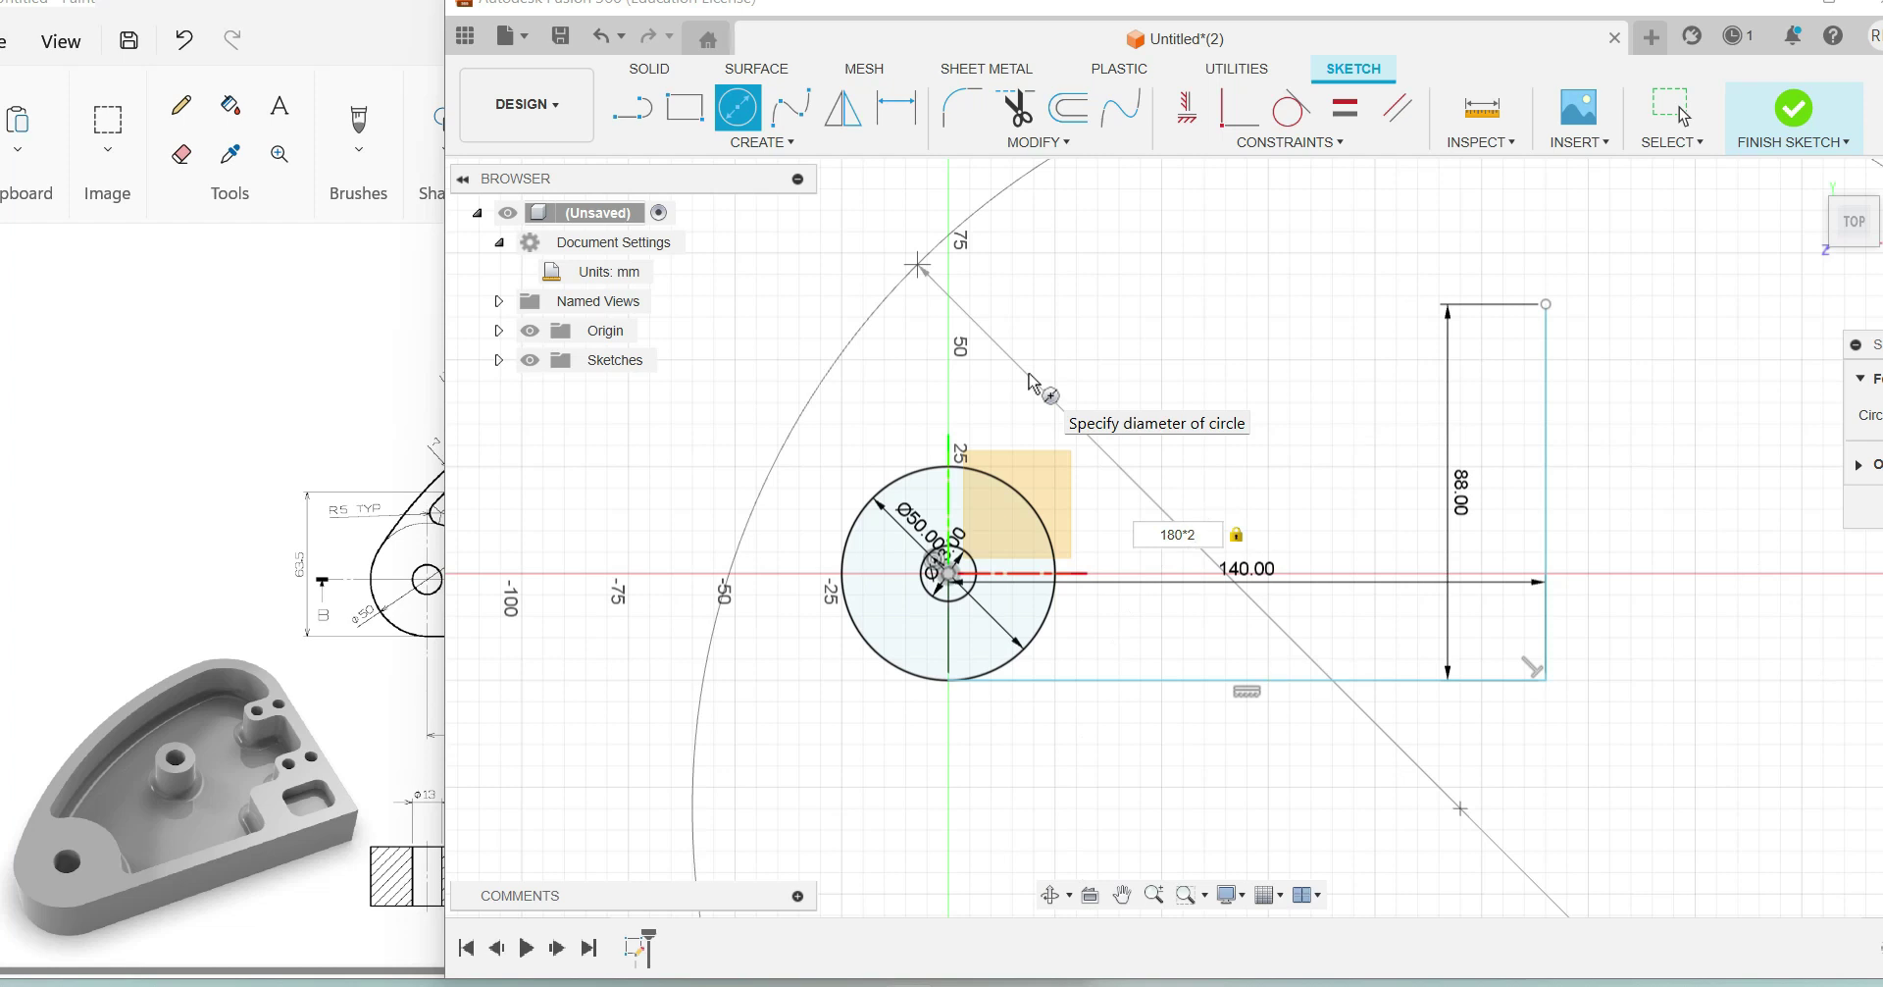
key(Return)
key(Escape)
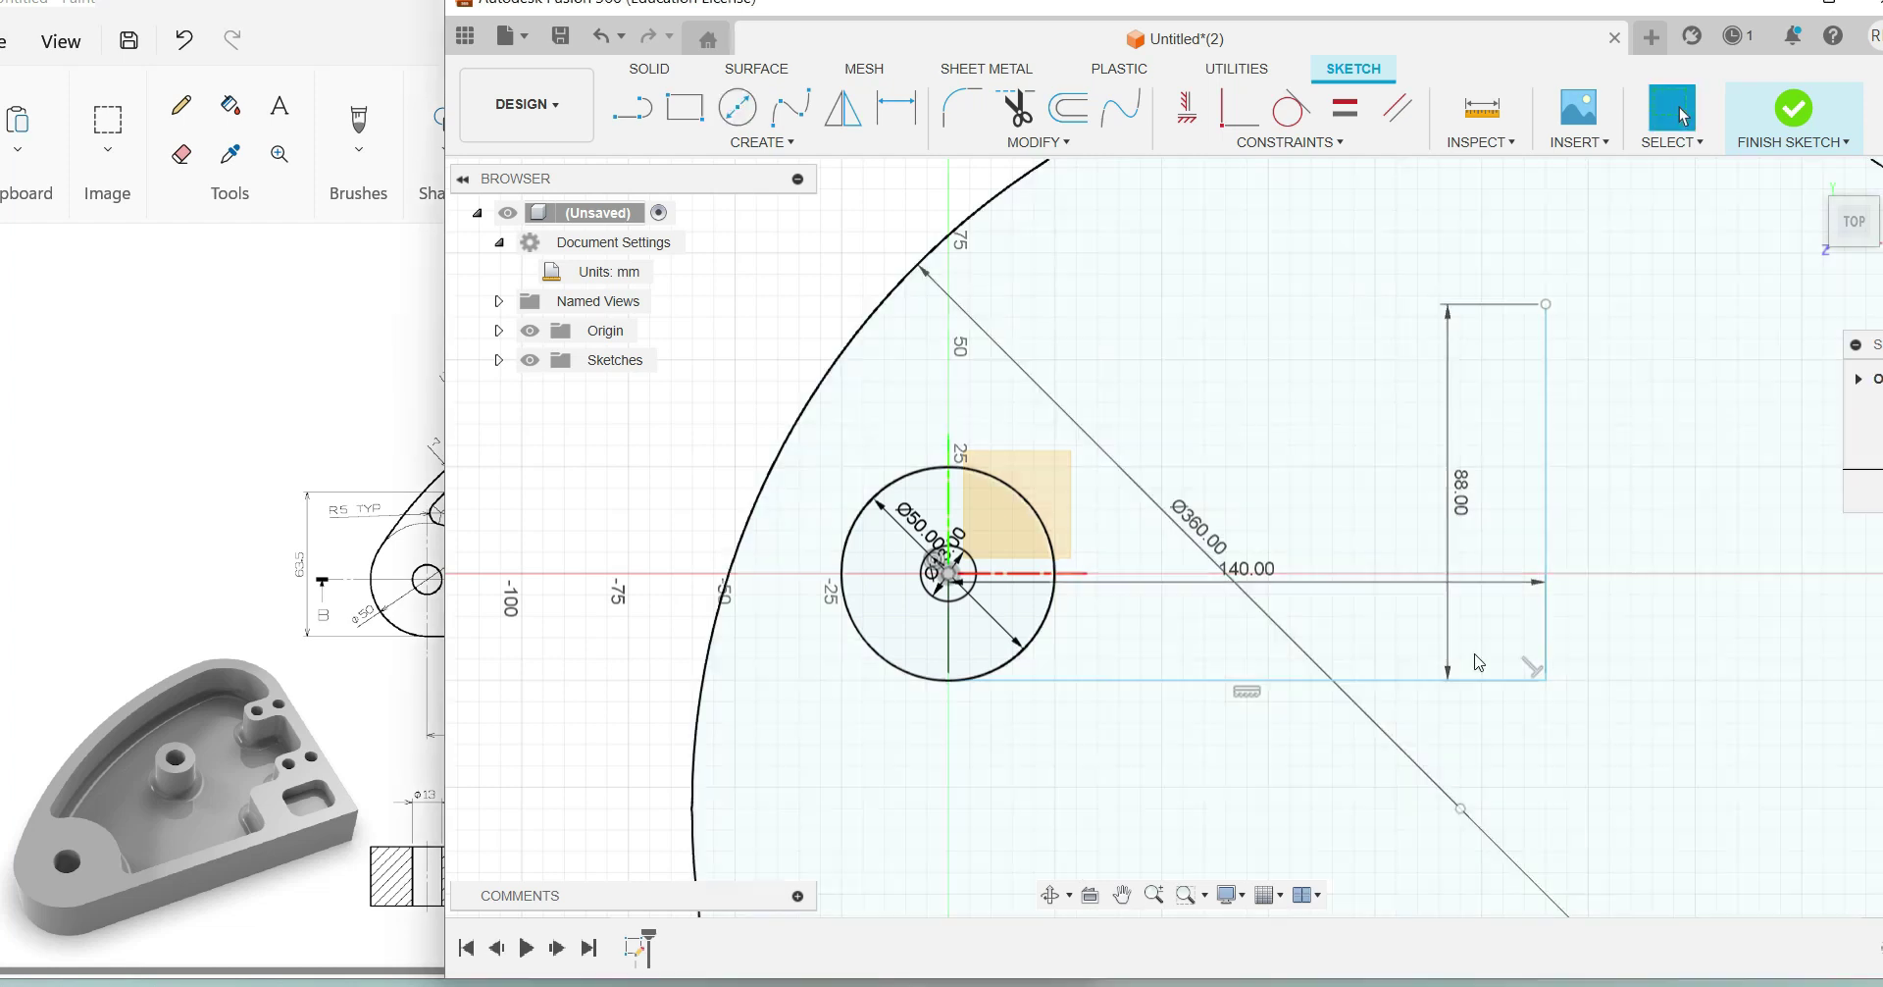
Step: Draw a 63.5 mm diameter circle (31.75*2) and move it inside the 360 mm circle, near the vertical line's upper end
scroll(1432, 663, down, 3)
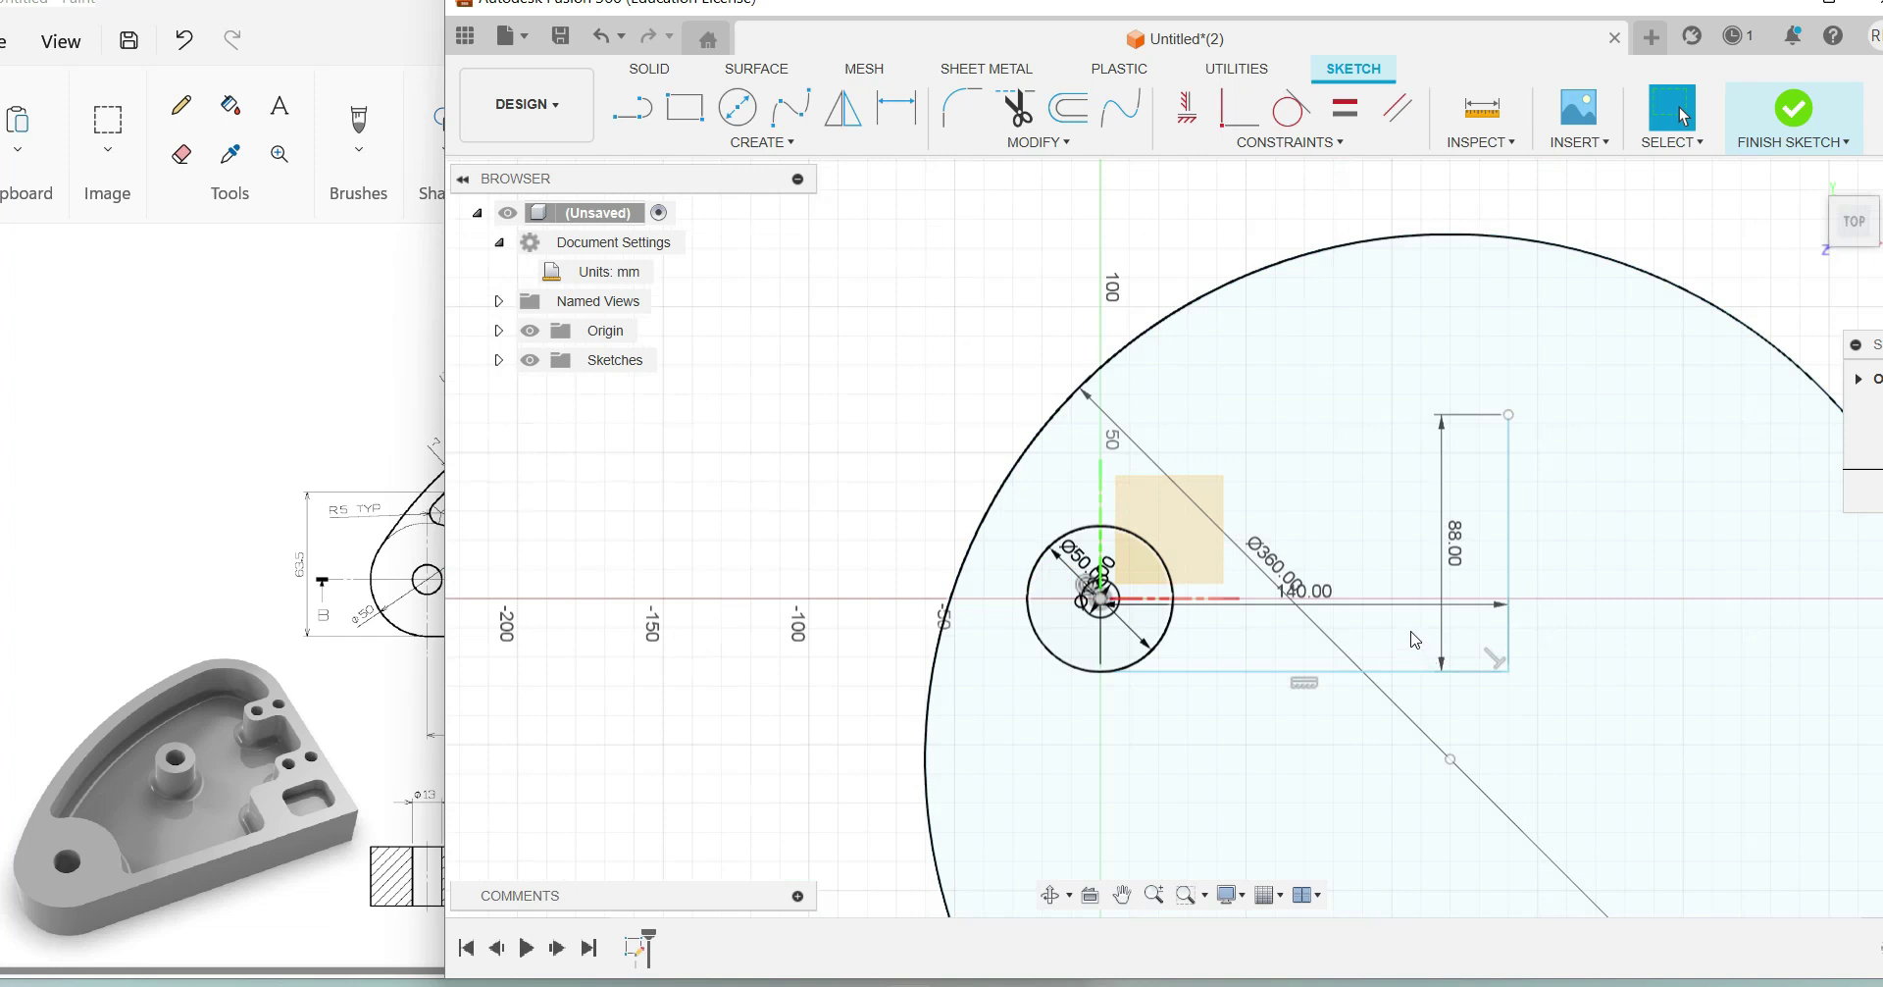
scroll(1685, 767, up, 1)
scroll(1684, 767, up, 1)
scroll(1677, 762, down, 2)
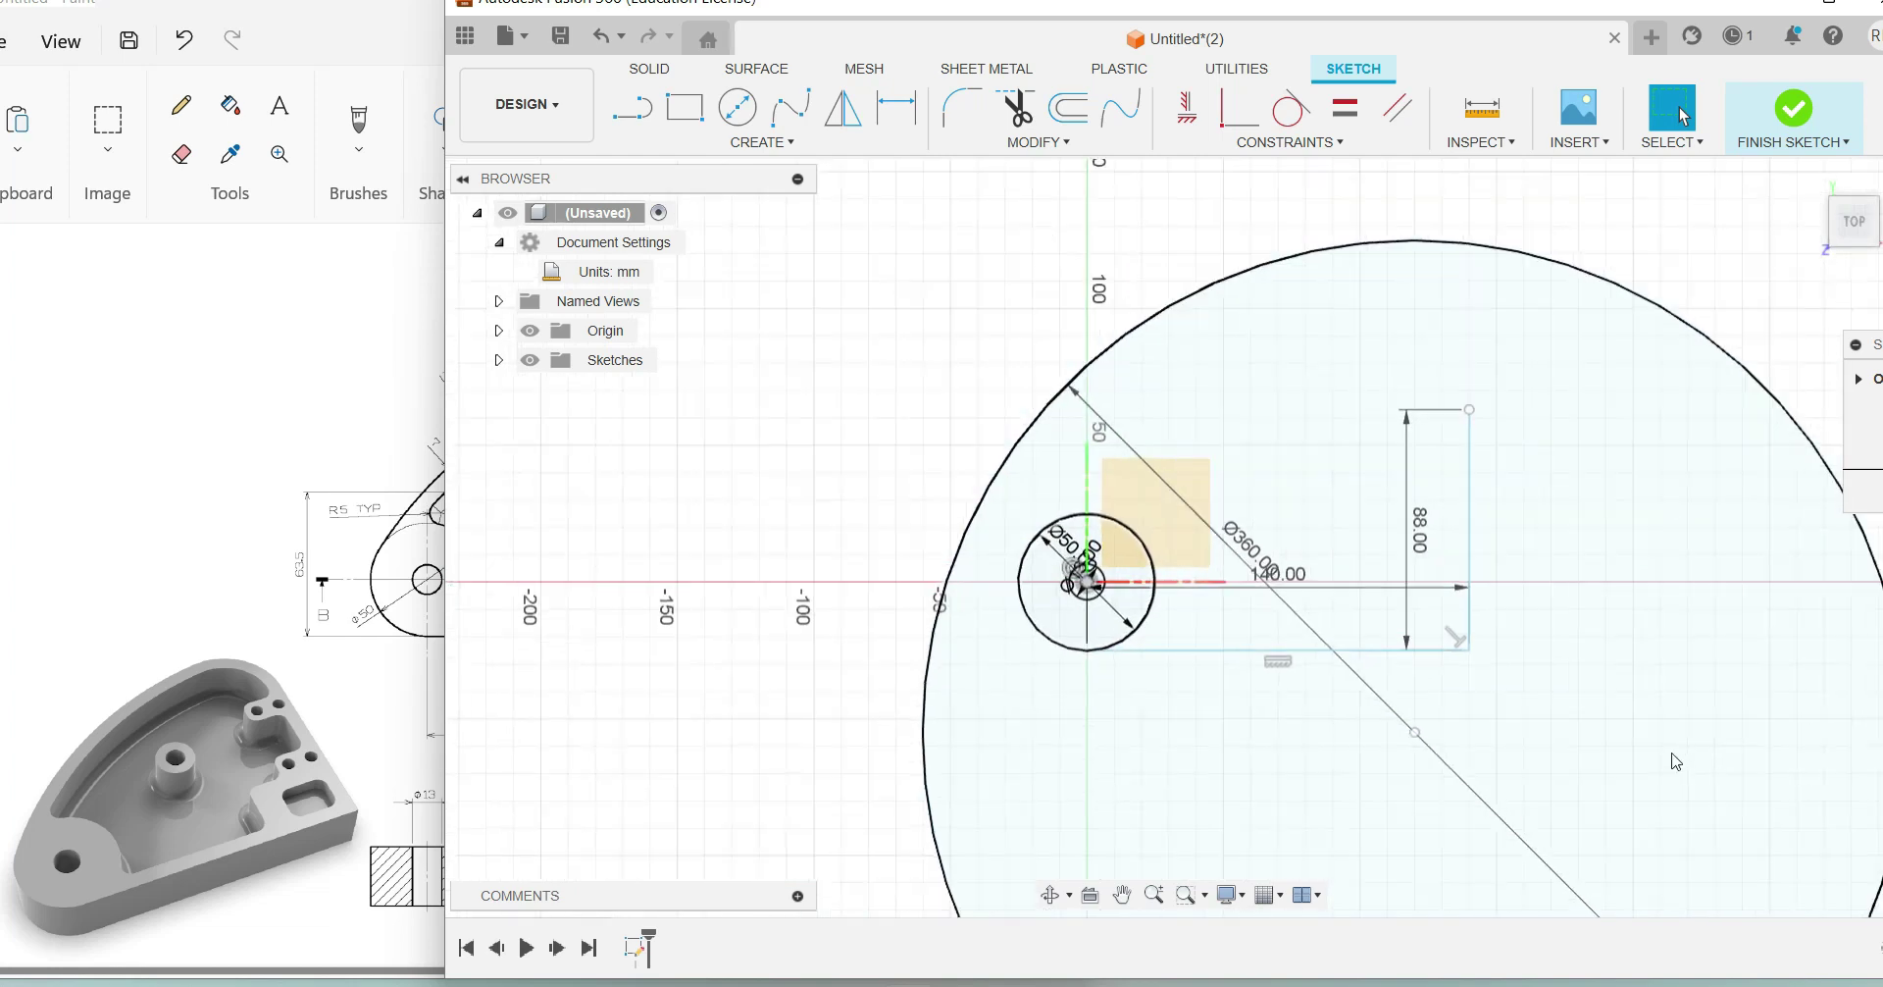
scroll(990, 310, up, 1)
mouse_move(1052, 307)
mouse_down()
mouse_move(1256, 246)
mouse_move(1423, 323)
mouse_move(1178, 412)
mouse_move(883, 392)
mouse_move(1226, 373)
mouse_move(1617, 281)
mouse_move(981, 245)
mouse_move(1140, 314)
mouse_move(745, 225)
mouse_move(977, 485)
mouse_move(866, 515)
mouse_move(863, 449)
mouse_up()
key(c)
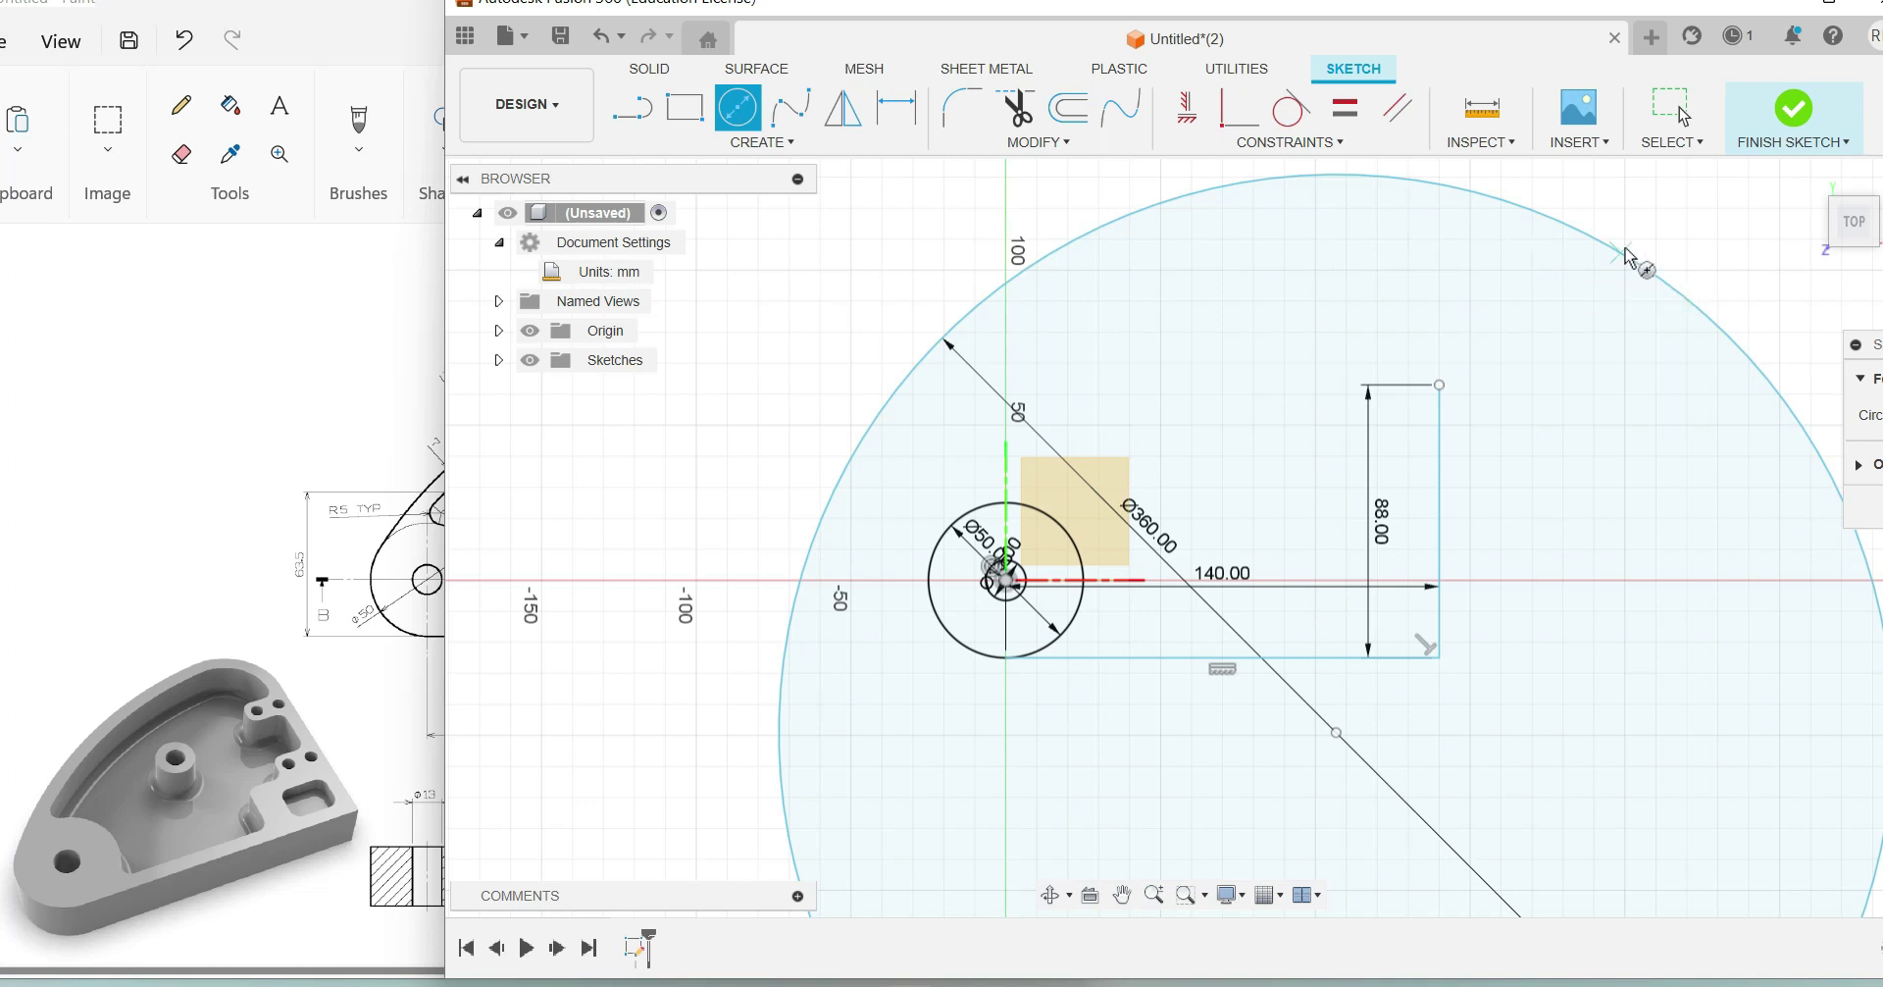
click(1717, 255)
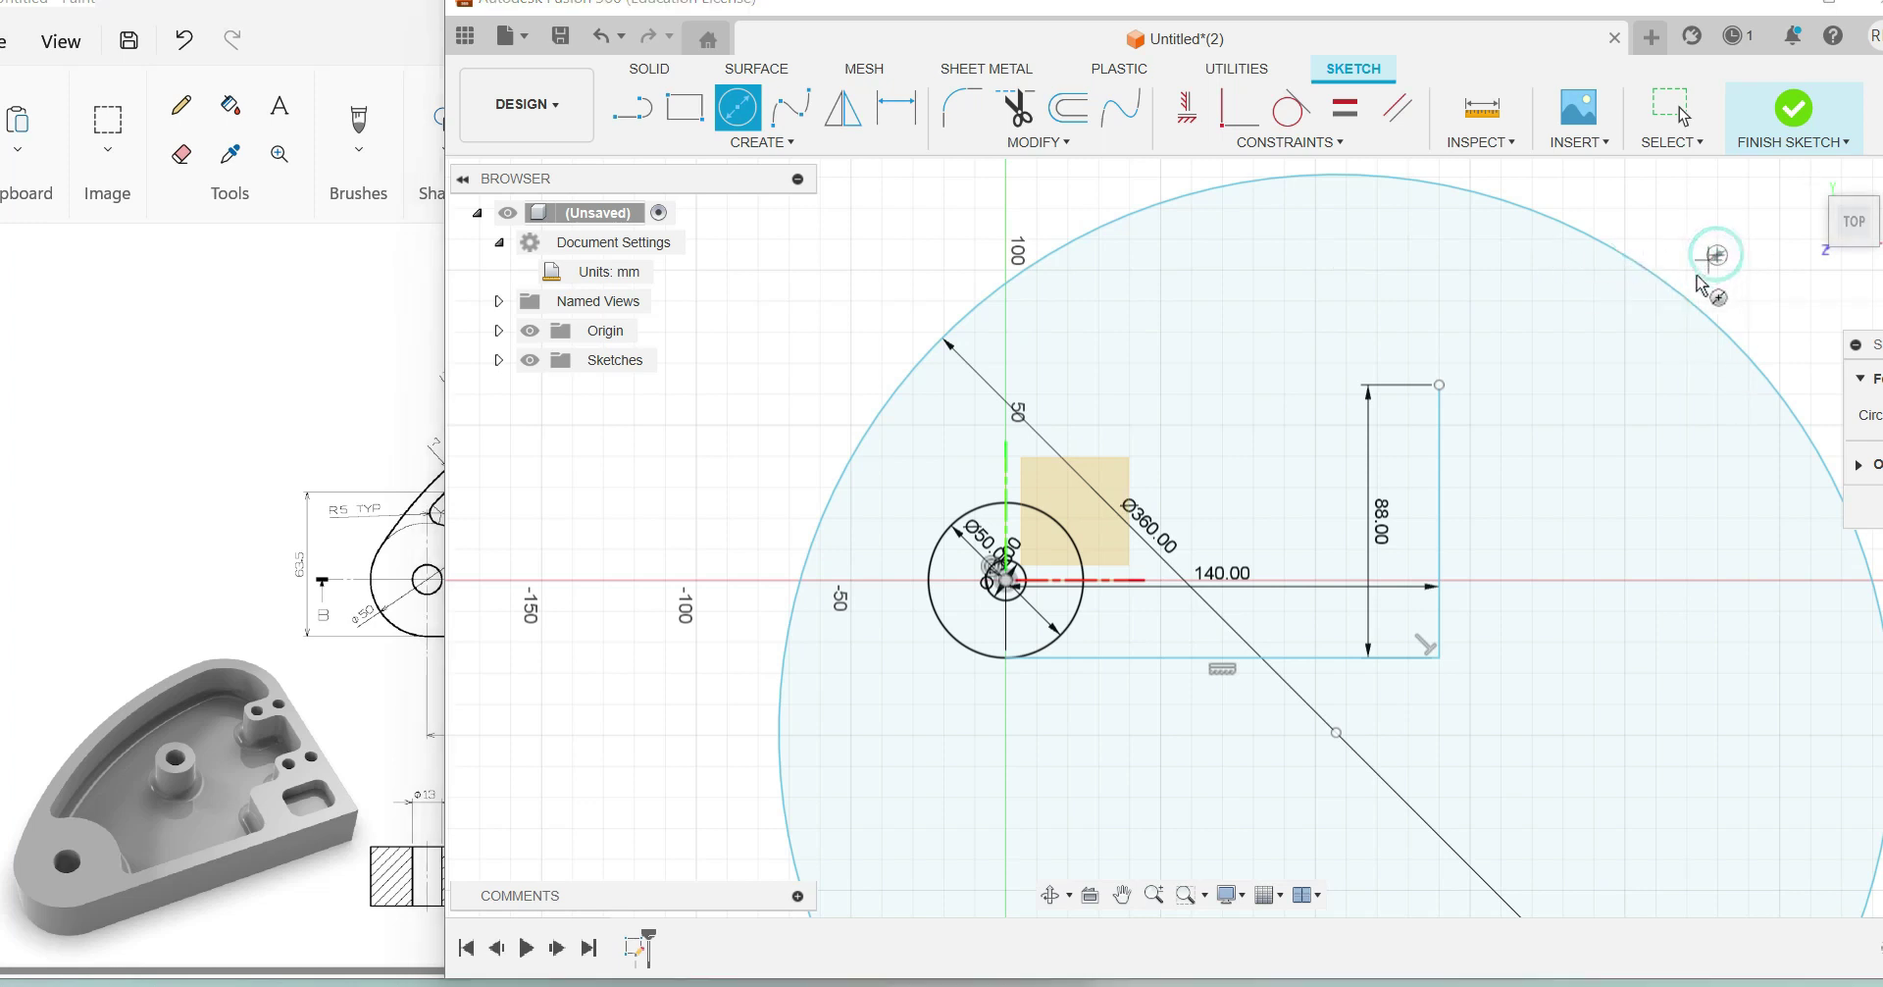
text(3)
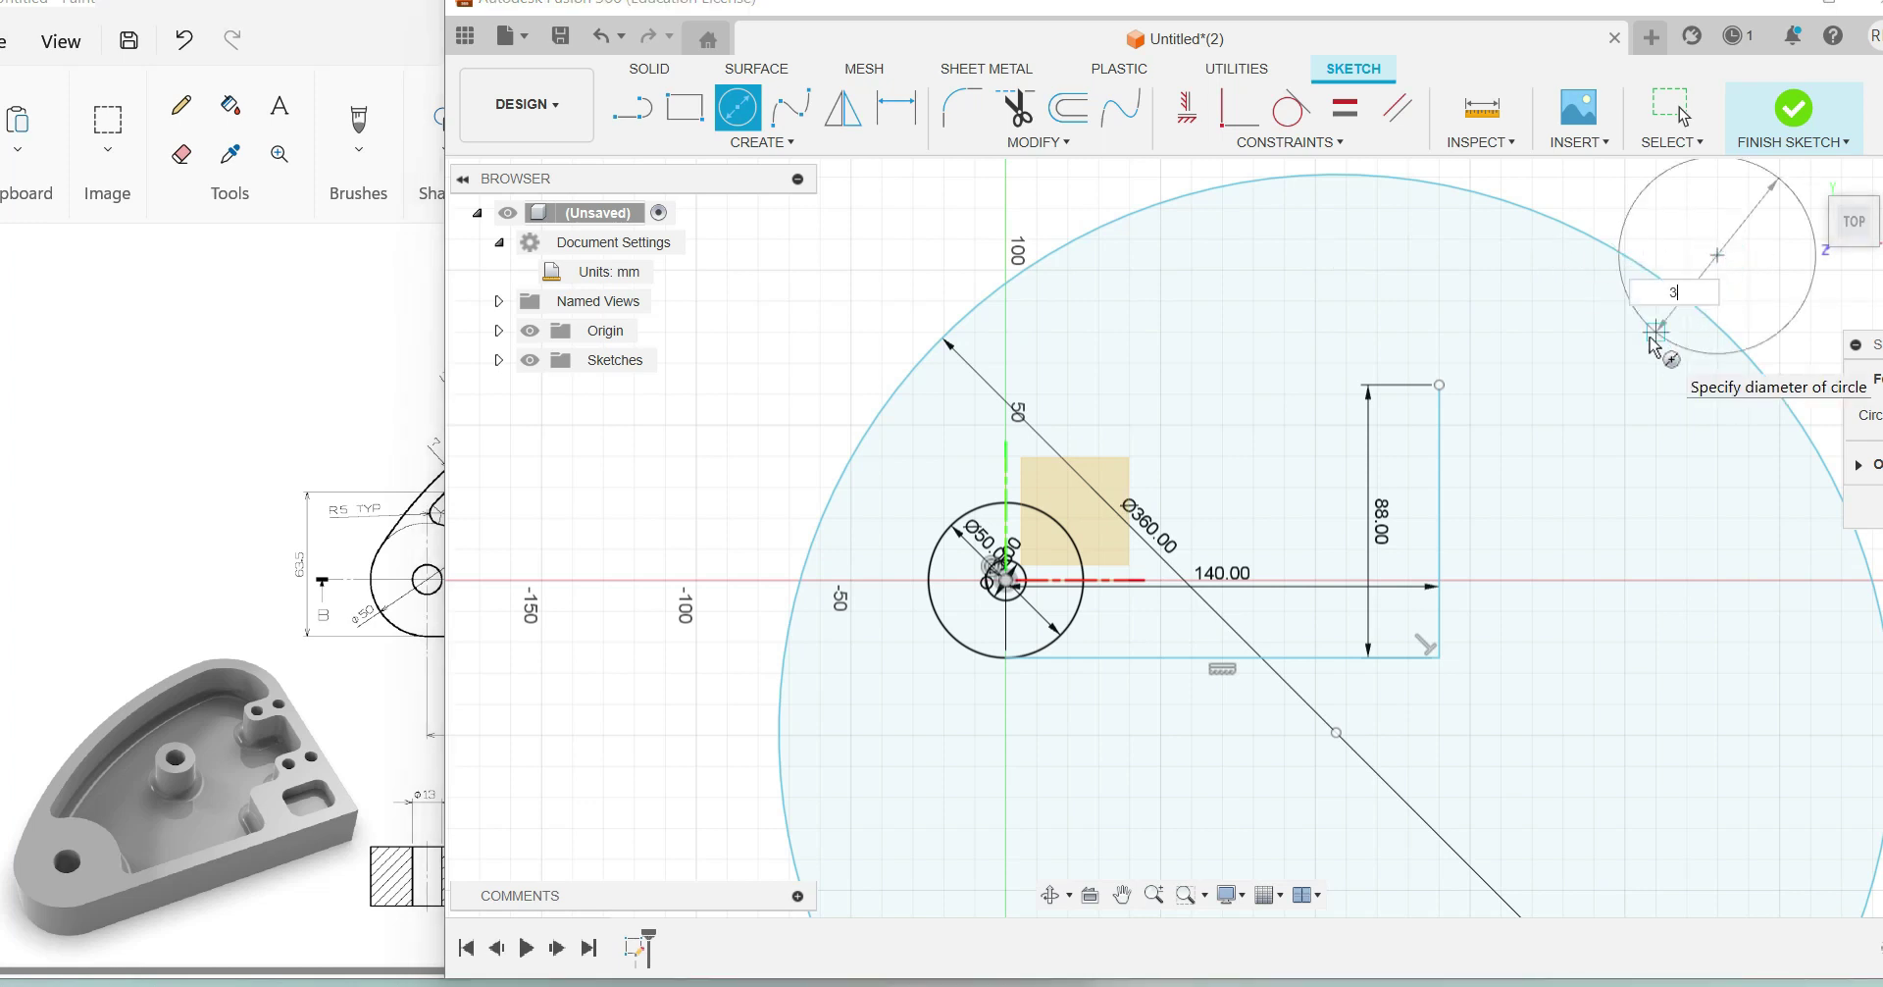
text(1.75*2)
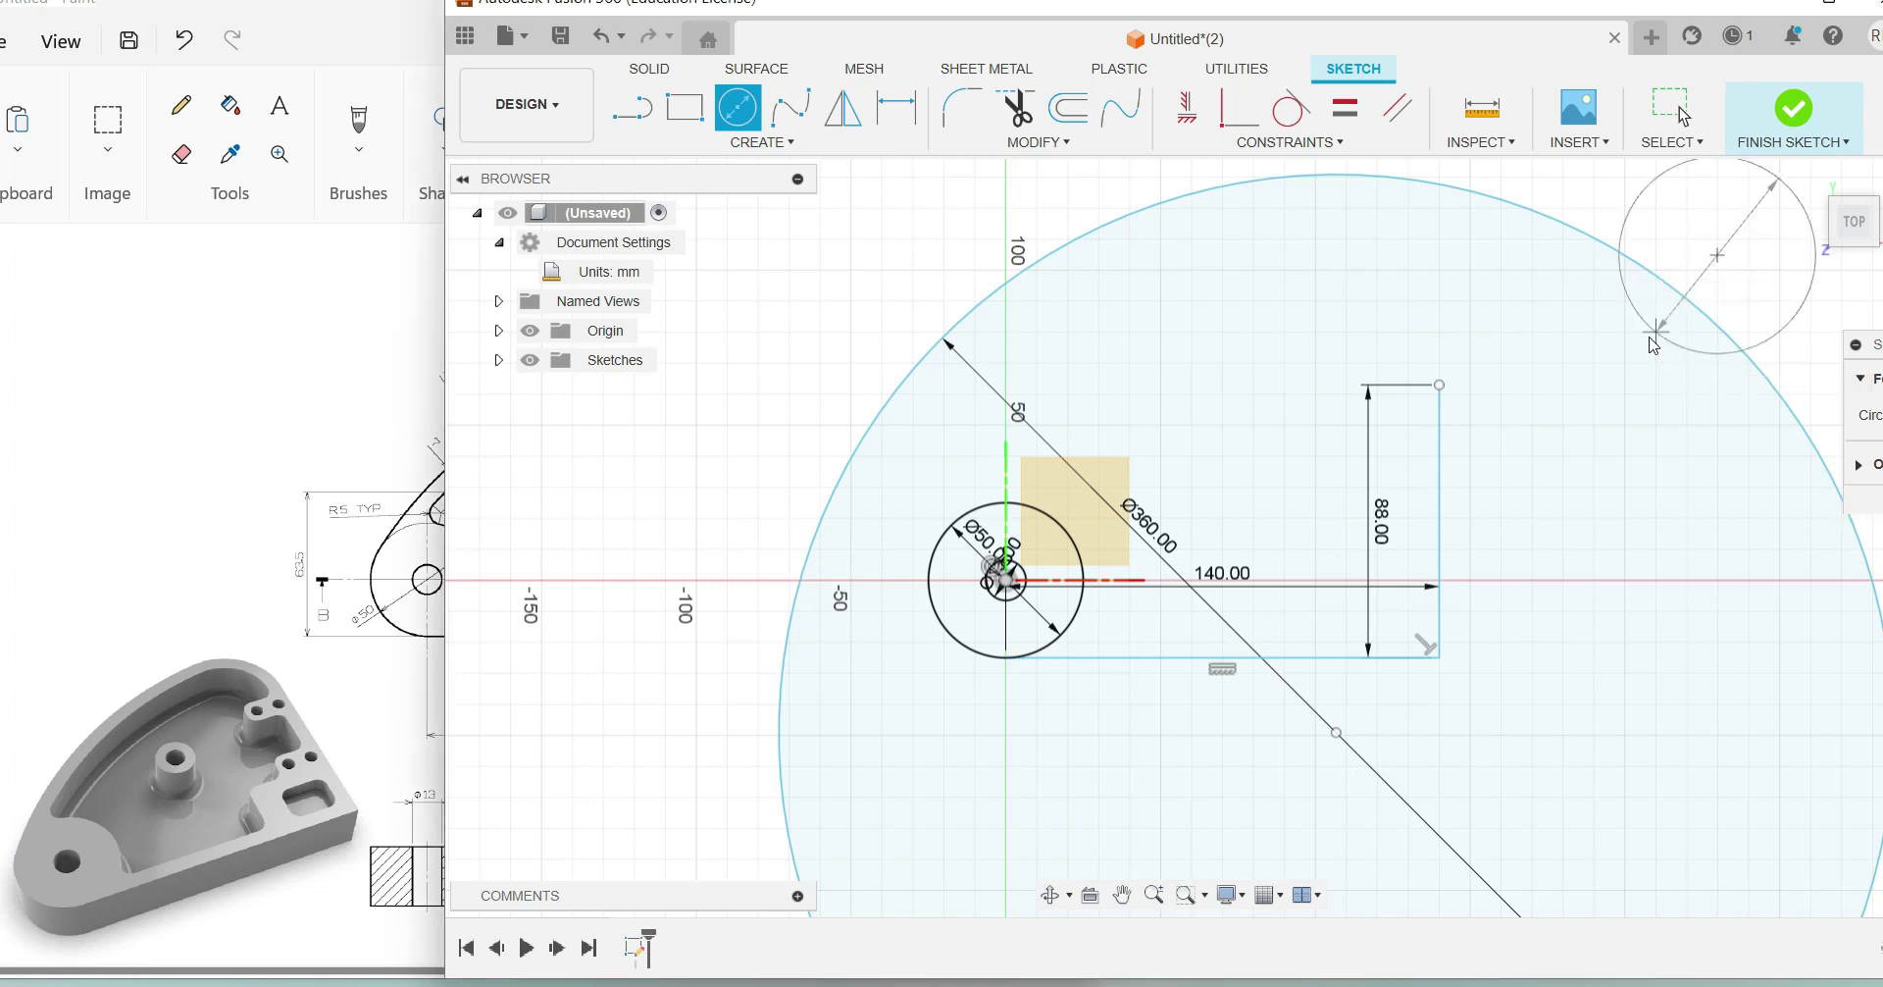
key(Return)
key(Escape)
drag(1639, 211, 1258, 275)
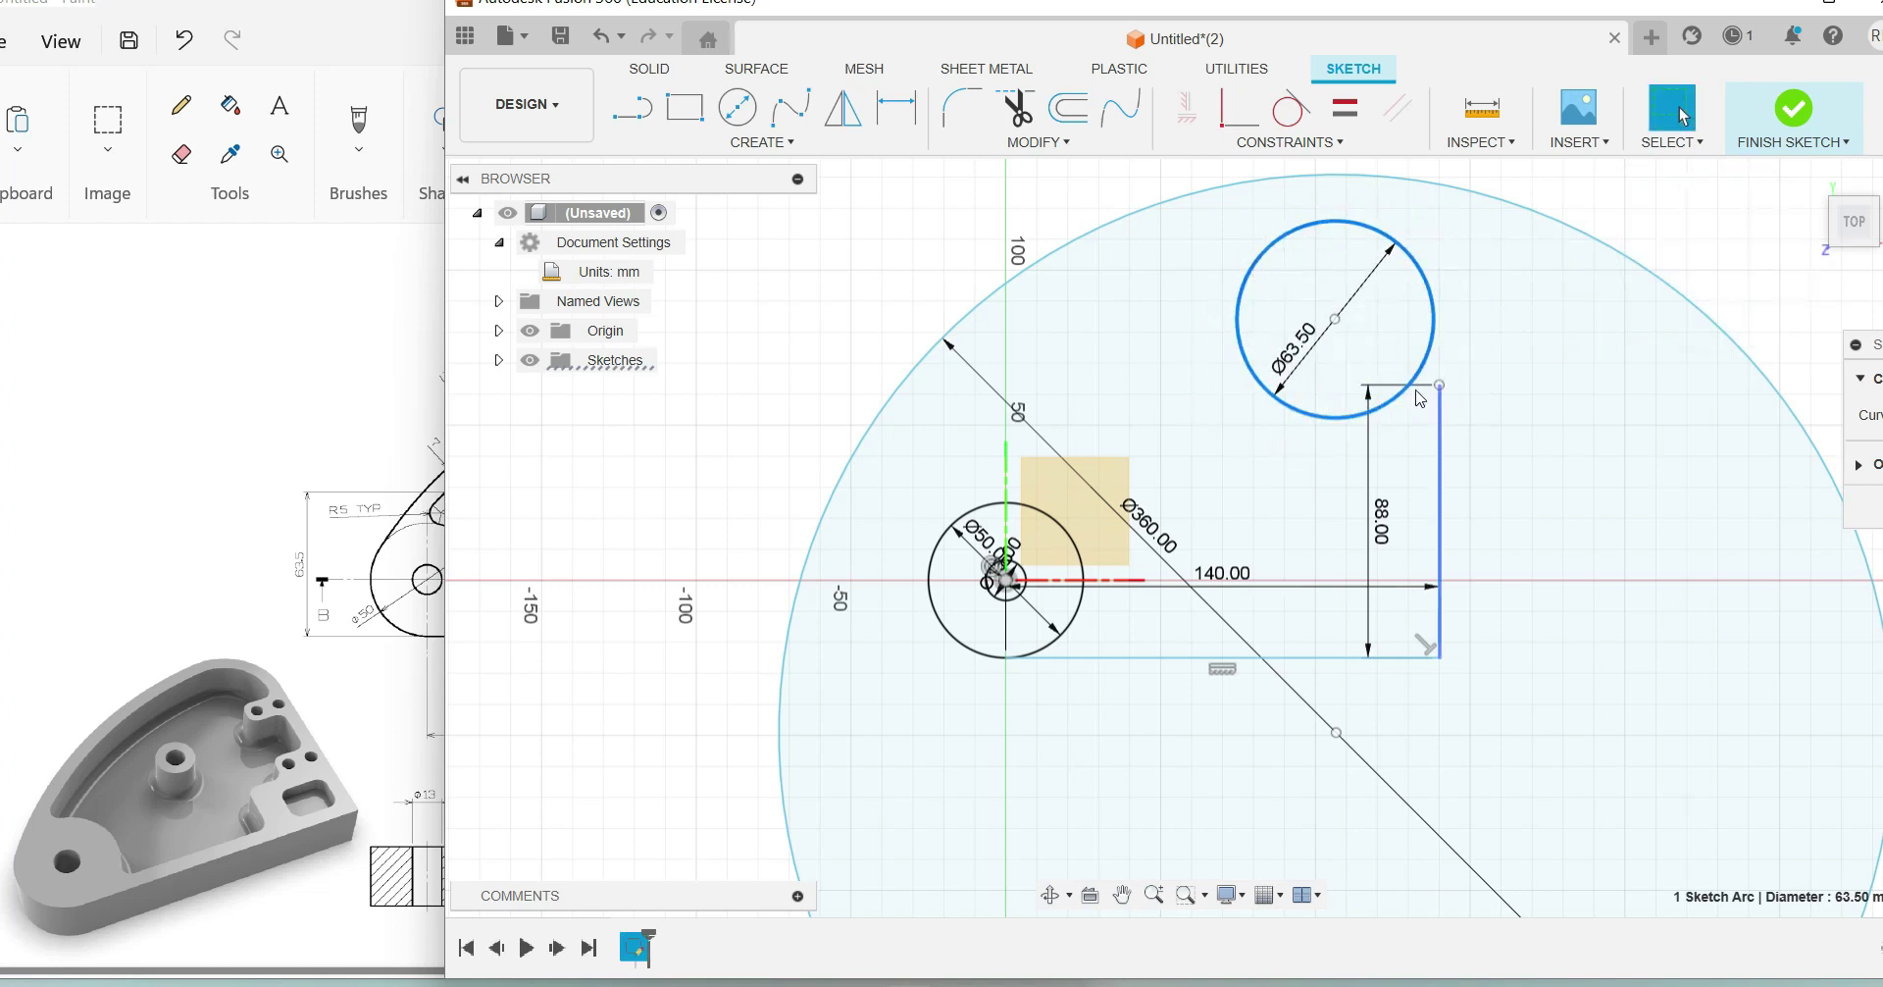
Step: Check the reference drawing and constrain the 360 mm circle tangent to the 50 mm circle at the origin
click(82, 548)
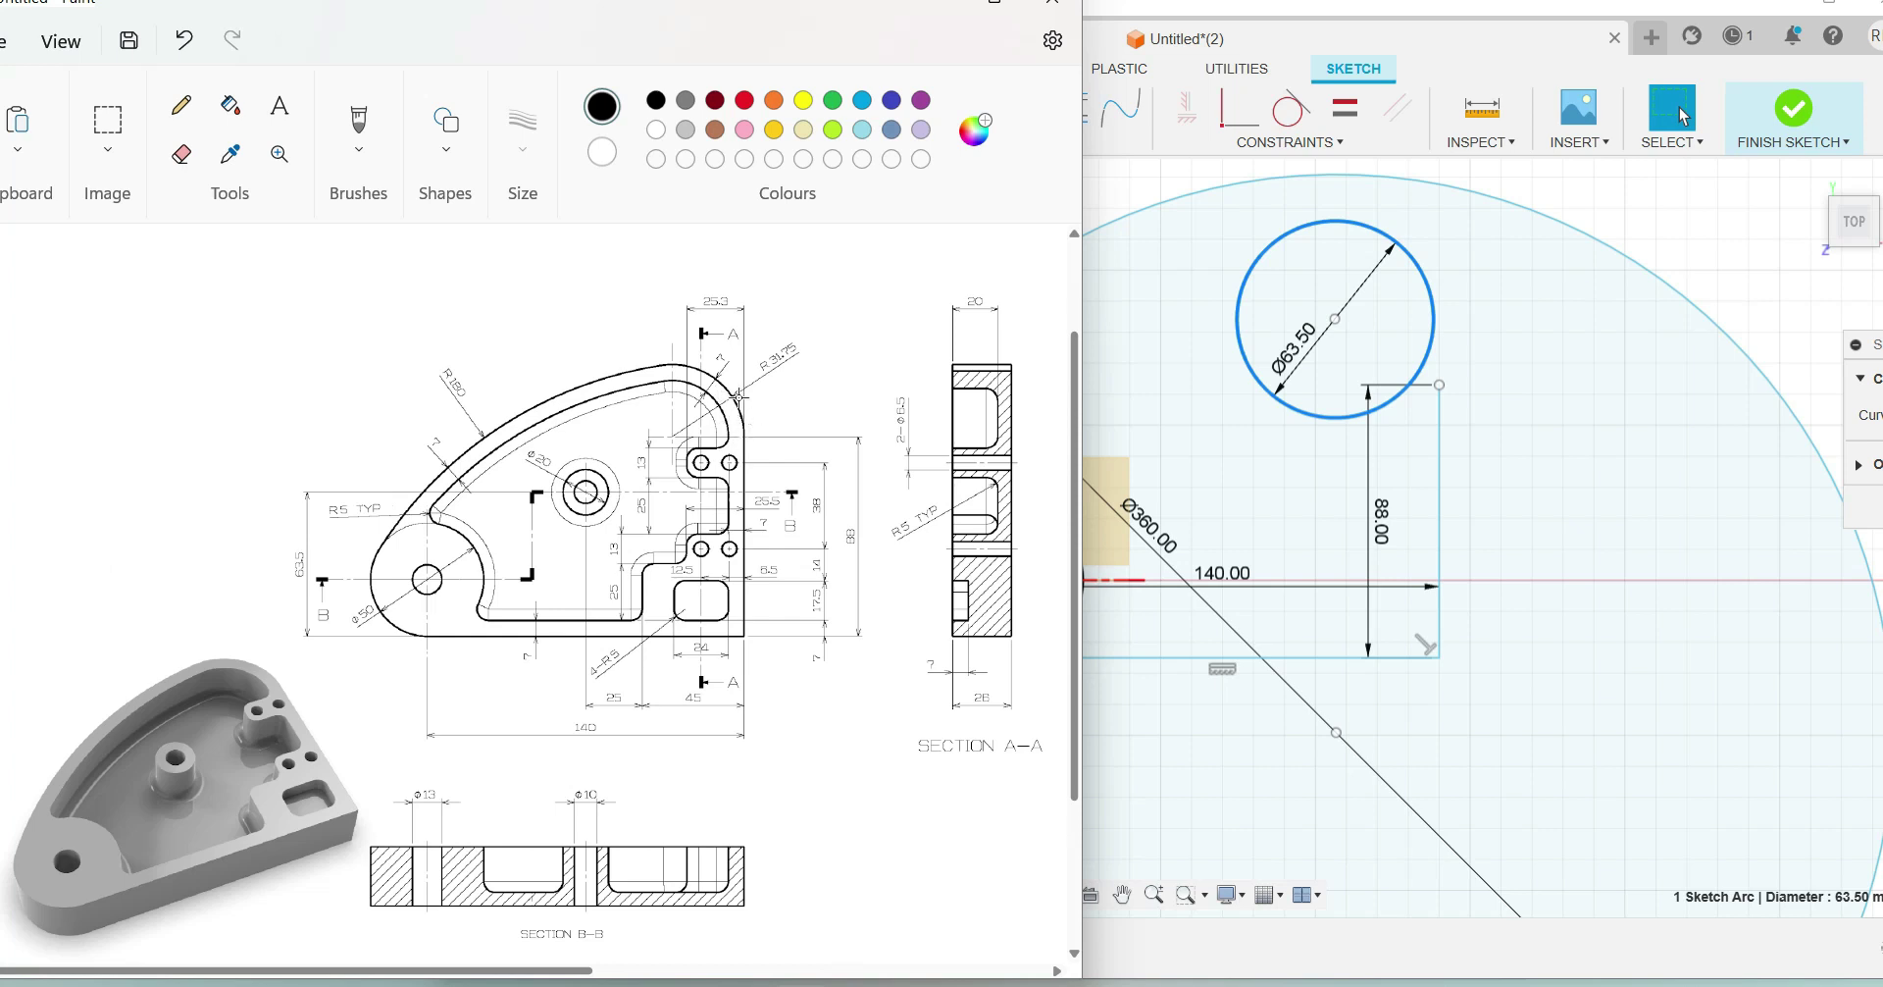
click(1681, 228)
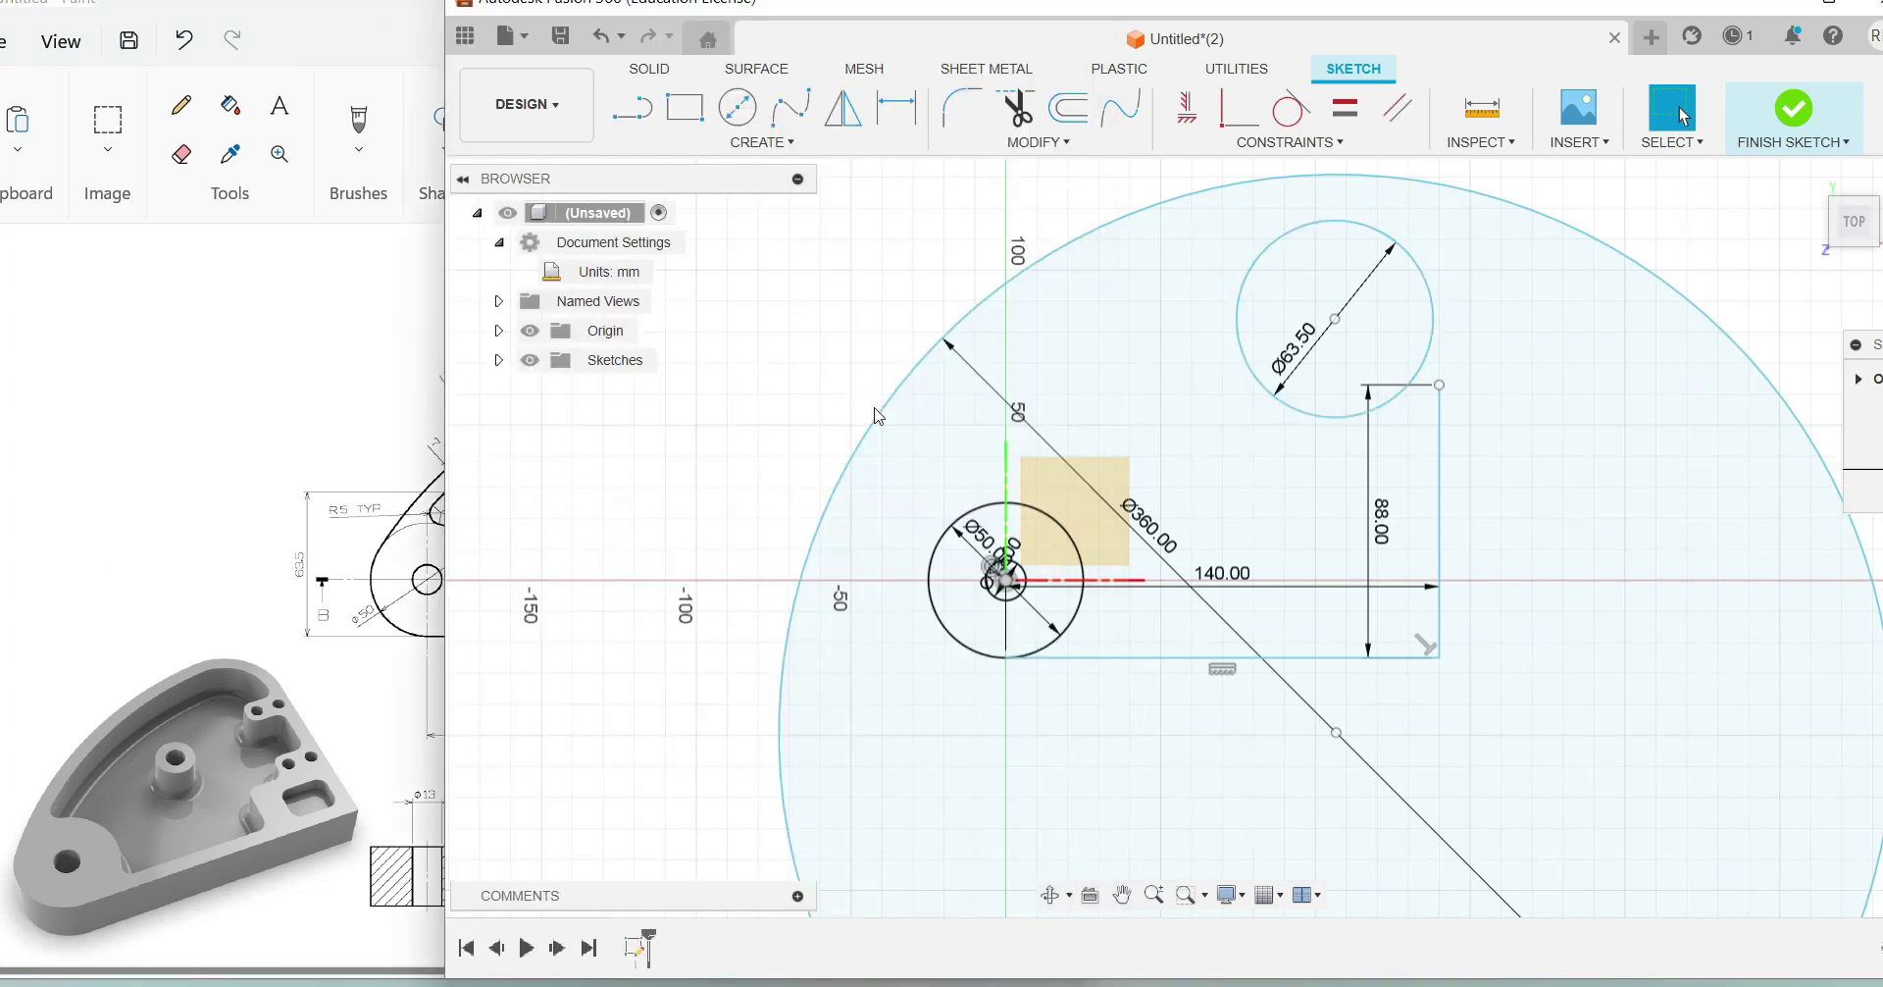
click(977, 510)
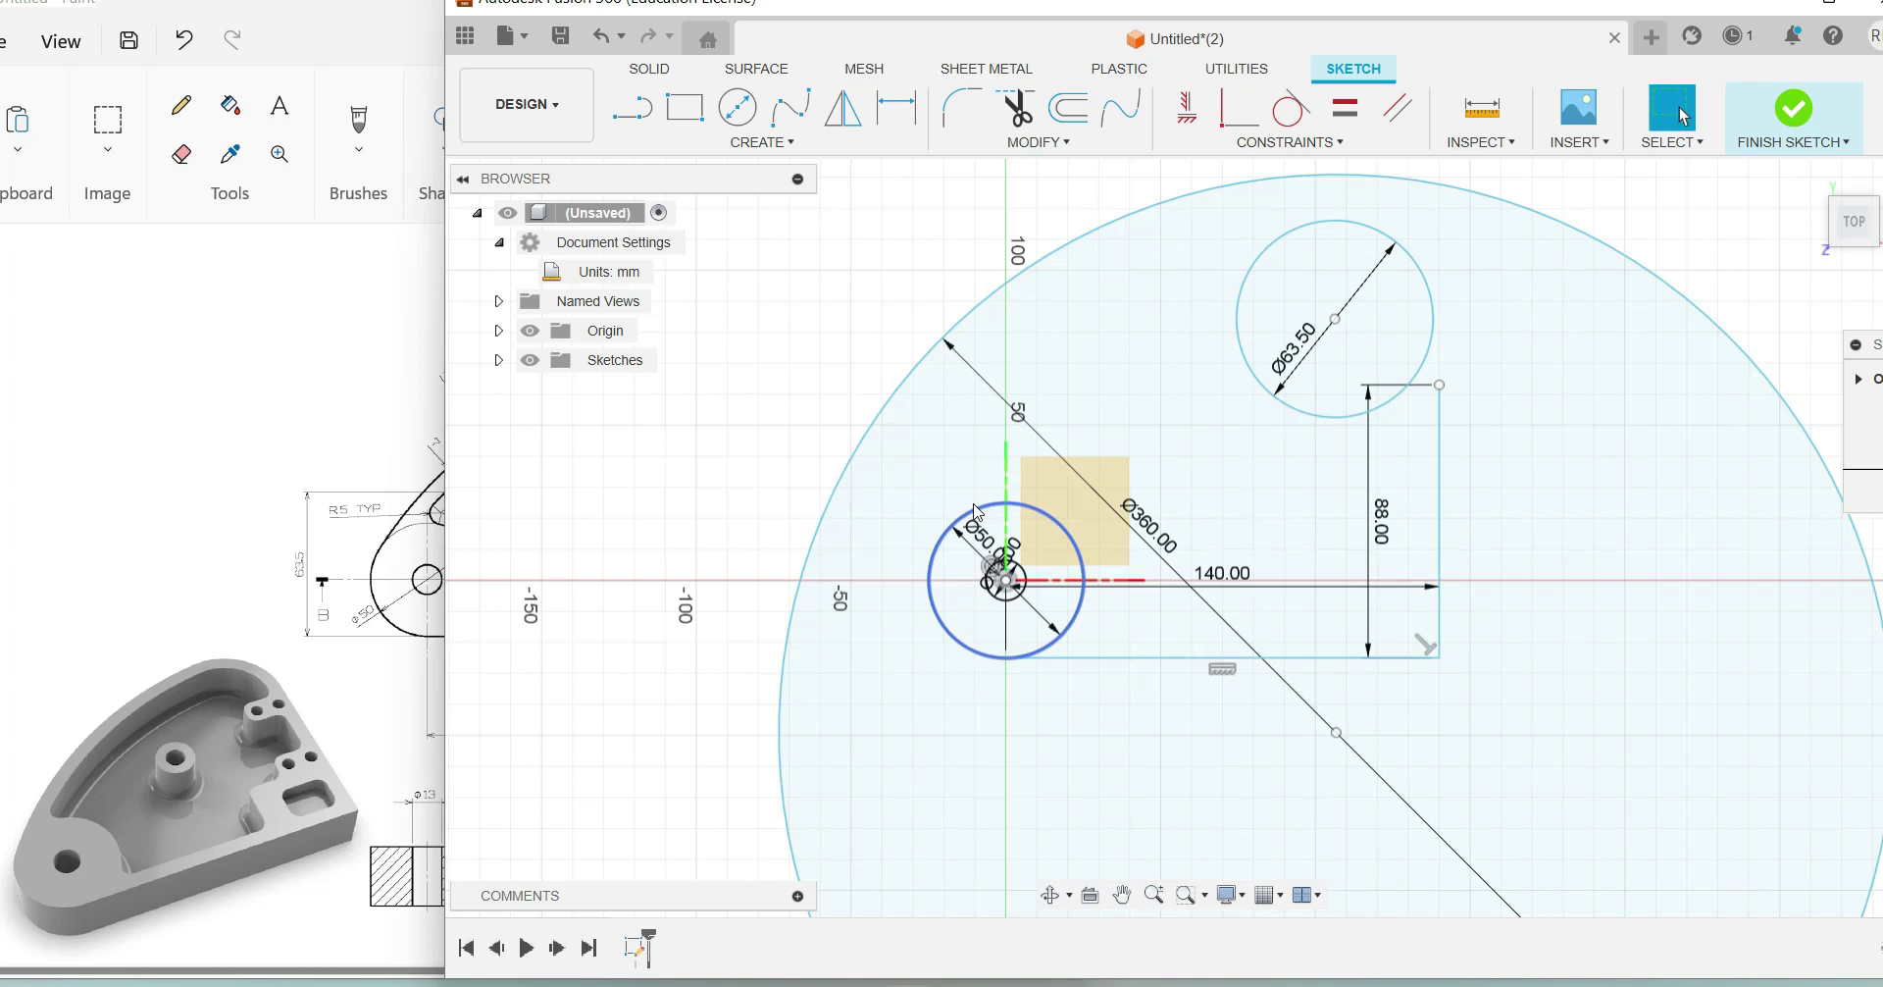
click(1308, 116)
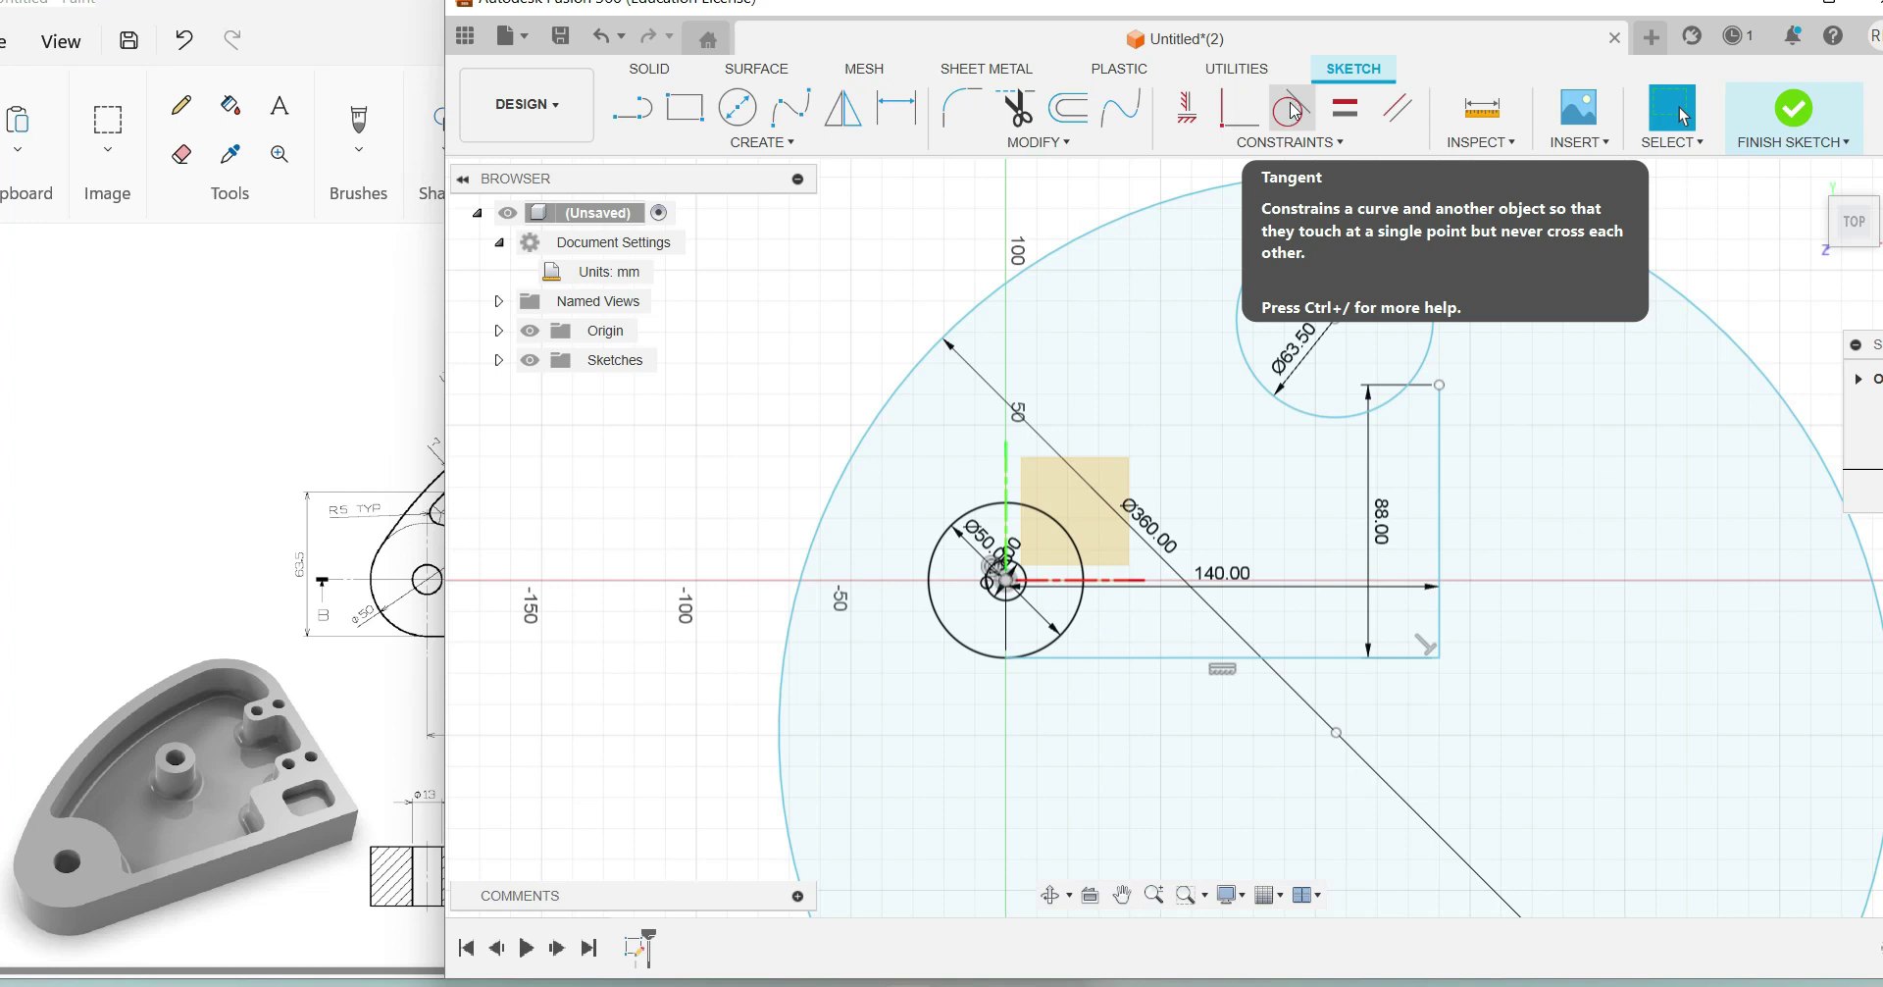
click(1295, 111)
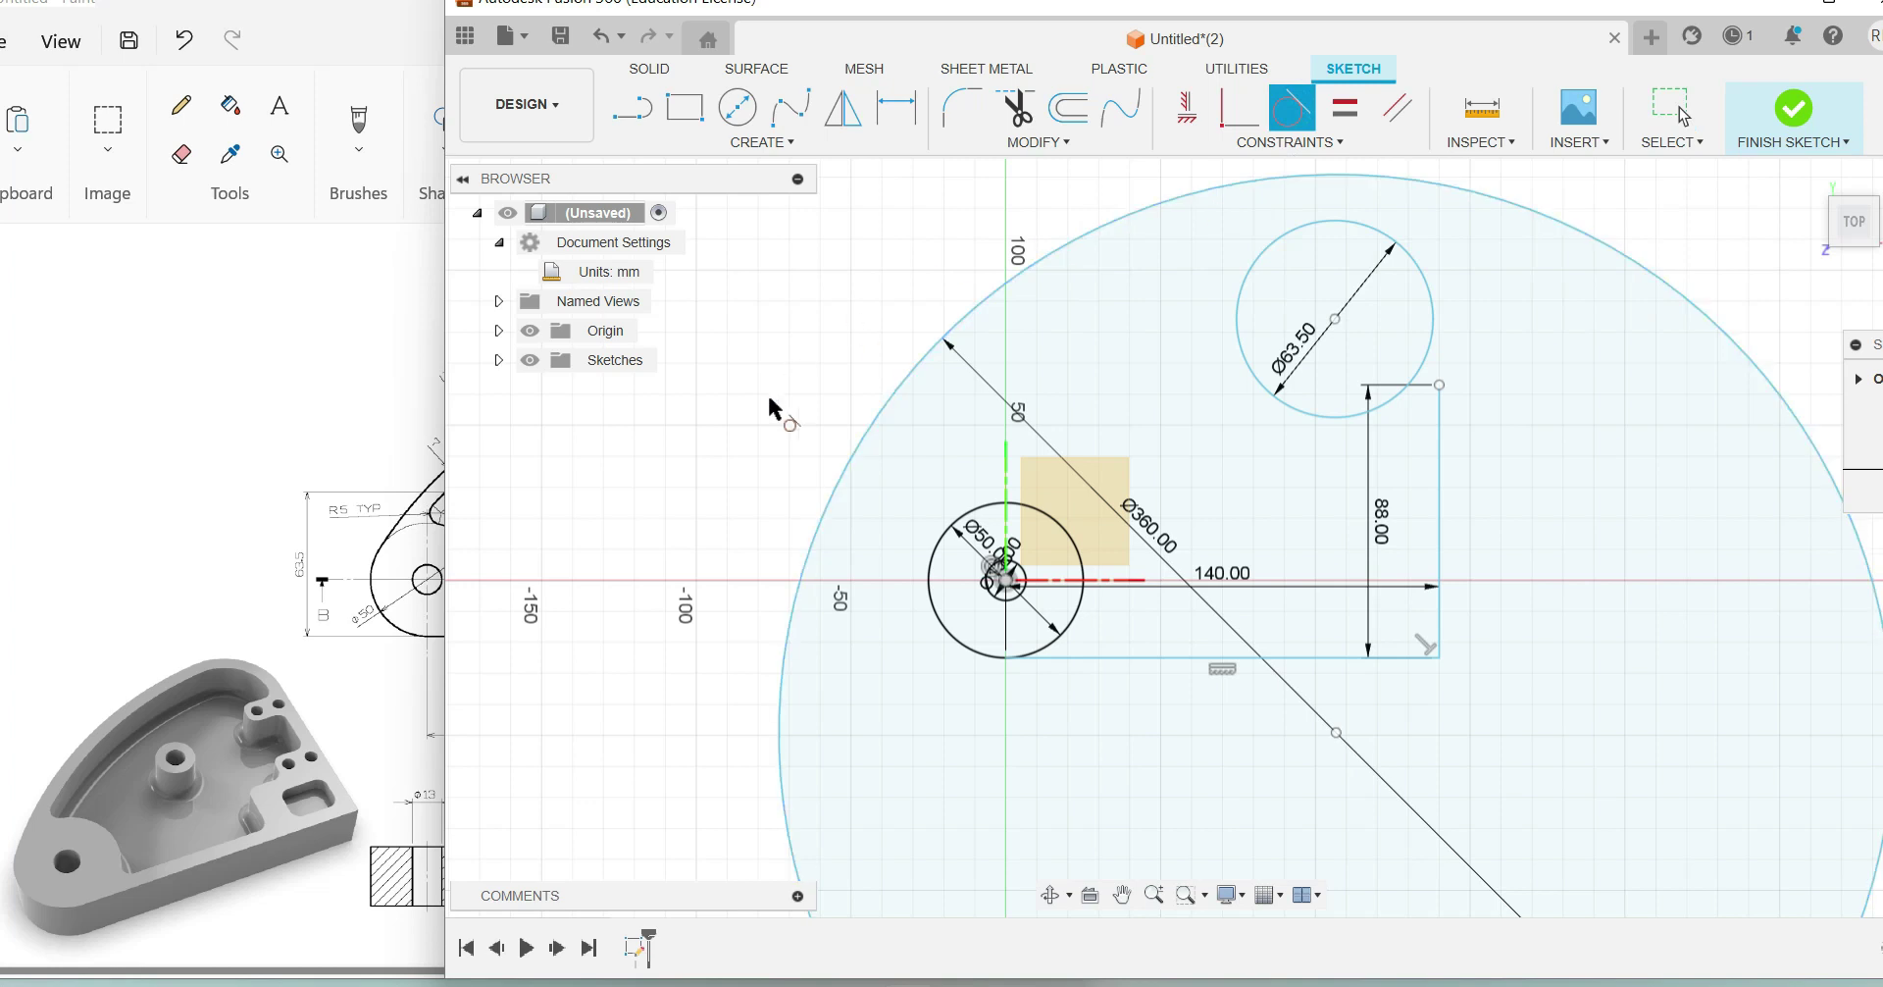
click(852, 449)
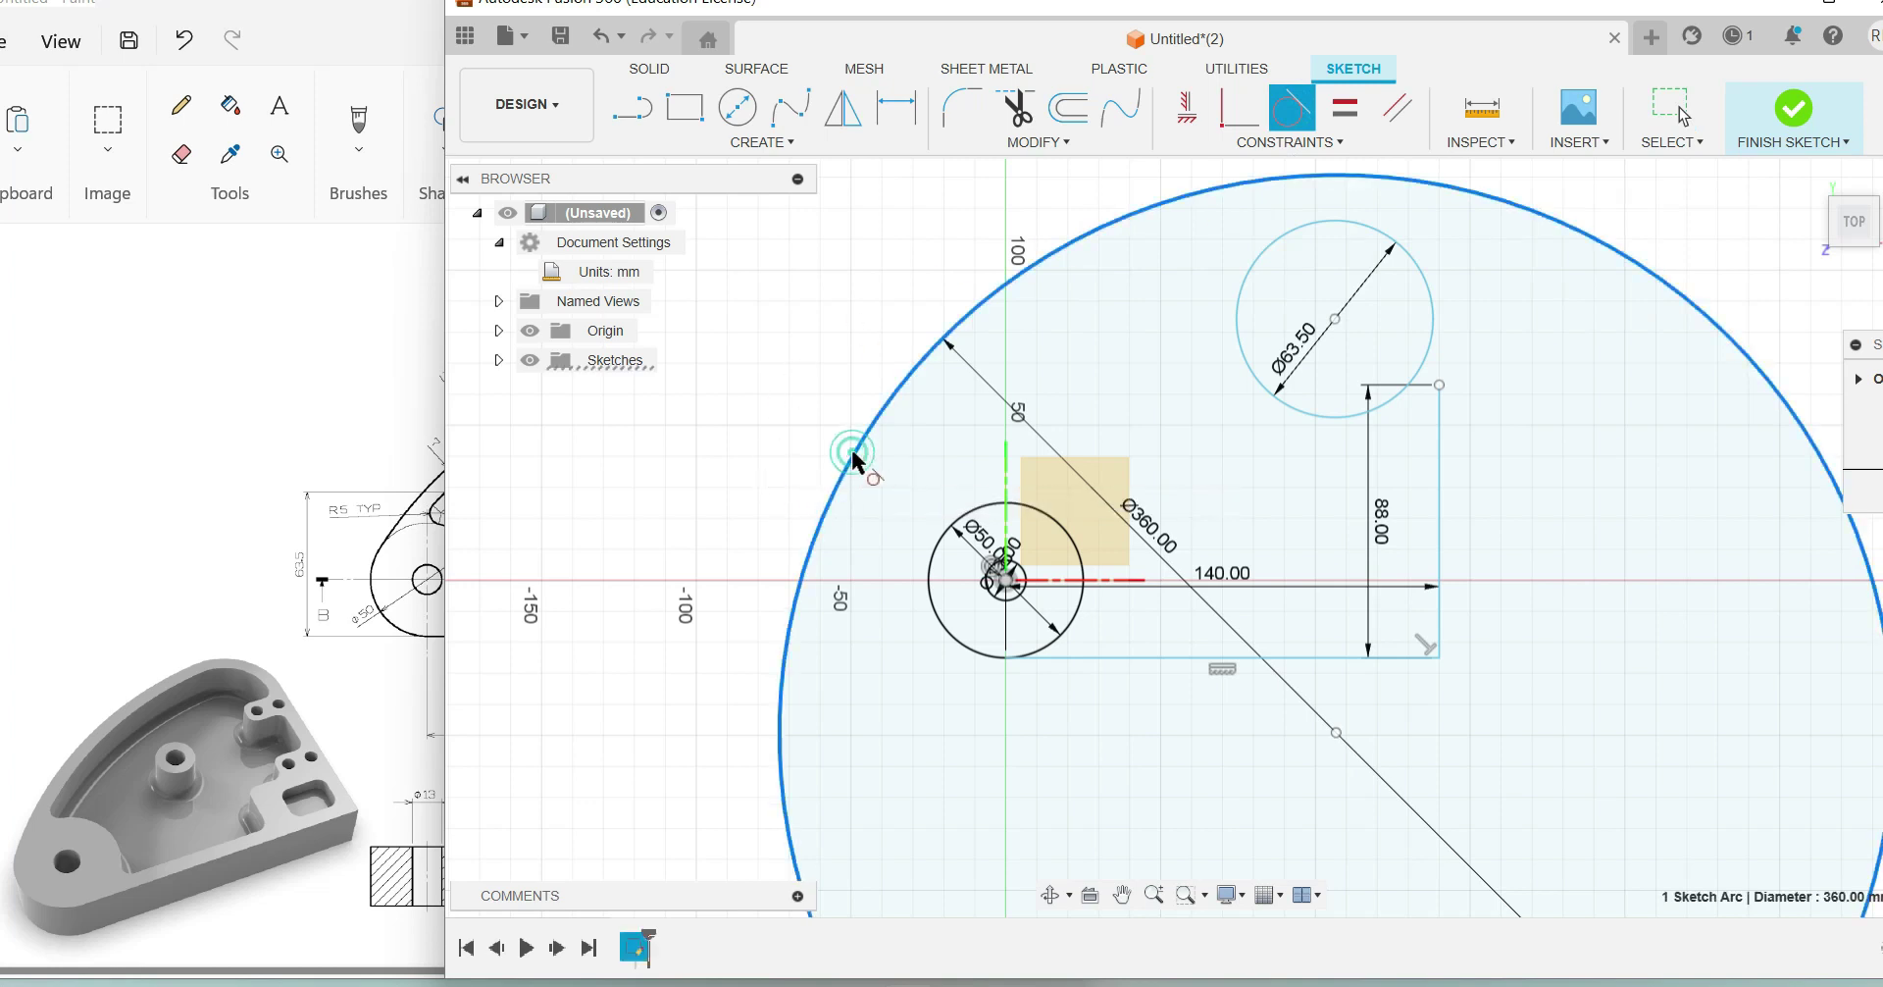
click(984, 502)
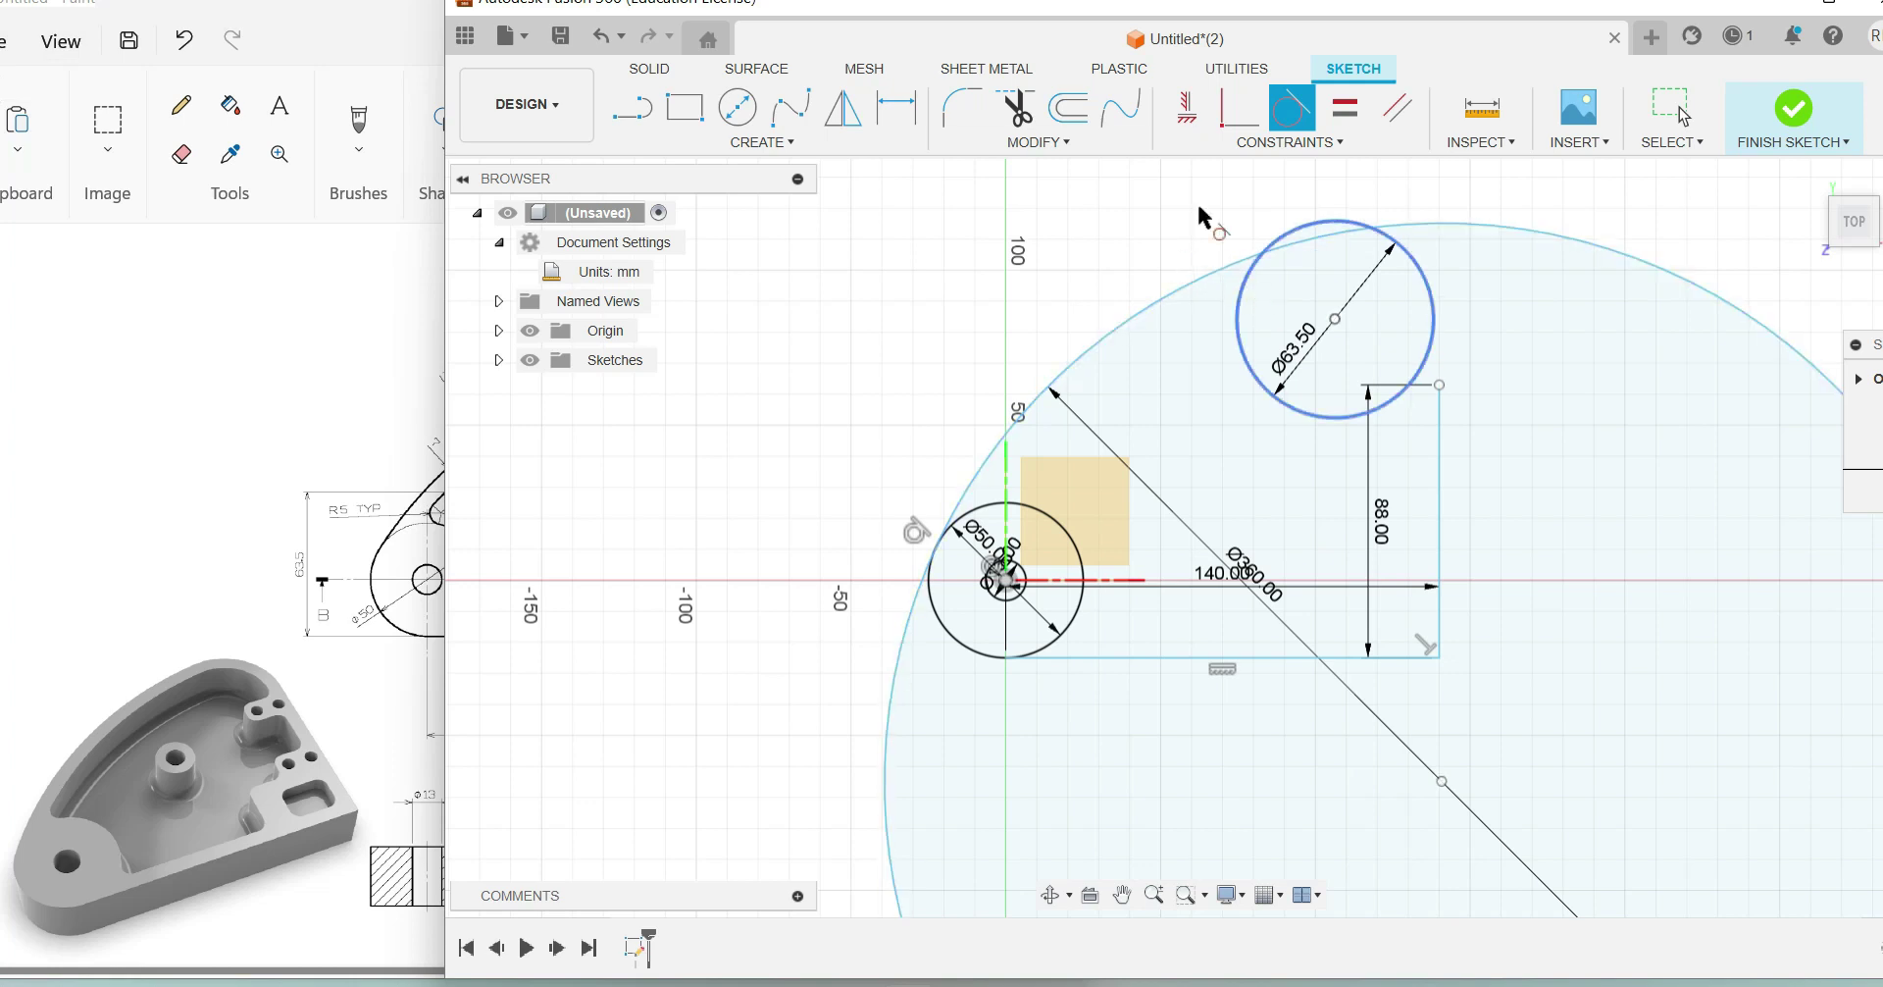
Step: Constrain the 63.5 mm circle tangent to both the 360 mm circle and the 88 mm vertical line
click(1292, 107)
click(1451, 226)
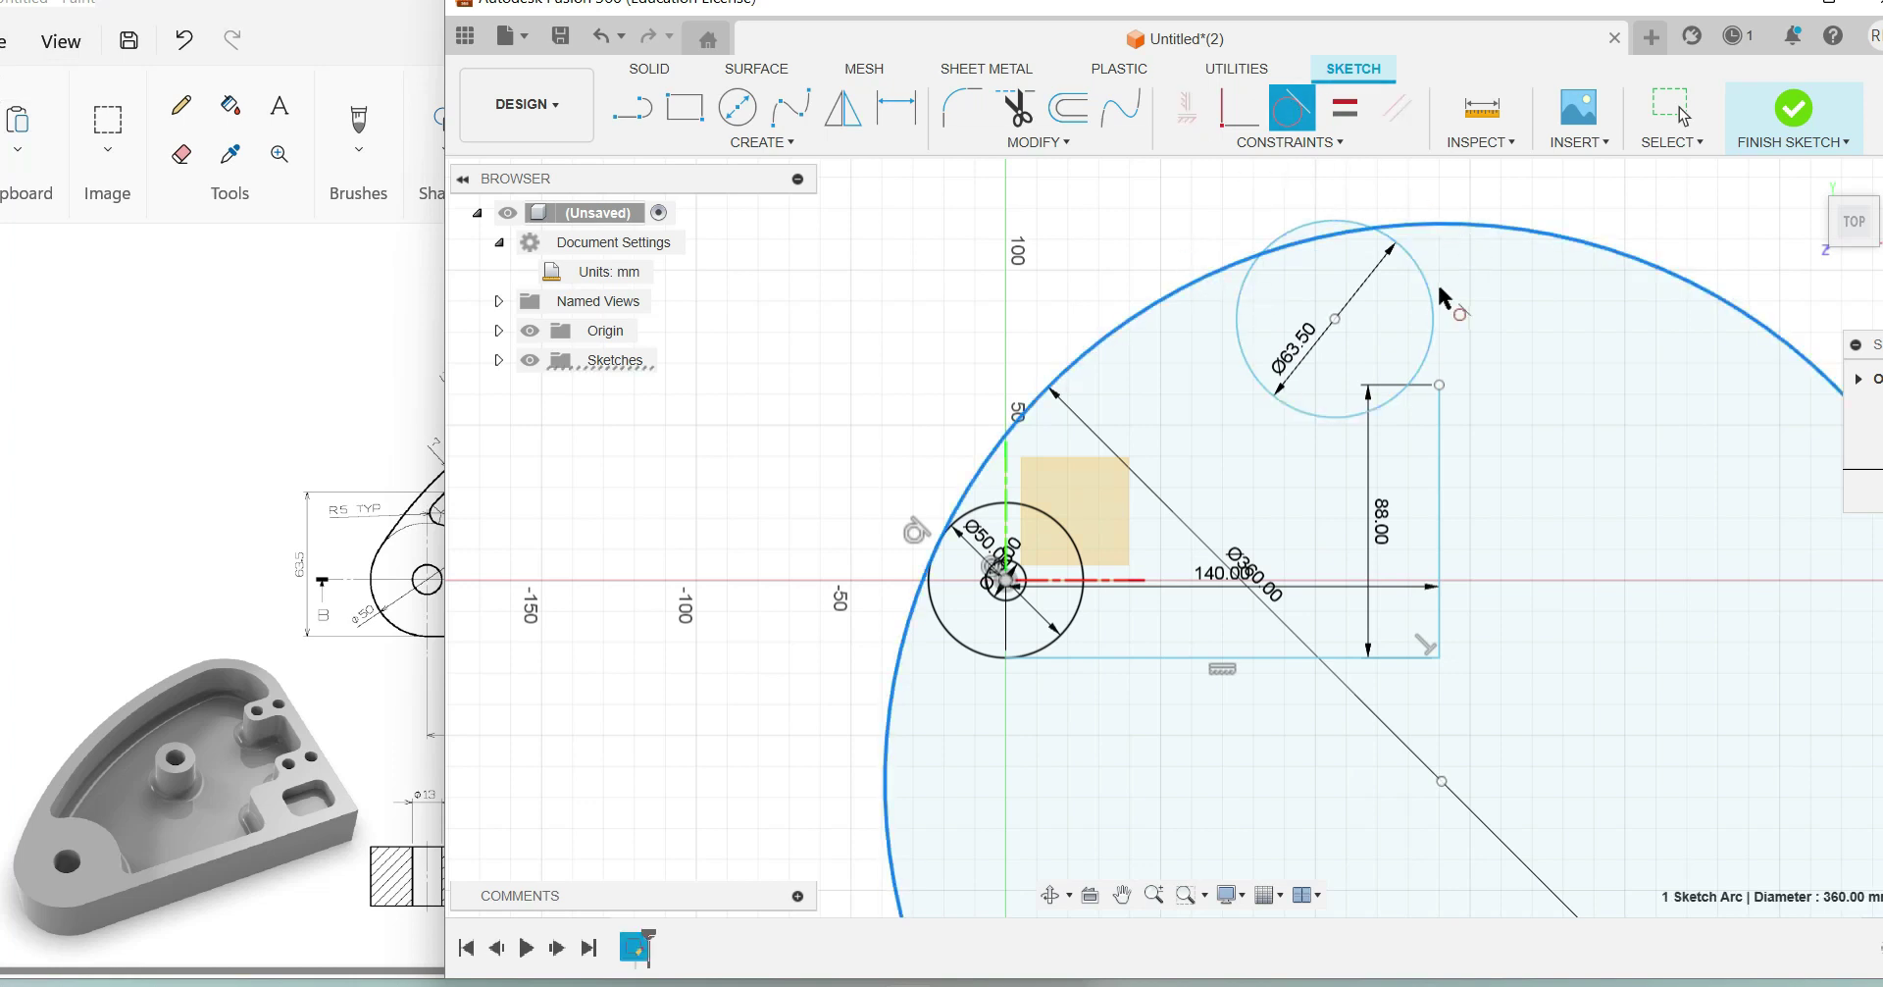
click(1424, 286)
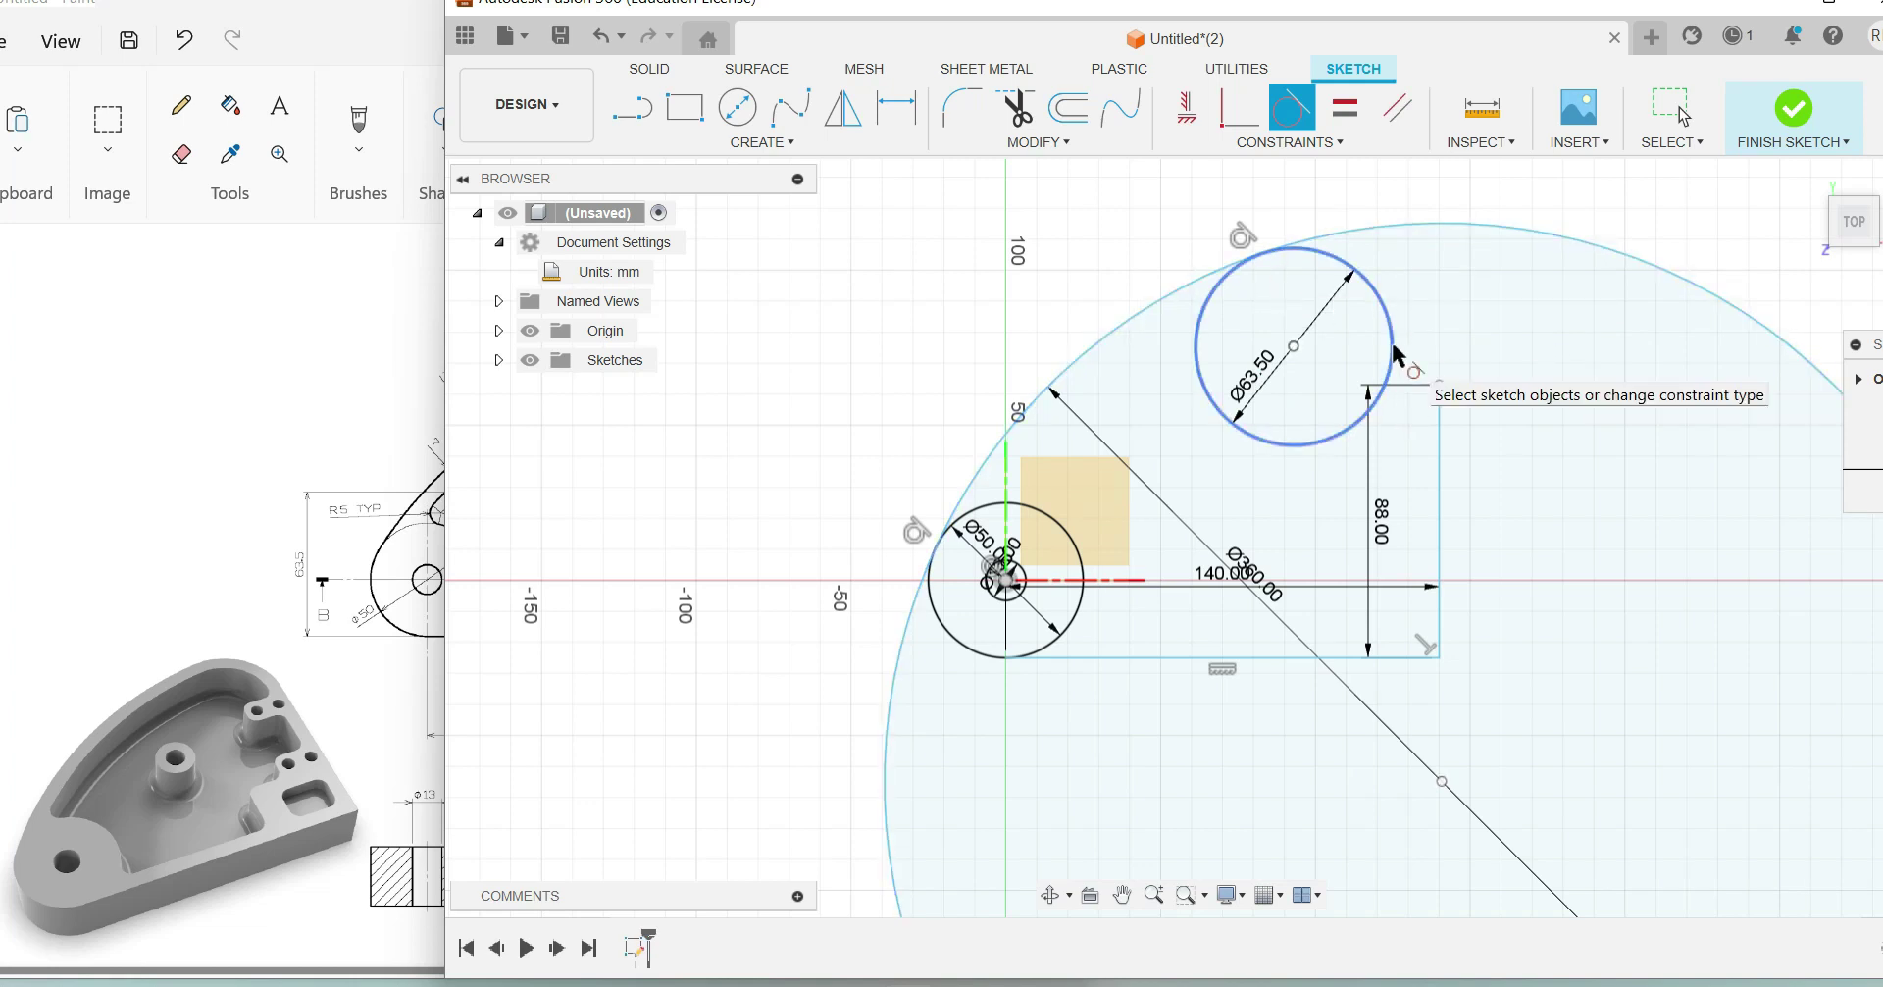
click(1348, 446)
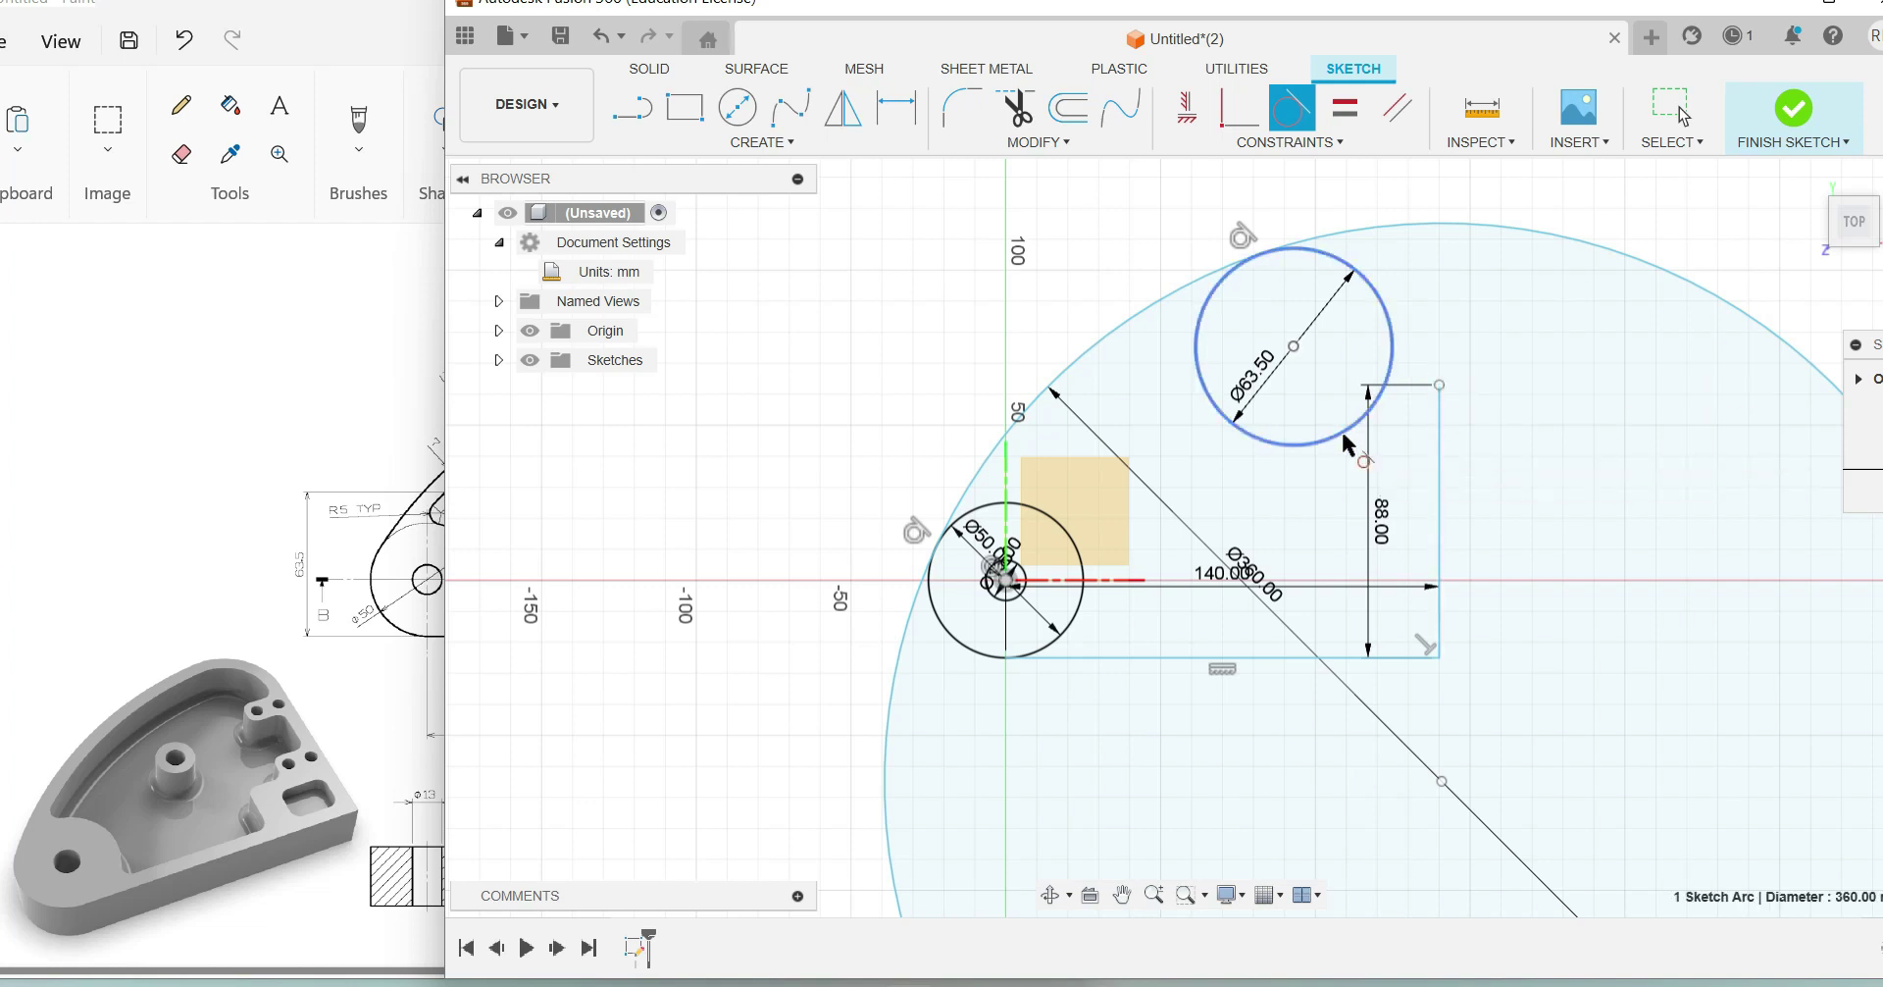
click(1440, 410)
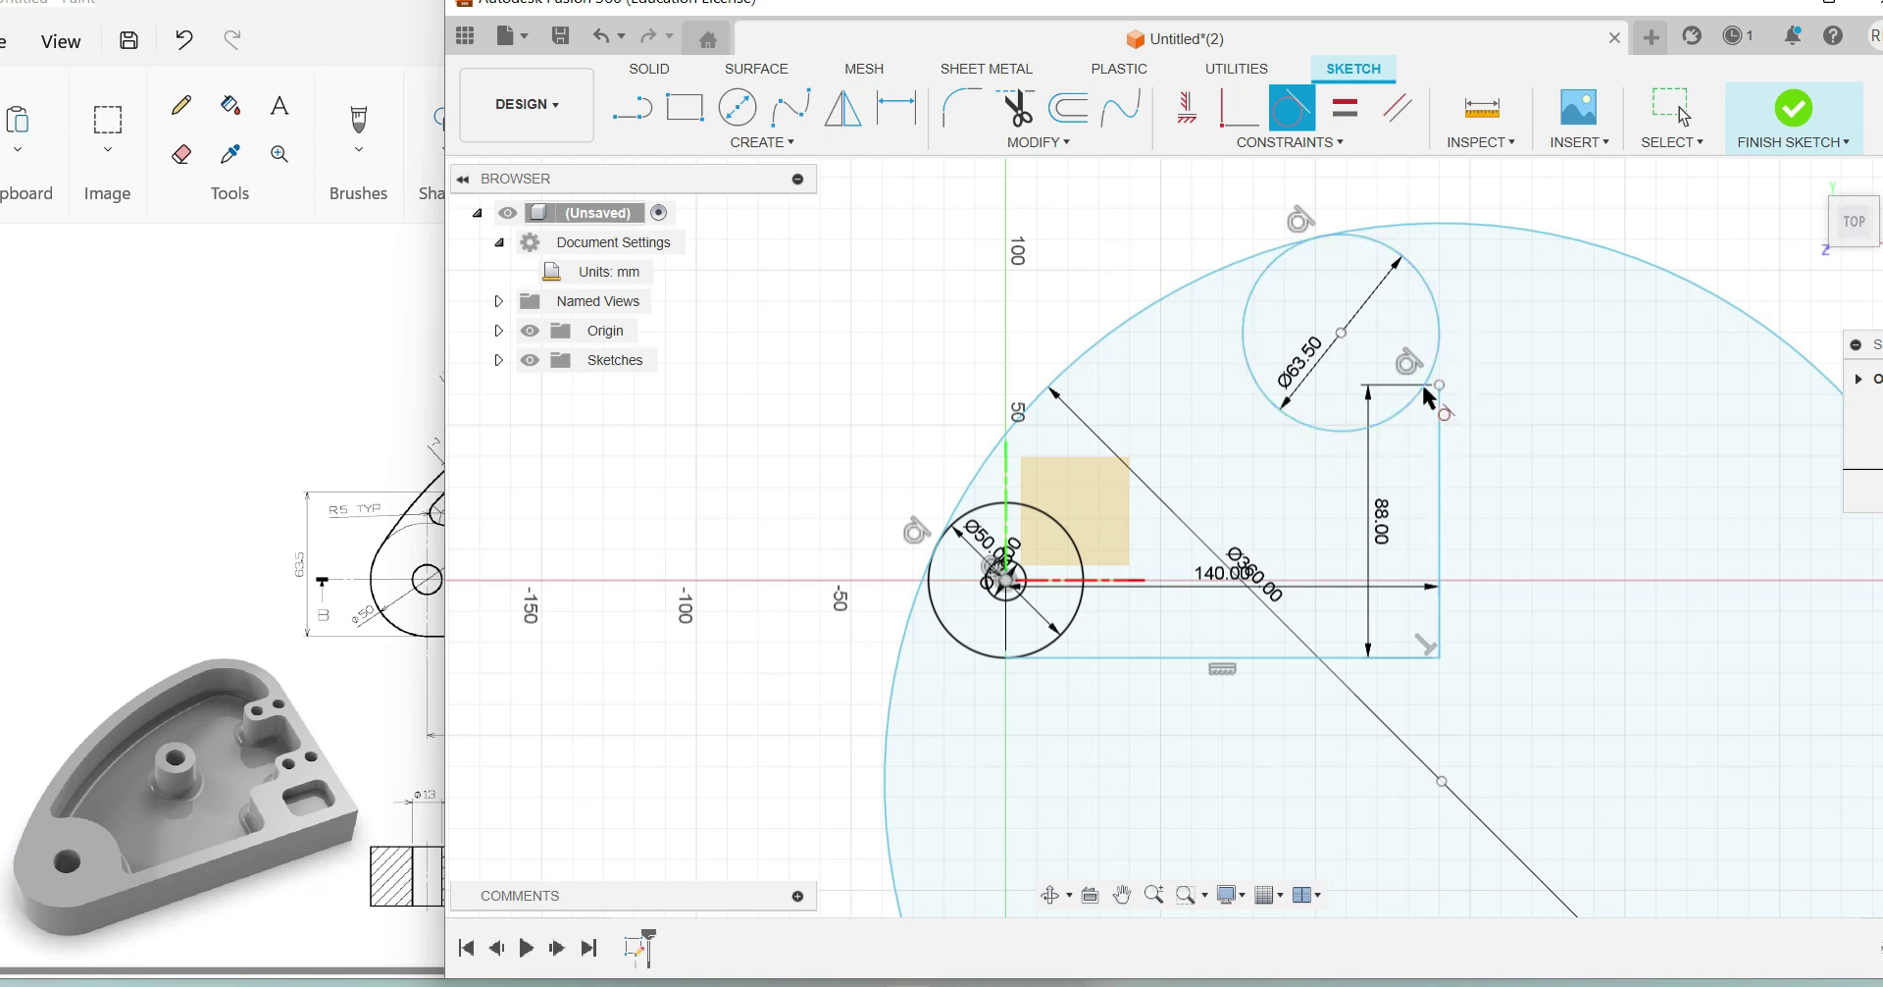
Step: Apply a Coincident constraint between the 63.5 mm circle and the upper endpoint of the 88 mm vertical line
click(247, 432)
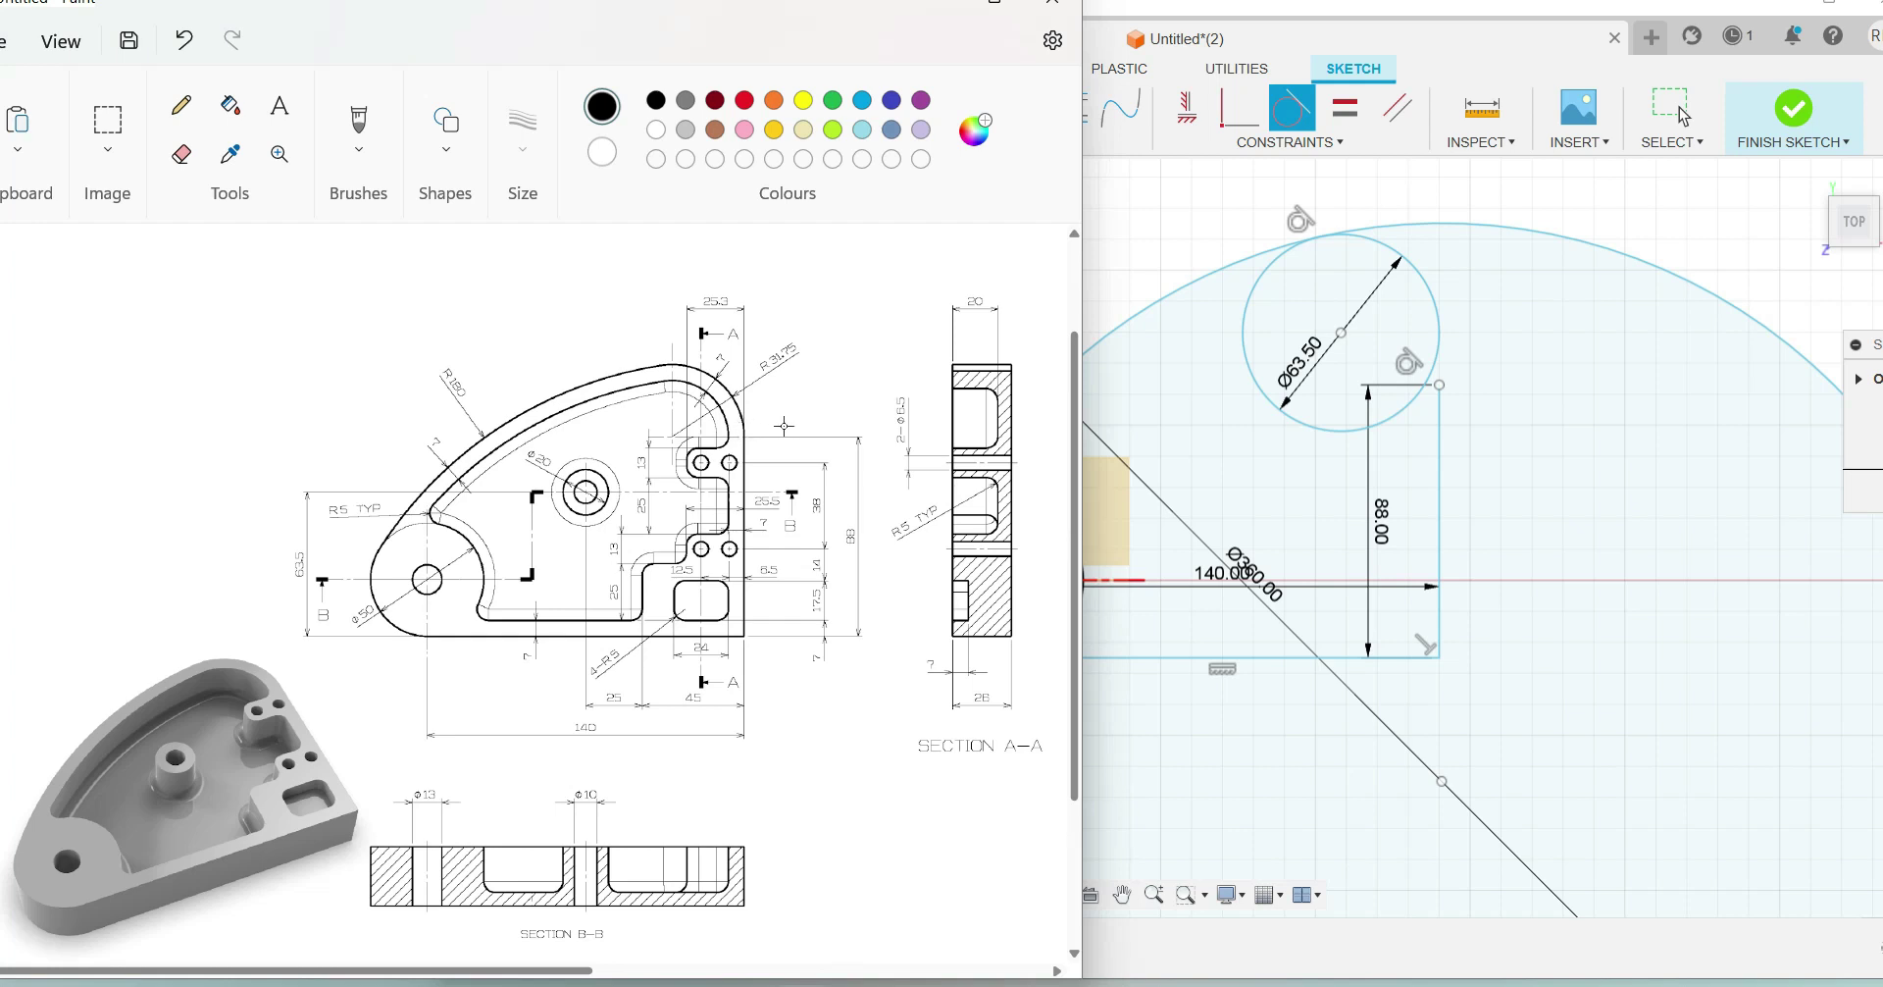
click(1319, 145)
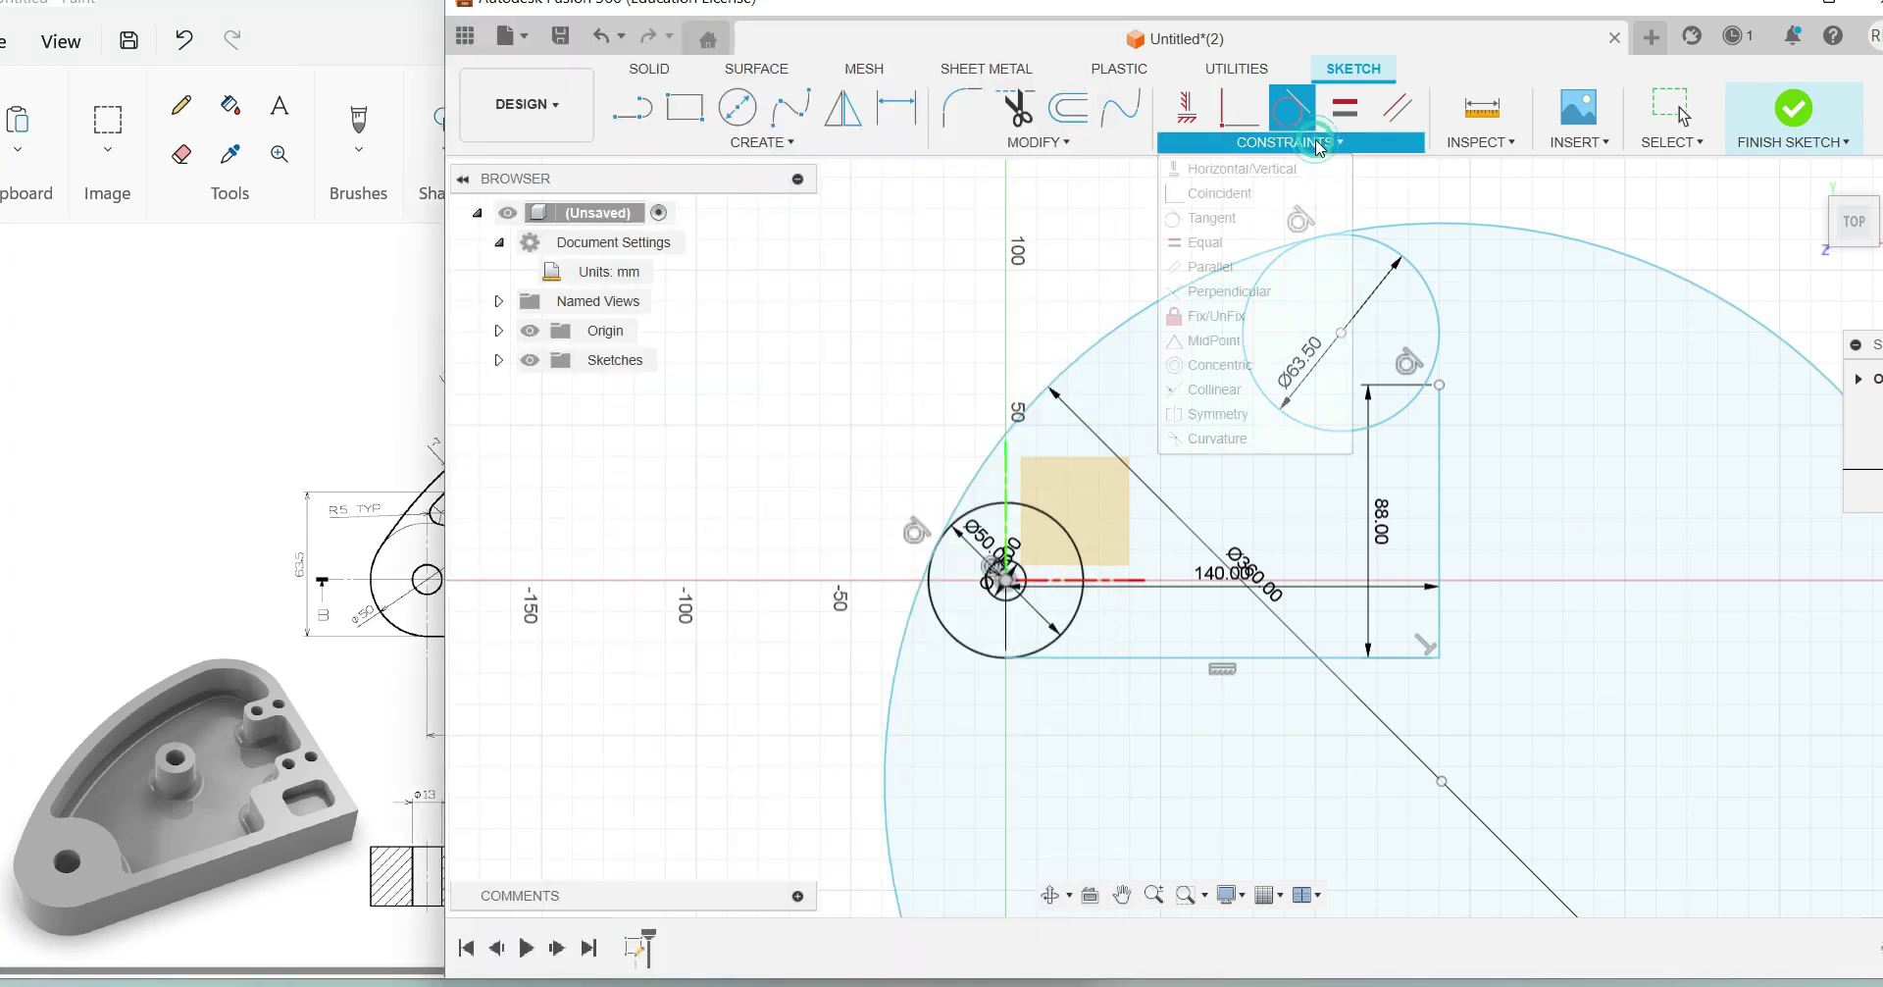
click(1300, 194)
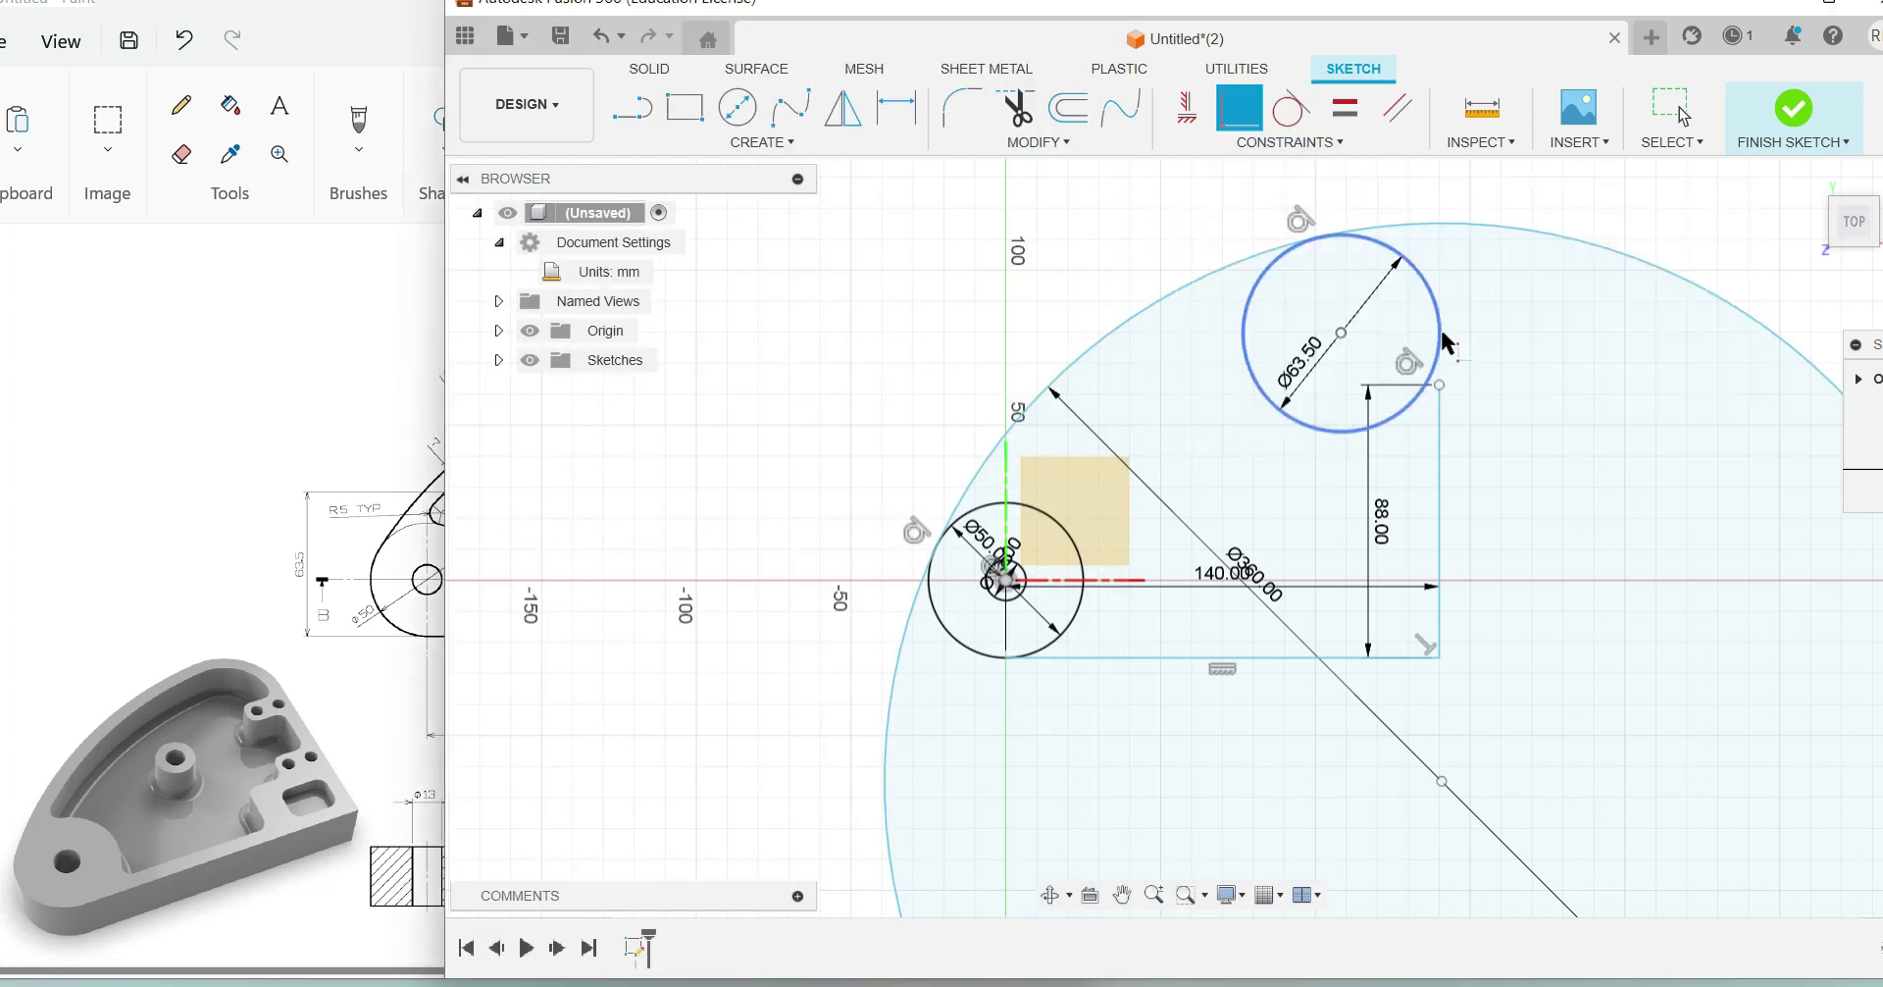
click(1442, 344)
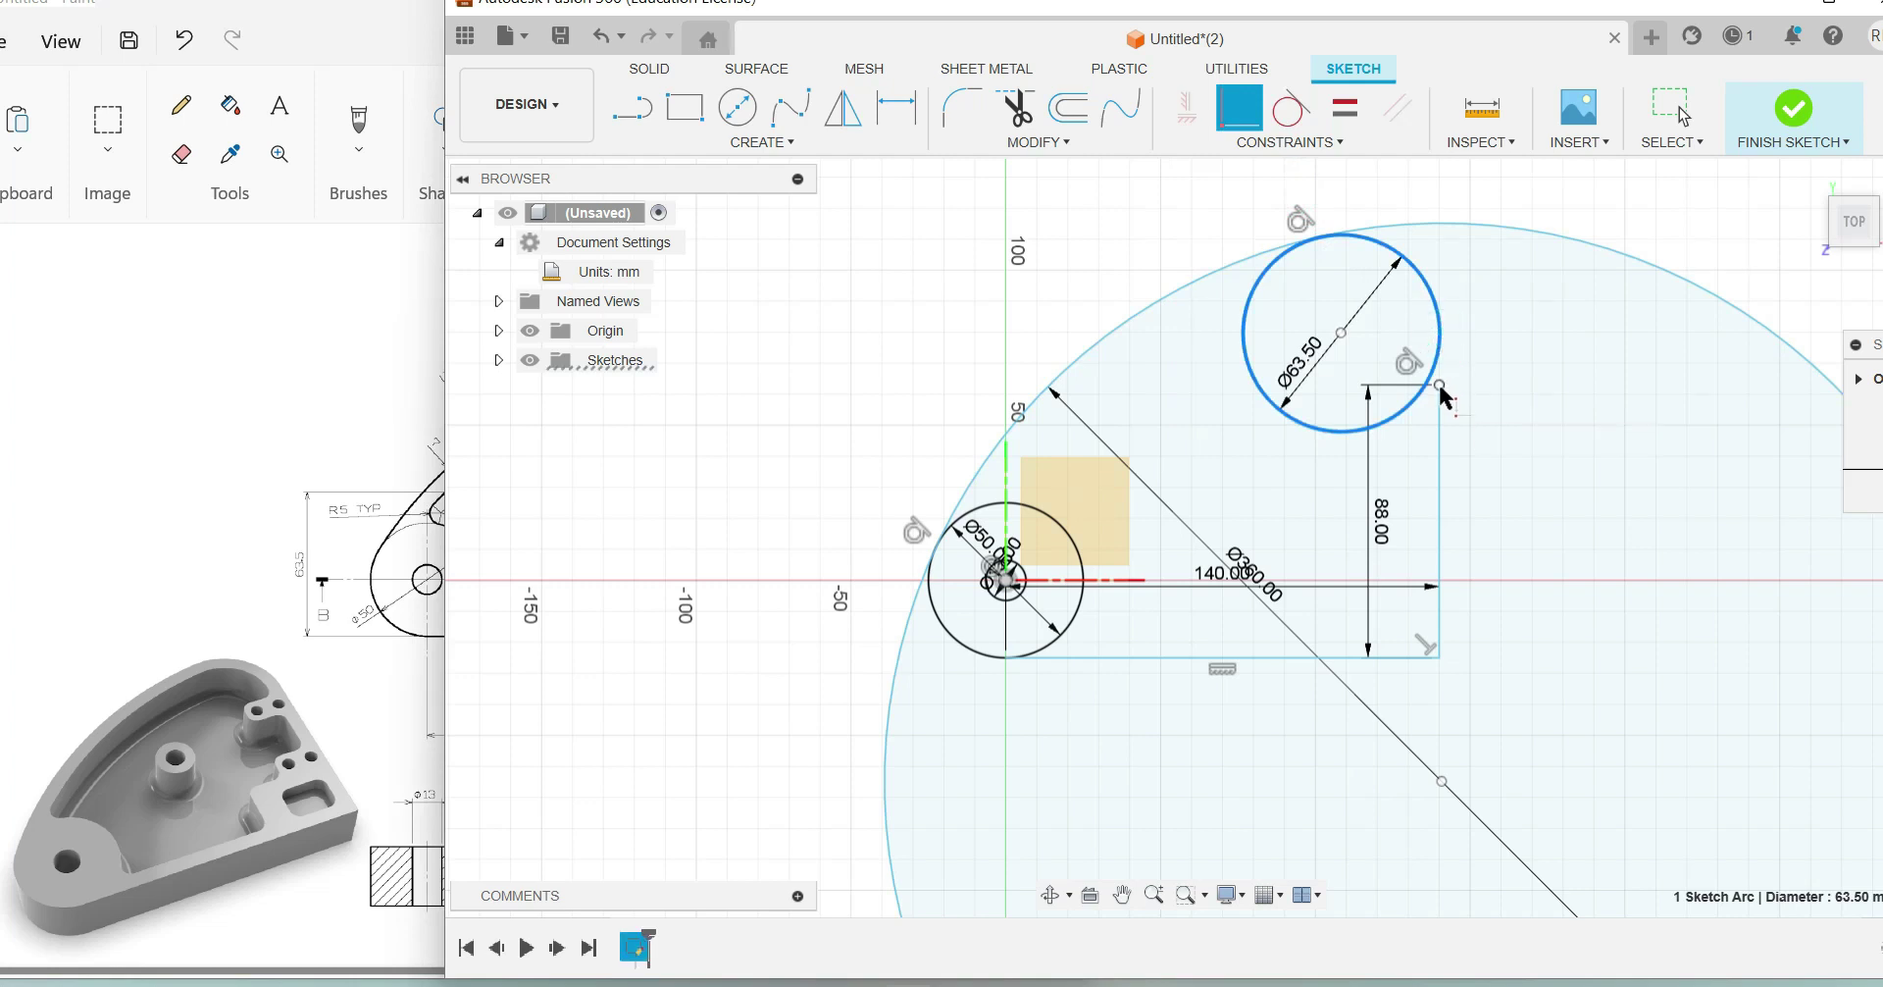
click(1440, 386)
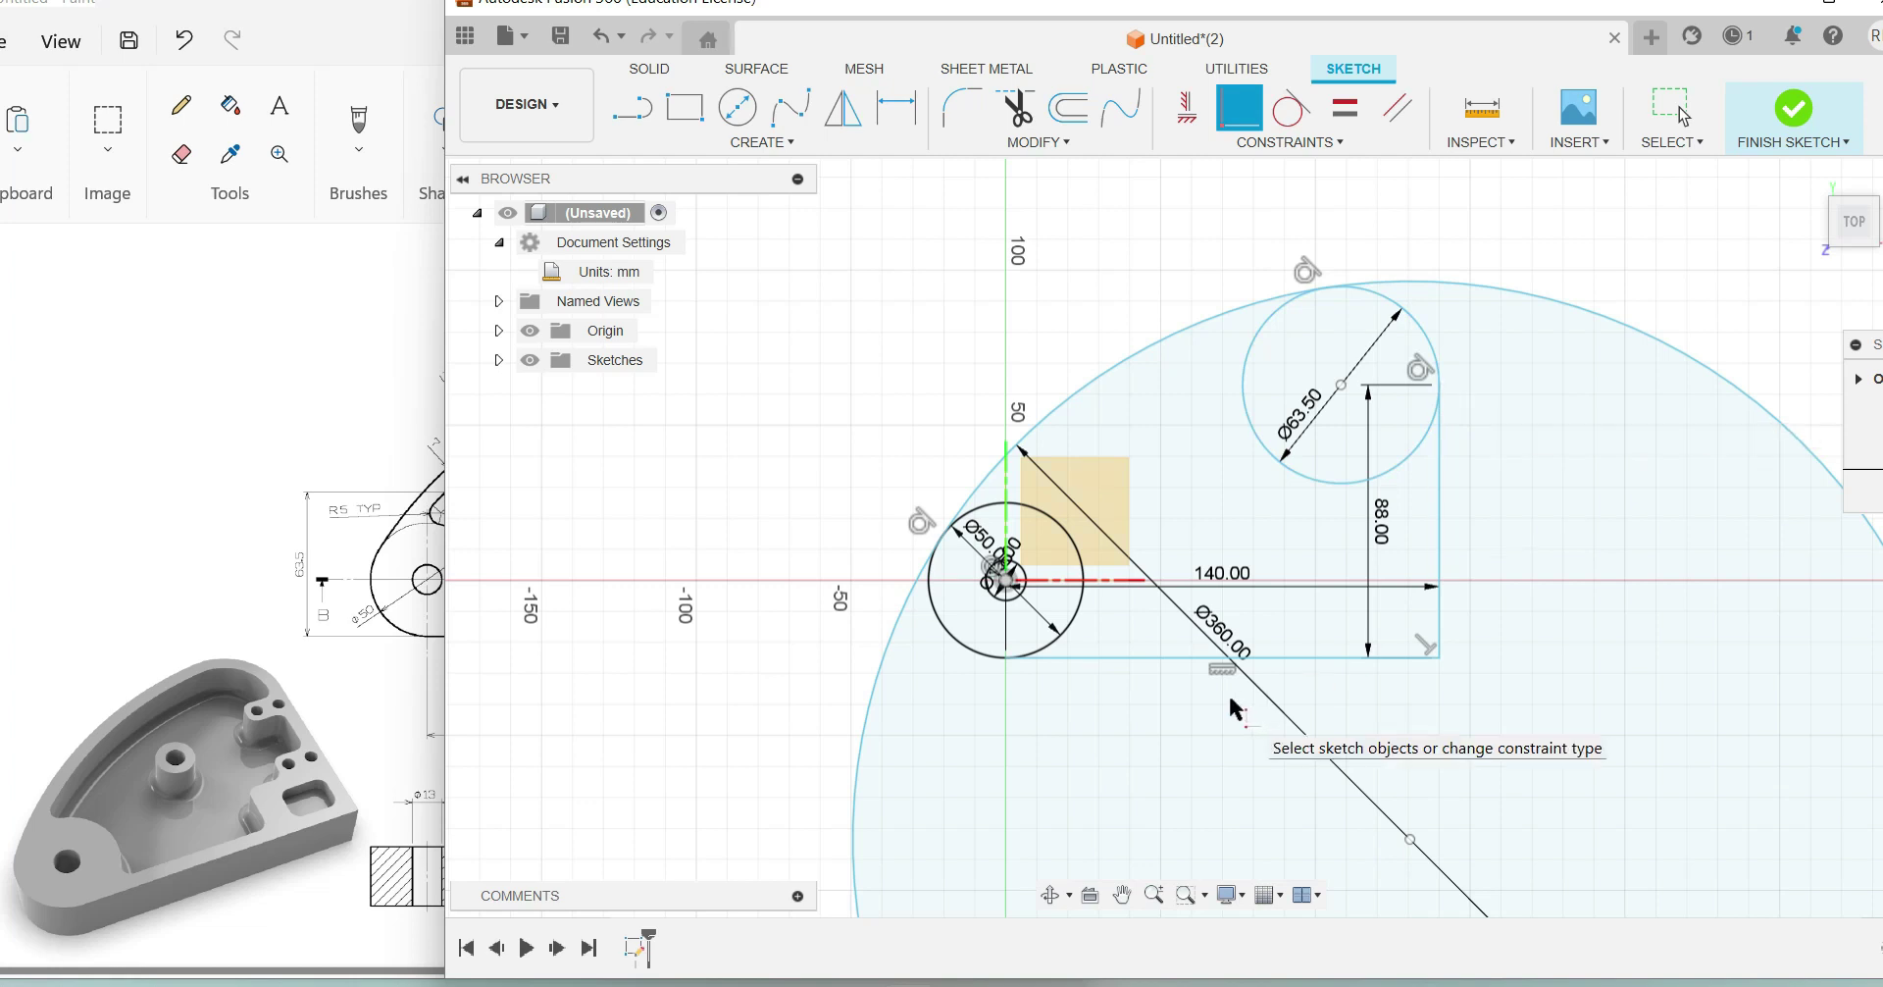
Step: Trim the excess arcs of the 360 mm, 63.5 mm and 50 mm circles to leave the housing's closed outer outline
click(1017, 112)
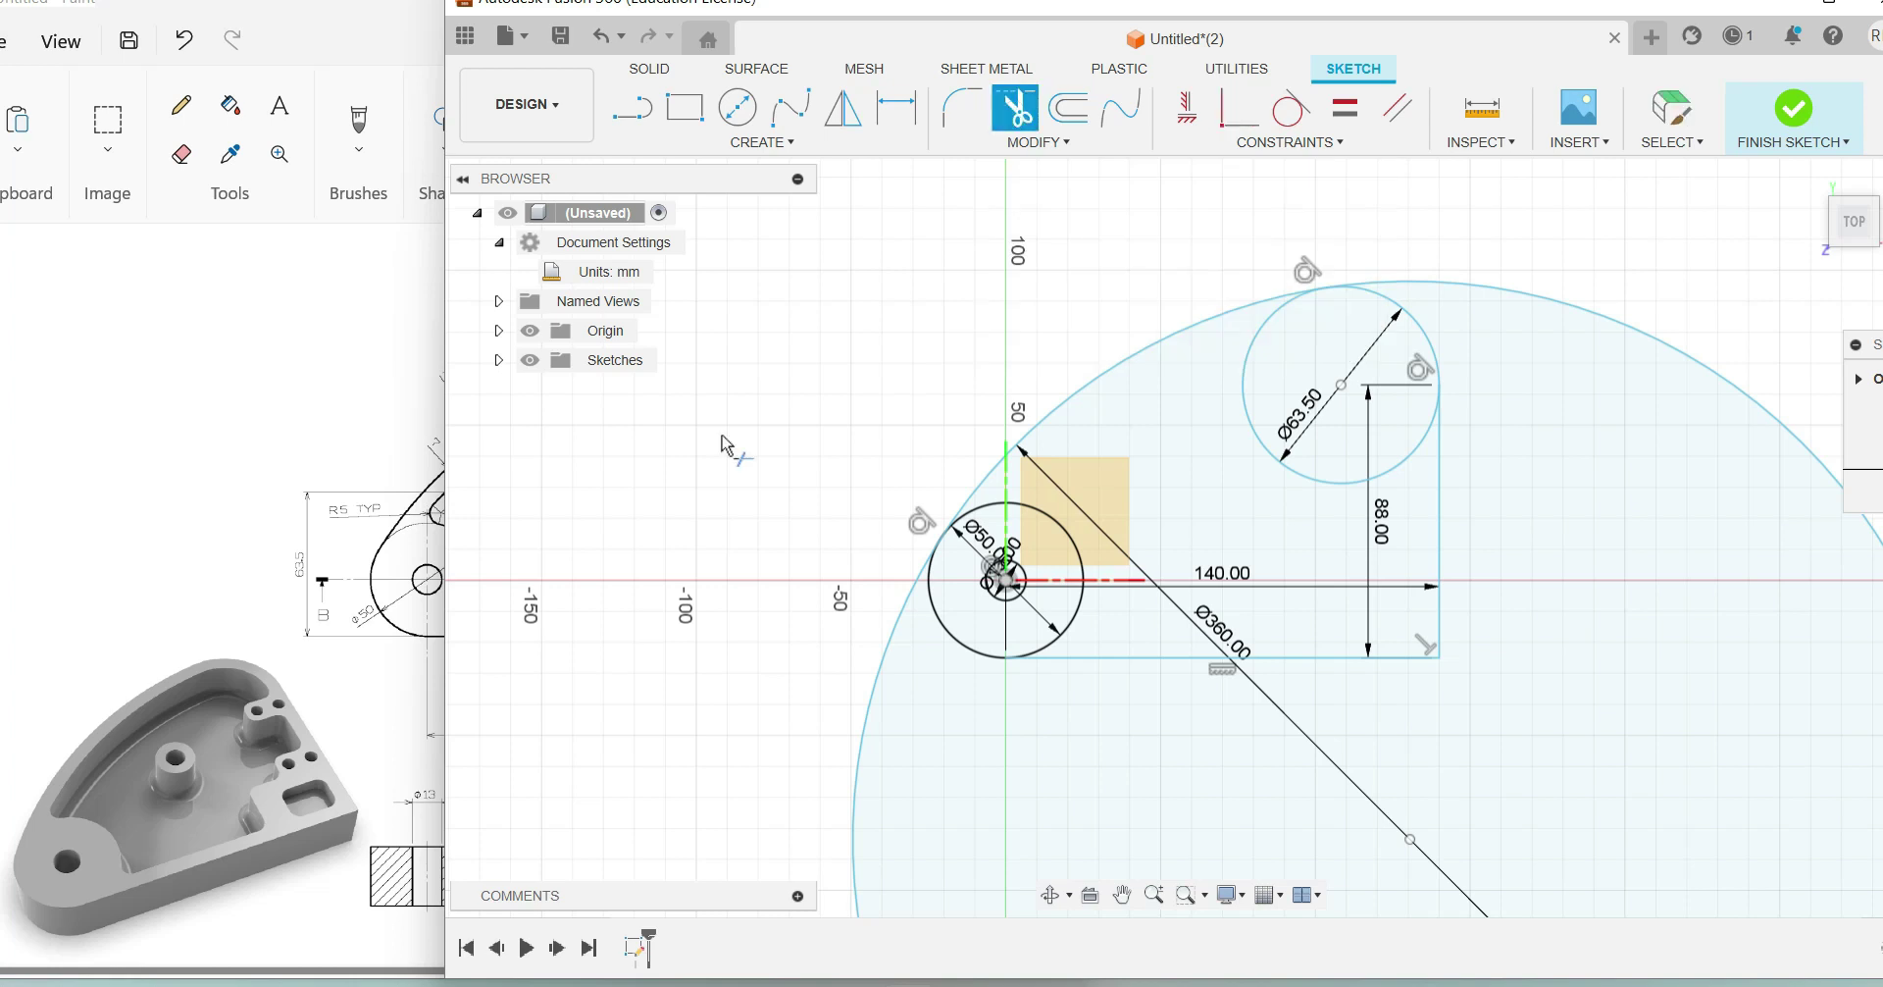
click(853, 809)
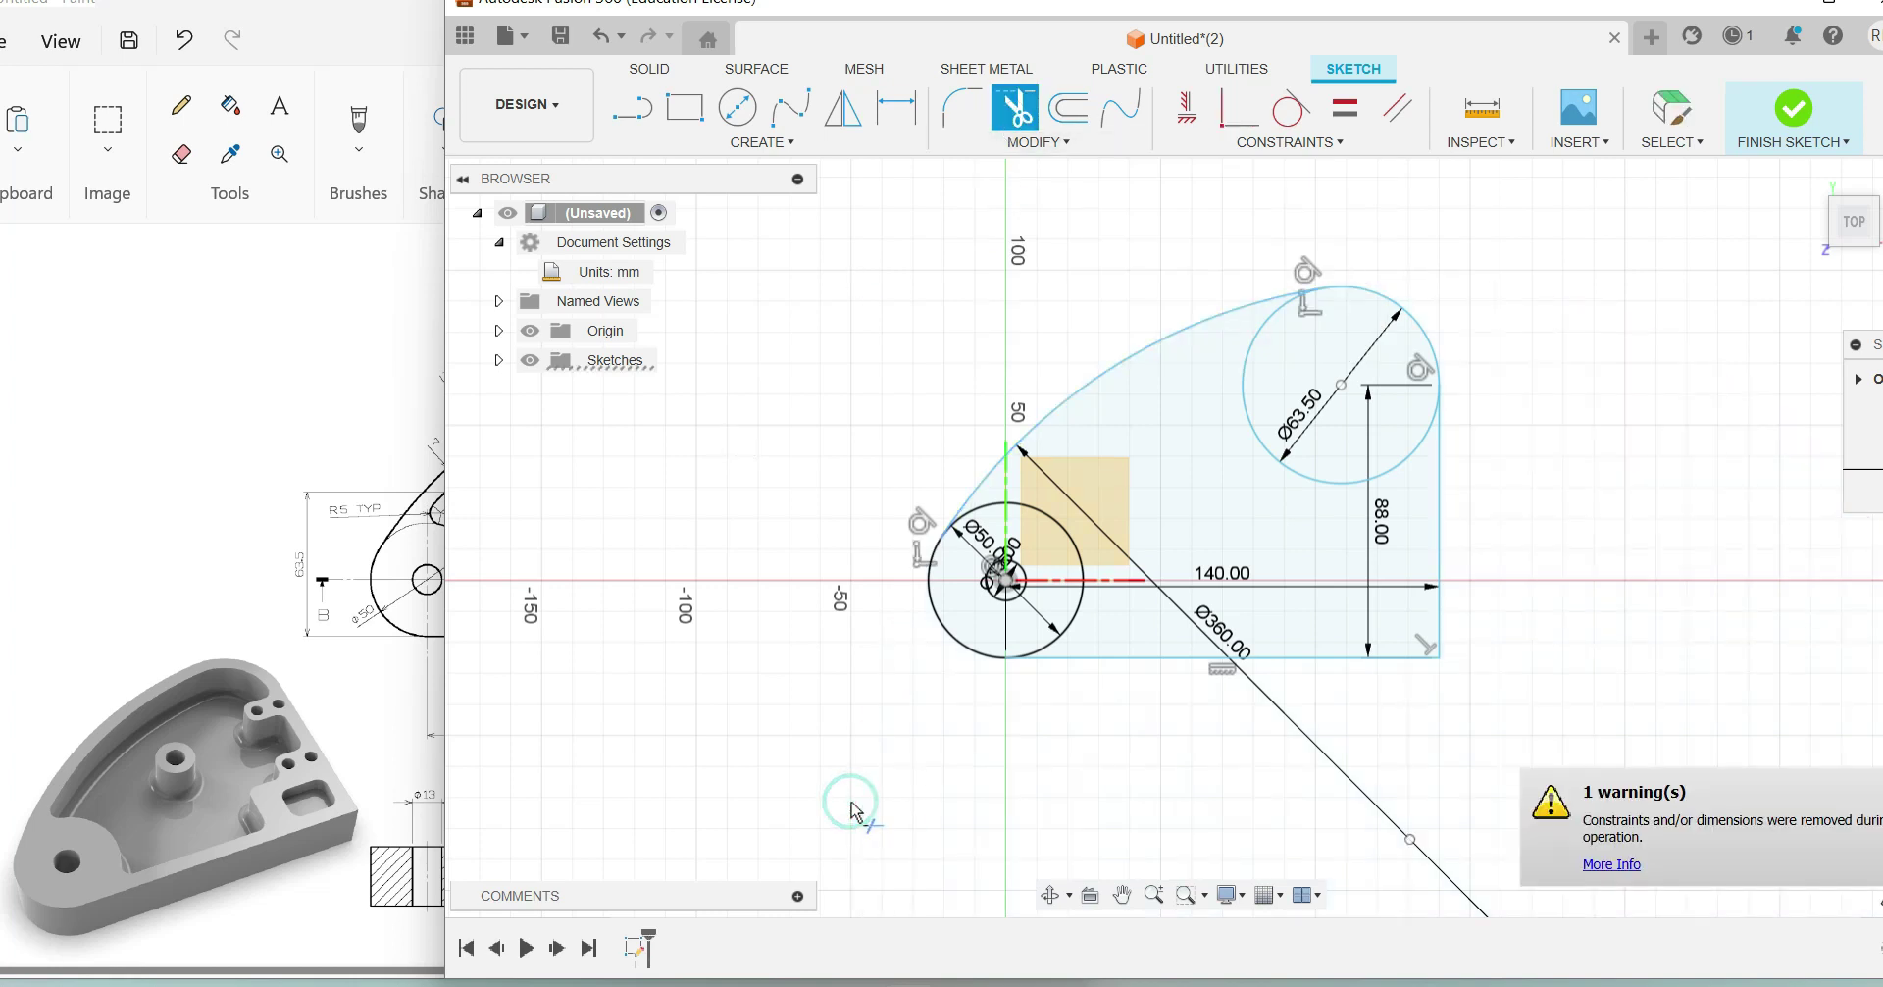
click(1346, 486)
click(1077, 609)
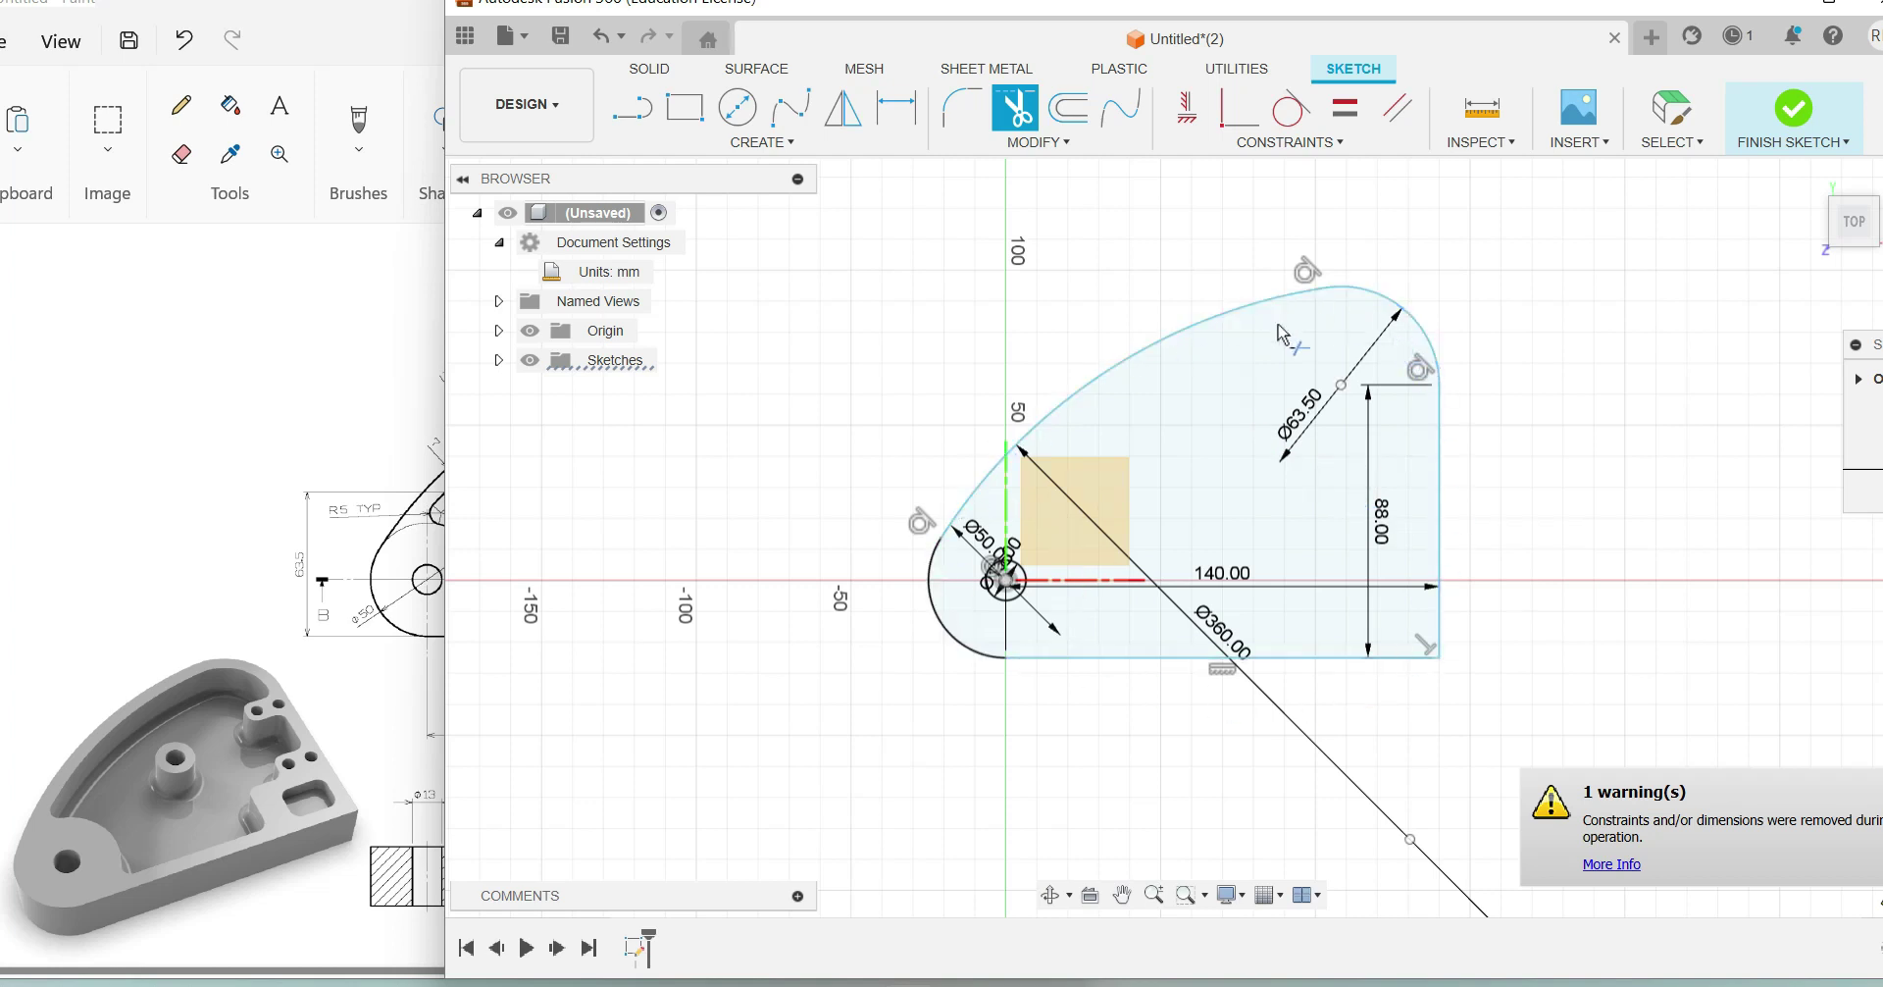
click(191, 608)
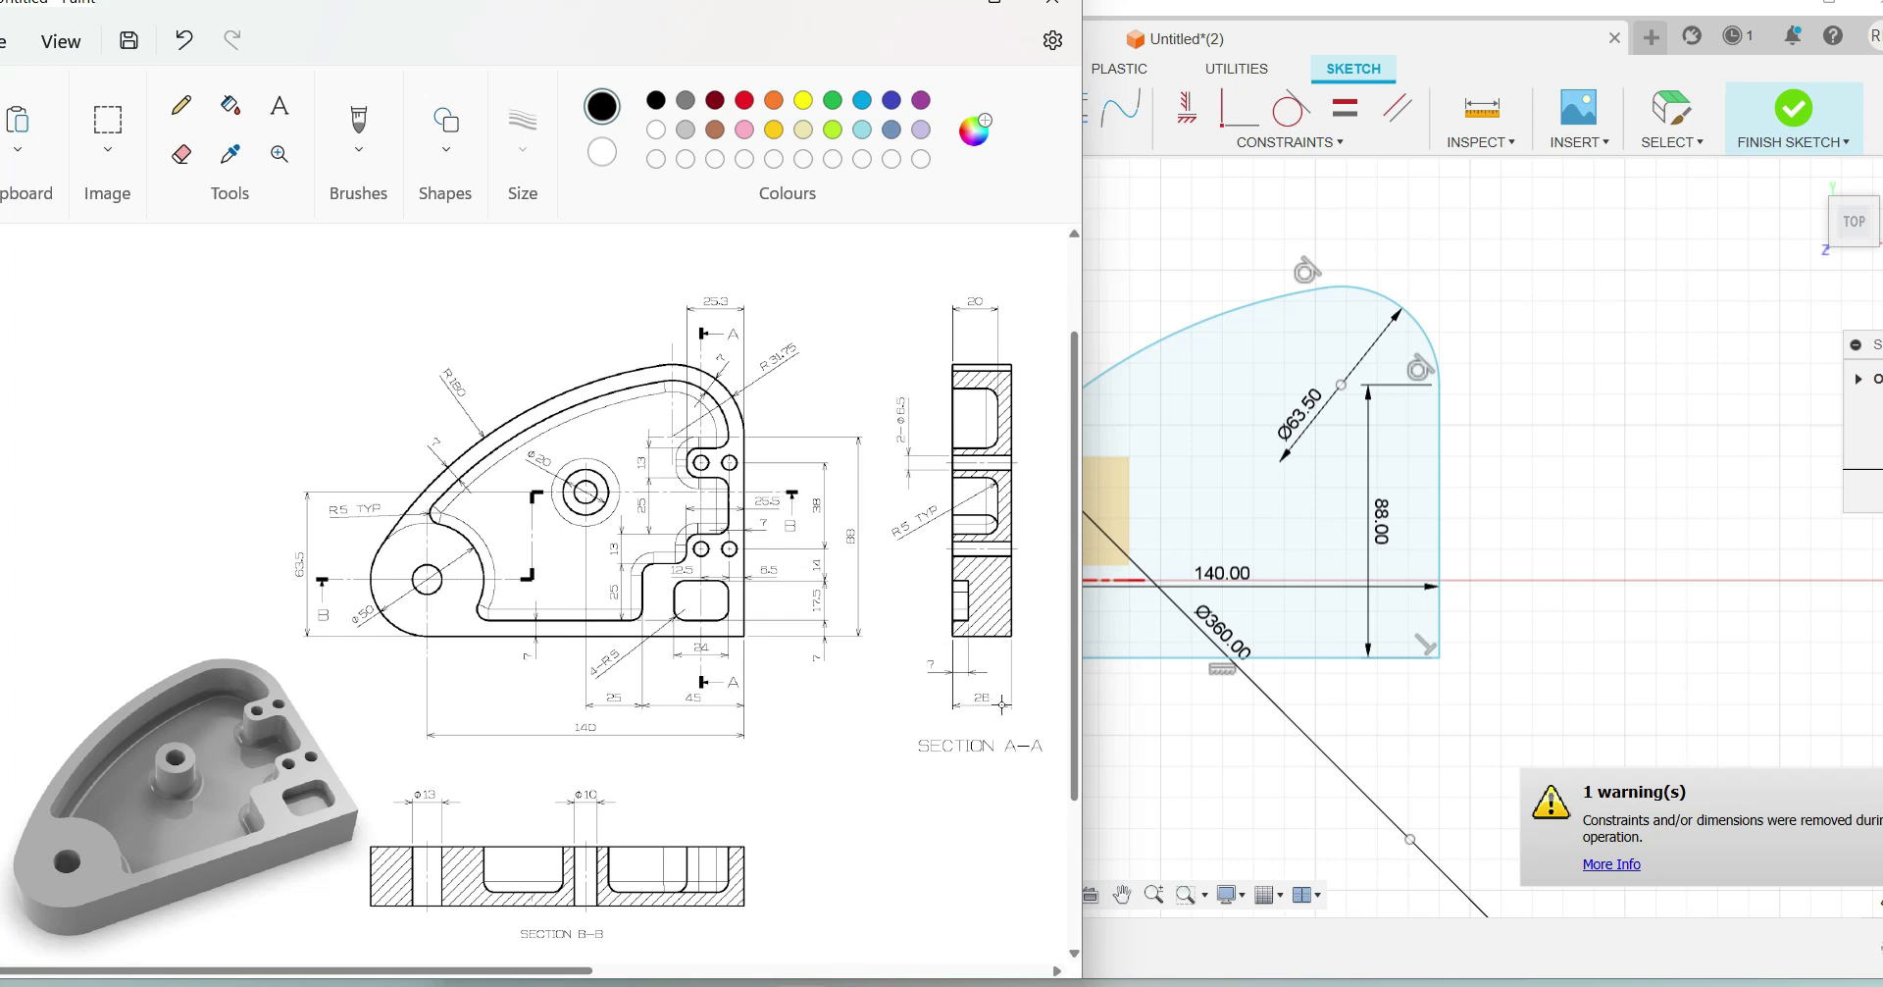
click(1548, 334)
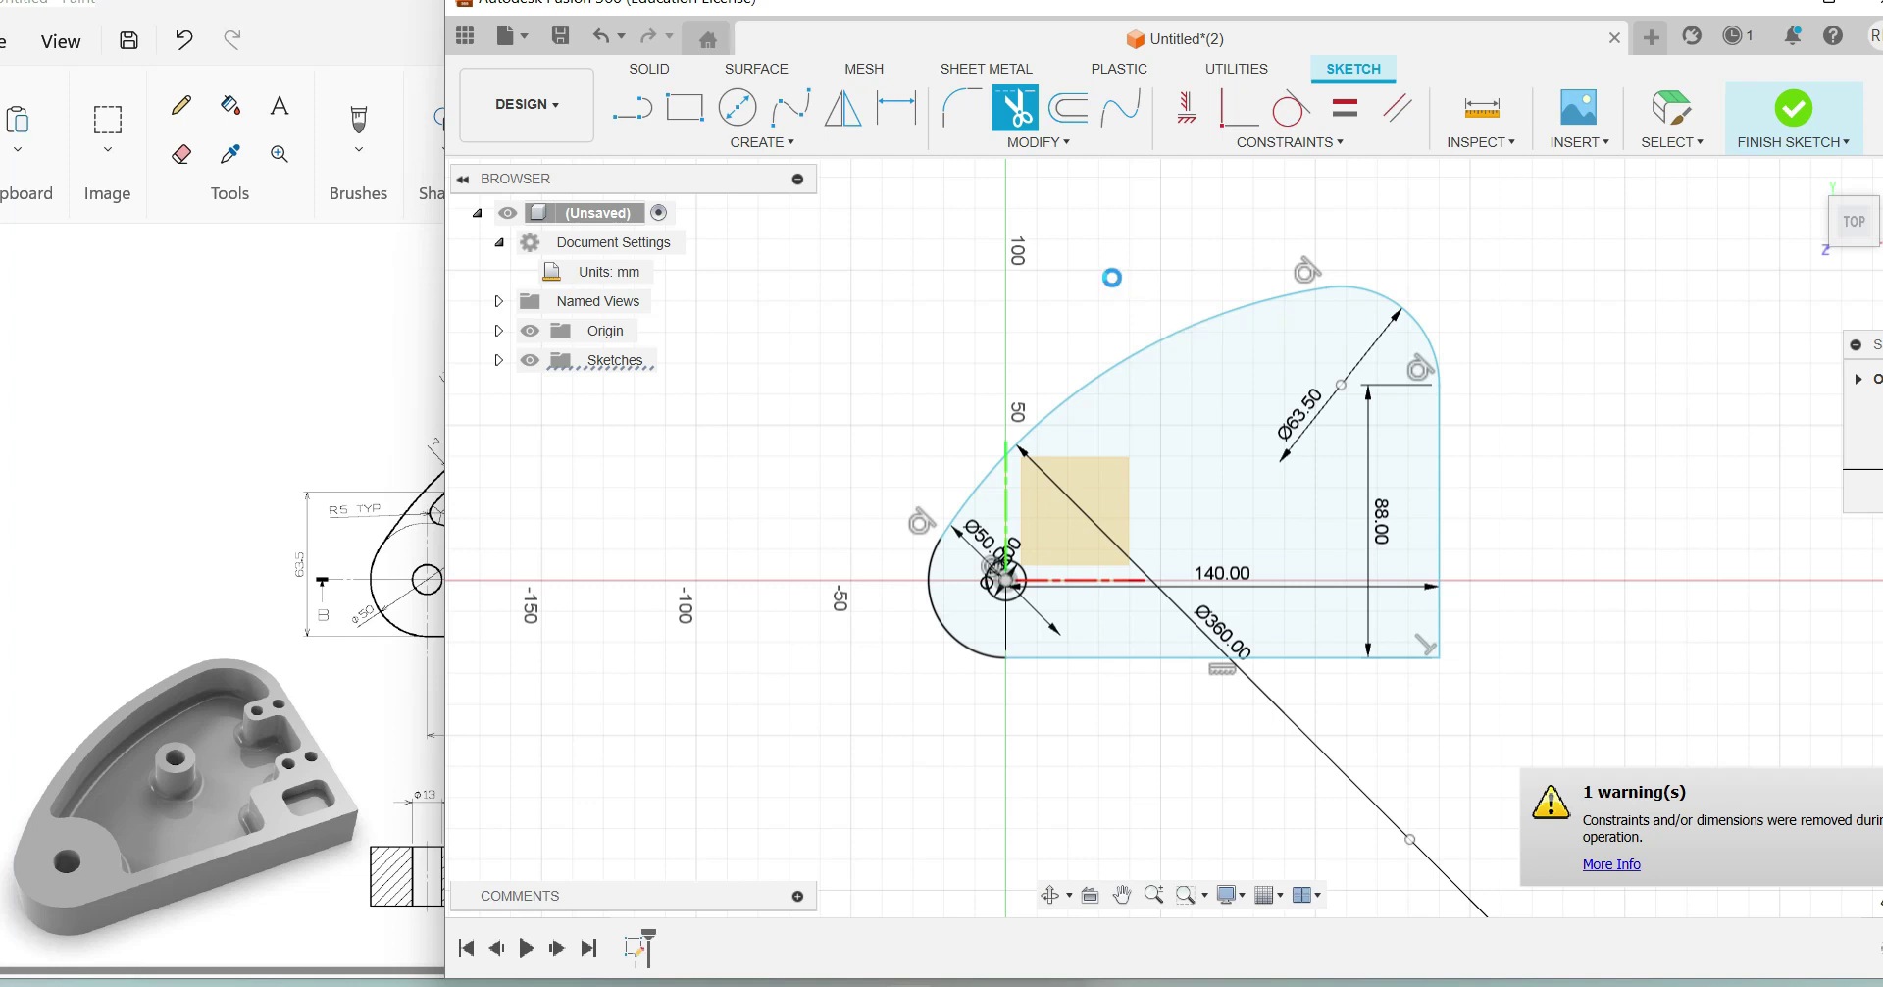
Step: Finish the base sketch and extrude the housing's outer profile 26 mm as a new body, keeping the hole at the origin open
key(Escape)
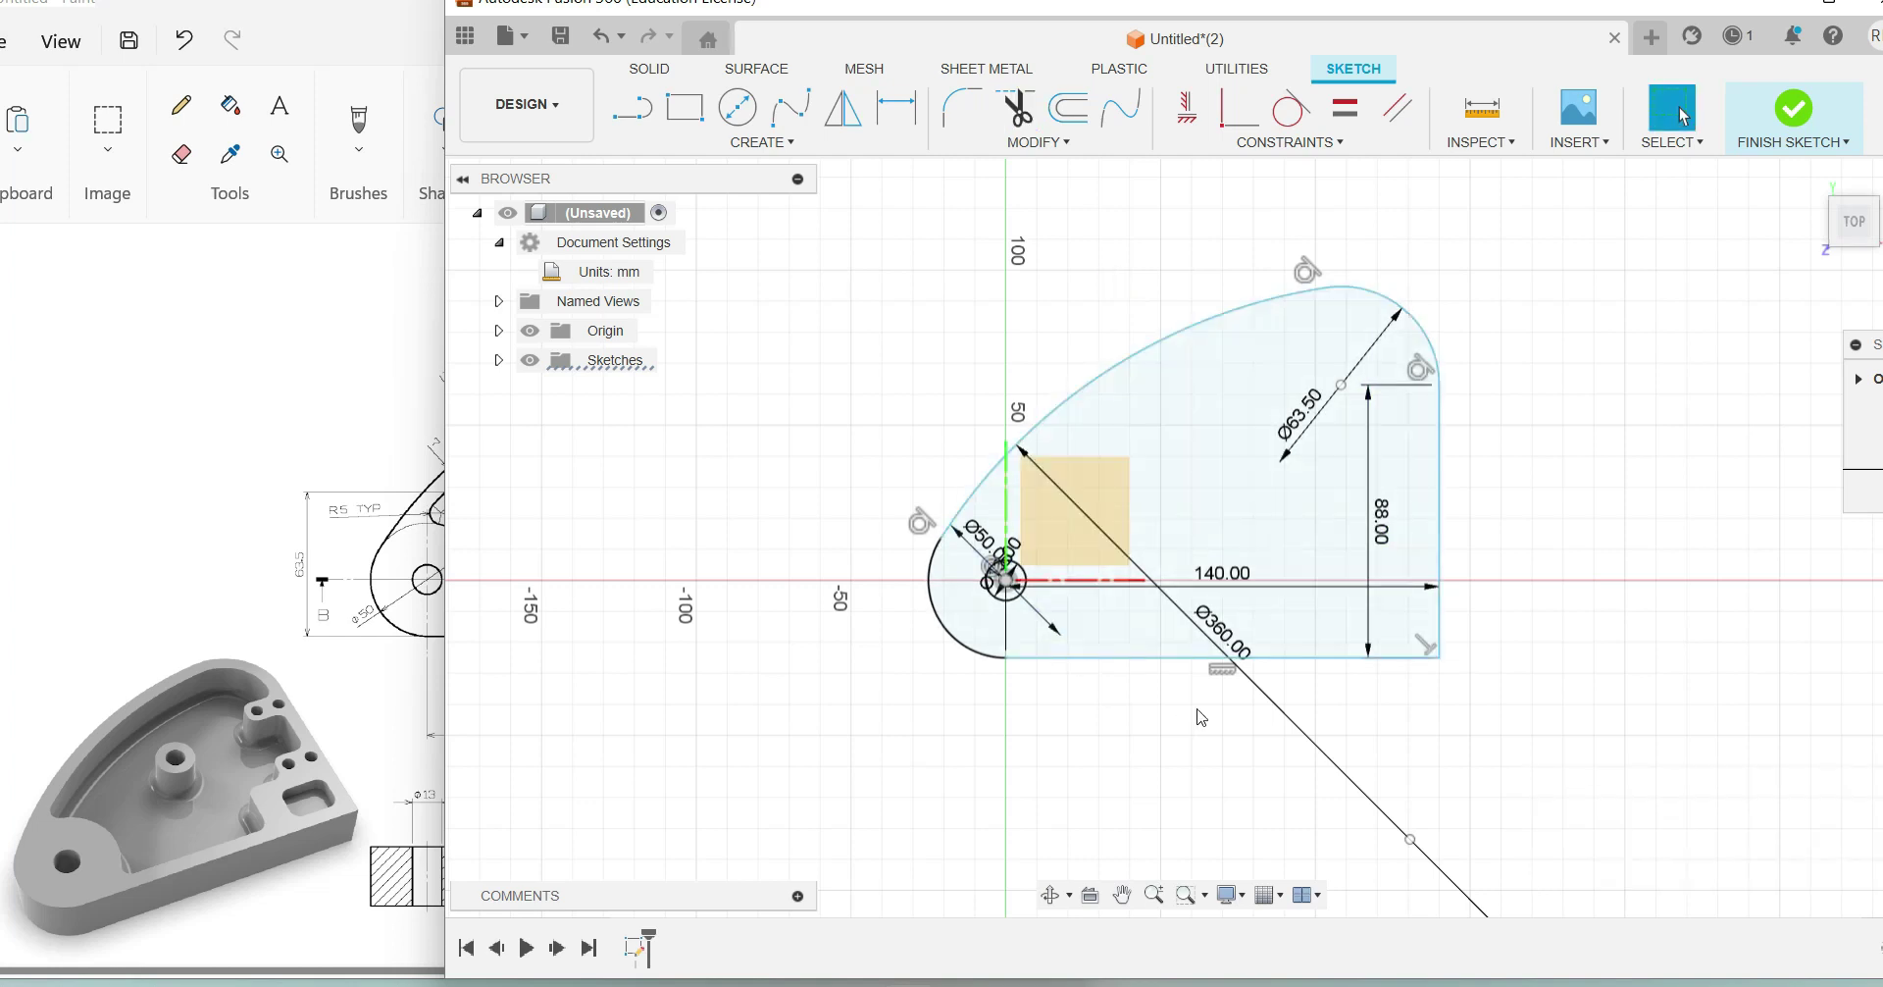
click(1795, 110)
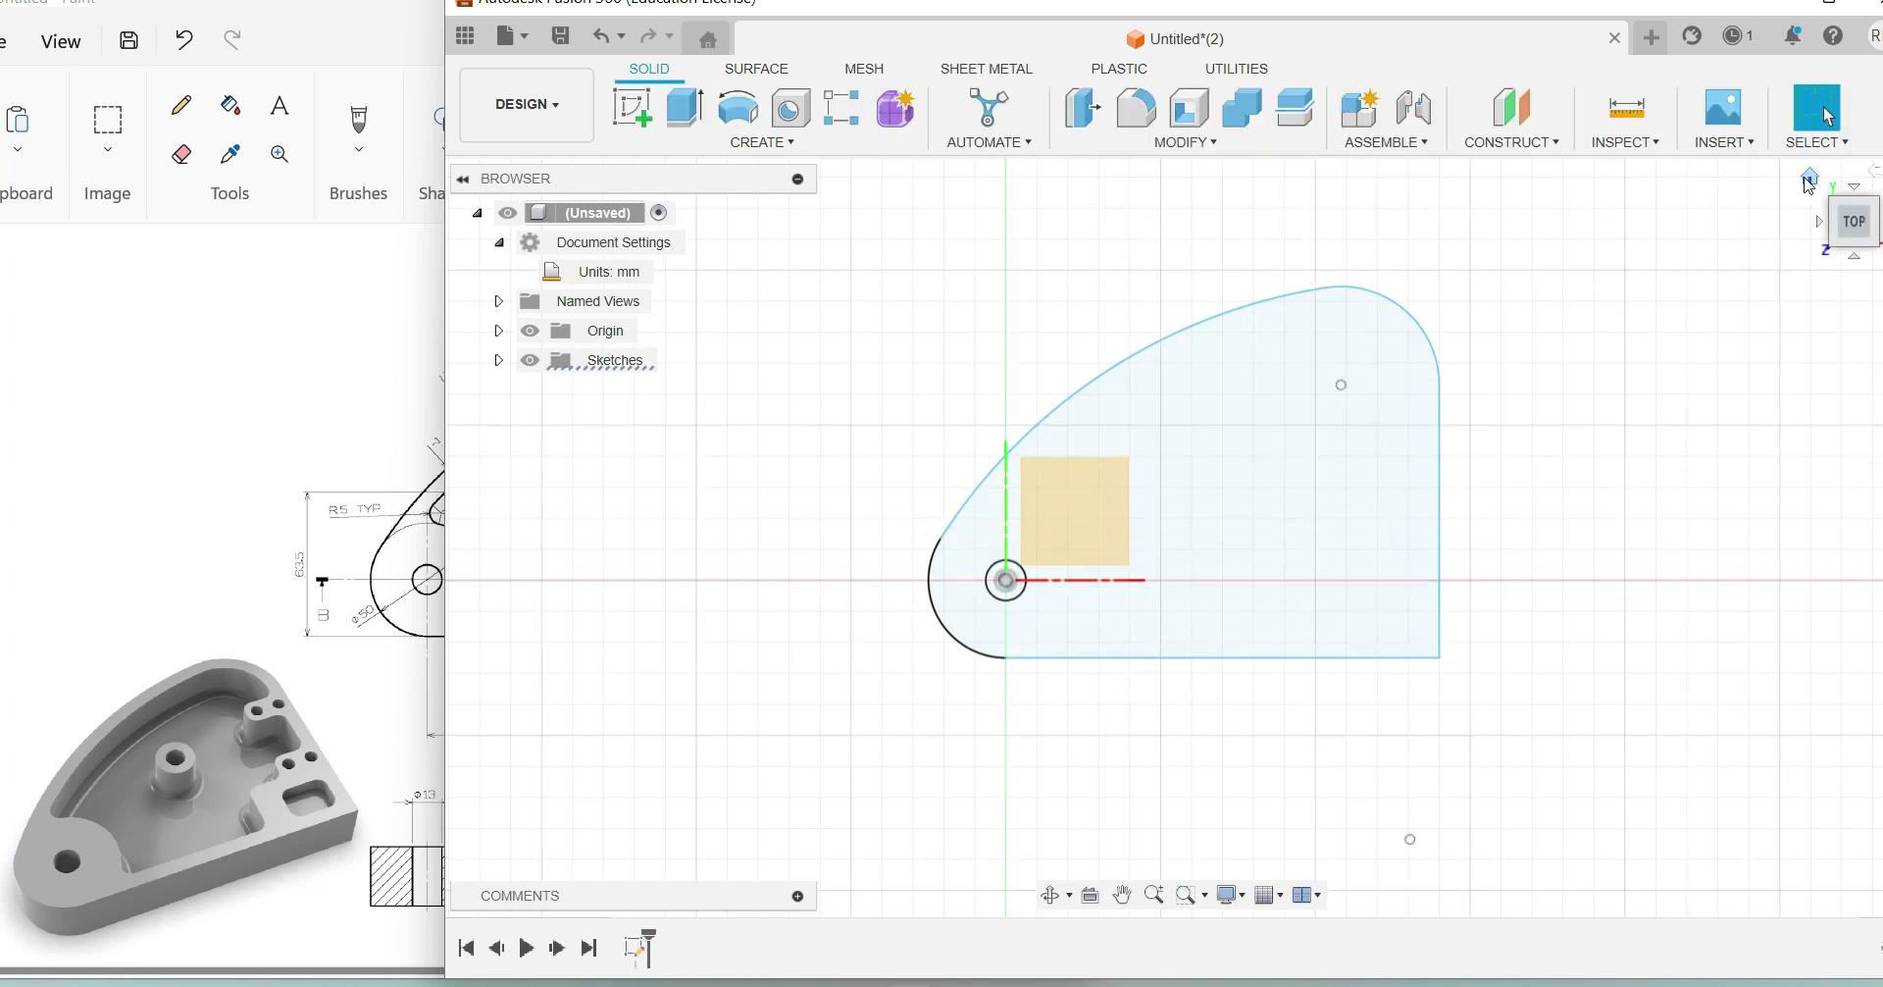
click(1810, 180)
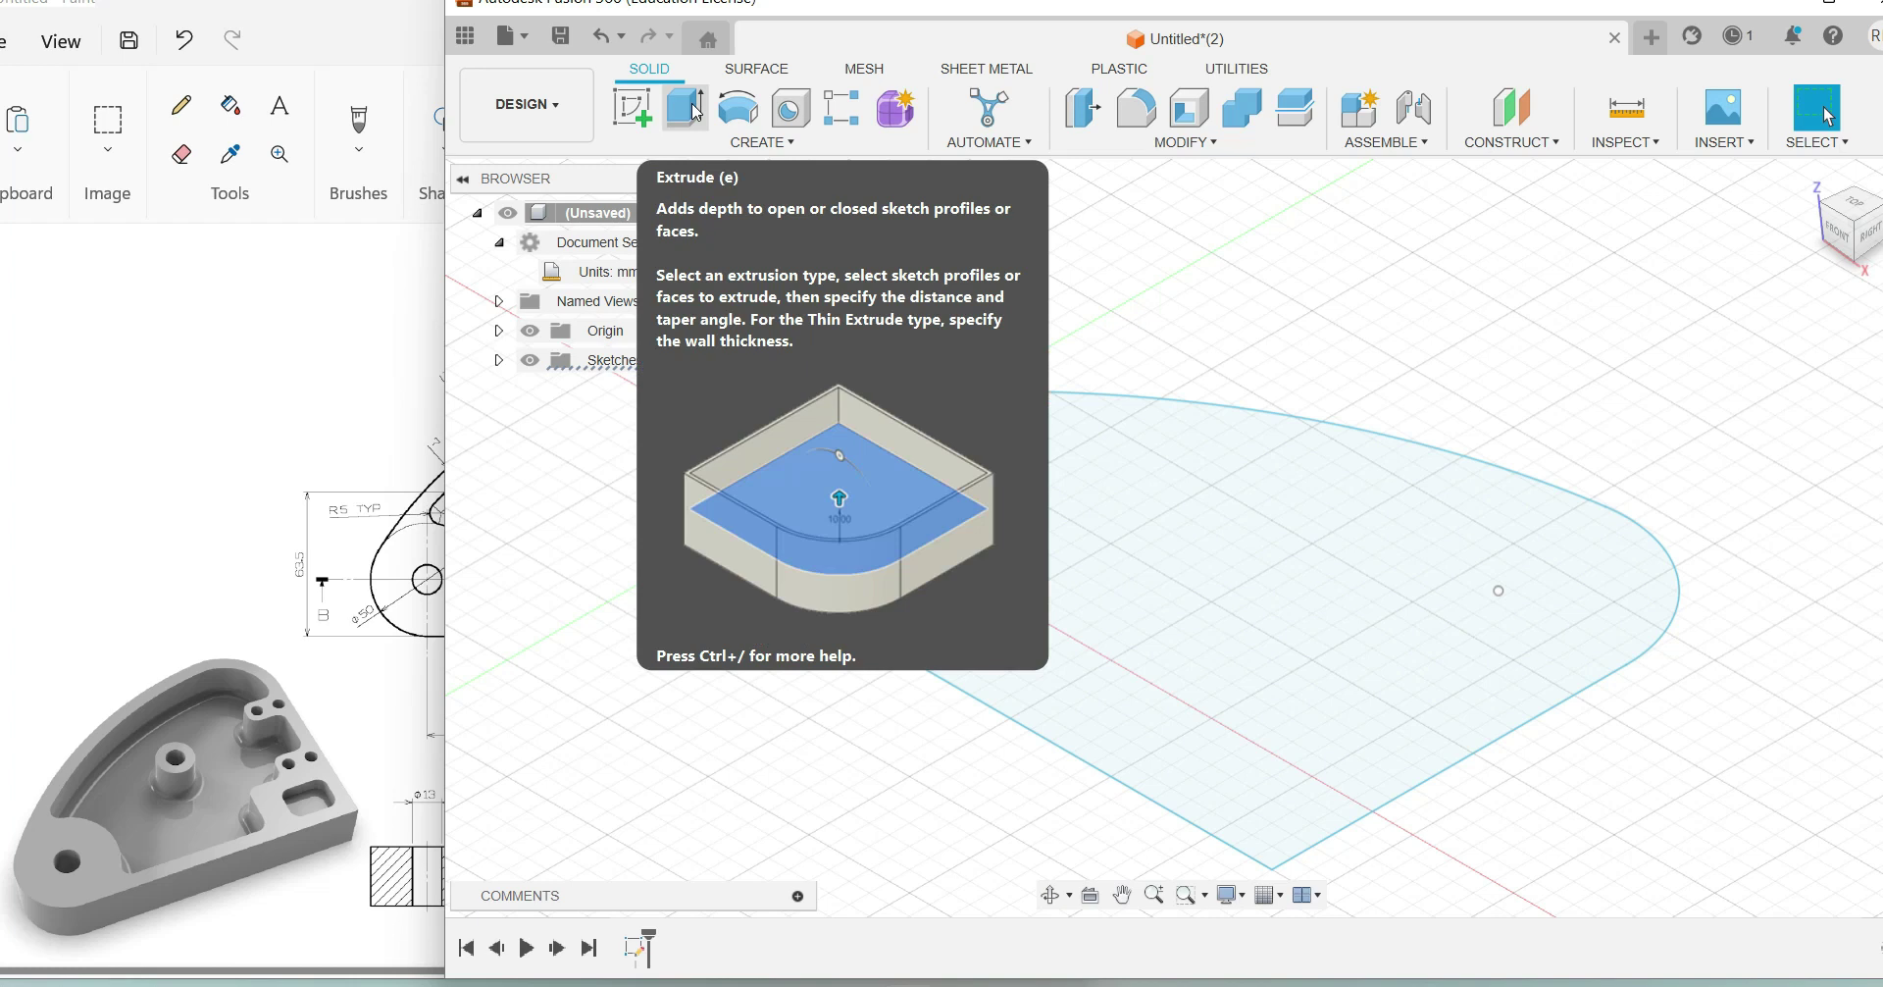
click(686, 110)
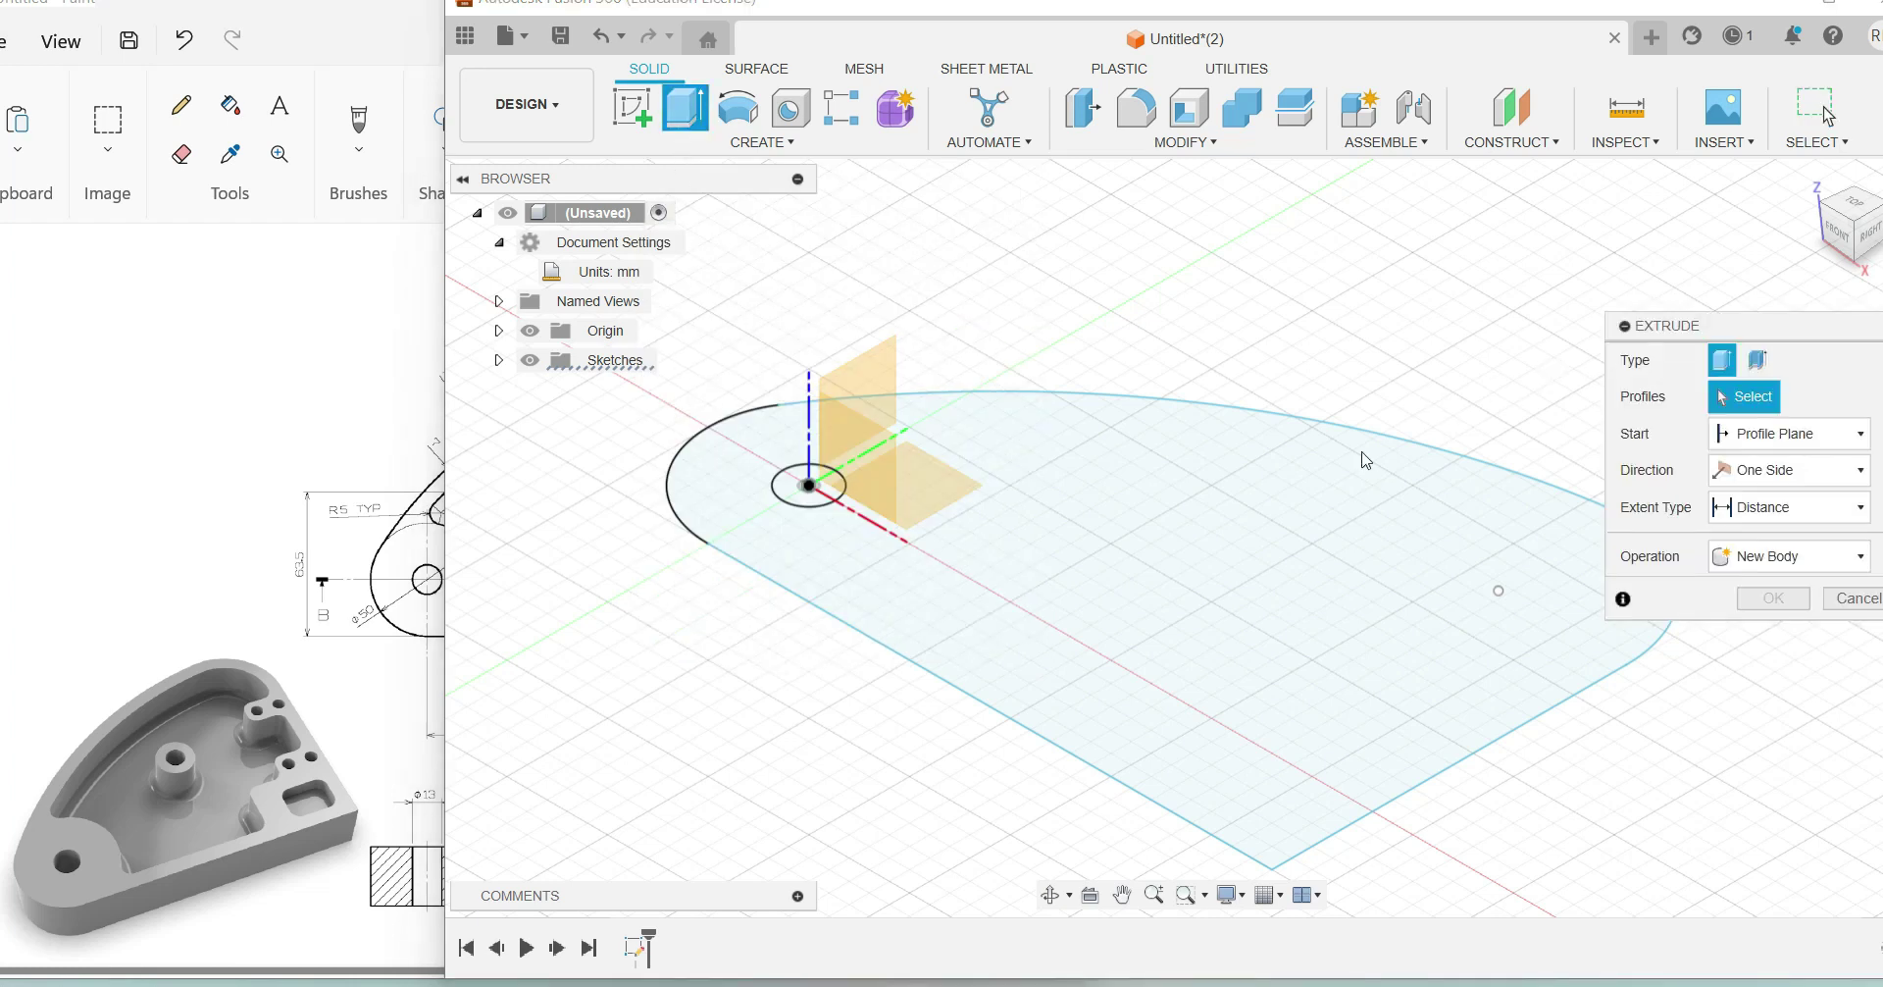
click(1286, 546)
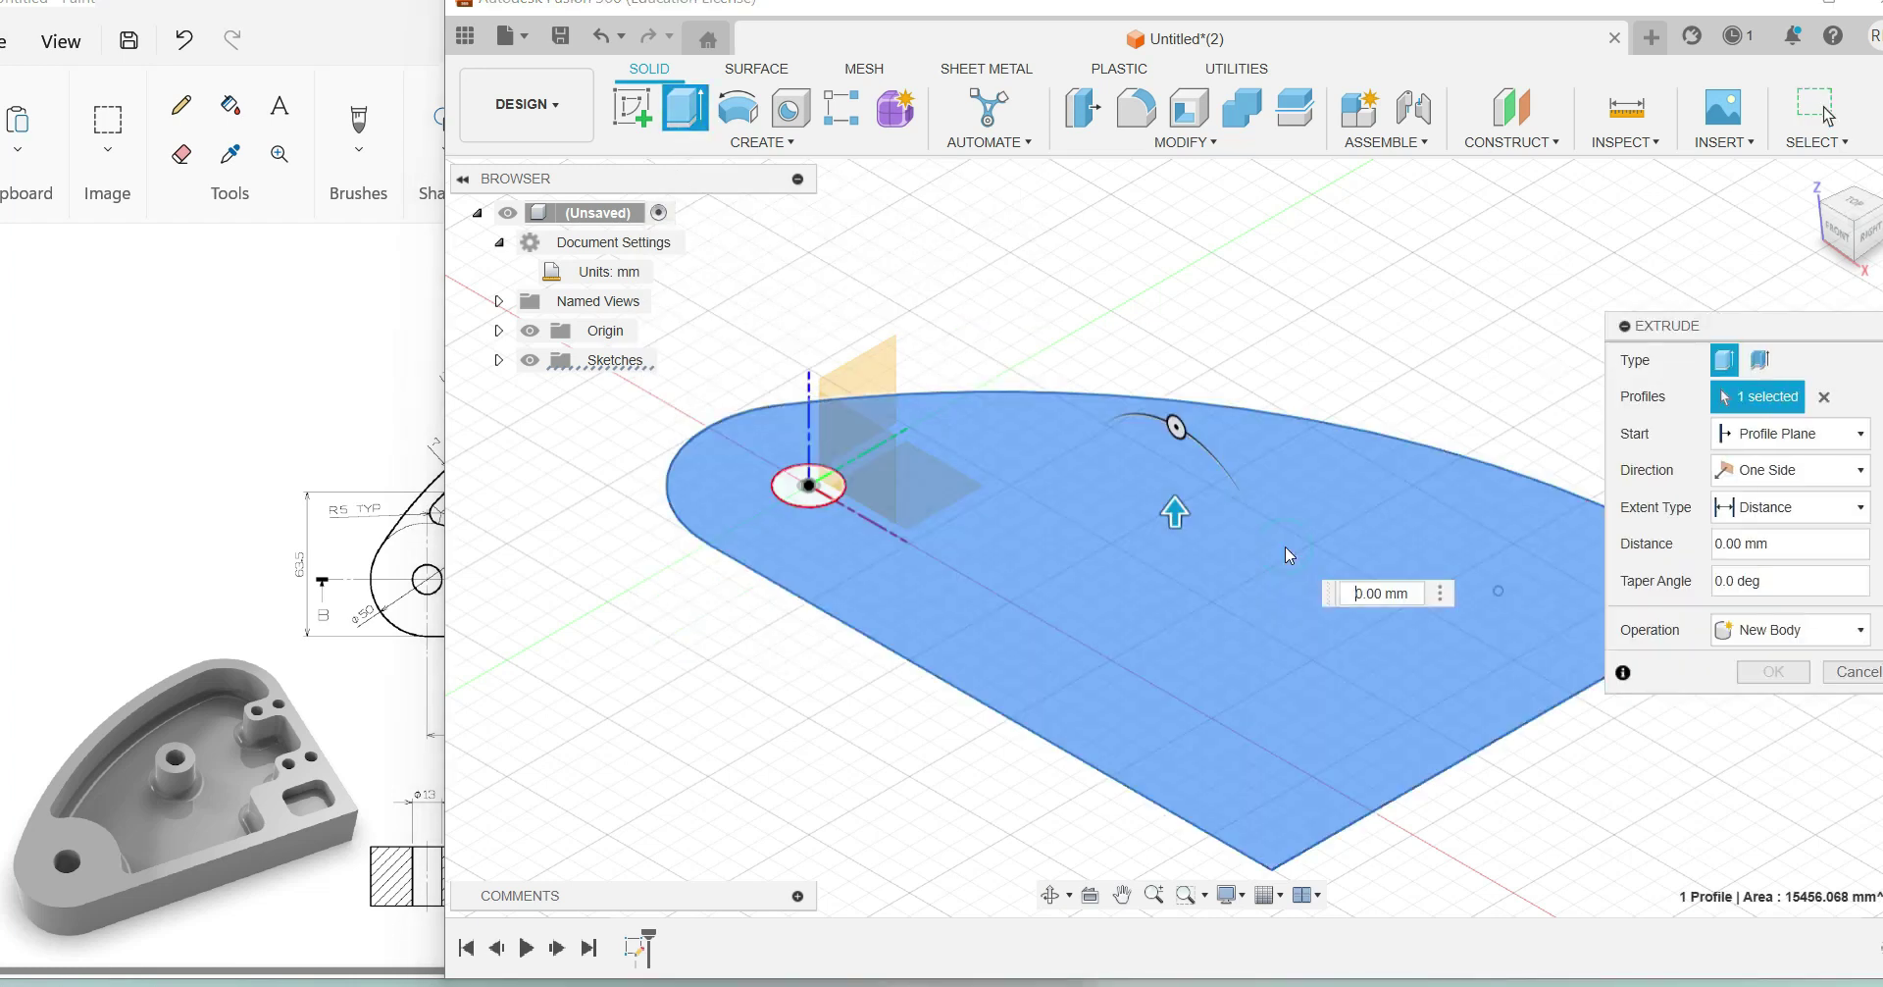
click(58, 547)
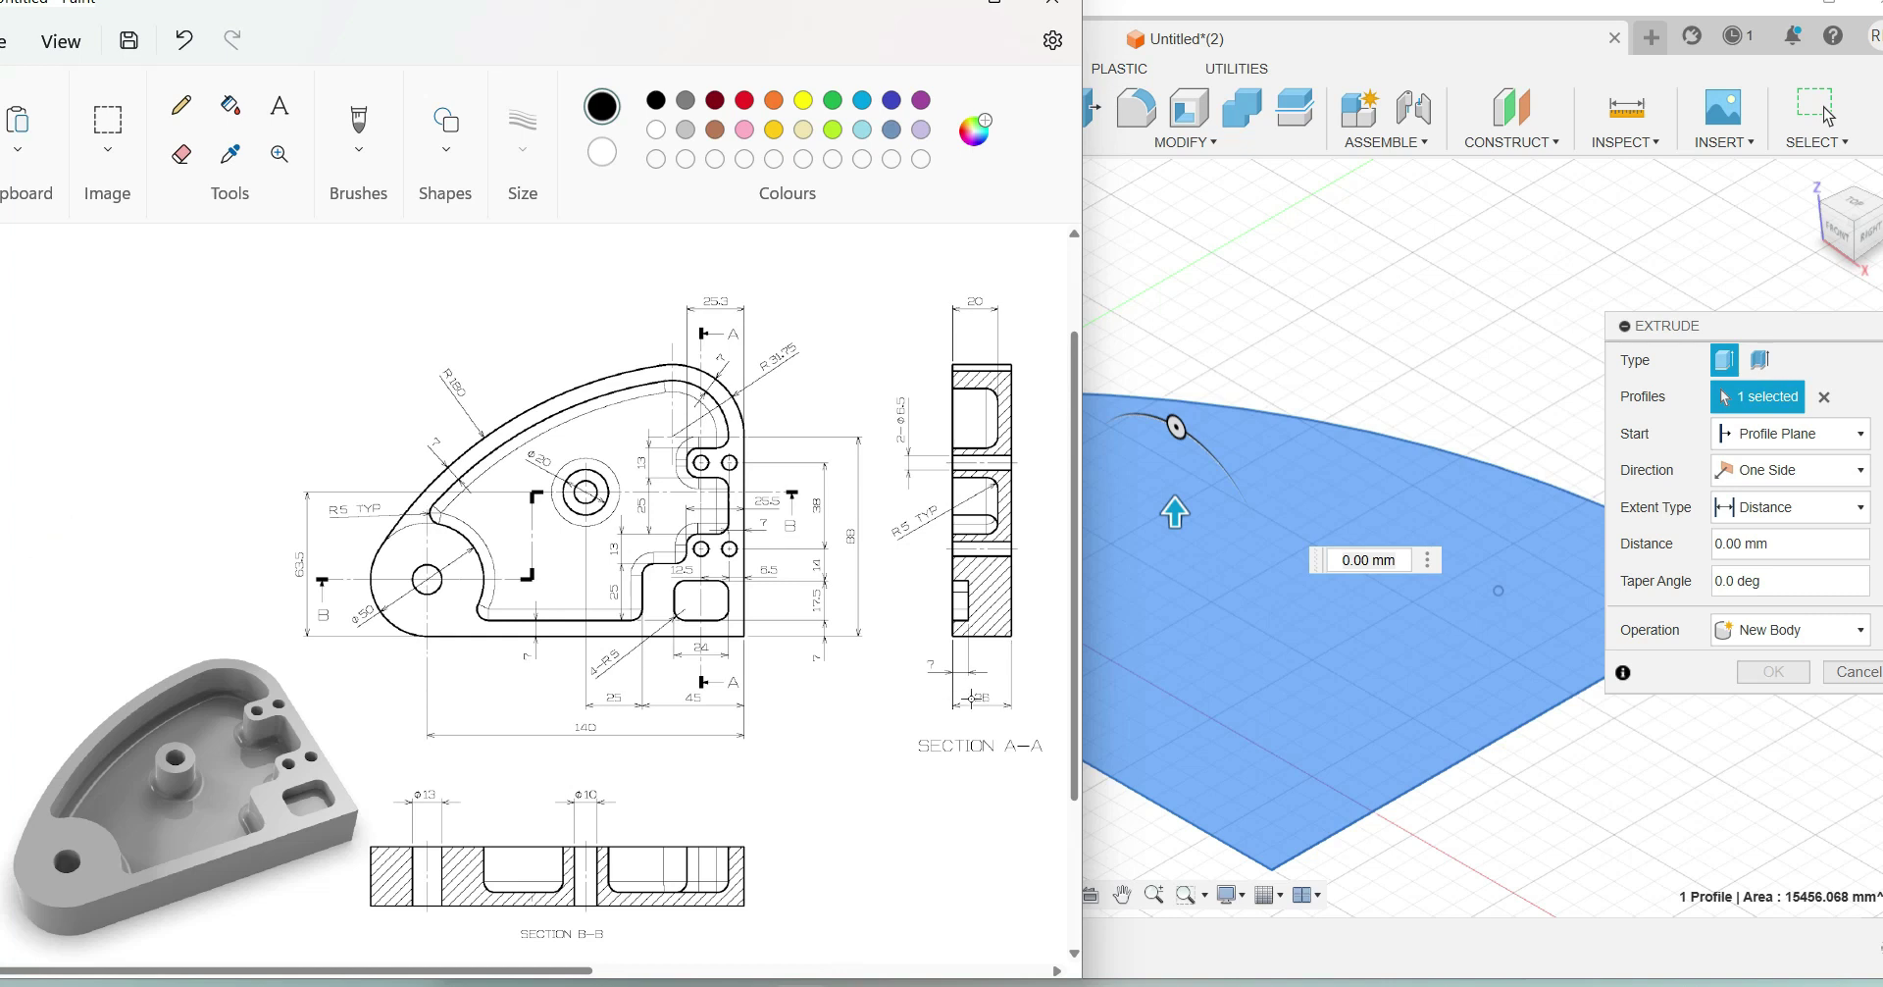
click(1190, 471)
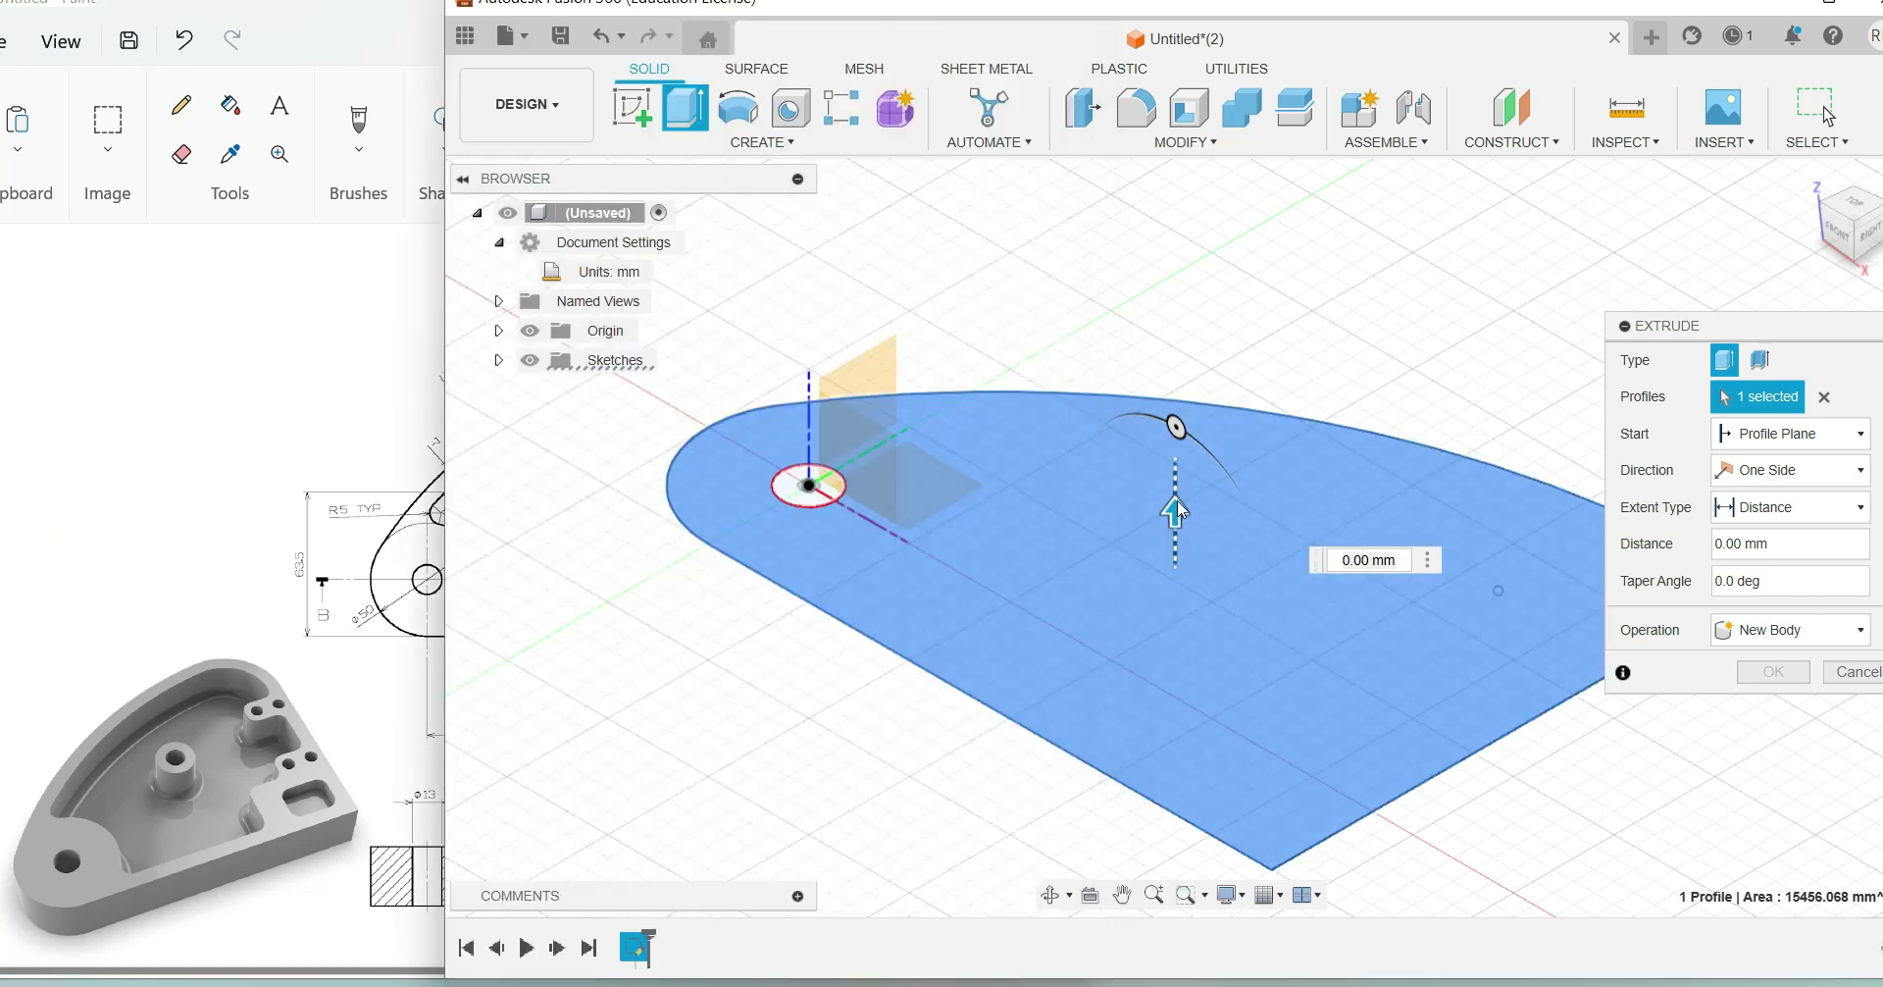
drag(1175, 510, 1182, 416)
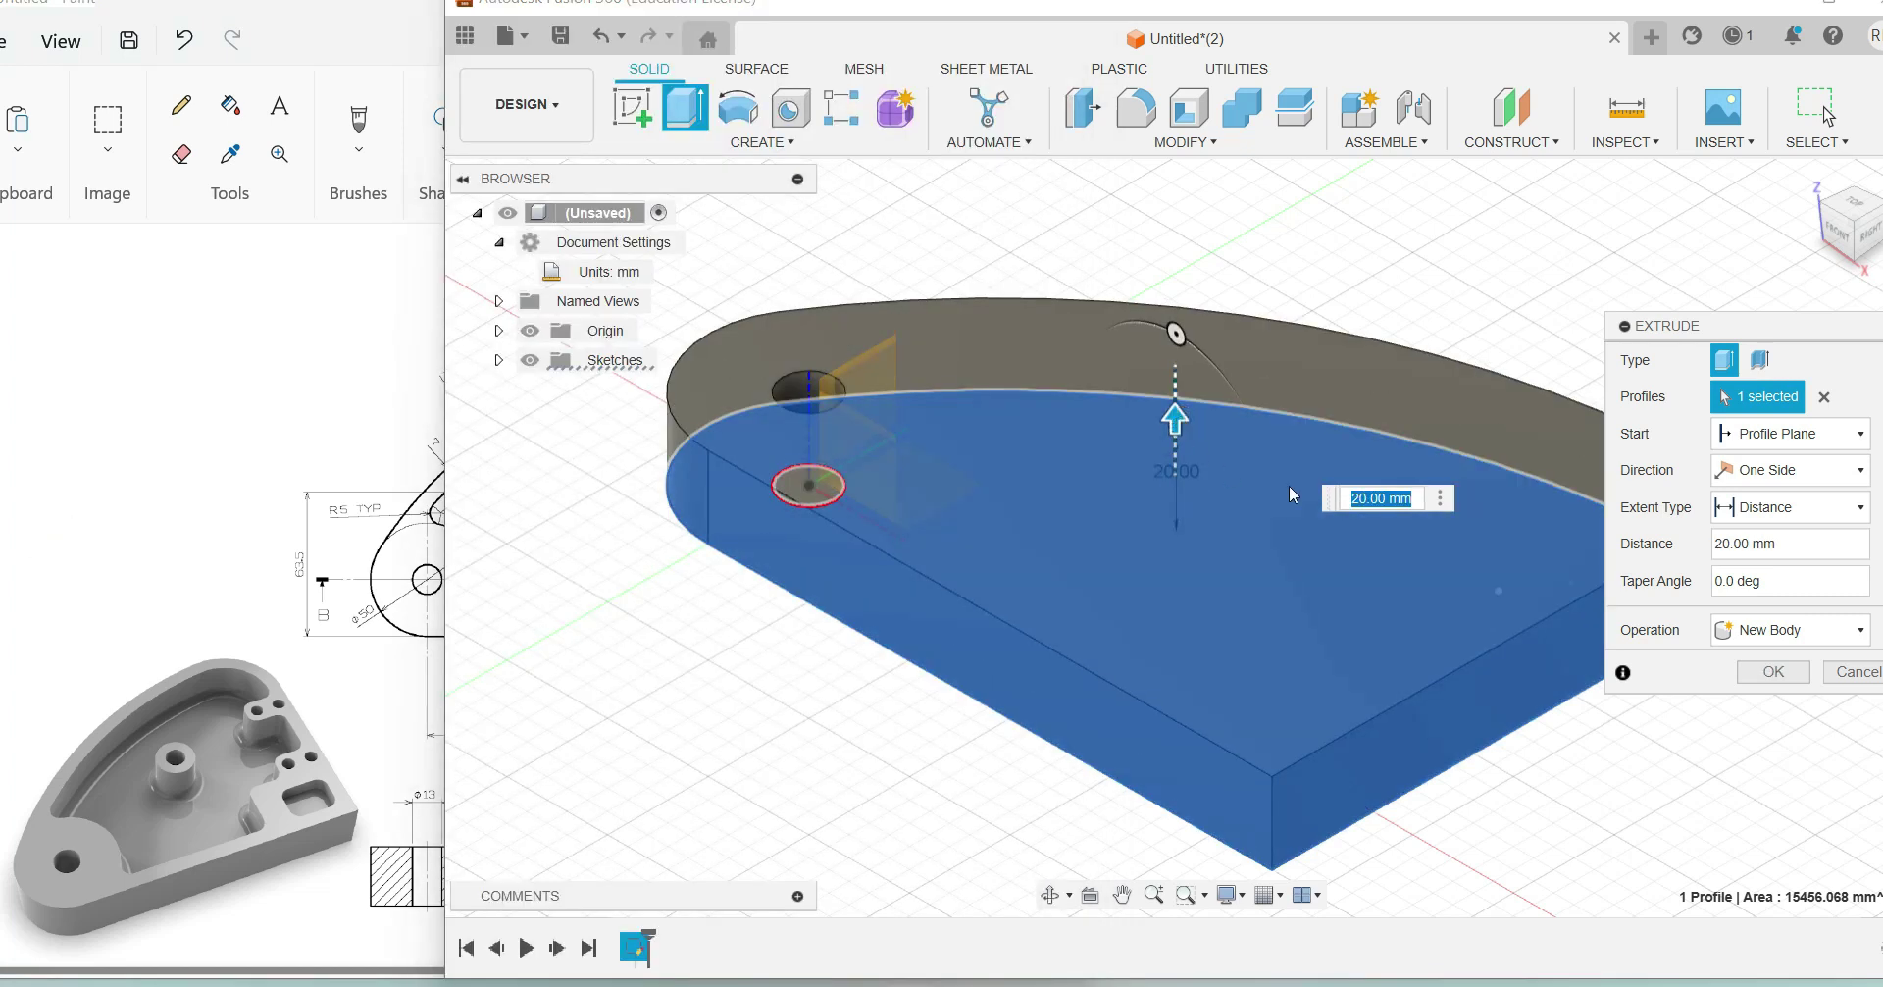
text(26)
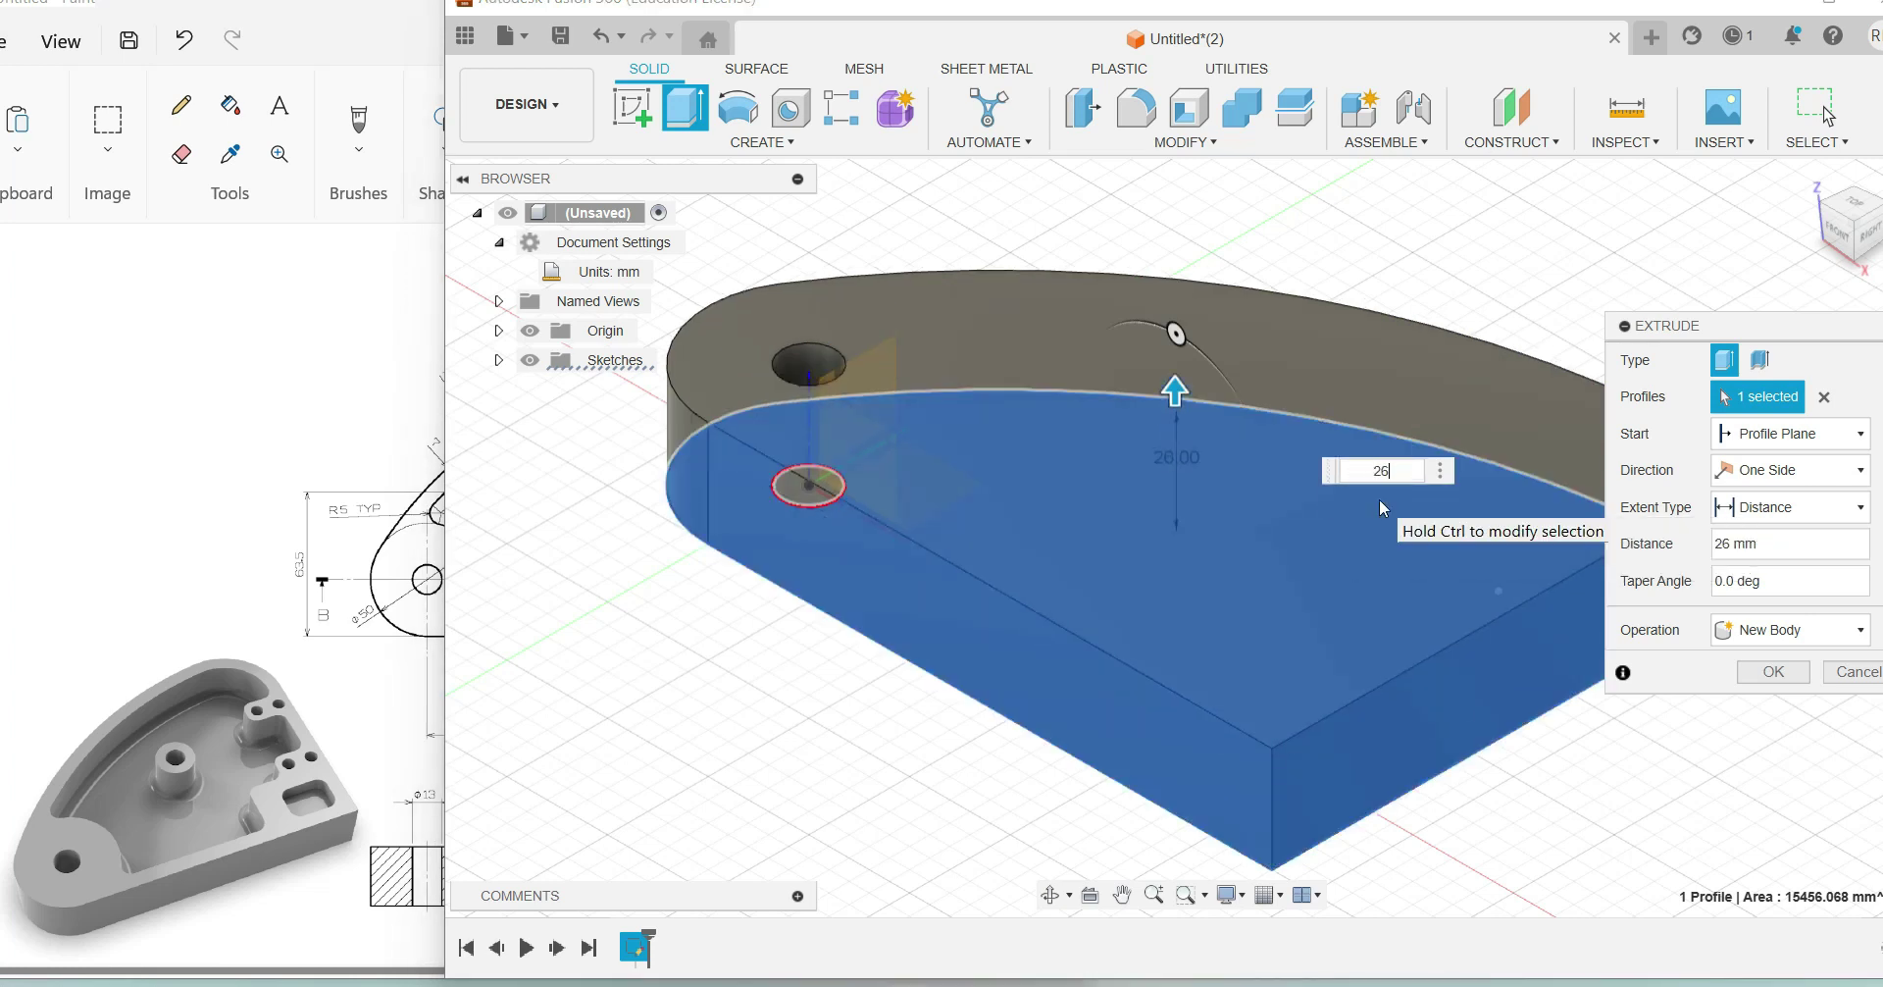
key(Return)
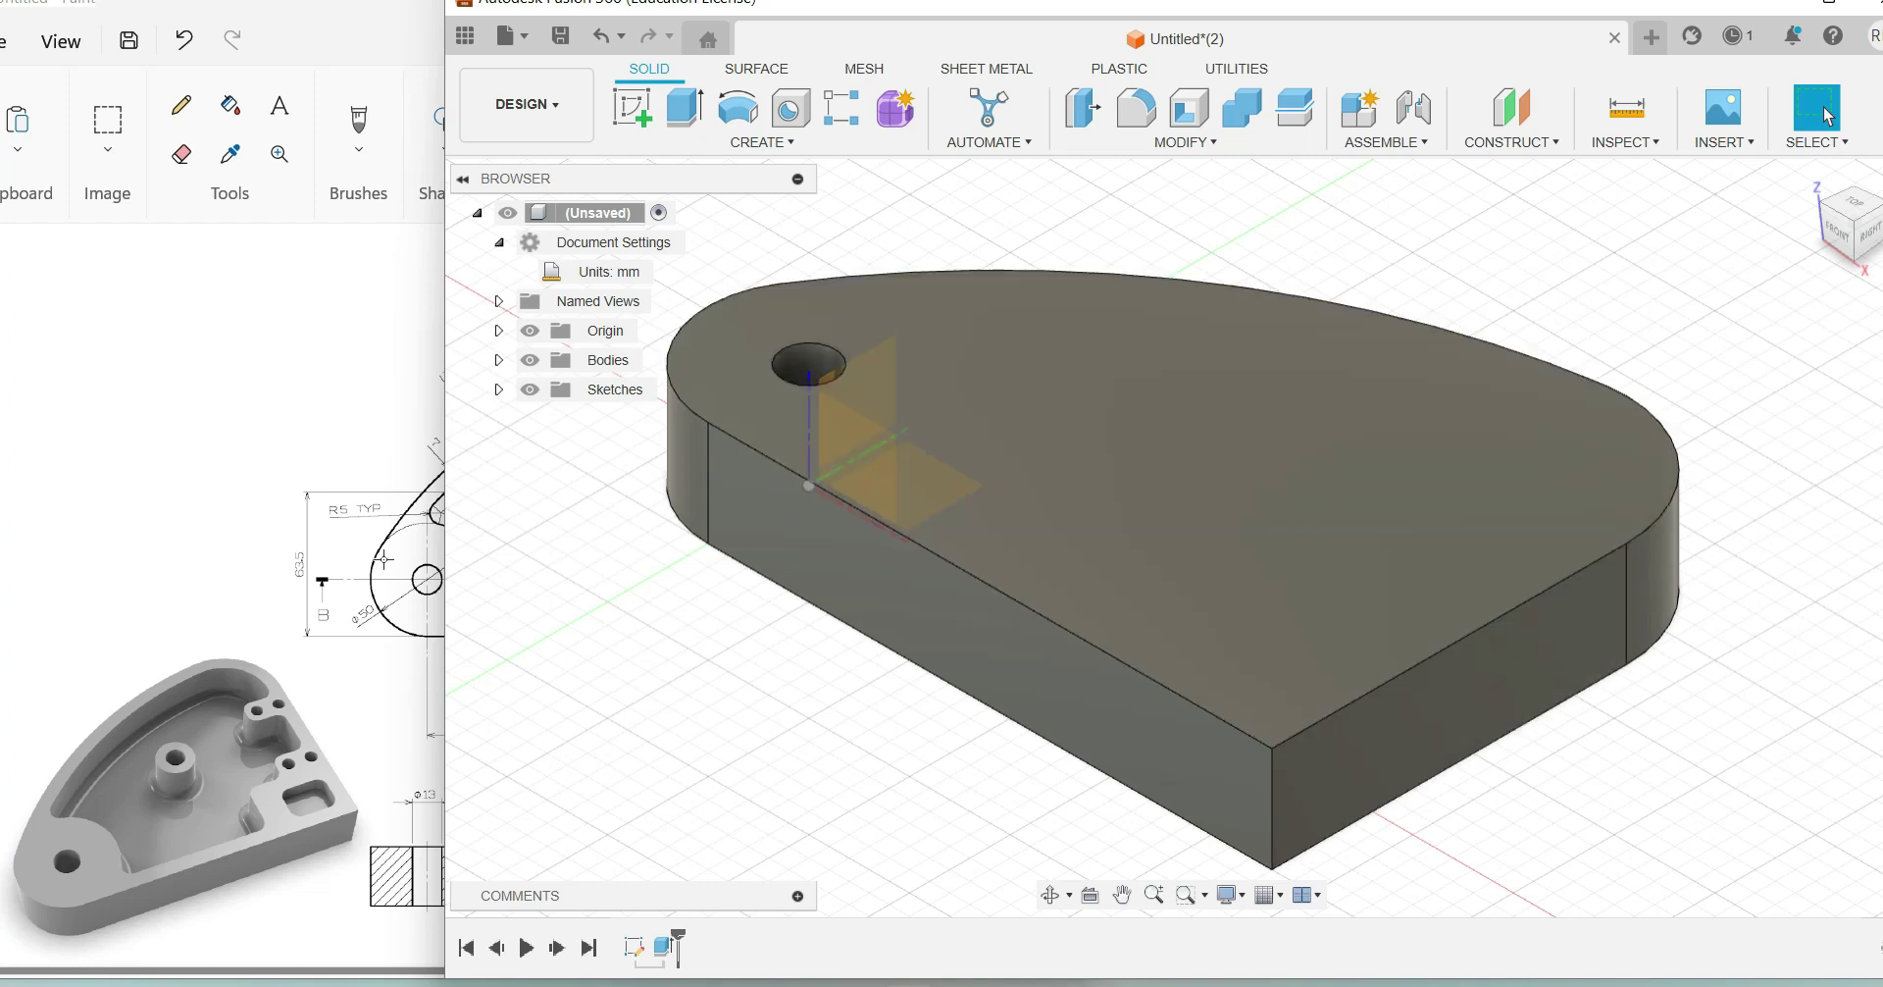
Step: Check the reference drawing and start a new sketch on the top face of the extruded body
click(181, 555)
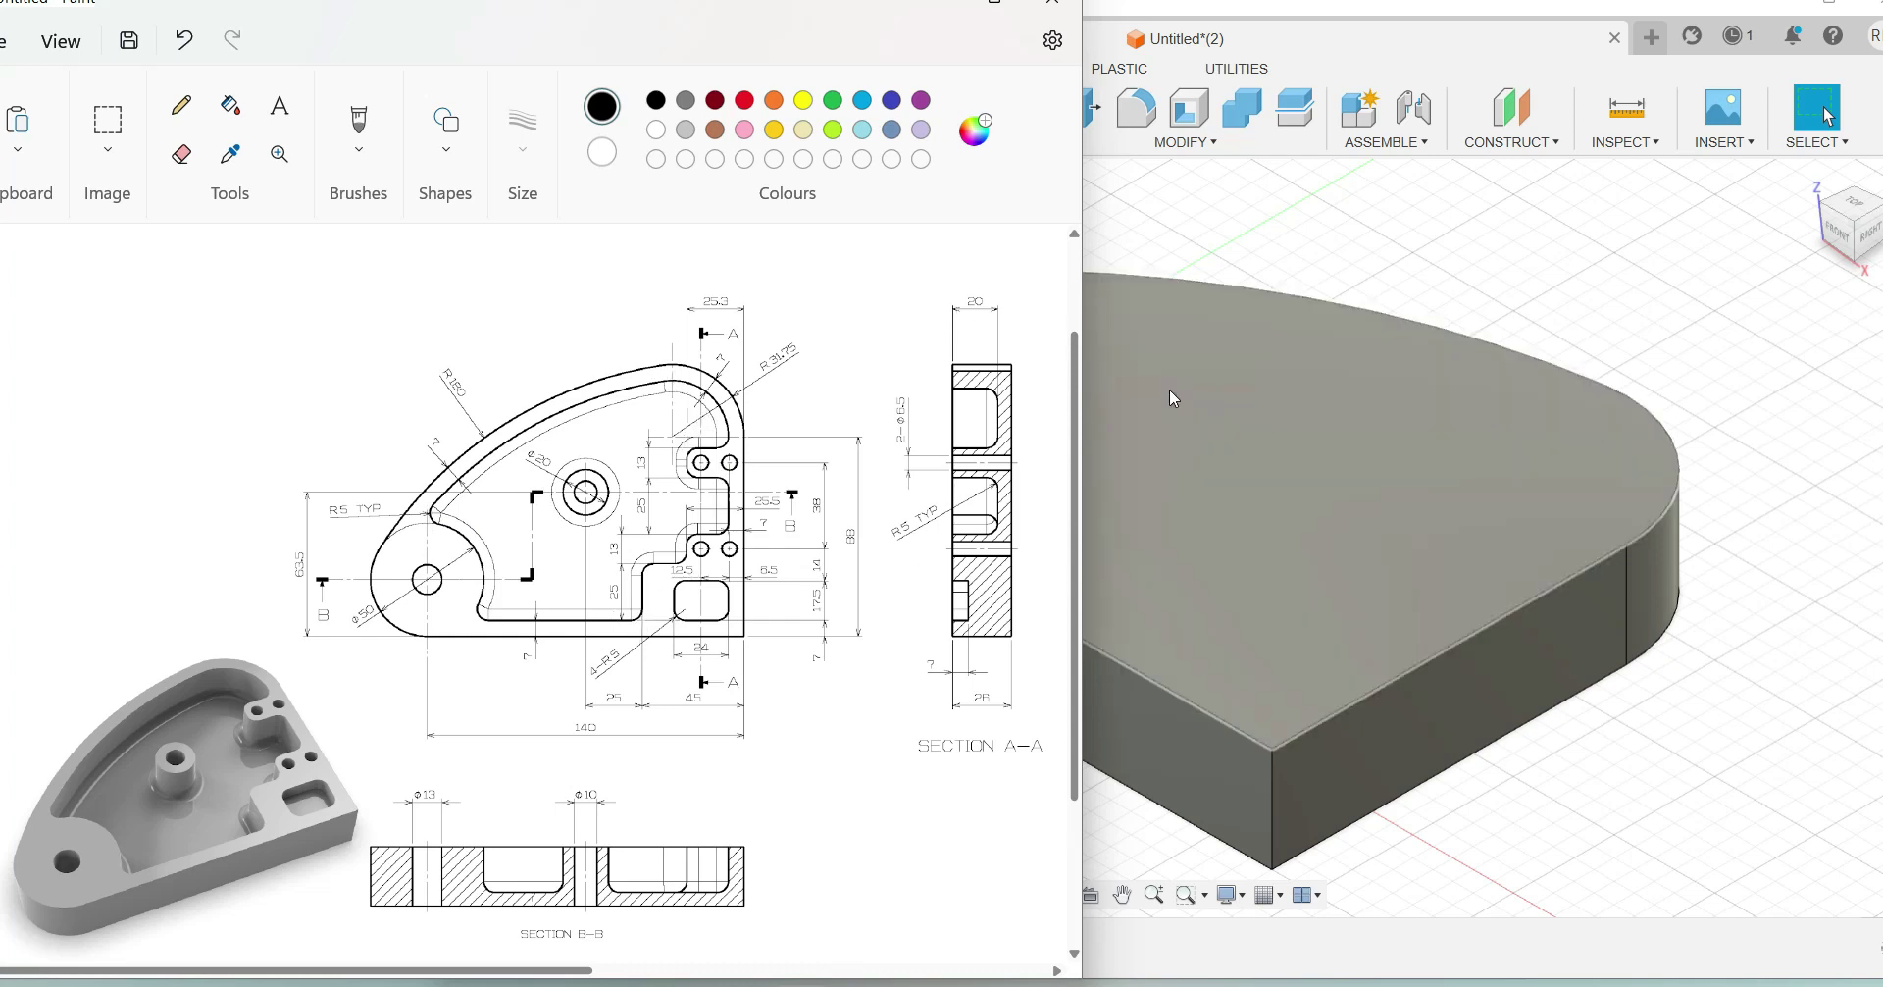
click(1331, 240)
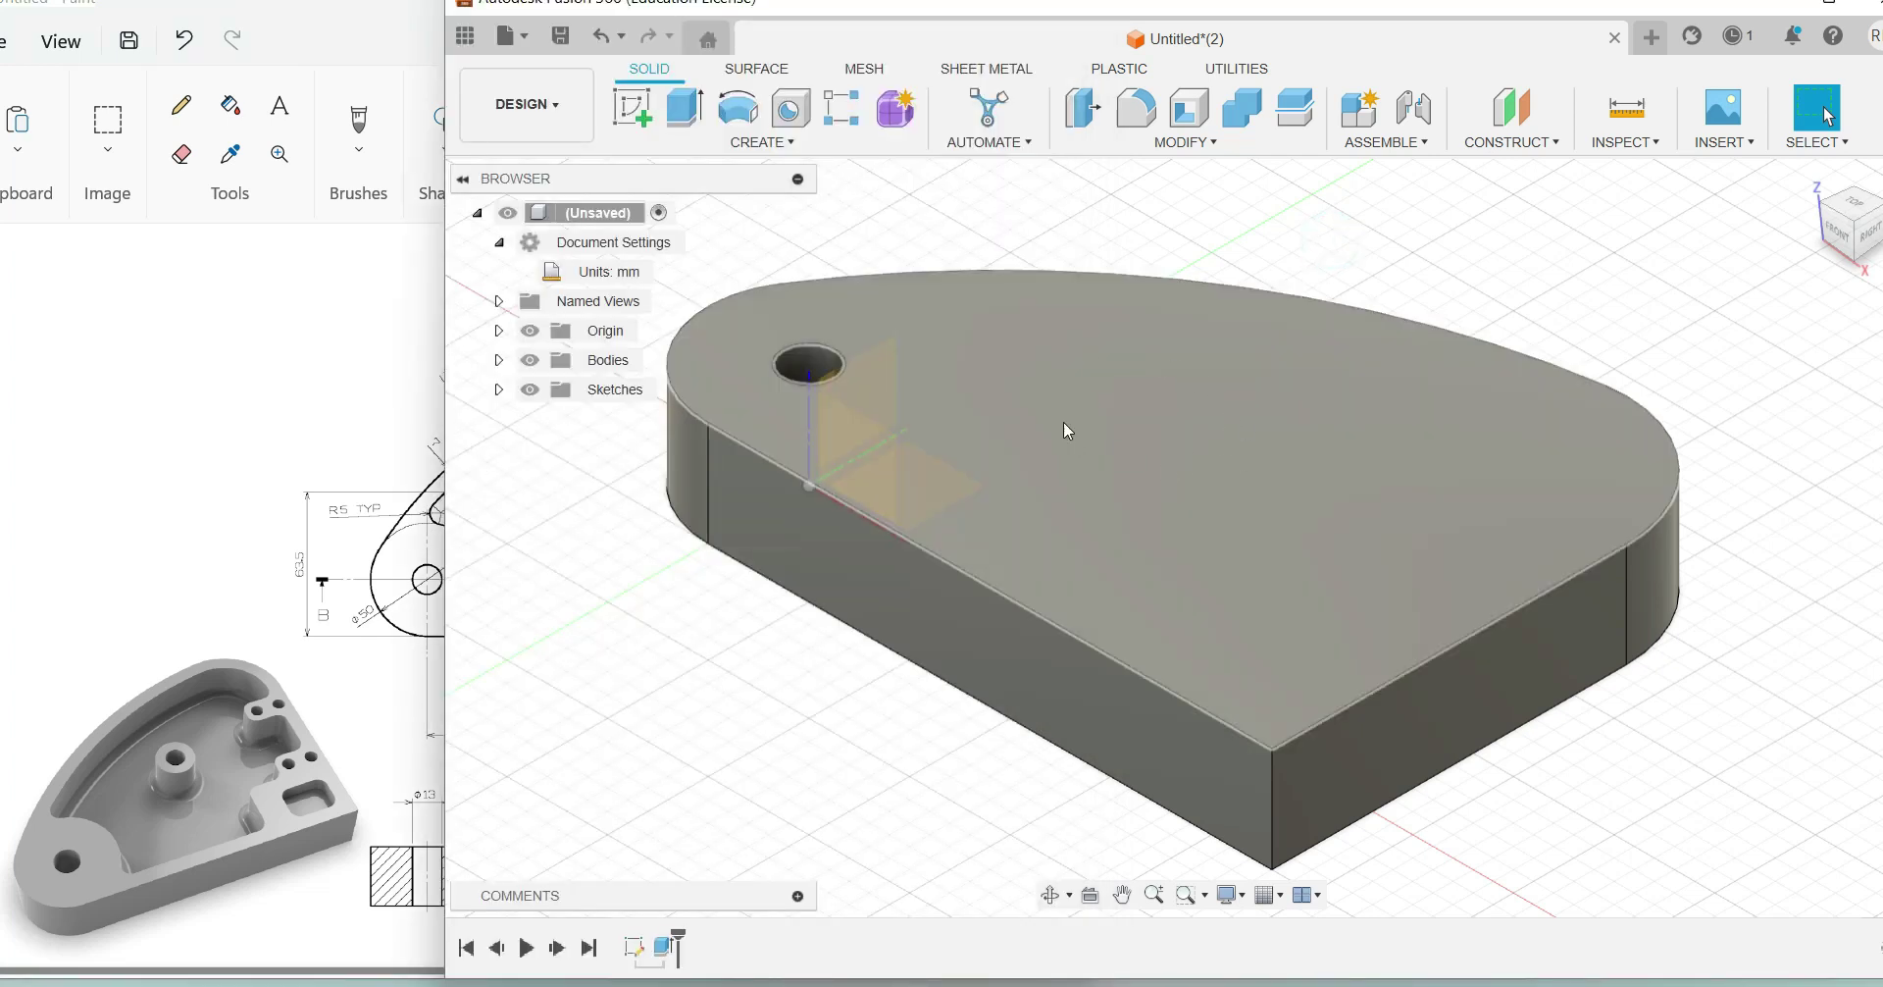
click(1207, 404)
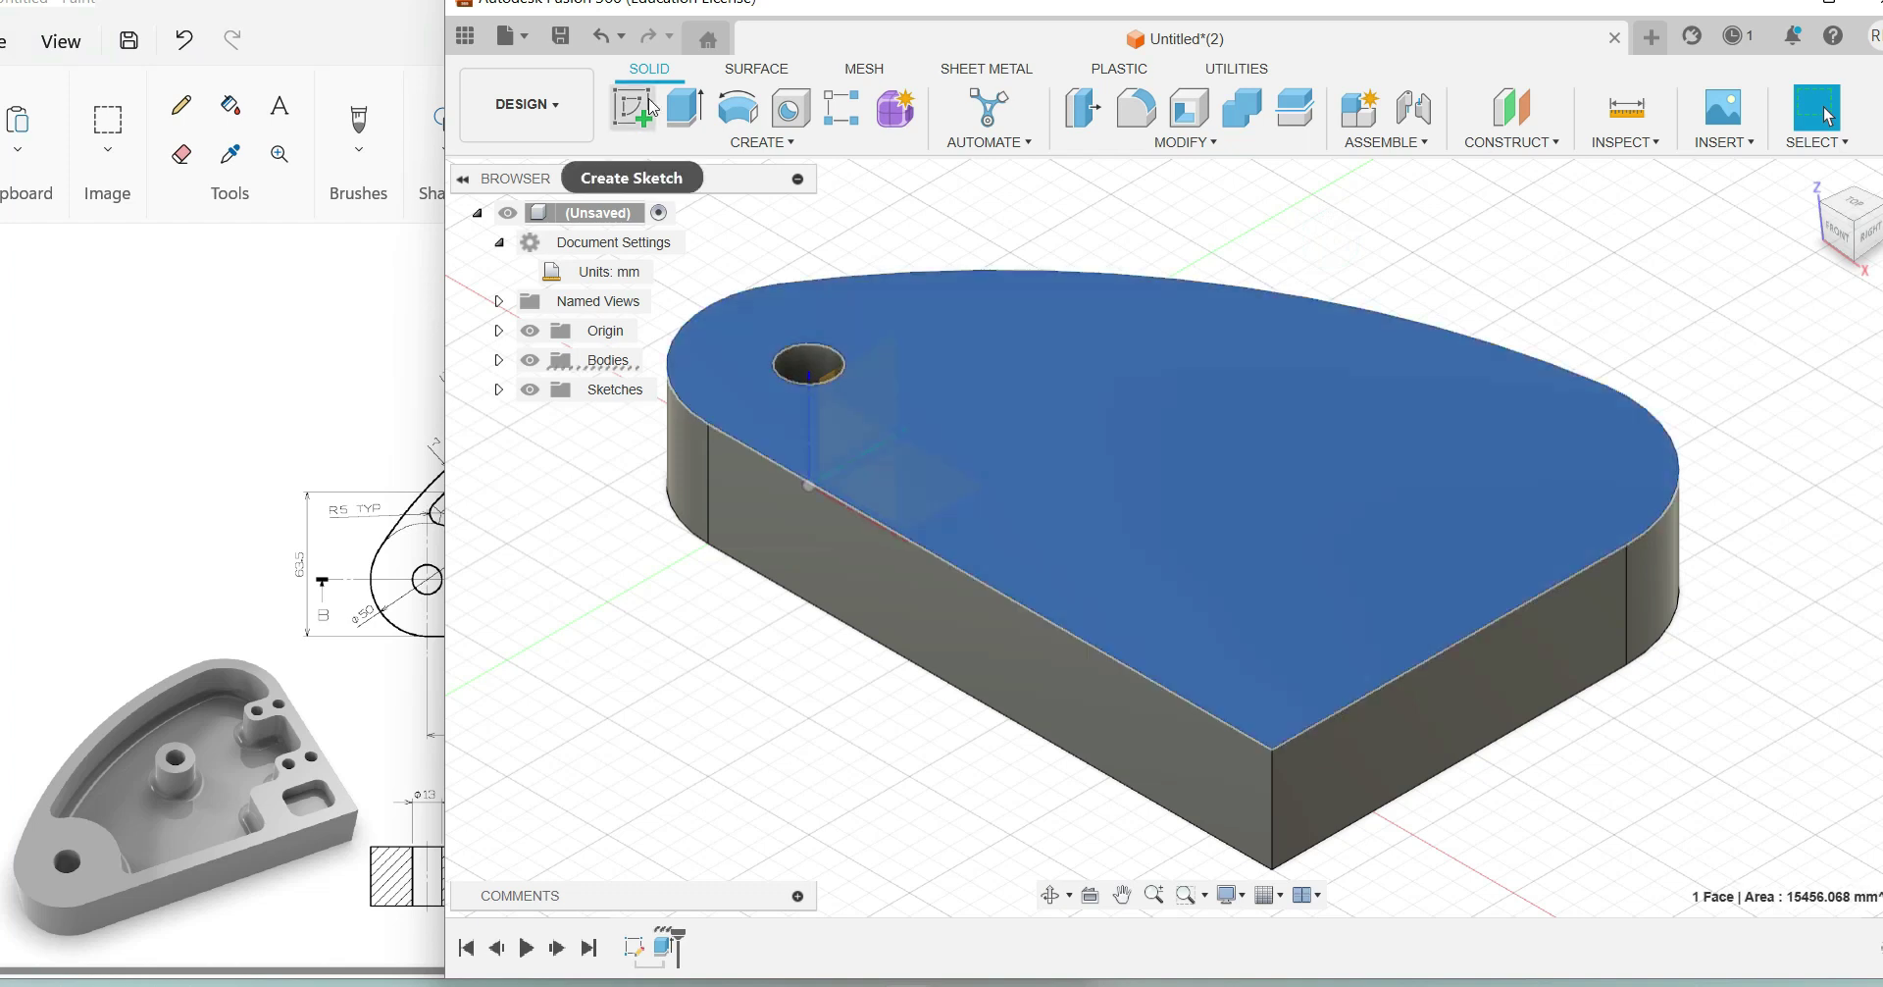
click(653, 107)
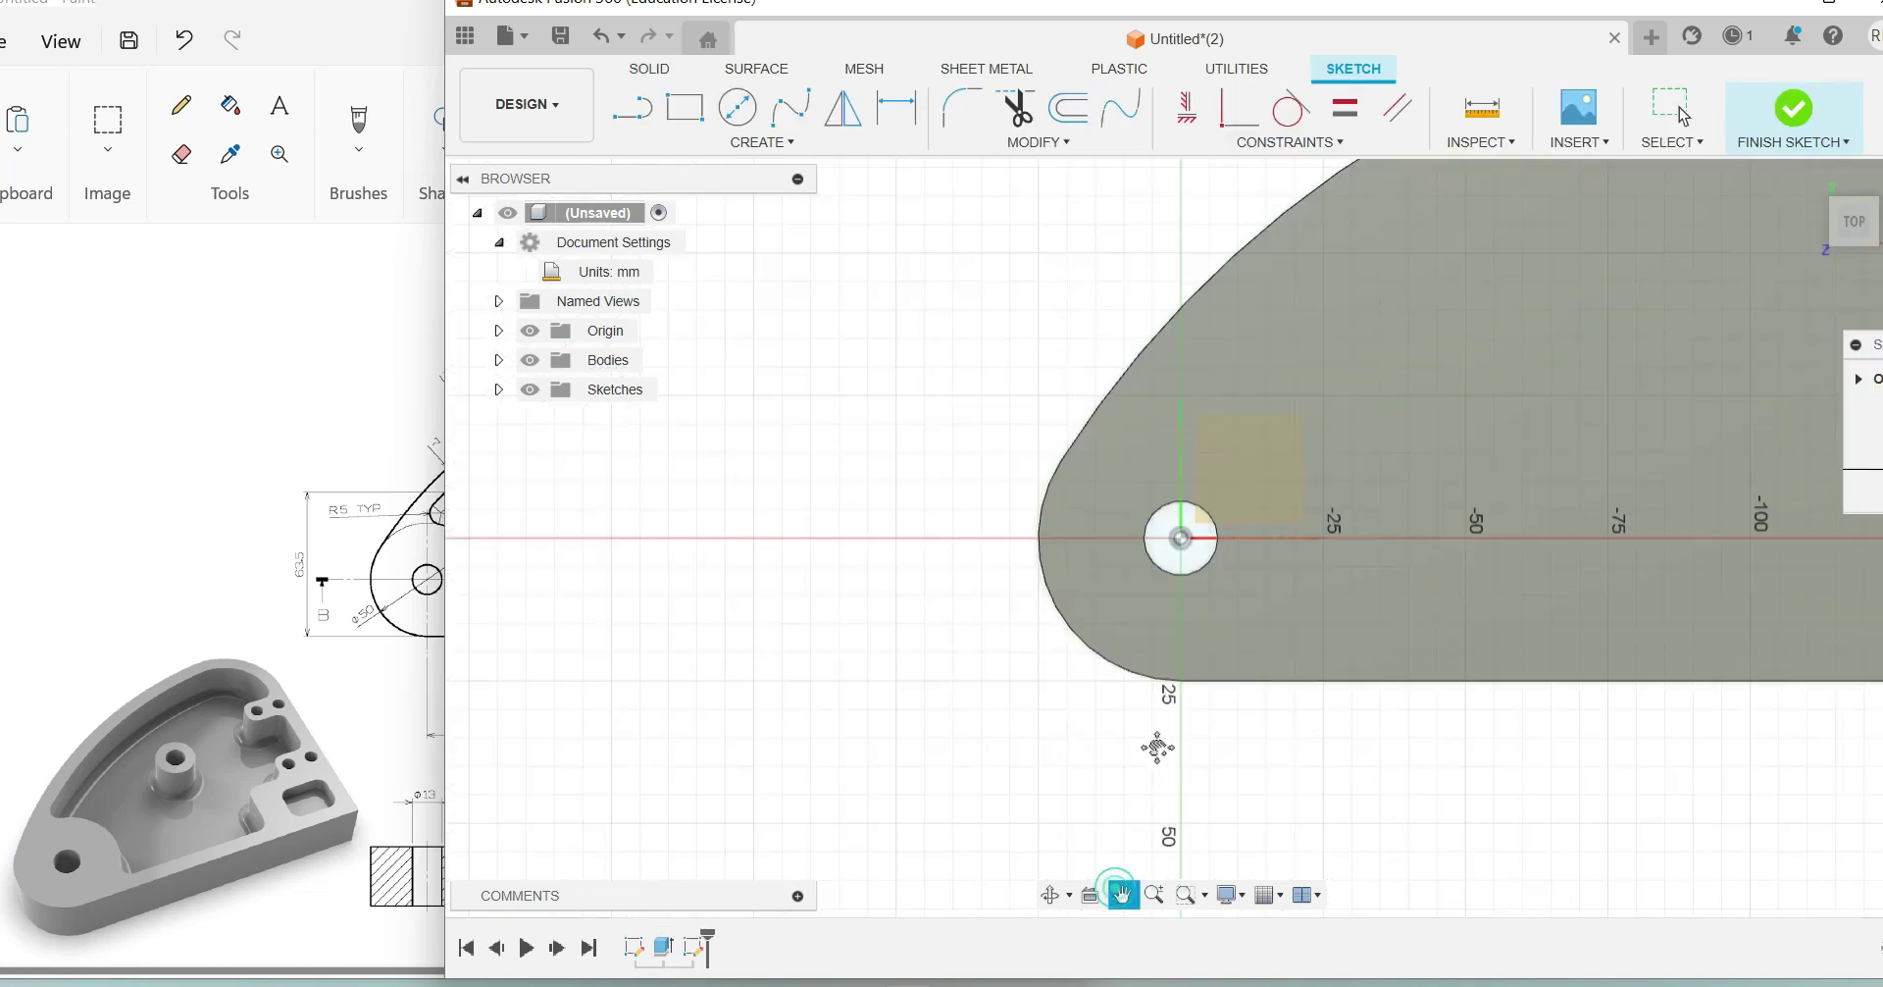
mouse_move(1562, 441)
mouse_down()
mouse_move(1068, 529)
mouse_move(1219, 555)
mouse_move(1179, 581)
mouse_up()
scroll(1152, 639, down, 2)
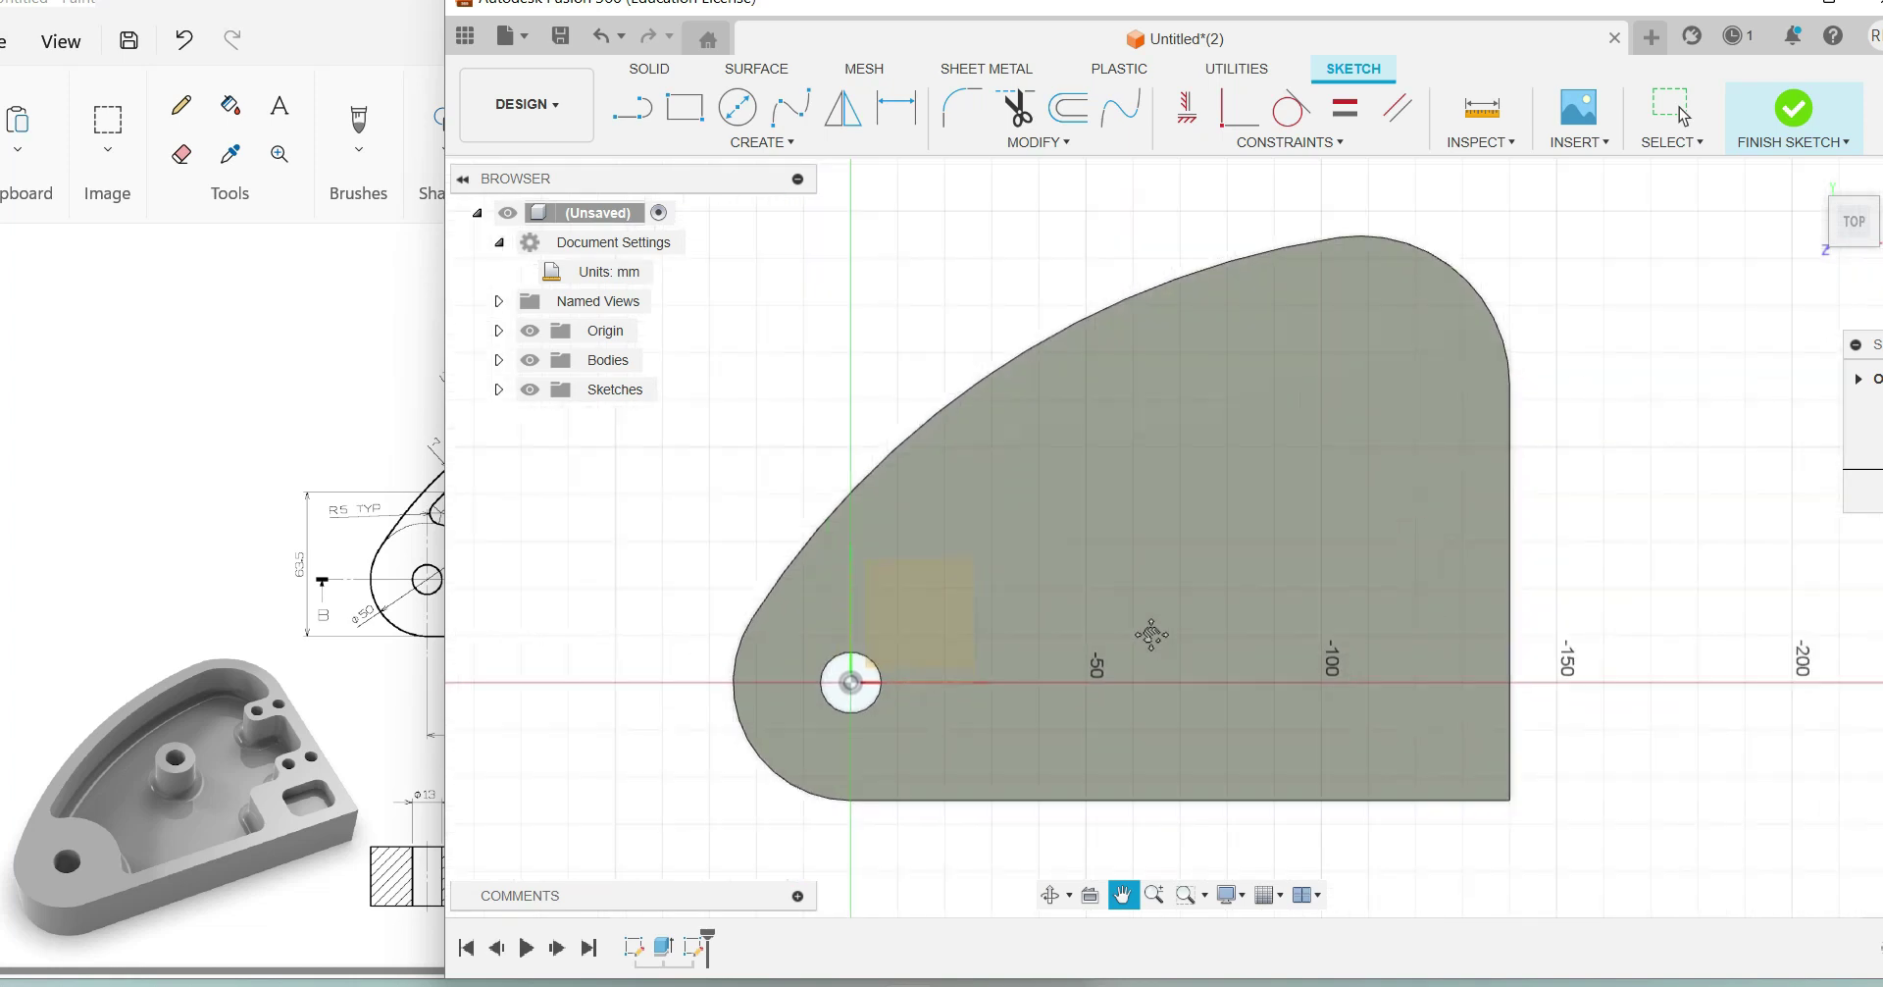
scroll(1149, 639, up, 1)
key(Escape)
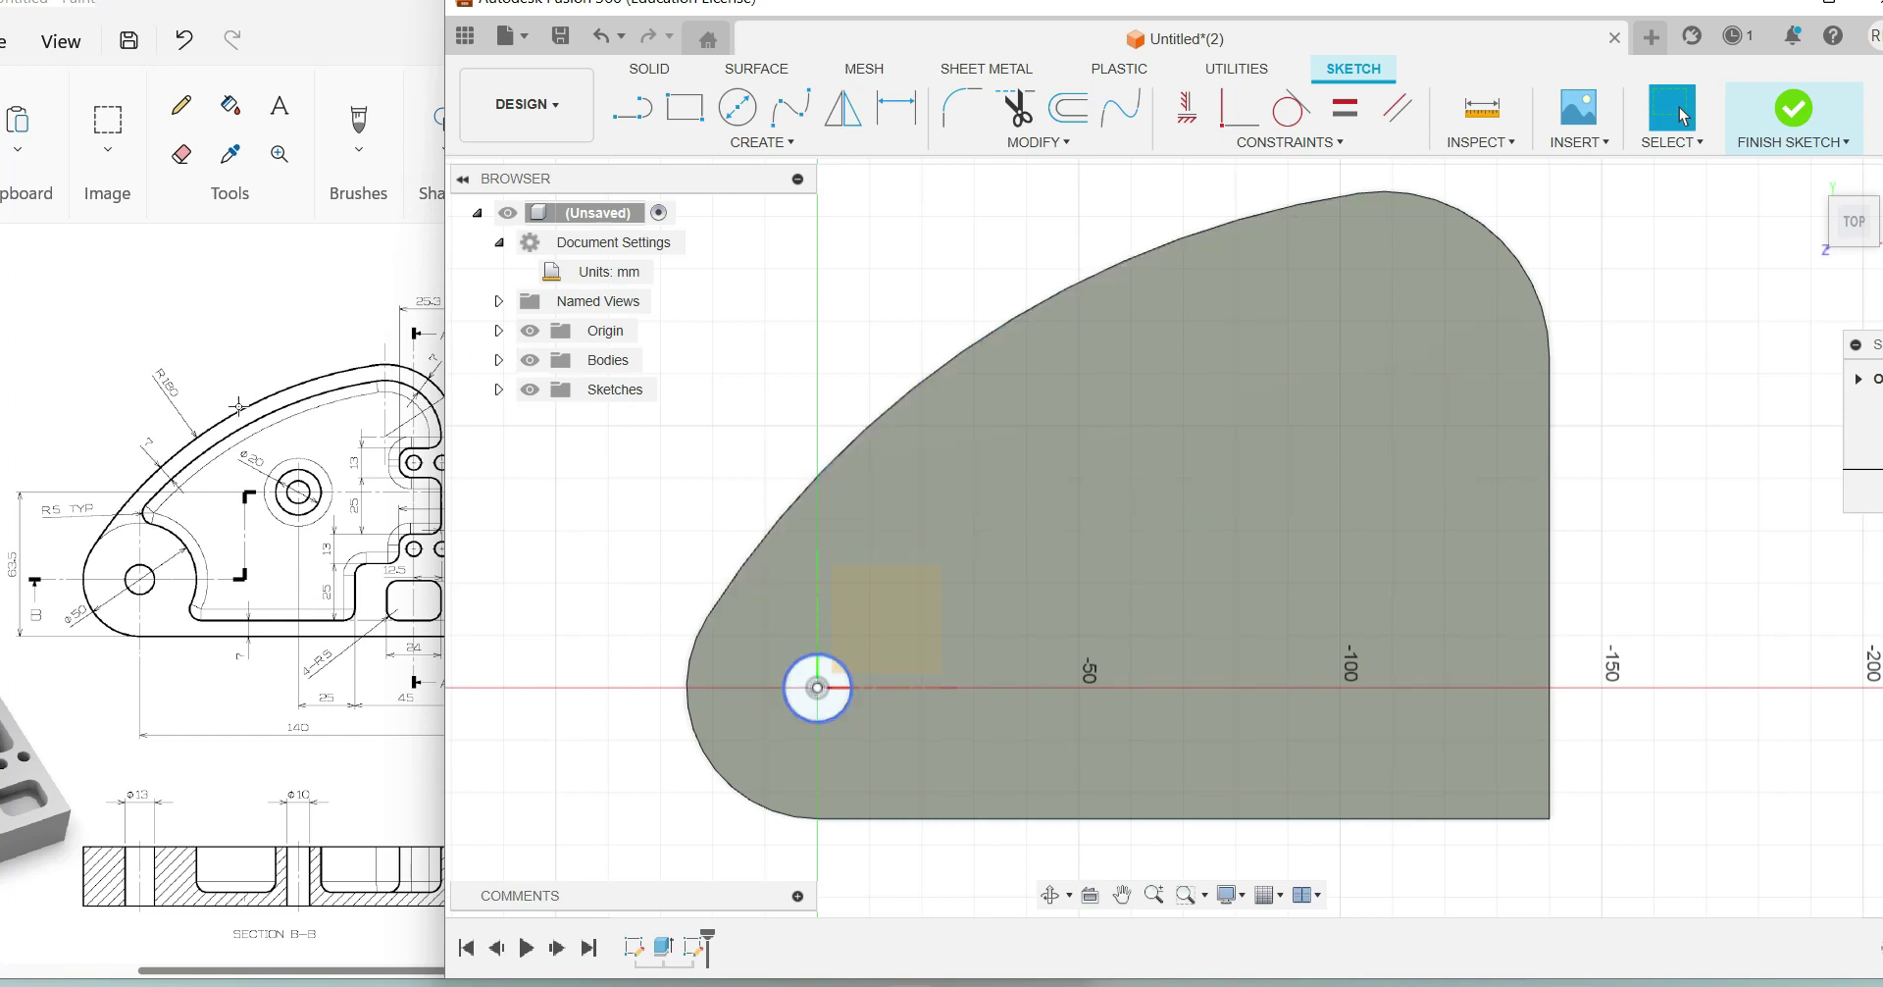
Step: Offset the top face's chained outer outline inward by 7 mm, using an offset position of -7 mm
click(1070, 144)
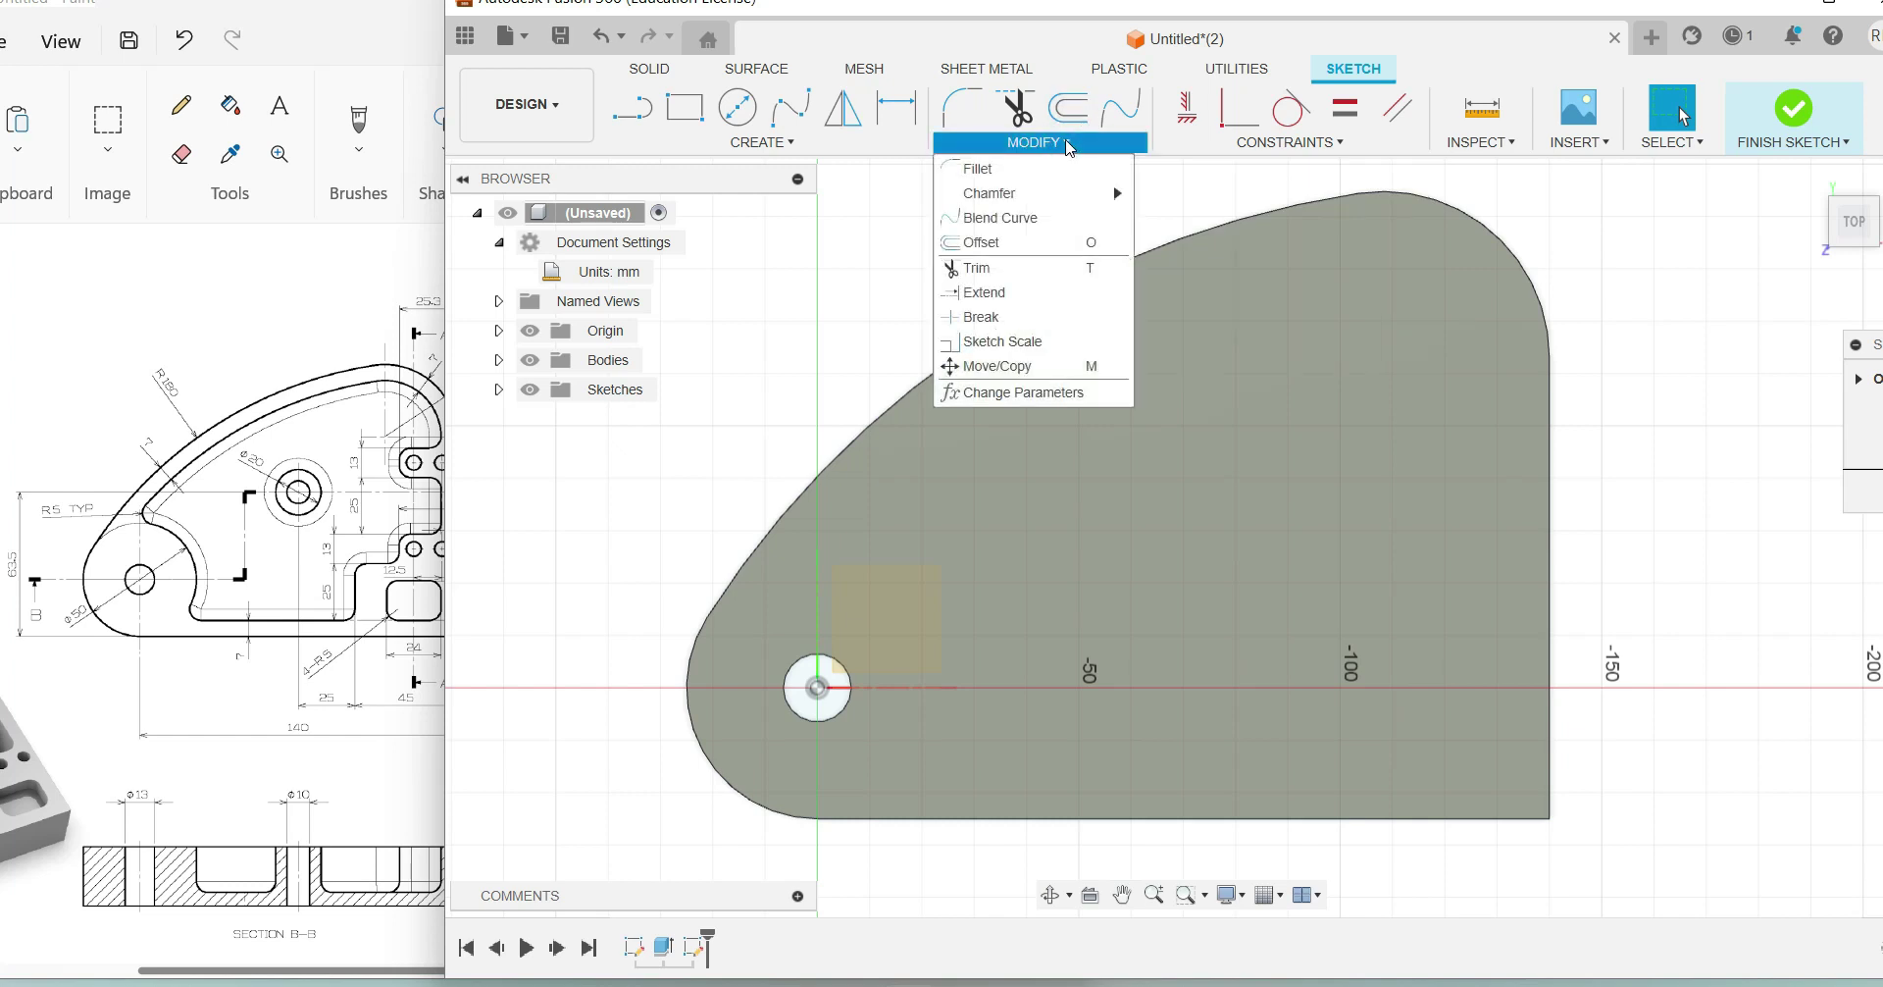
click(1042, 245)
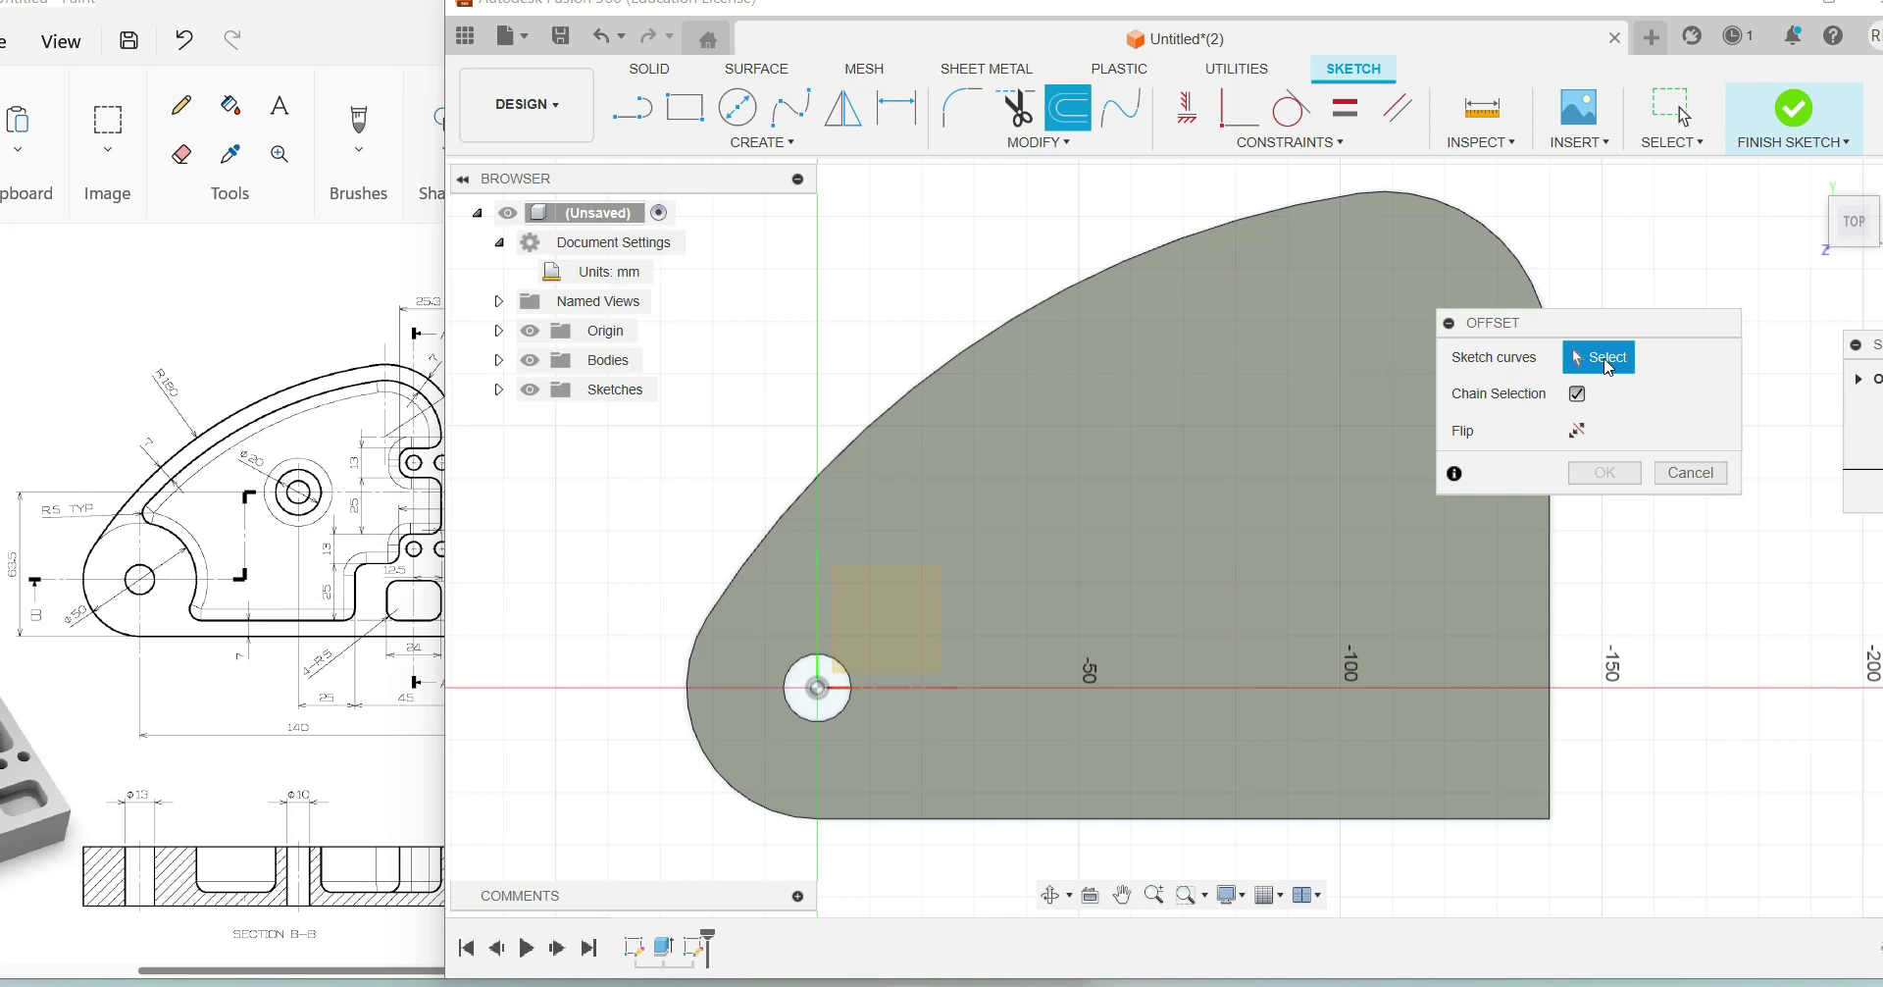
click(1014, 315)
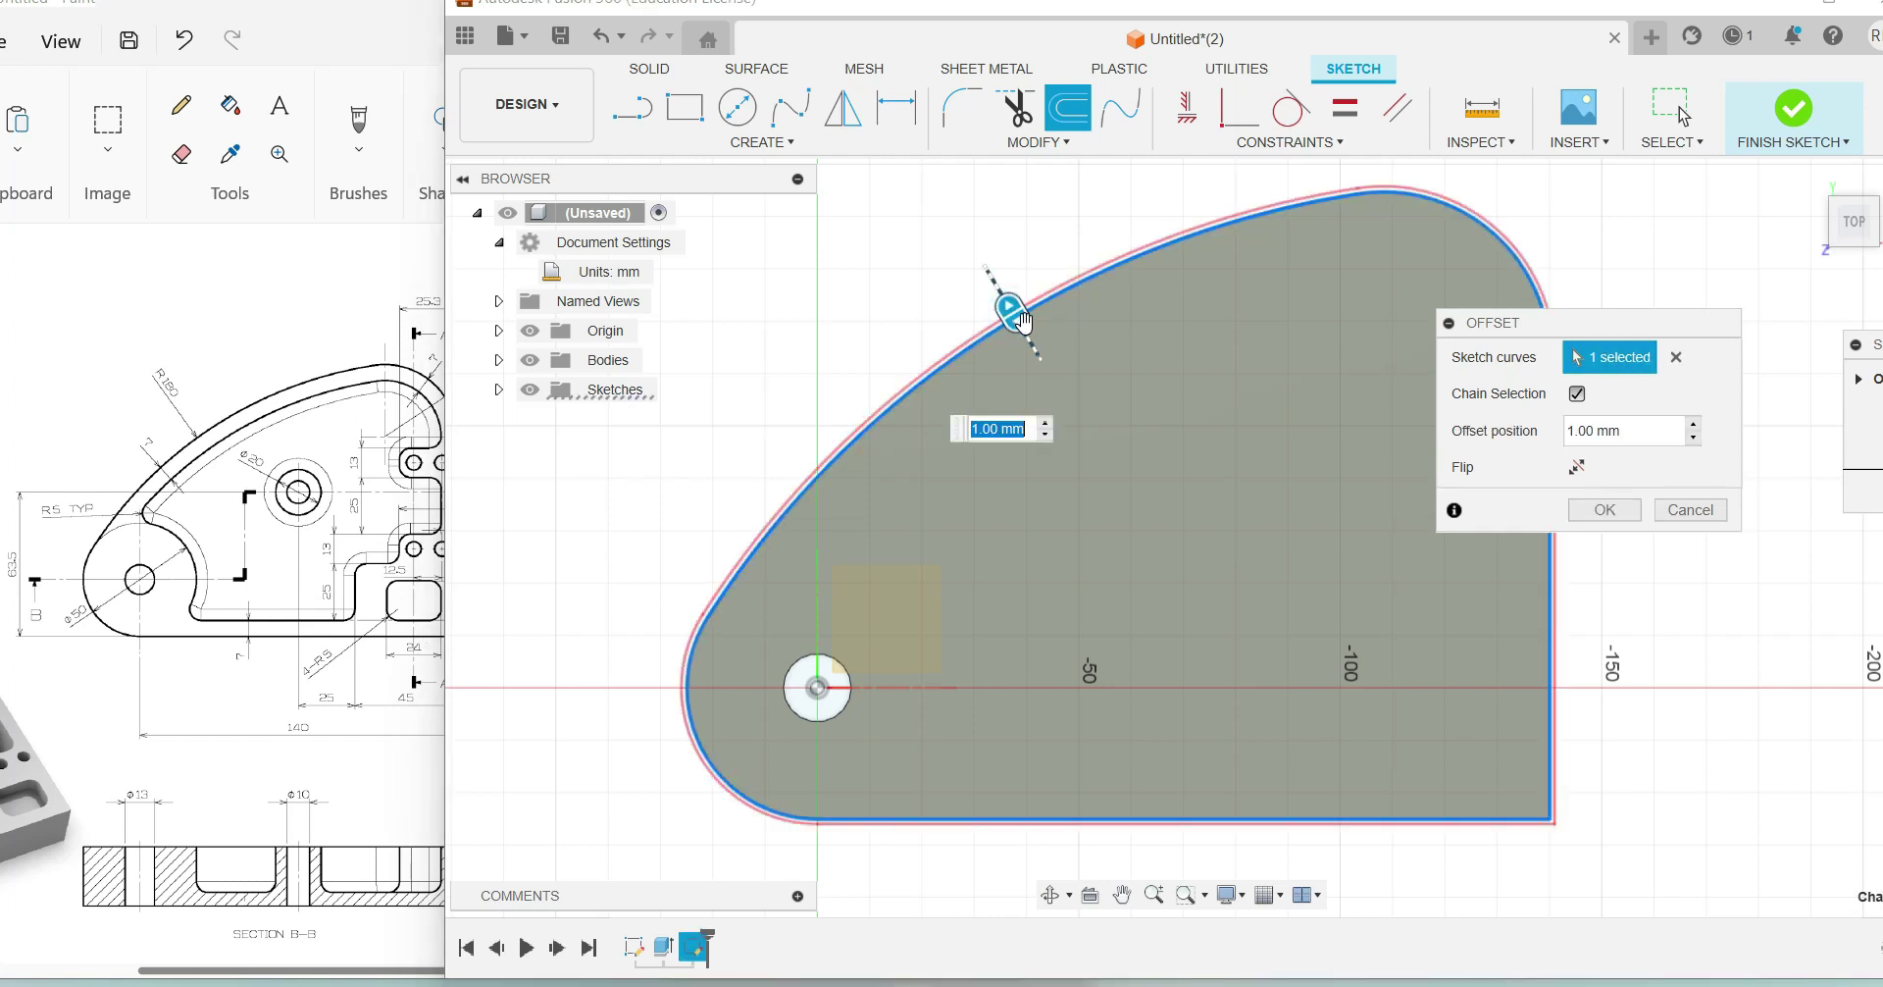
drag(1020, 318, 1016, 376)
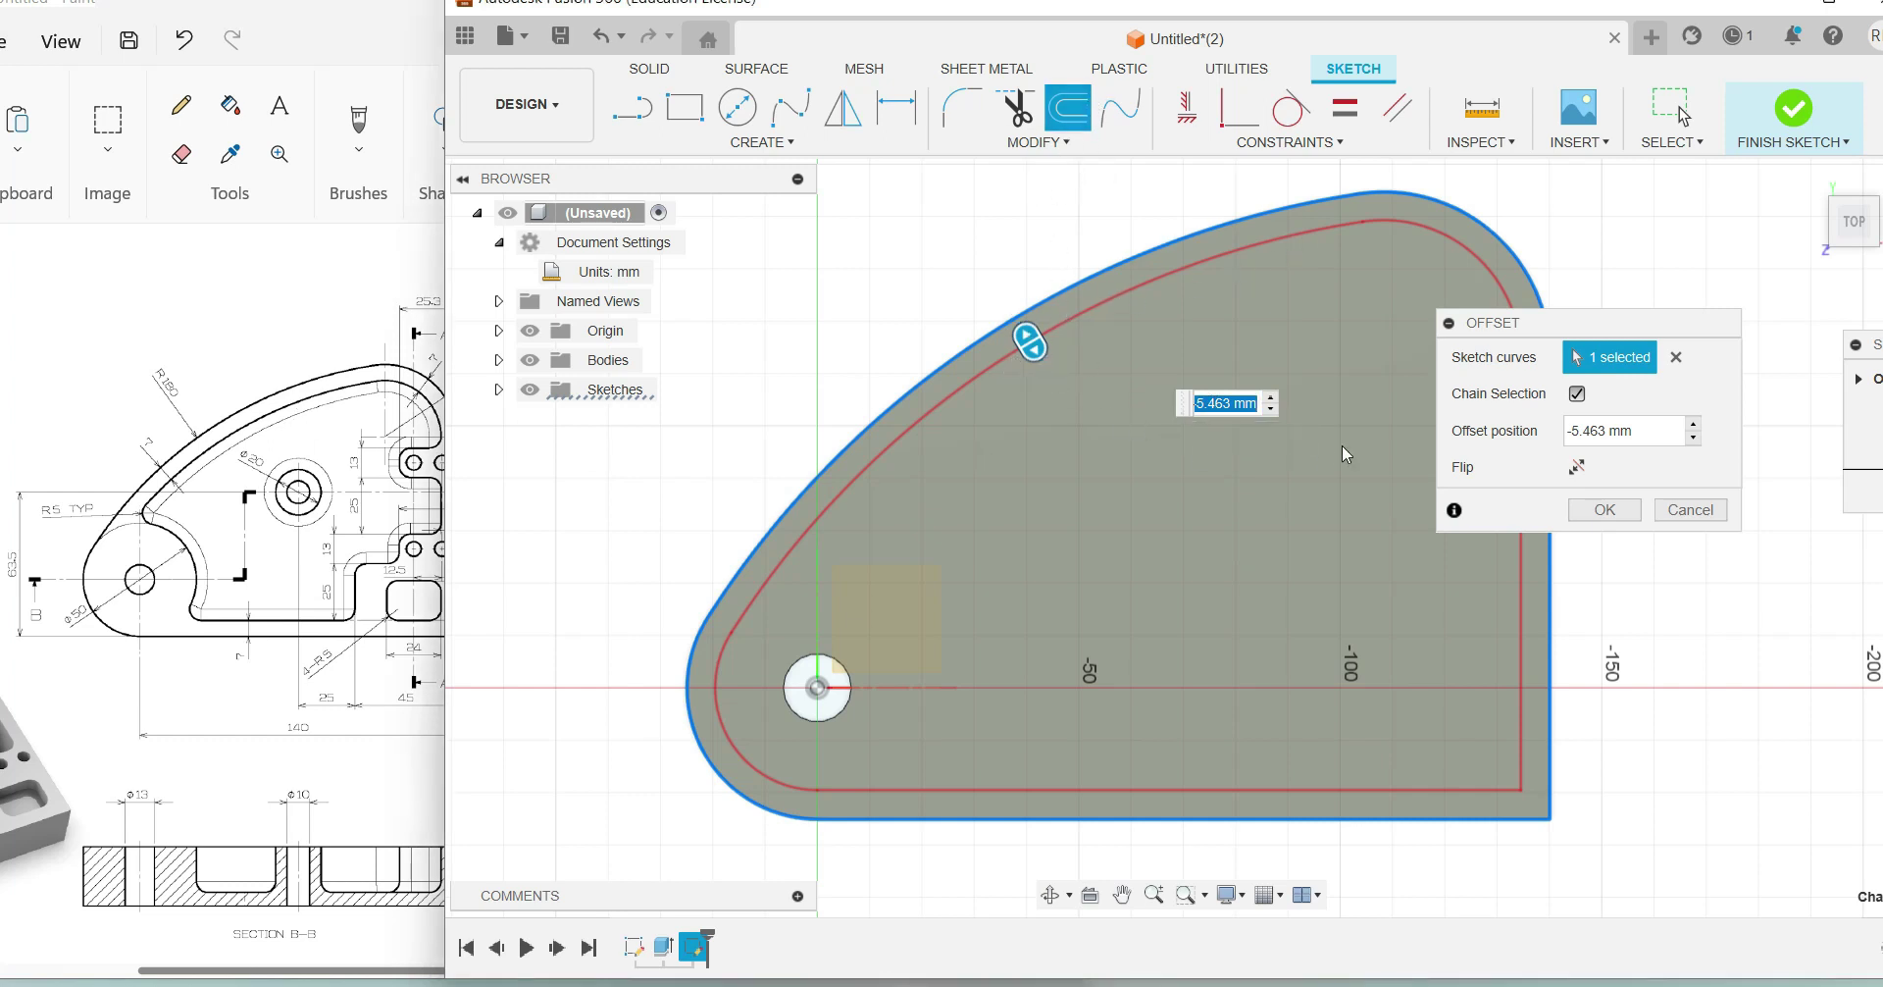
text(7)
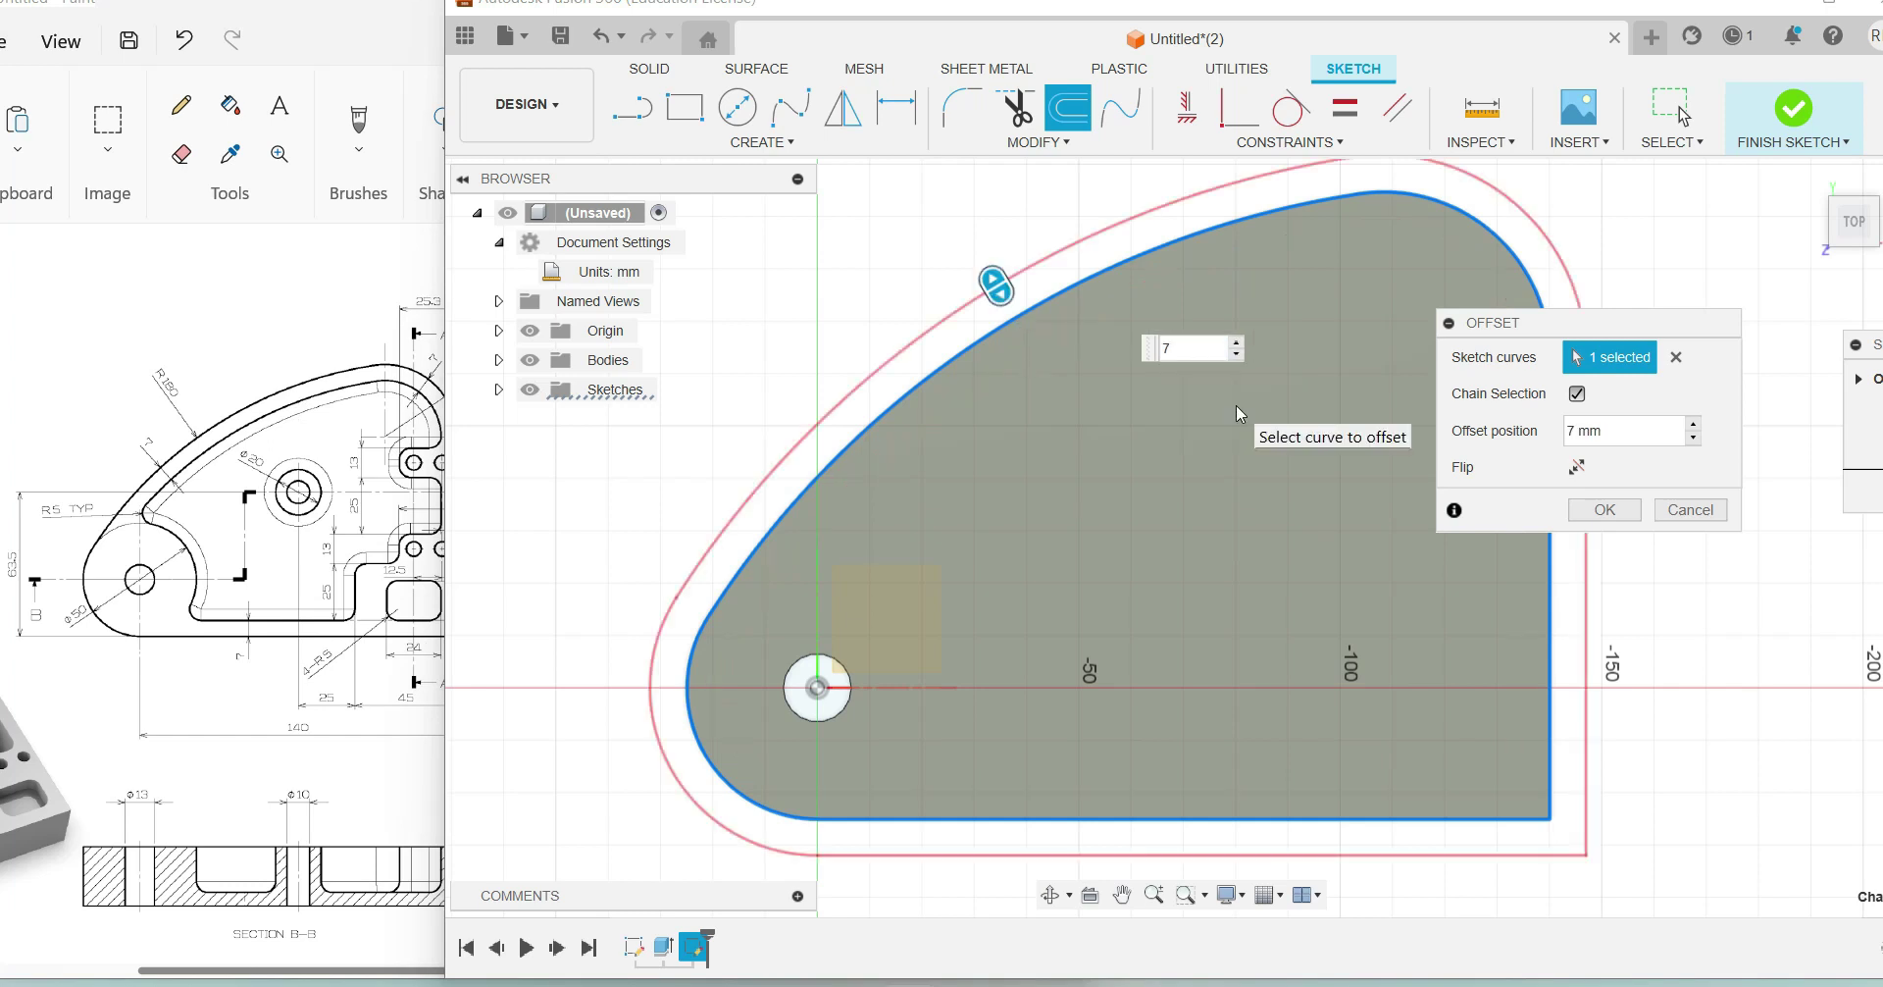
text(-)
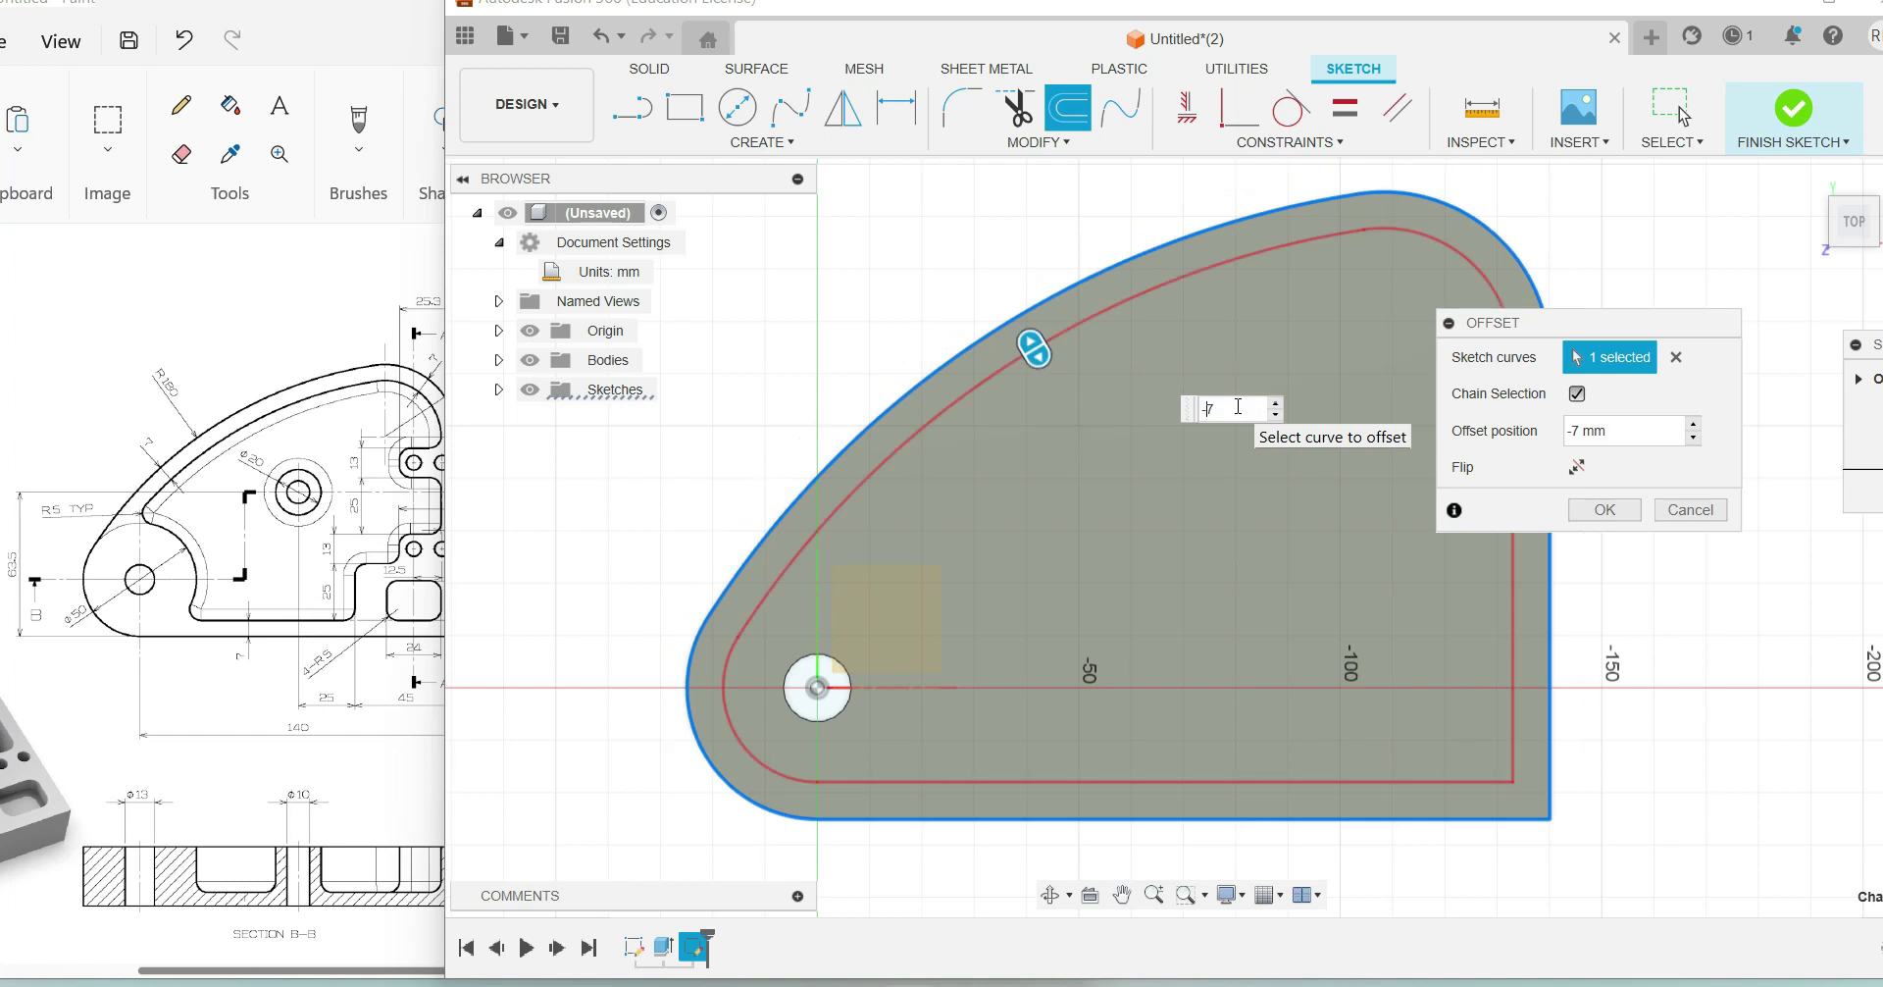
click(1582, 510)
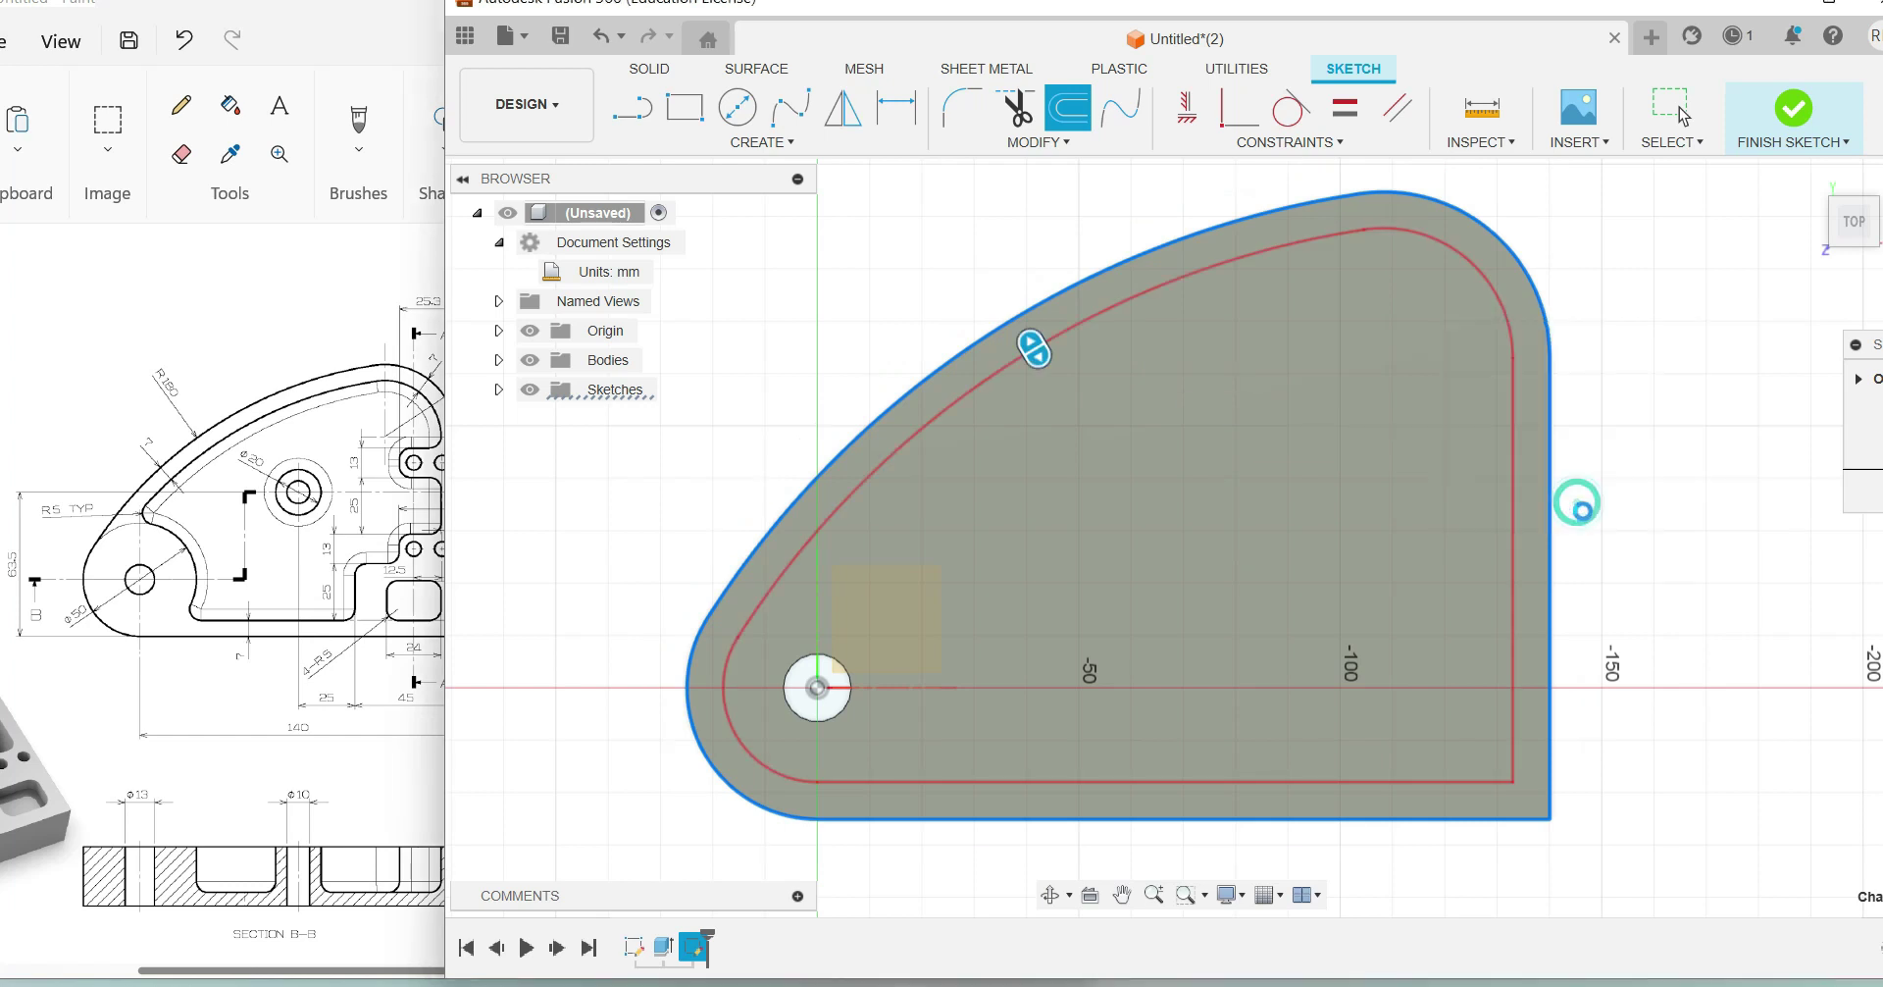
click(1680, 112)
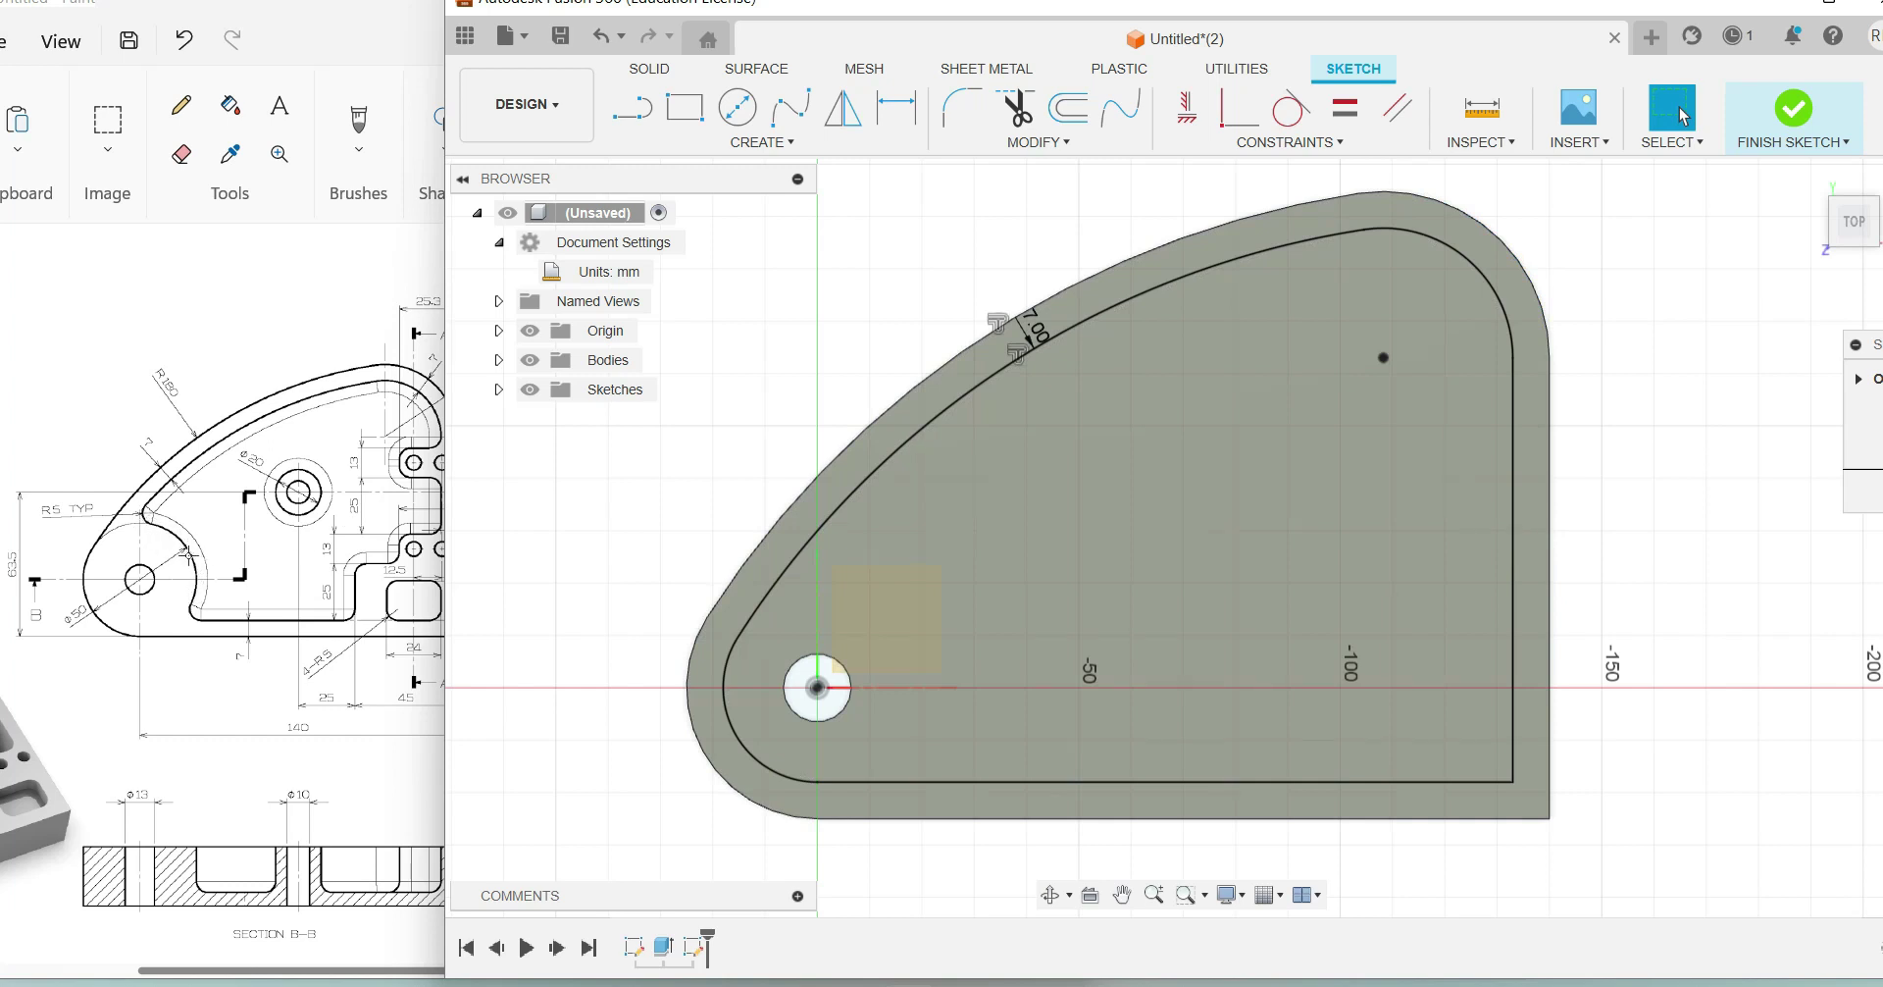
Step: Draw a 50 mm diameter circle centred on the origin, concentric with the existing hole
click(739, 120)
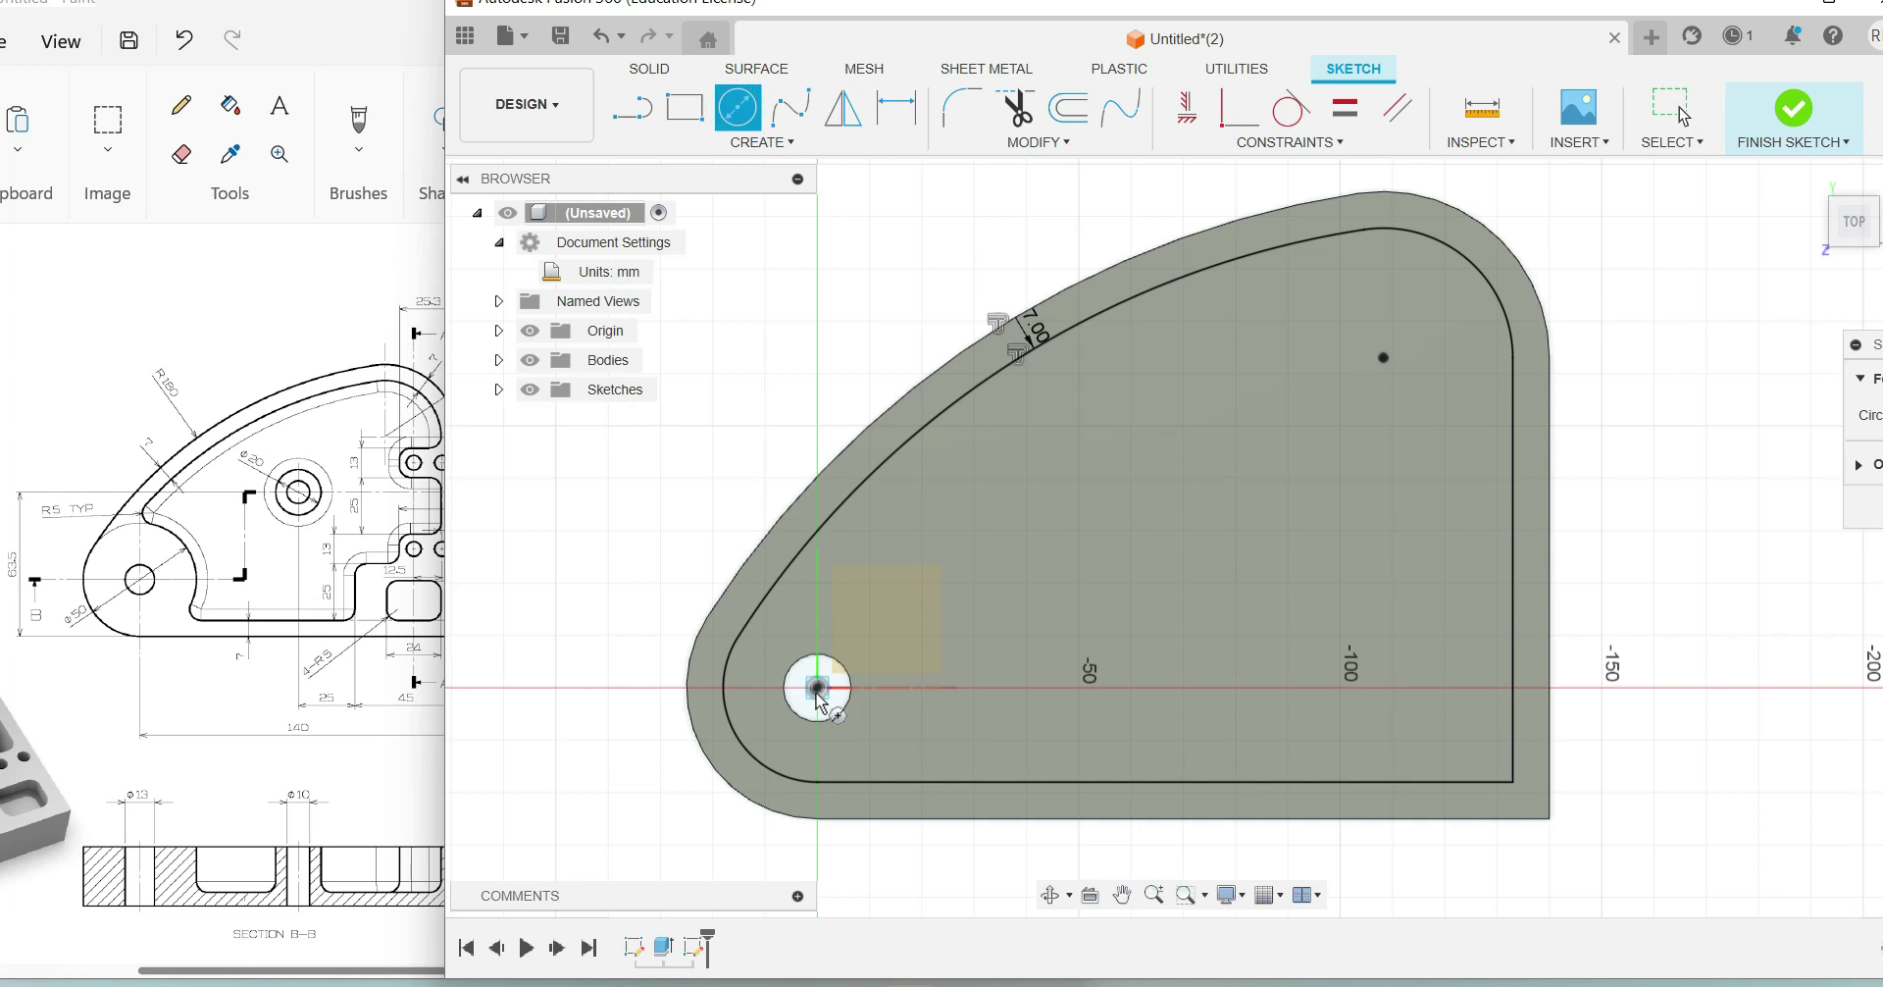
click(818, 689)
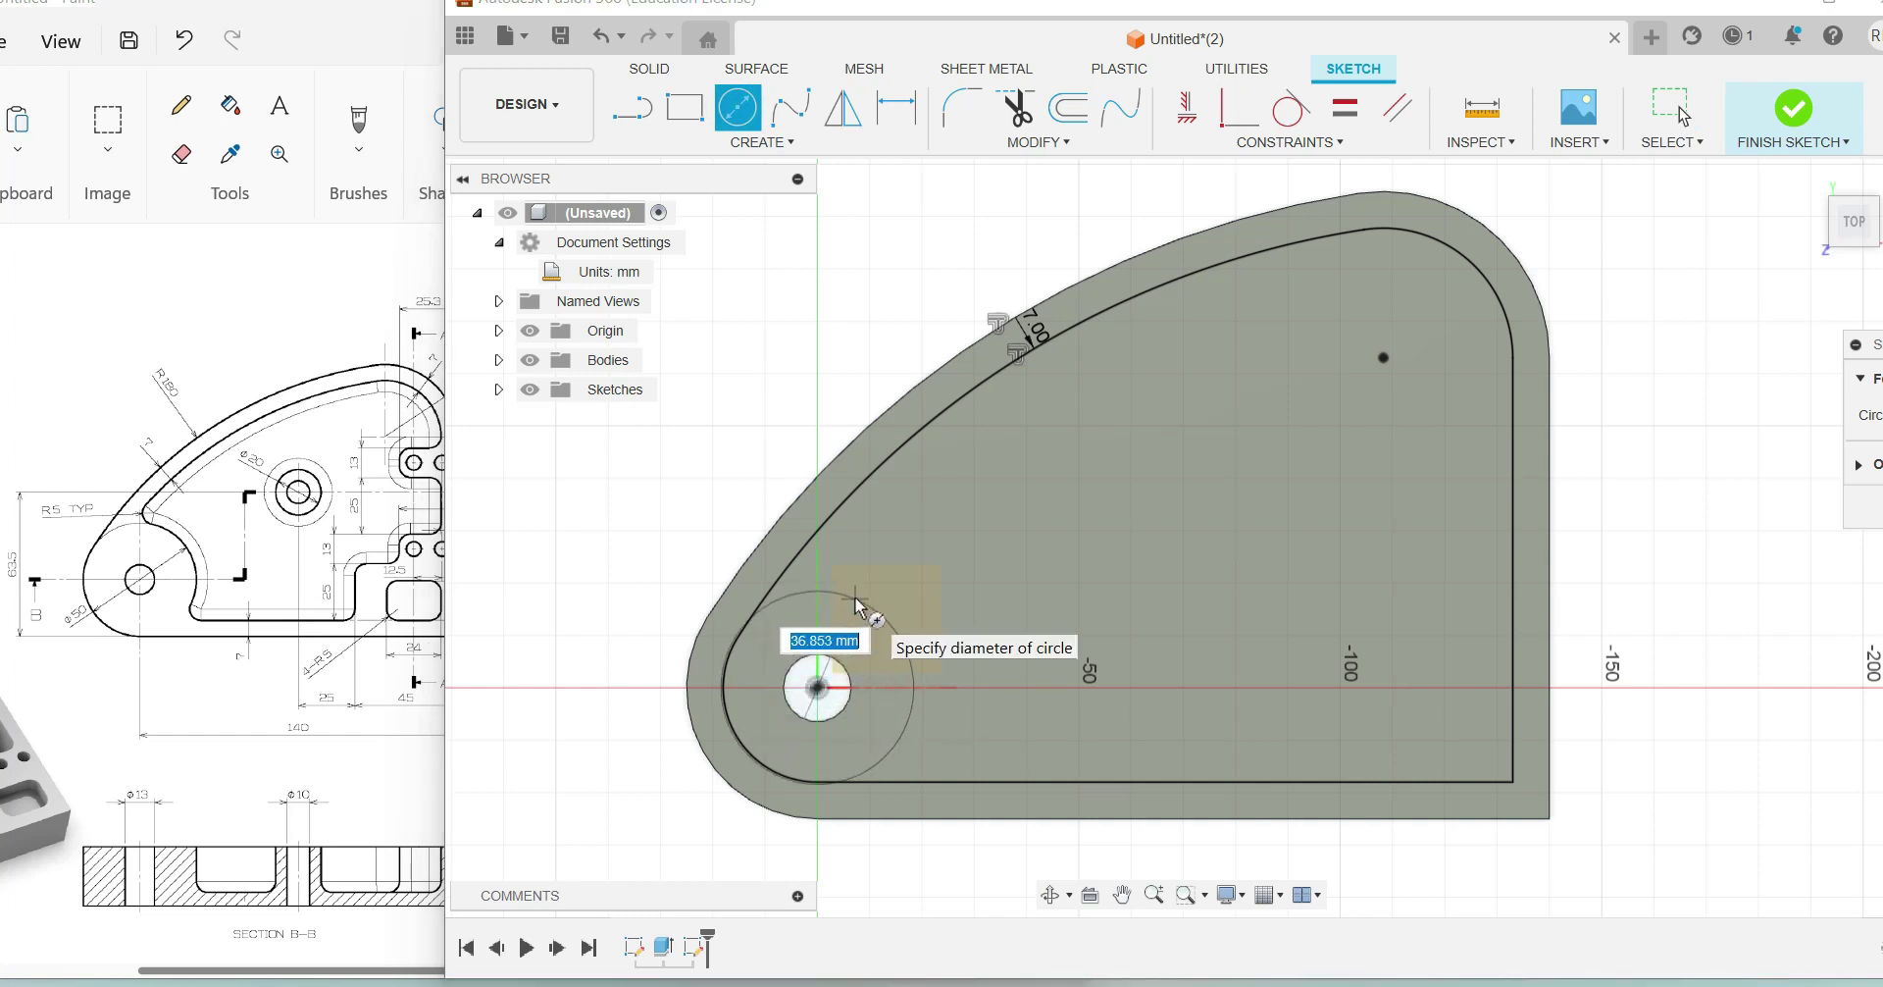
text(50)
key(Return)
key(Escape)
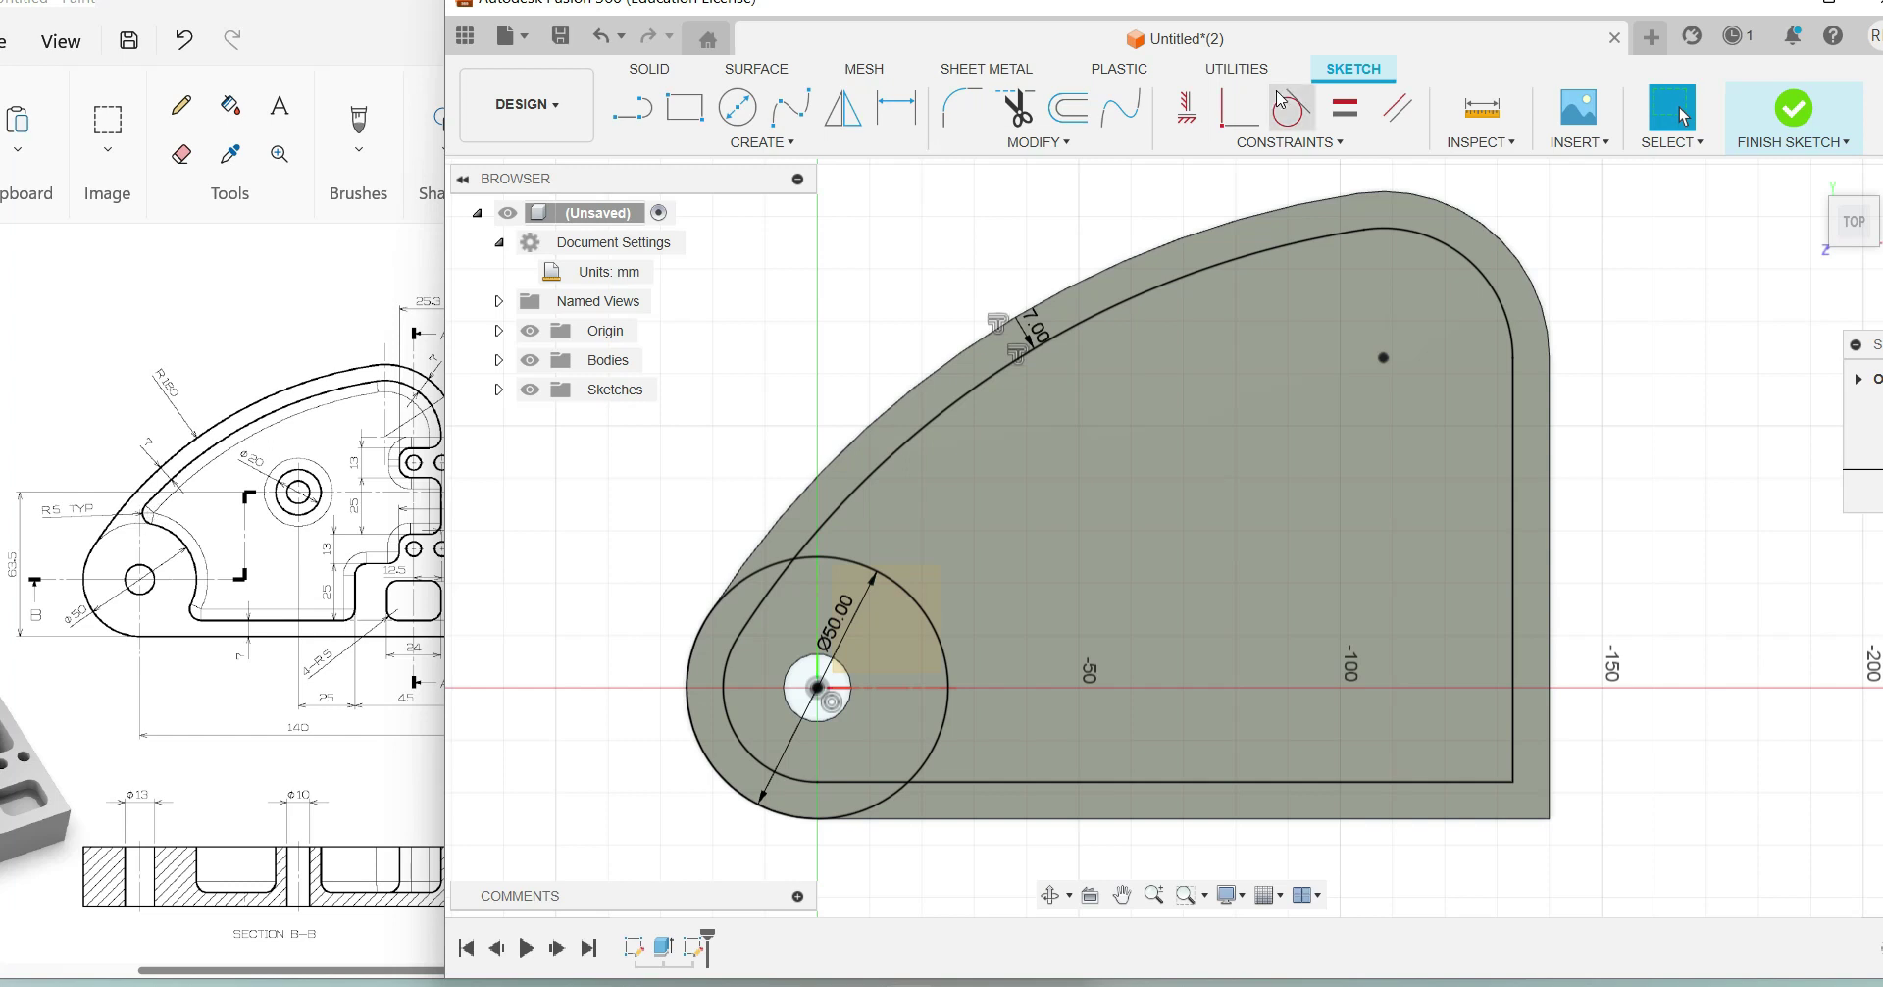
click(956, 118)
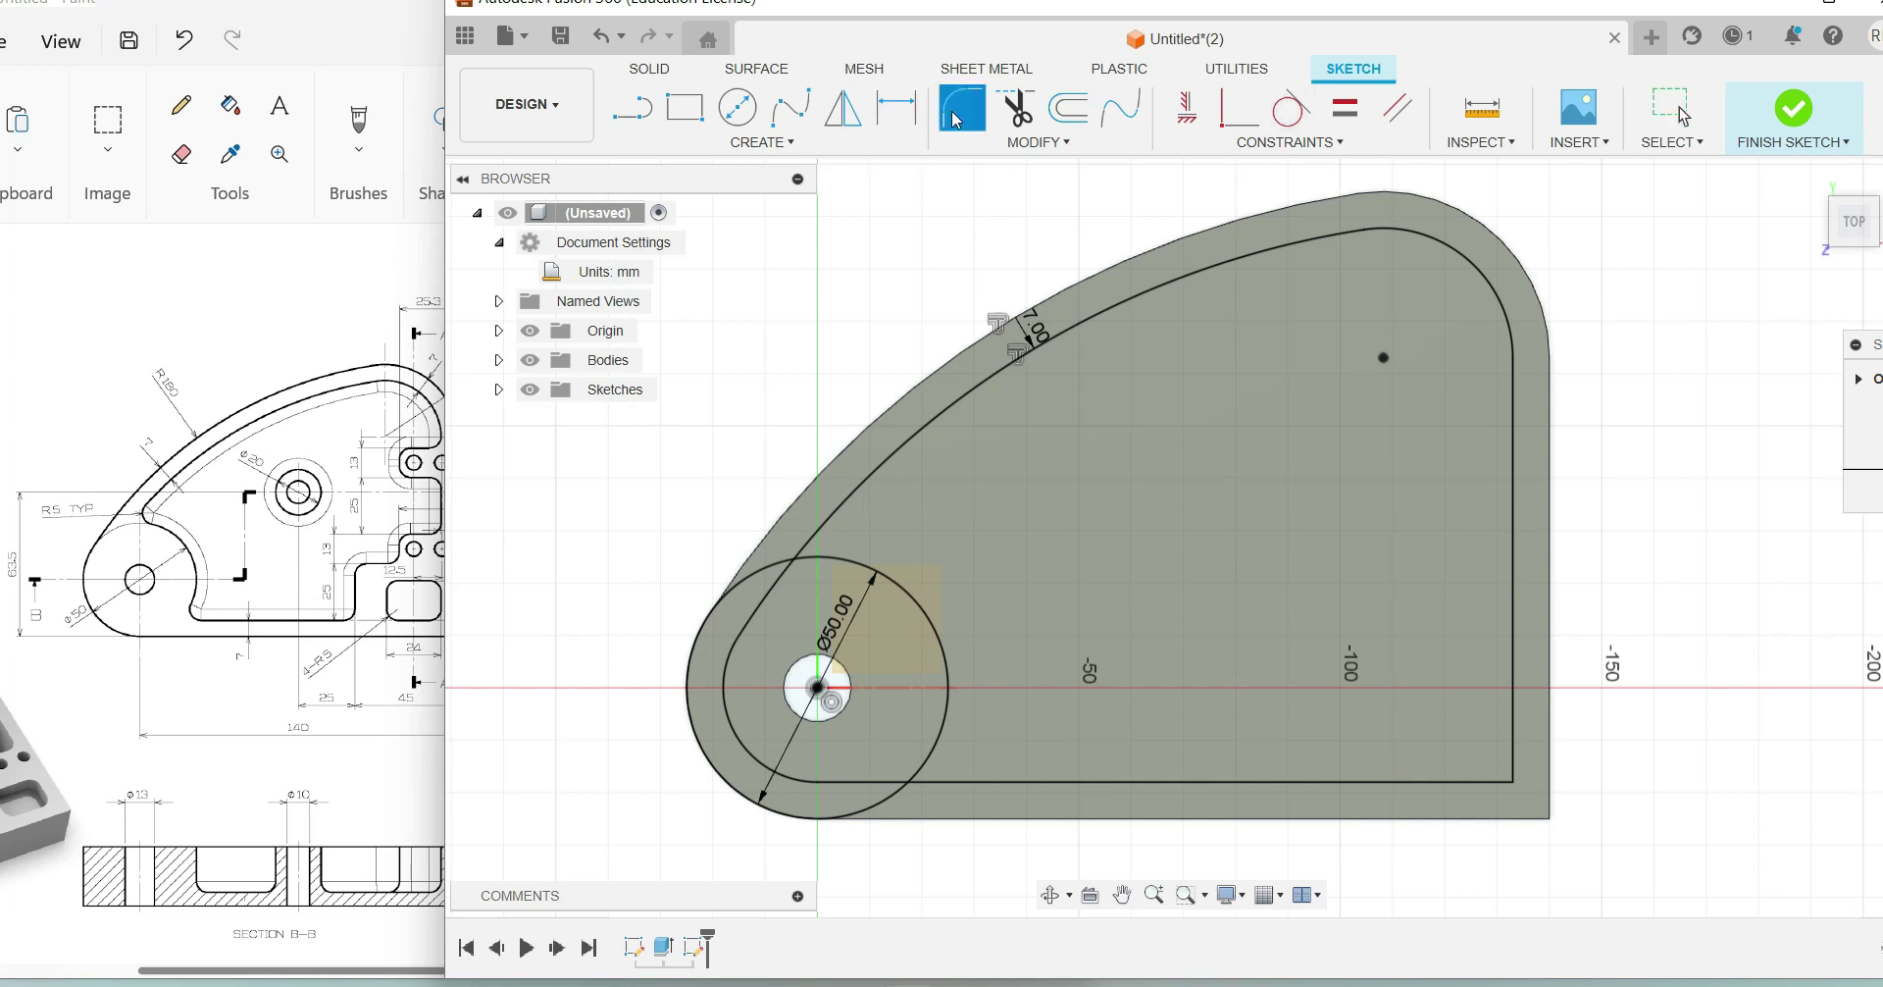
click(843, 527)
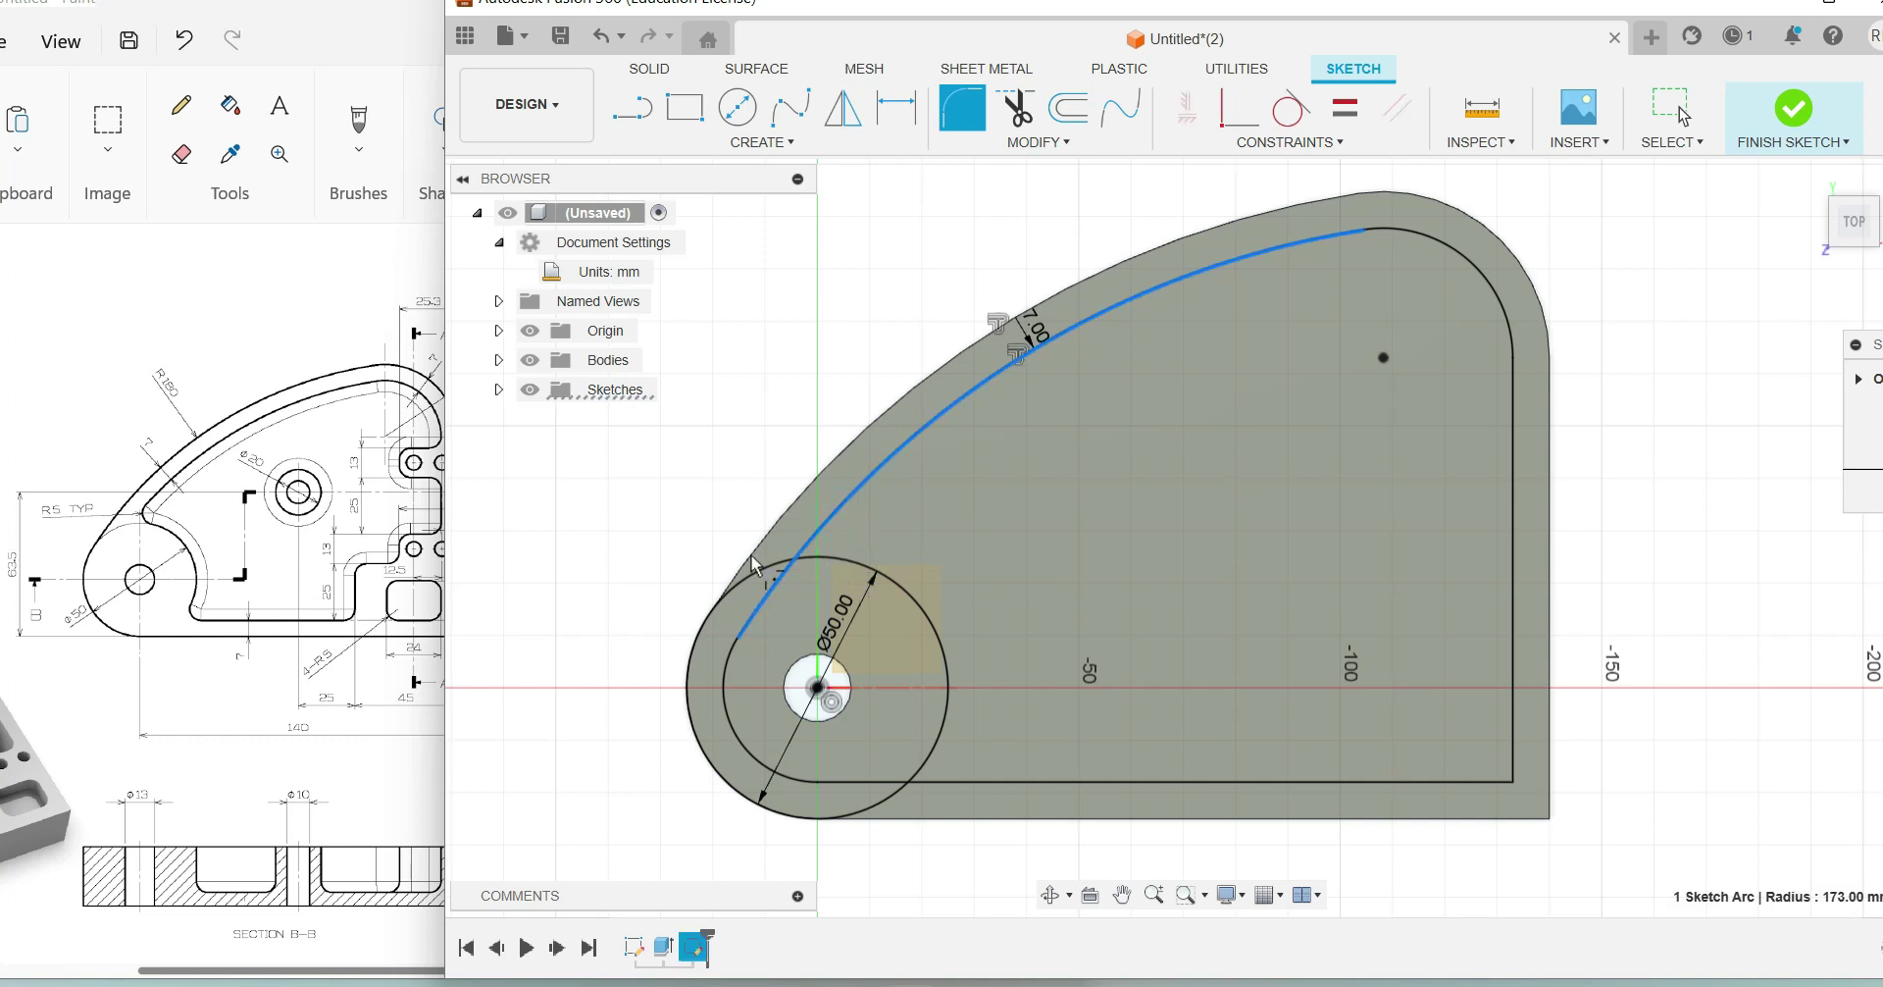
click(777, 579)
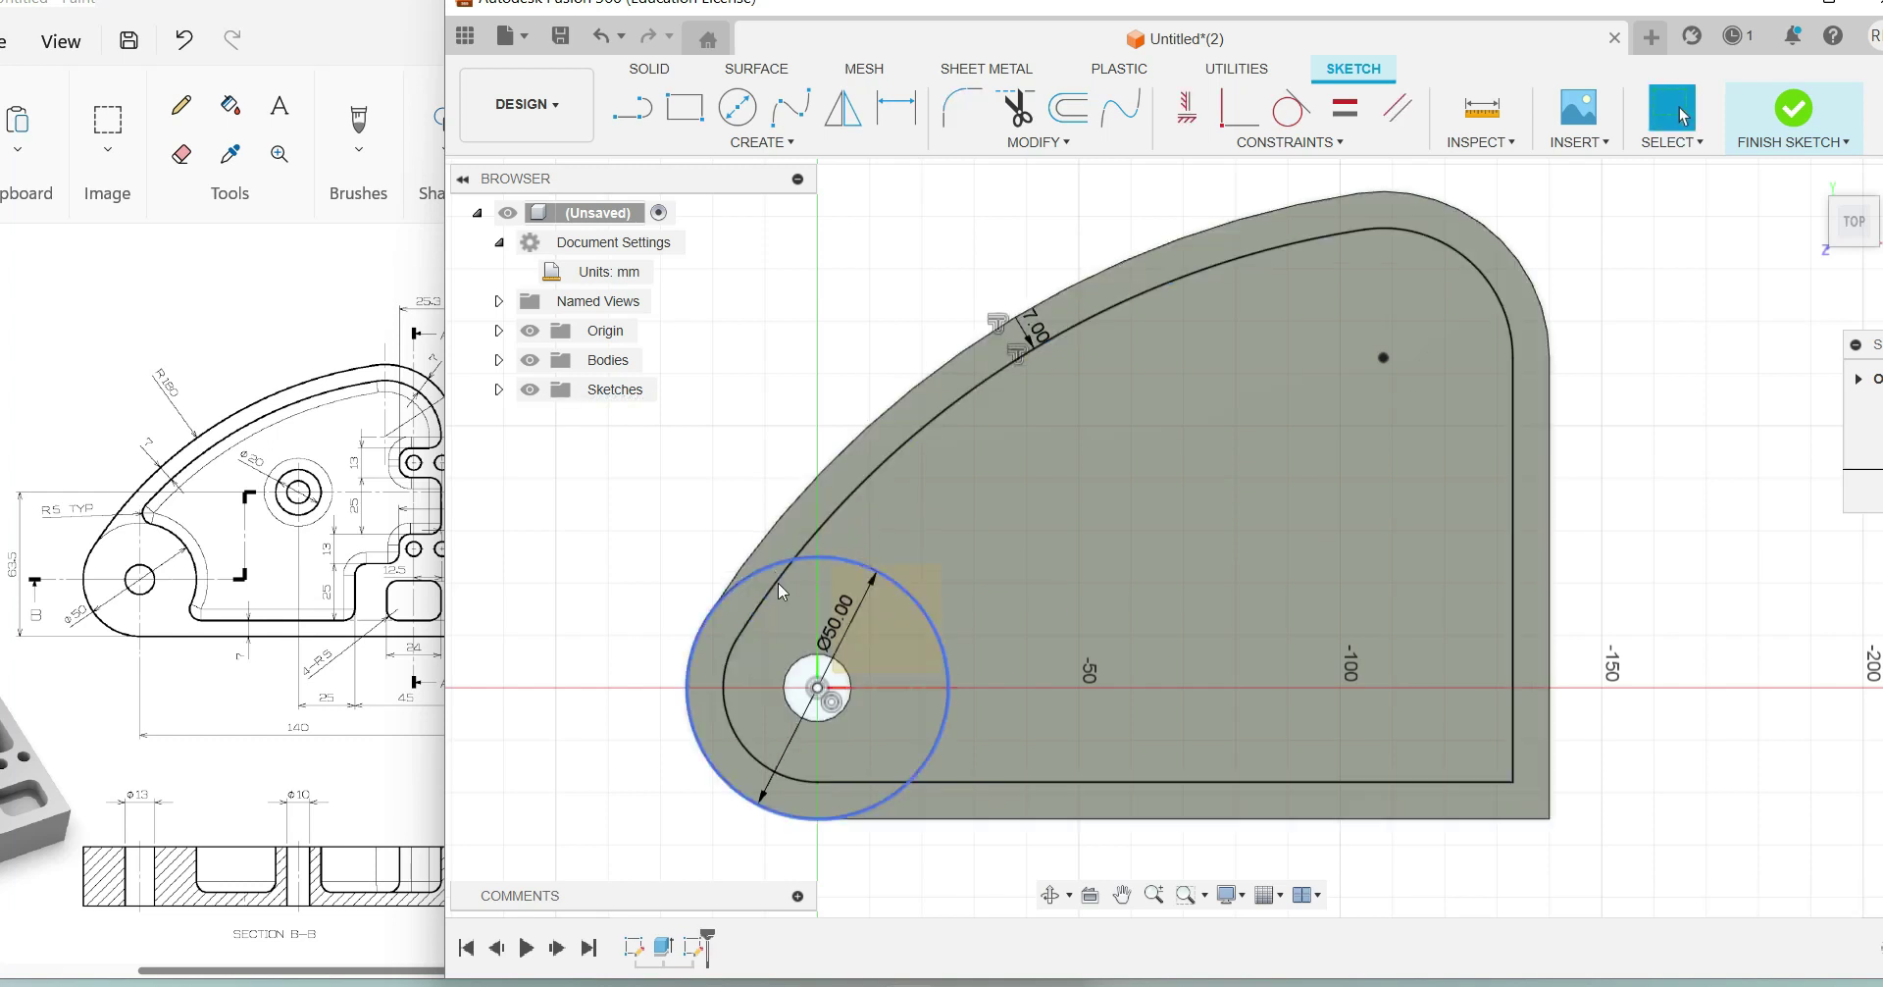
Step: Trim the 50 mm circle's outer arcs and the offset curves inside it to shape the pocket outline around the hole boss
click(1015, 118)
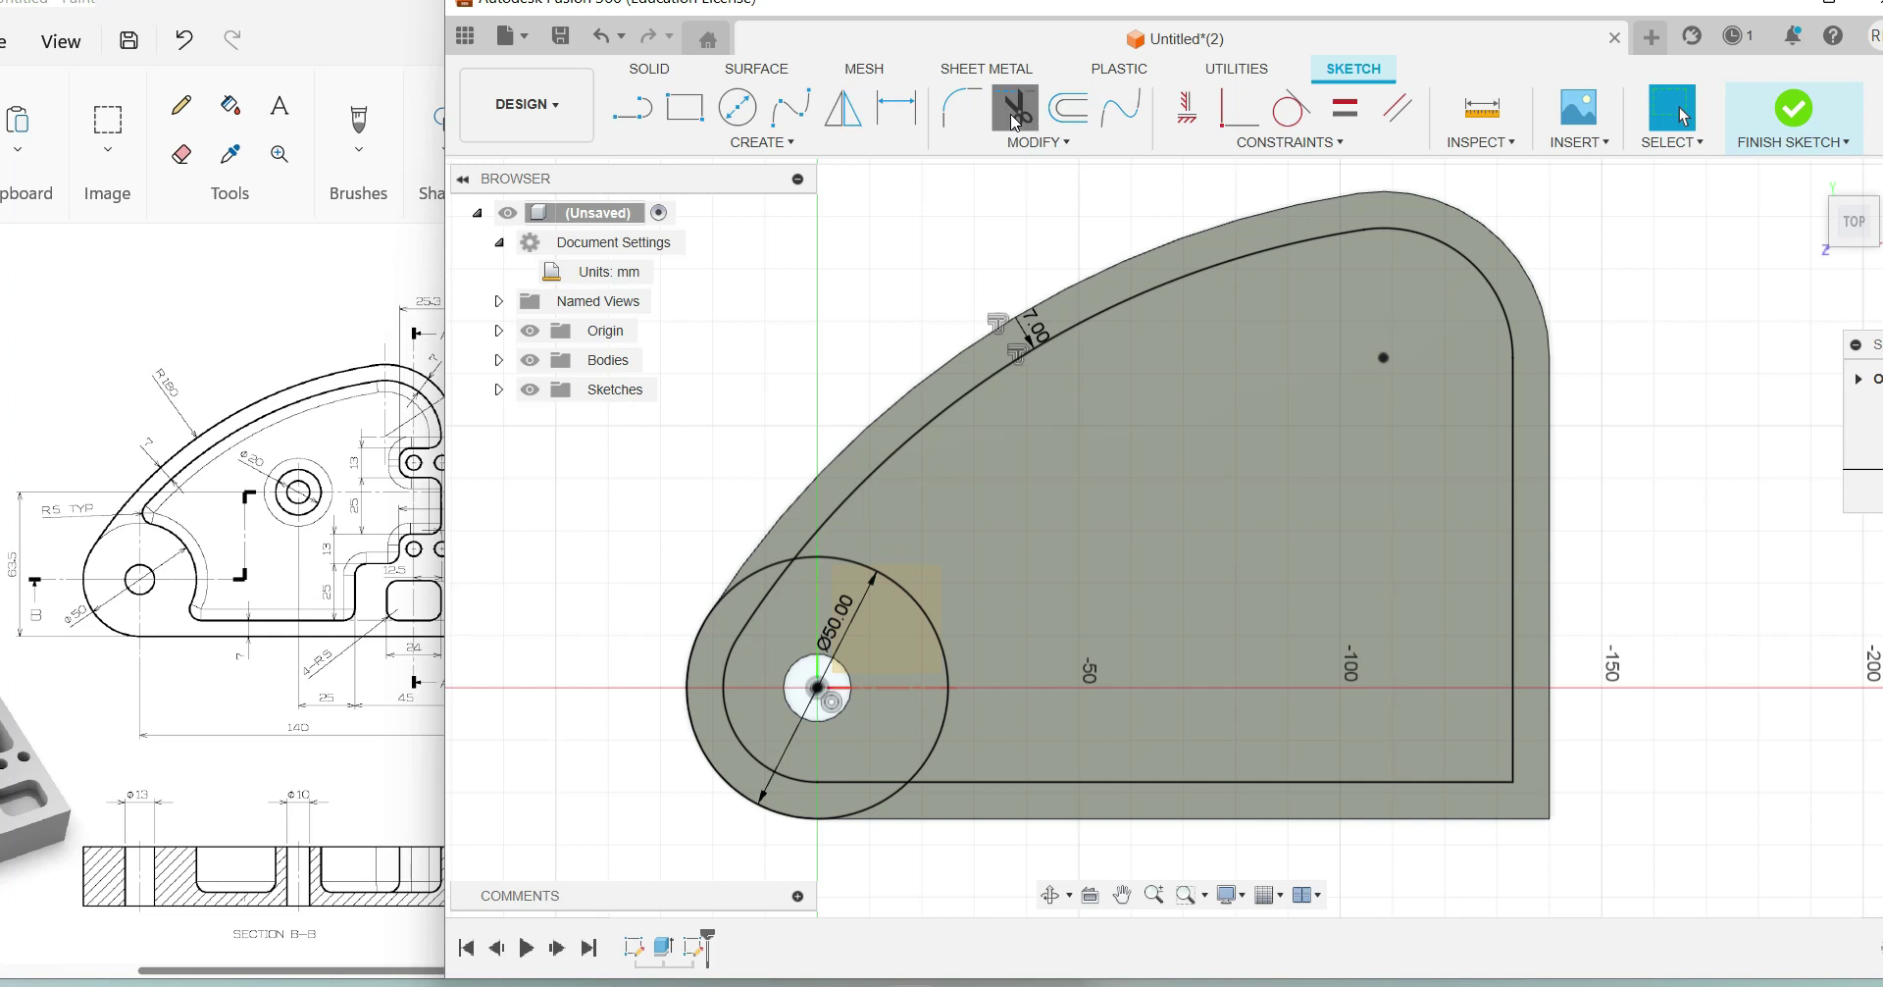
click(766, 580)
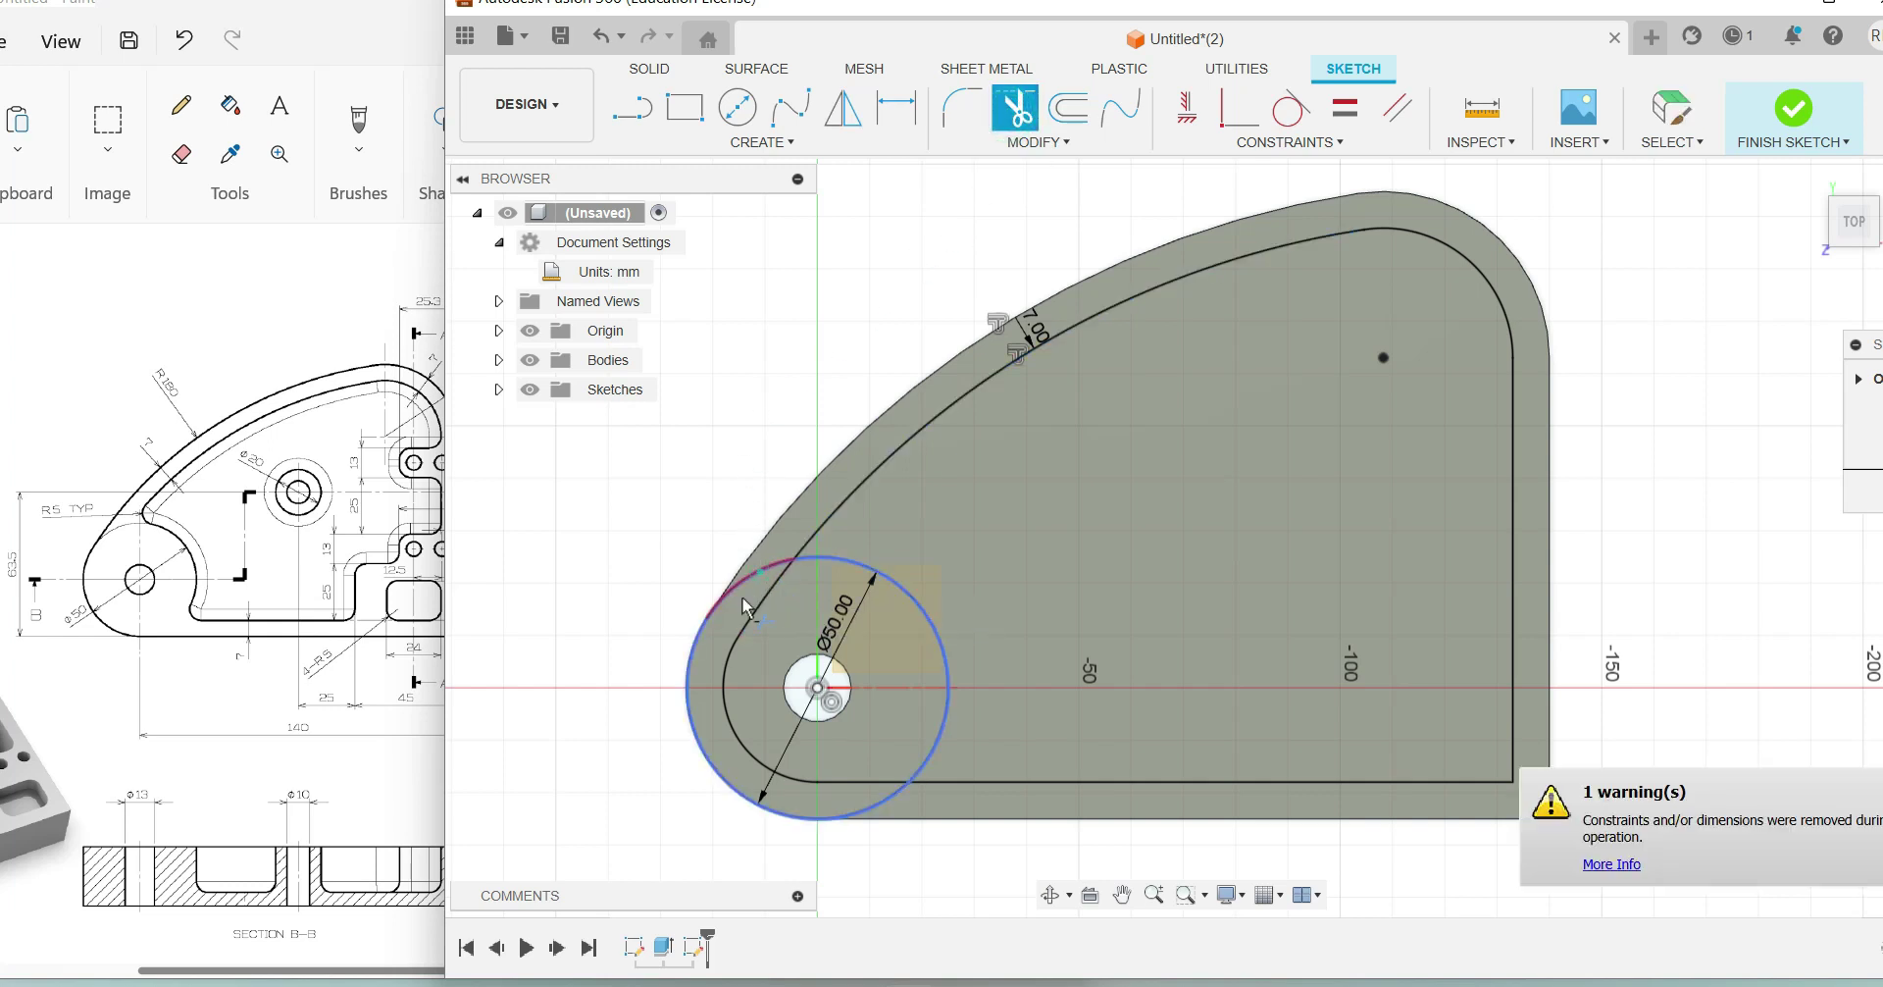
click(693, 697)
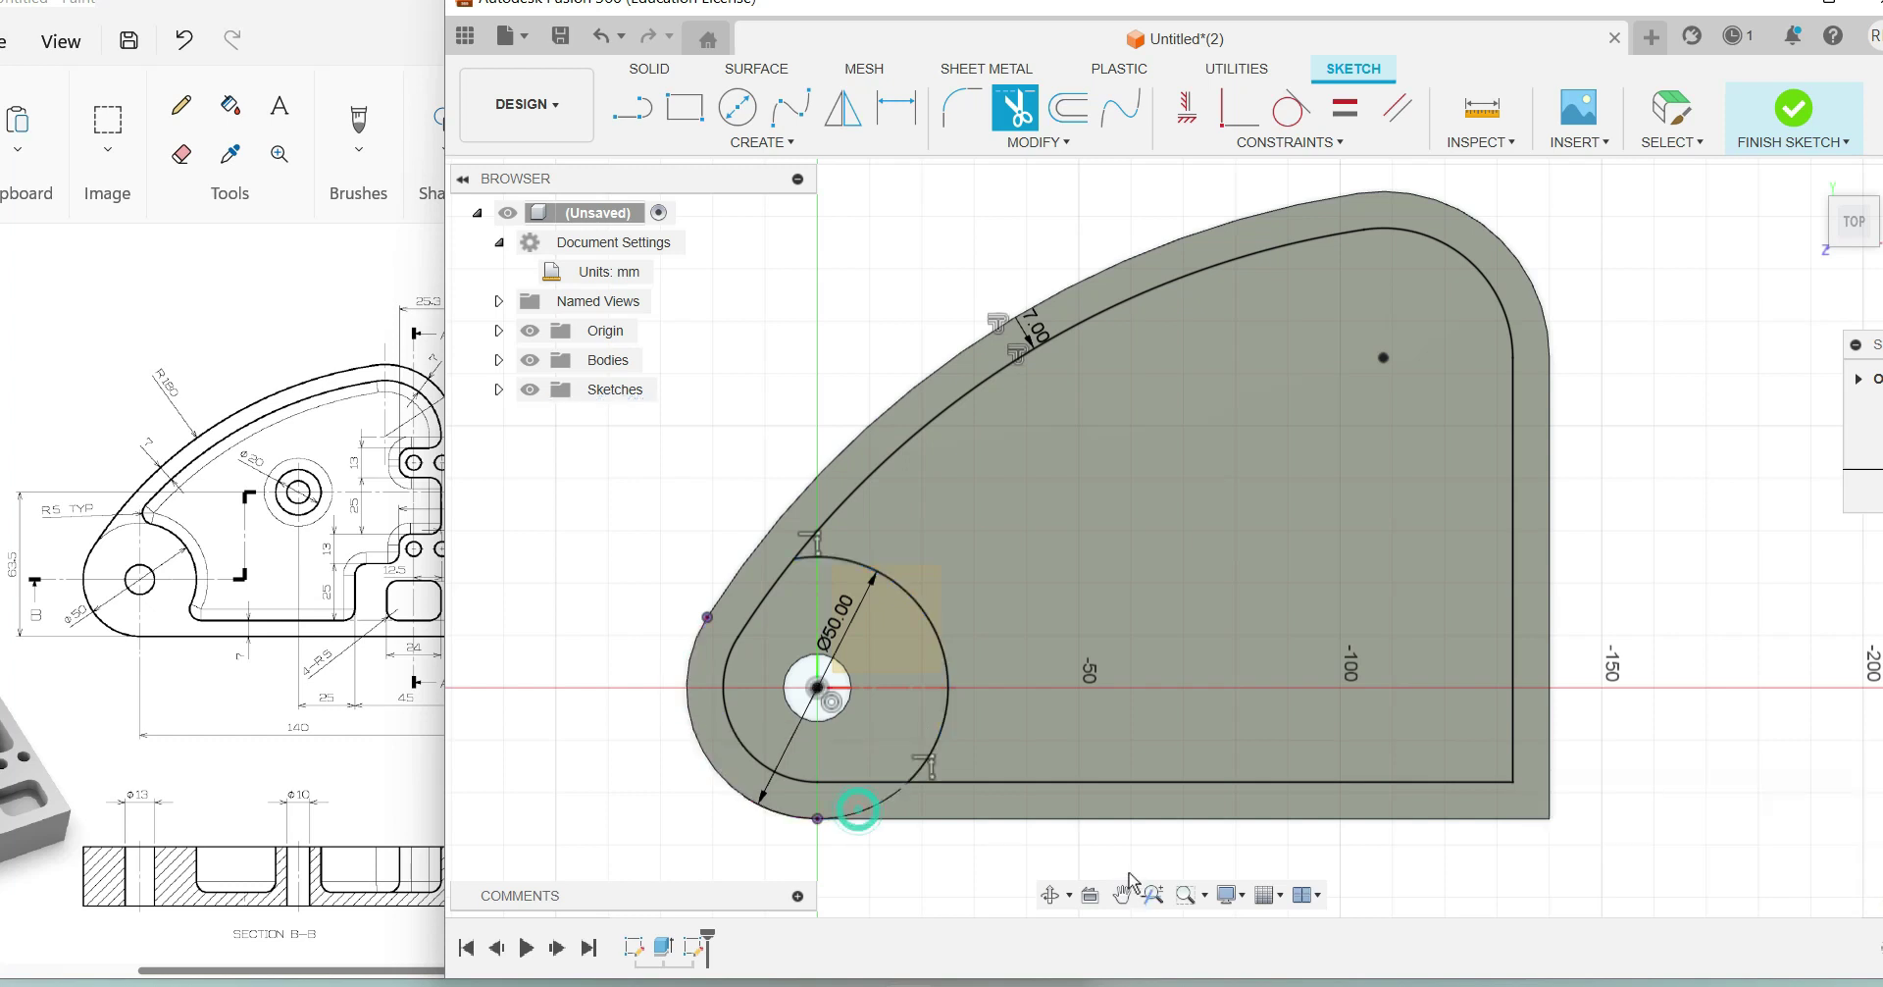
click(775, 596)
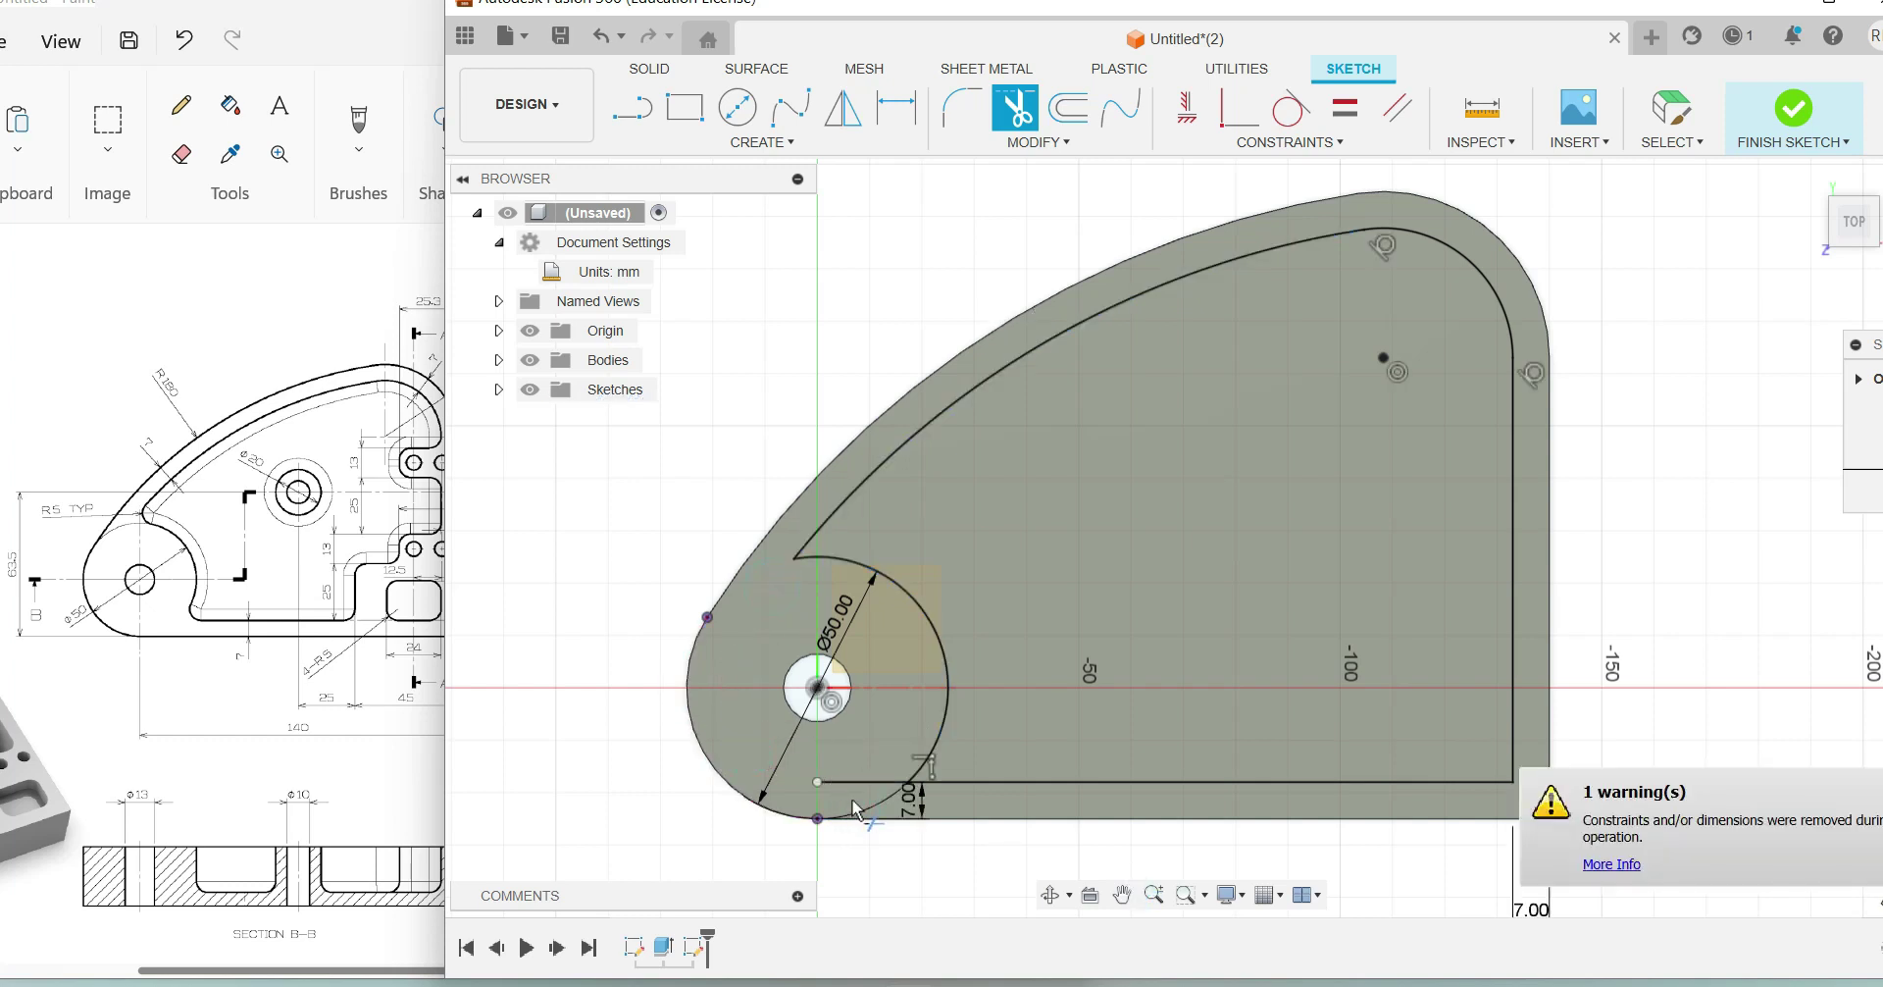
click(852, 781)
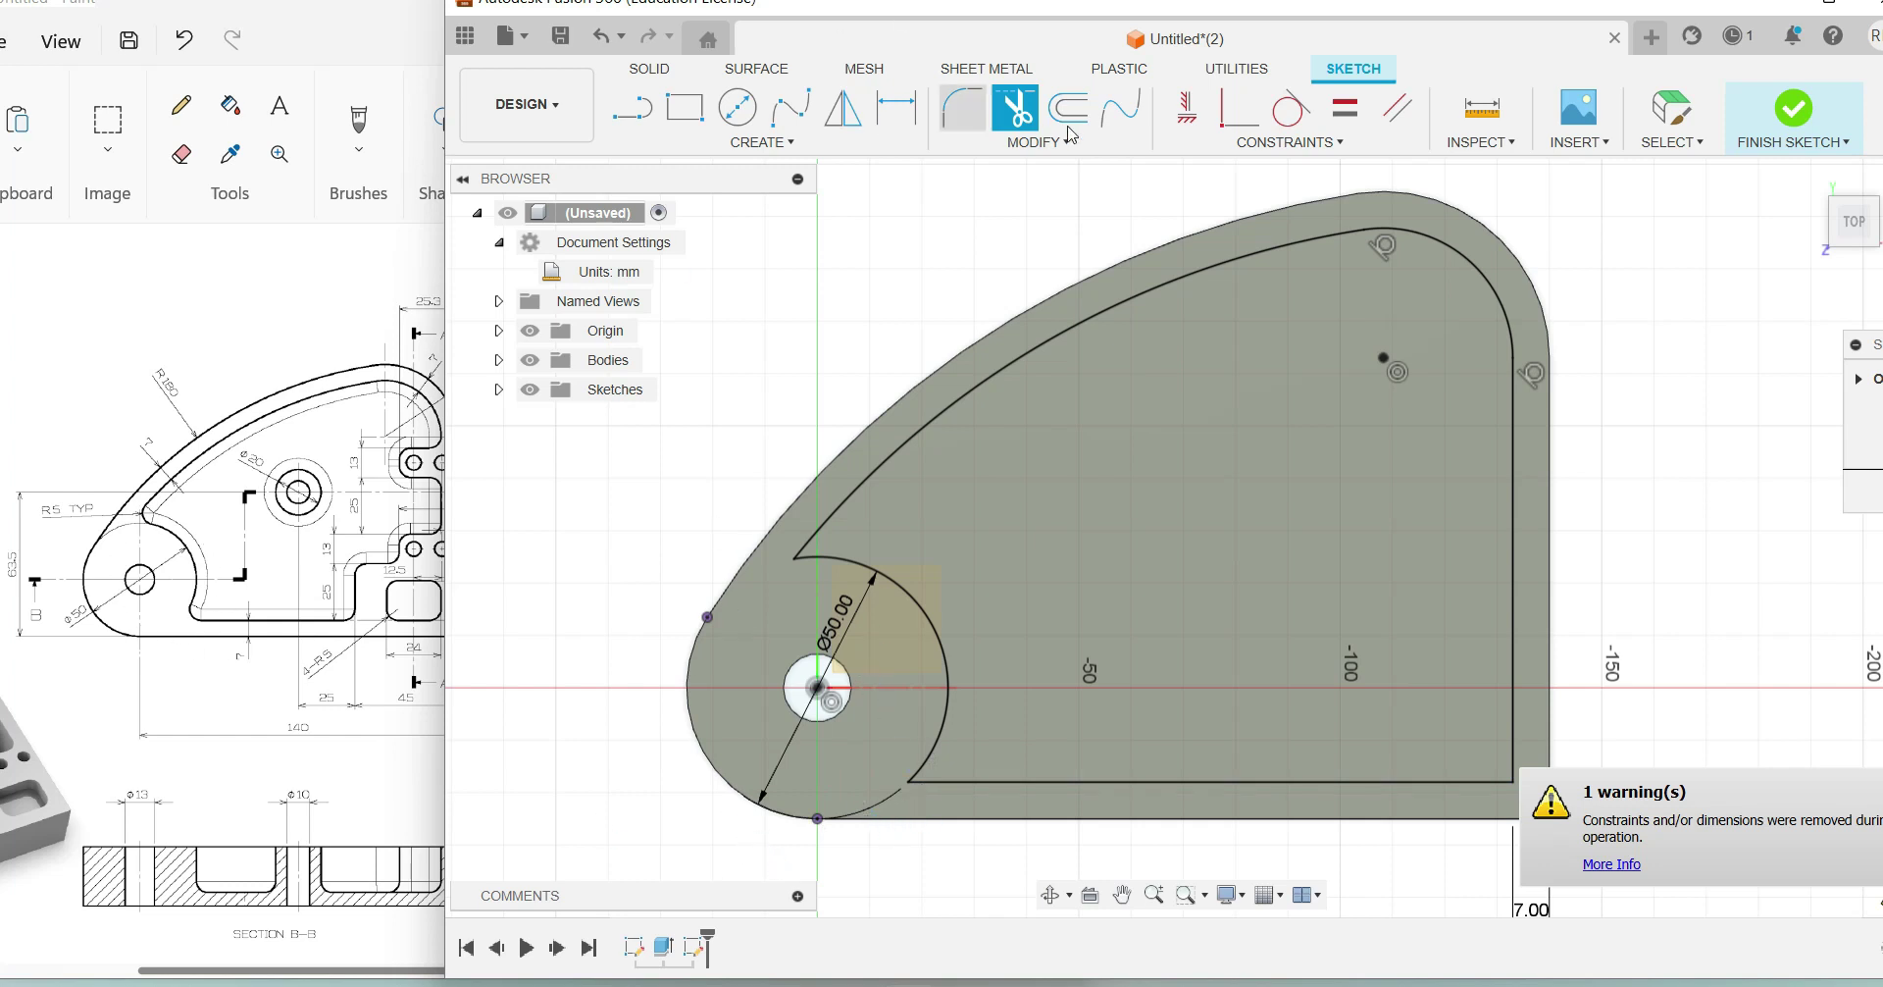
click(1612, 864)
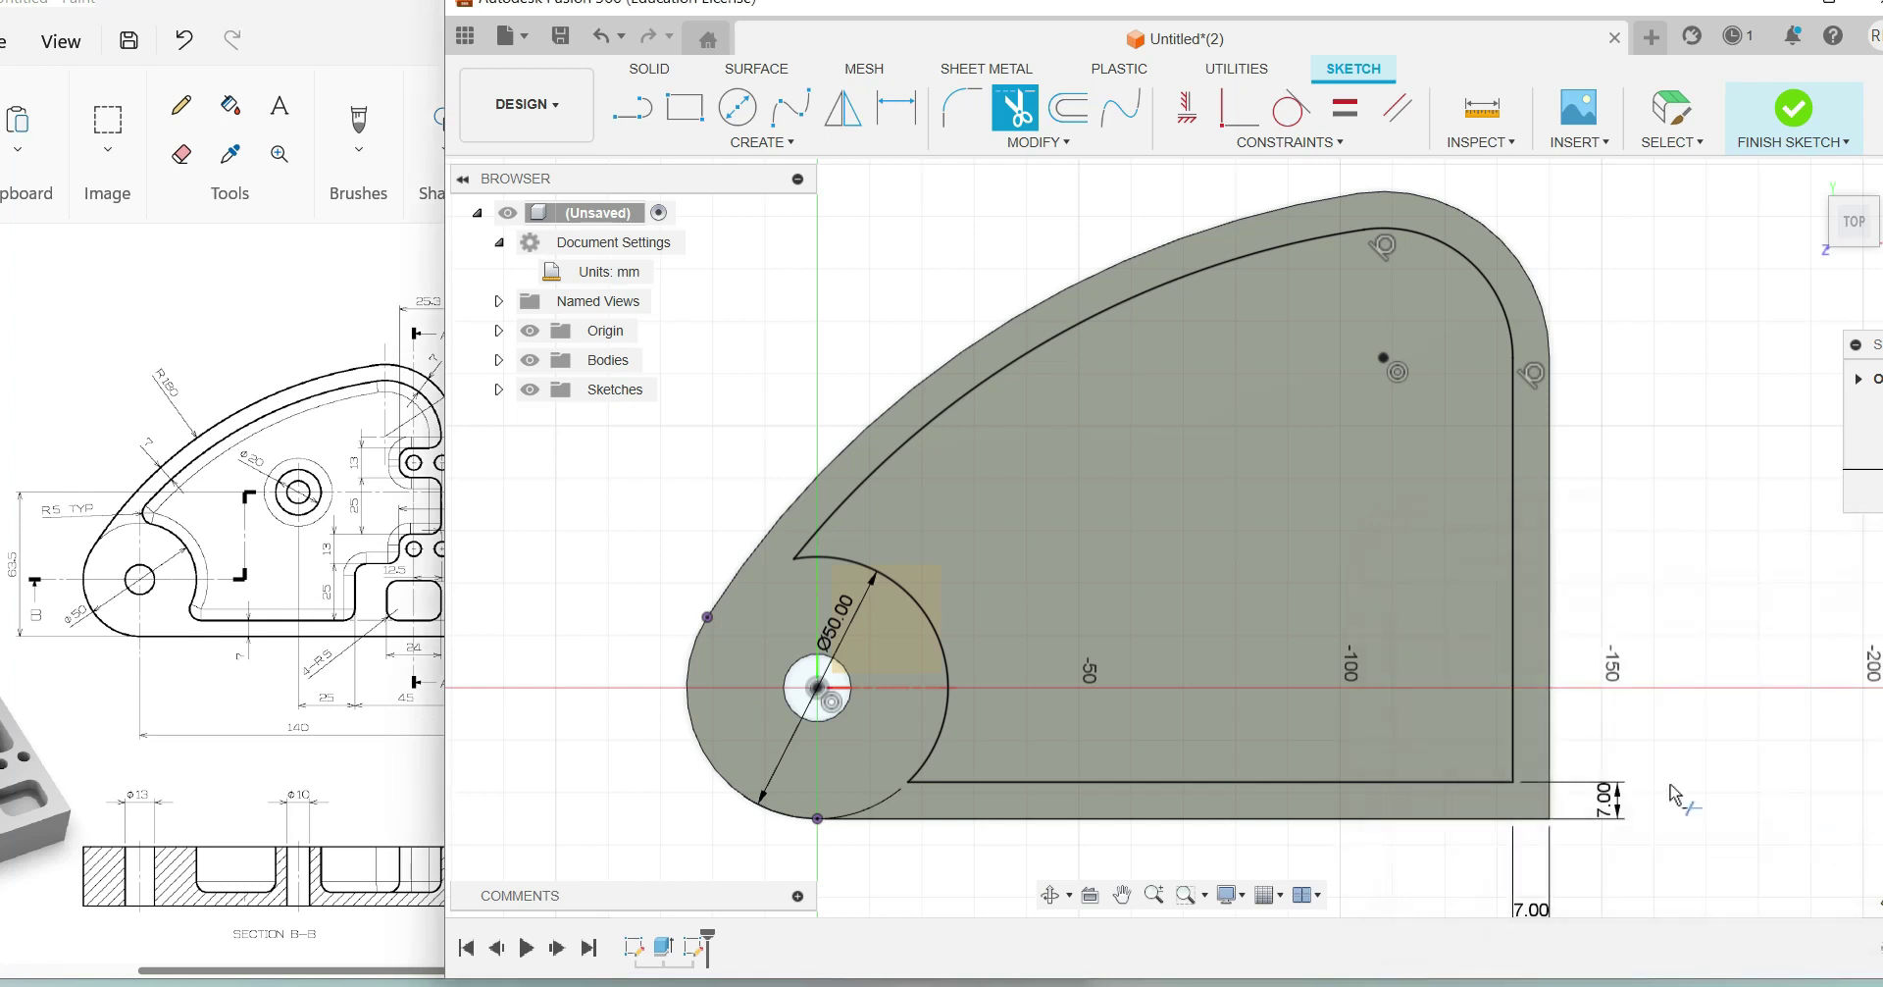
key(Escape)
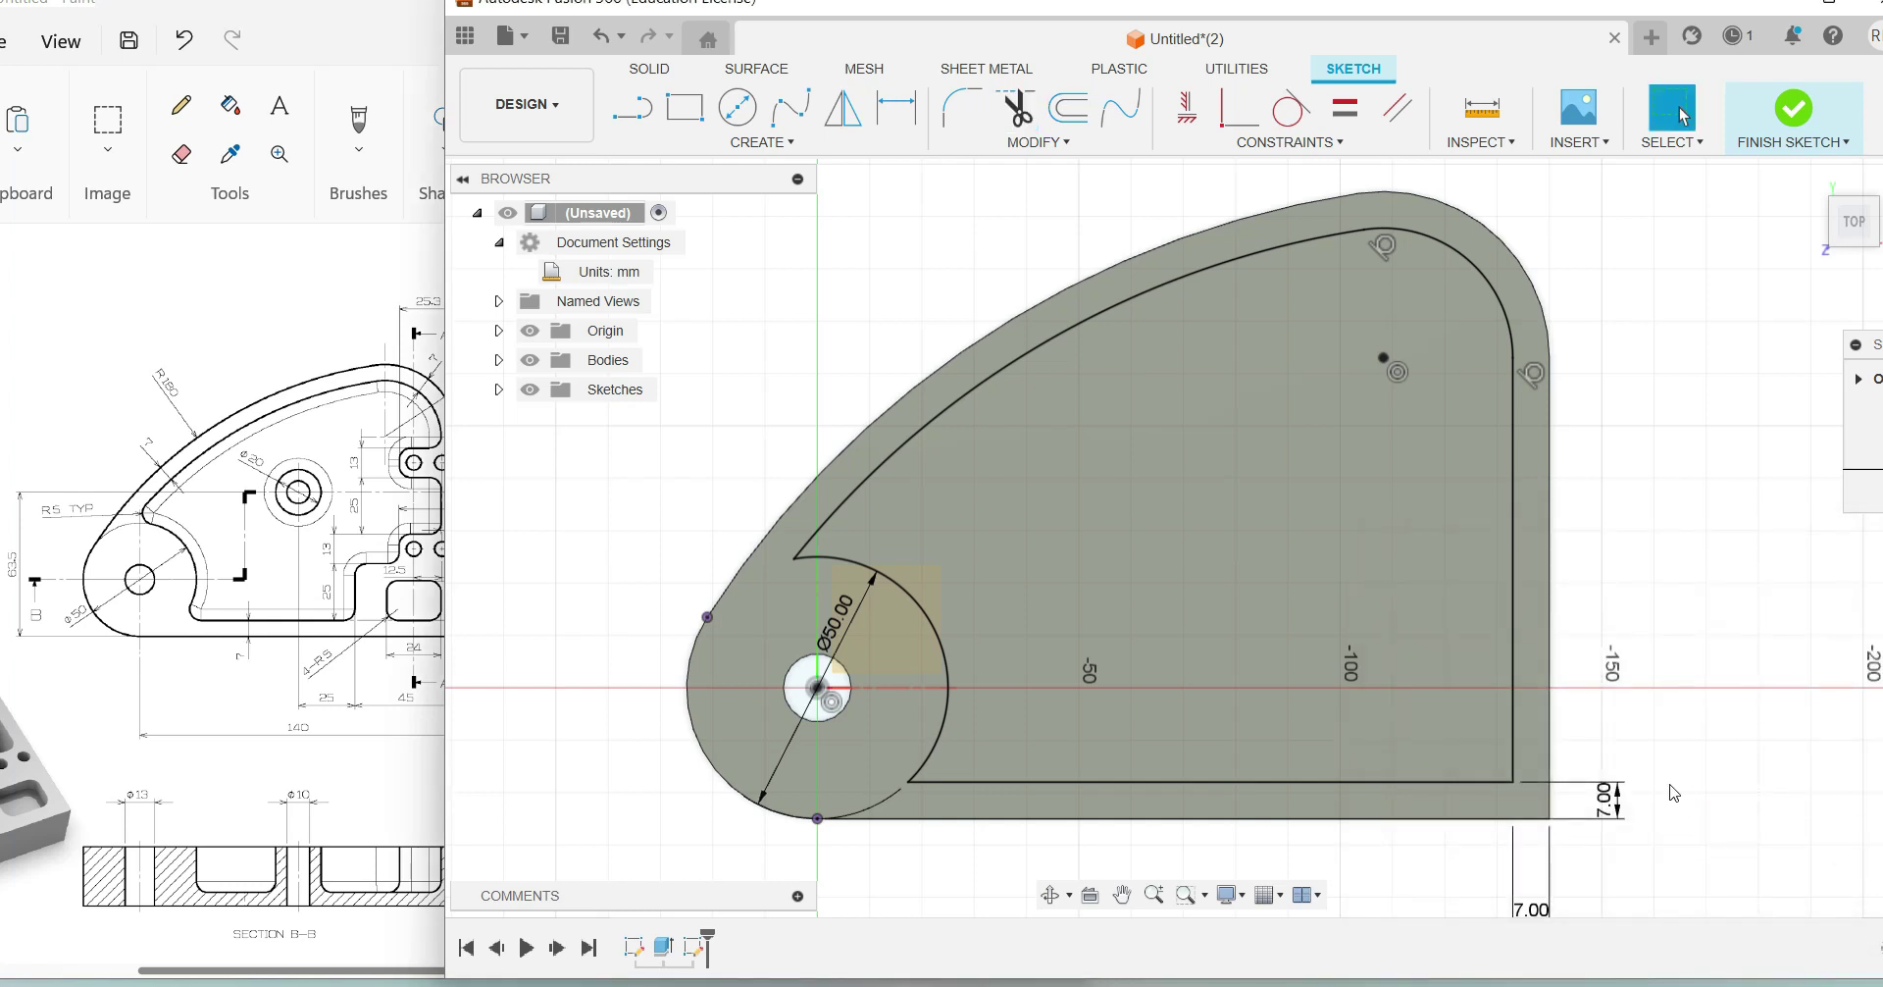
click(1013, 104)
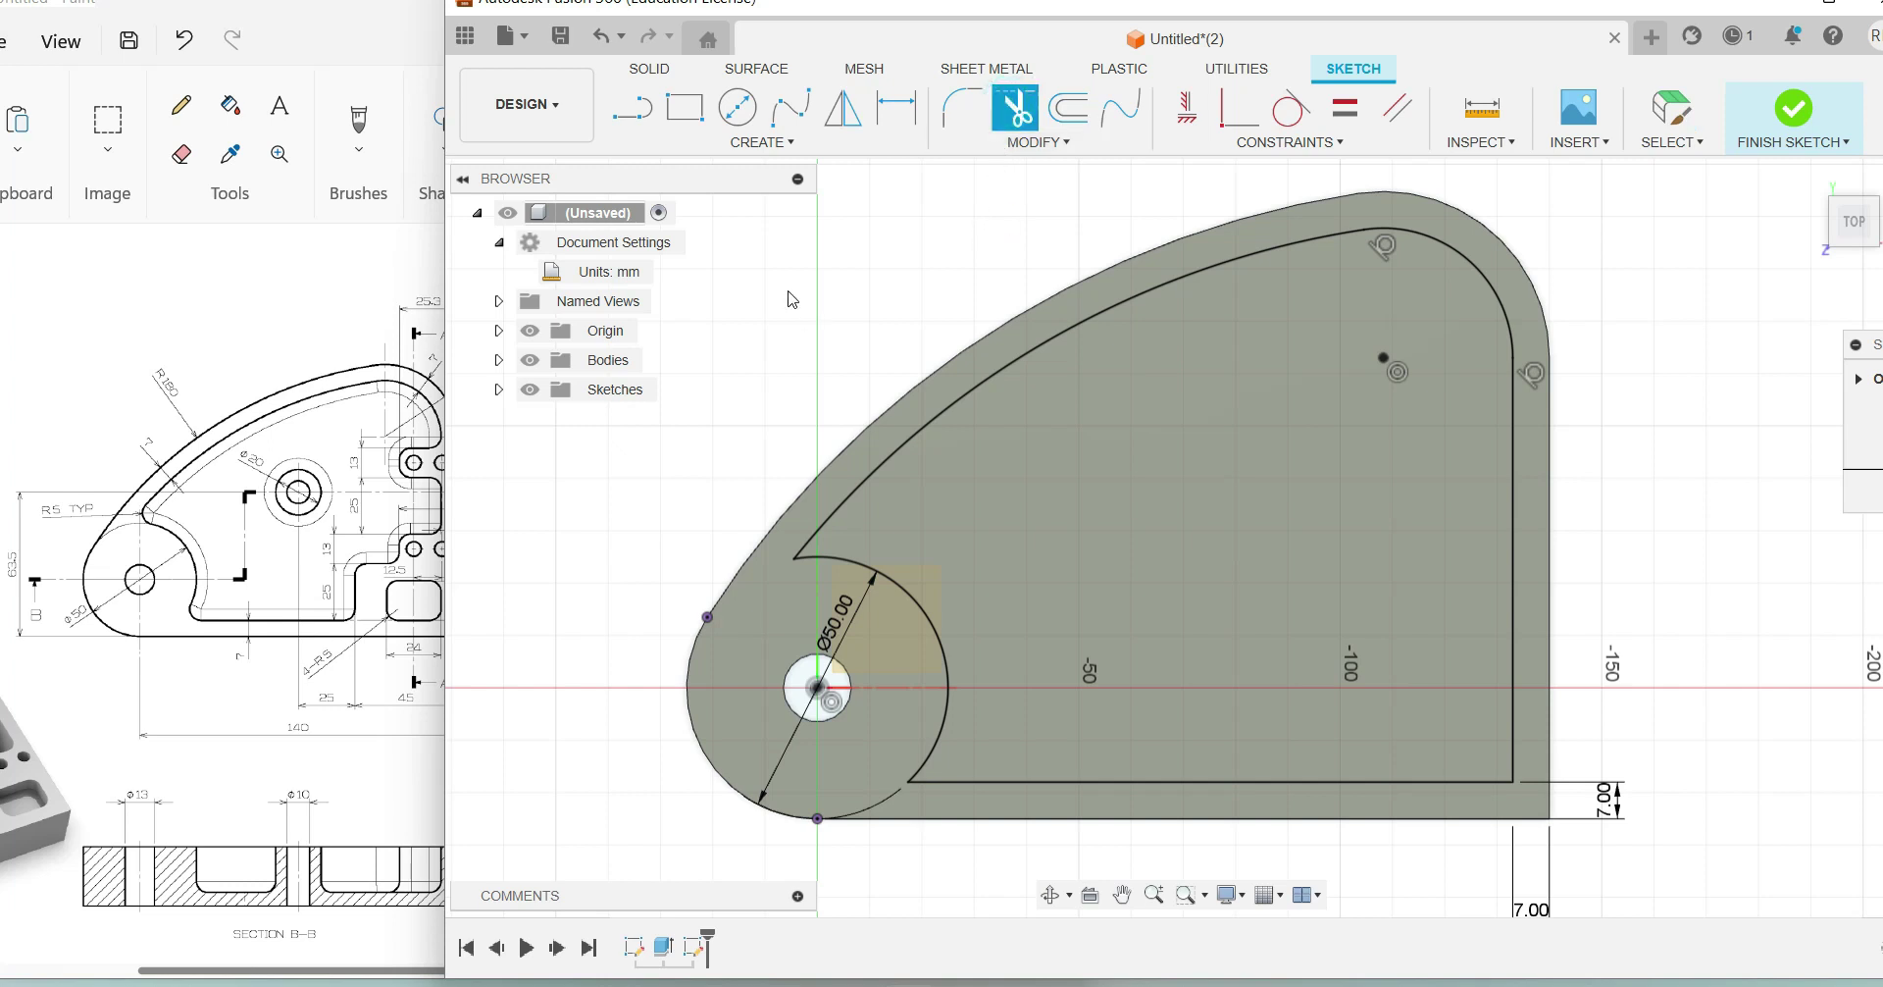
click(1679, 112)
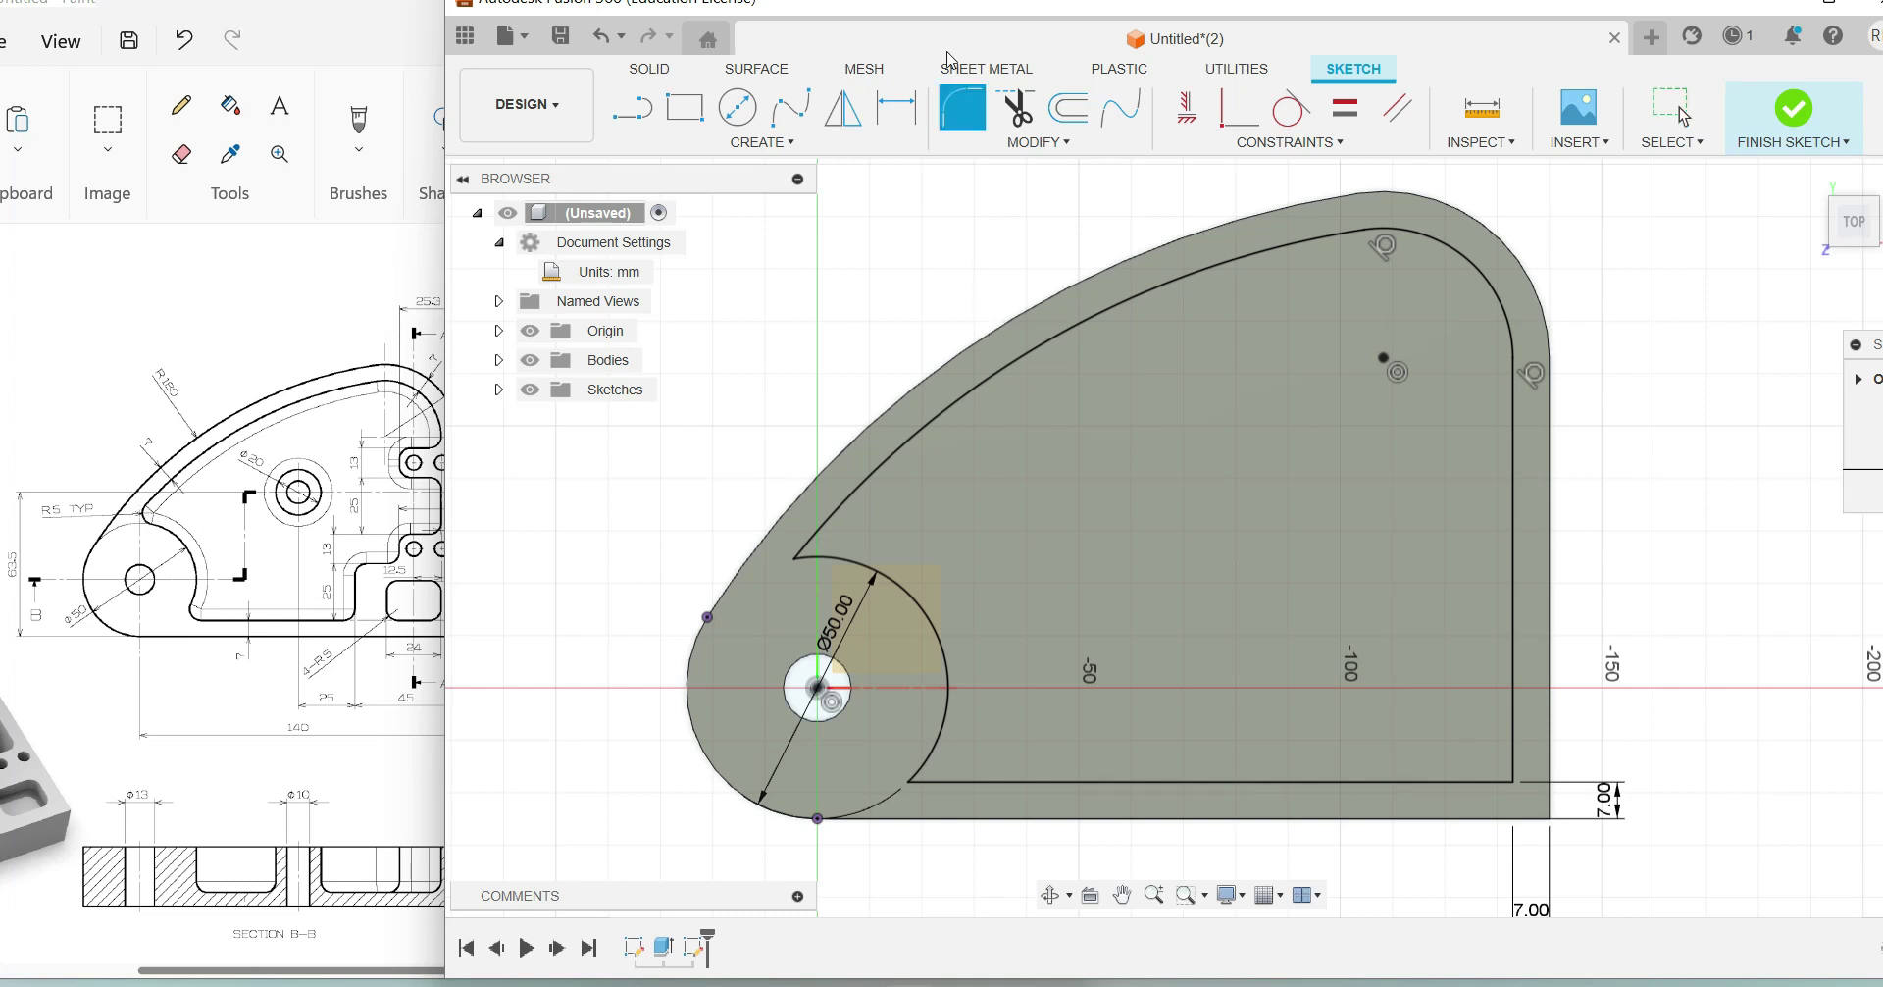
Step: Fillet the pocket outline's corner between the large upper arc and the 50 mm boss arc with a 5 mm radius
click(961, 108)
click(1032, 147)
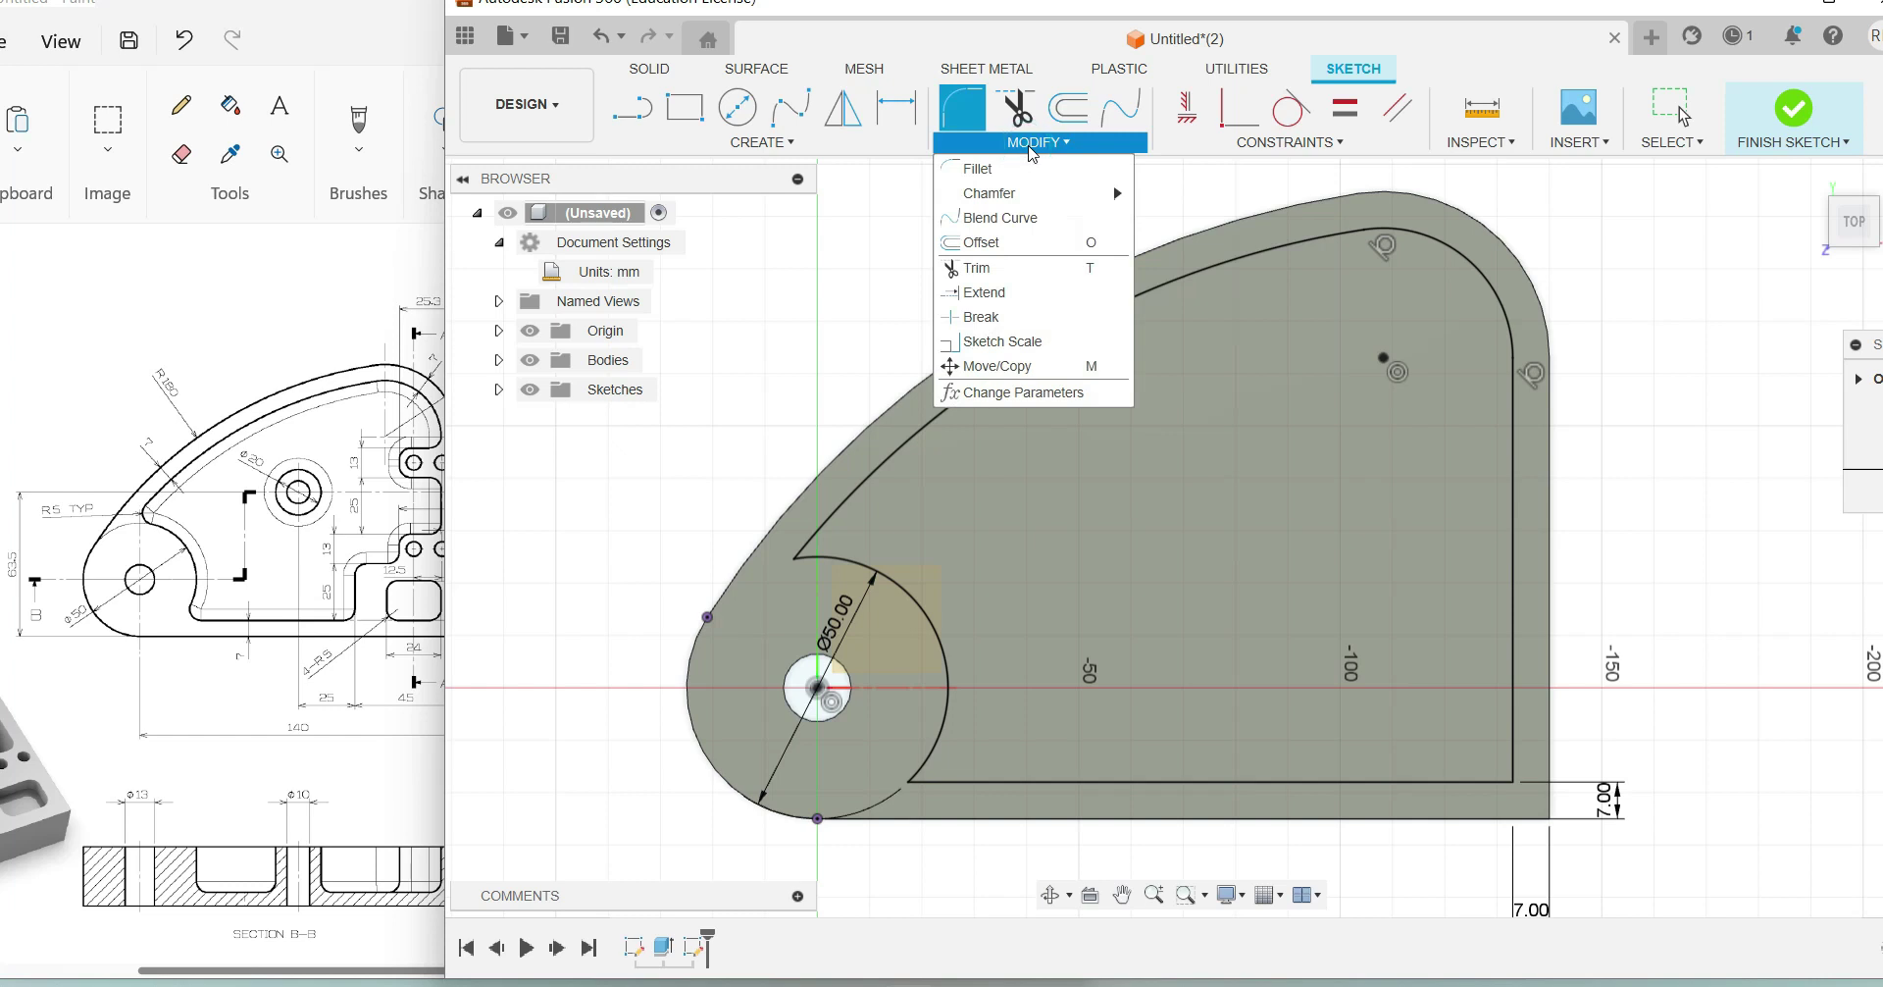
click(1032, 150)
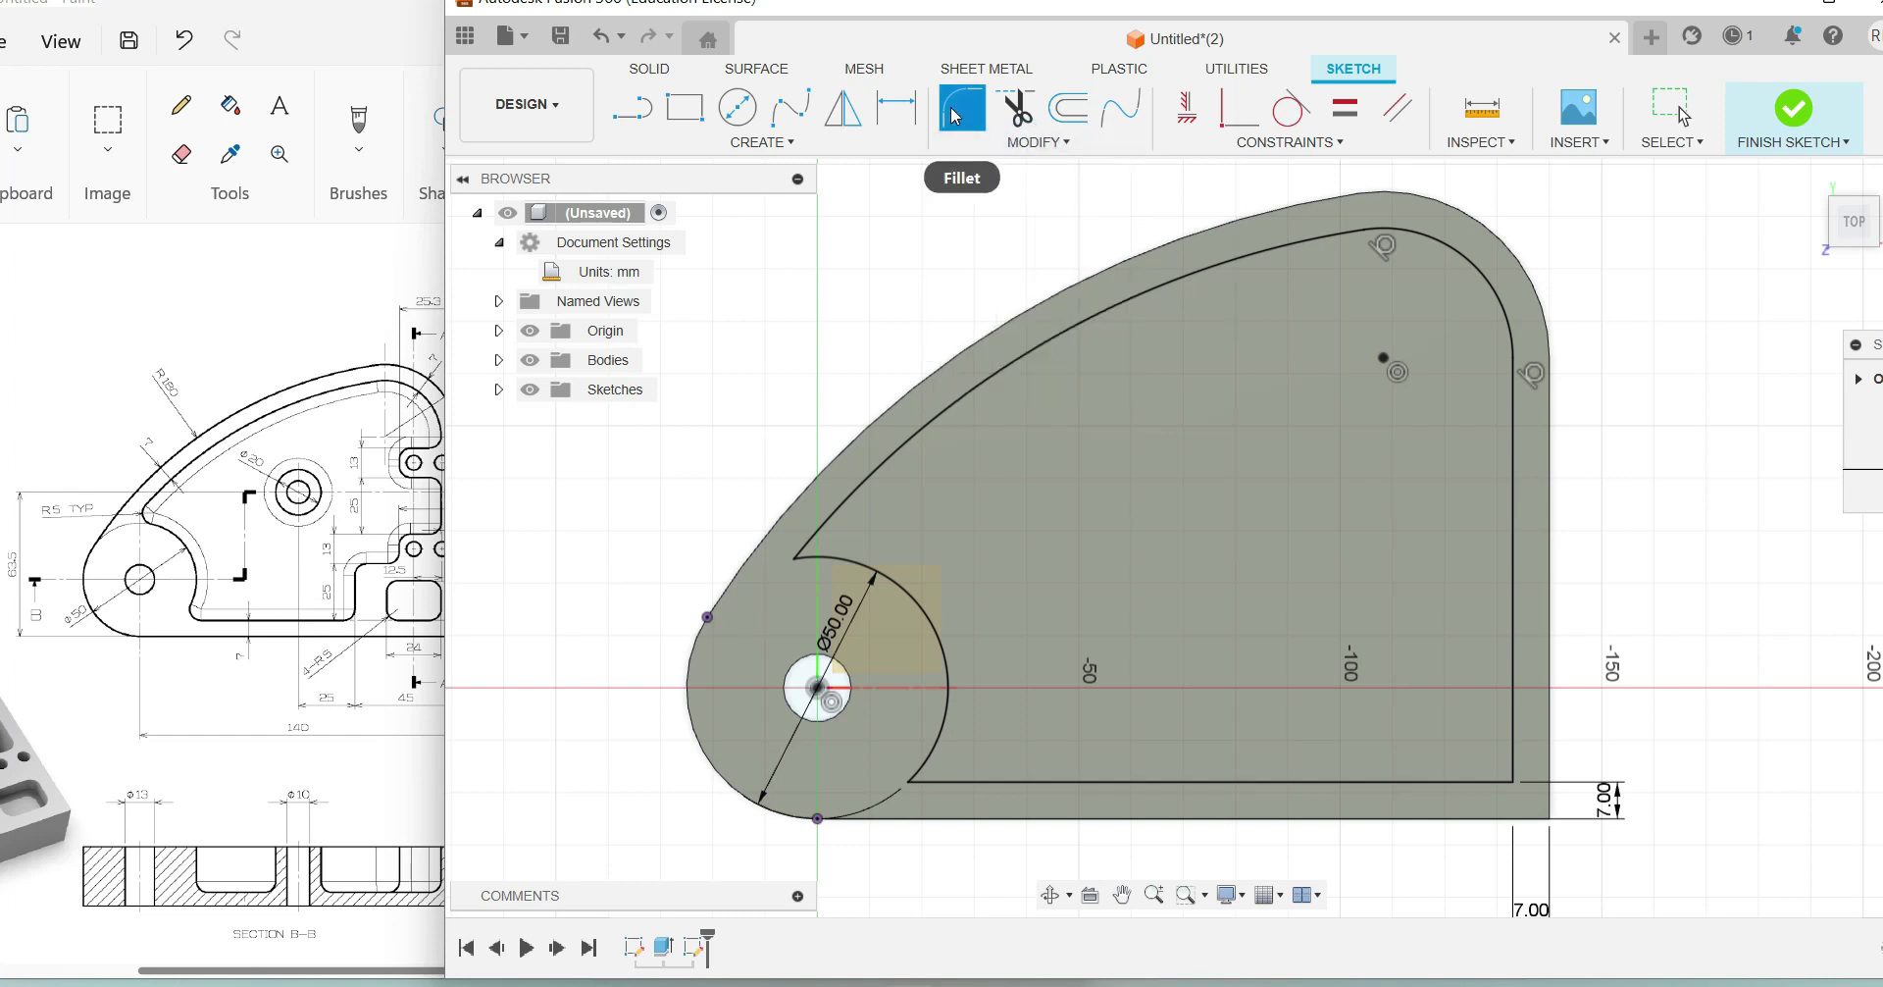
click(827, 510)
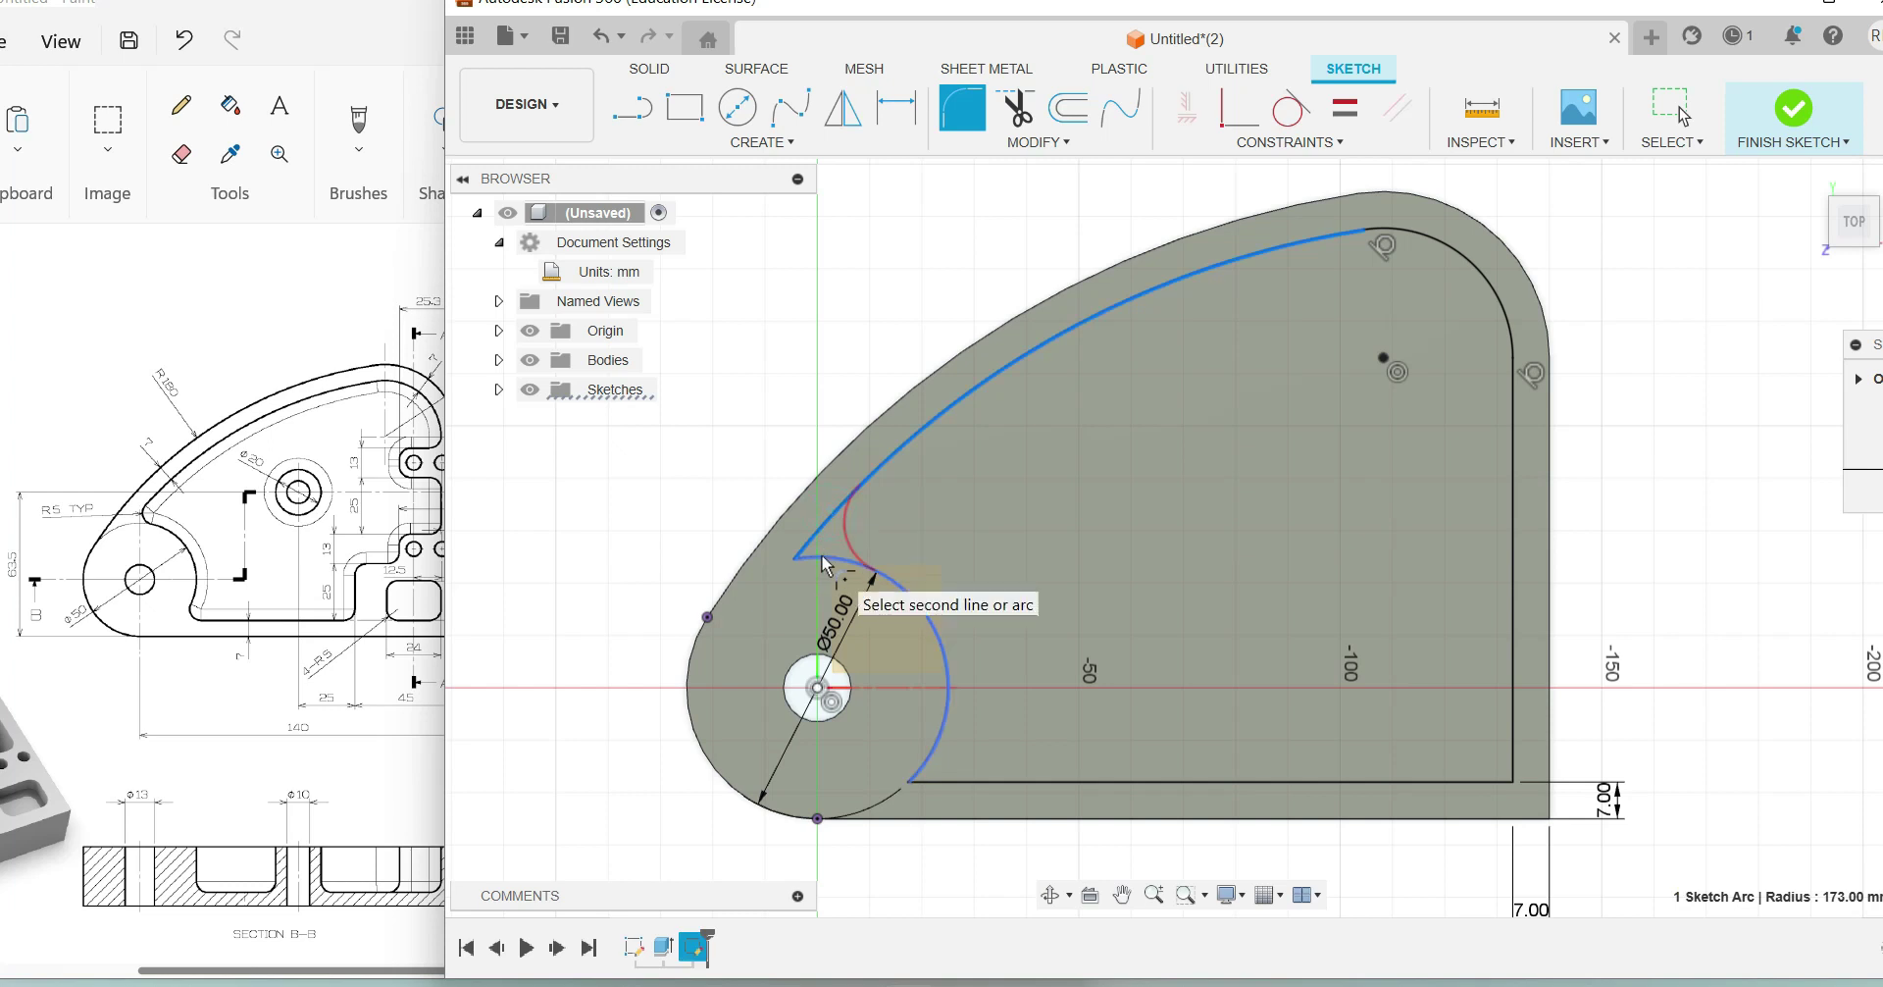
click(824, 563)
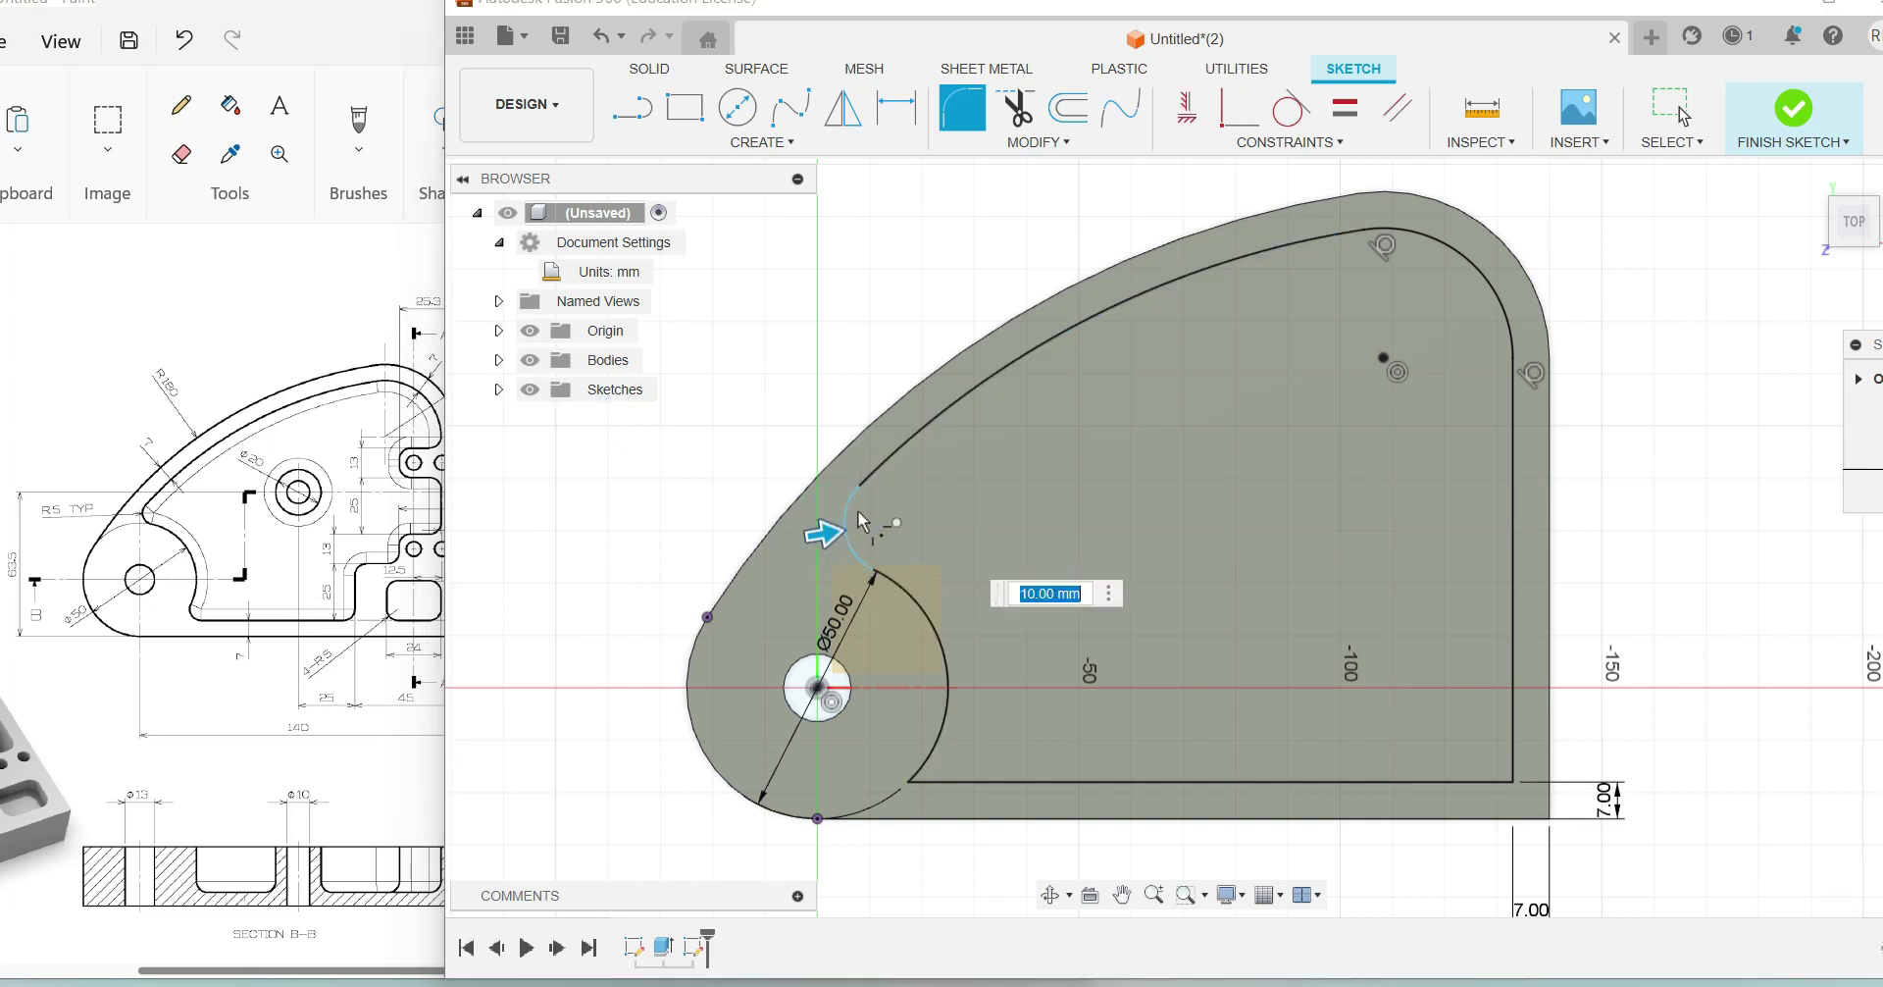
text(5)
key(Return)
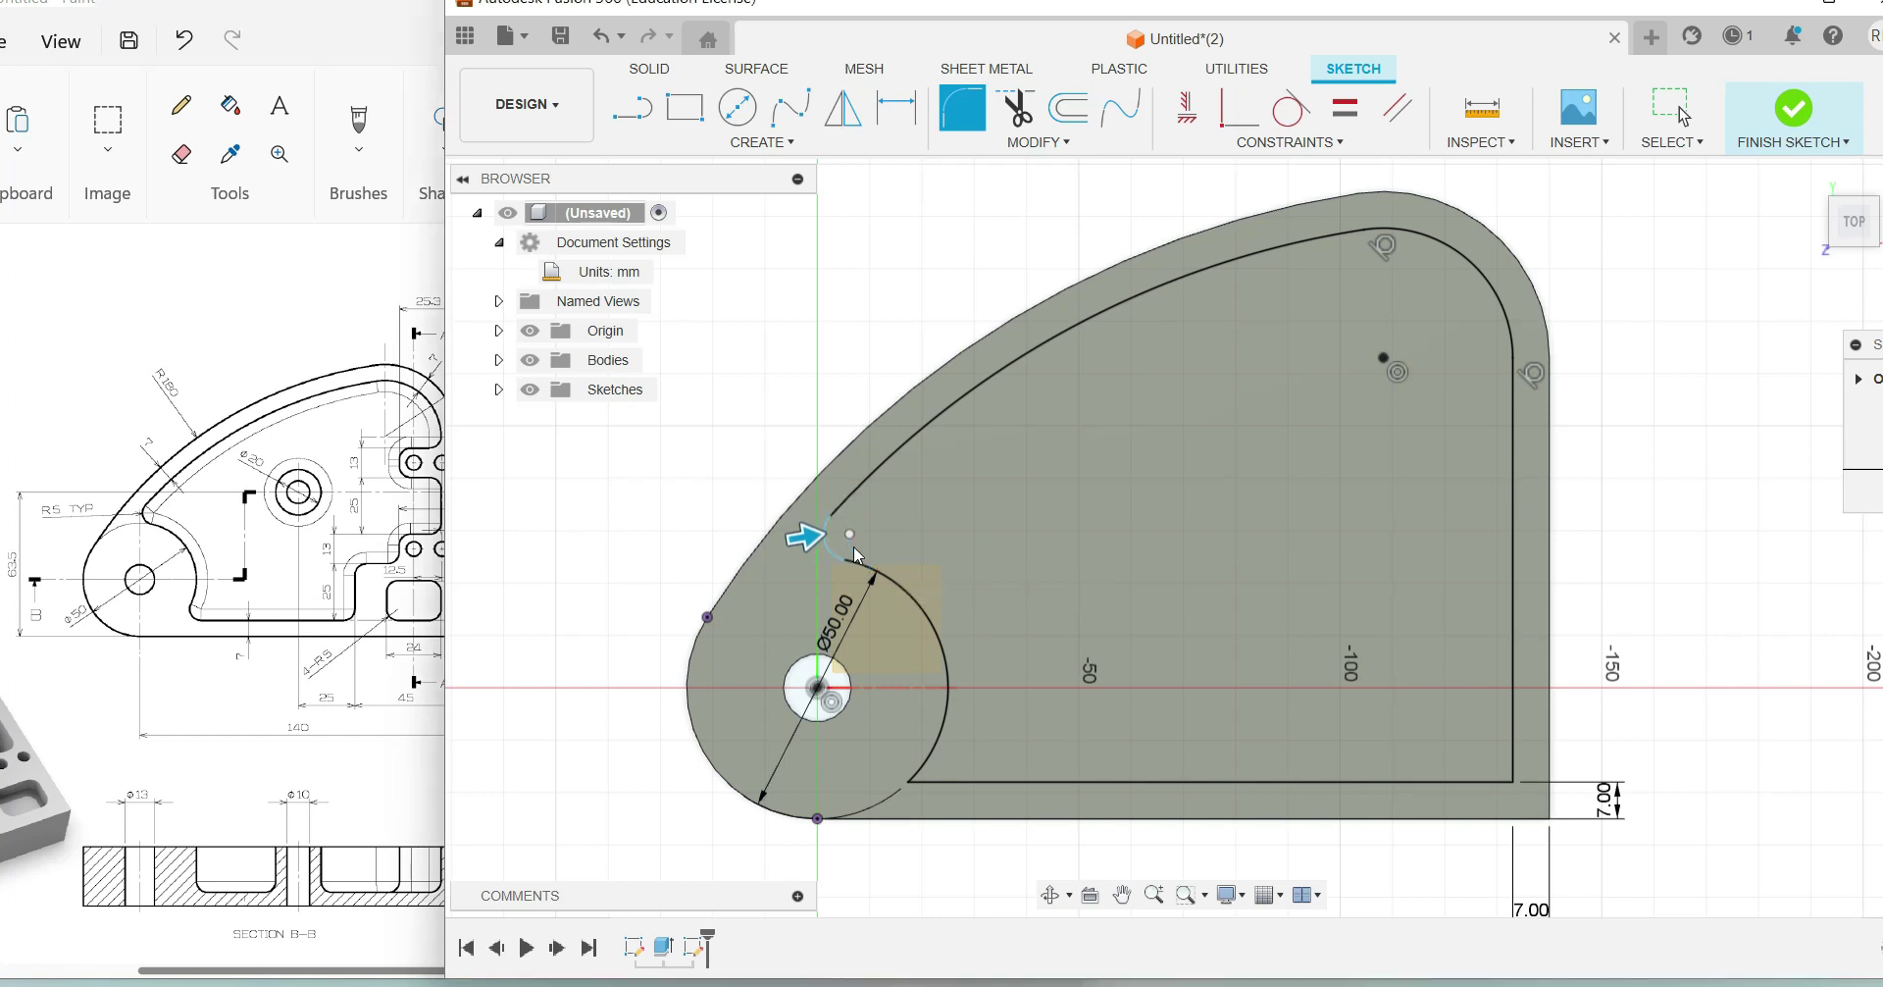
key(Escape)
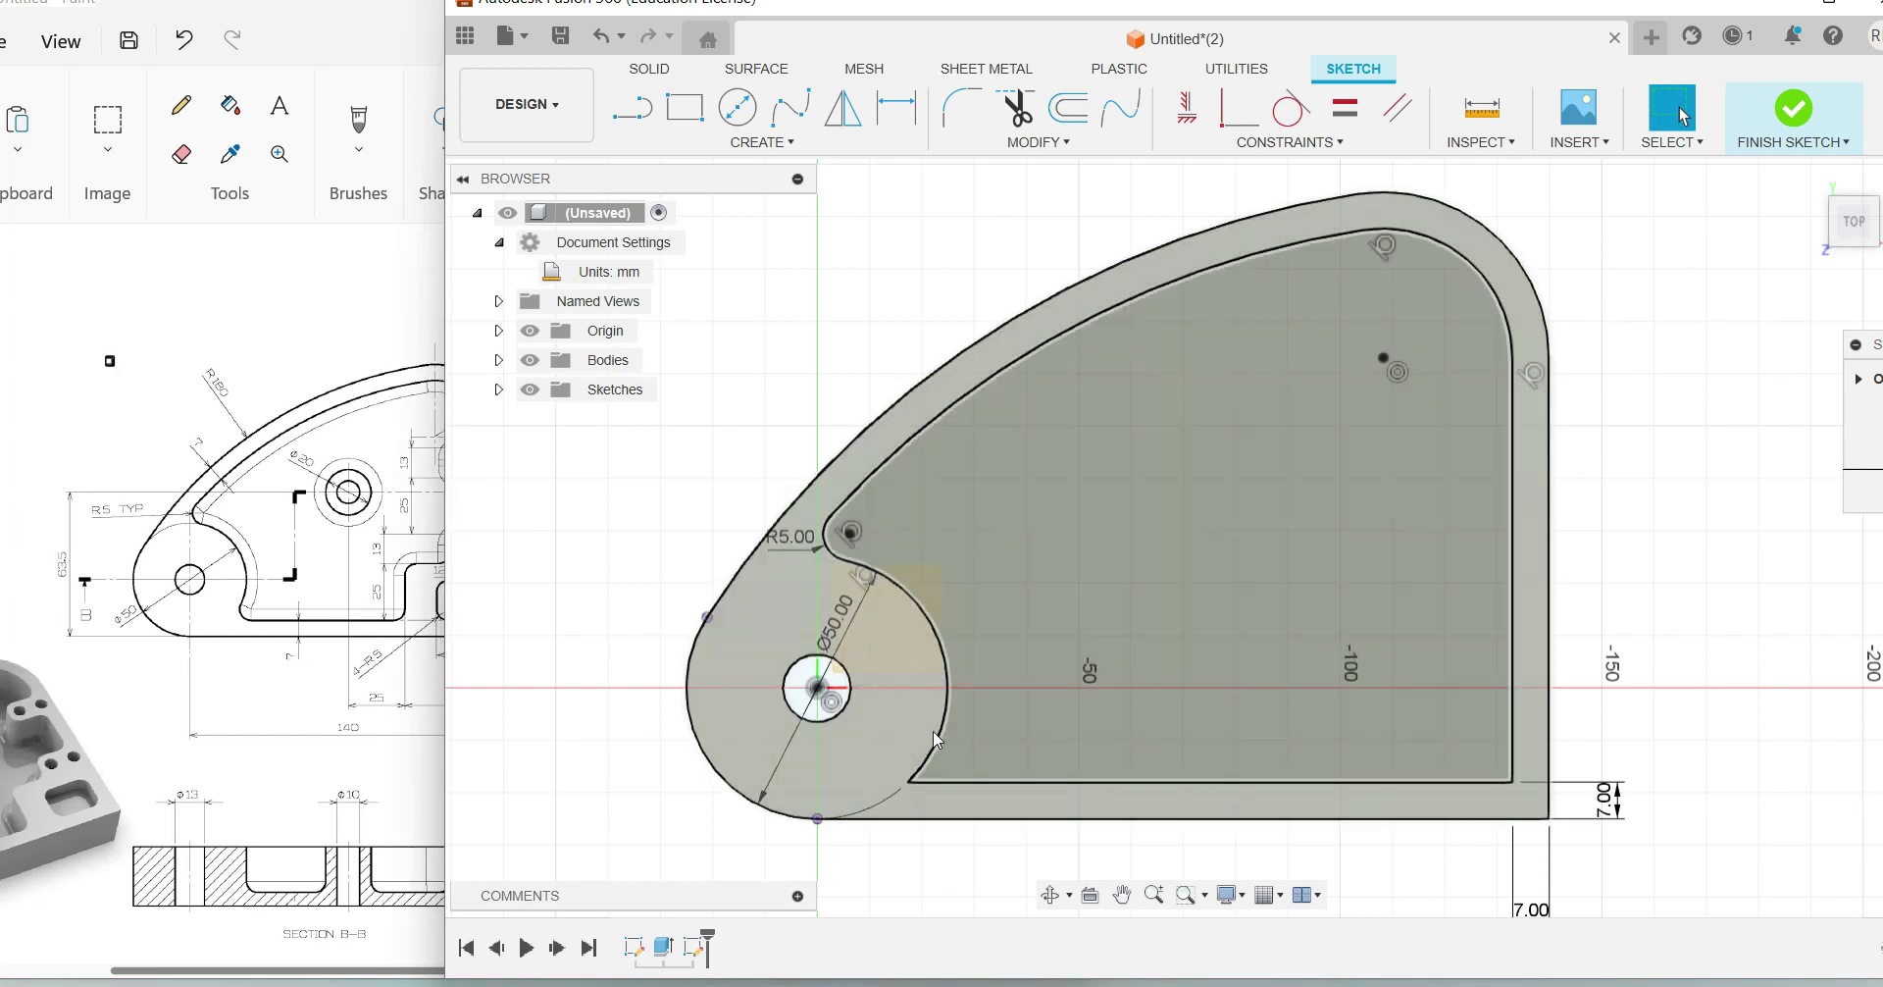
Step: Fillet the corner between the 50 mm boss arc and the pocket's lower horizontal line with a 5 mm radius
click(950, 781)
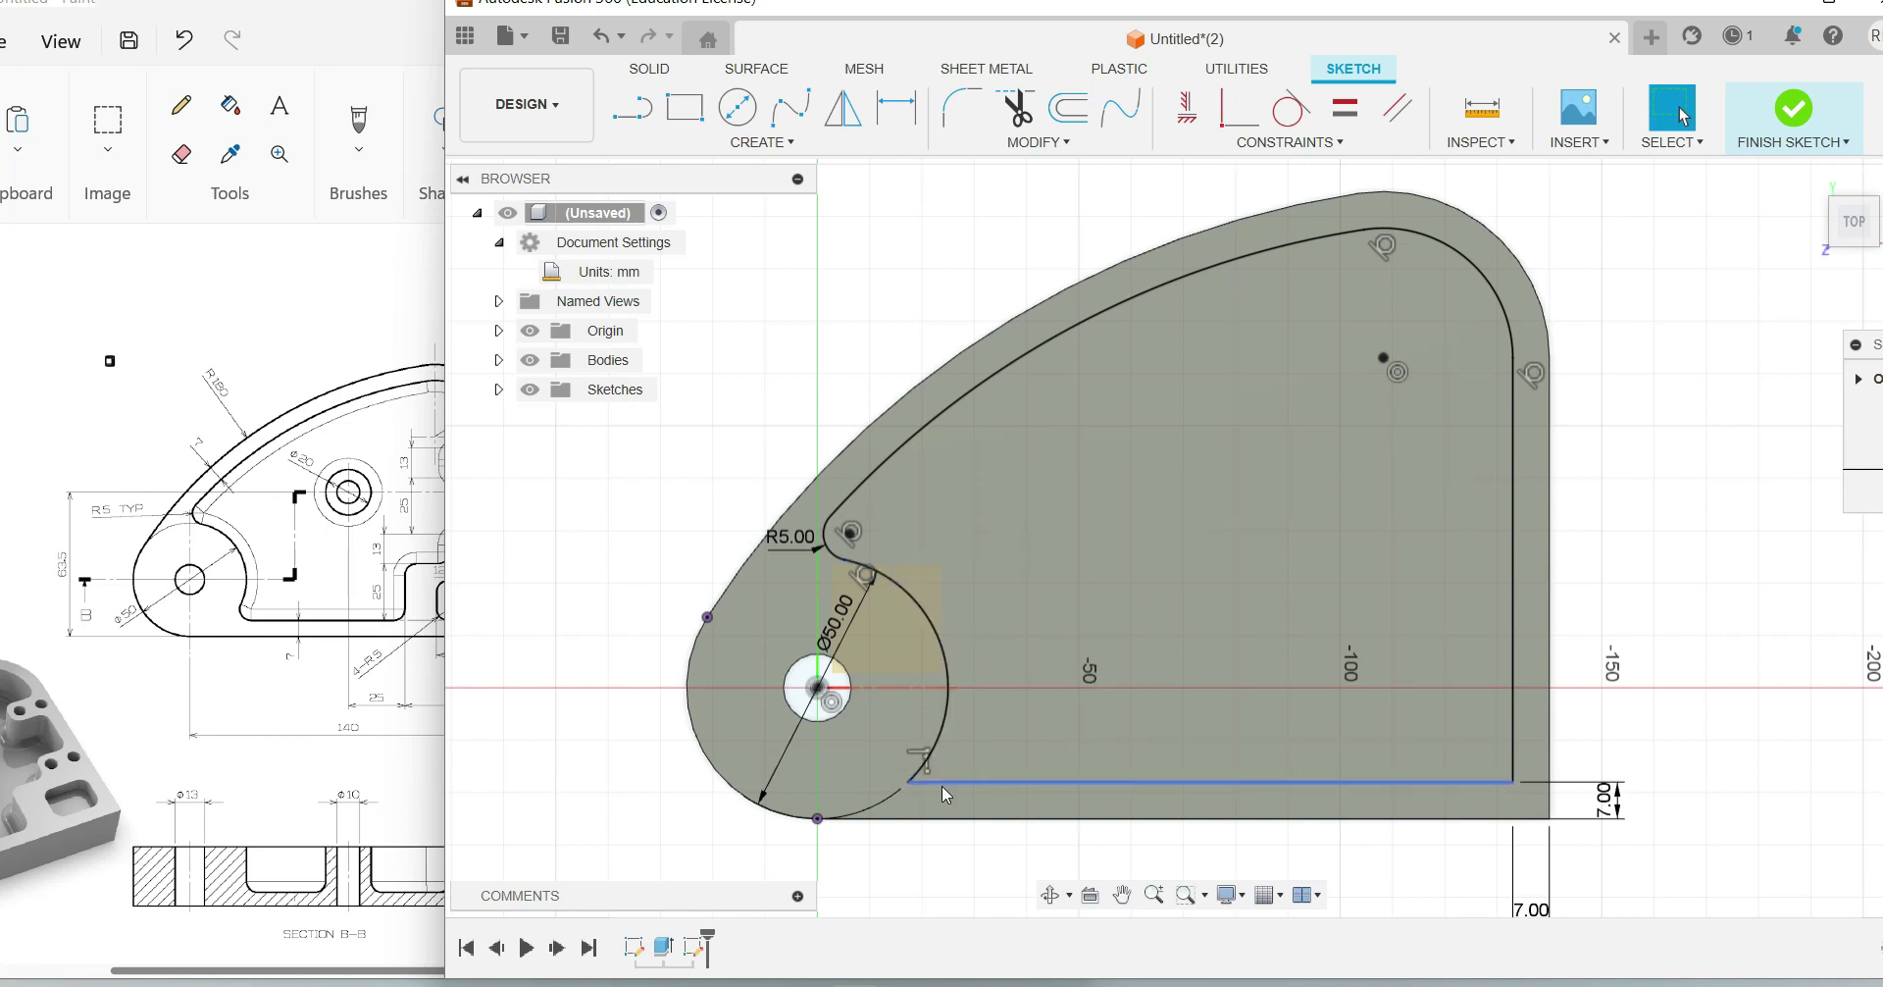
click(984, 180)
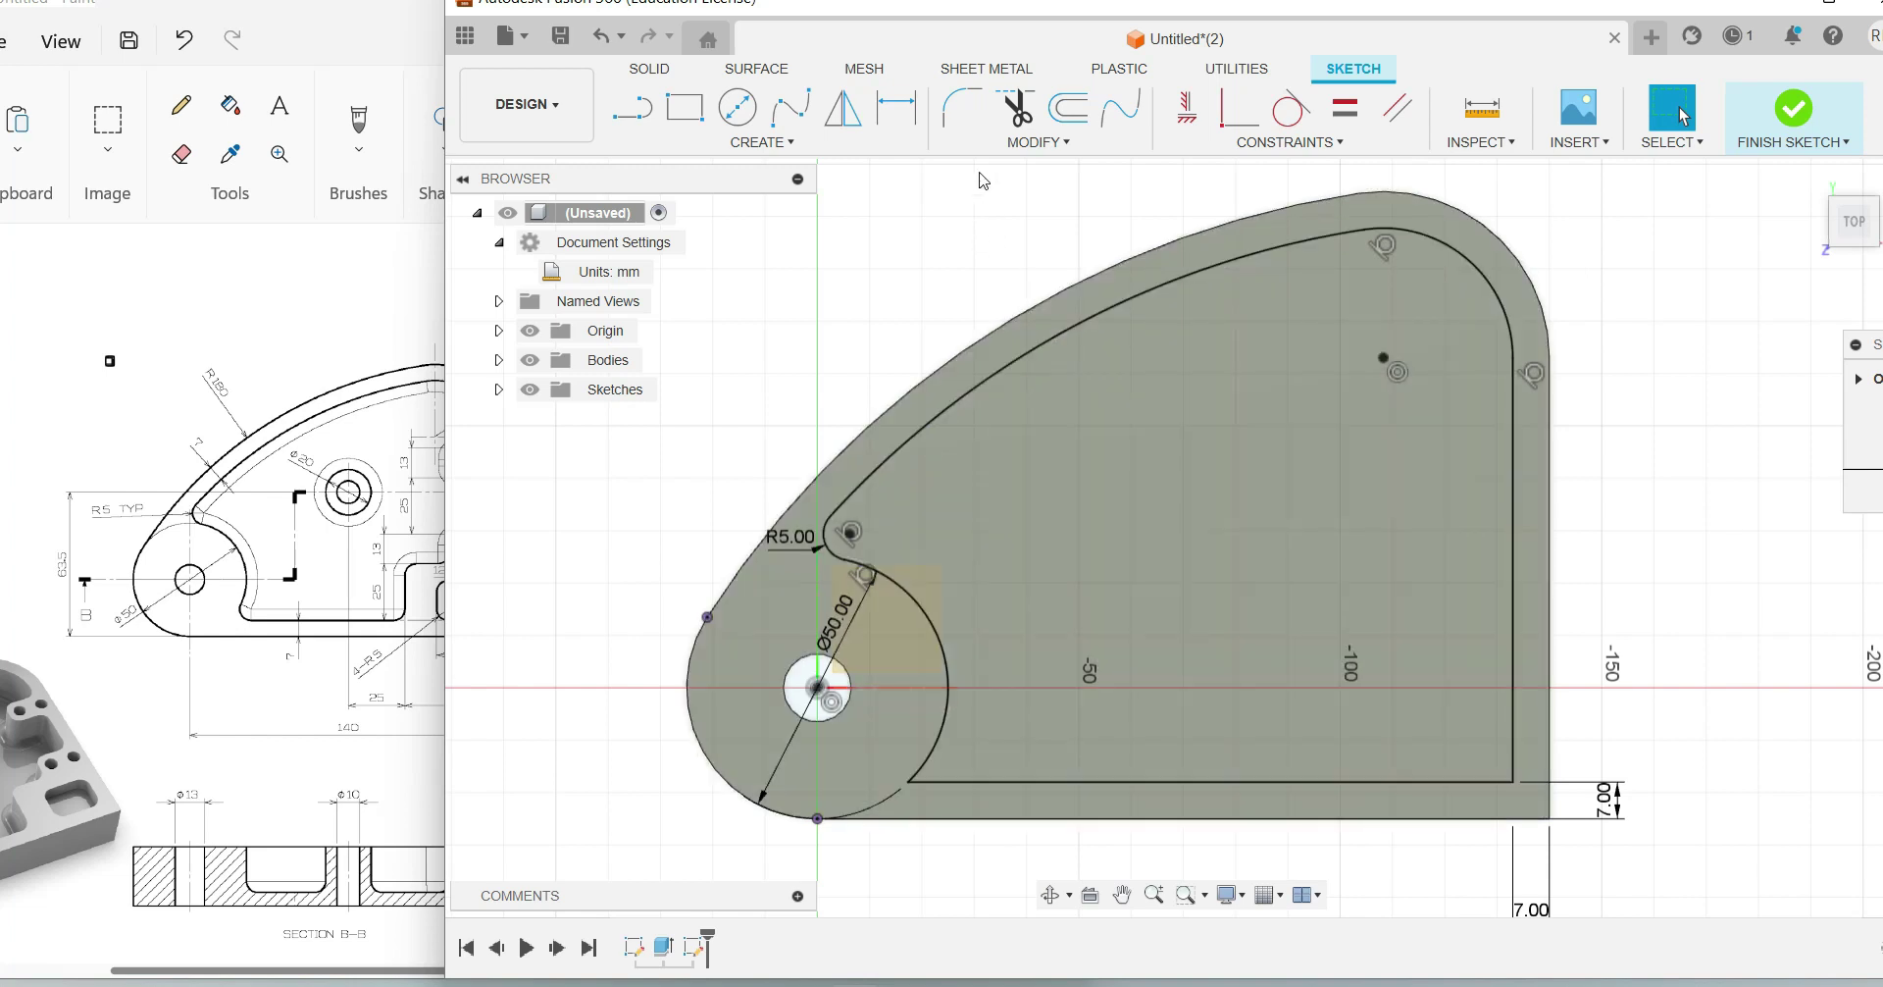
click(959, 110)
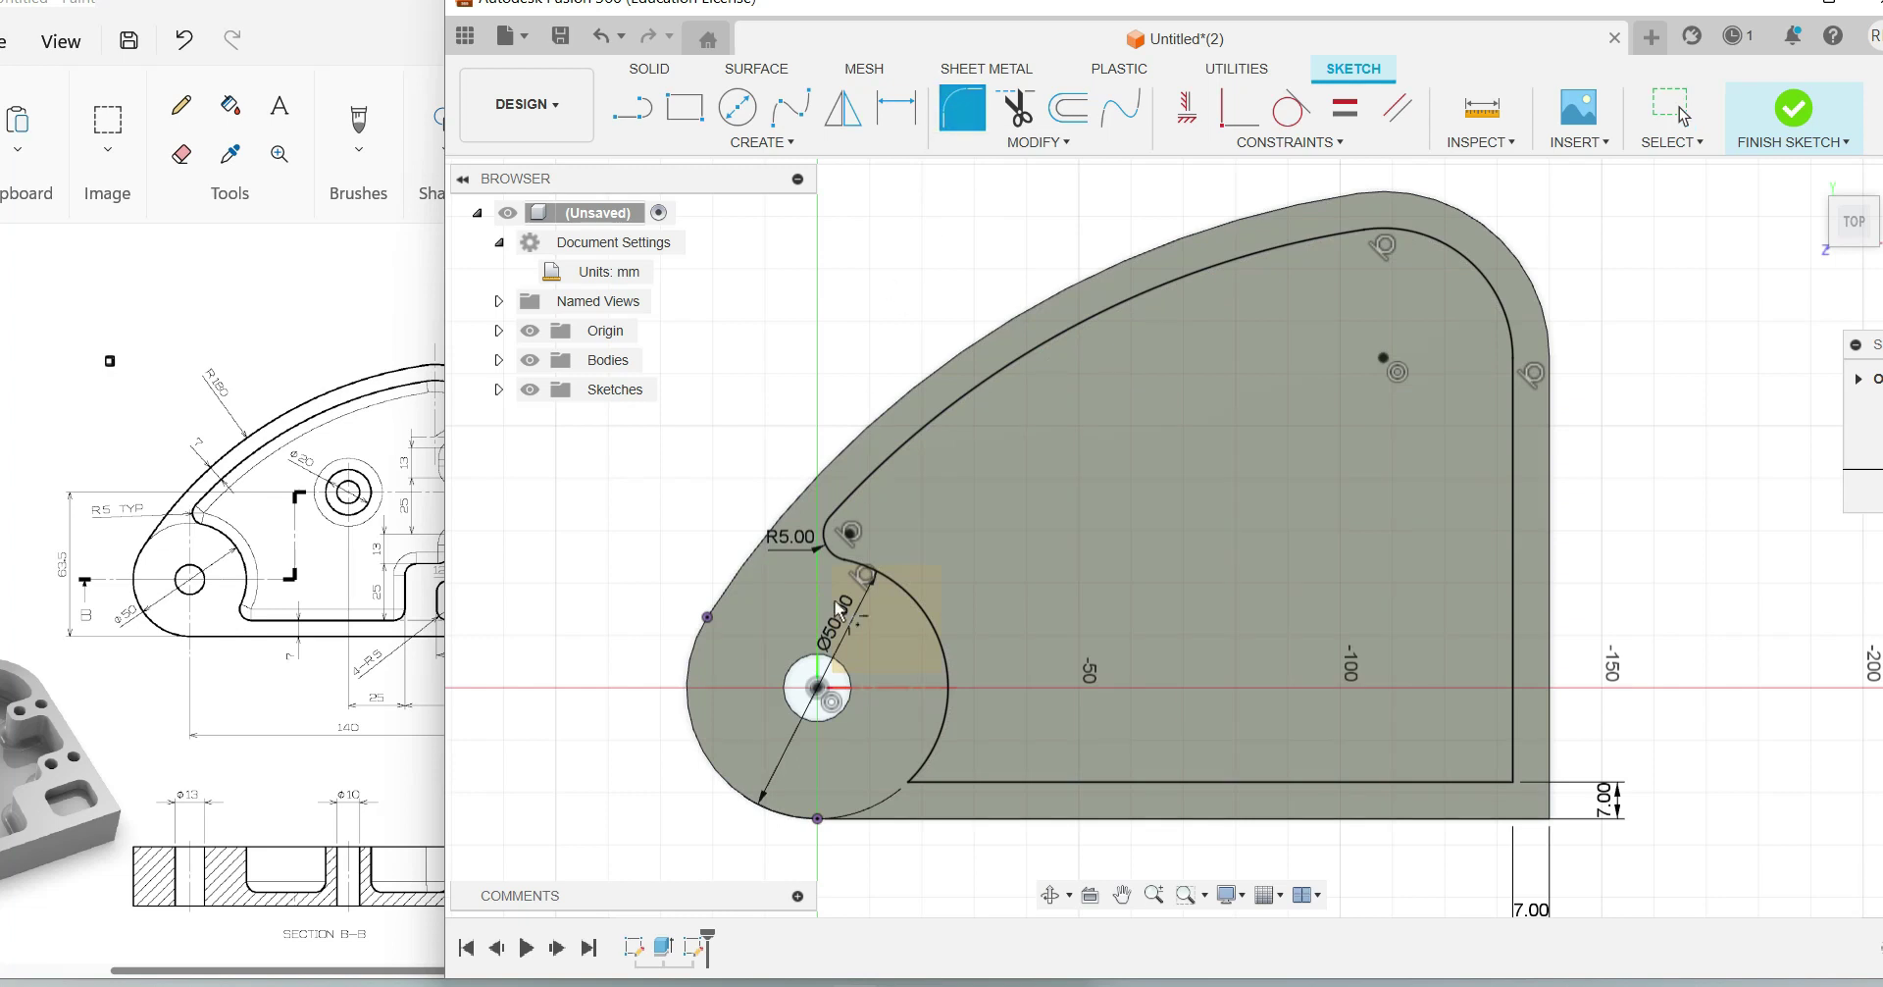
click(944, 725)
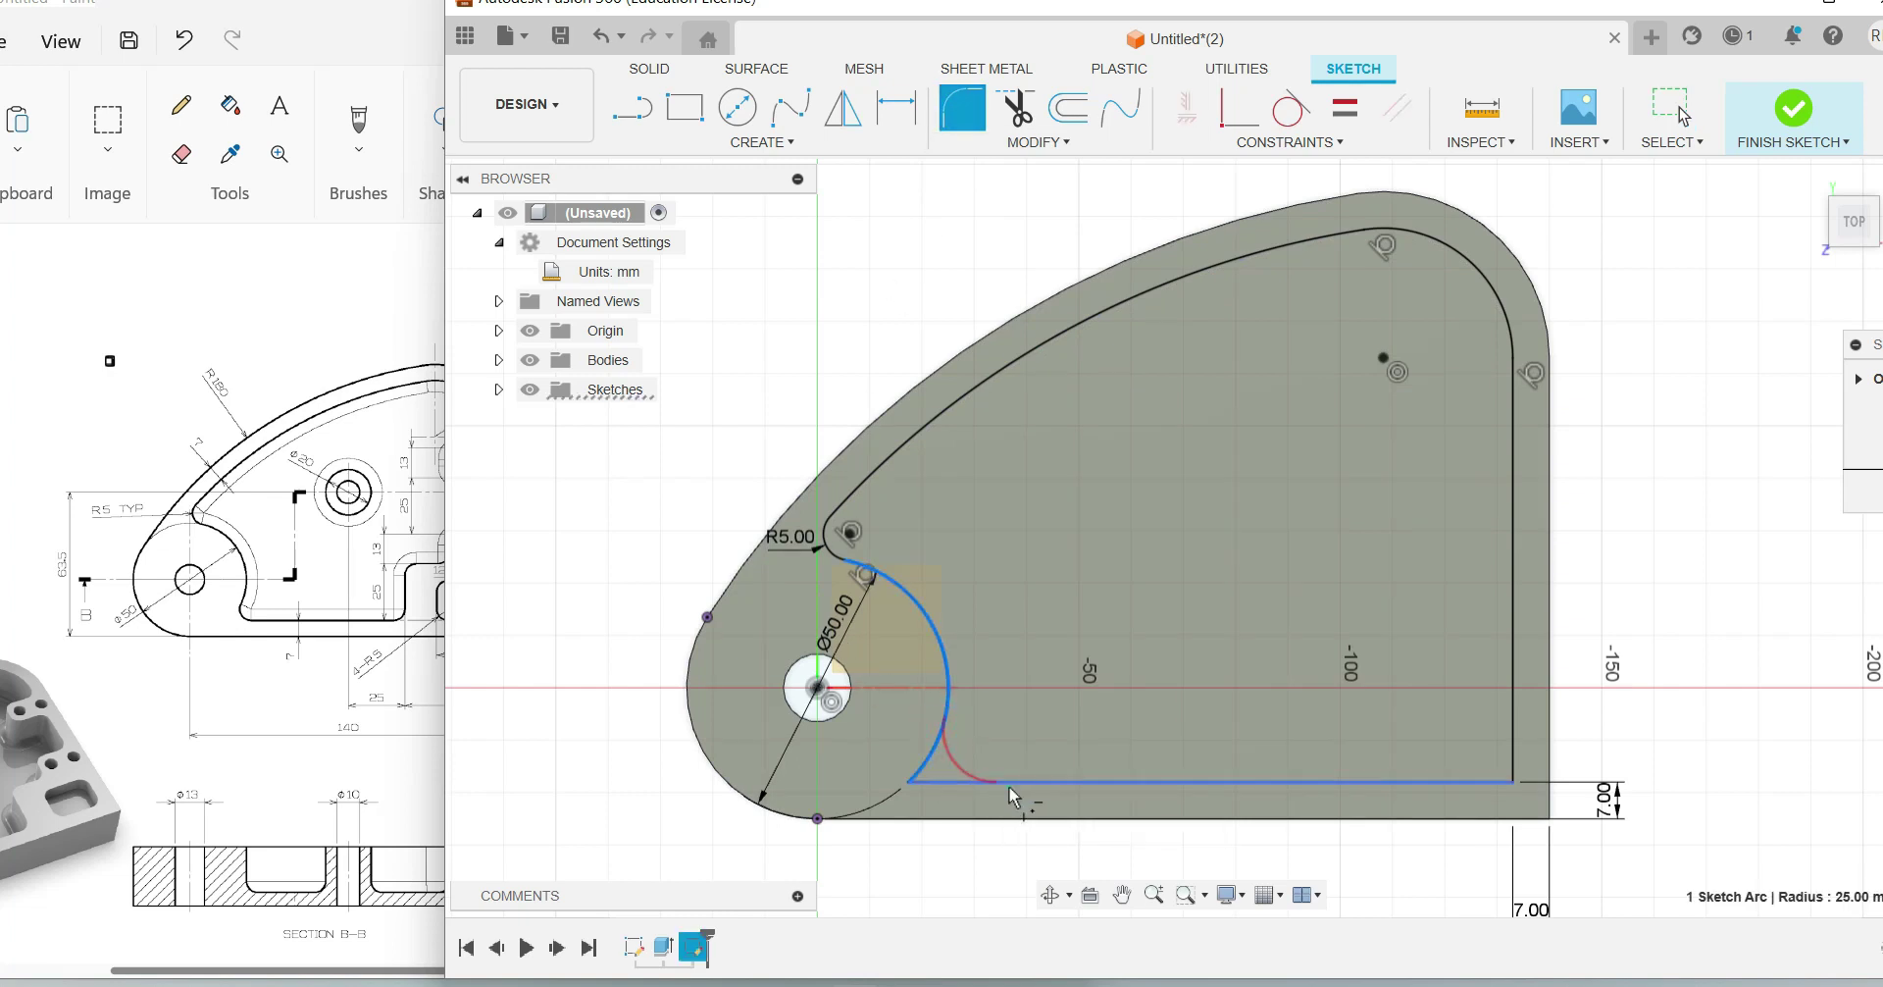
click(1008, 784)
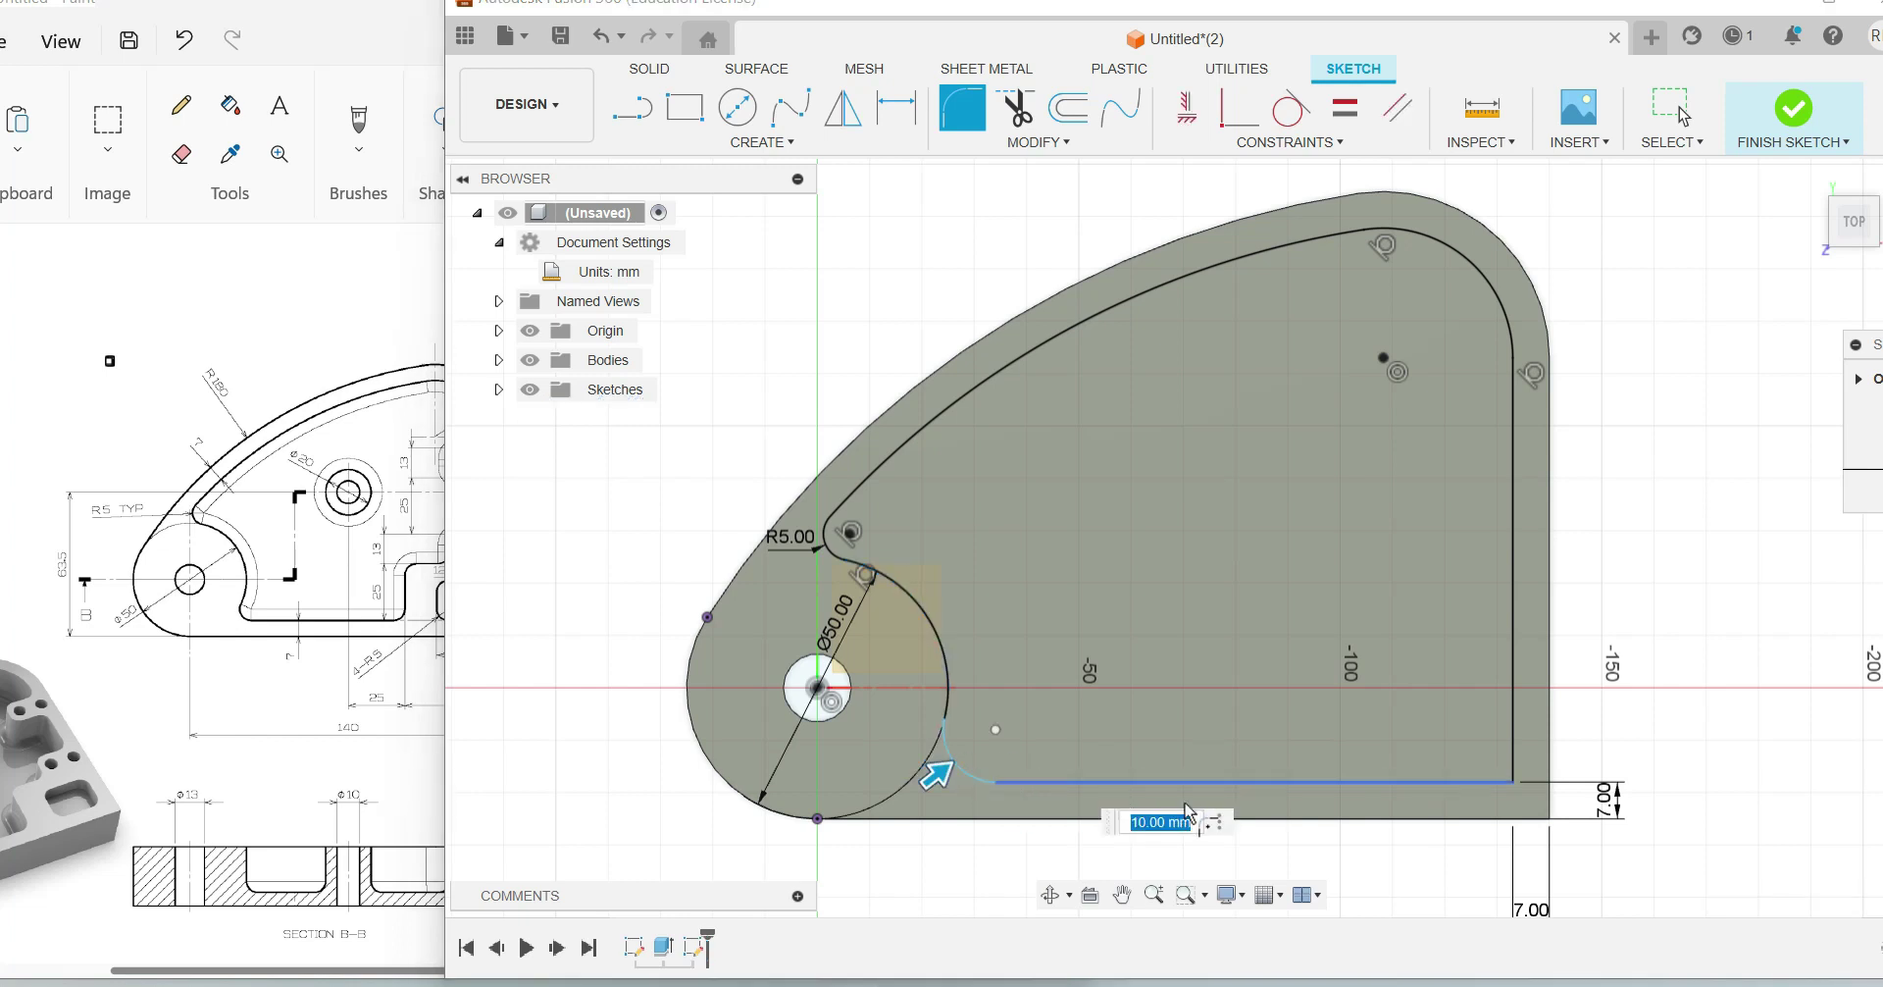
text(5)
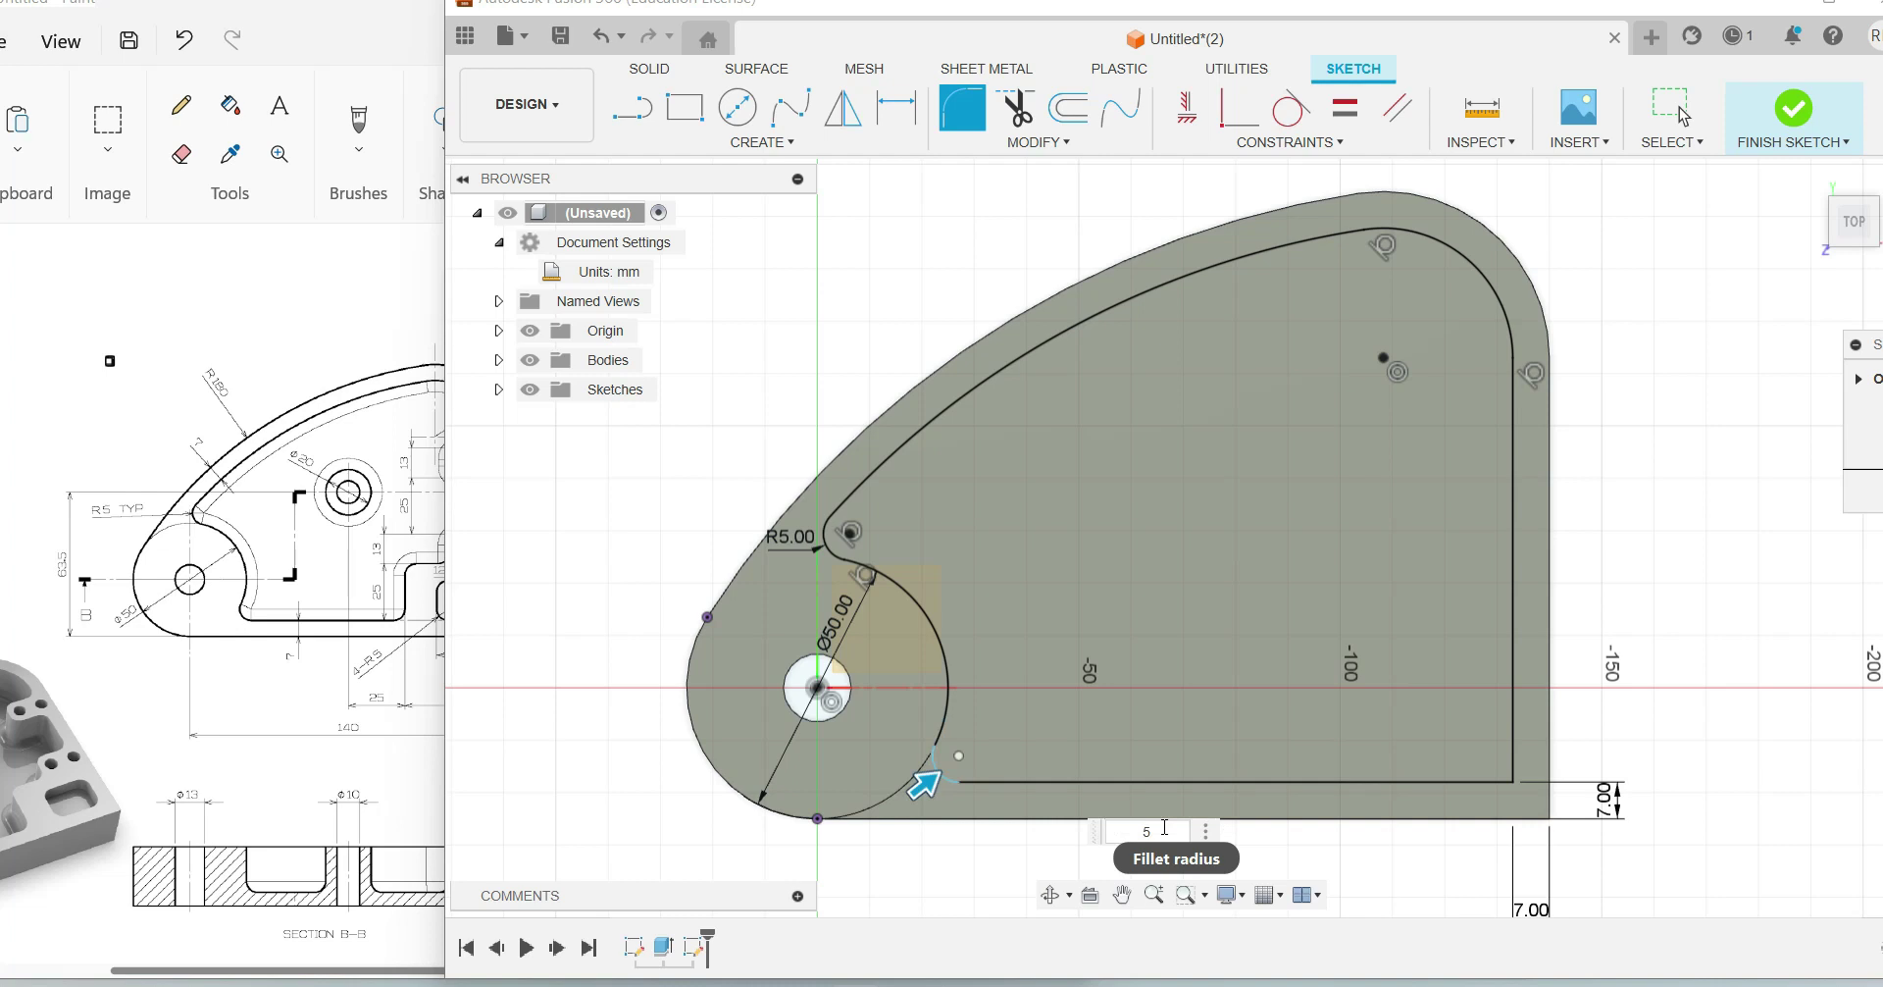
key(Return)
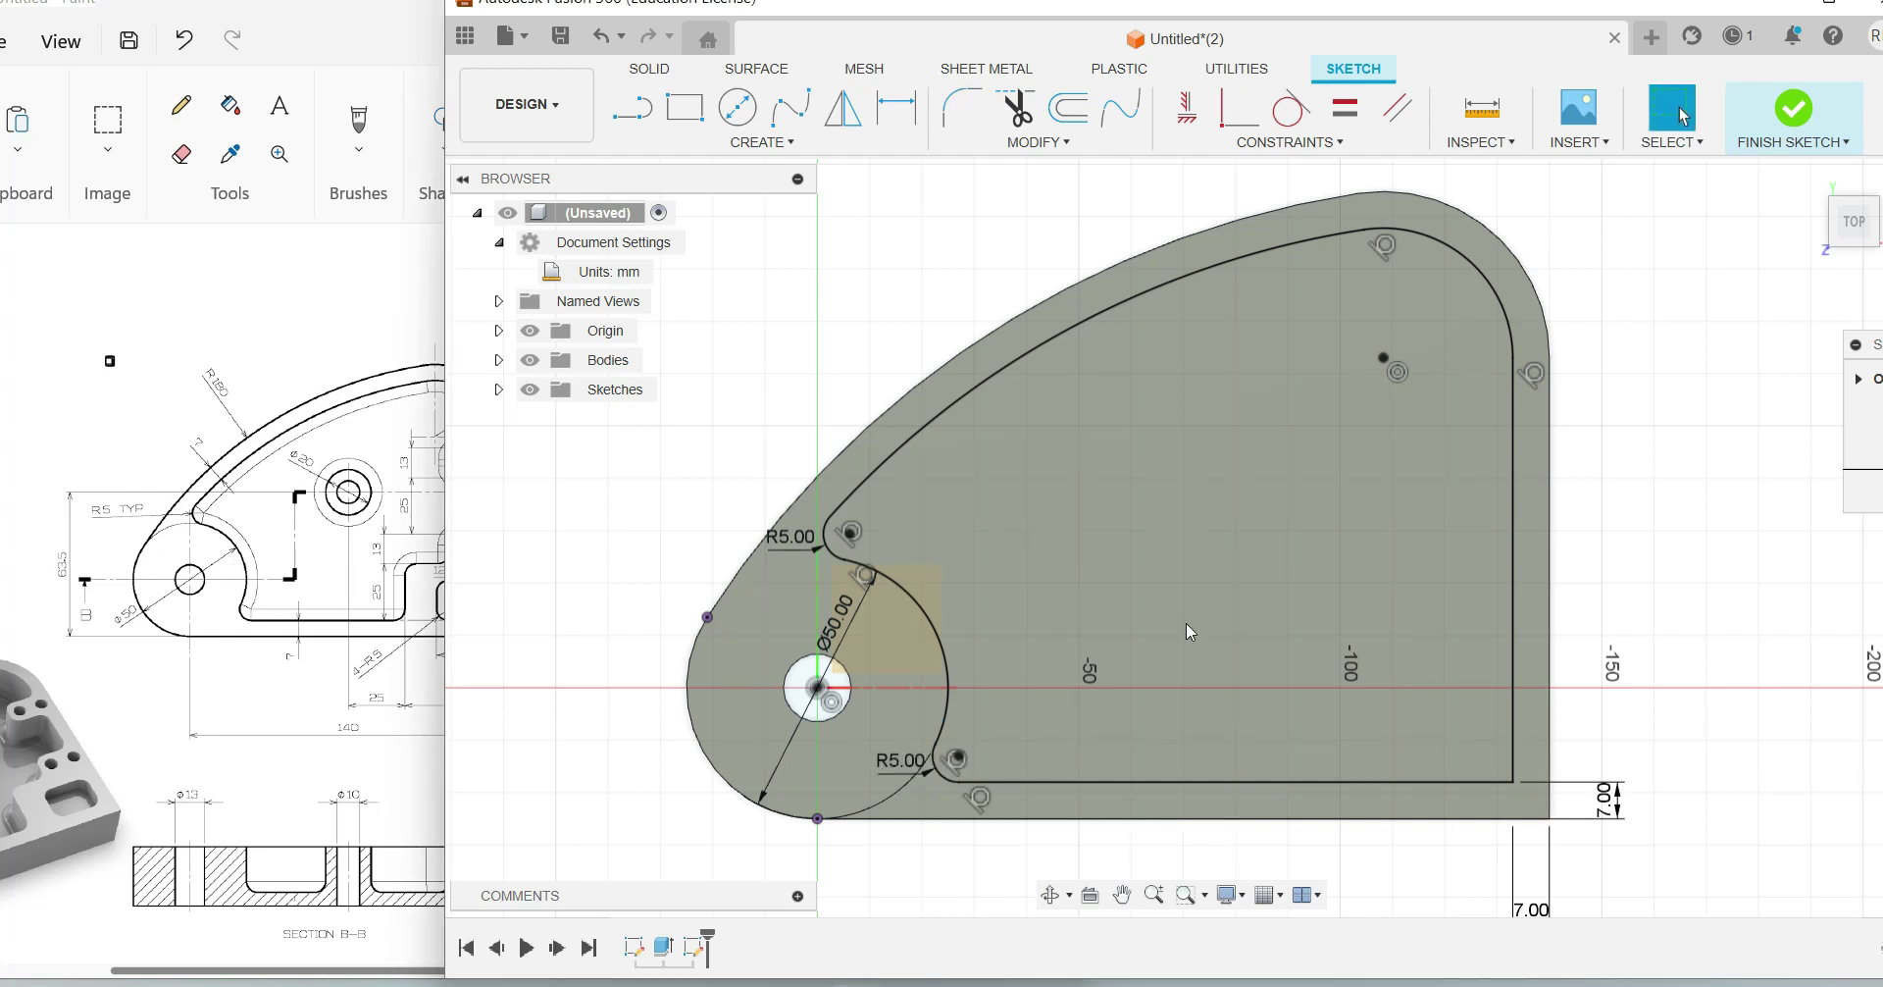
Step: Draw a 25 mm vertical line upward from the pocket's lower horizontal line, near its right end, following the reference drawing
scroll(275, 624, right, 3)
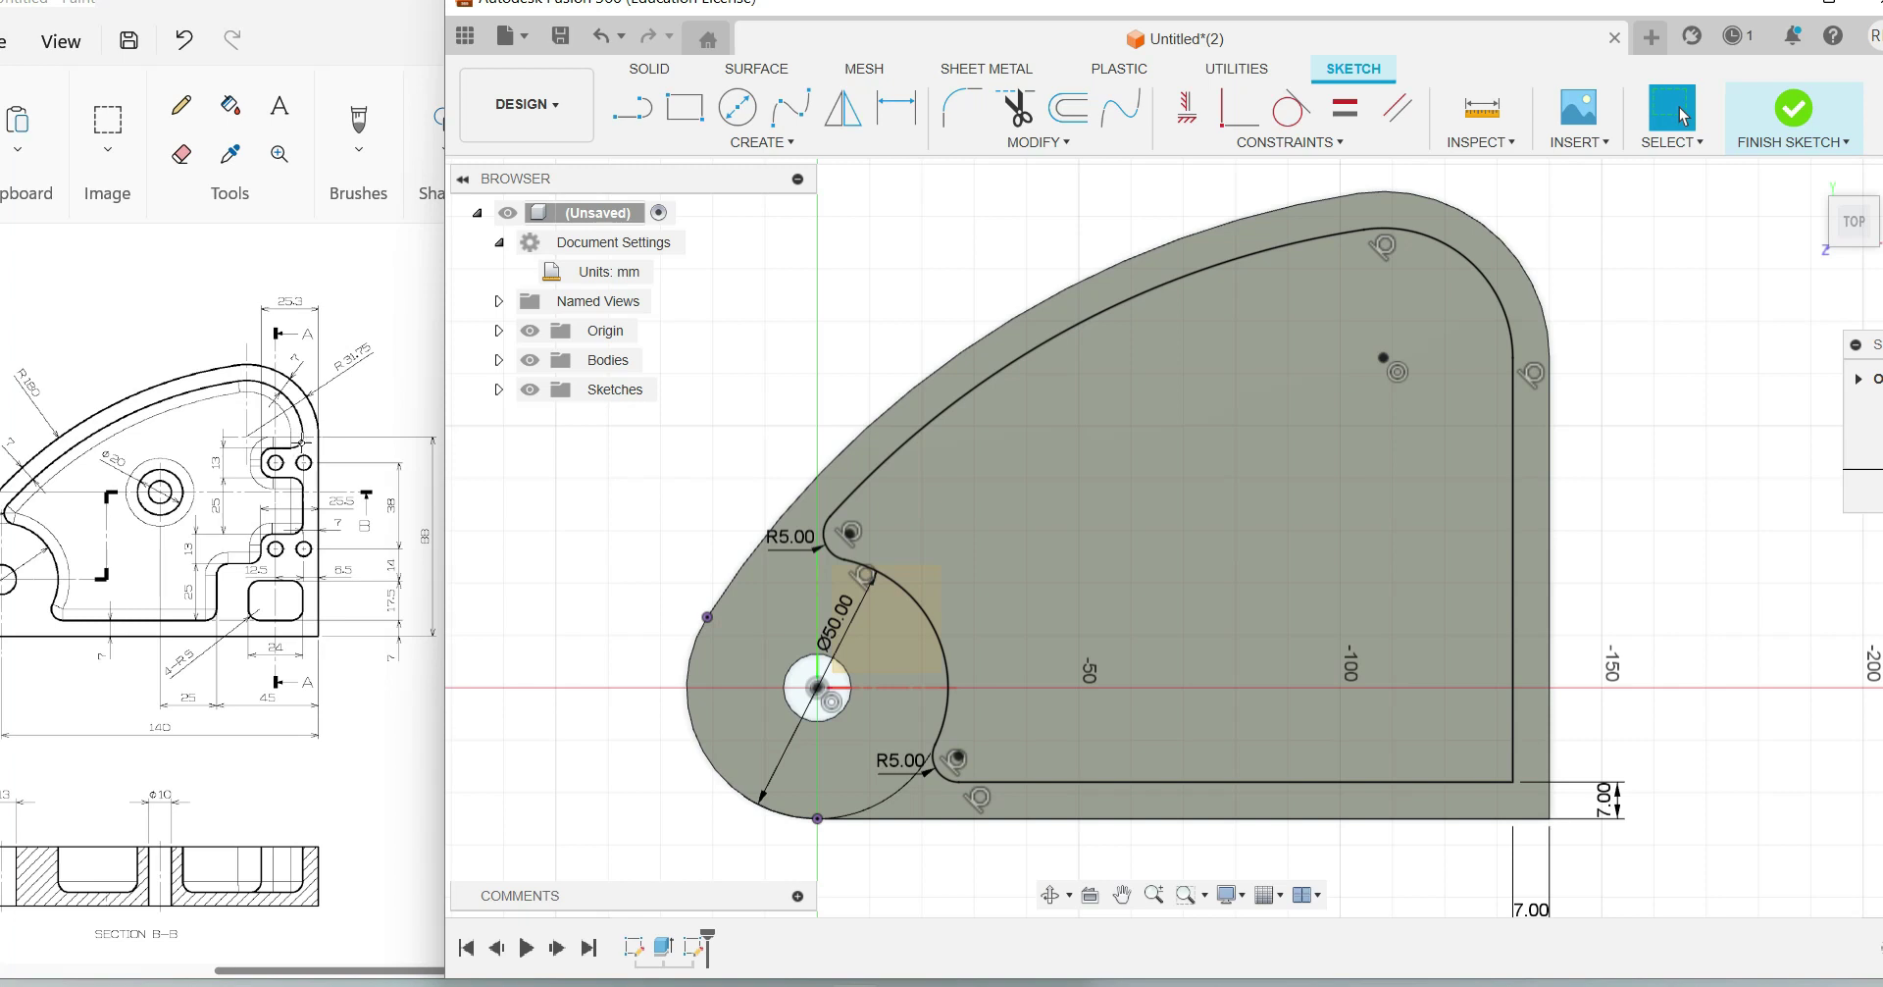
key(l)
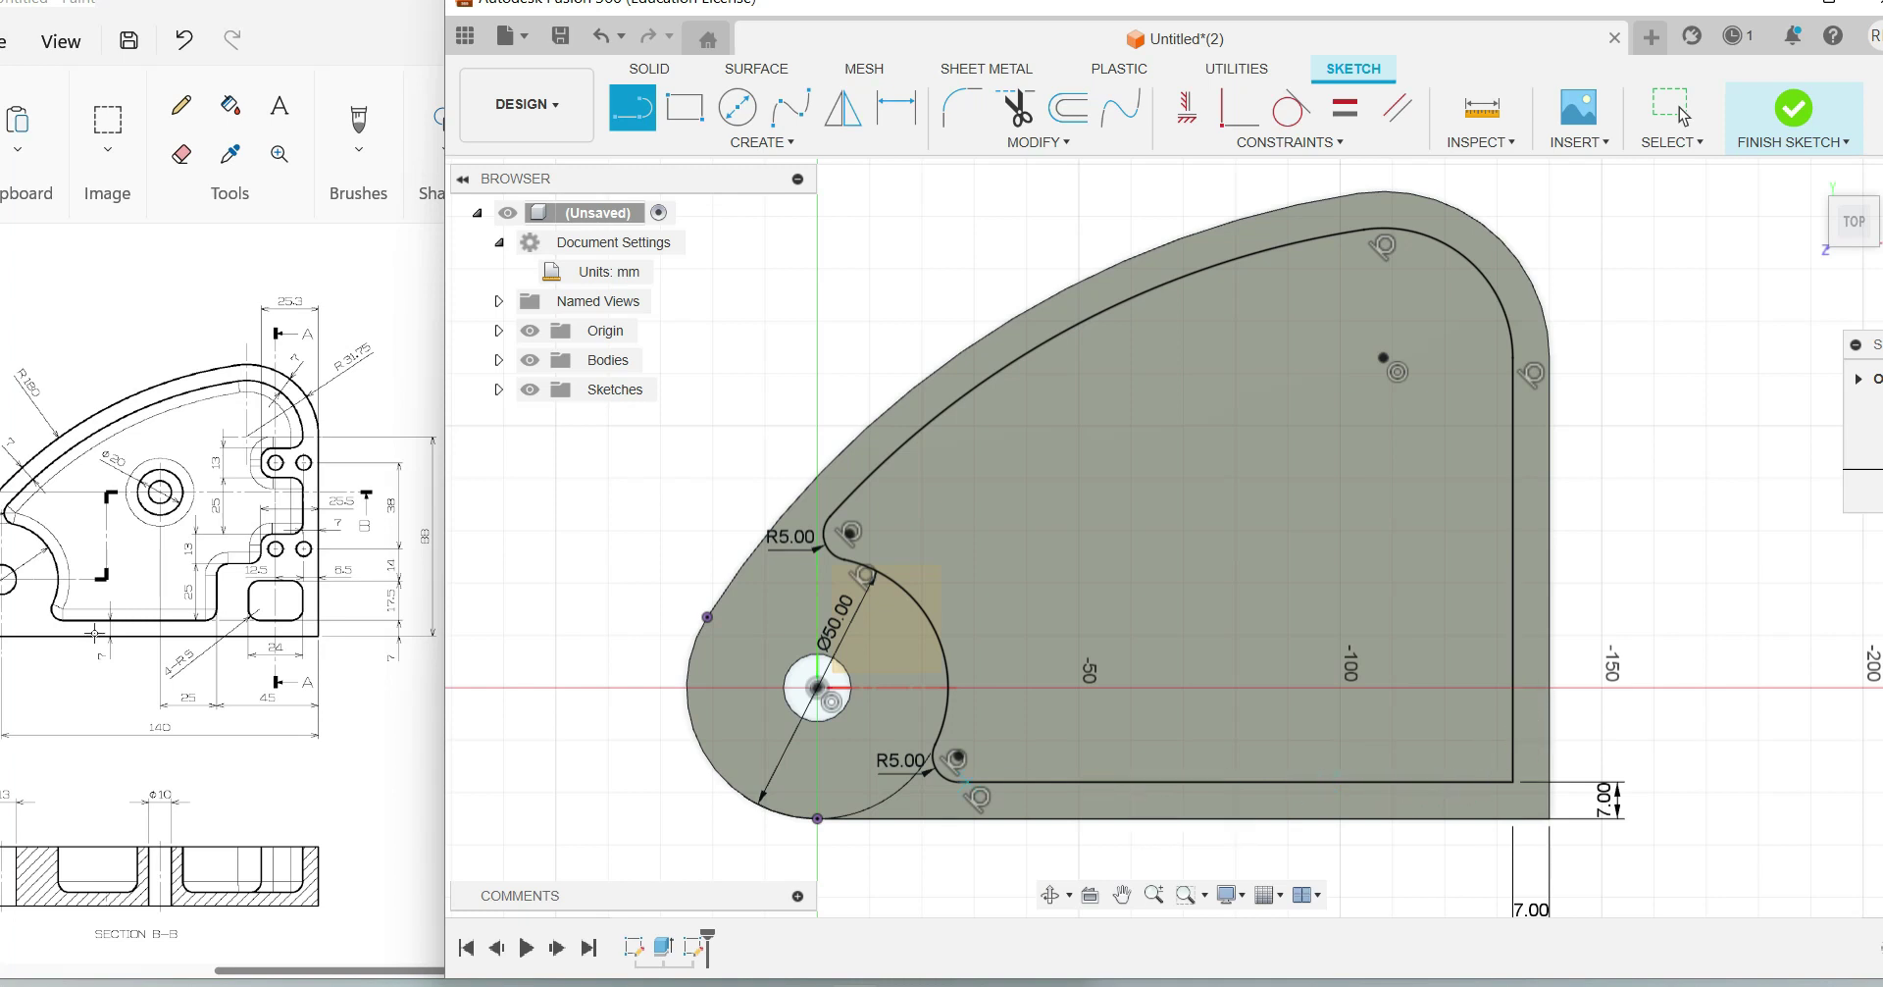
click(971, 782)
click(1328, 782)
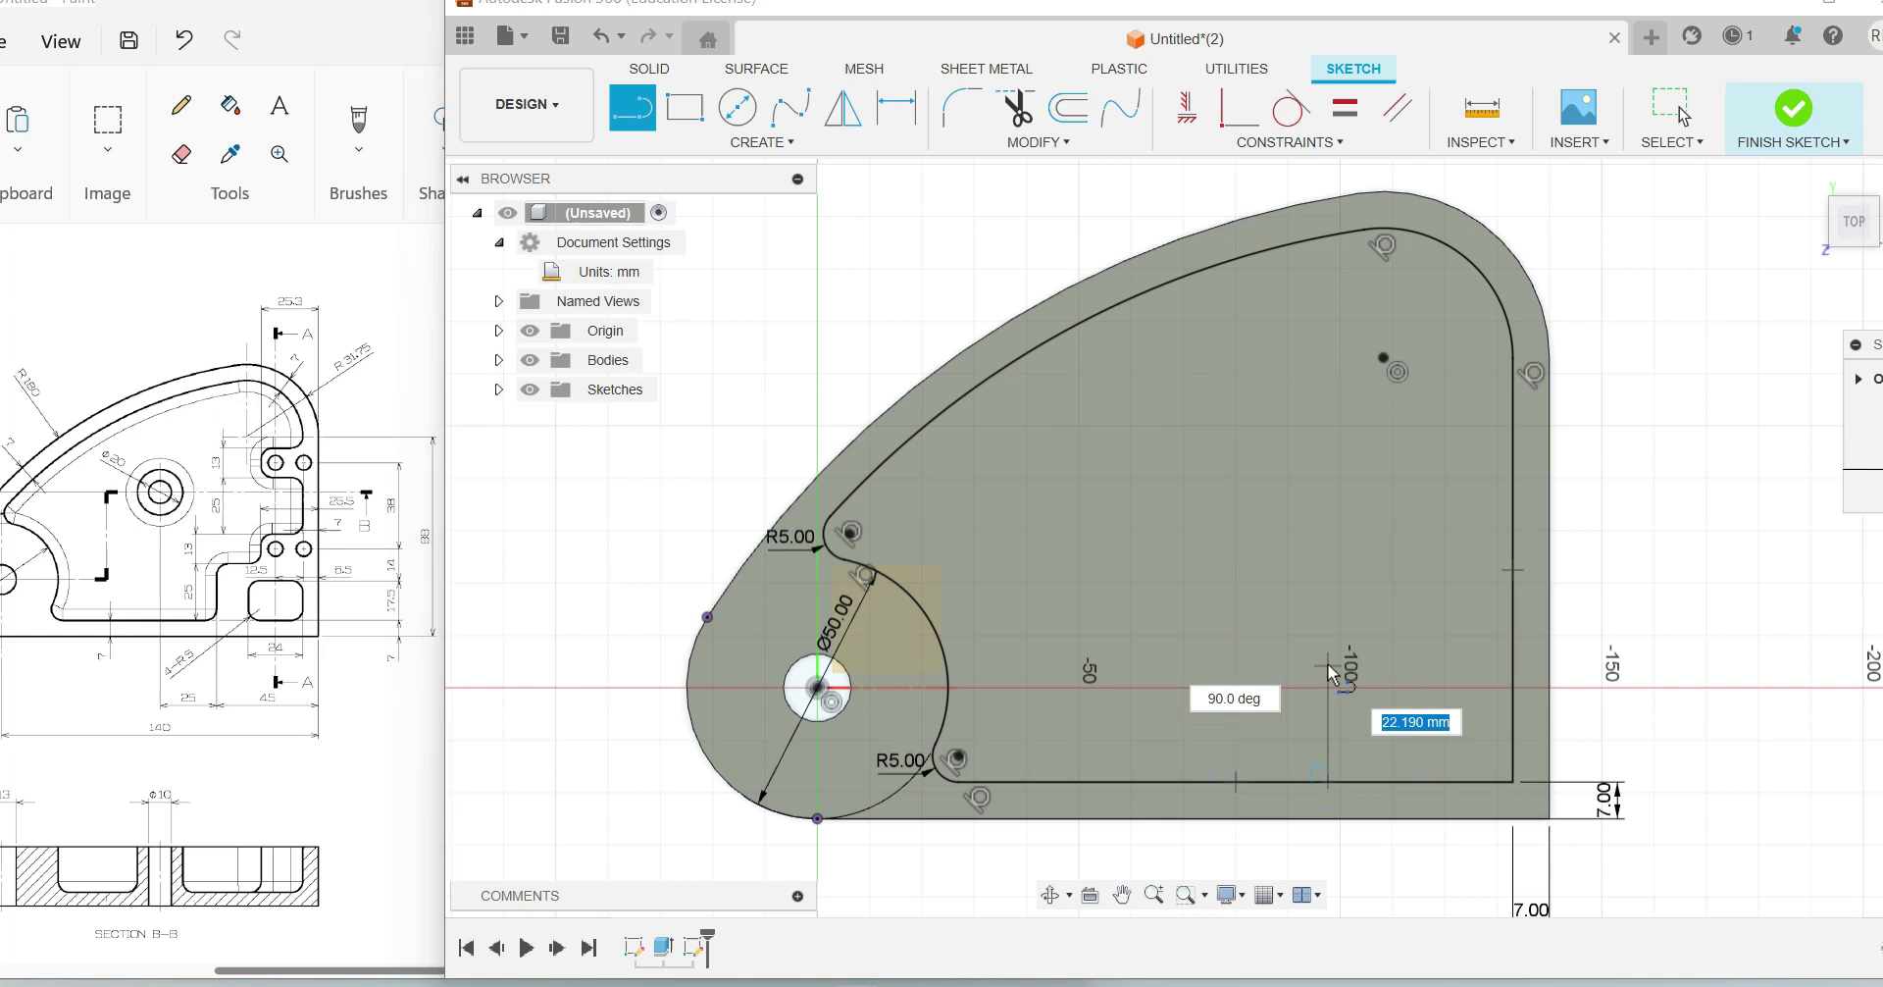
text(25)
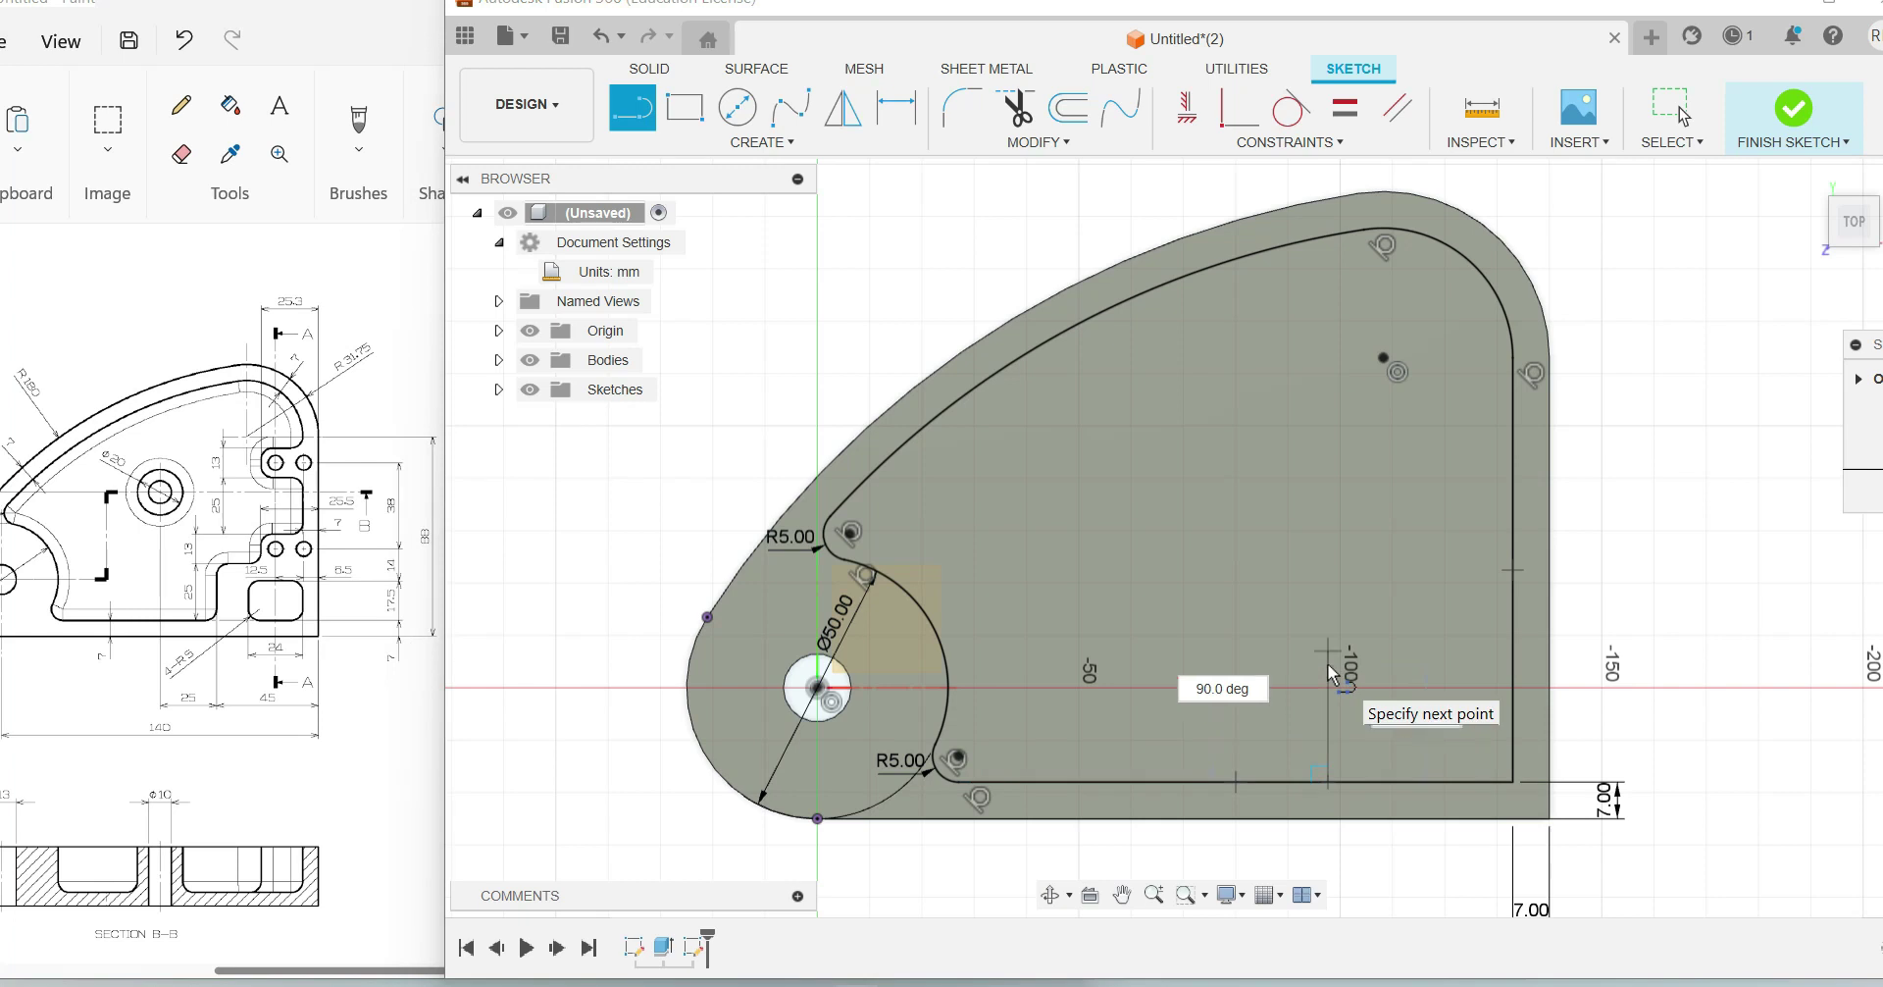
click(1673, 110)
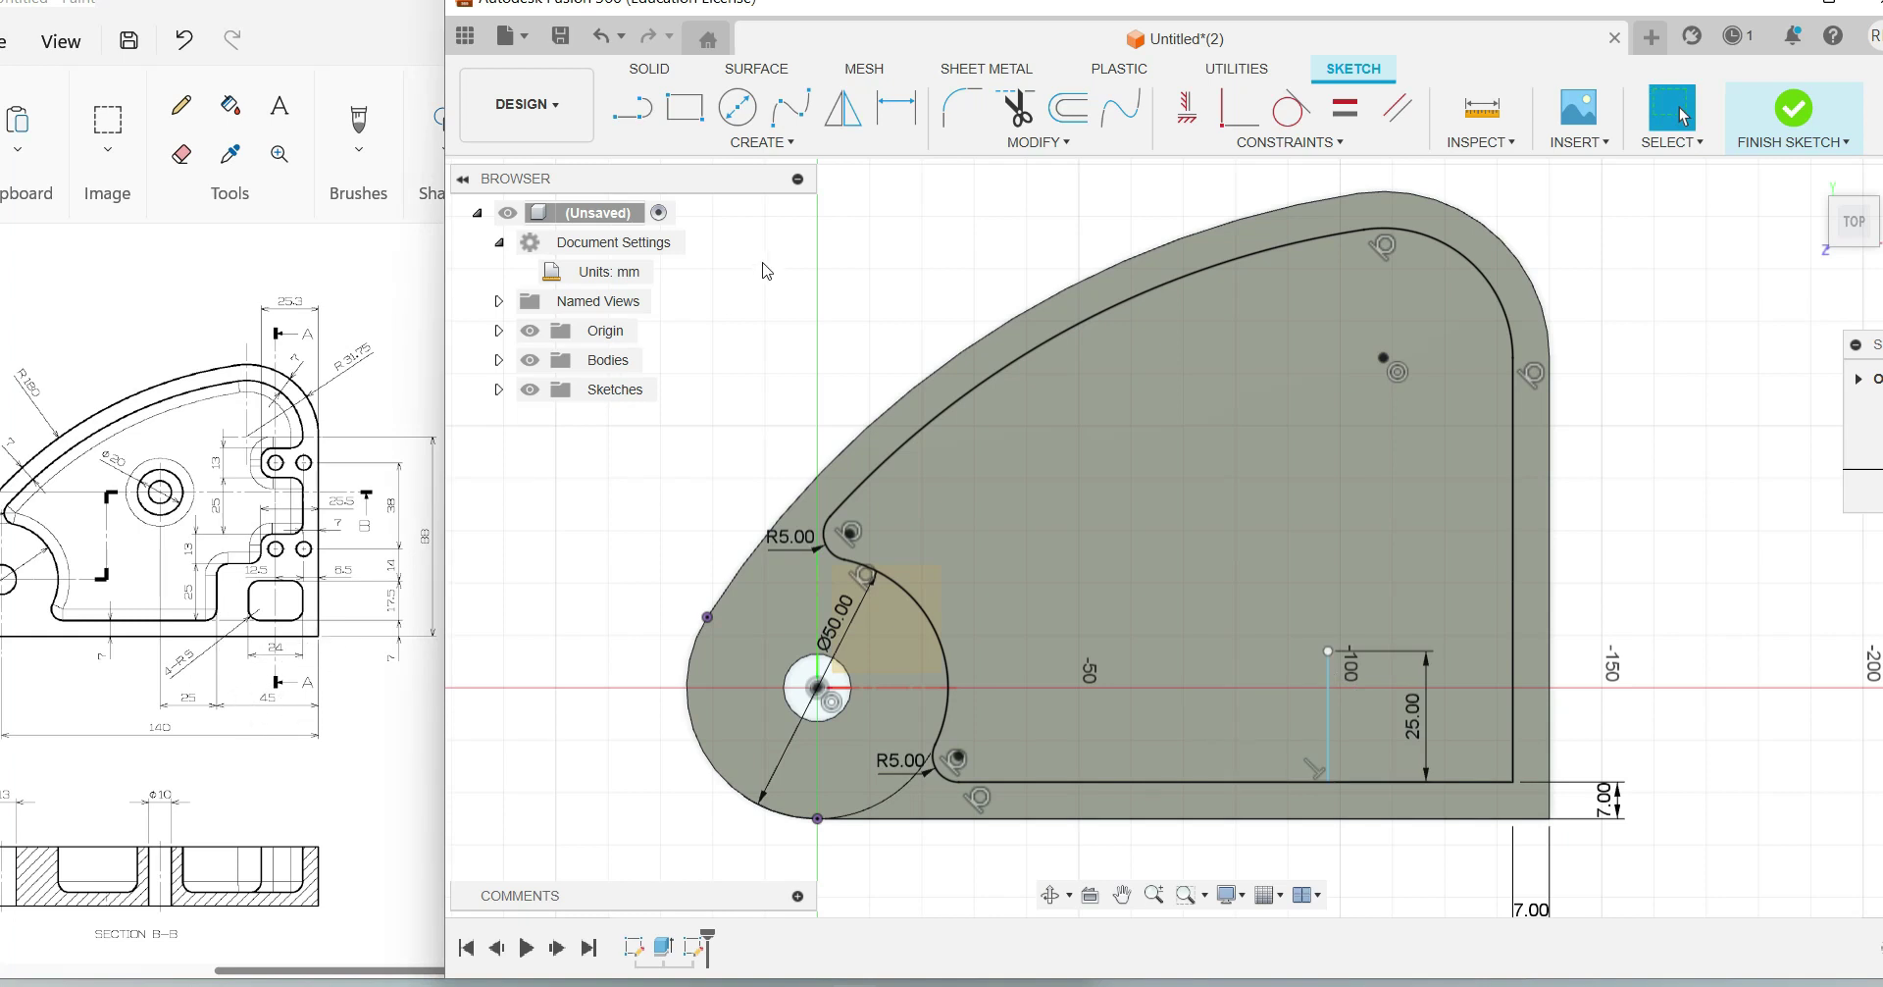
Step: Dimension the 25 mm vertical line at 45 mm from the body's outer right edge
click(897, 110)
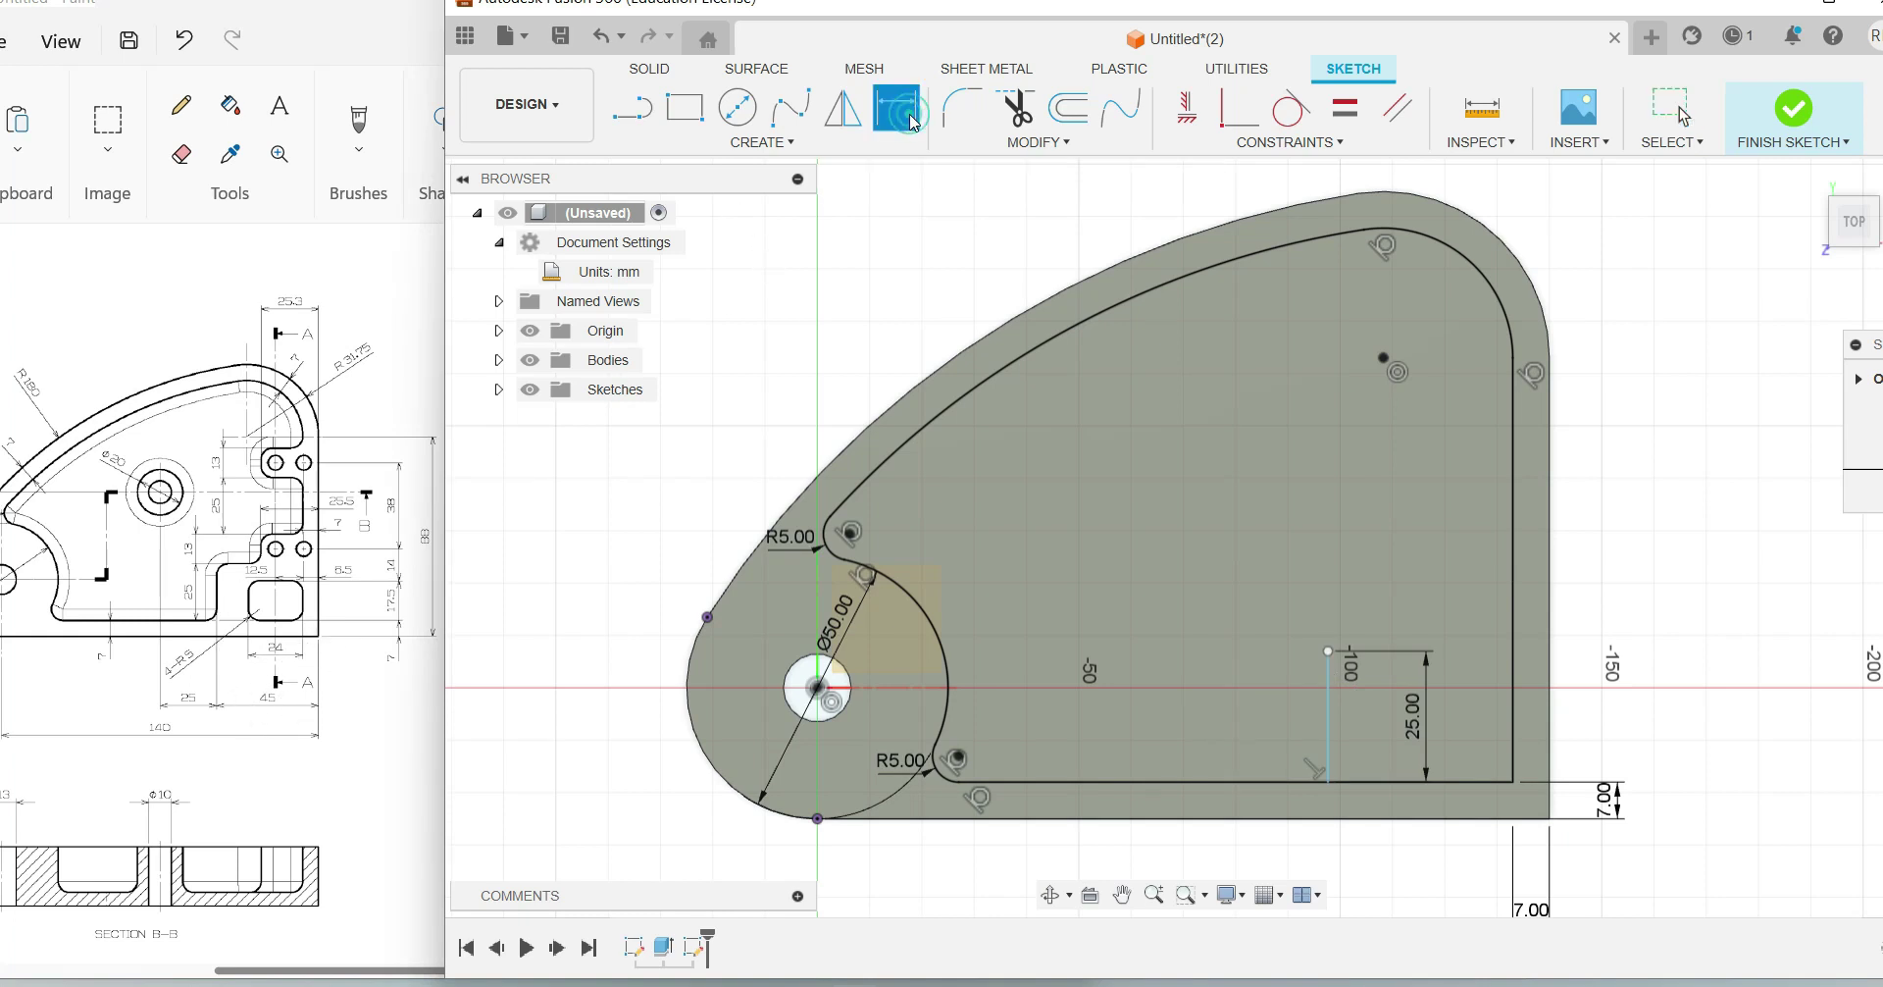
click(1328, 745)
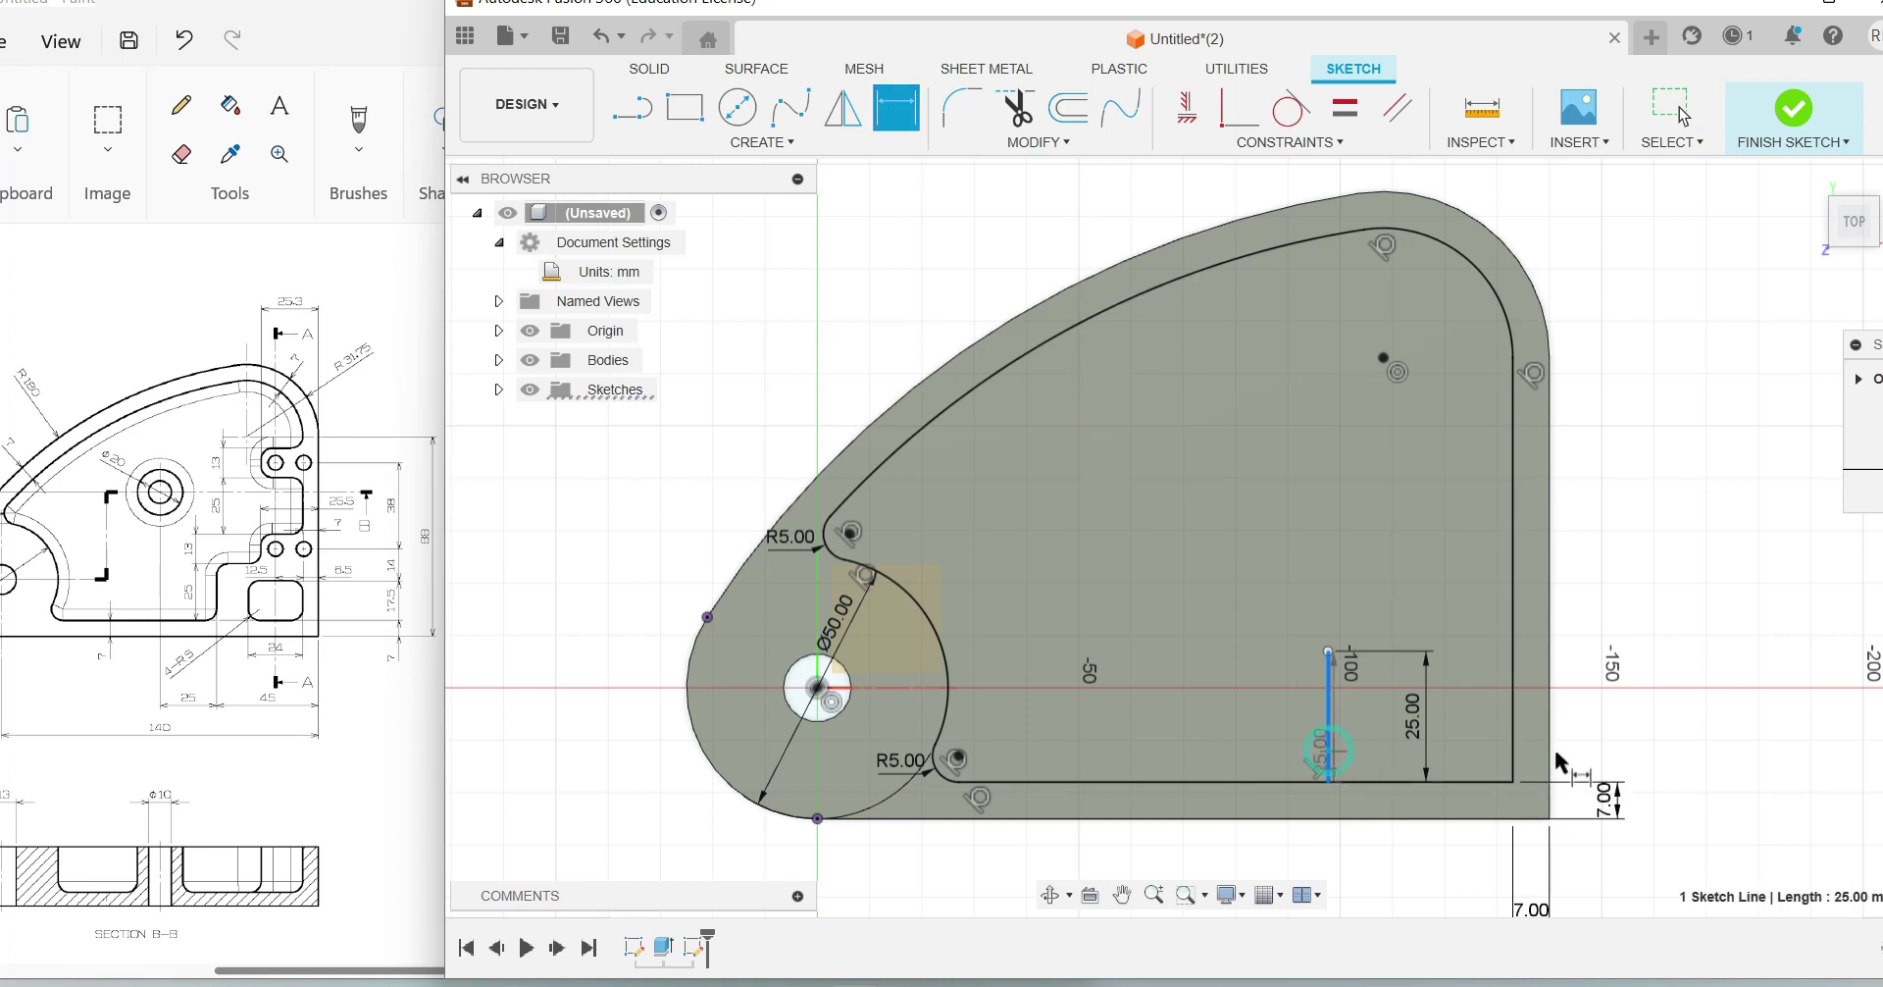
click(1551, 743)
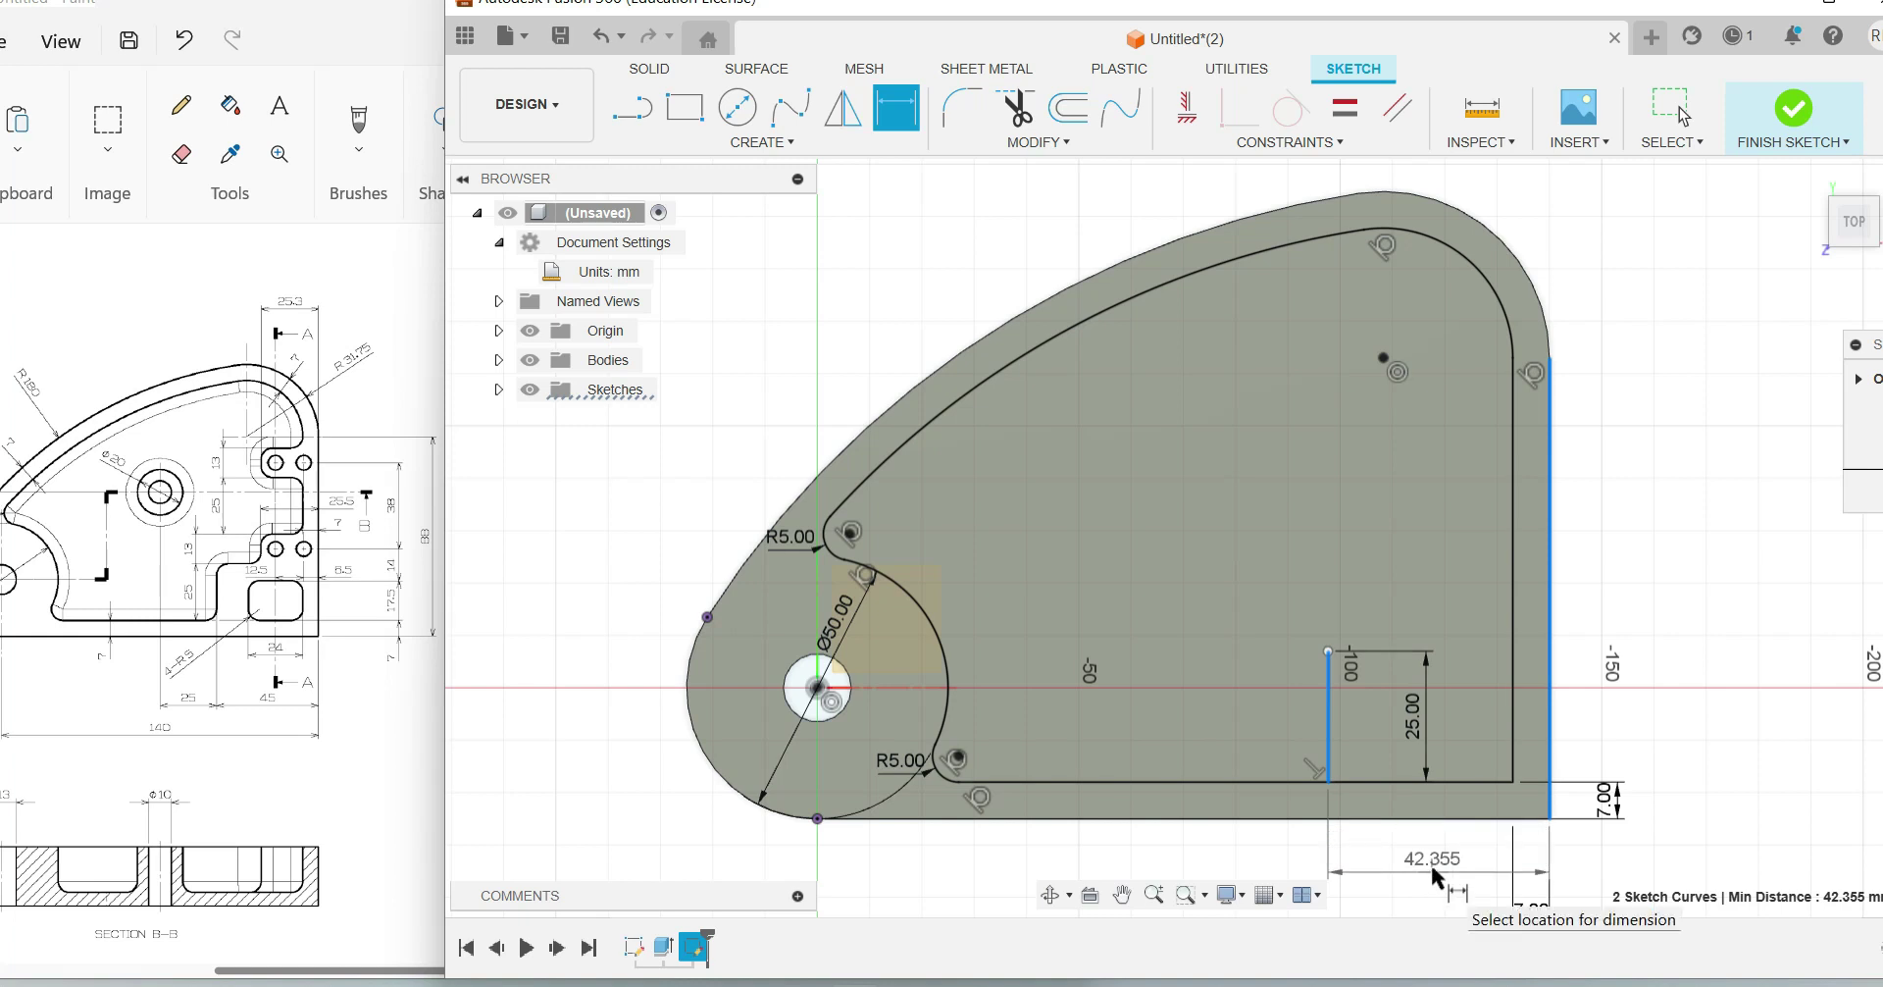
click(1444, 863)
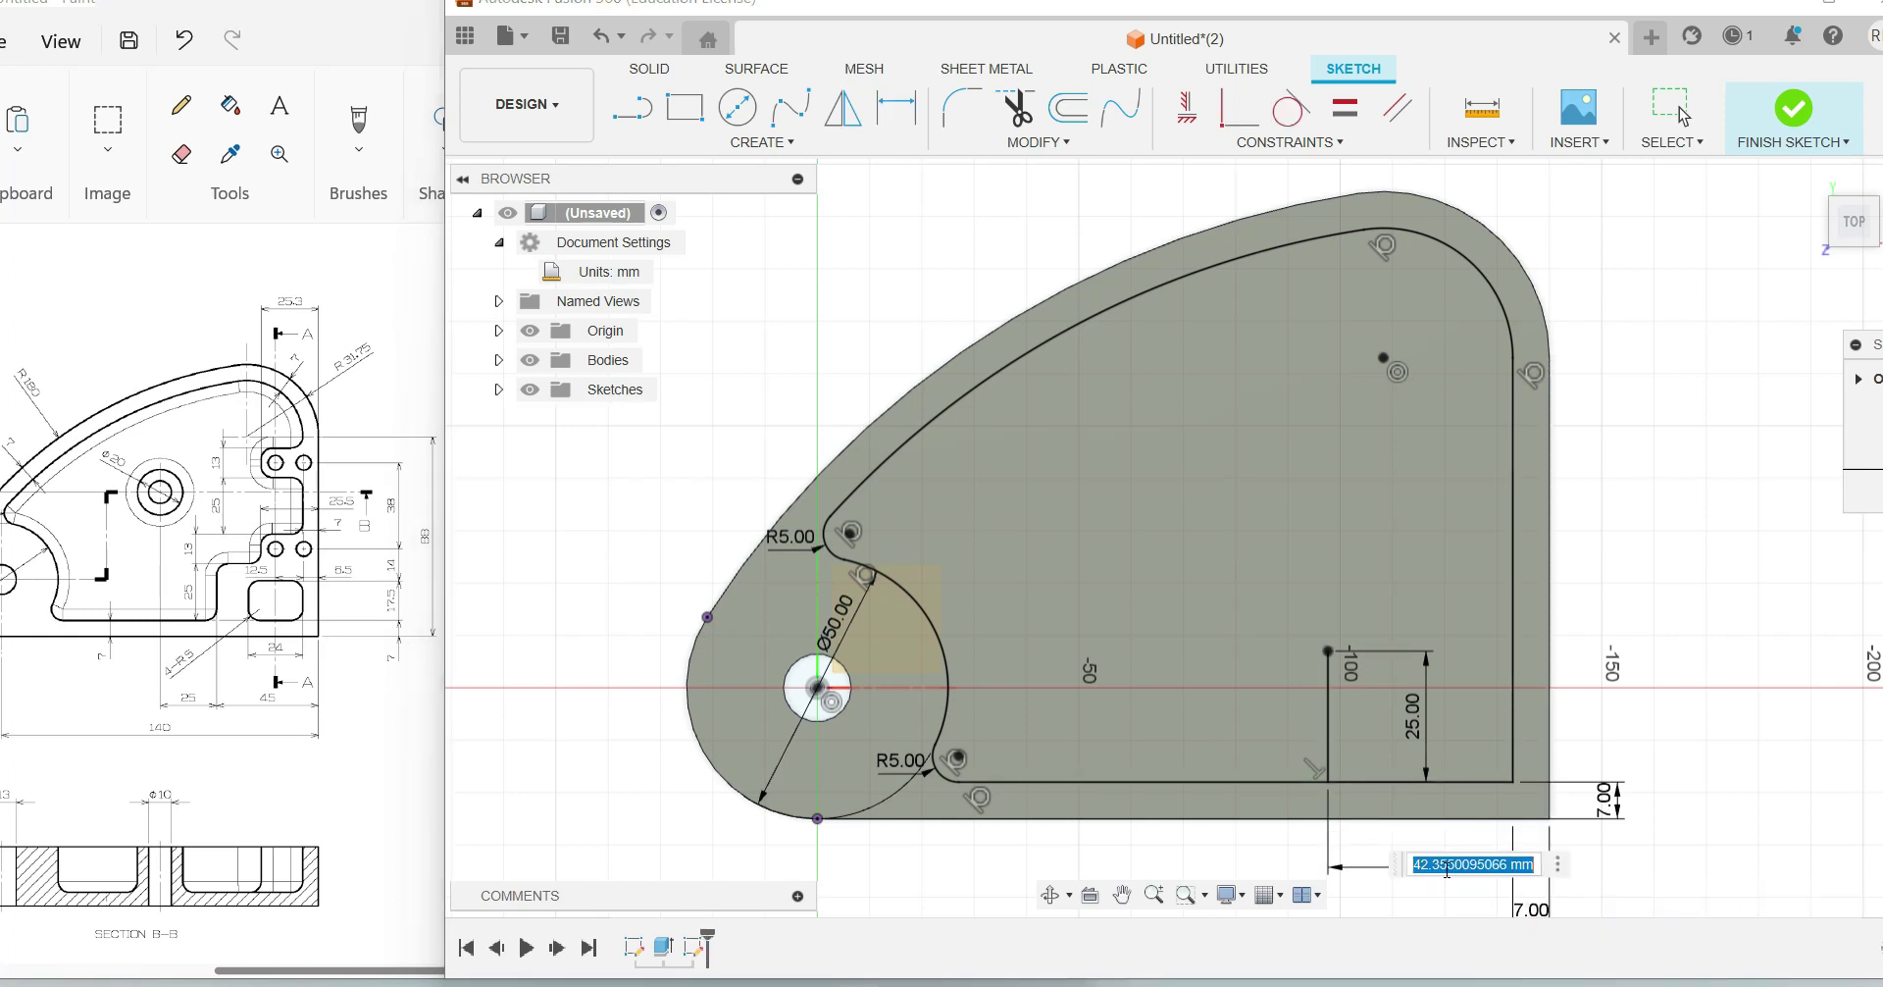
text(45)
key(Return)
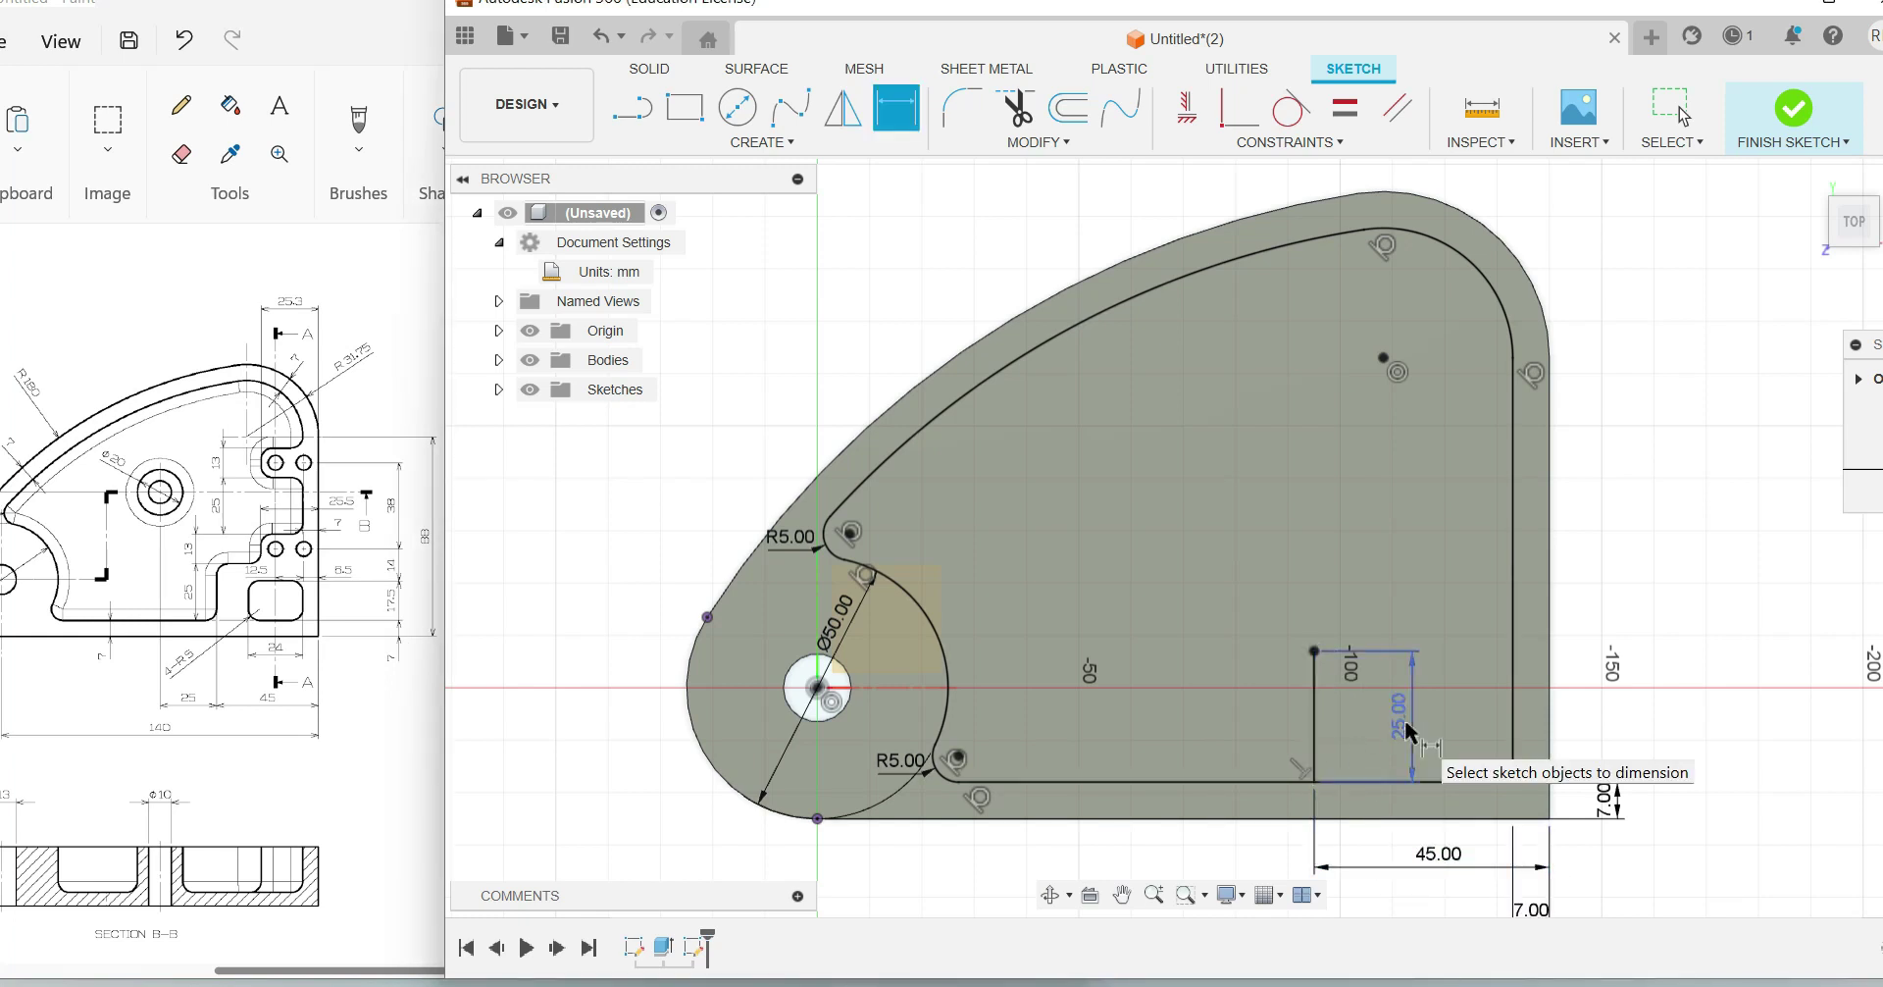
click(653, 121)
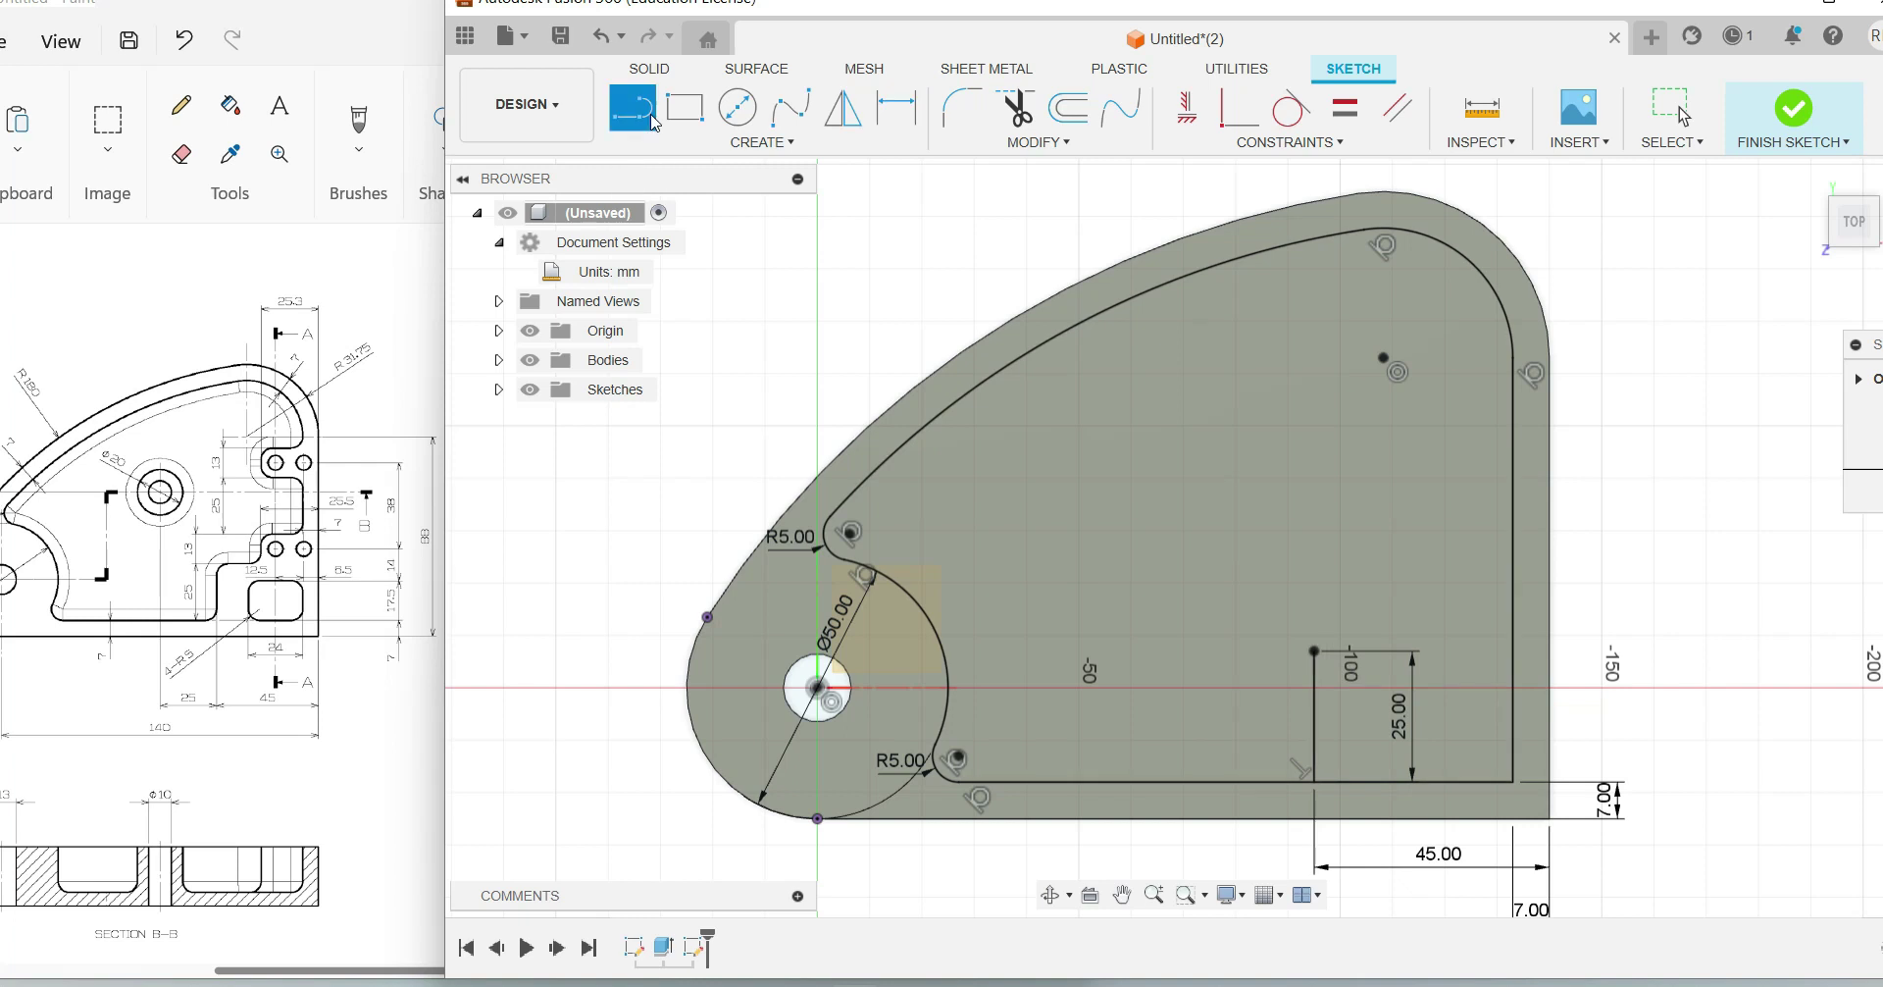
click(1314, 651)
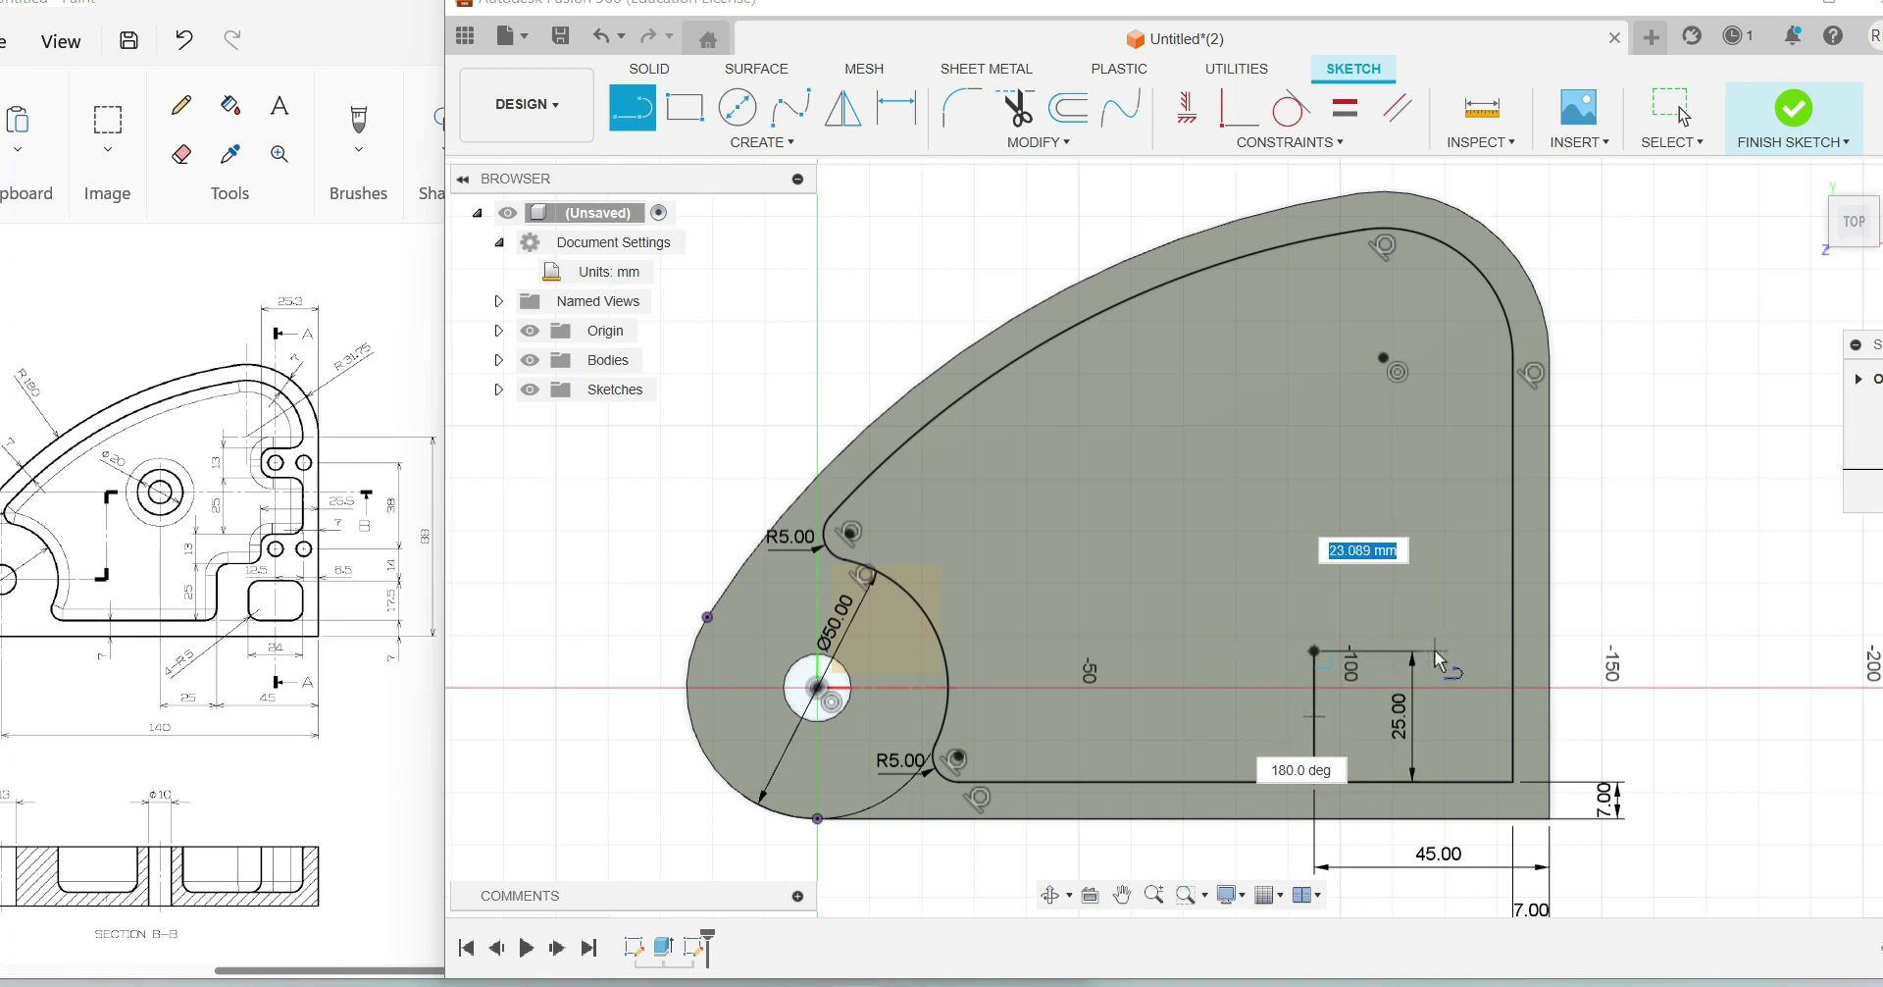
click(1436, 651)
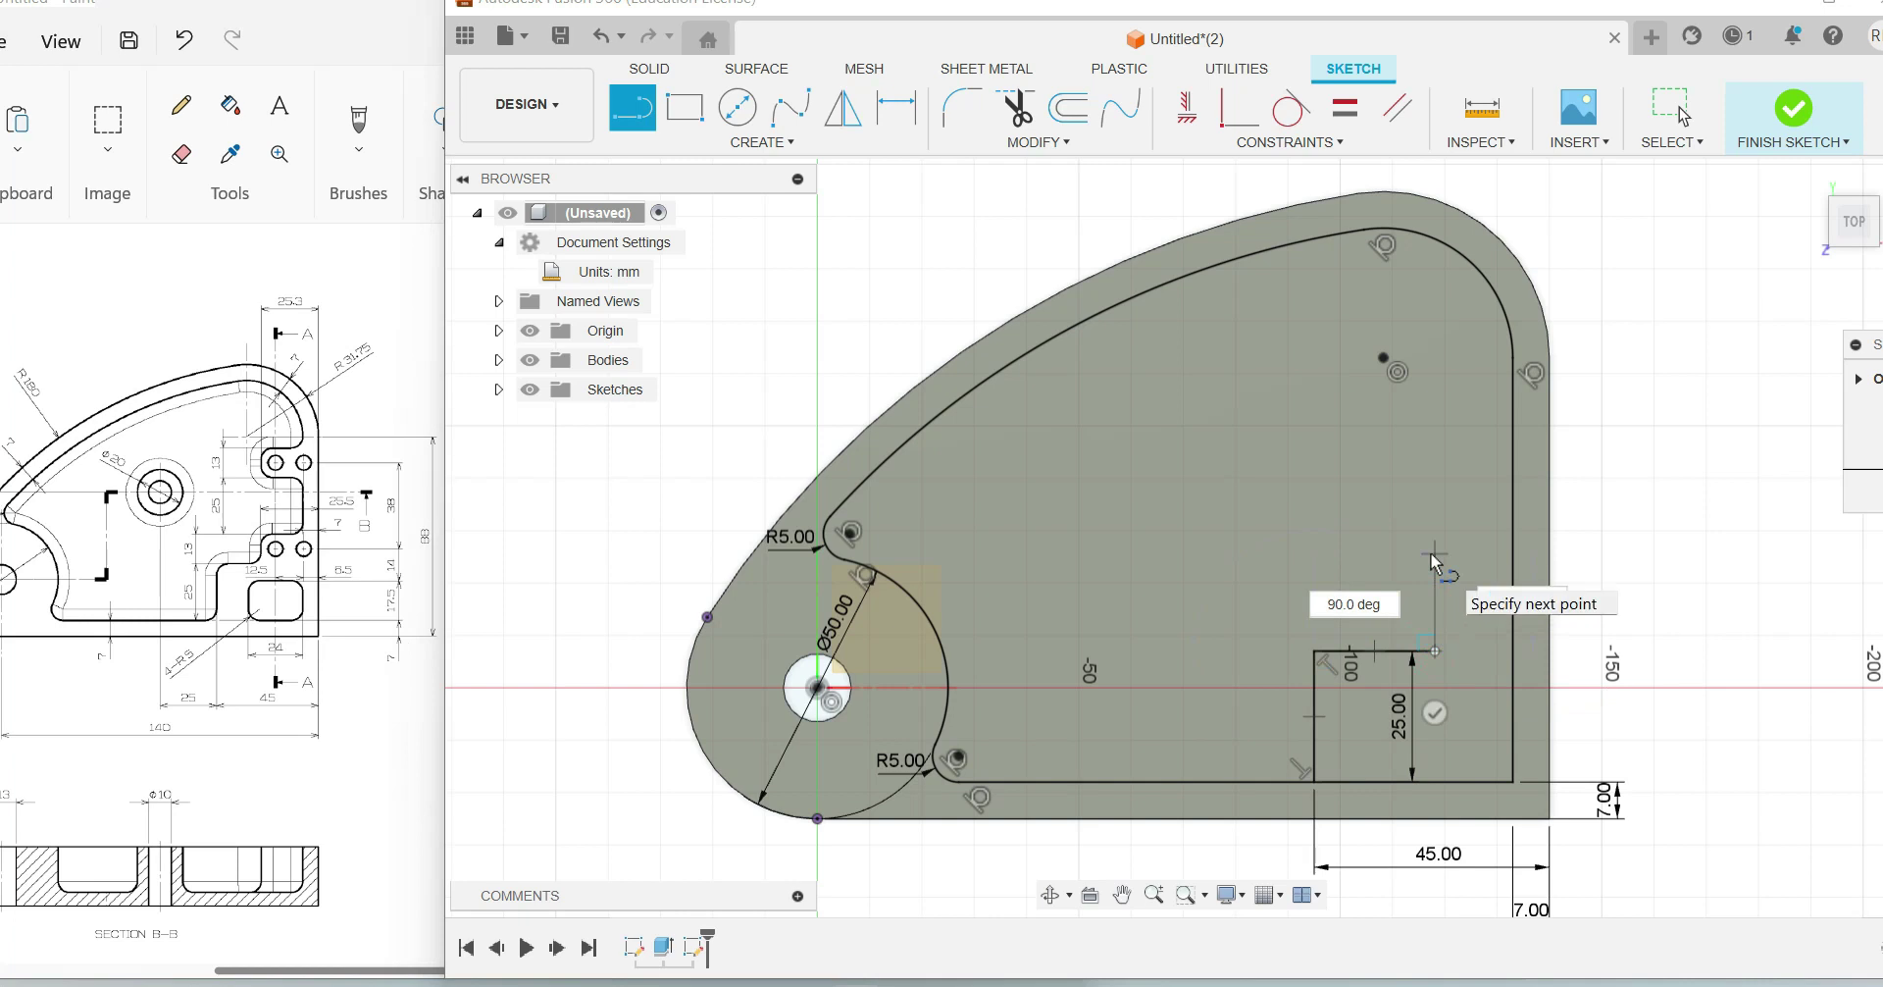
key(ctrl+z)
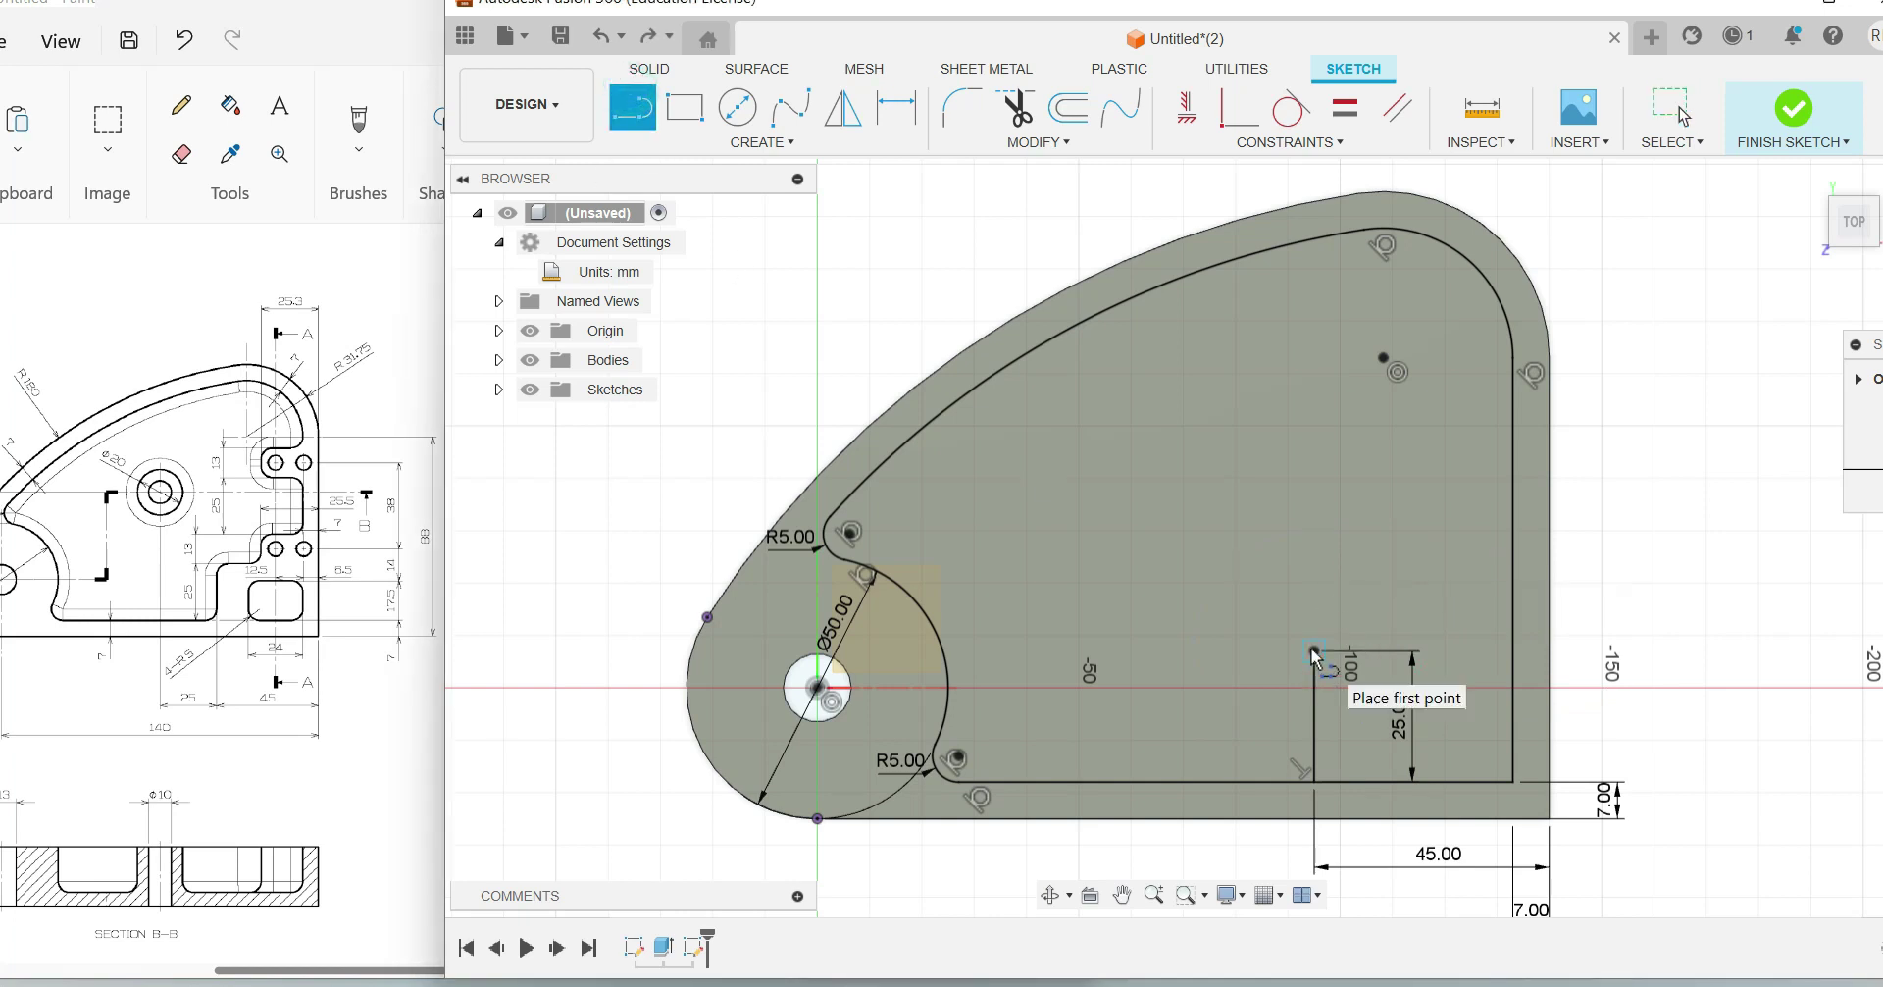
Step: Draw a horizontal line about 25 mm long rightward from the upper end of the 25 mm line, followed by a 13 mm vertical line upward
click(1329, 650)
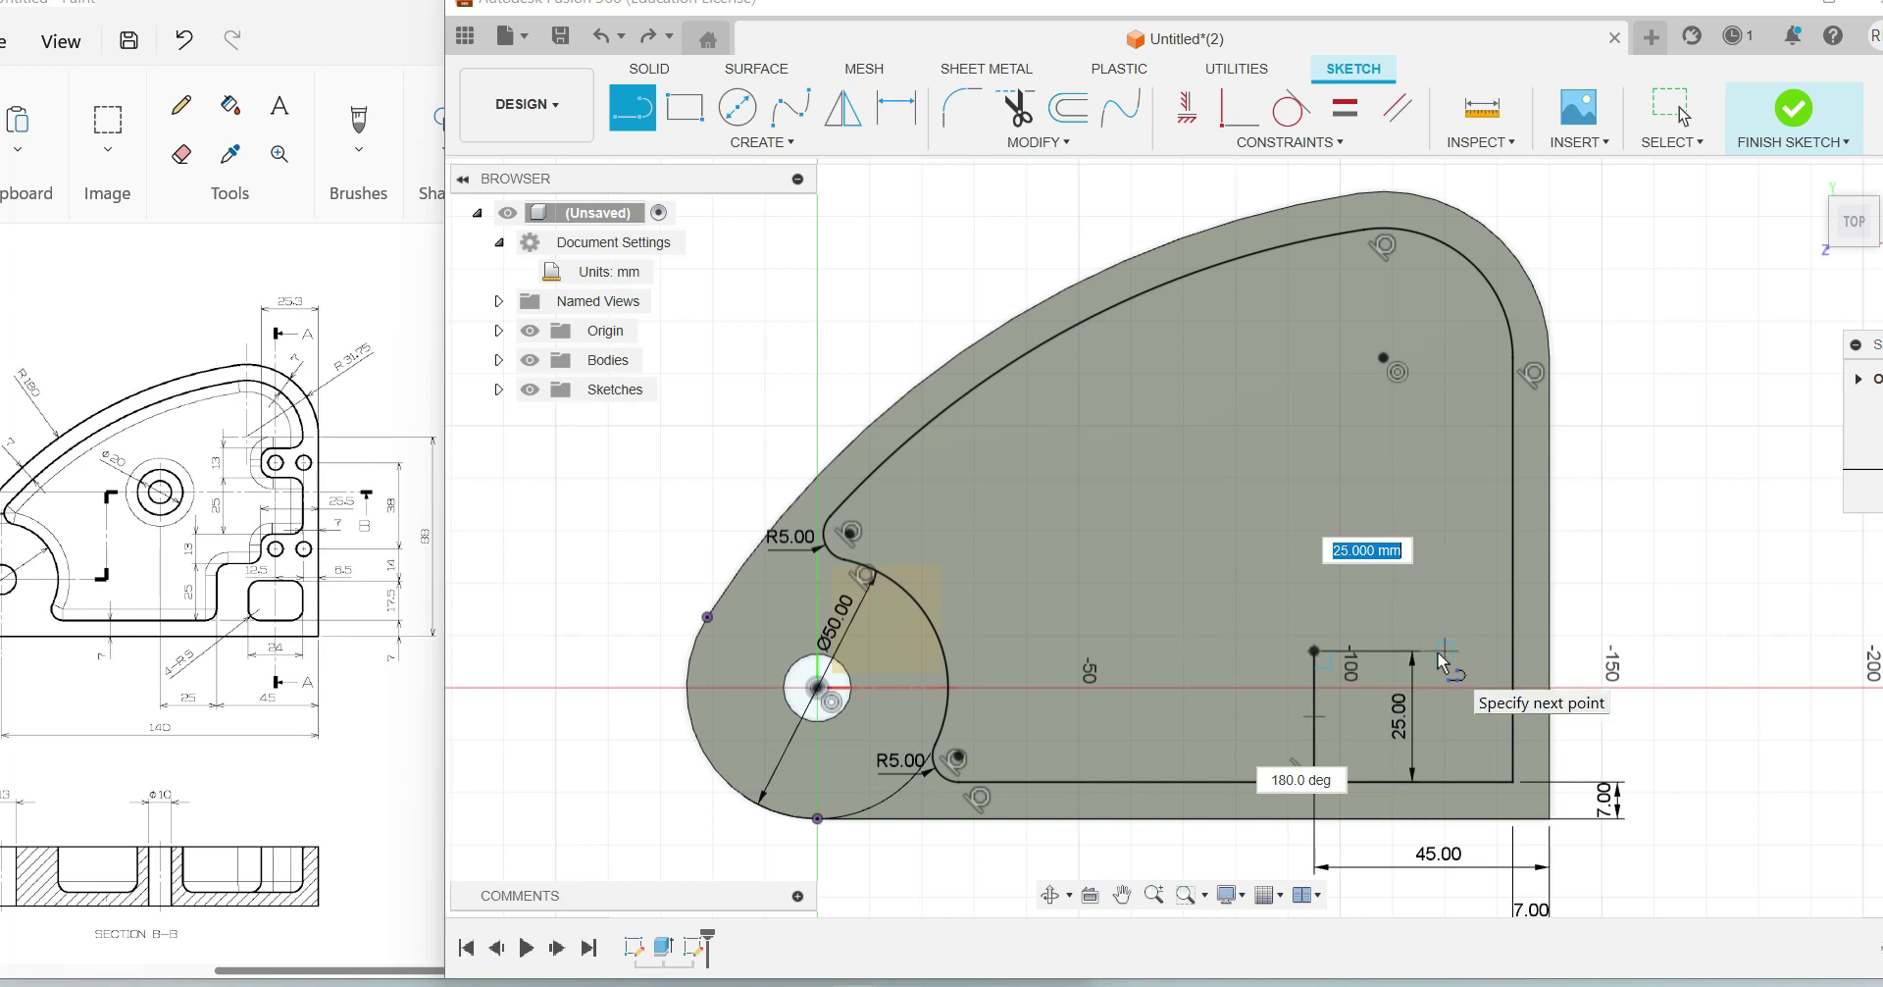
click(1444, 651)
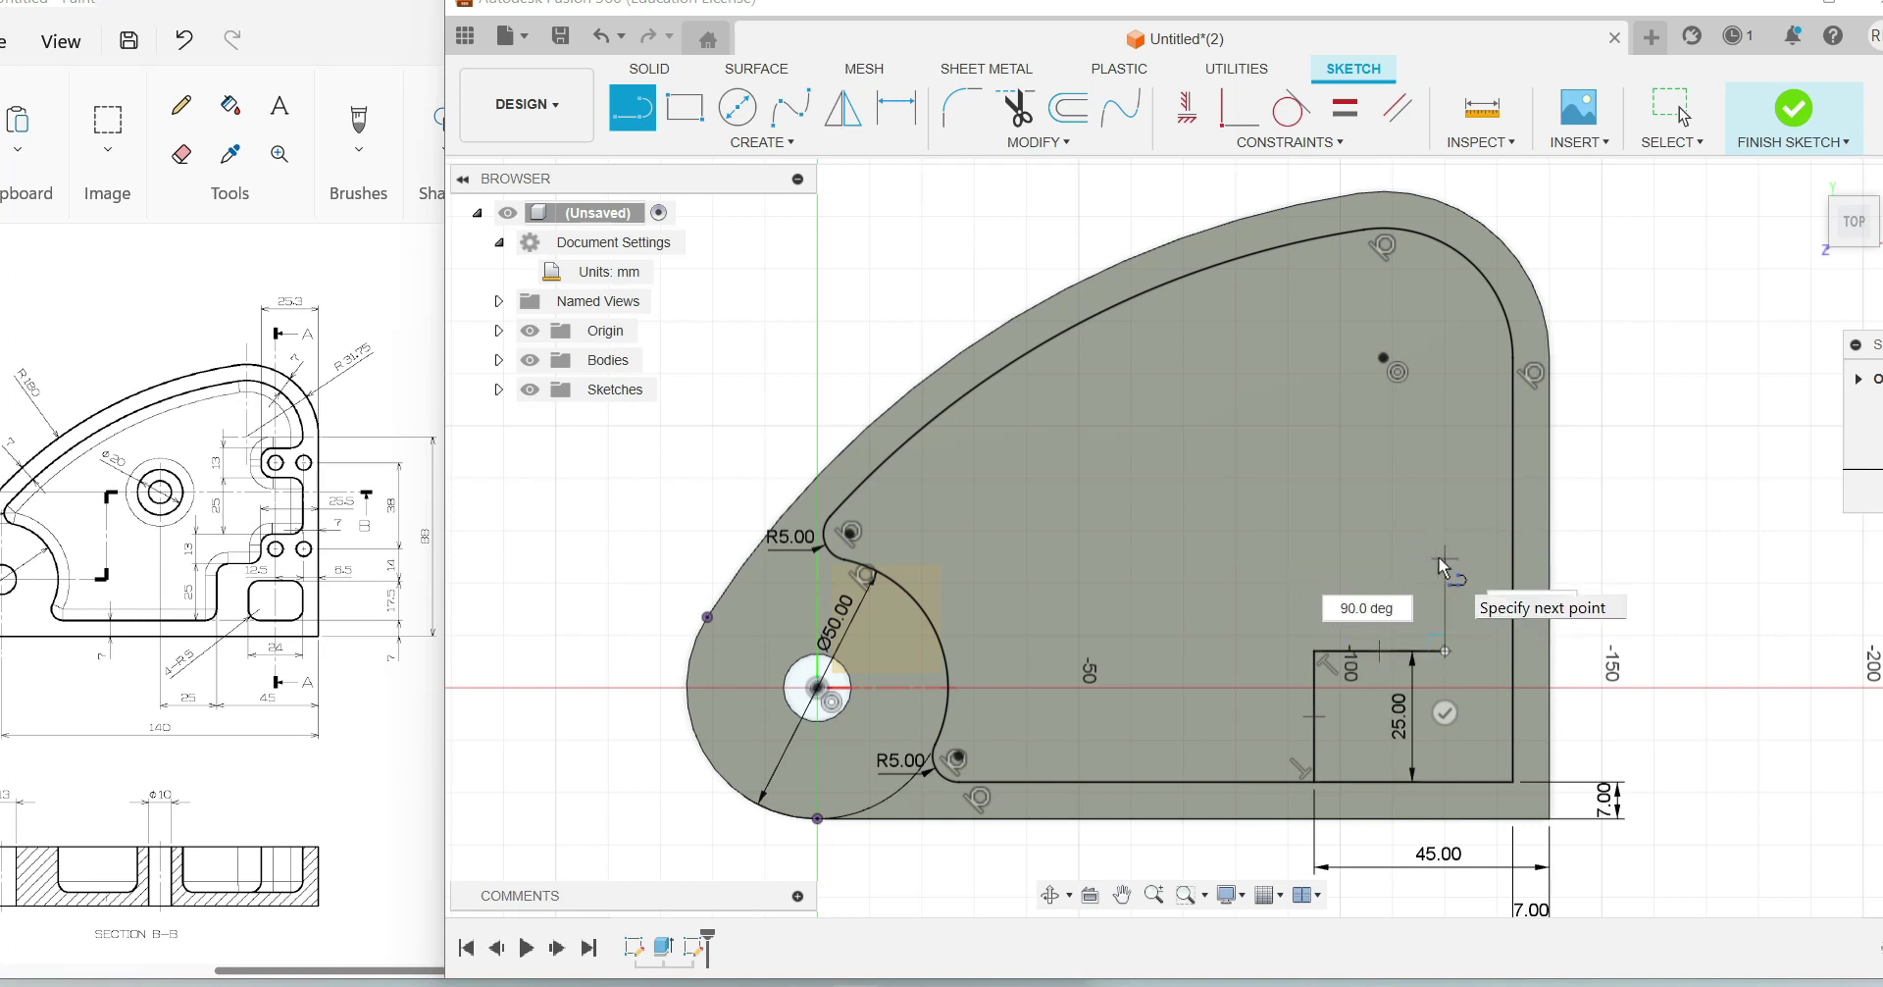
text(13)
key(Return)
key(Escape)
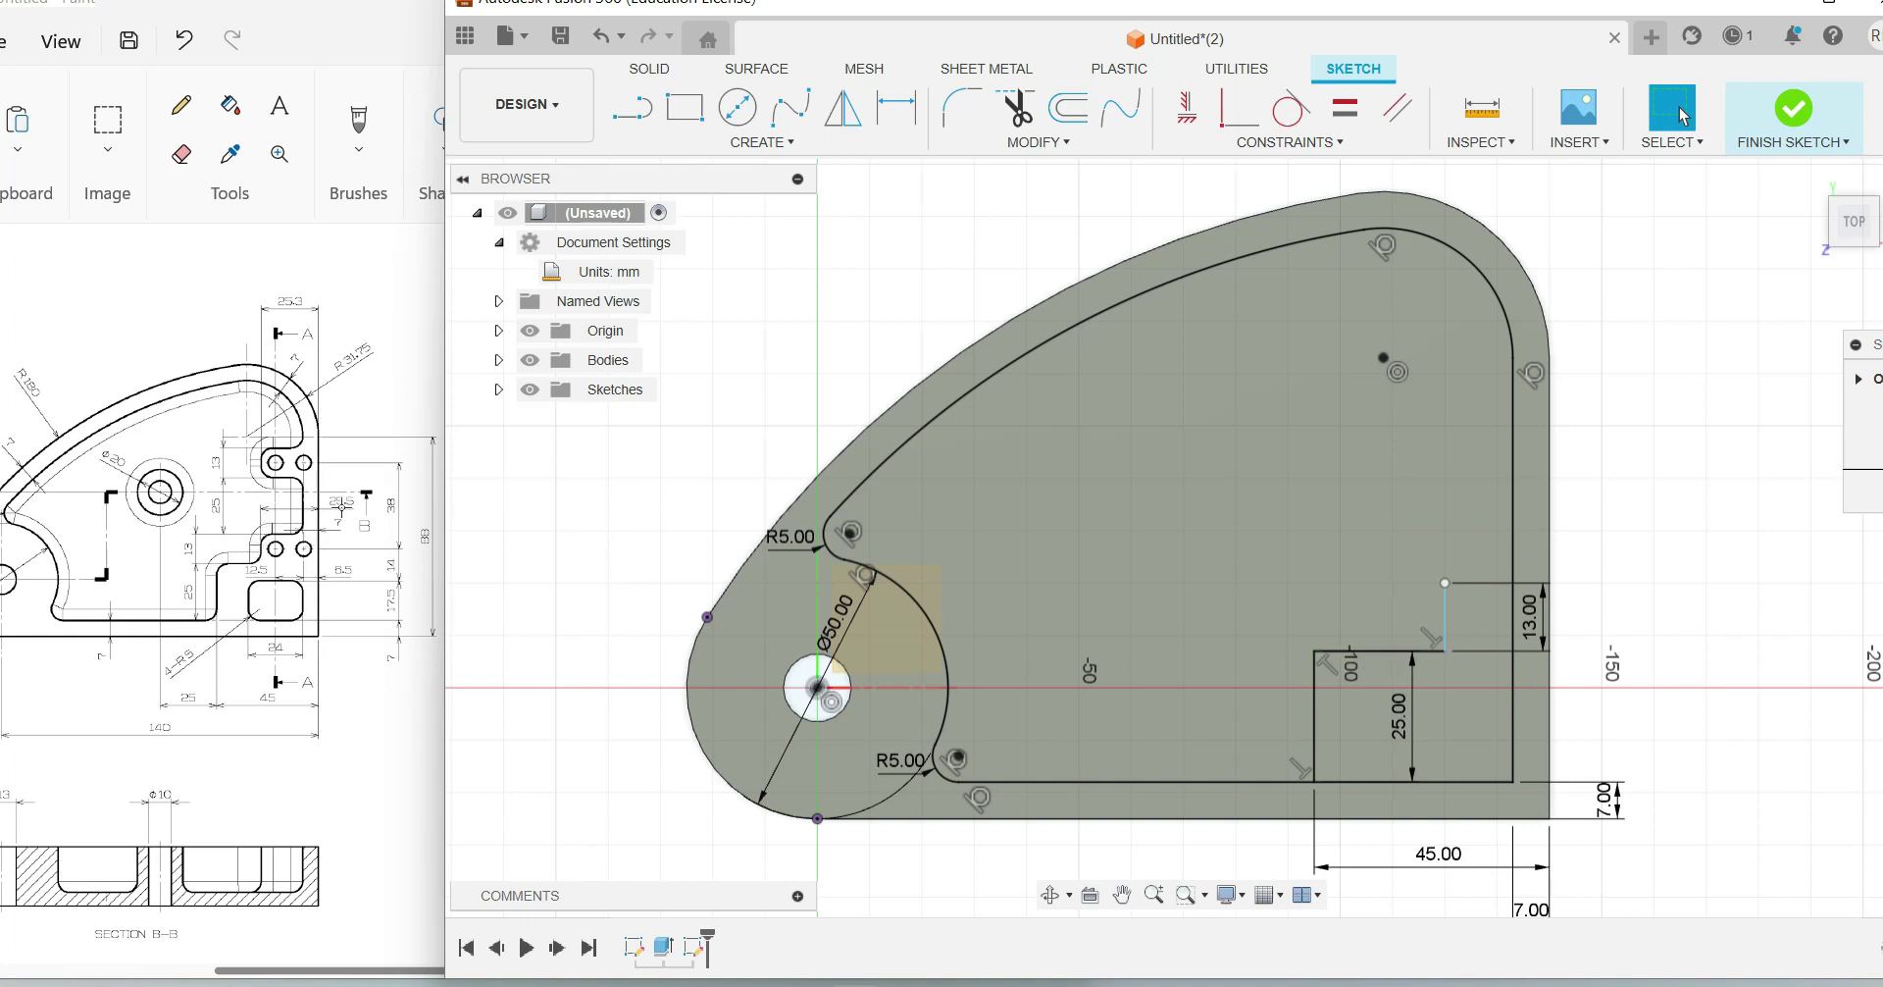
Step: Dimension the 13 mm vertical line at 25.5 mm from the body's outer right edge
click(896, 110)
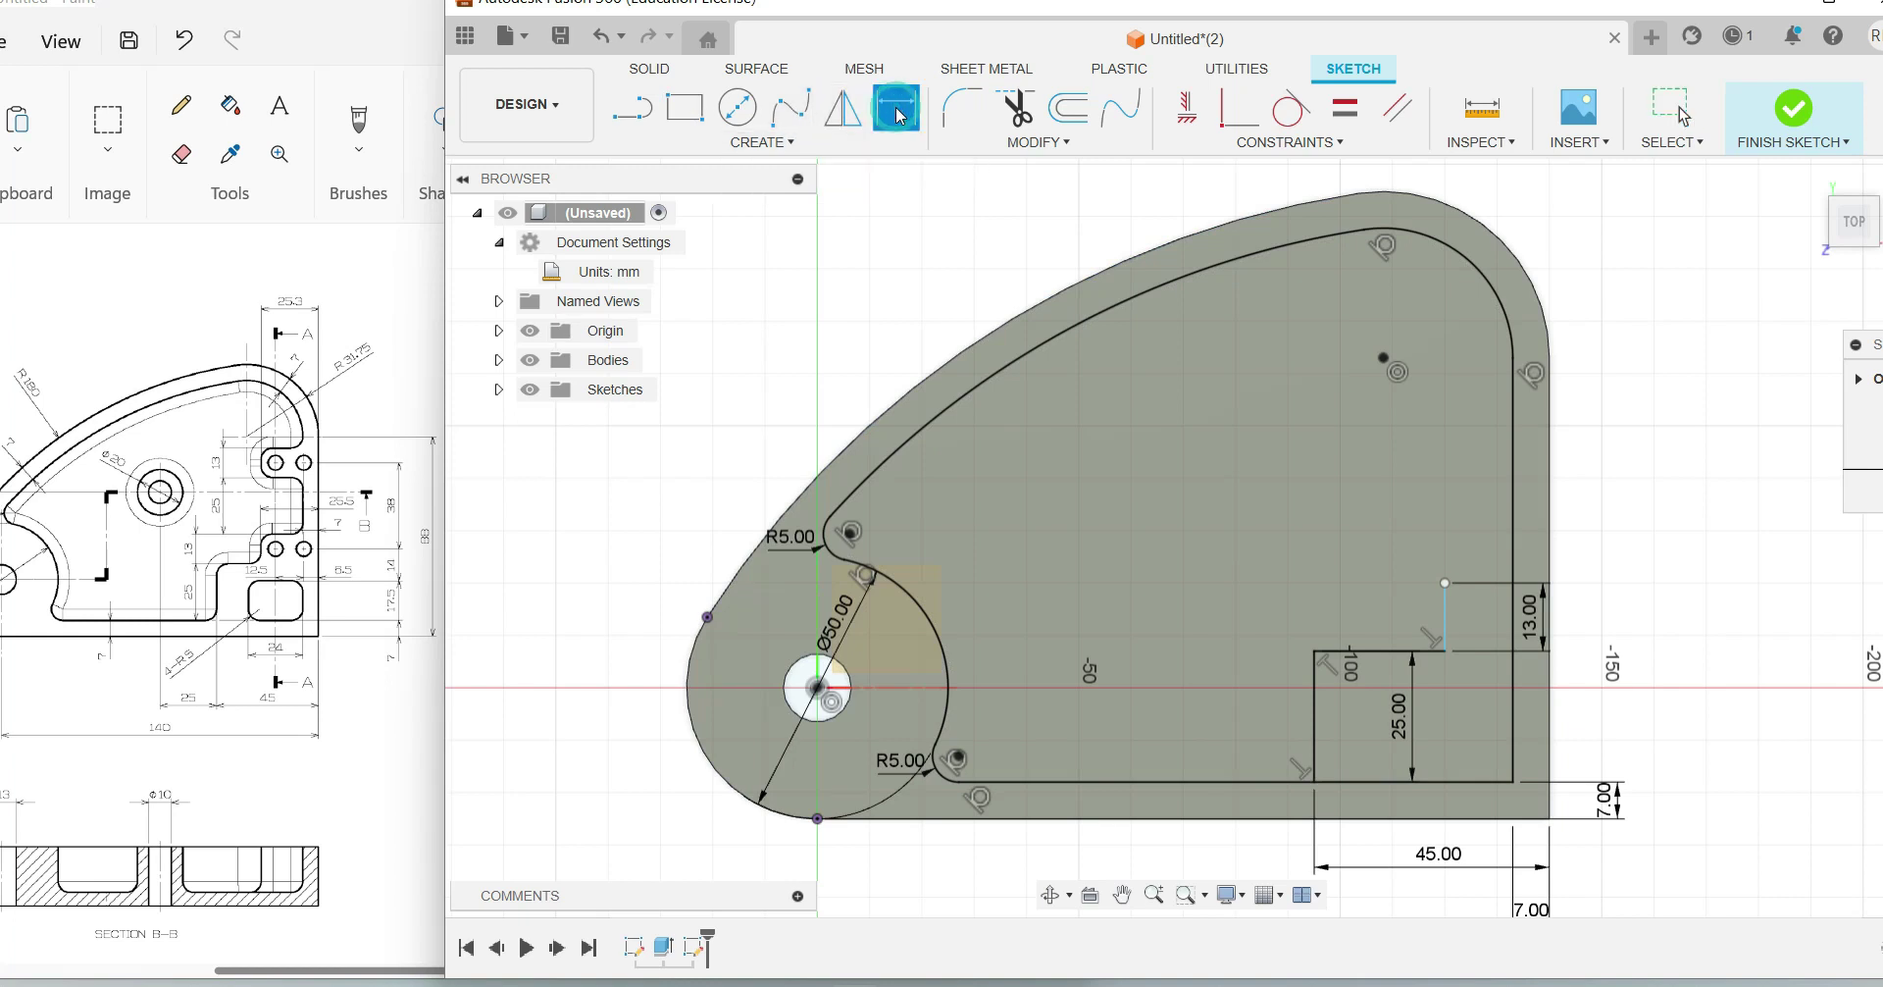
click(1446, 618)
click(1554, 618)
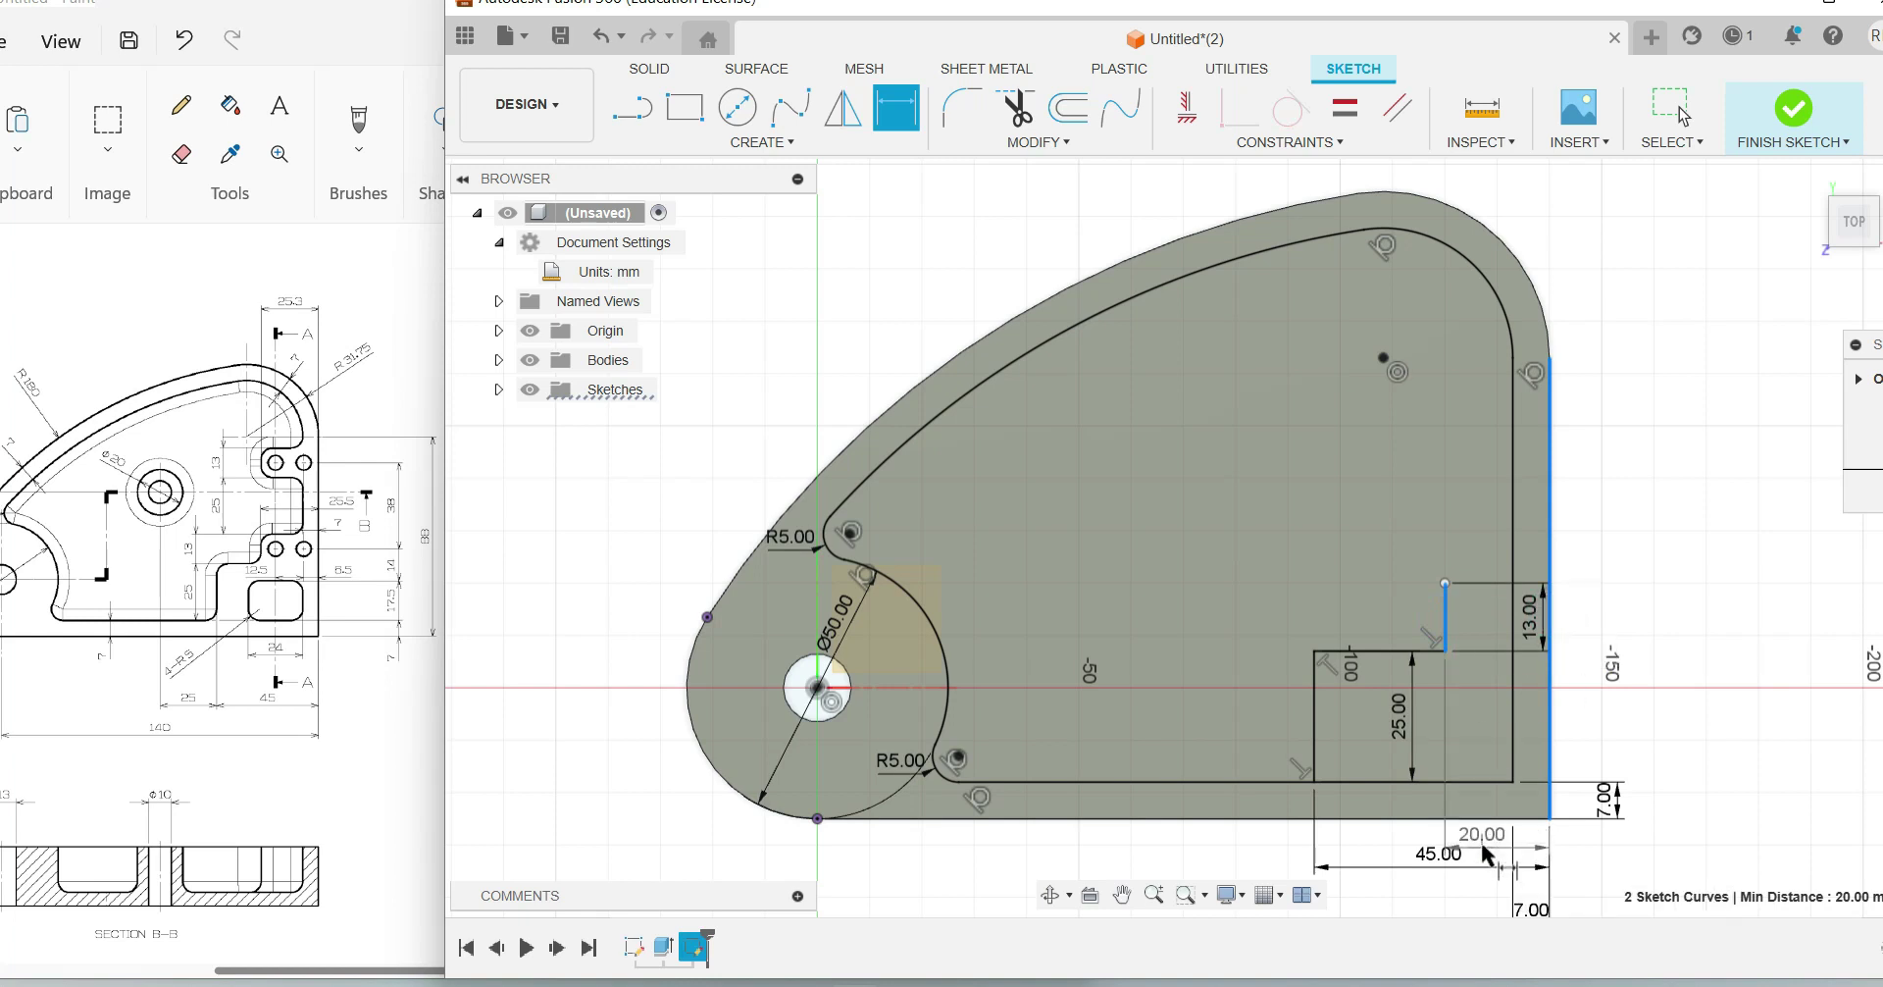
click(1468, 901)
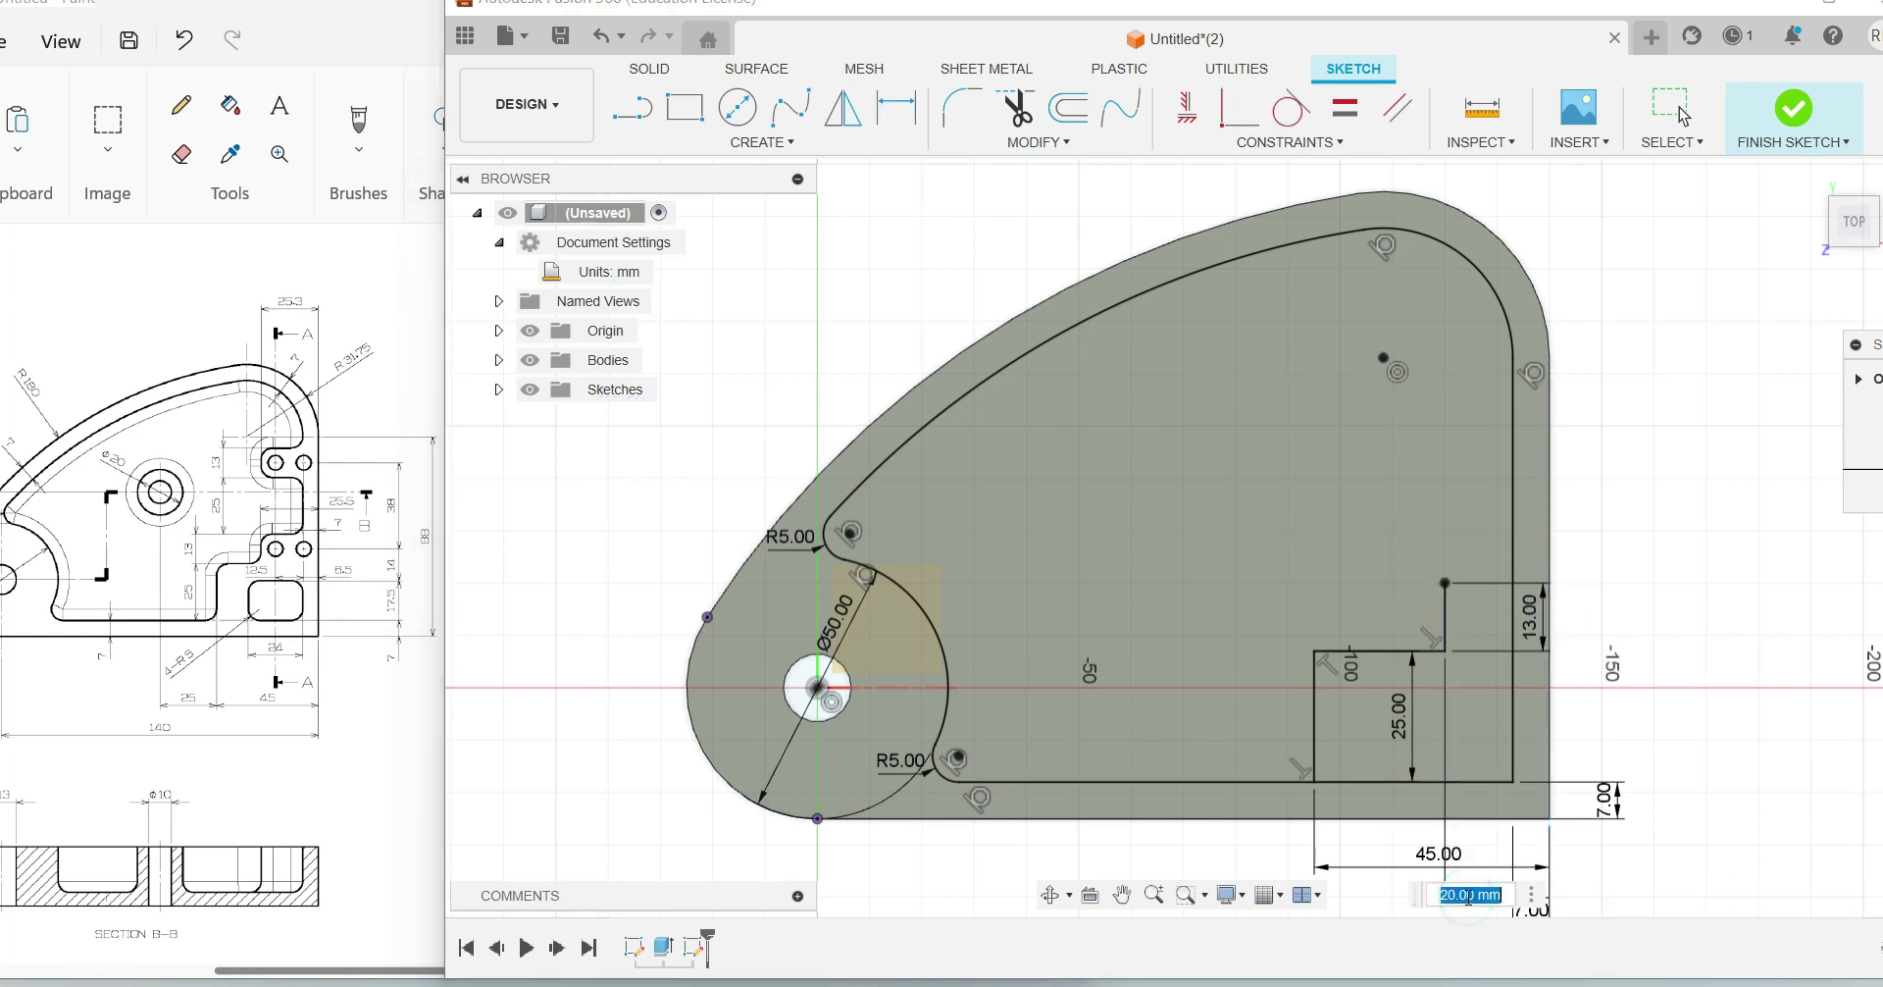
key(BackSpace)
key(Return)
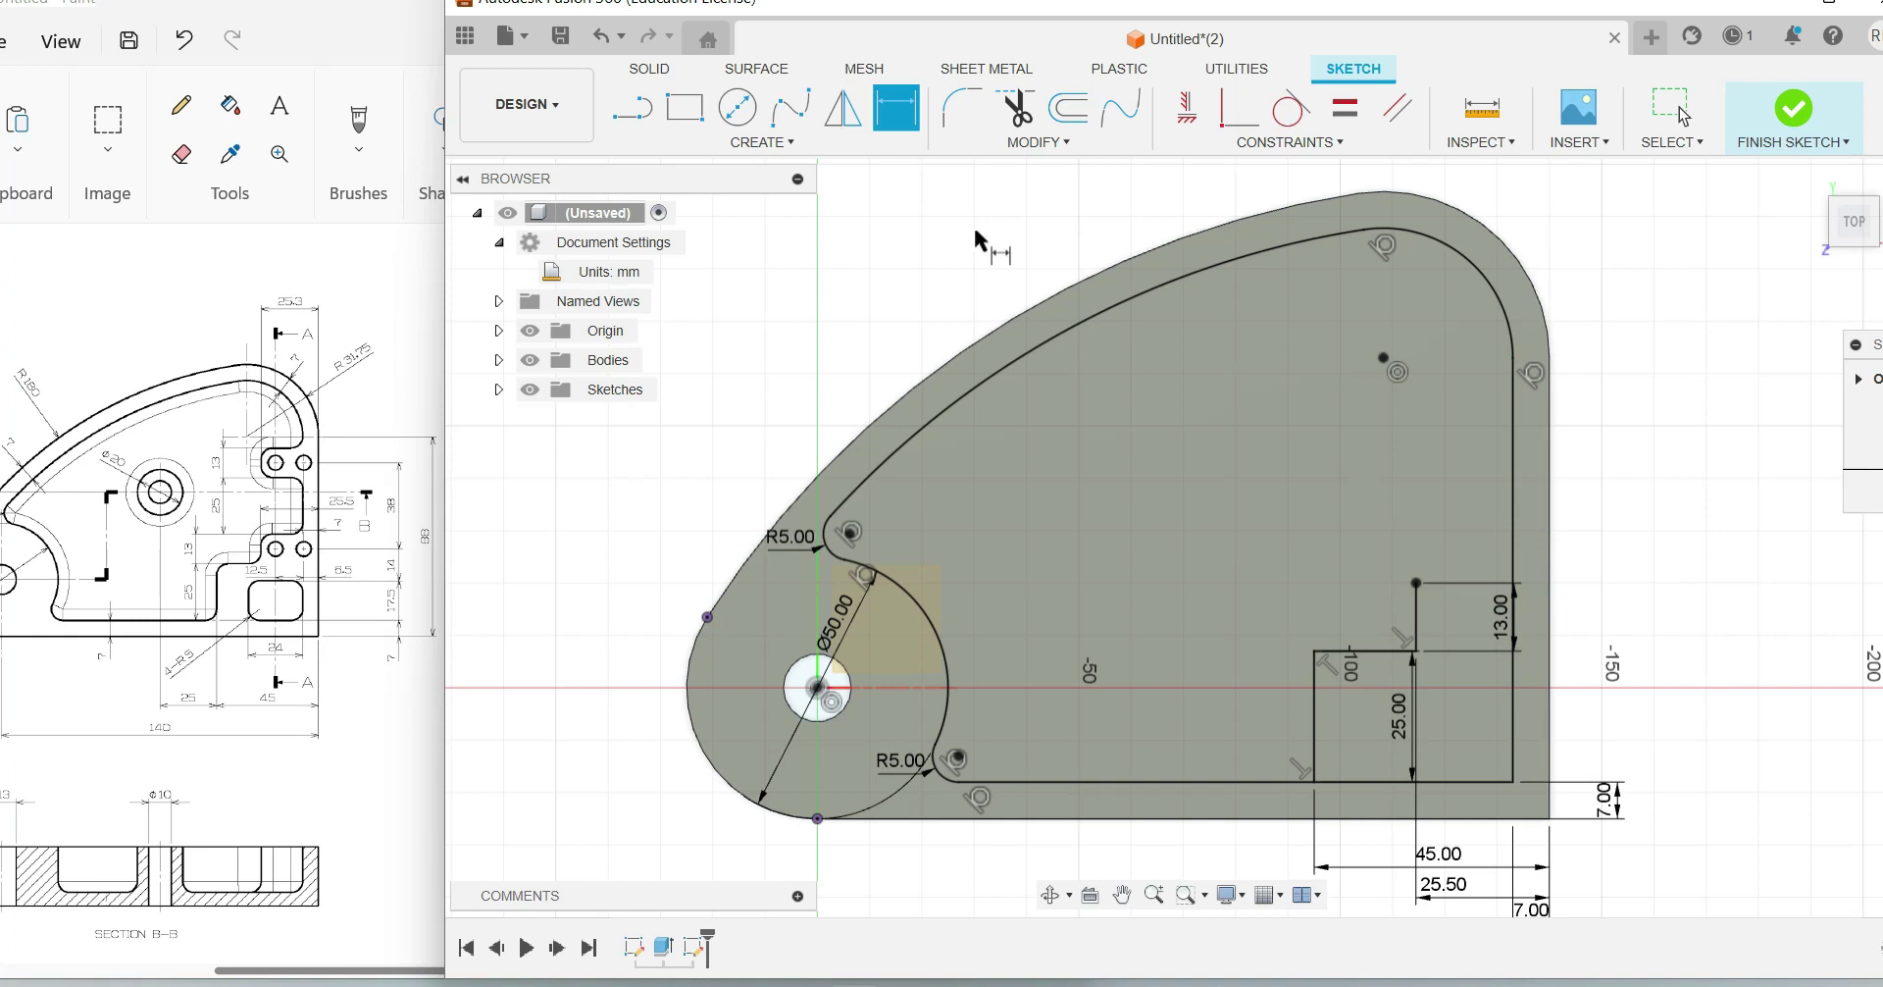
Step: Draw an 18.5 mm horizontal line from the upper end of the 13 mm line to the pocket's right vertical line
click(632, 108)
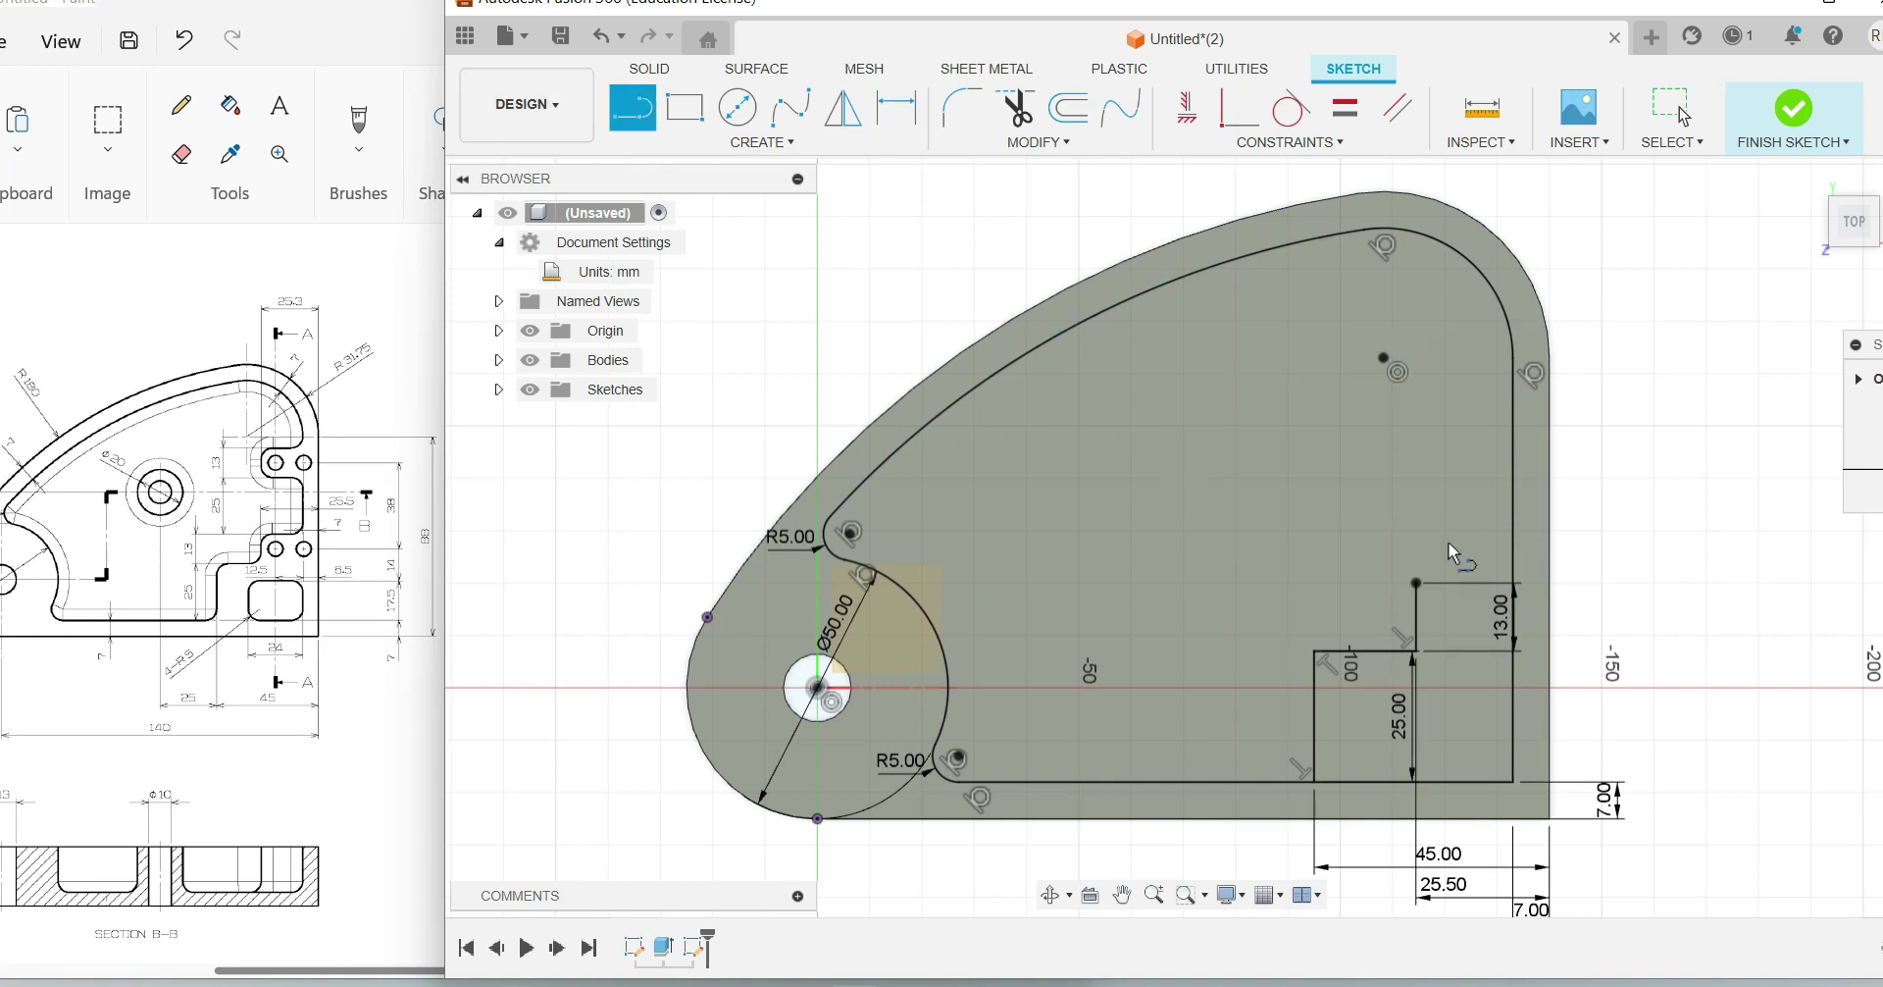
click(1415, 583)
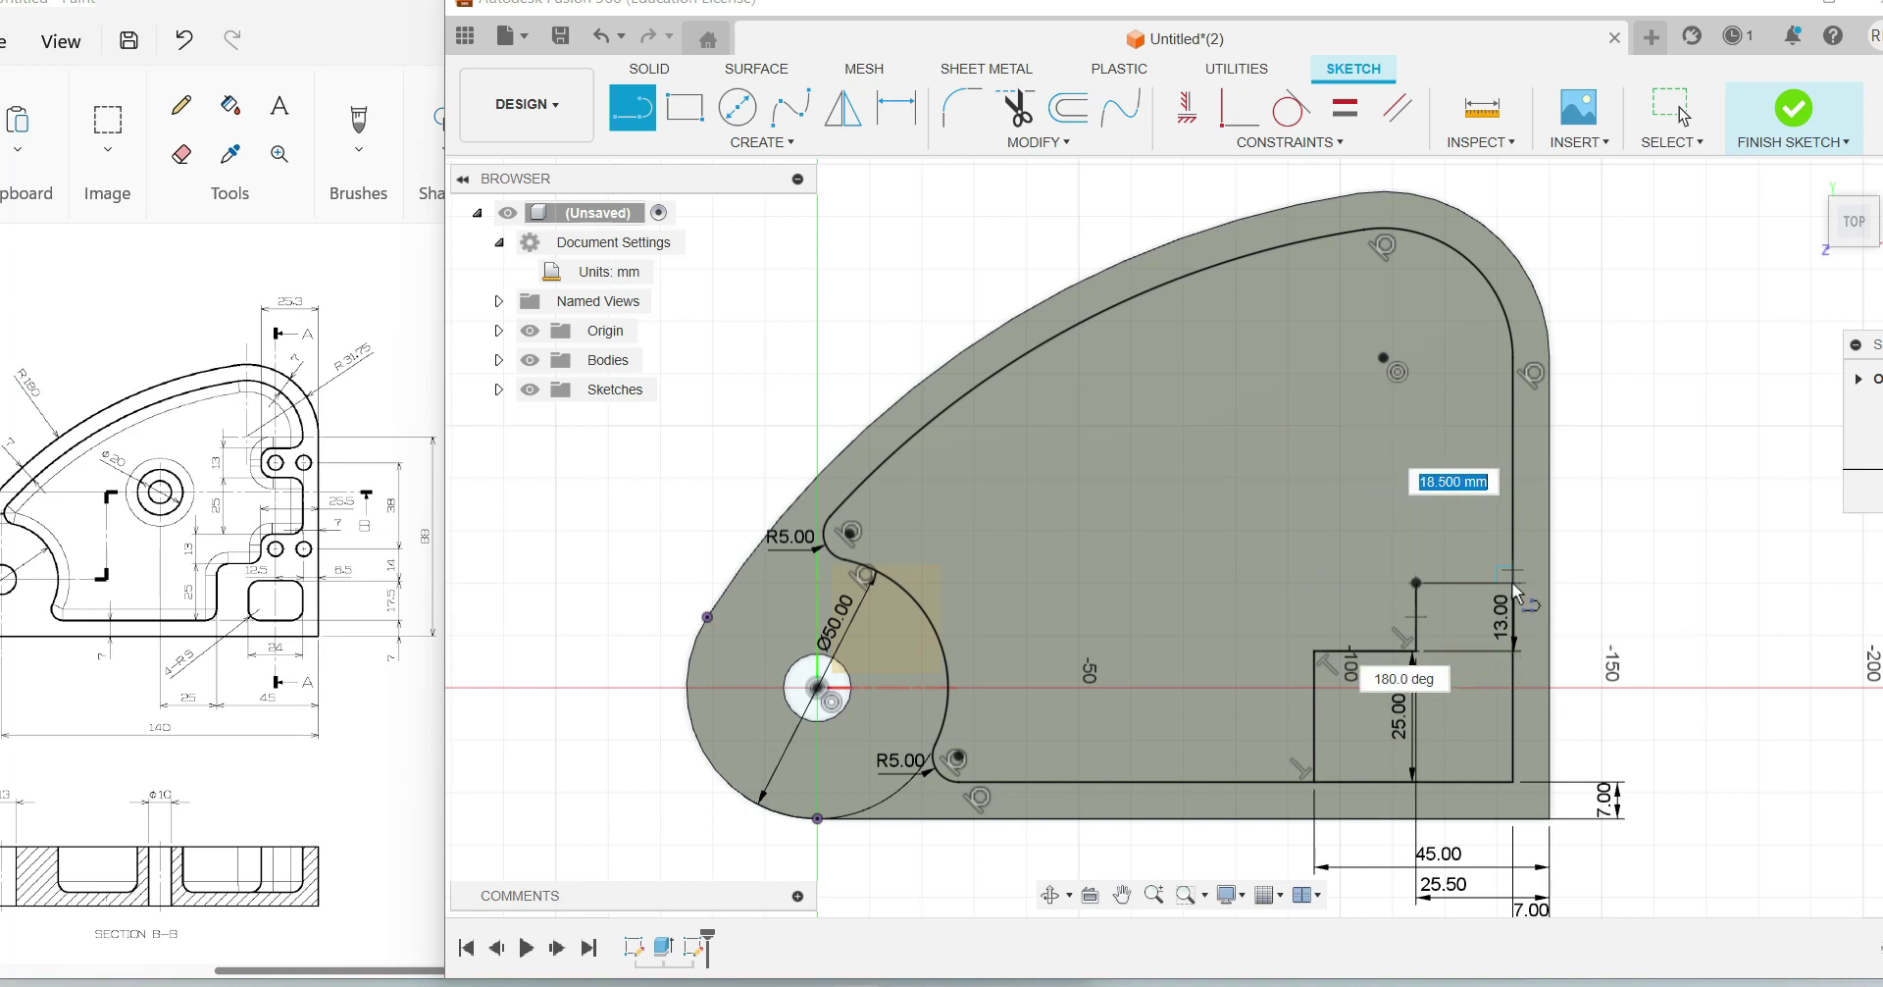
scroll(1517, 595, up, 1)
scroll(1516, 596, up, 3)
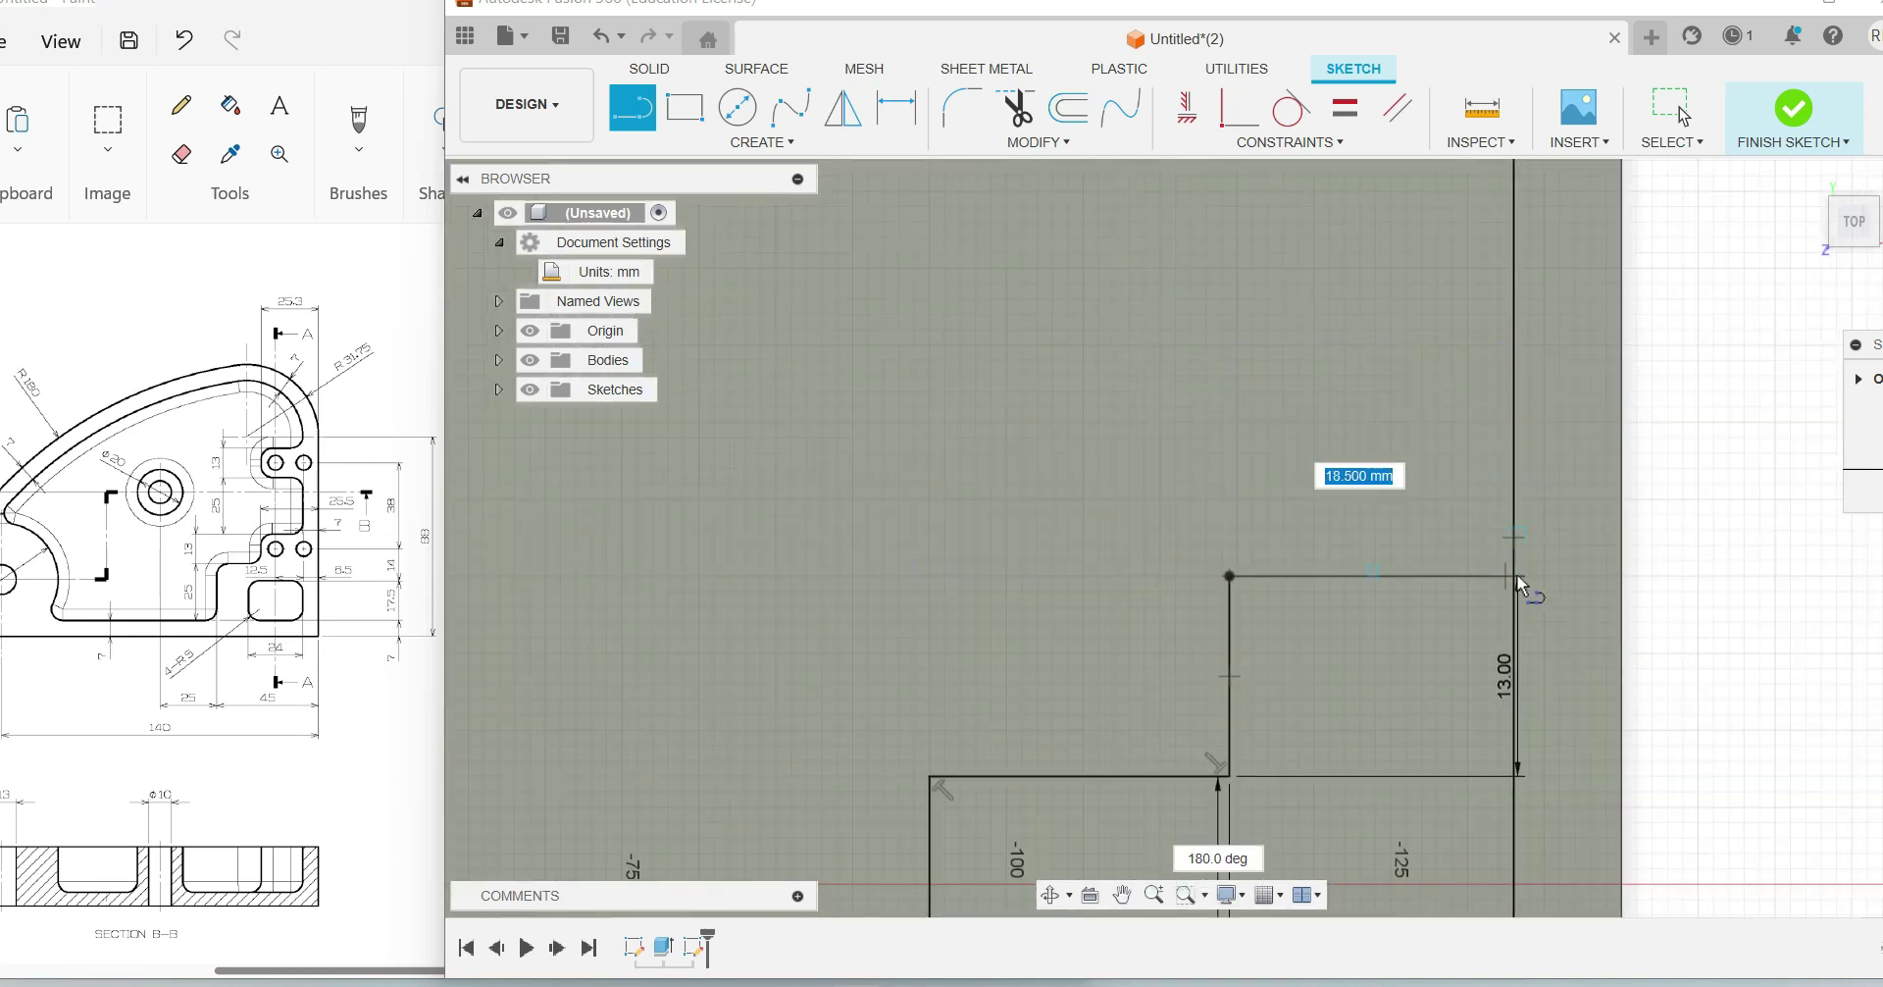
scroll(1517, 582, up, 3)
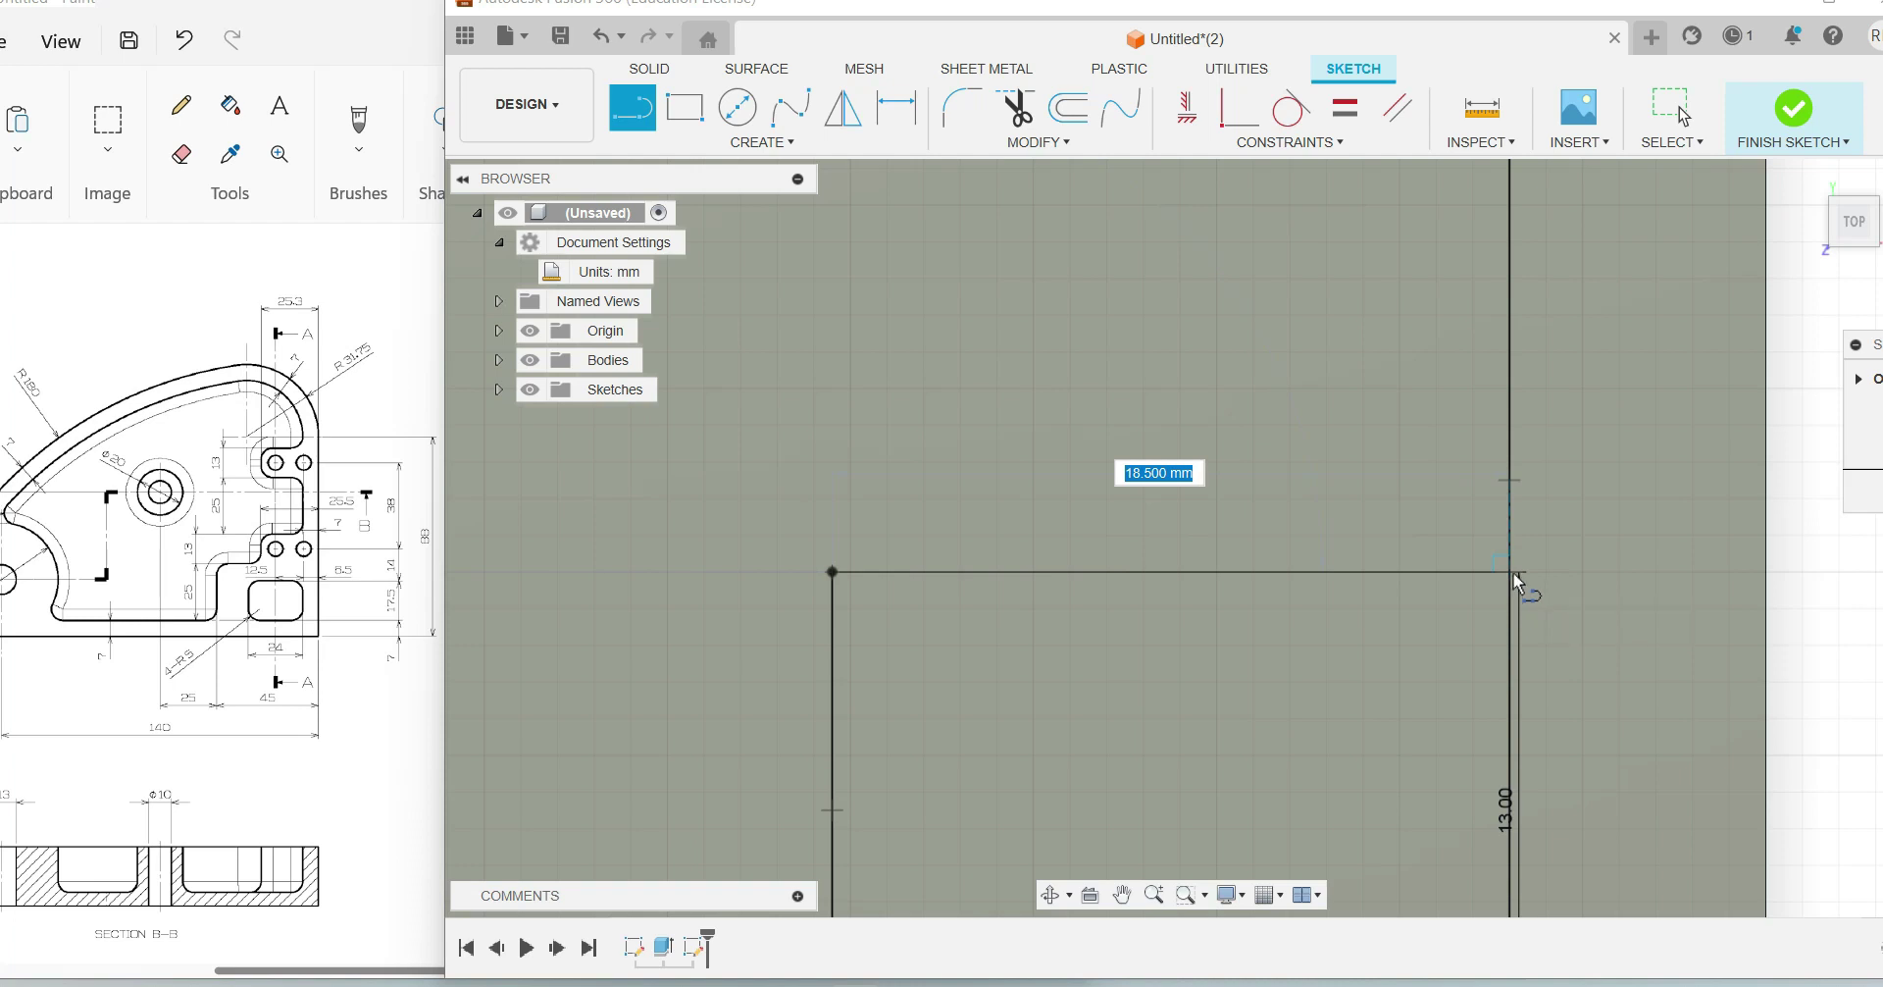
click(1205, 896)
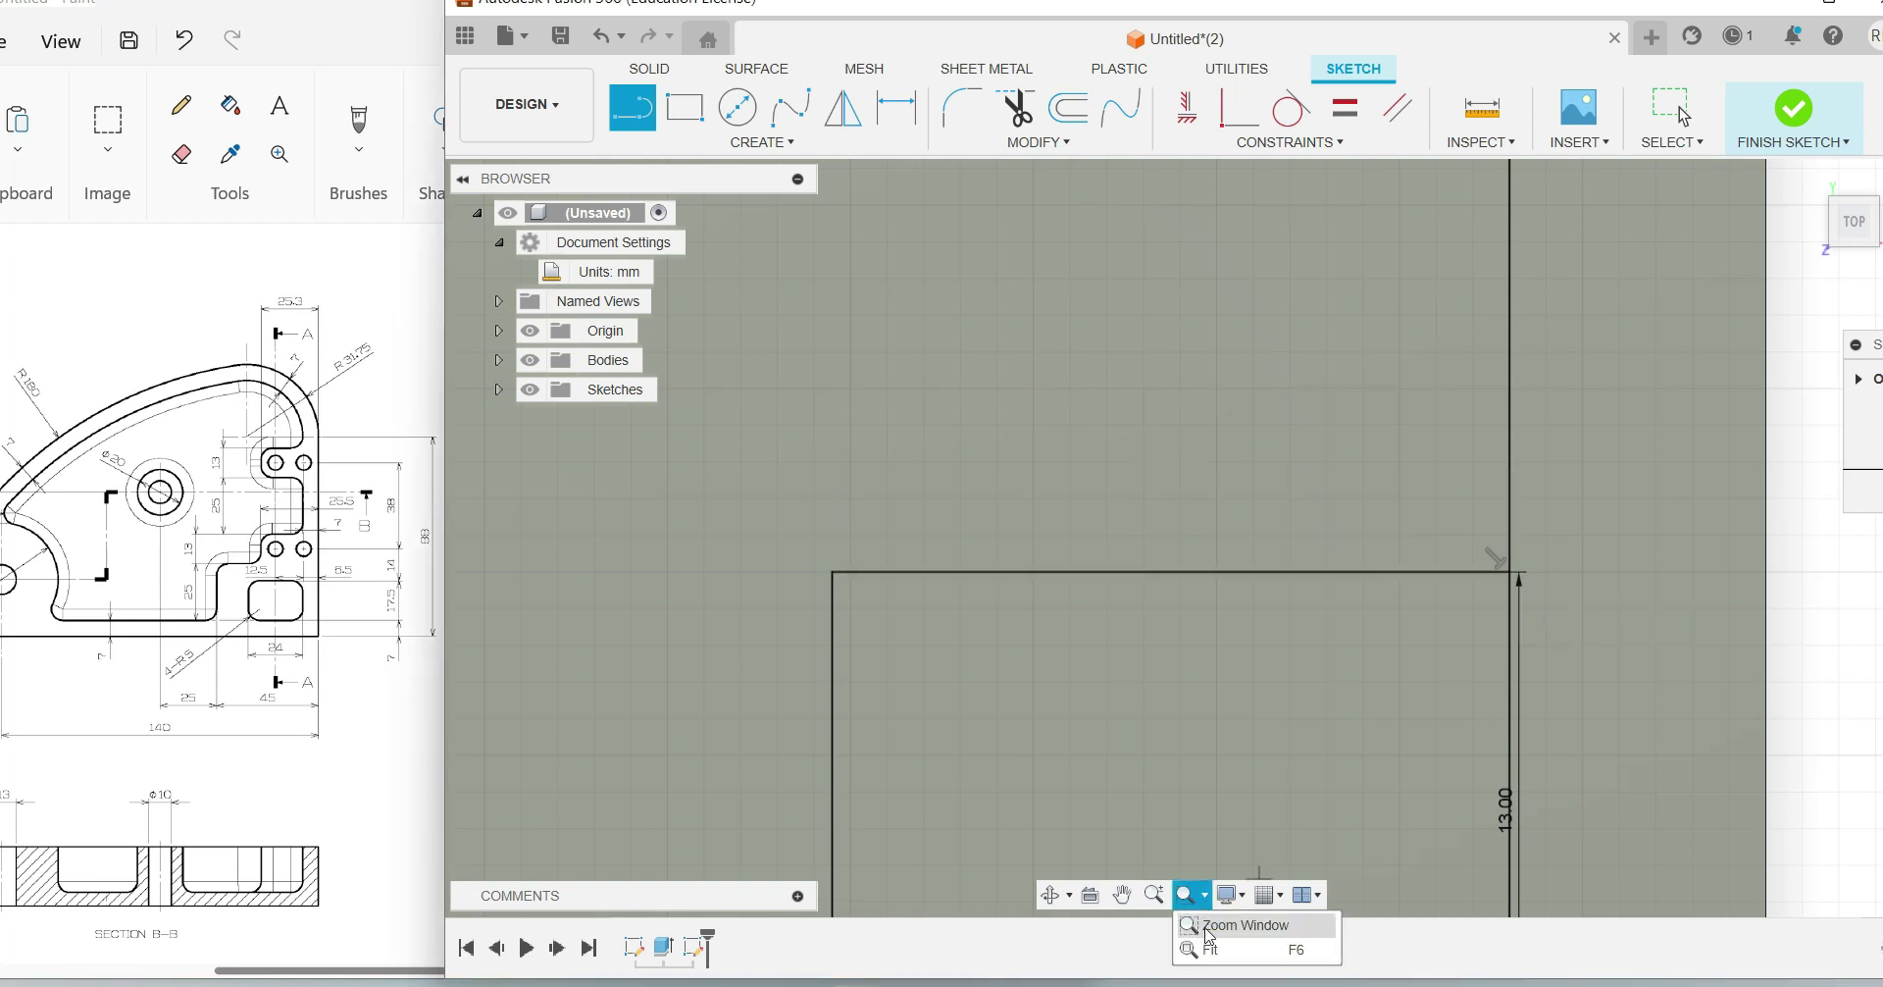
click(1216, 925)
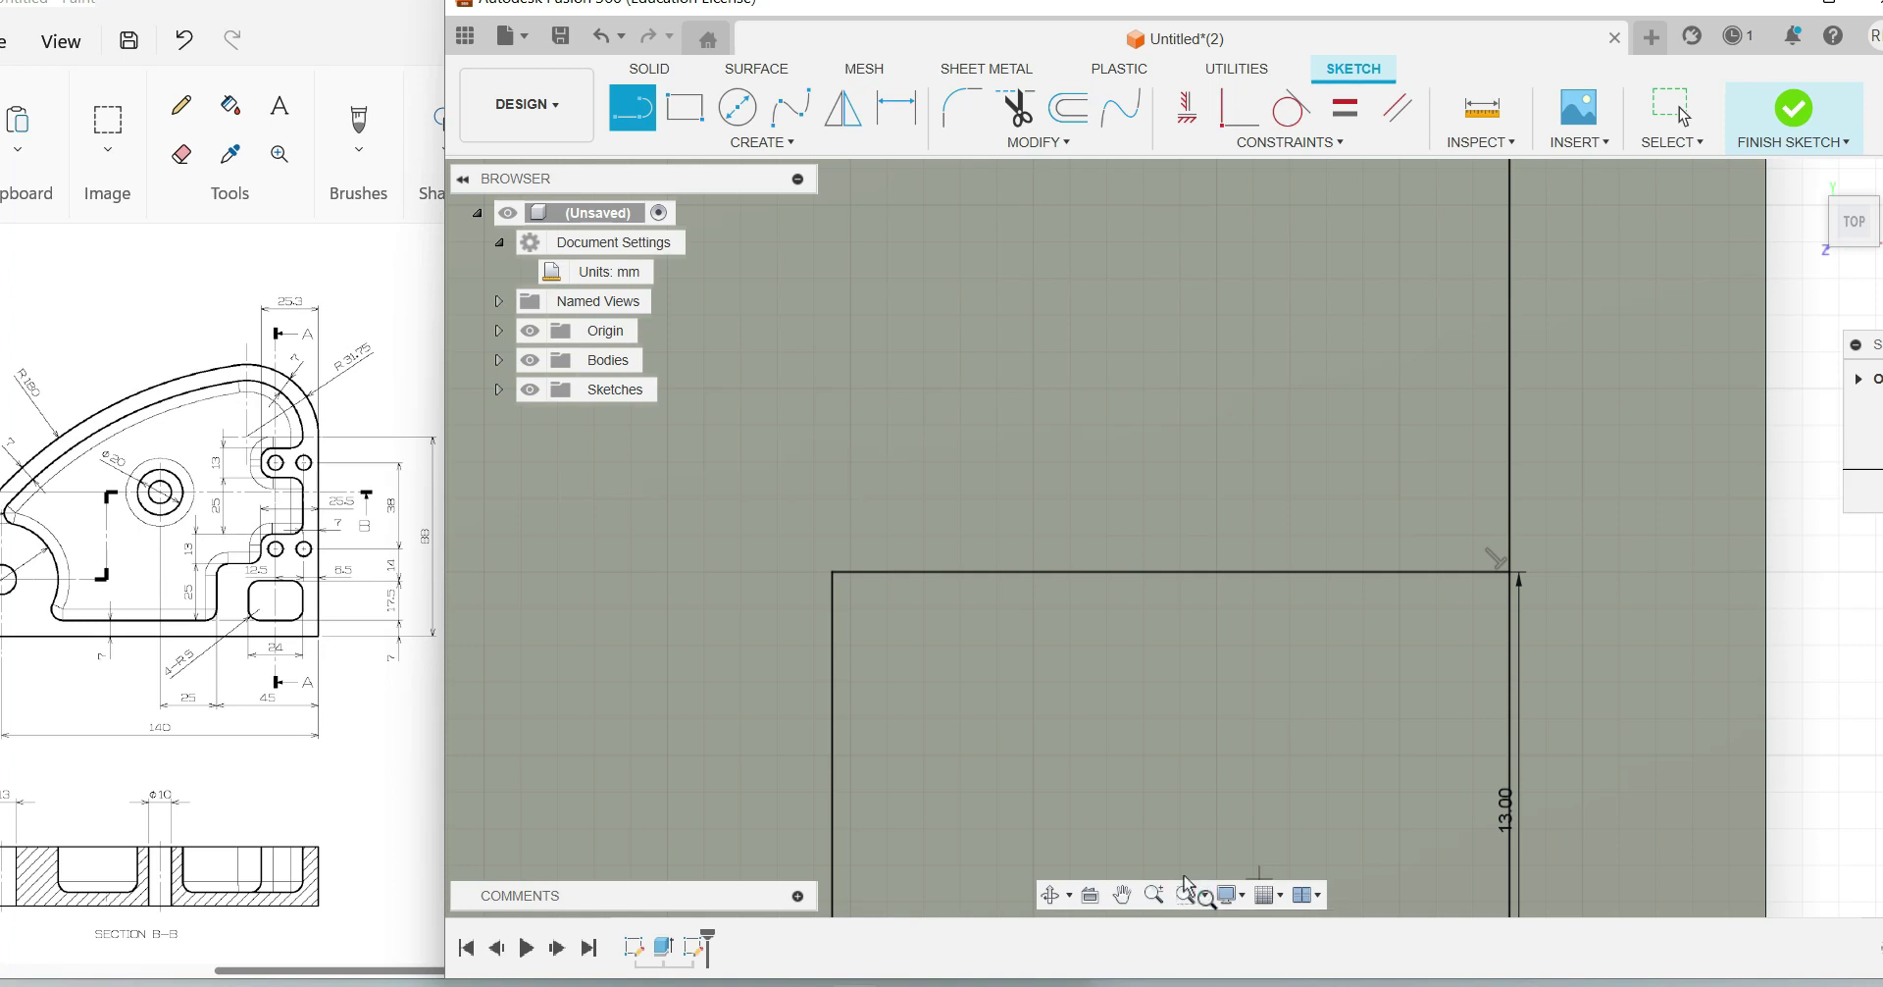
click(1200, 895)
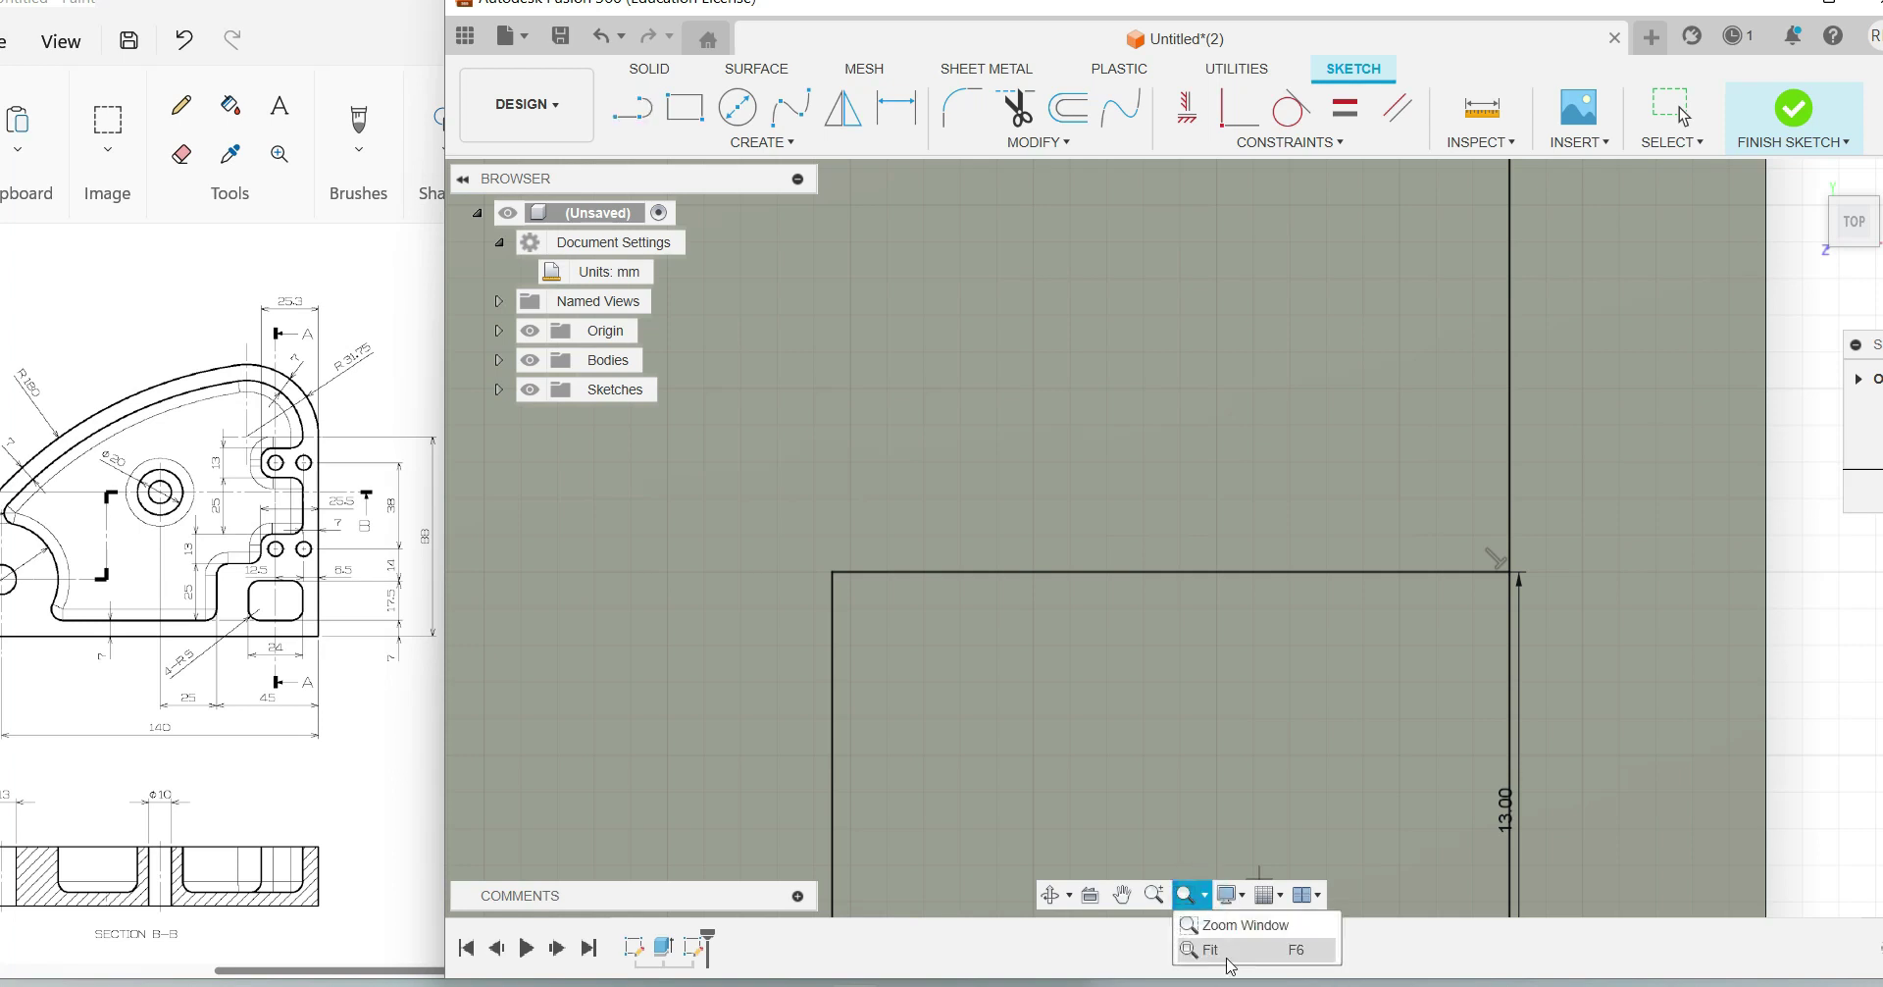
click(1226, 950)
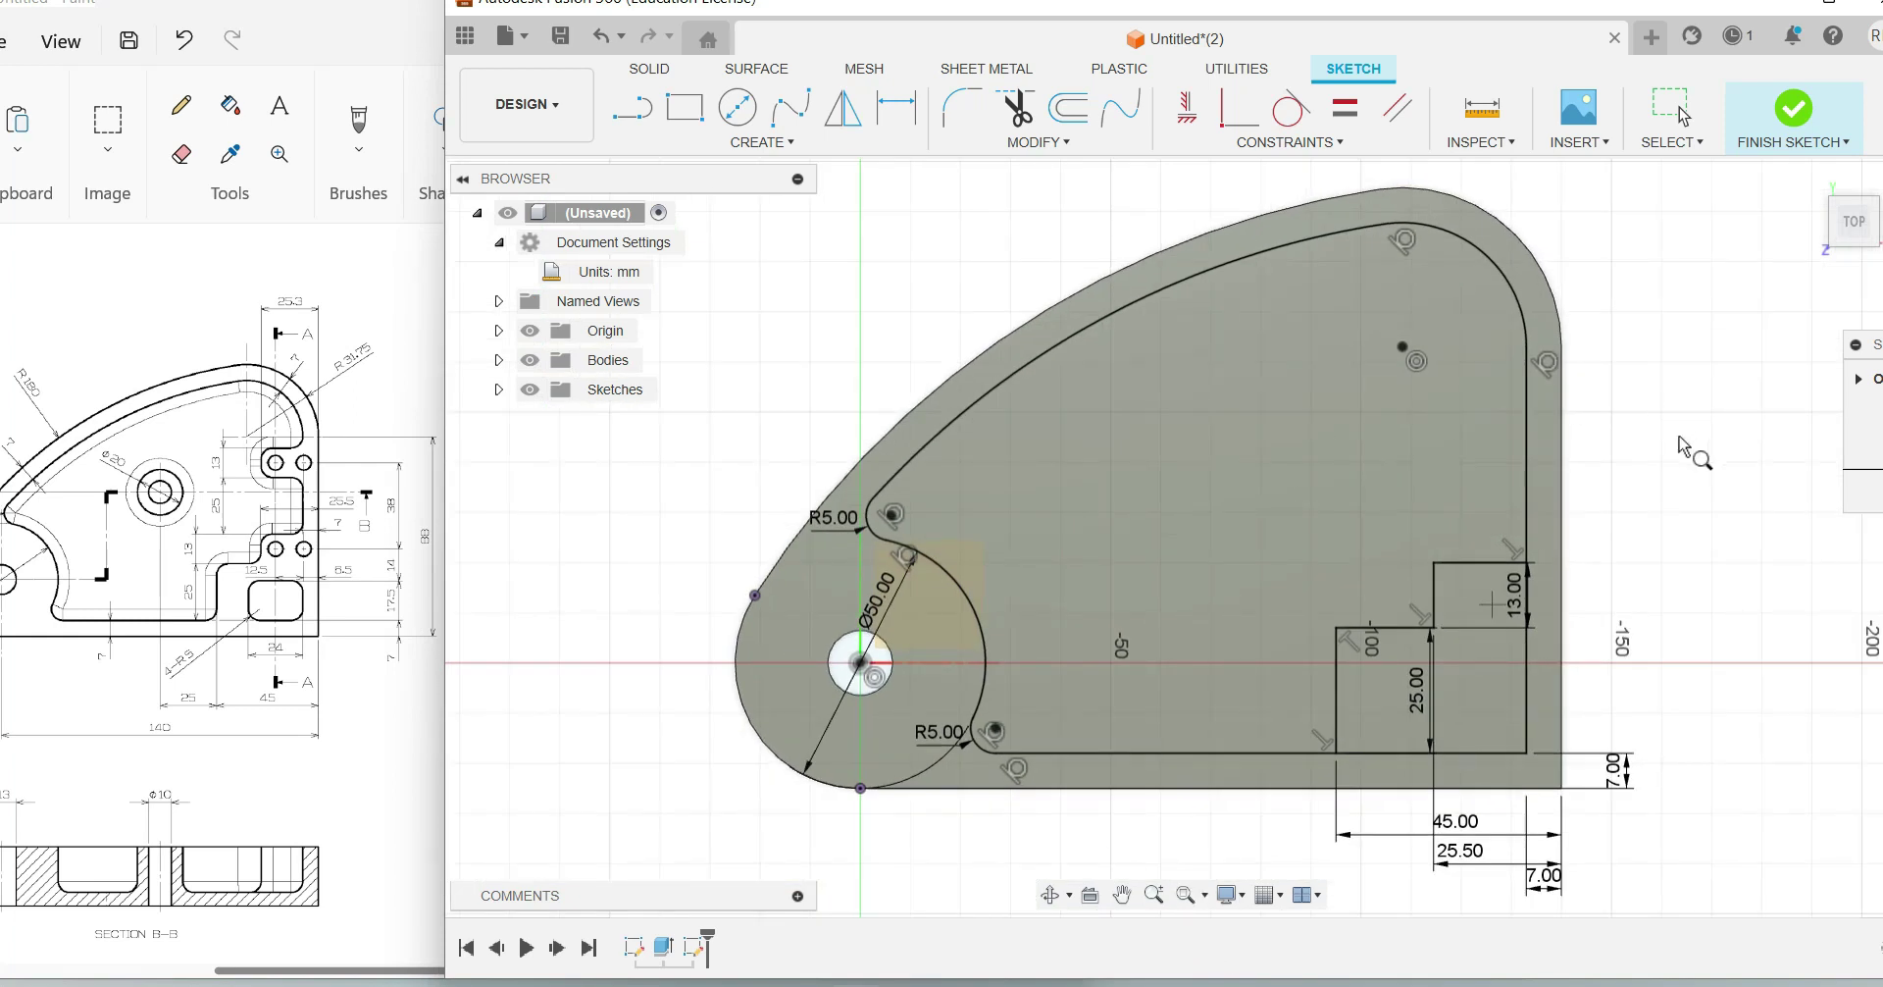
scroll(1355, 568, up, 5)
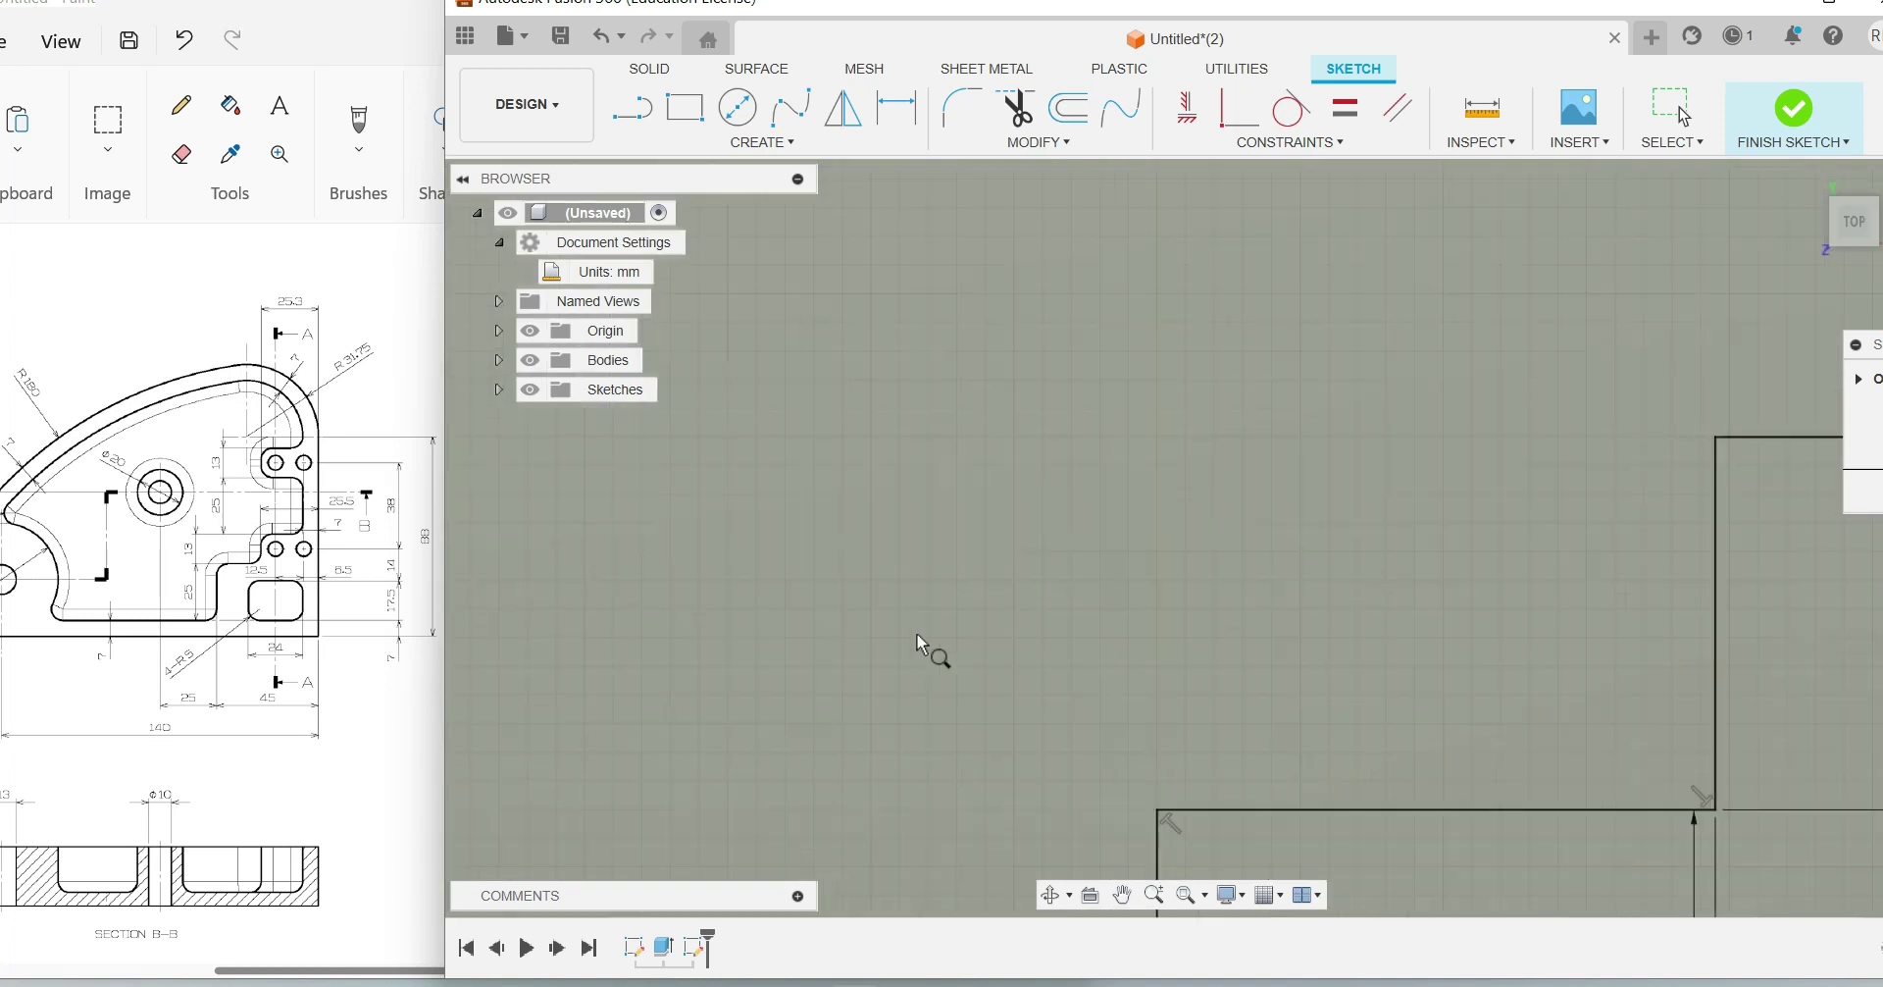
click(1187, 895)
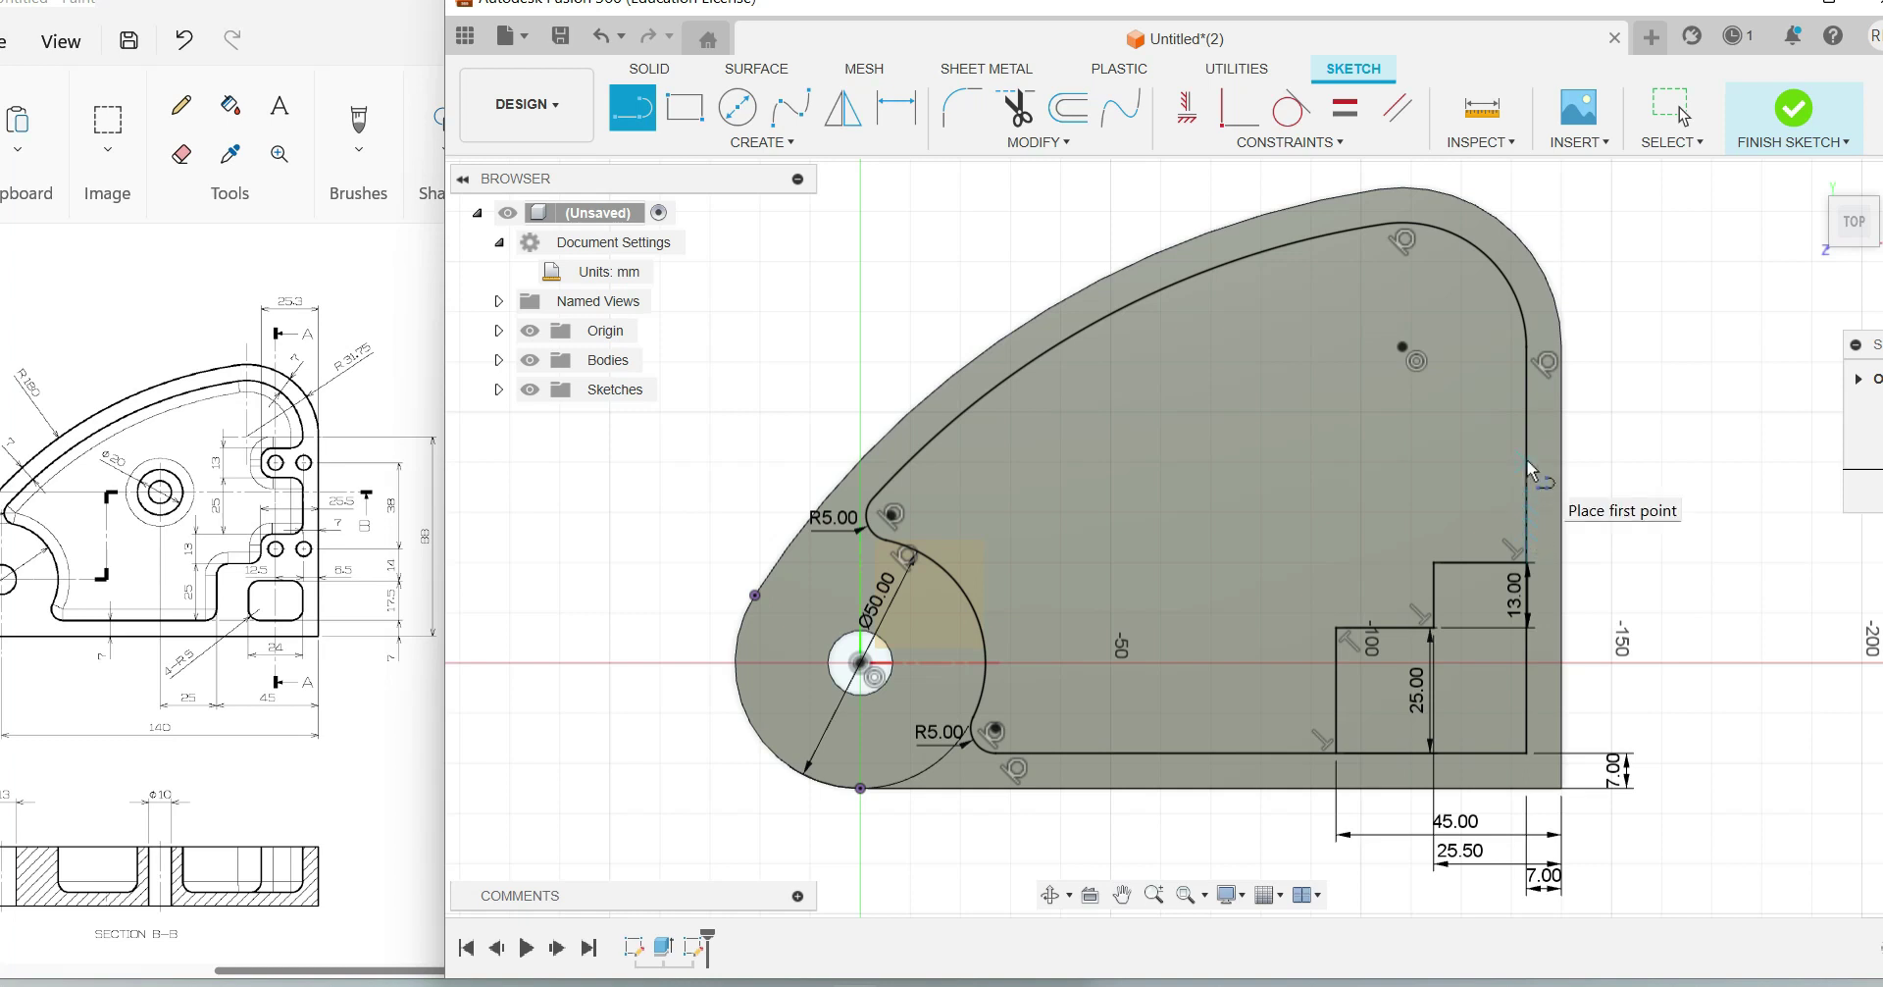
Step: Draw a 25 mm vertical line upward along the pocket's right side from the end of the 18.5 mm horizontal line
click(626, 125)
click(1527, 561)
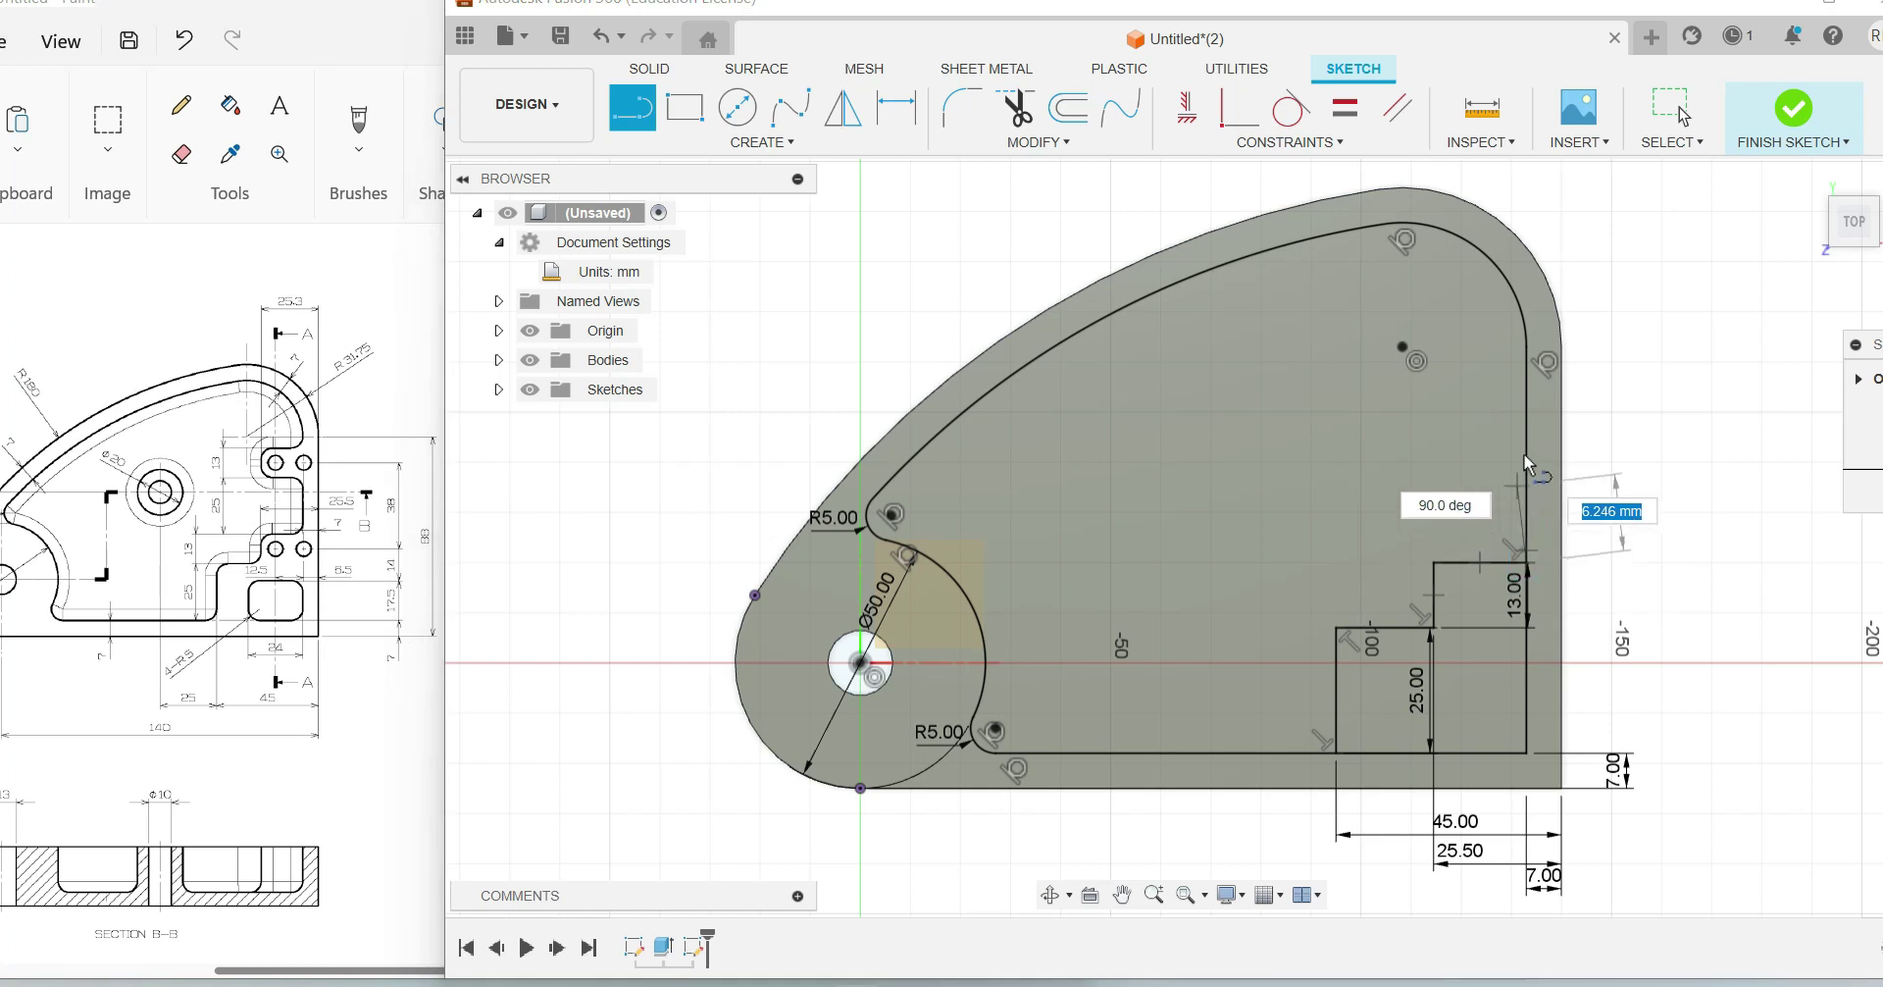
text(25)
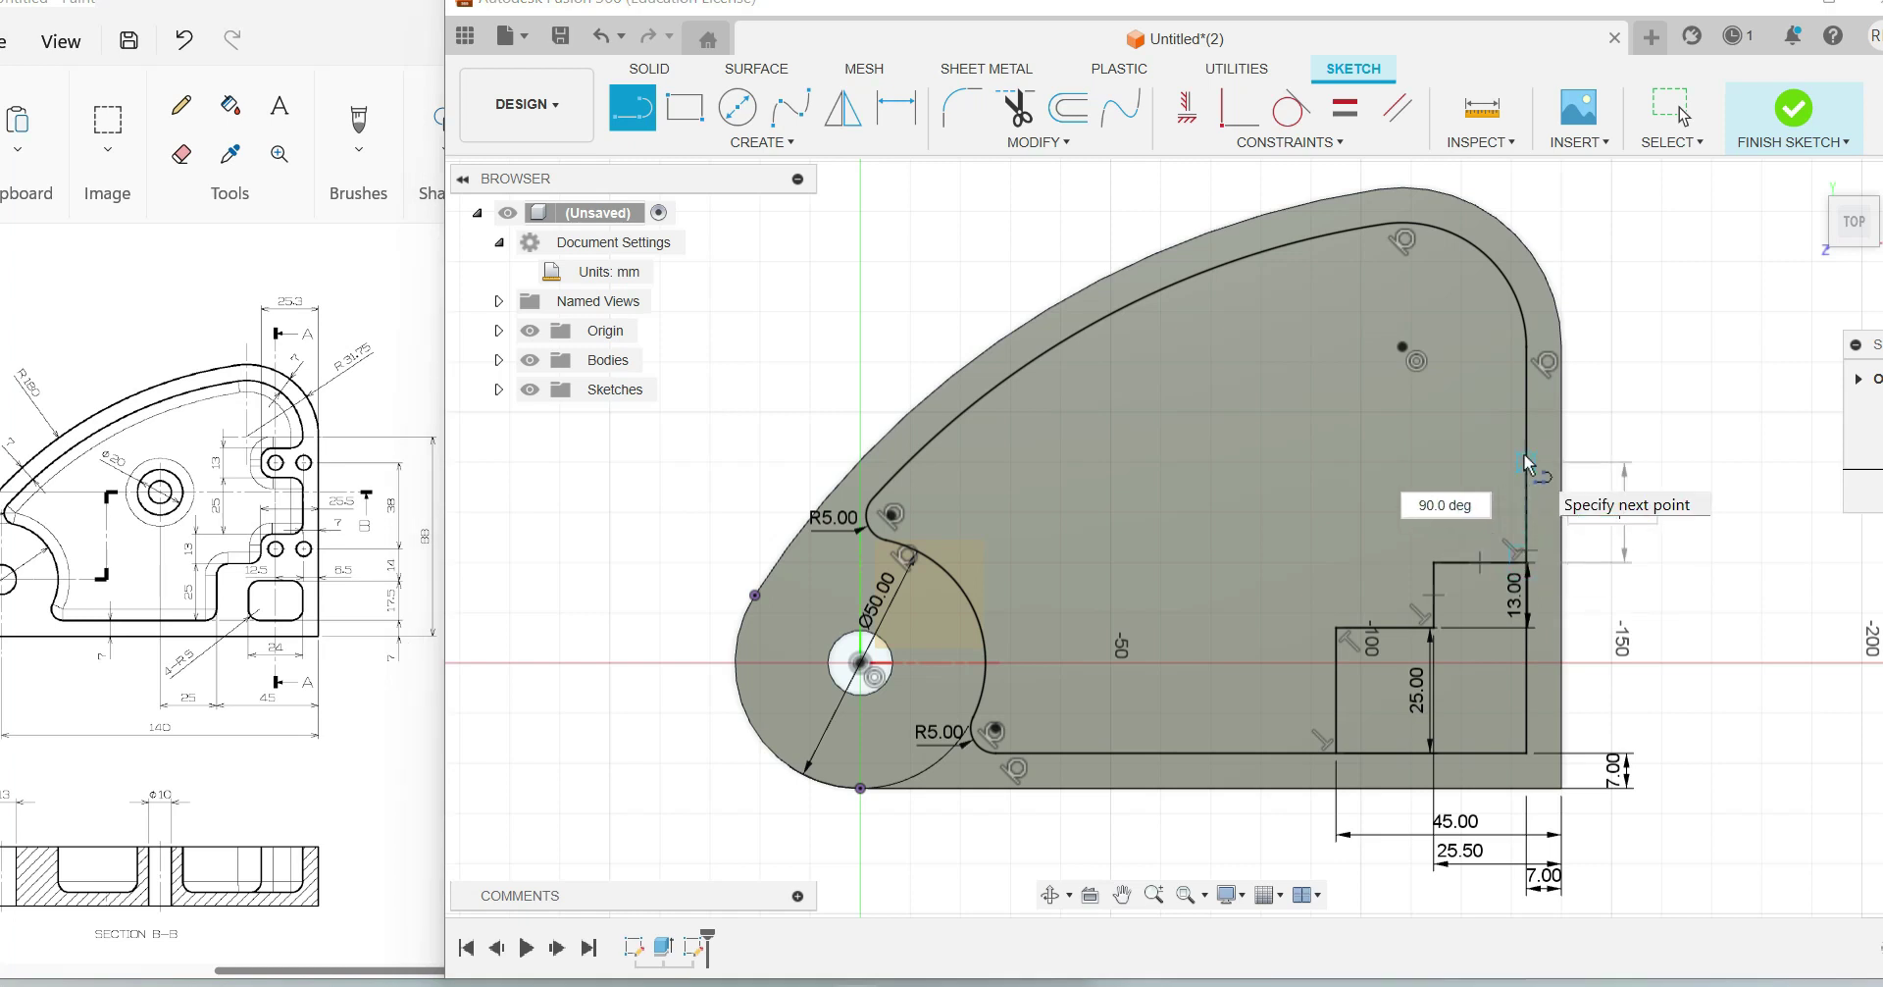
key(Return)
key(Escape)
Step: Draw a horizontal line about 21 mm long leftward from the upper end of the 25 mm right-side line, followed by a 13 mm vertical line upward
key(l)
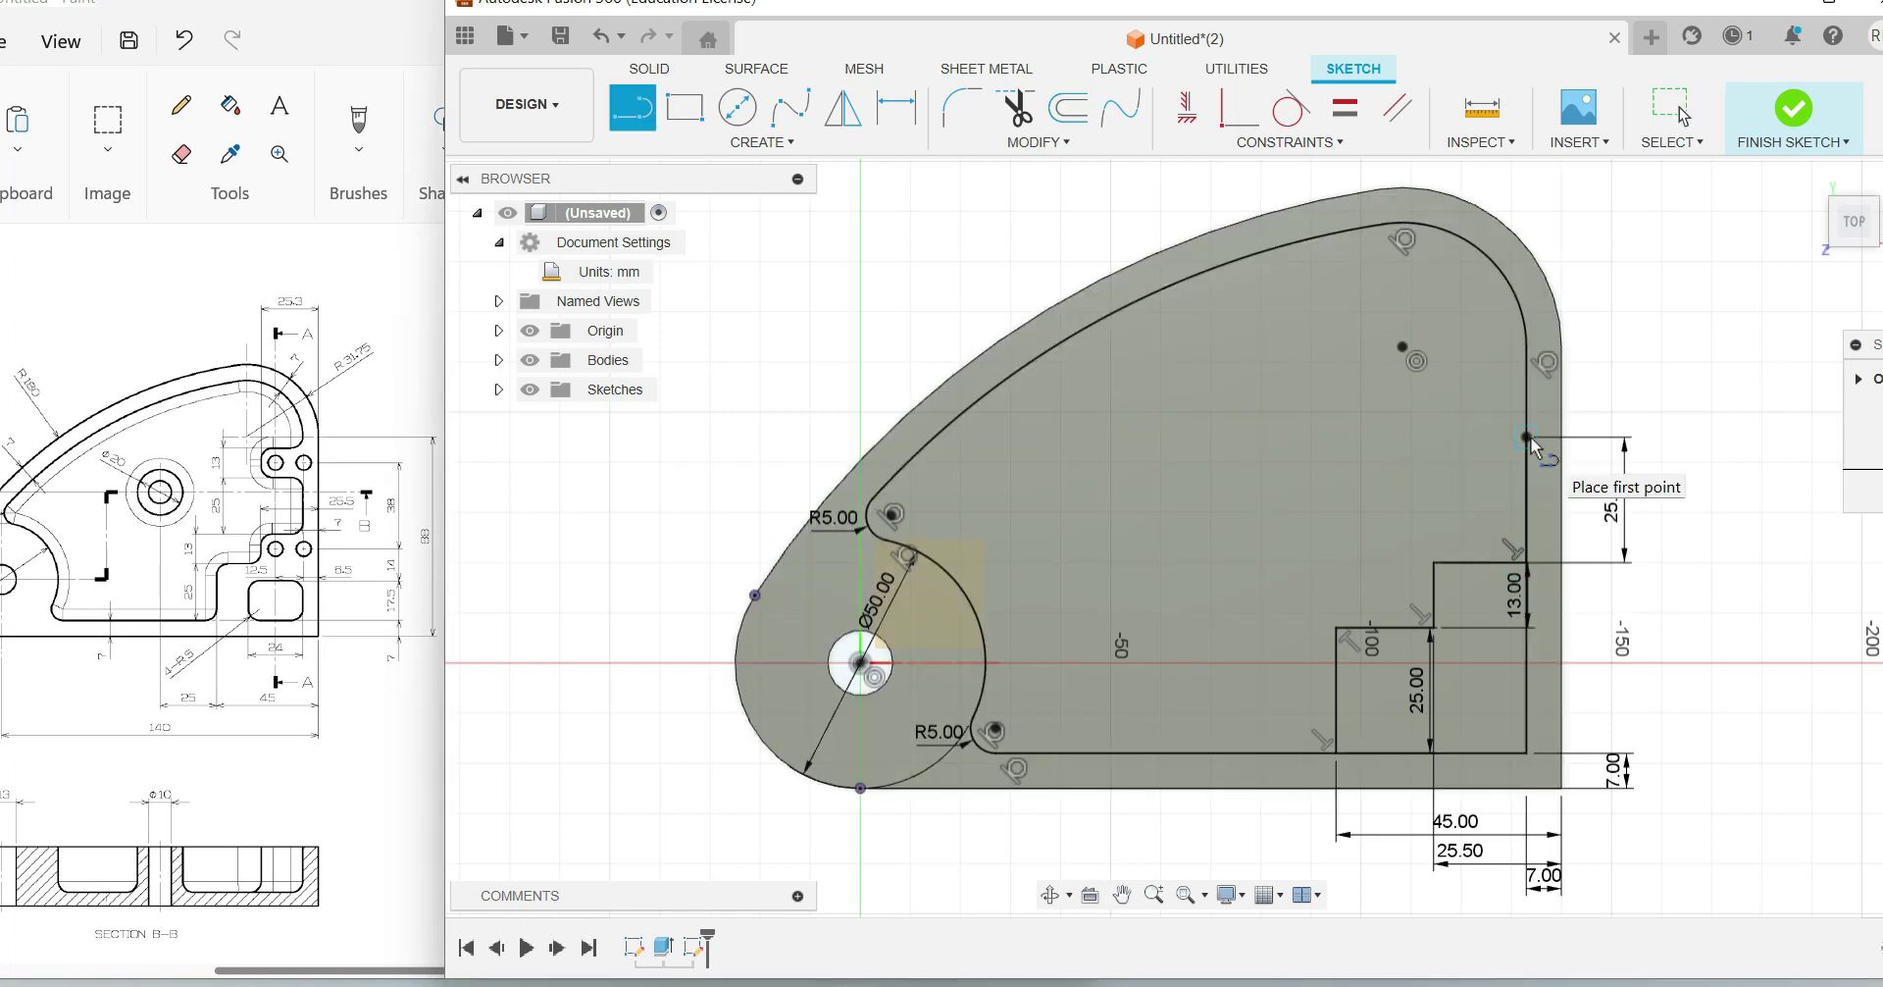
click(1528, 438)
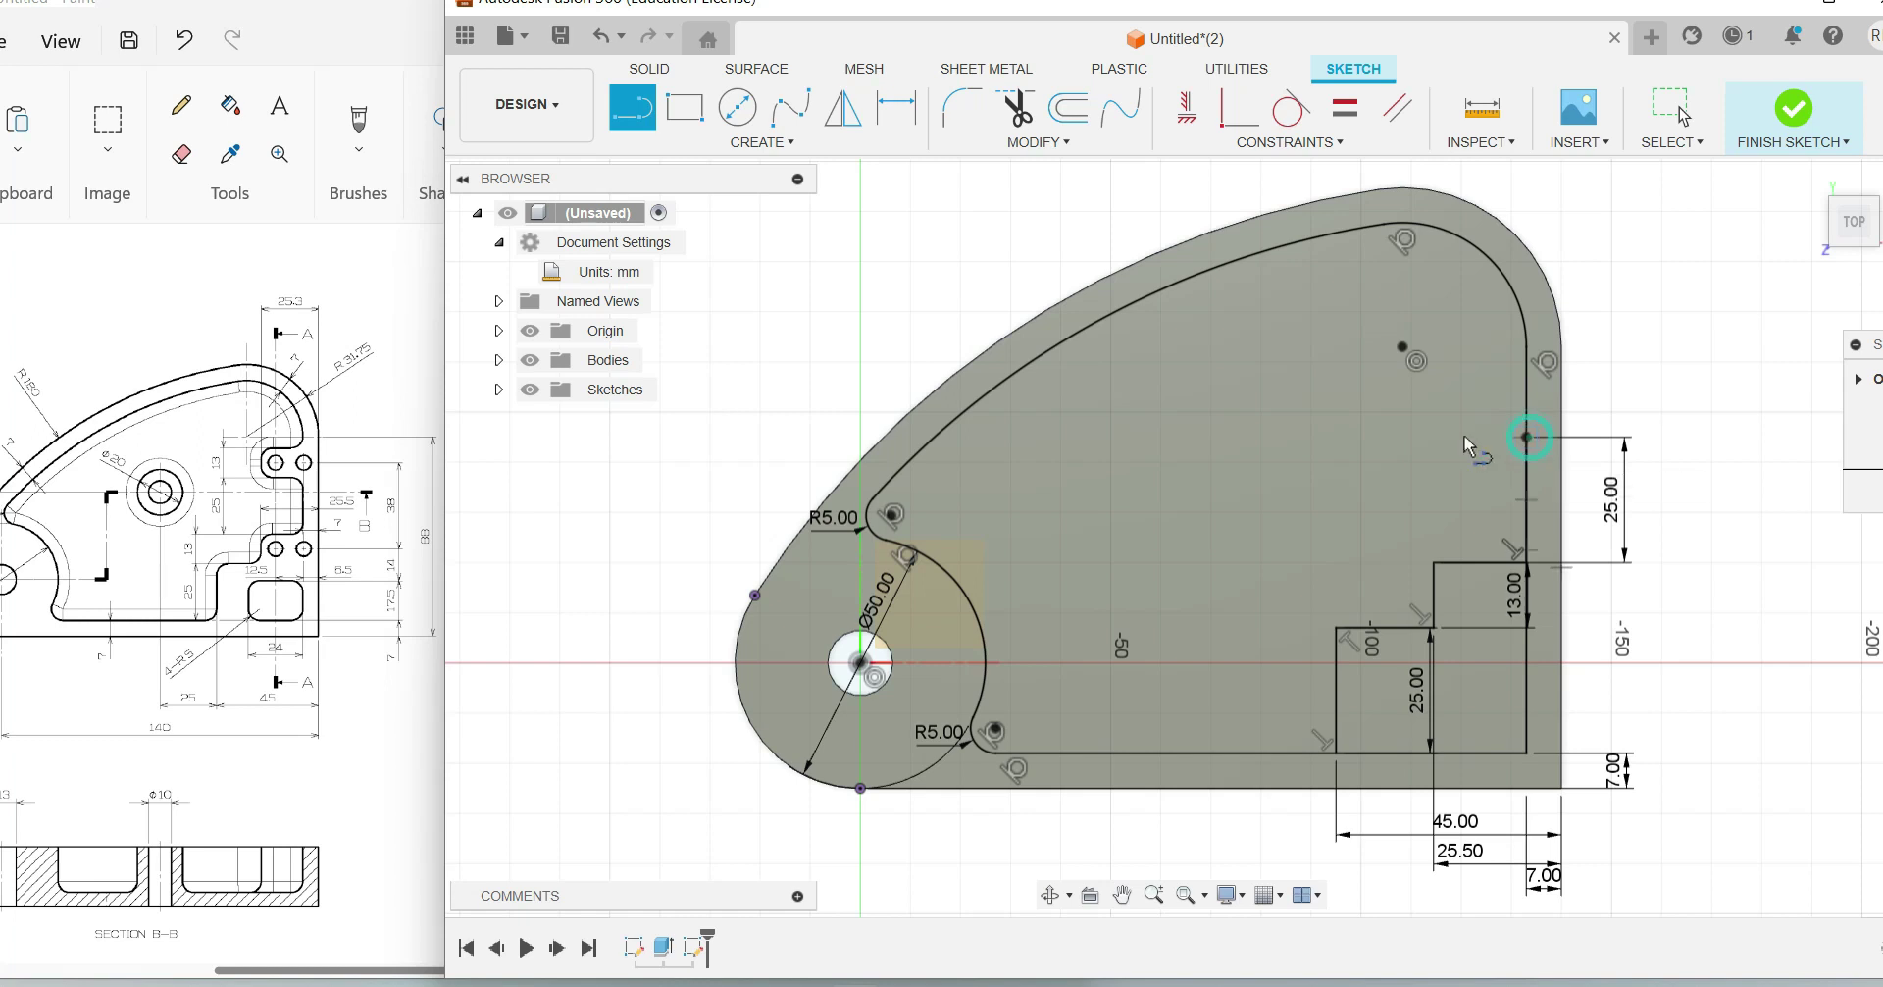
click(1427, 437)
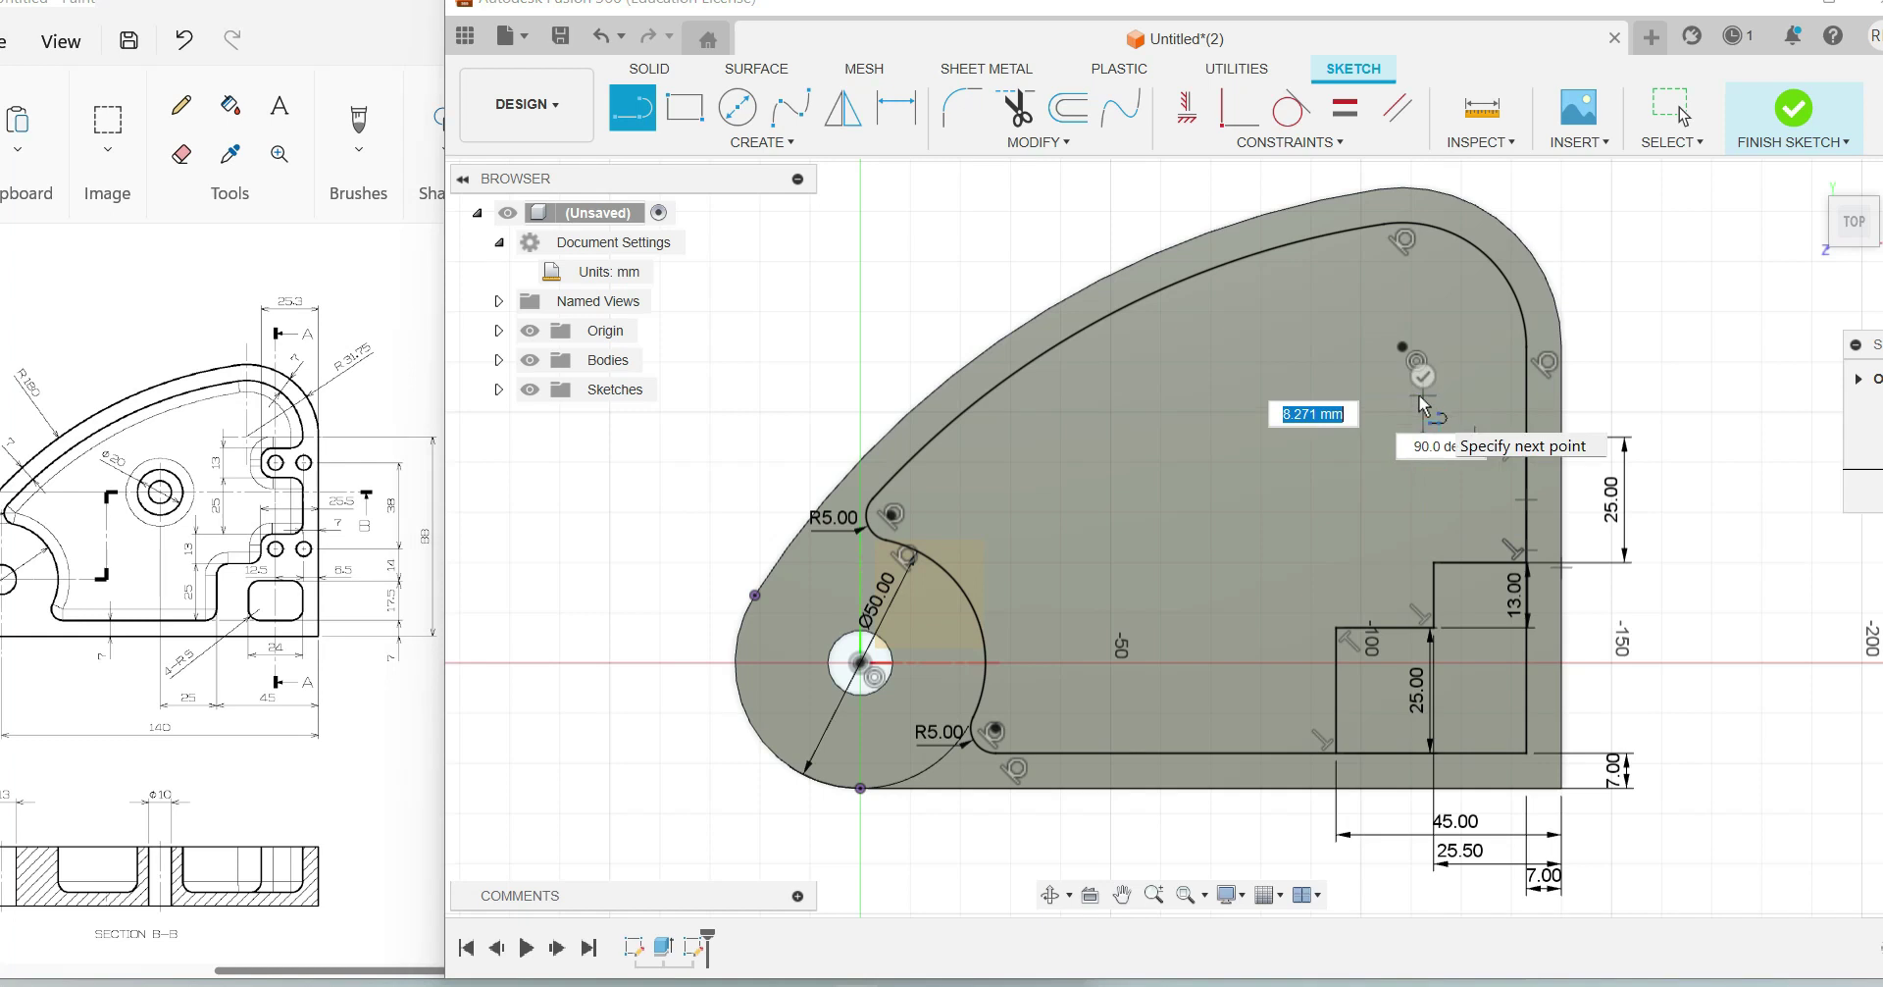
text(13)
key(Return)
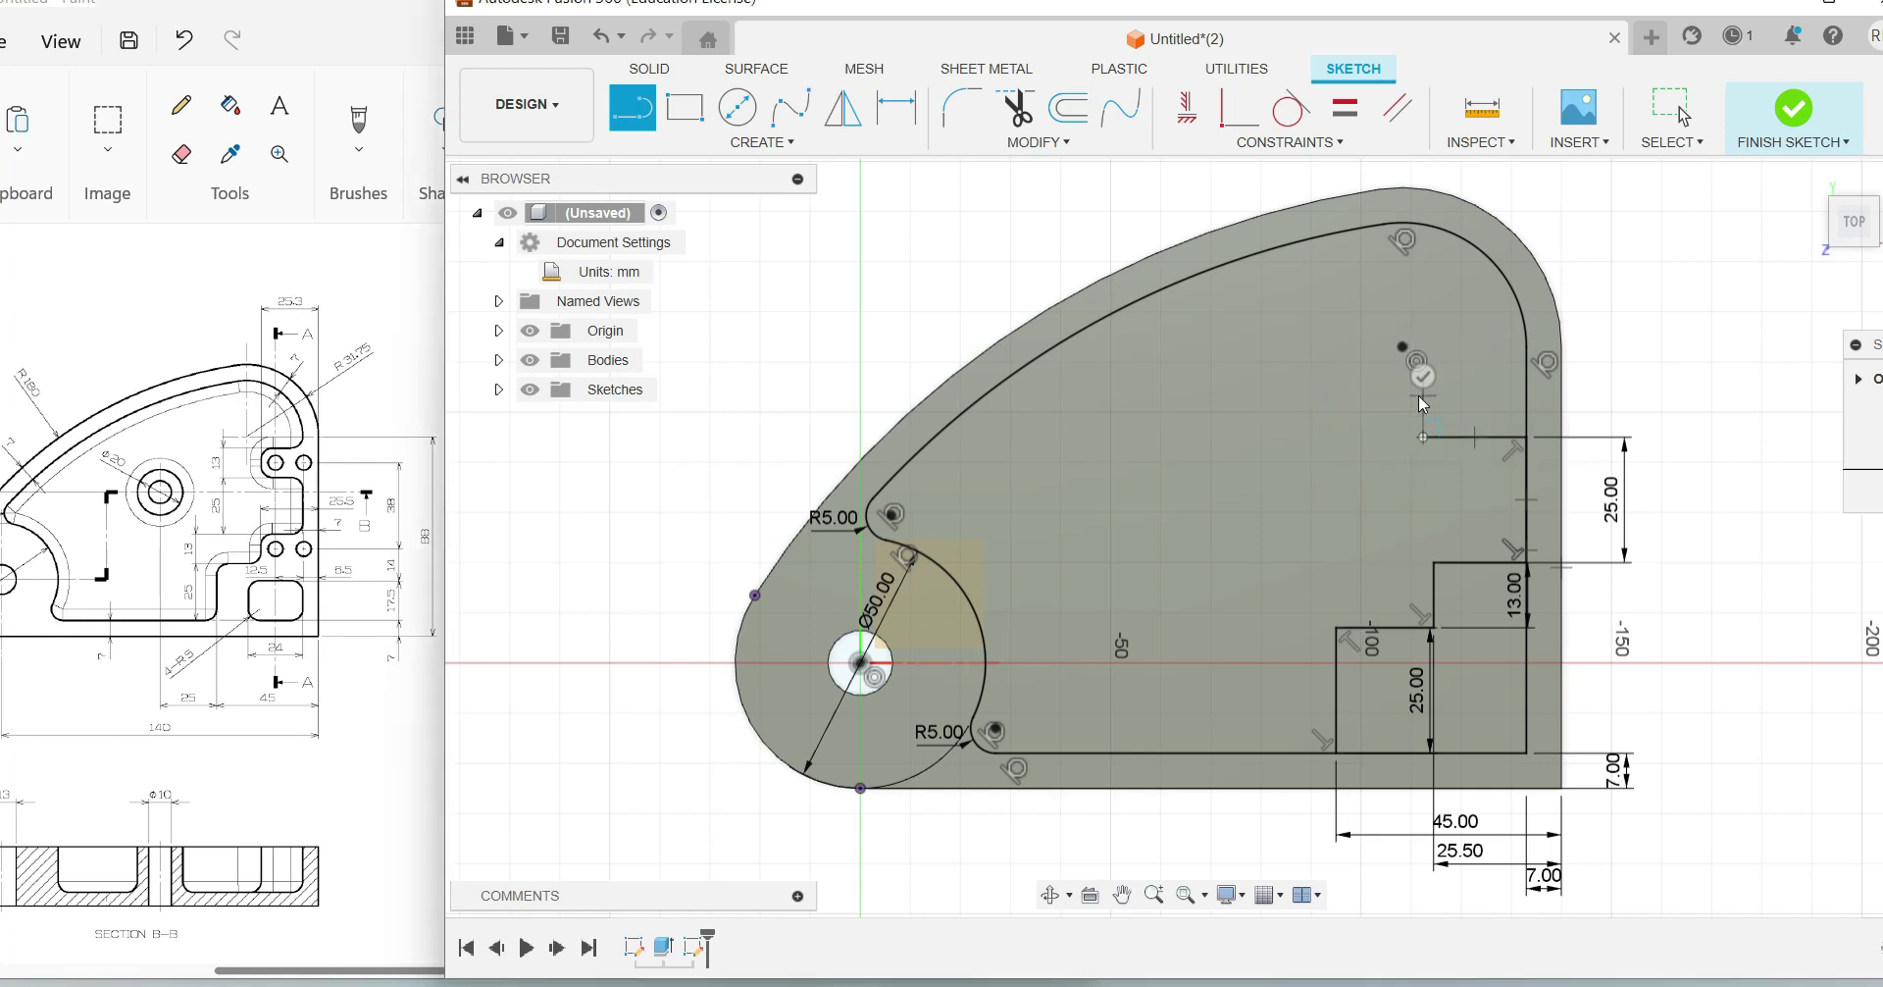
key(Escape)
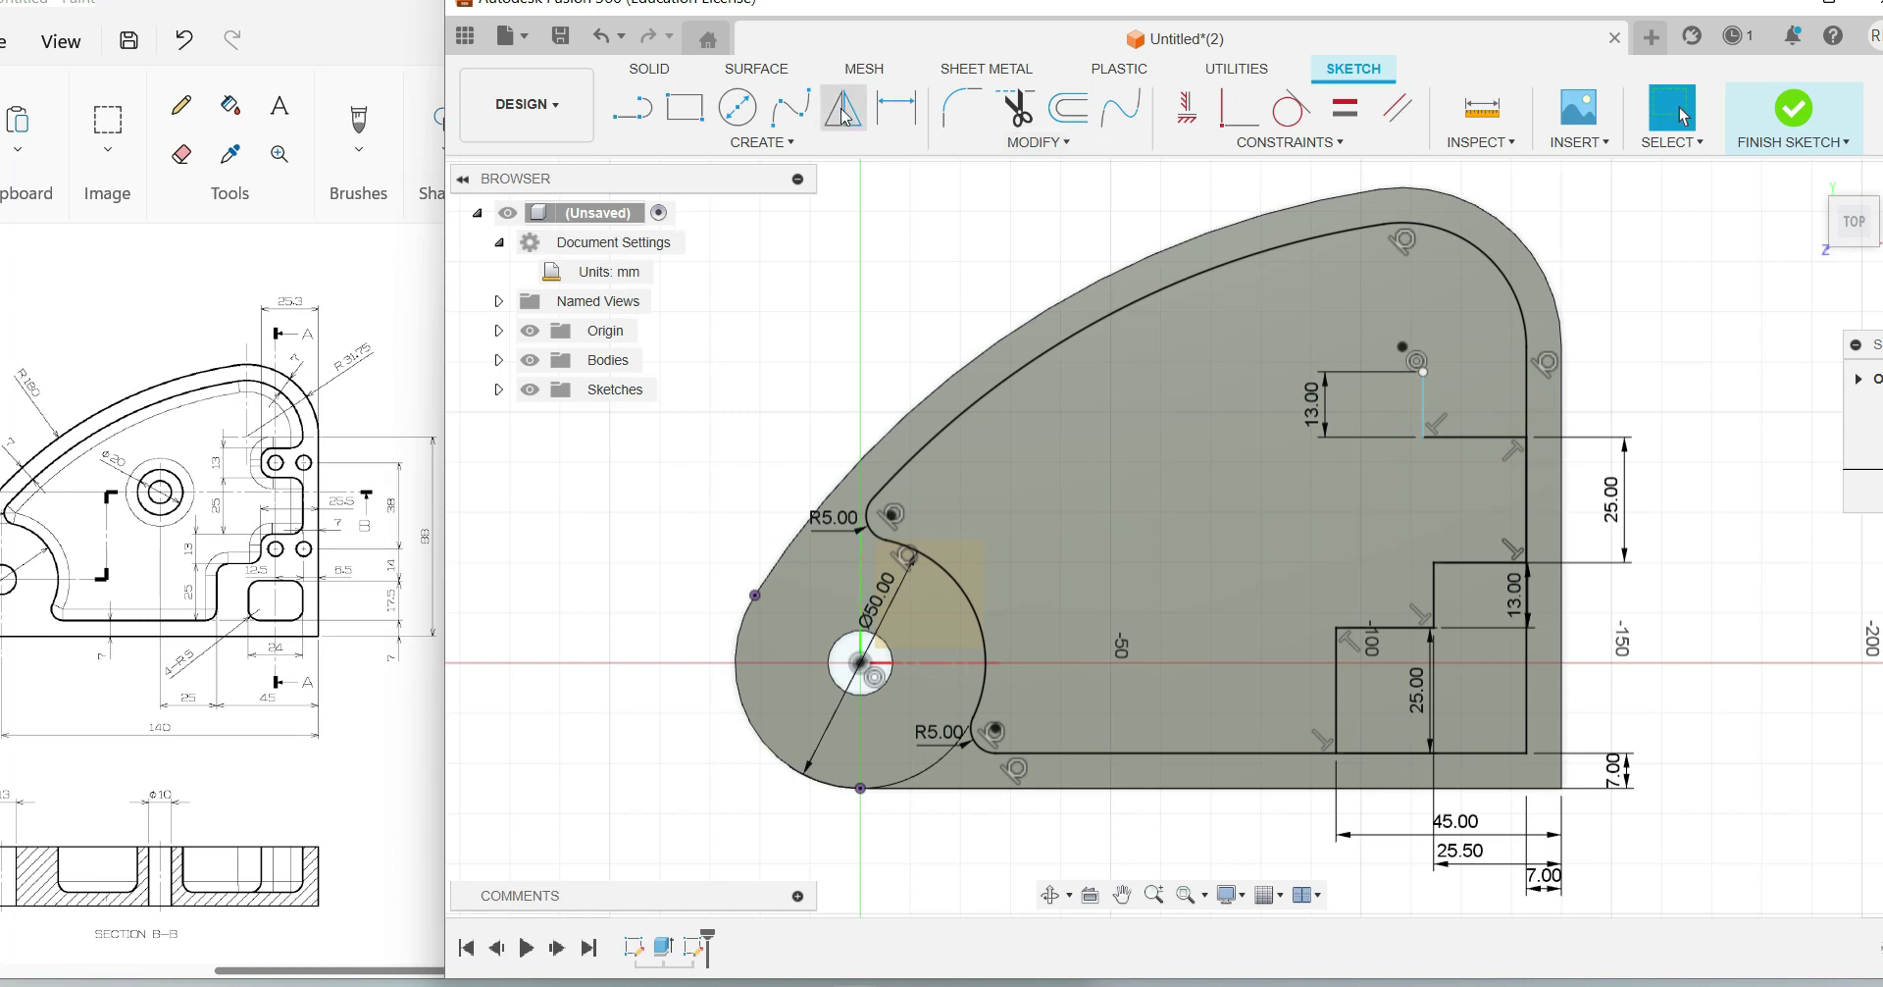
Step: Dimension the upper 13 mm vertical line at 25.3 mm from the body's outer right edge
click(886, 115)
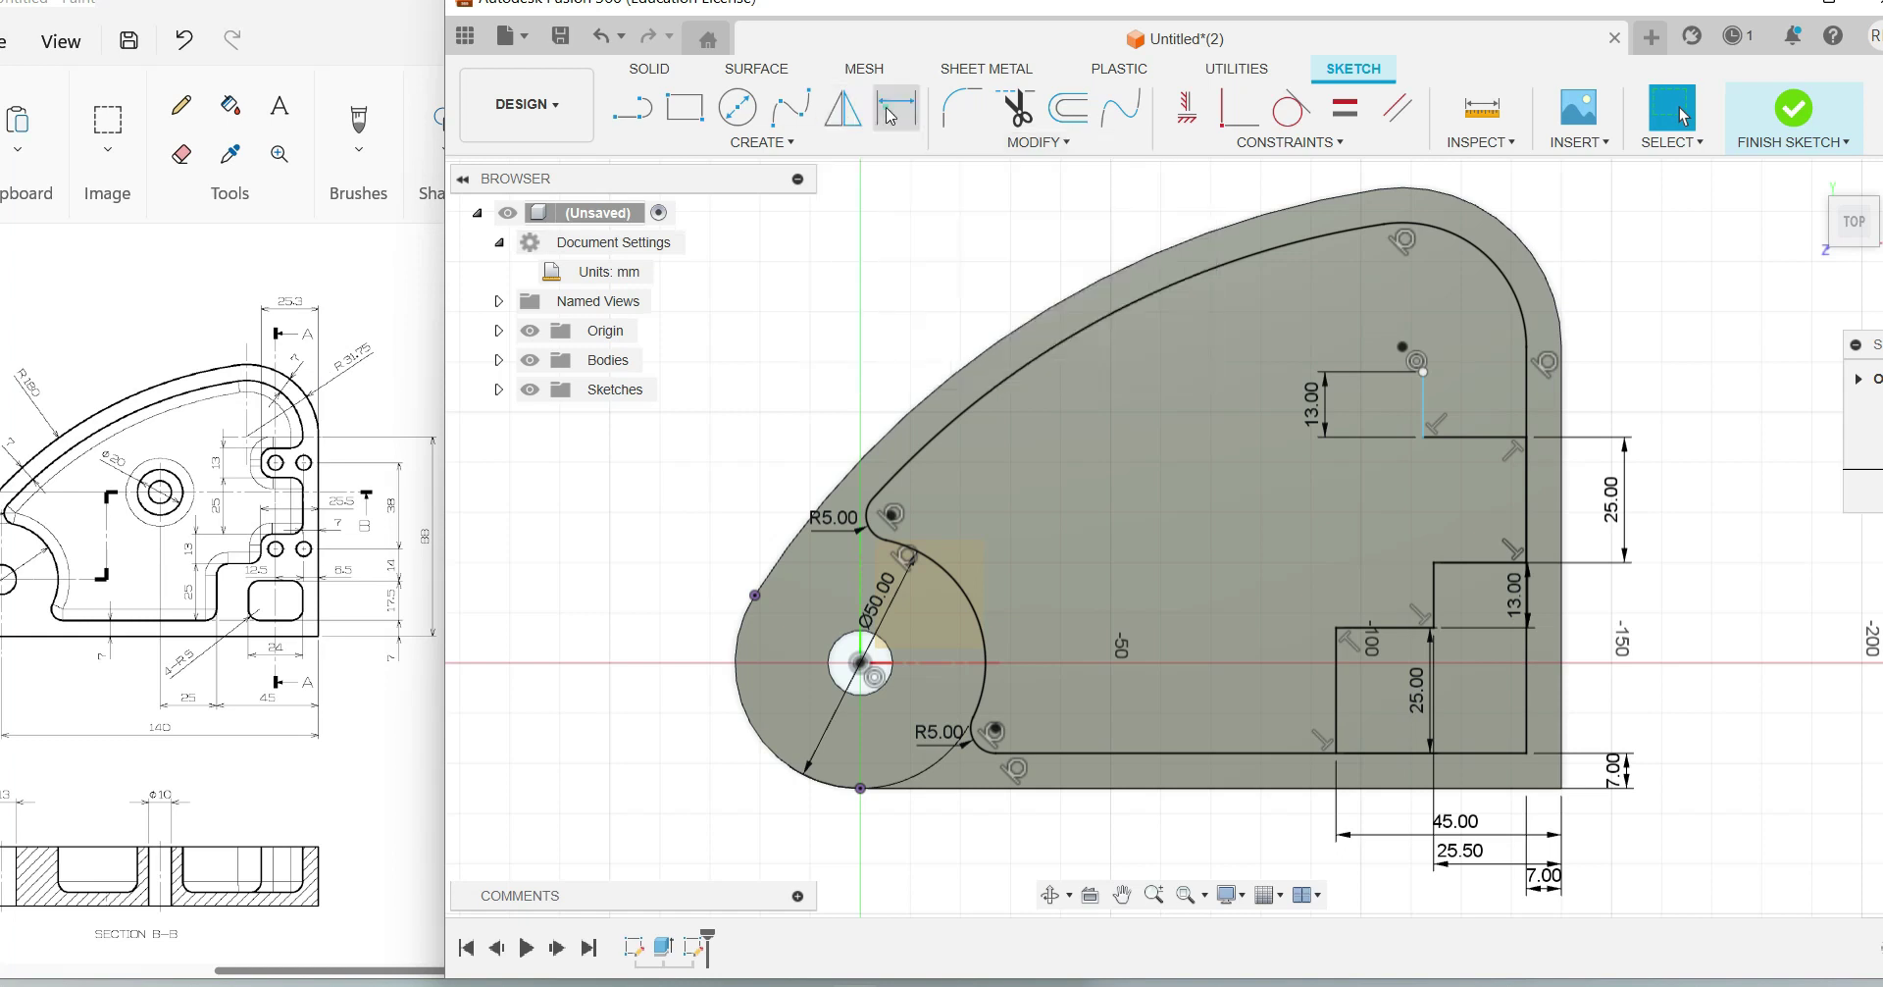
click(1562, 407)
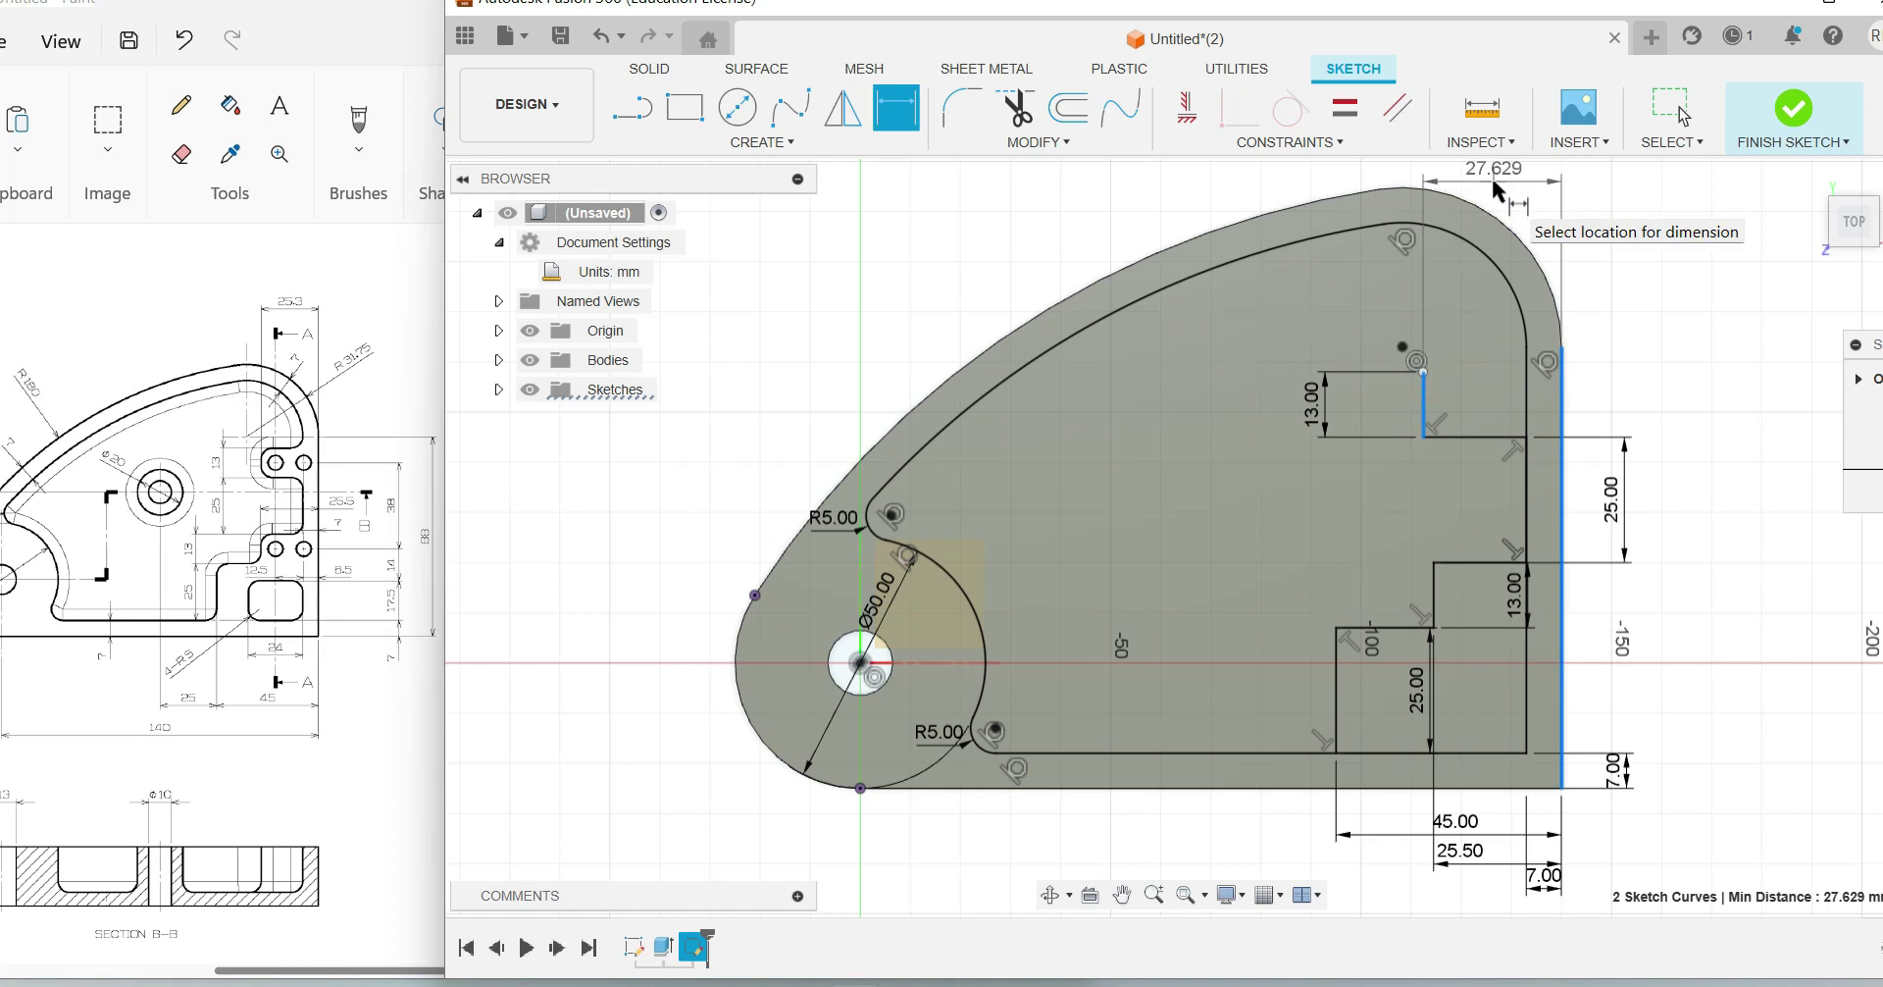
click(1491, 175)
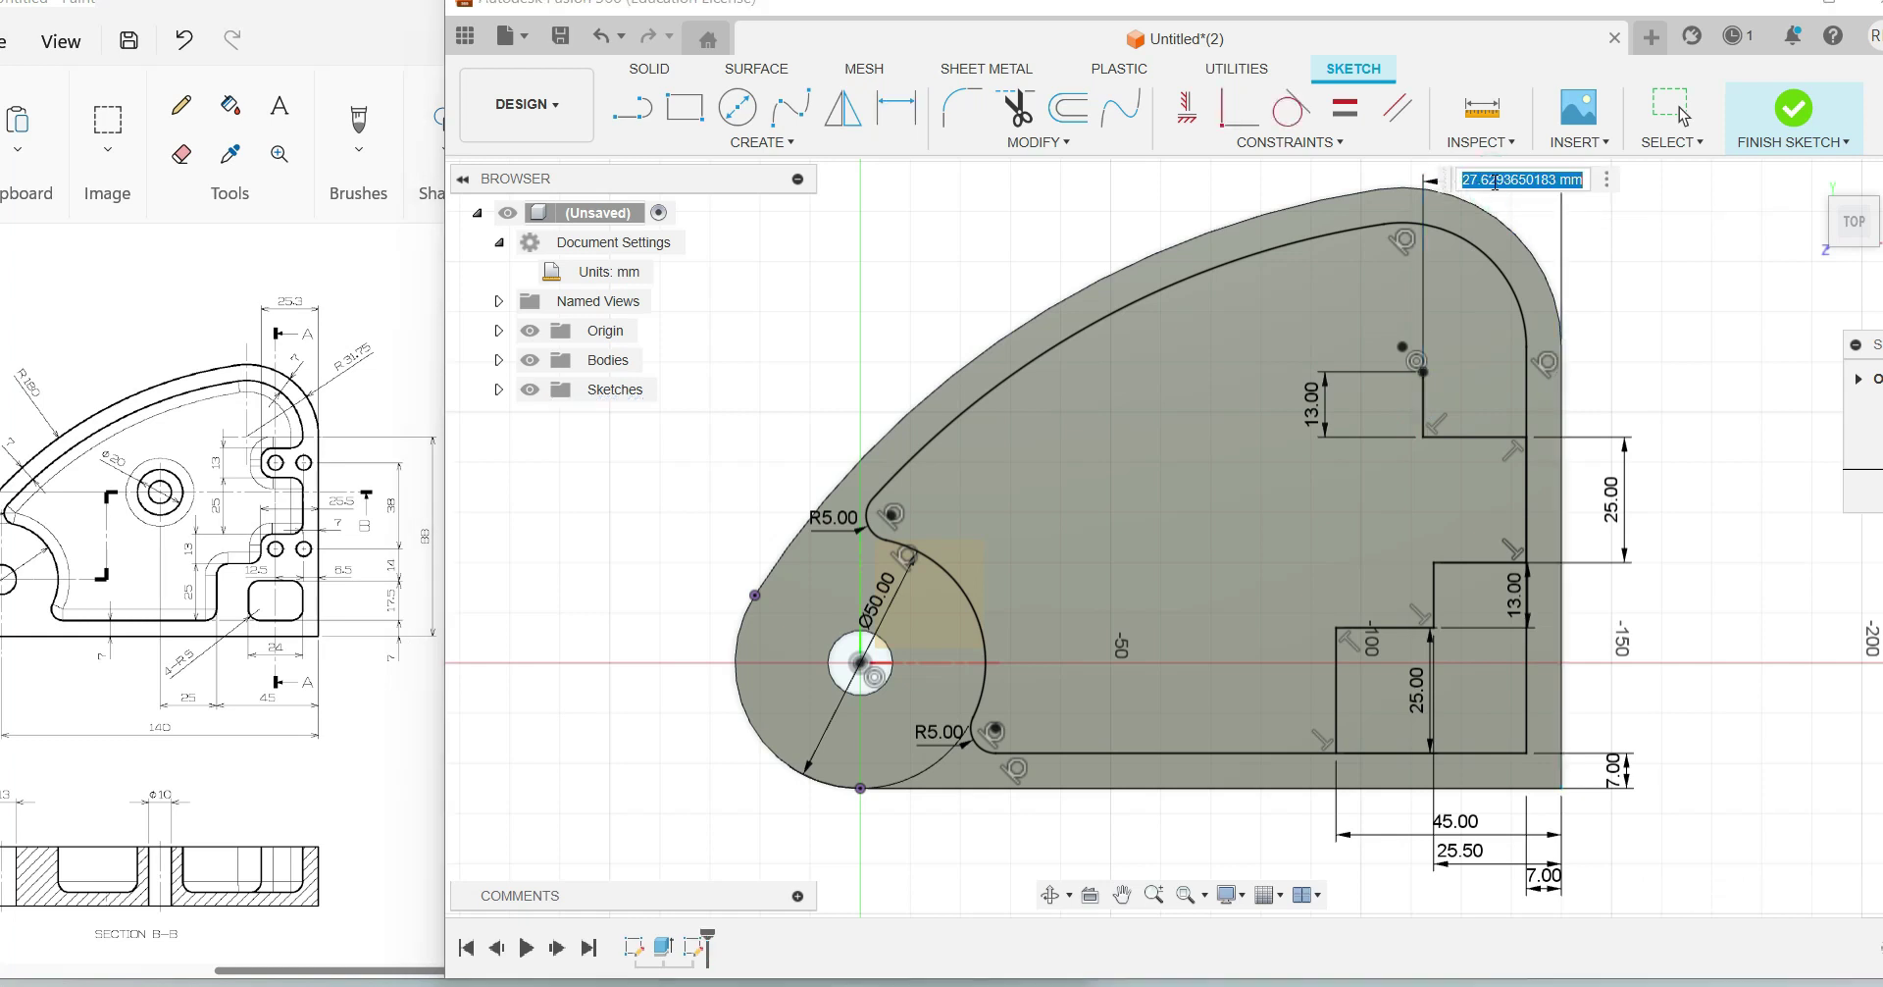
text(25.3)
key(Return)
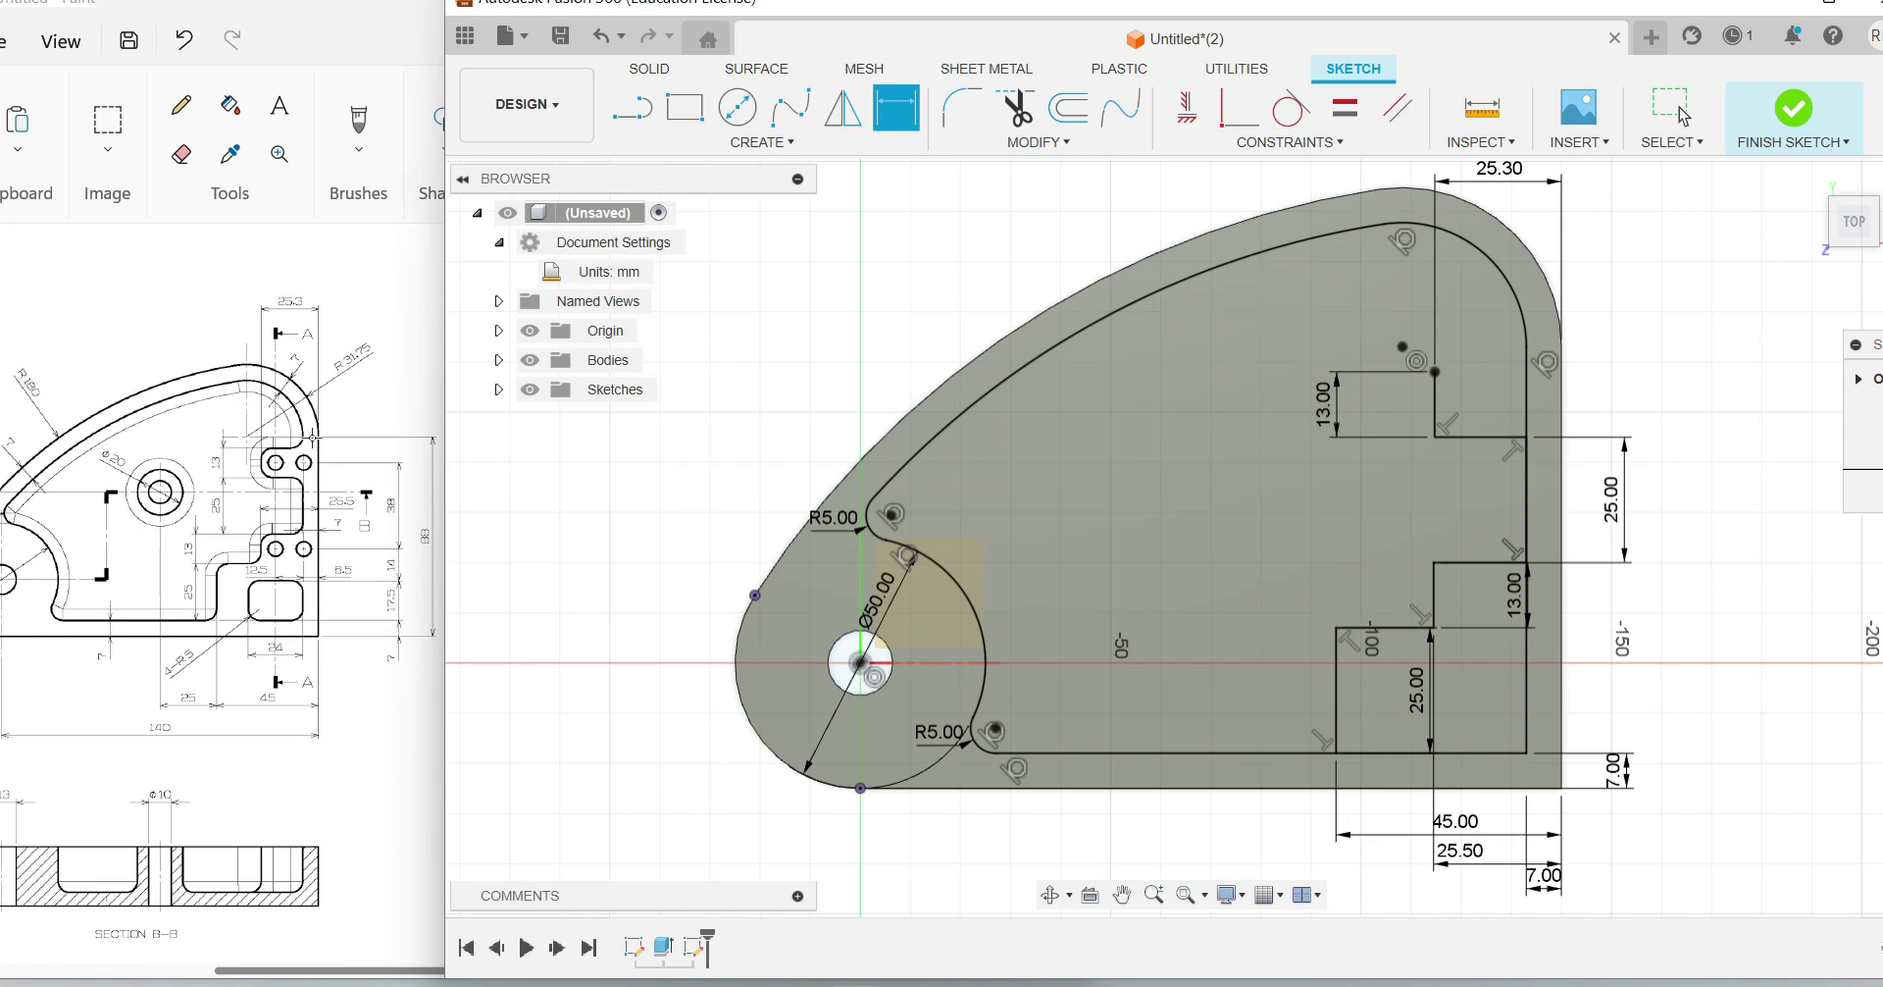
Step: Draw an 18.3 mm horizontal line from the upper end of the upper 13 mm line to the pocket's right vertical line
click(632, 108)
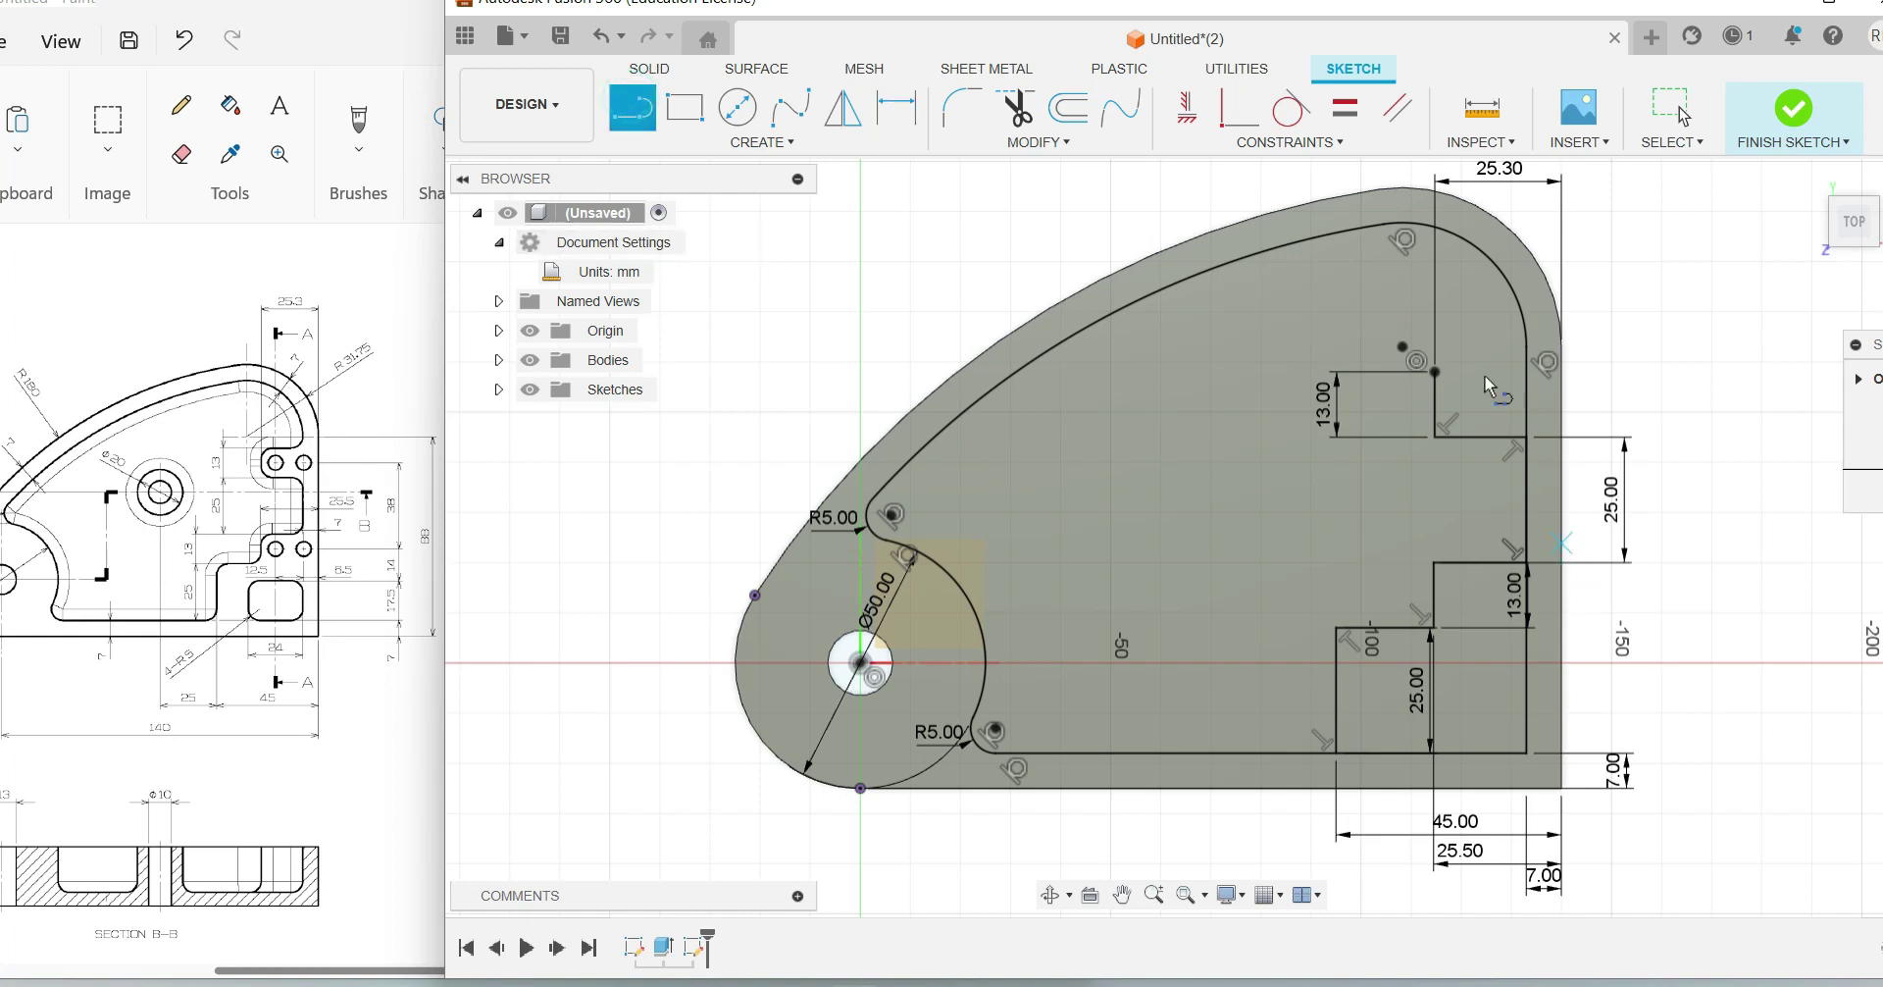
click(1435, 372)
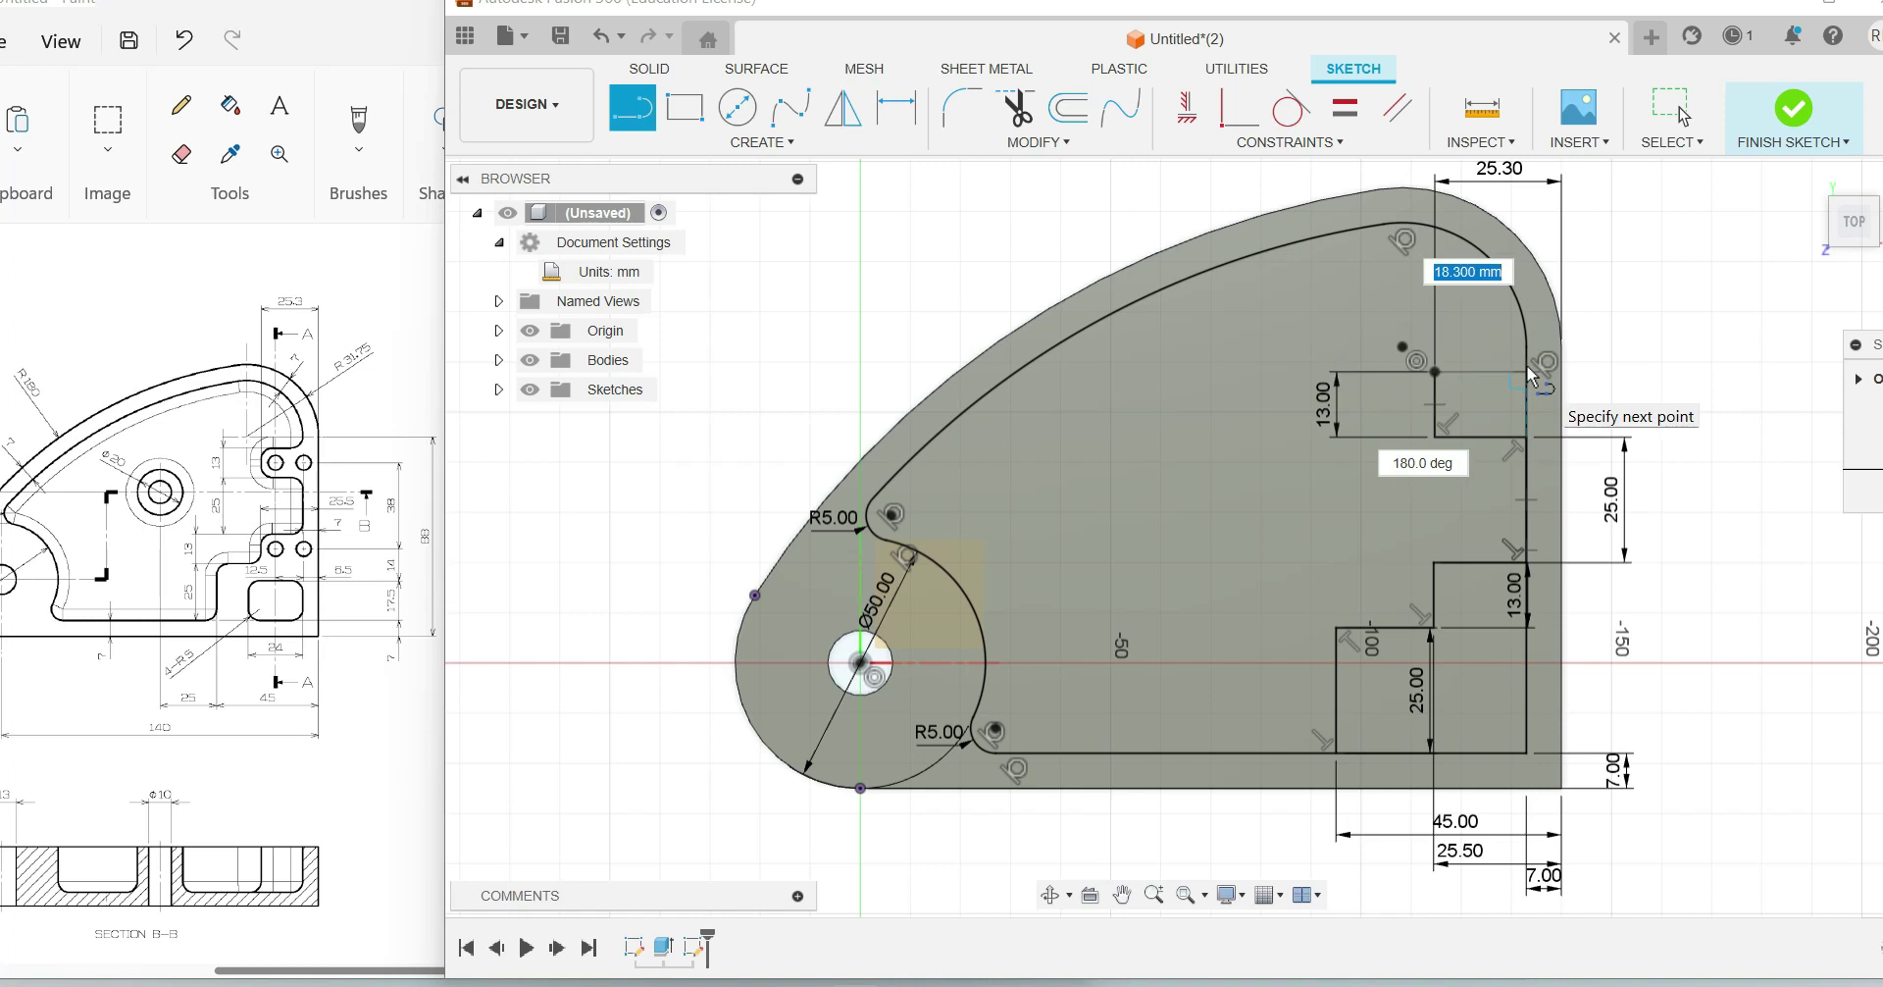
click(1526, 371)
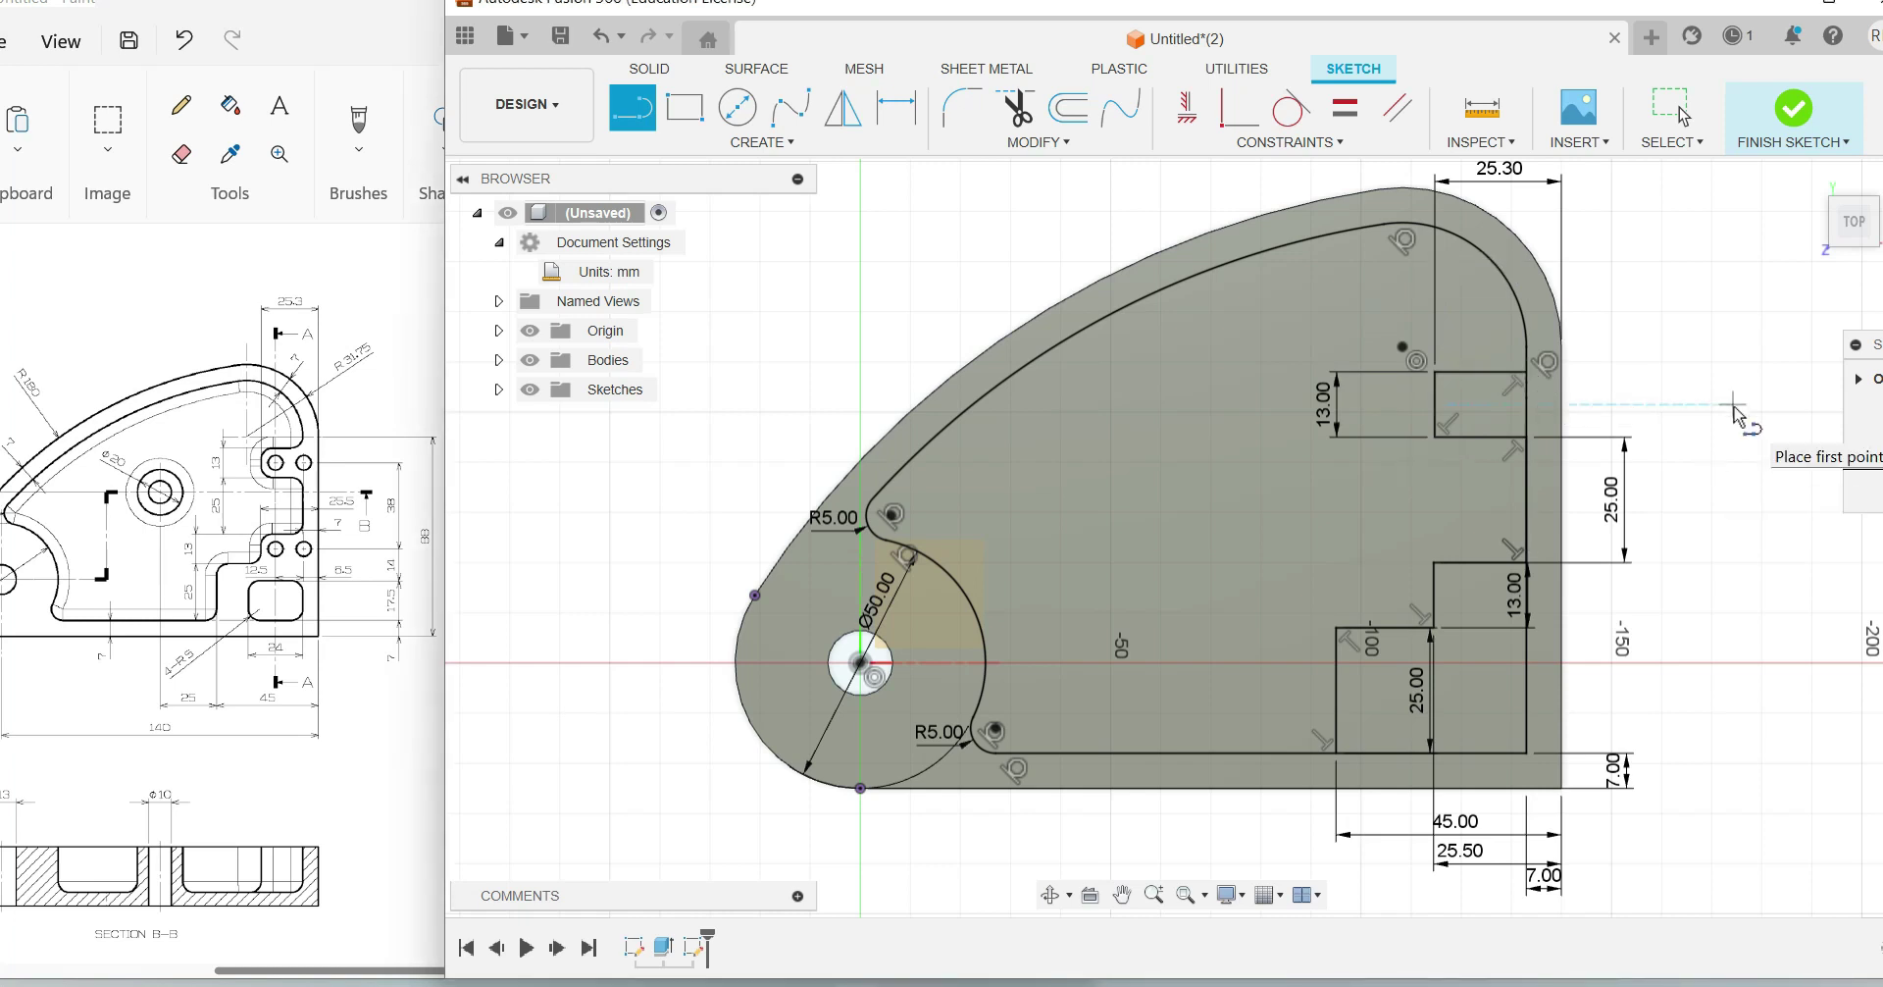
key(Escape)
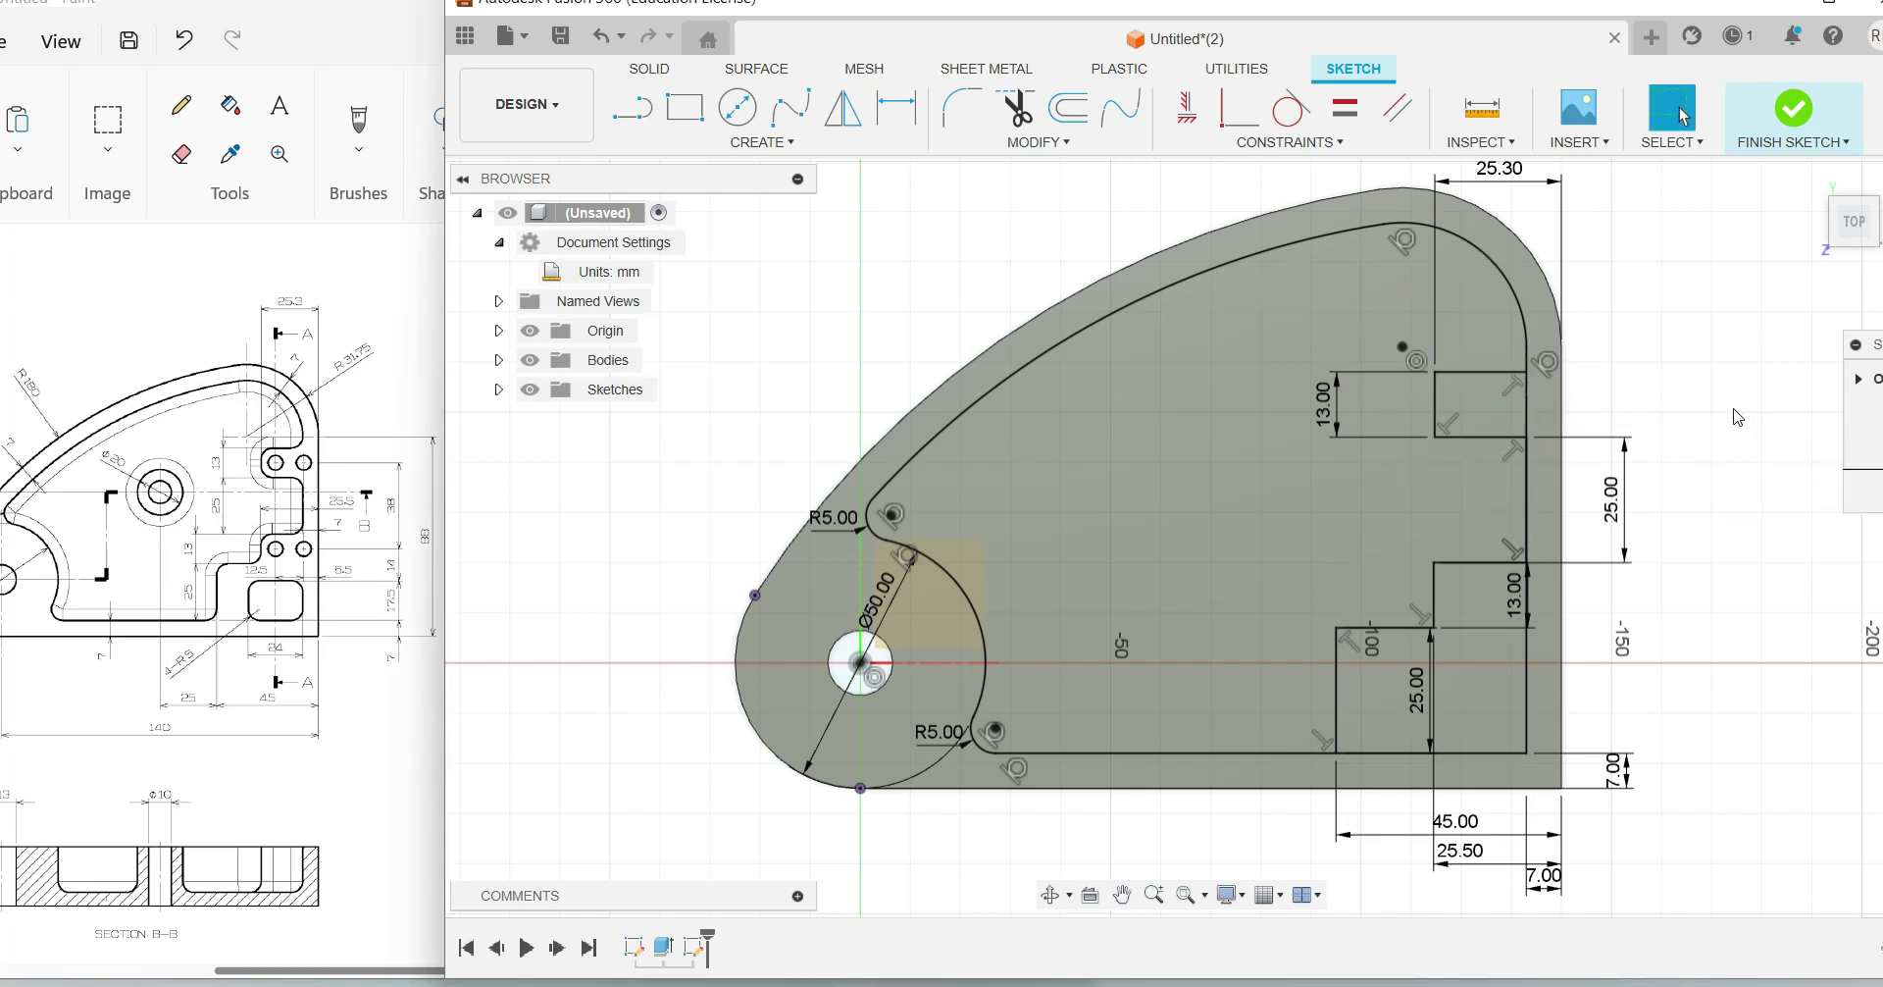
Step: Replace the pocket's full-height right vertical line with a short vertical line joining the upper arc's end to the 18.3 mm horizontal line
click(1528, 687)
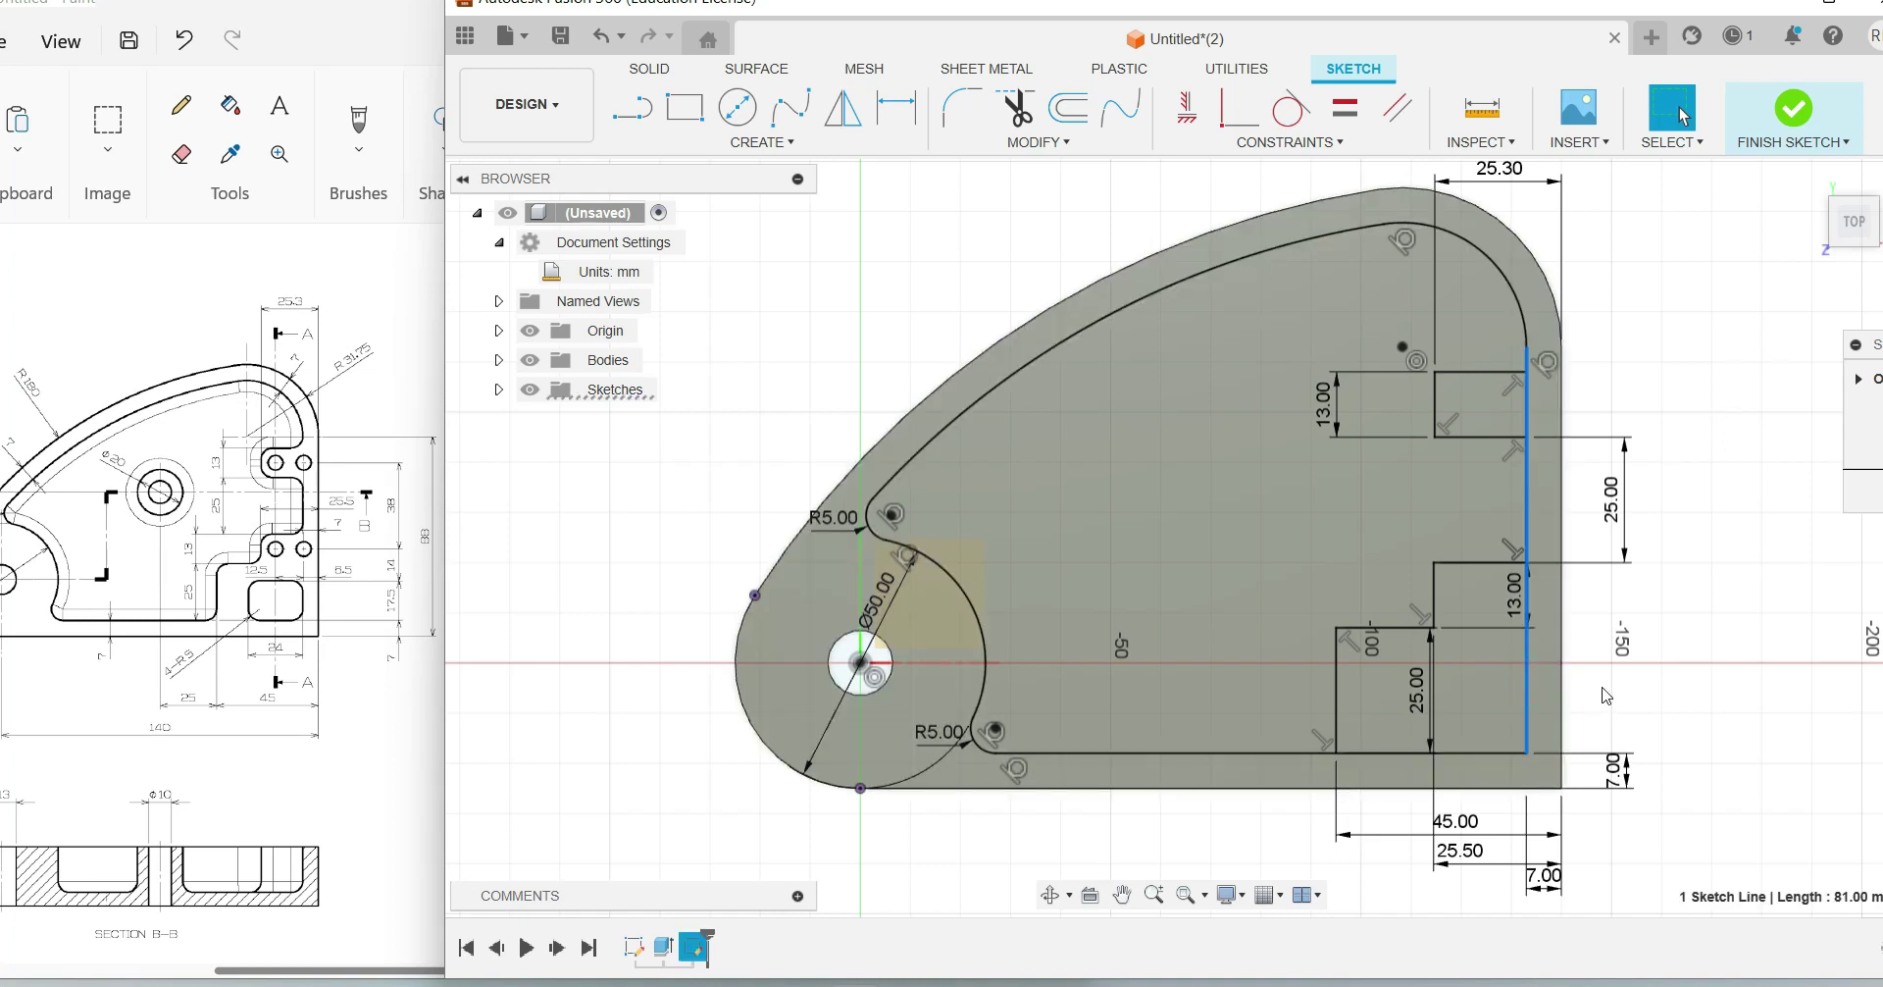
key(Delete)
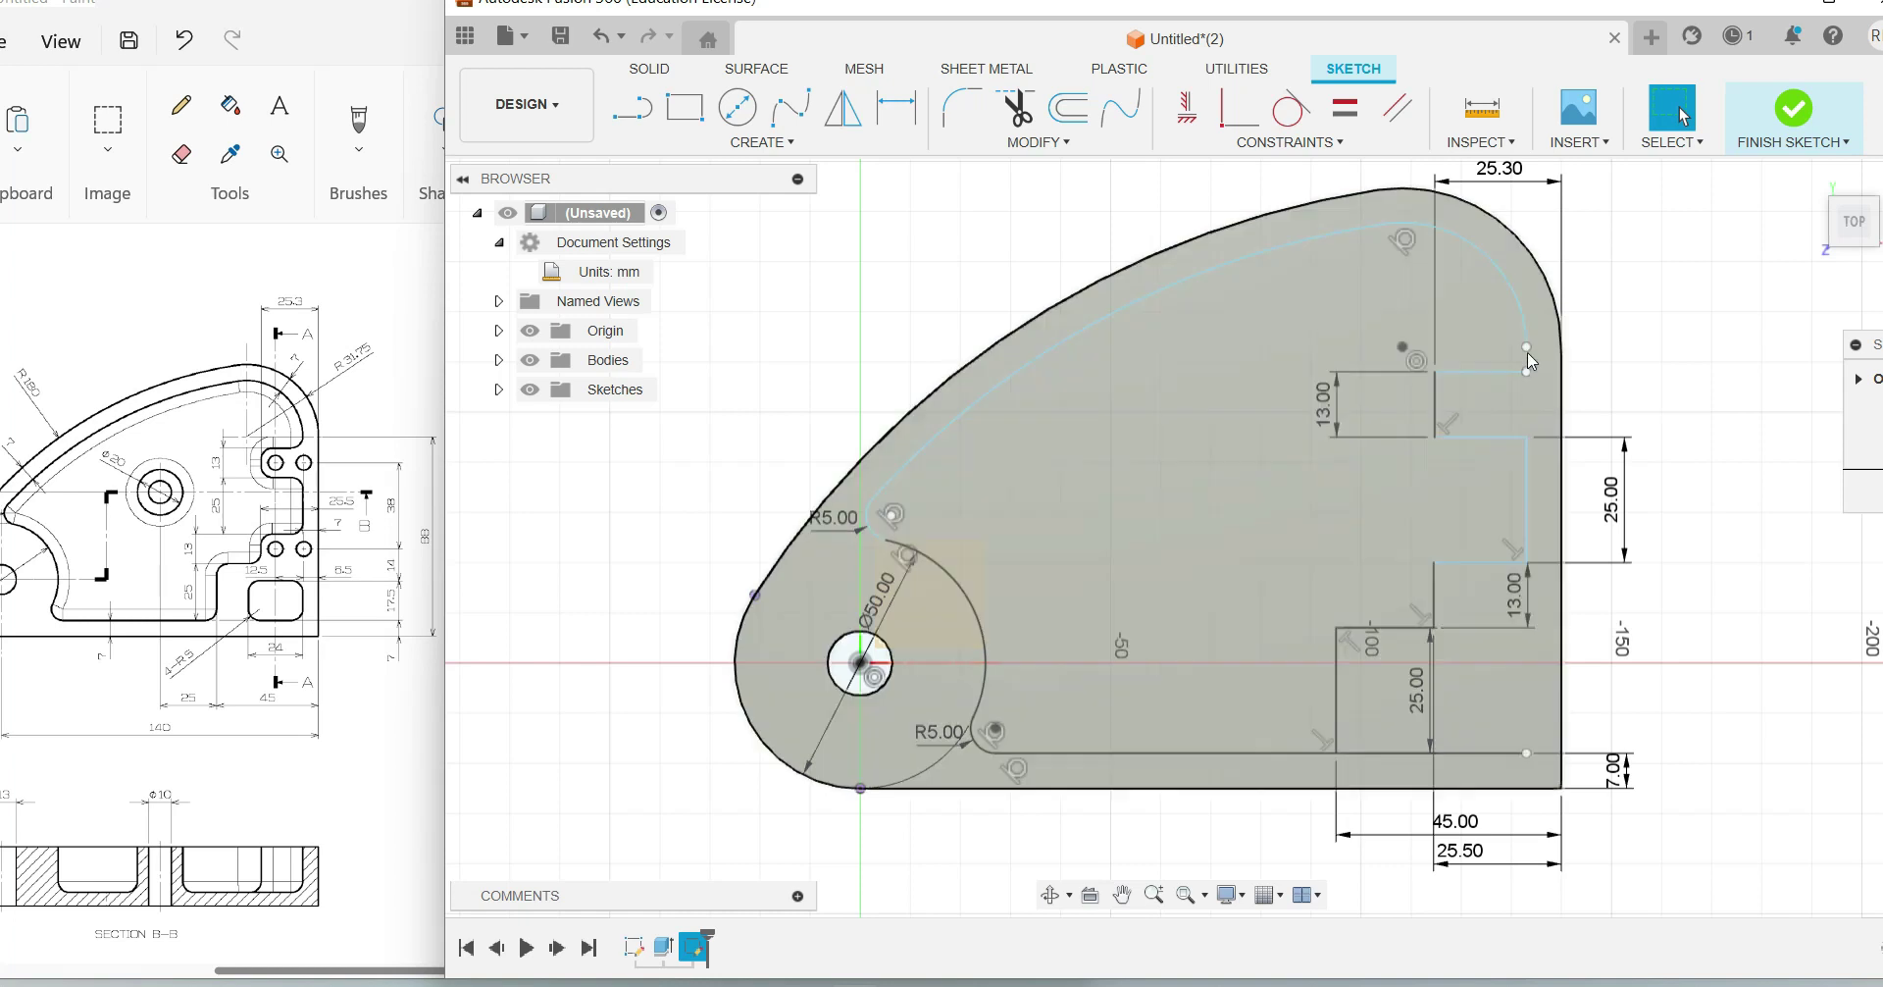
key(l)
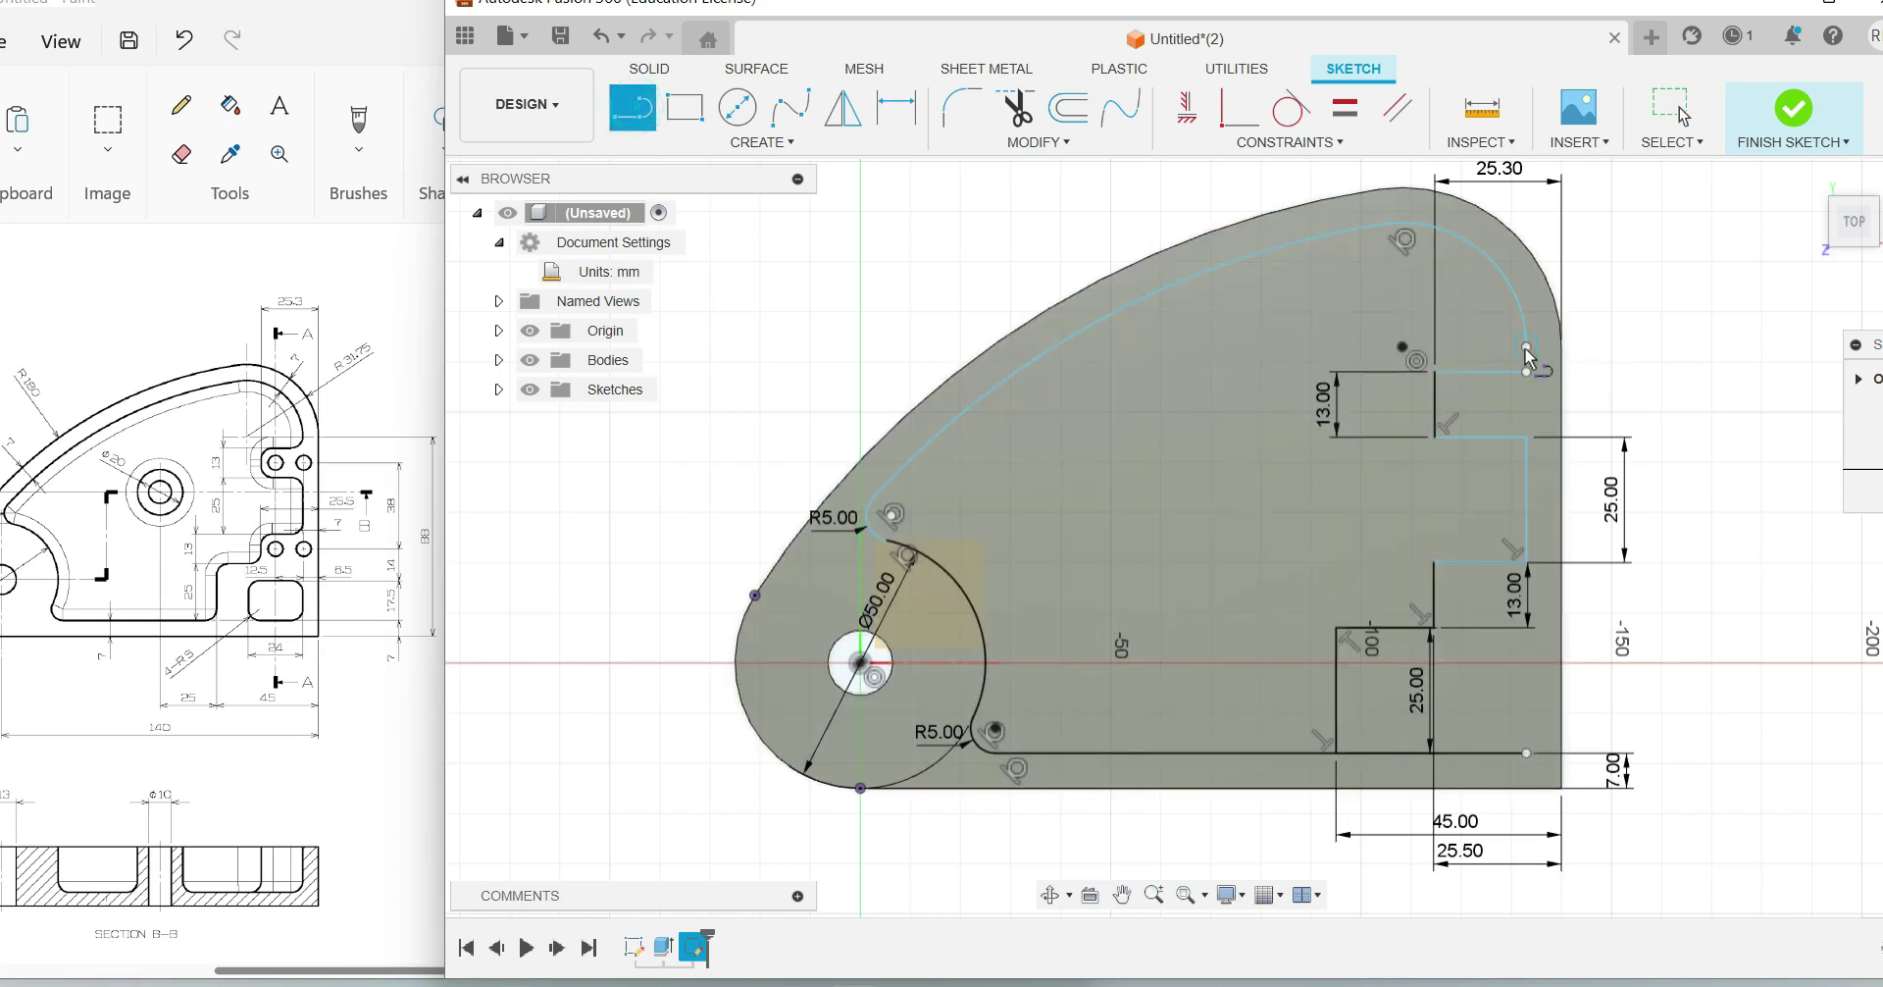
click(1526, 347)
click(1527, 370)
Step: Trim the part of the pocket's lower horizontal line that extends right beyond the lower 25 mm vertical line
click(1015, 108)
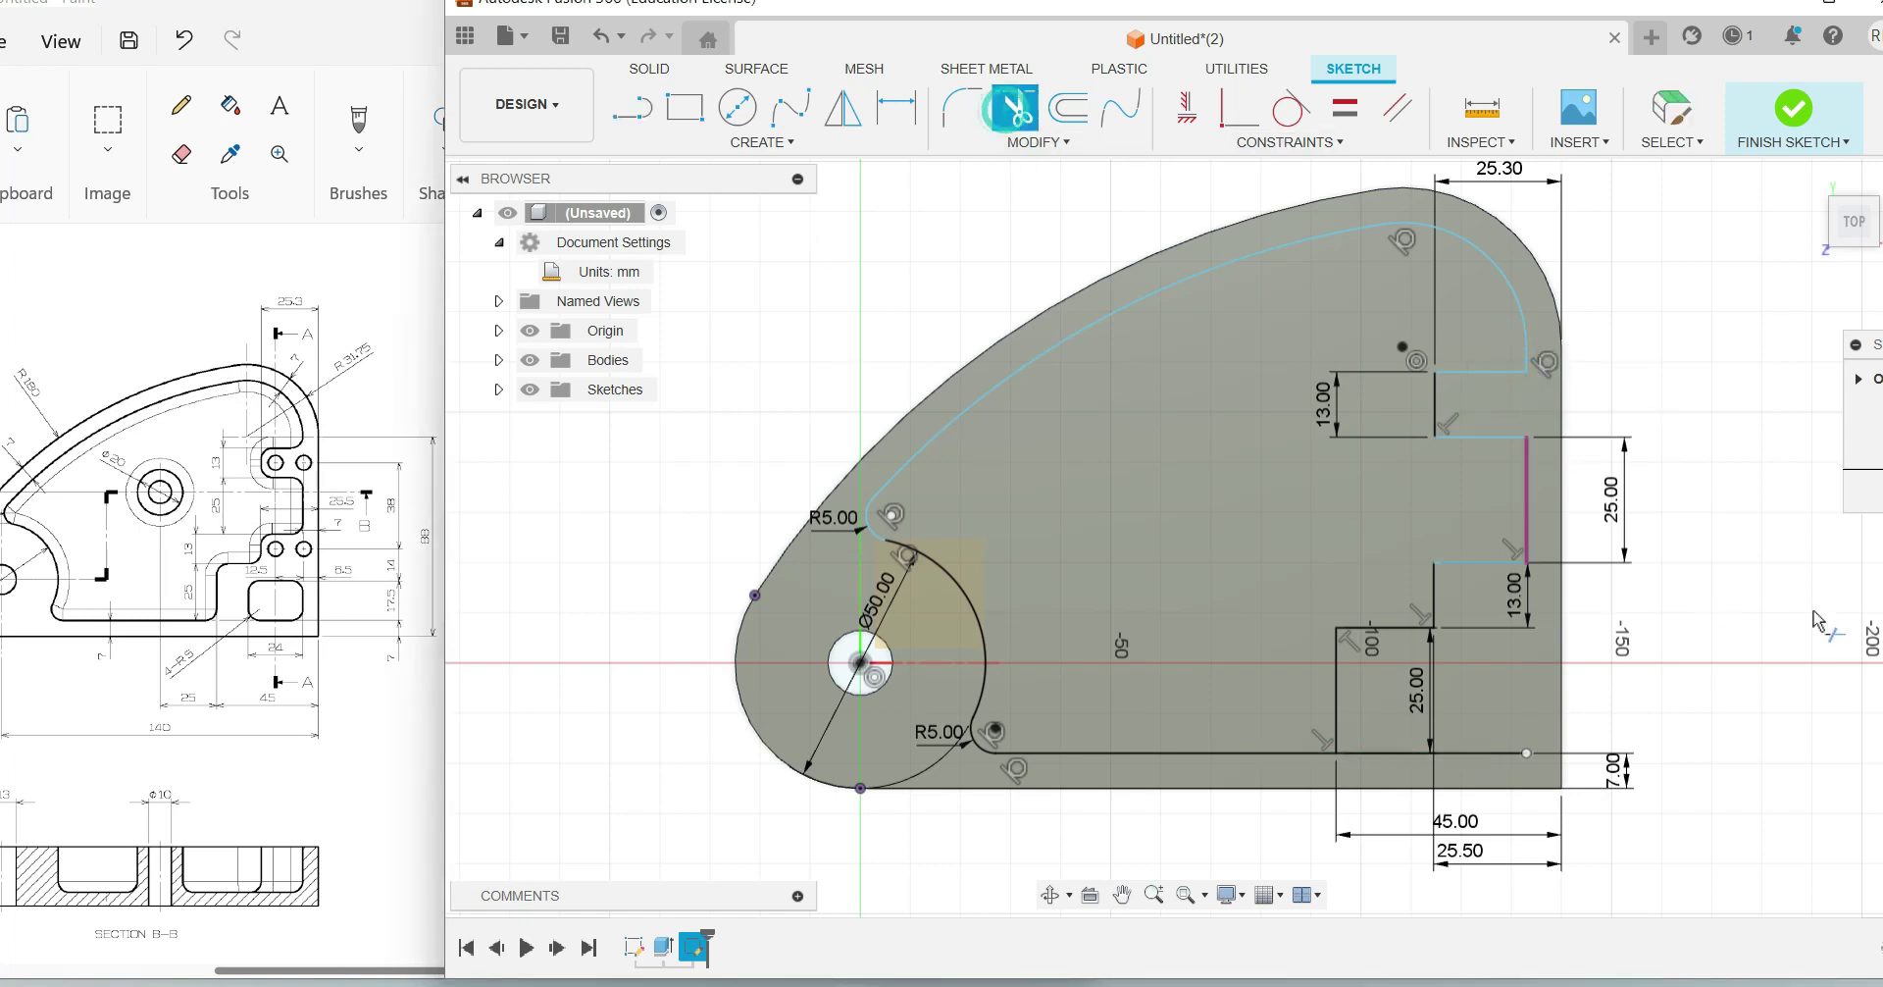
click(1480, 752)
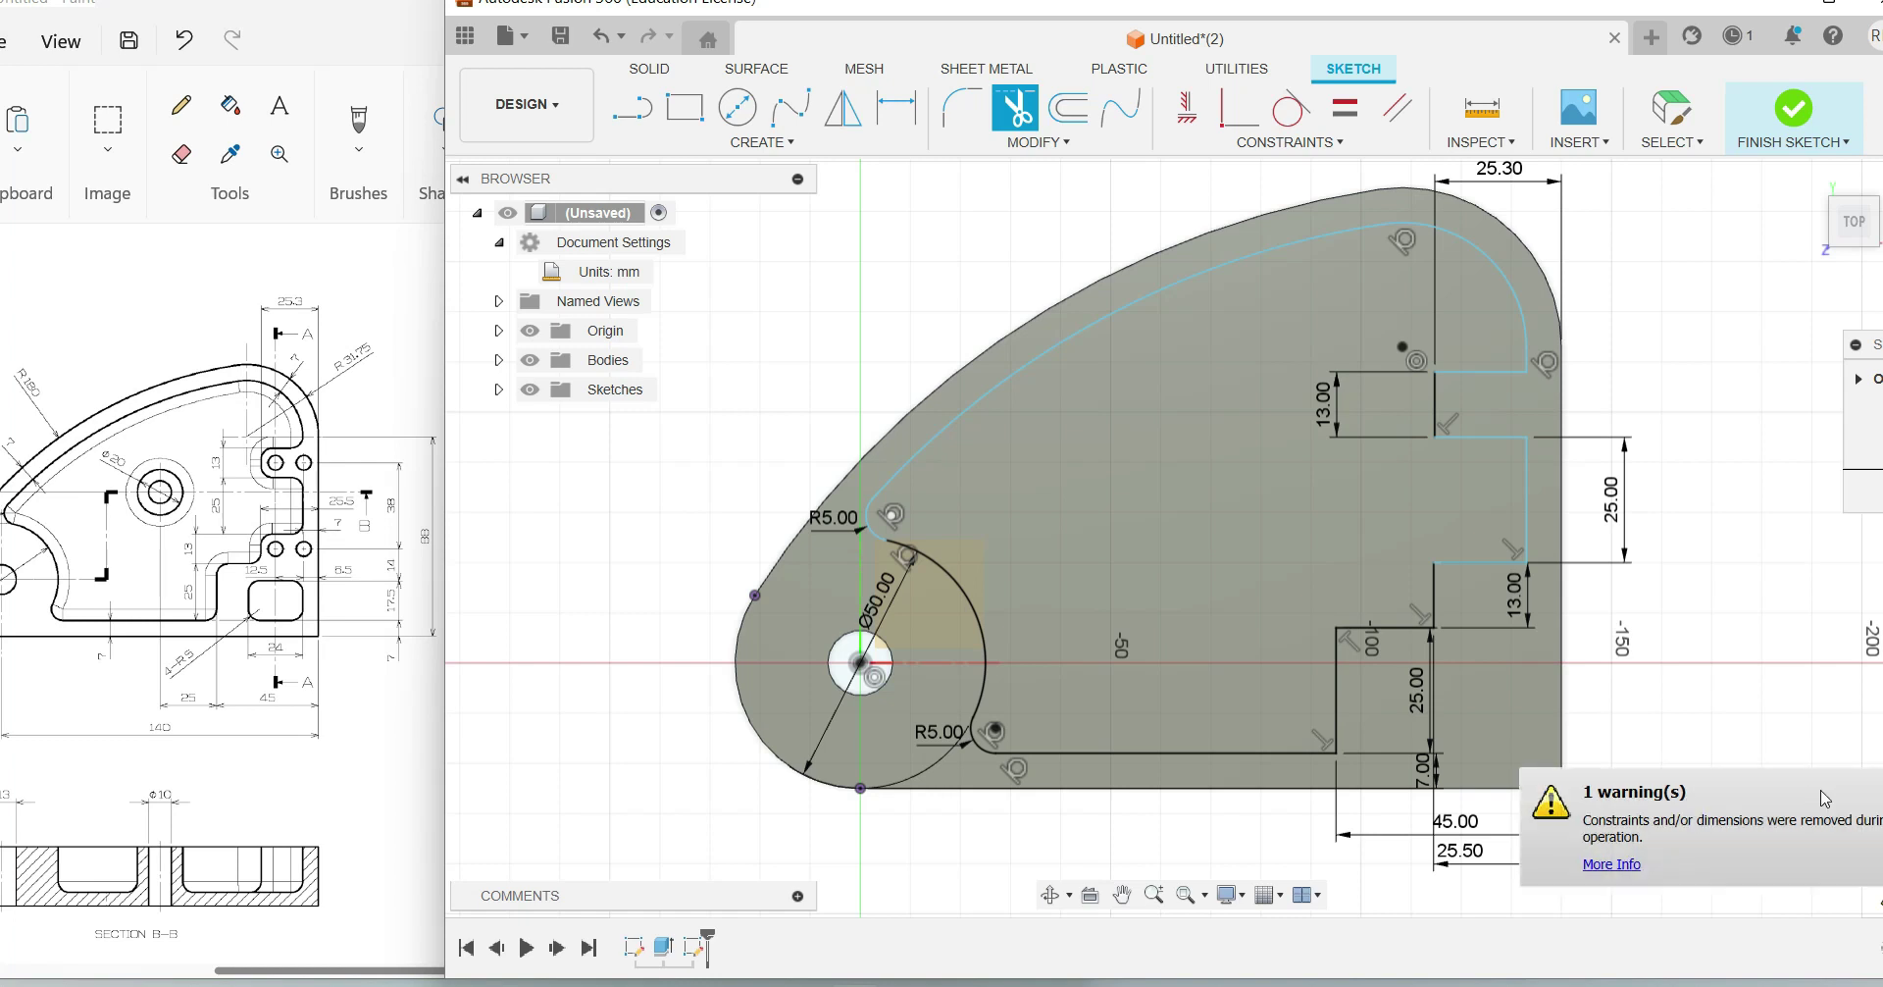
click(1435, 405)
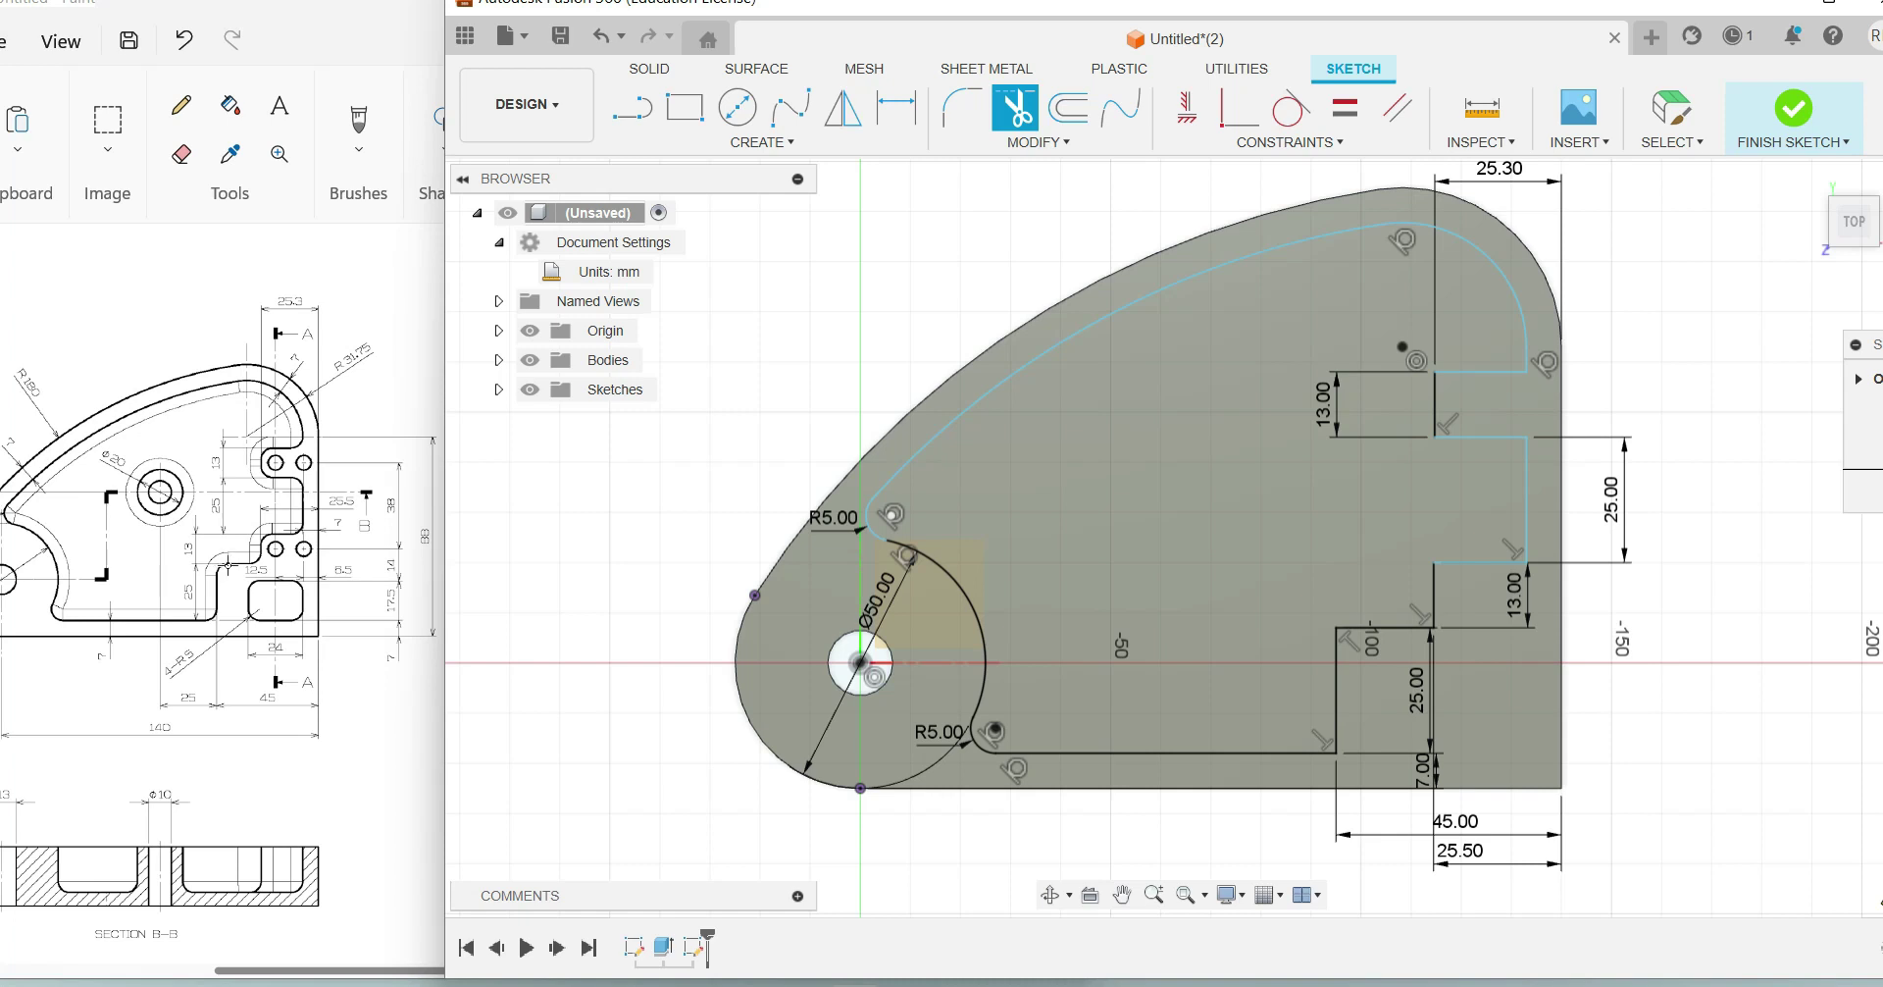
Step: Fillet the pocket's upper right corner, where the right side meets the upper horizontal step line, with a 5 mm radius
click(962, 108)
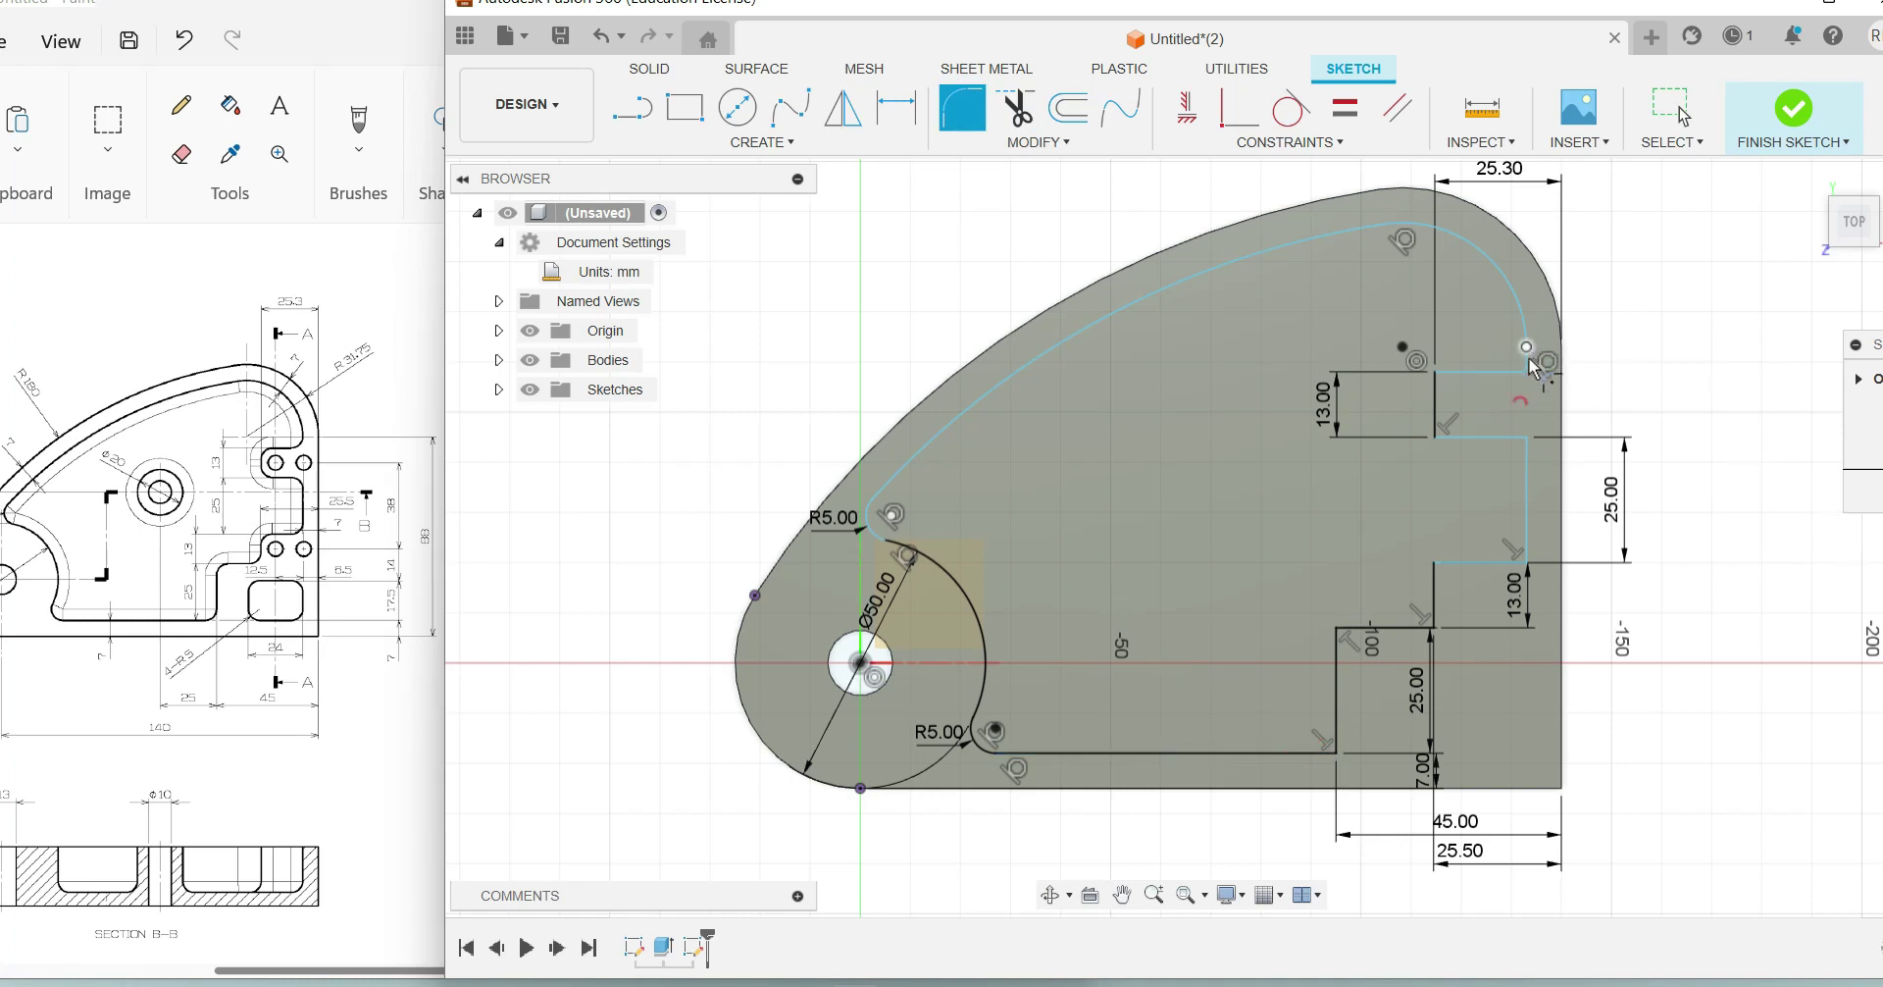
click(1518, 372)
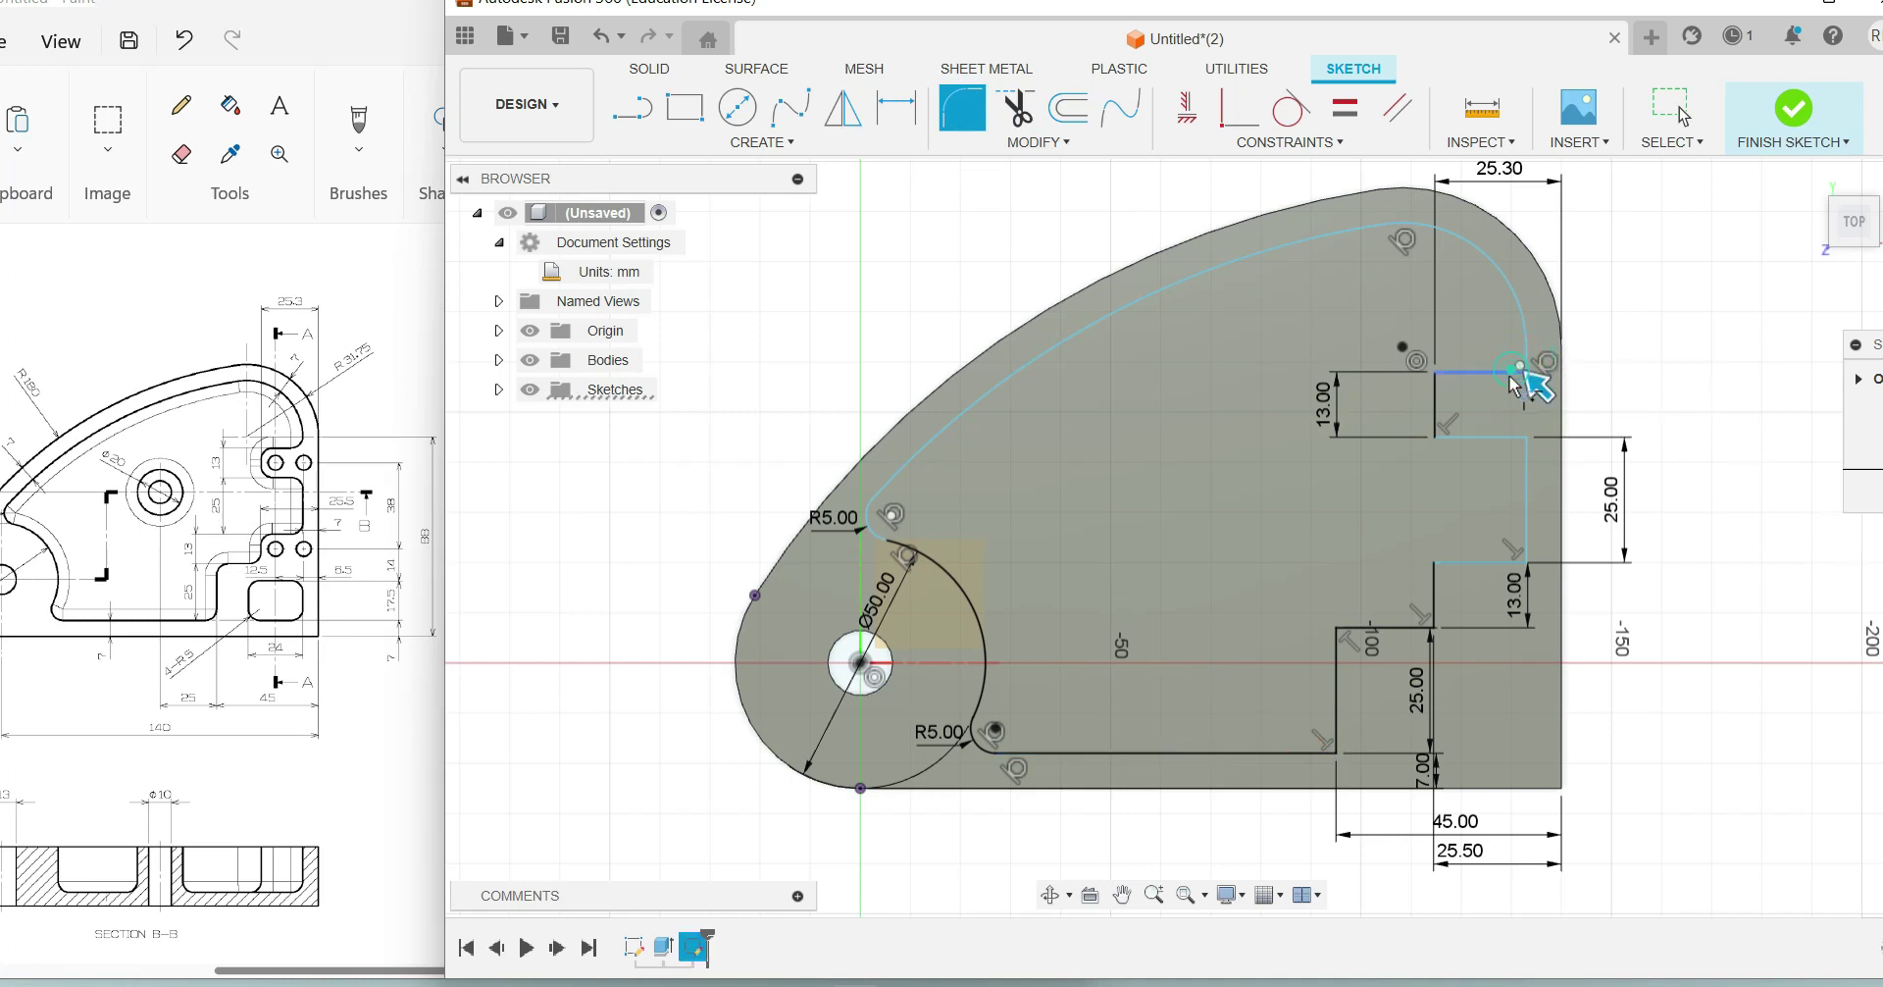
text(5)
click(1514, 384)
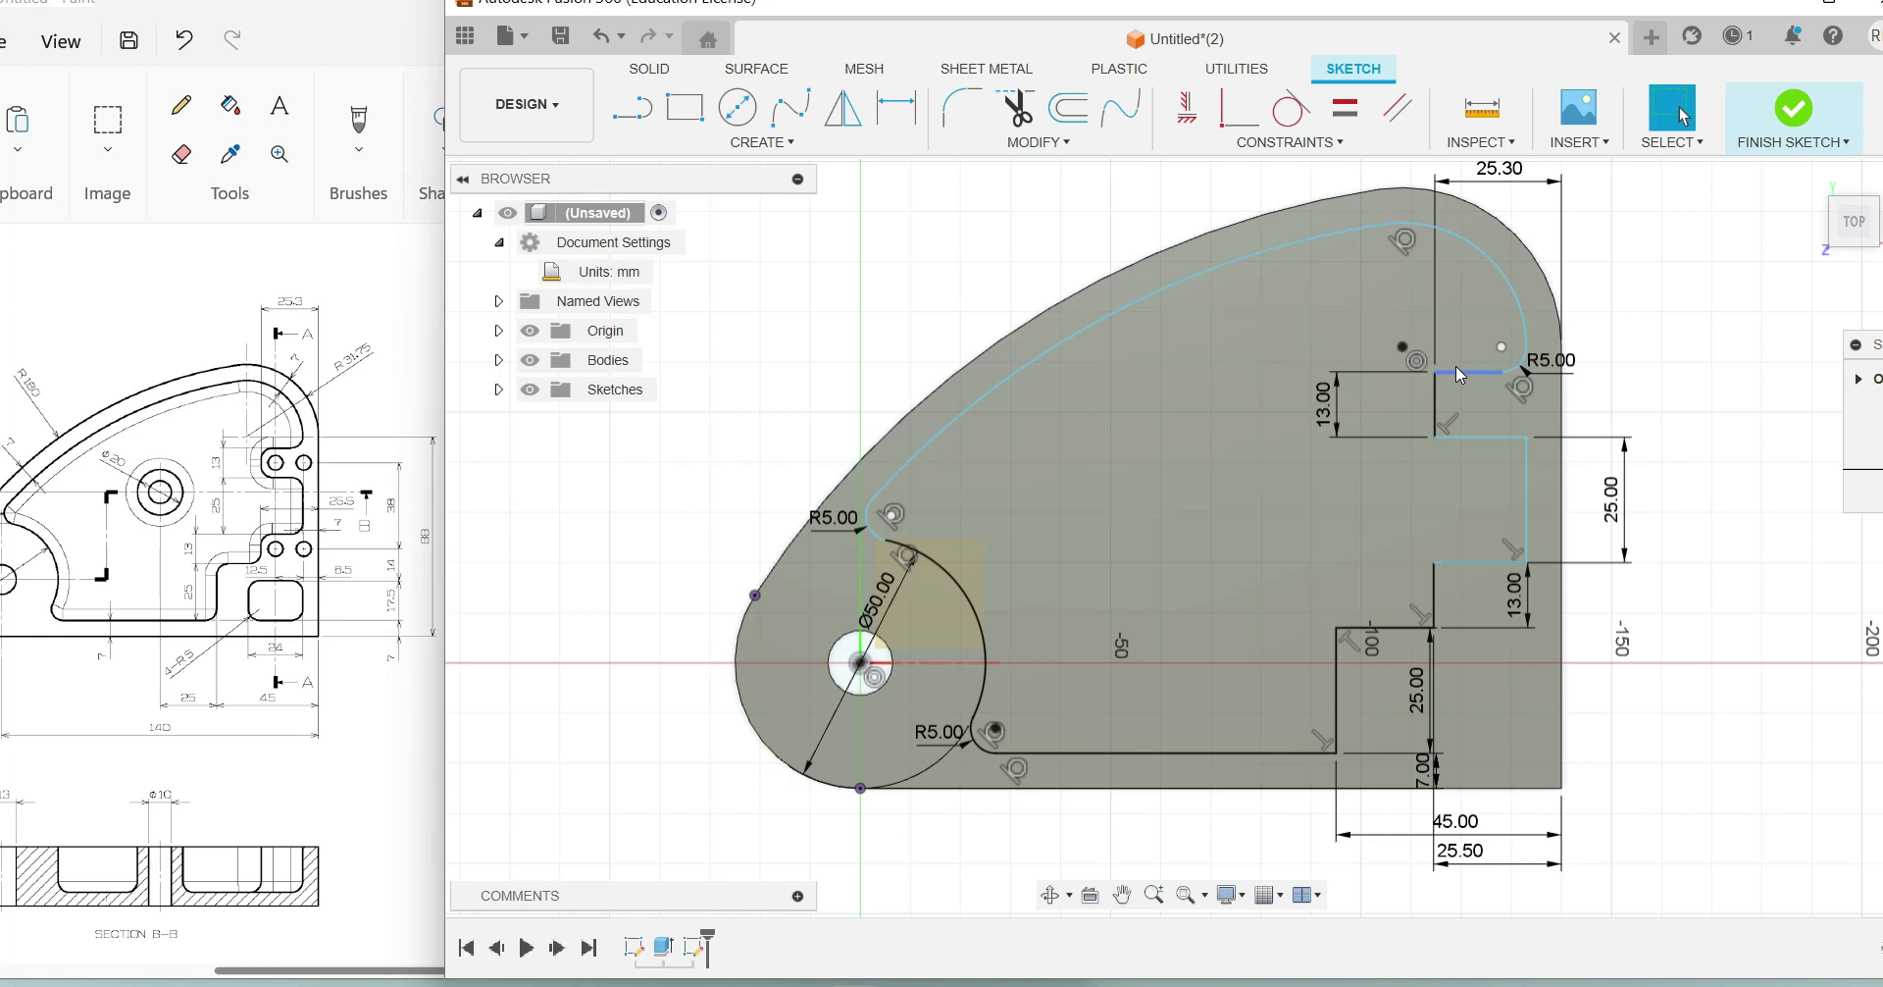
Step: Check the reference drawing and round both ends of the upper 13 mm vertical line with 5 mm fillets
drag(314, 972, 167, 964)
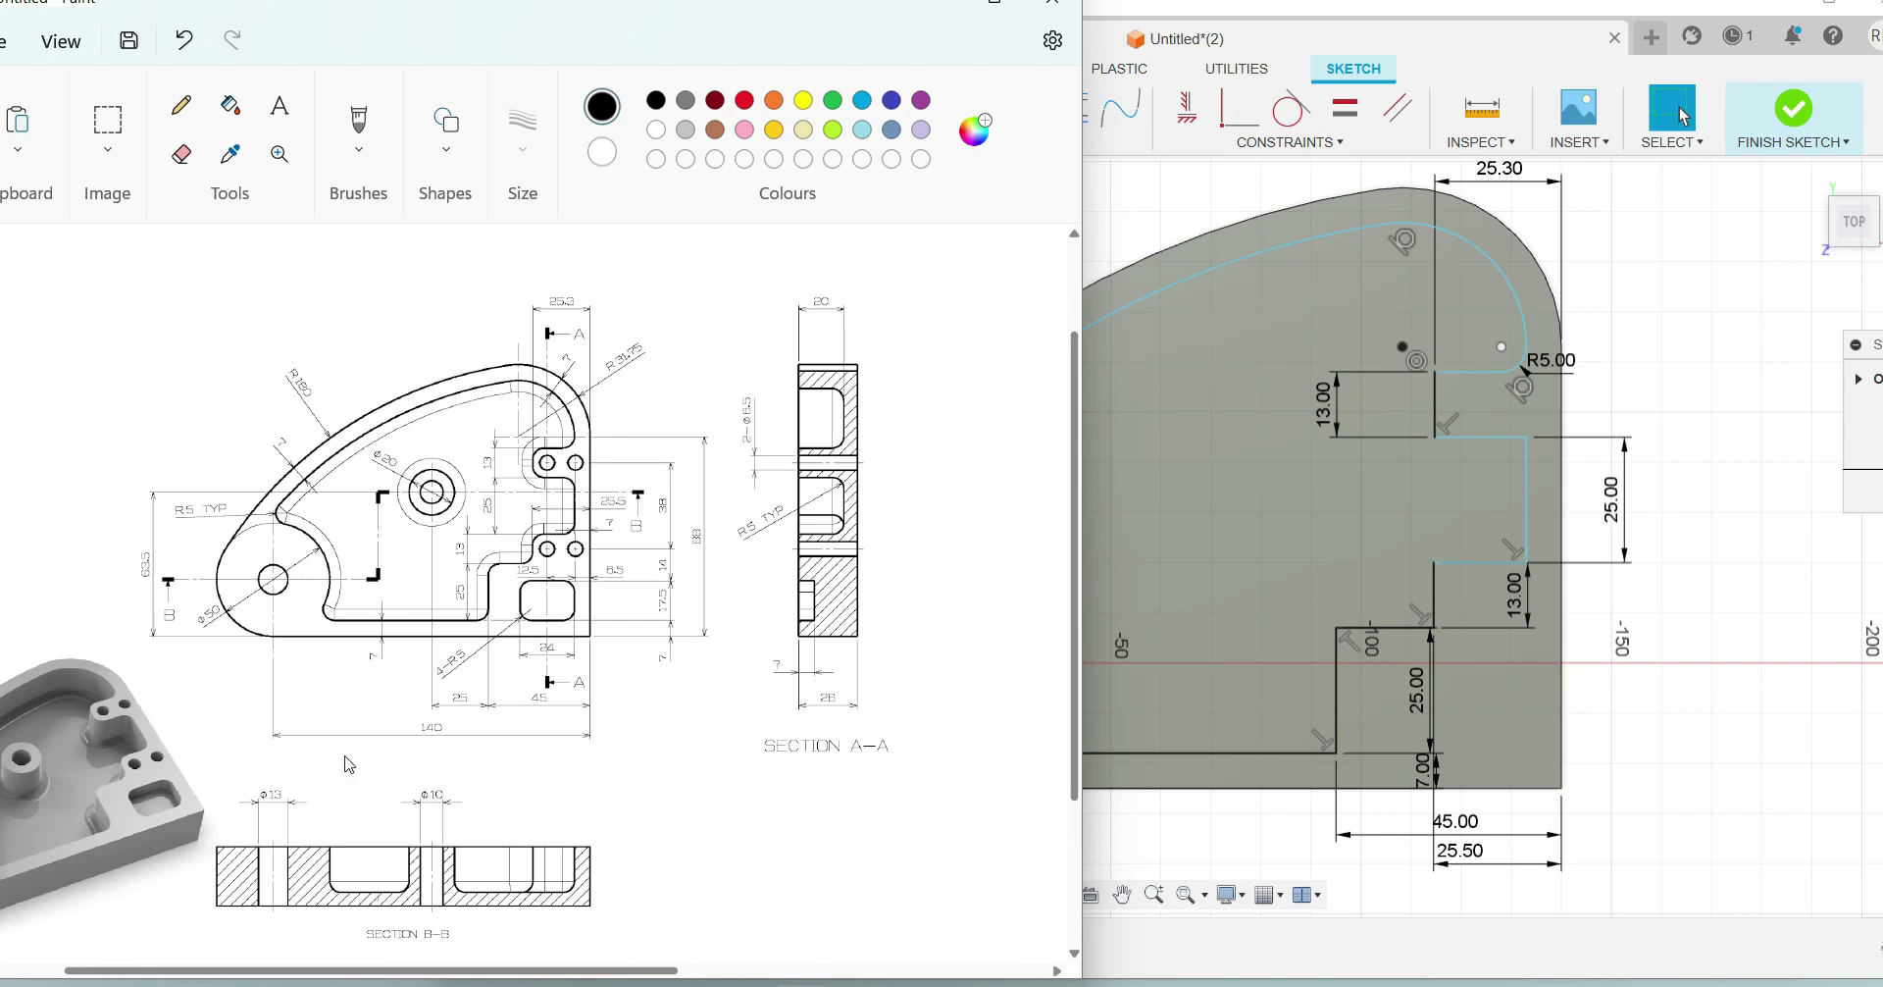
drag(353, 976, 461, 971)
click(1177, 942)
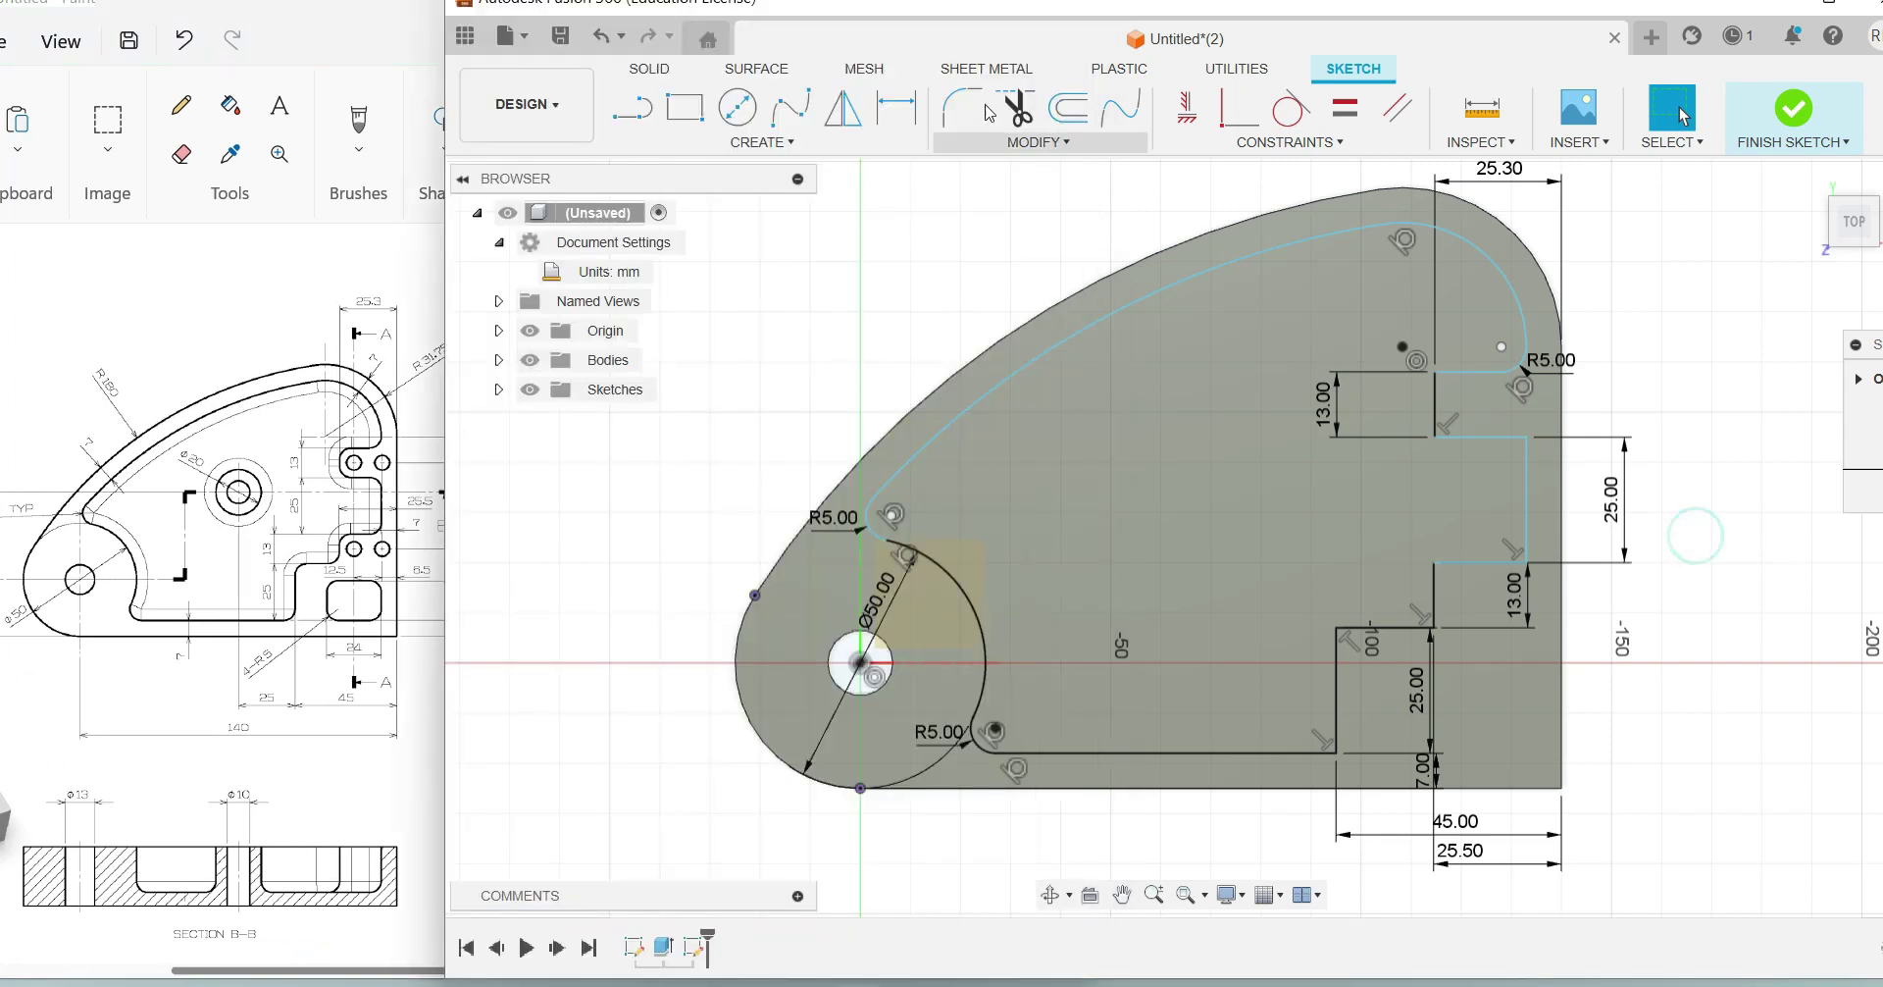
click(979, 103)
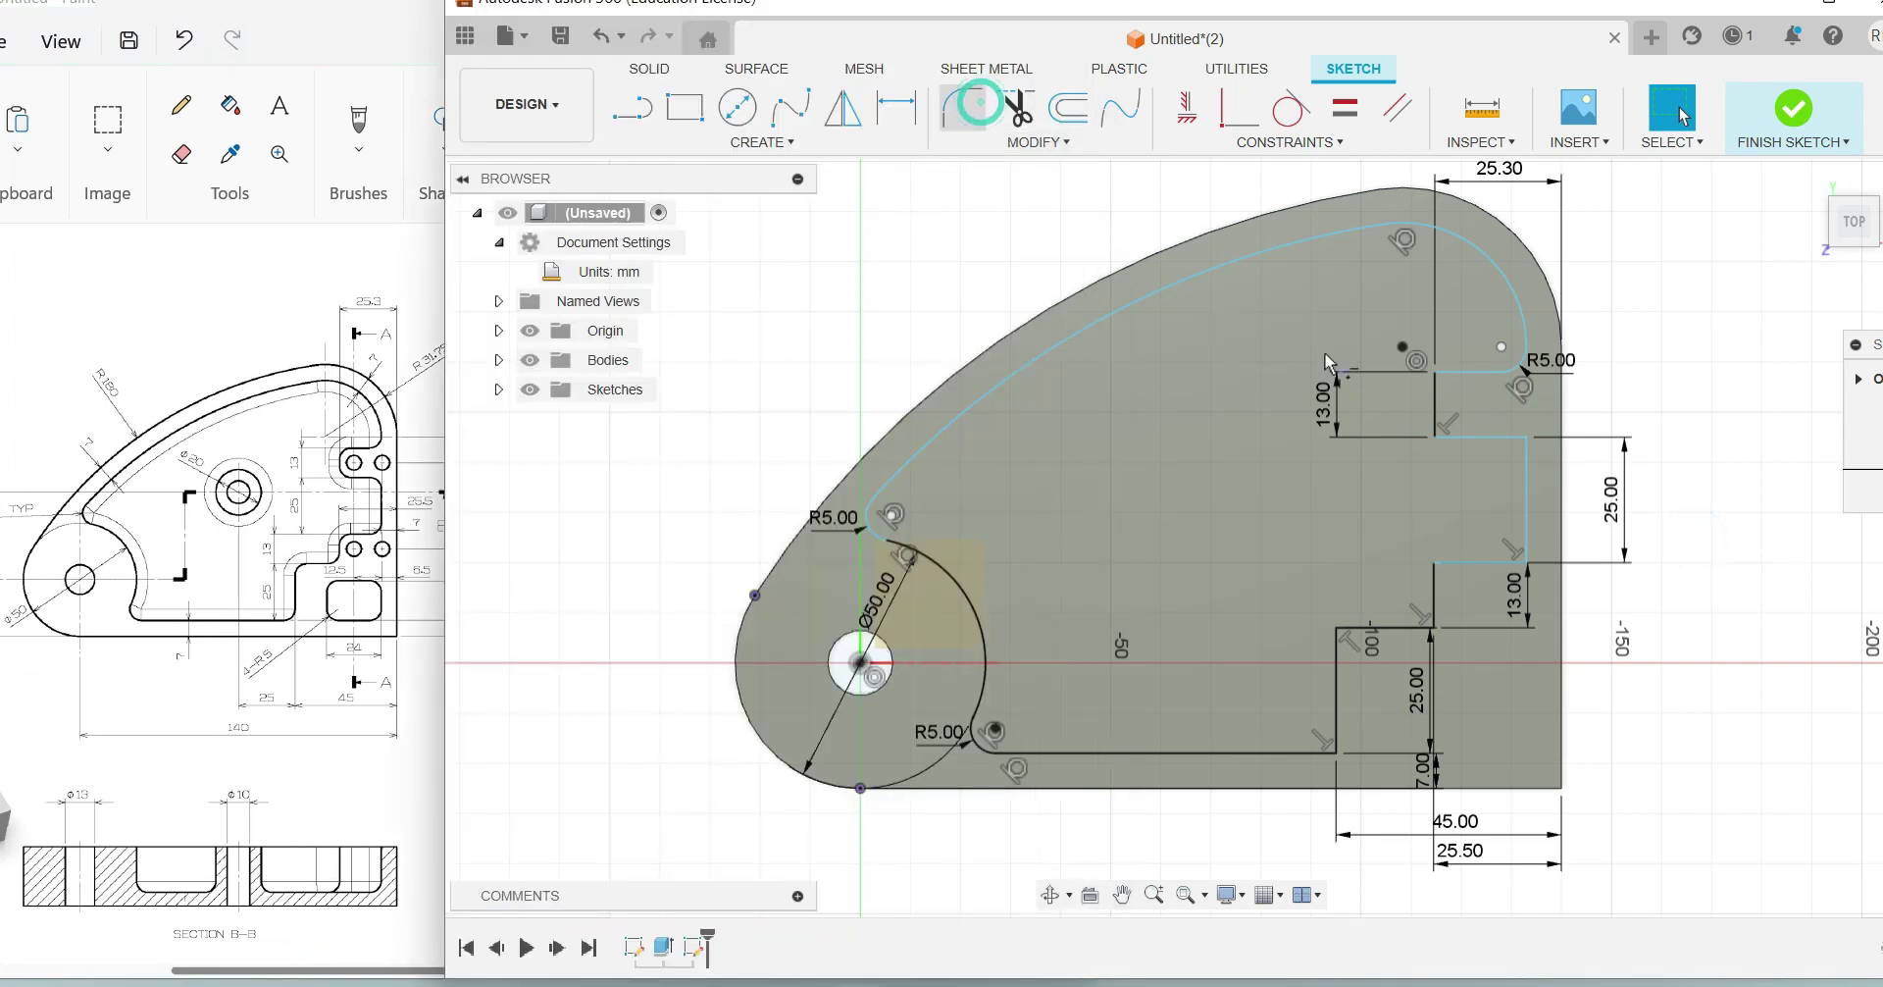
text(5)
click(1440, 422)
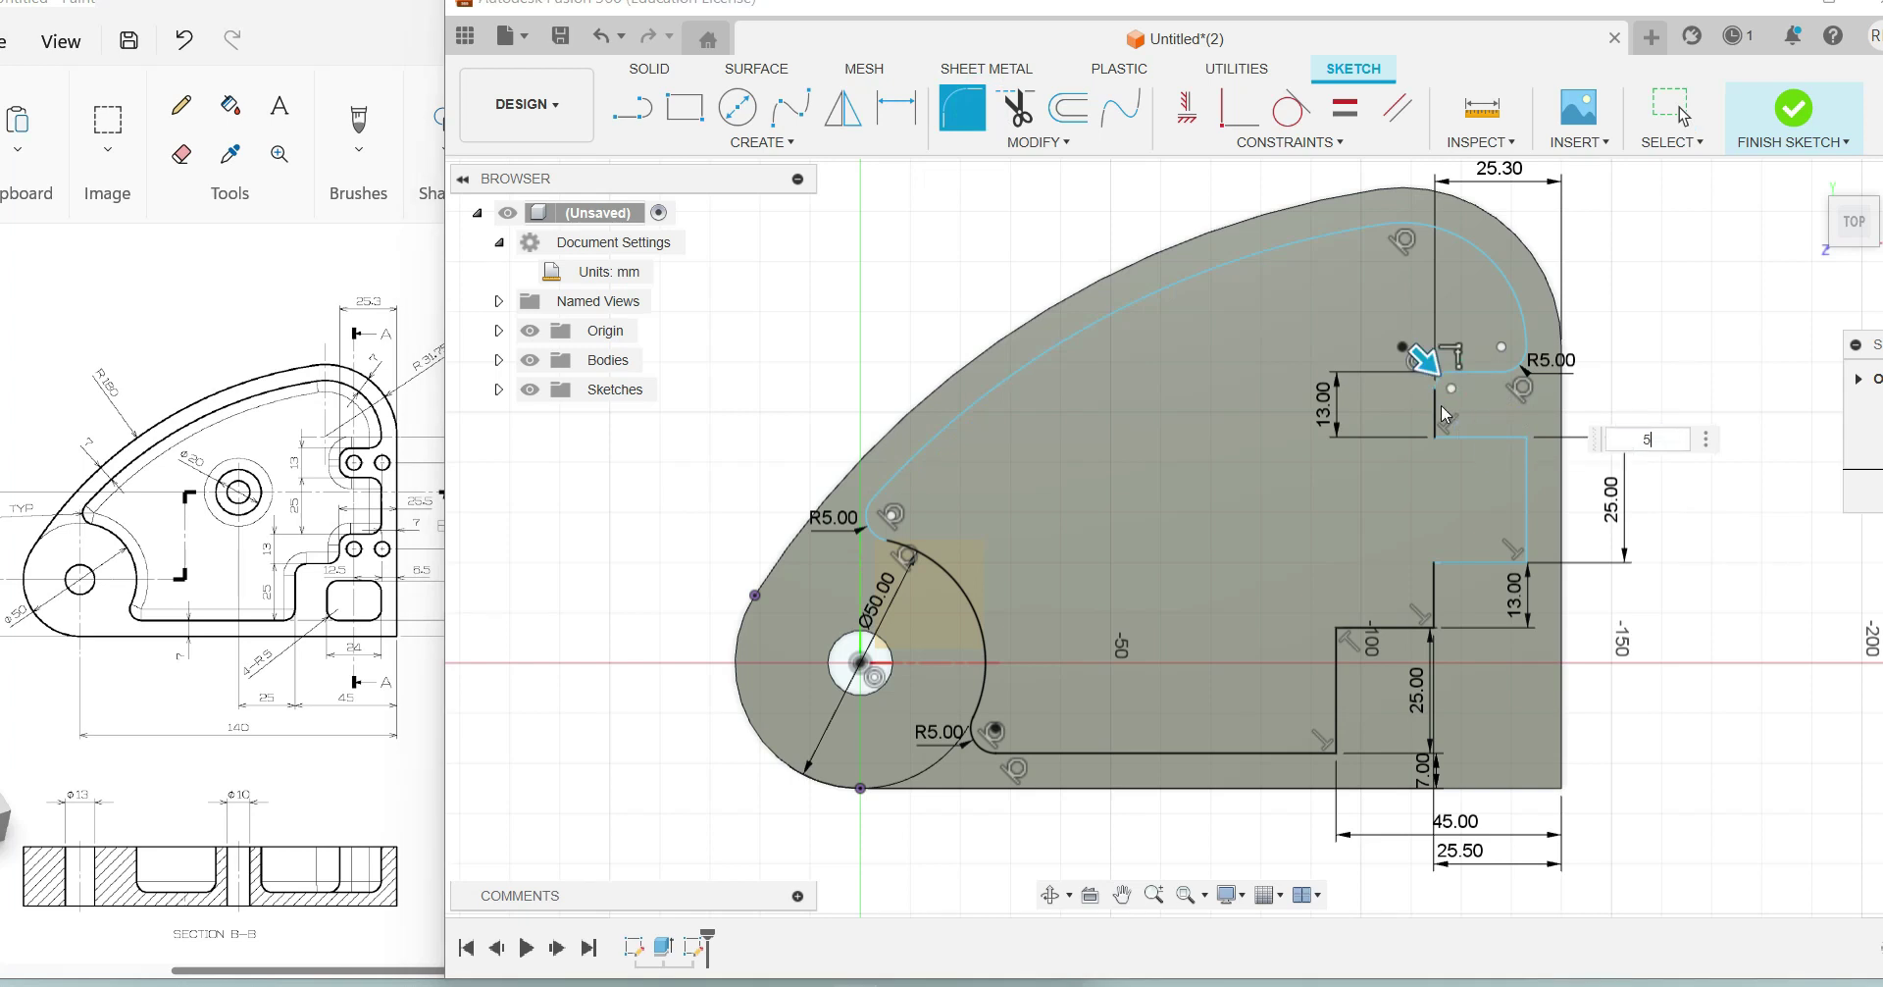
click(1435, 433)
key(Return)
Step: Add 5 mm fillets to the right recess's lower corner and the stepped corners below it
click(962, 111)
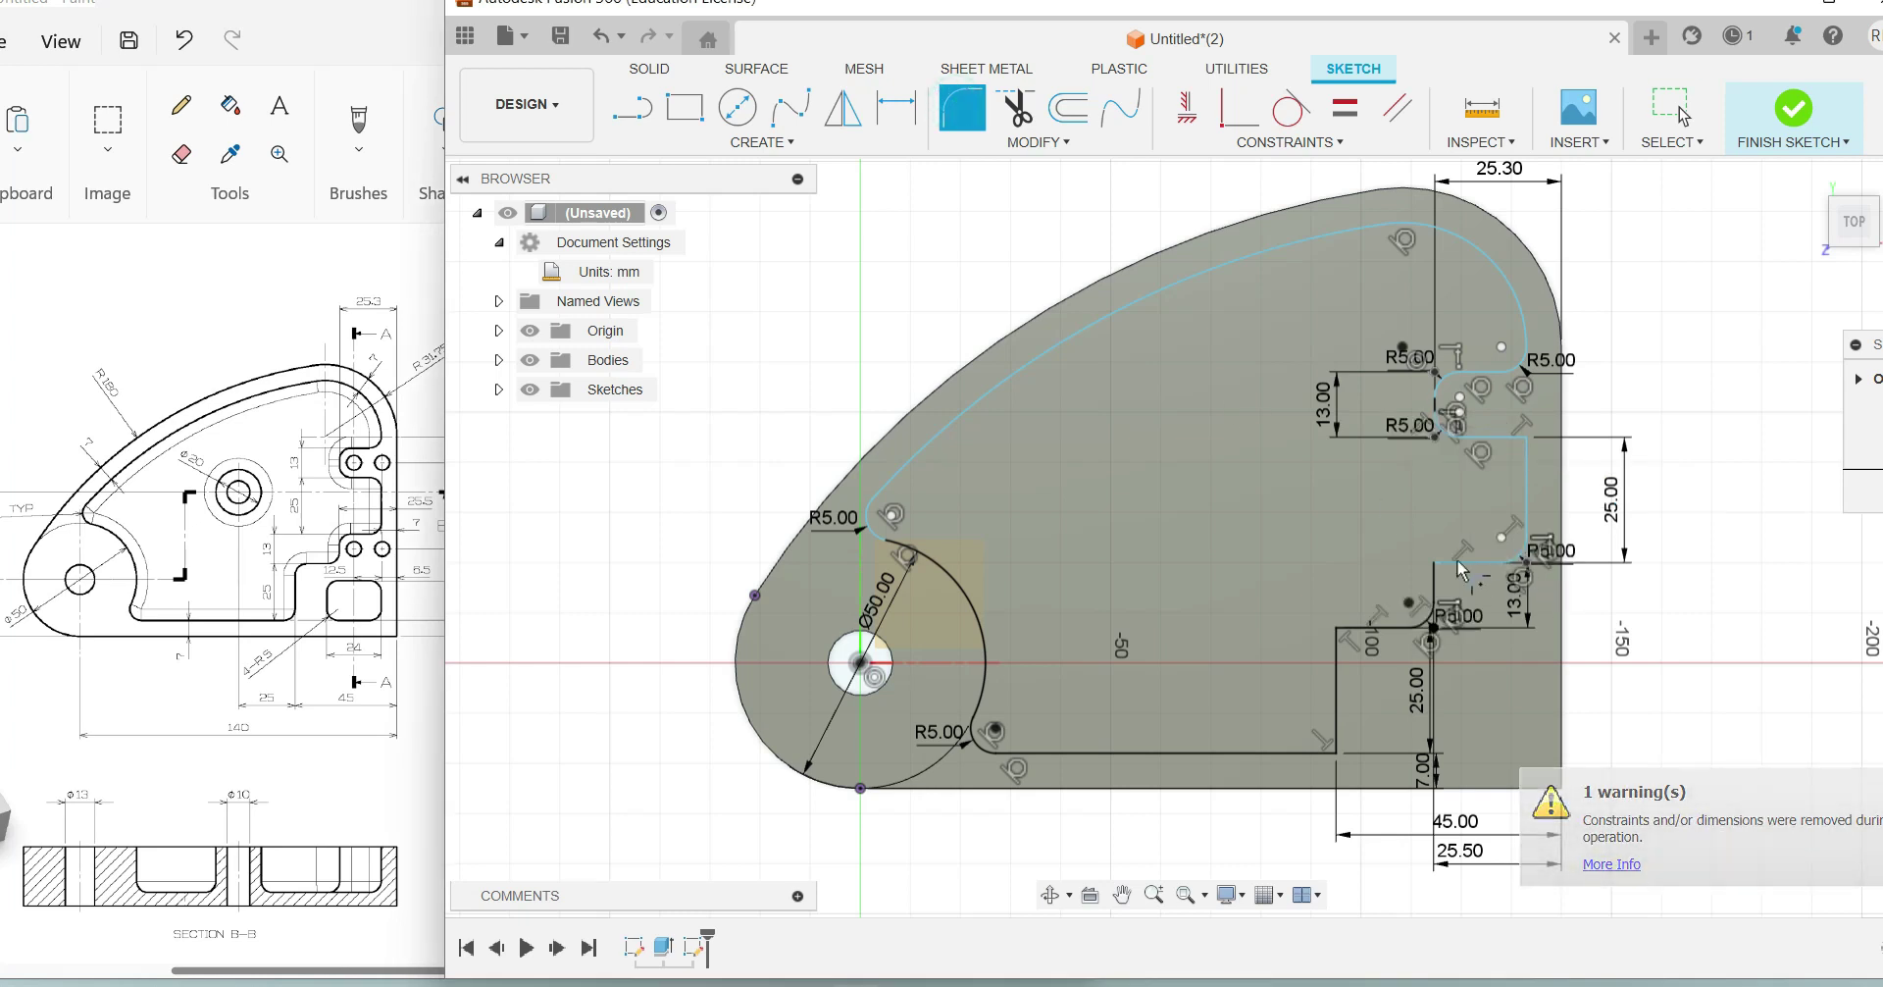
text(5)
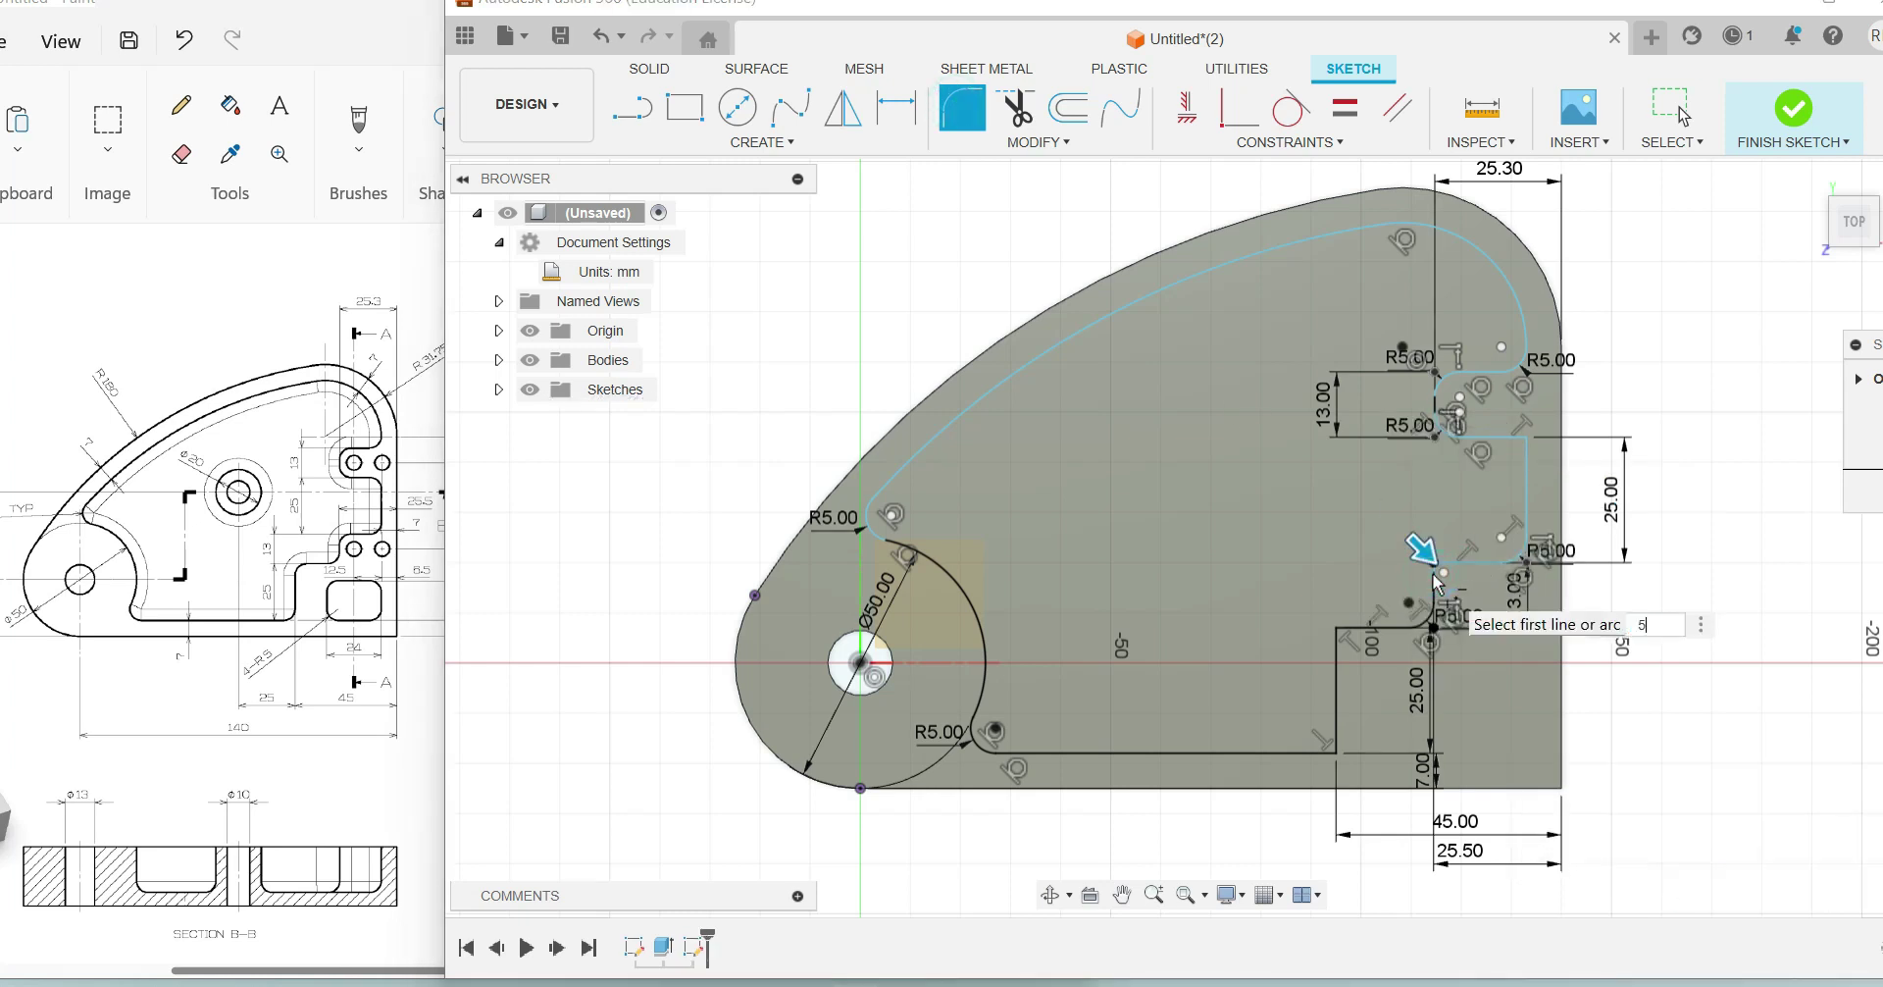
click(1433, 579)
key(Return)
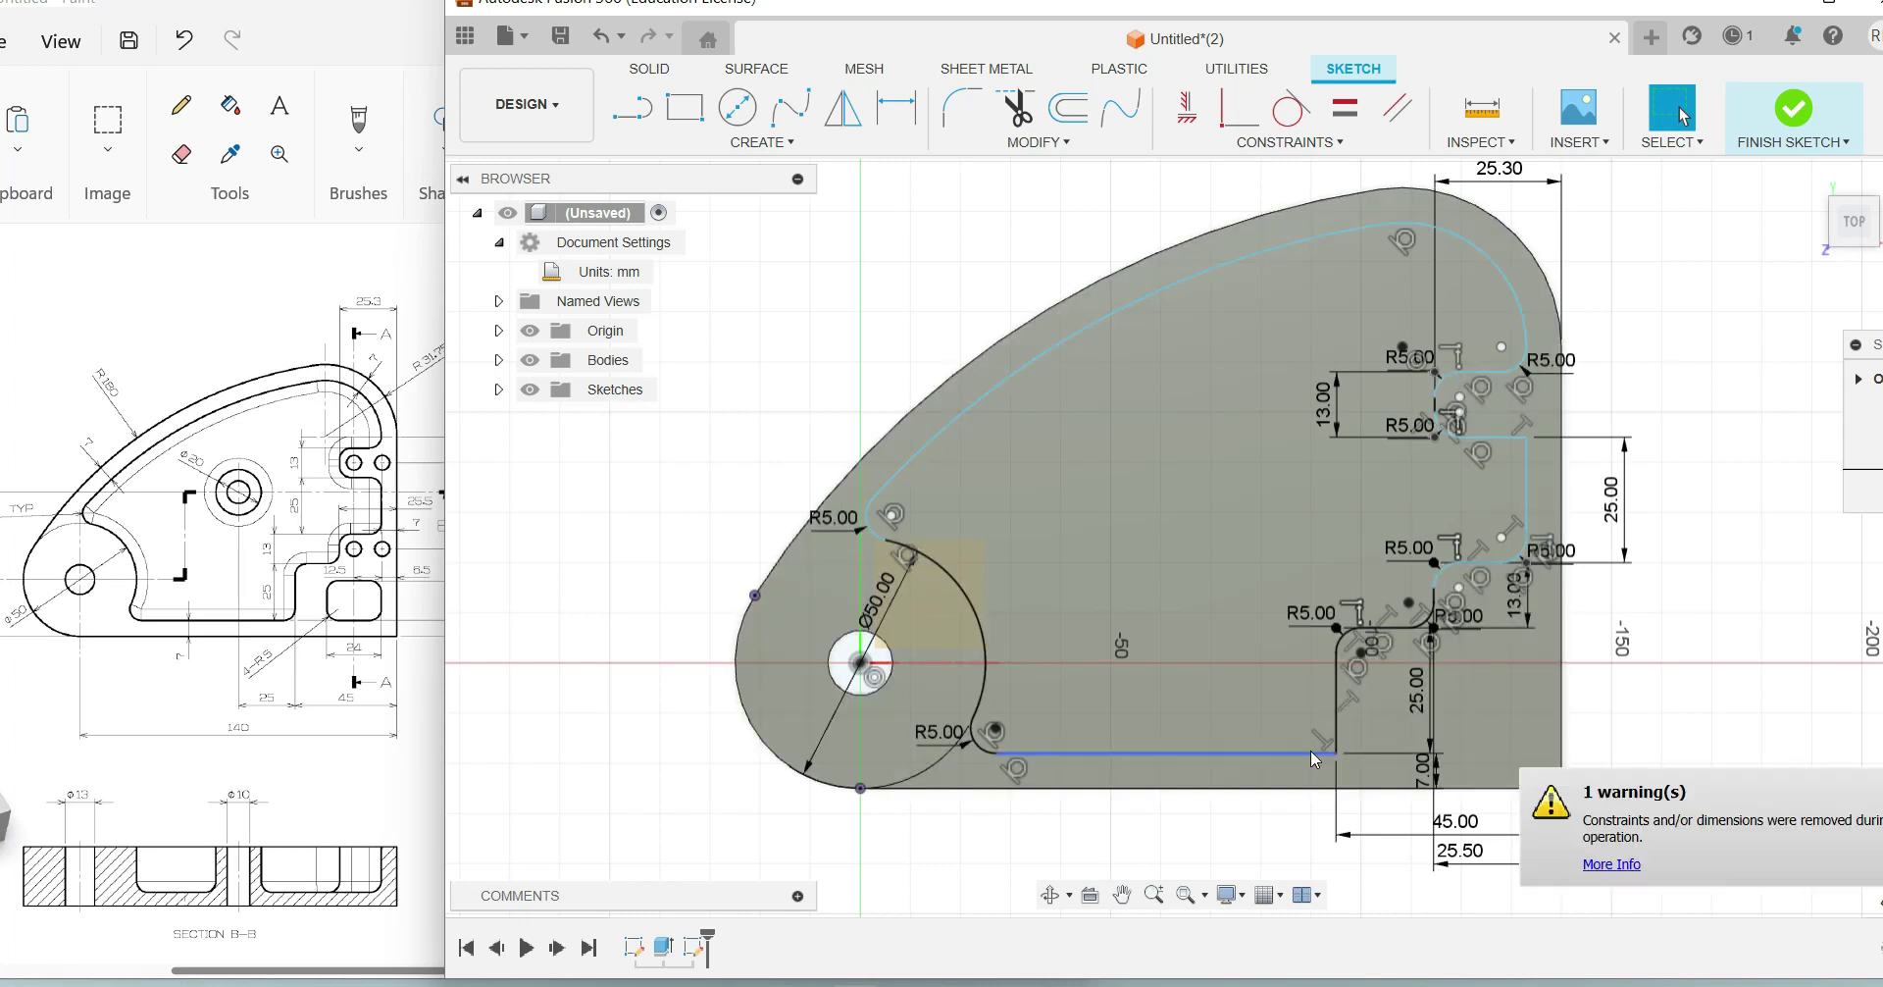
Step: Add 5 mm fillets to the pocket's lower right corner and the upper outer corner of the 25 mm recess
key(f)
click(1314, 753)
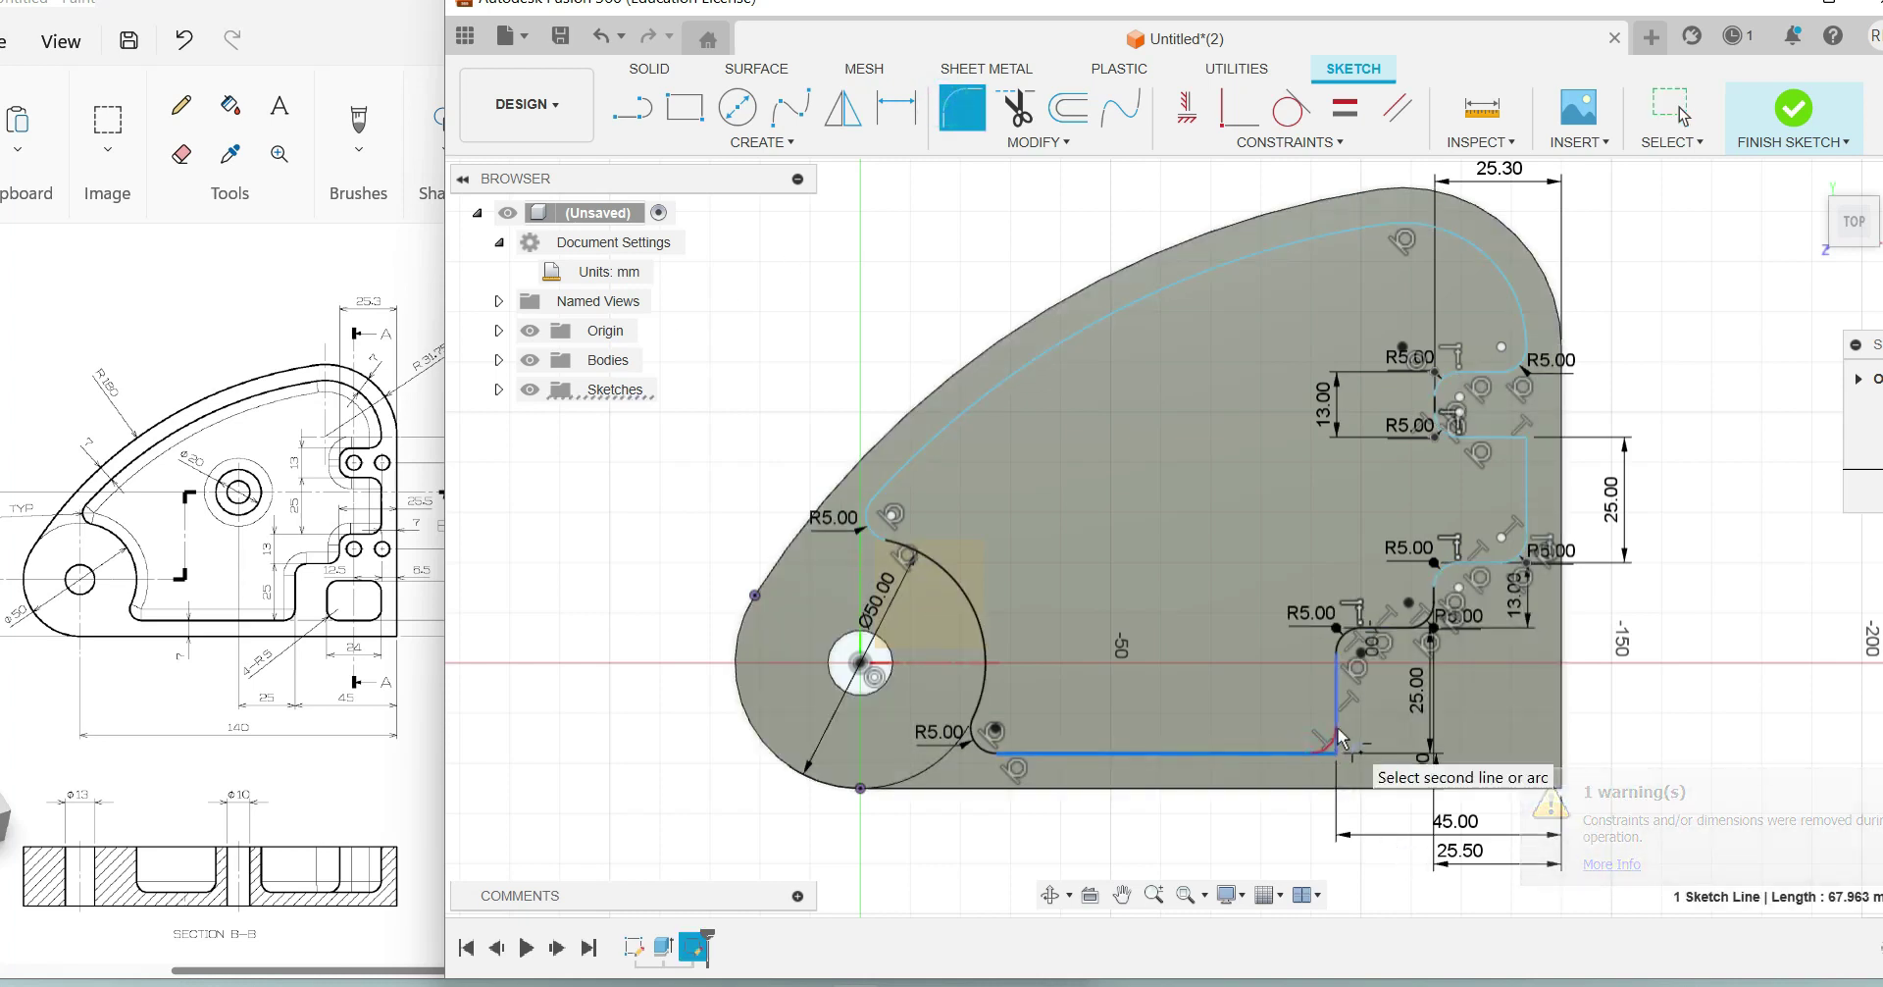
click(1338, 744)
key(Return)
click(1360, 742)
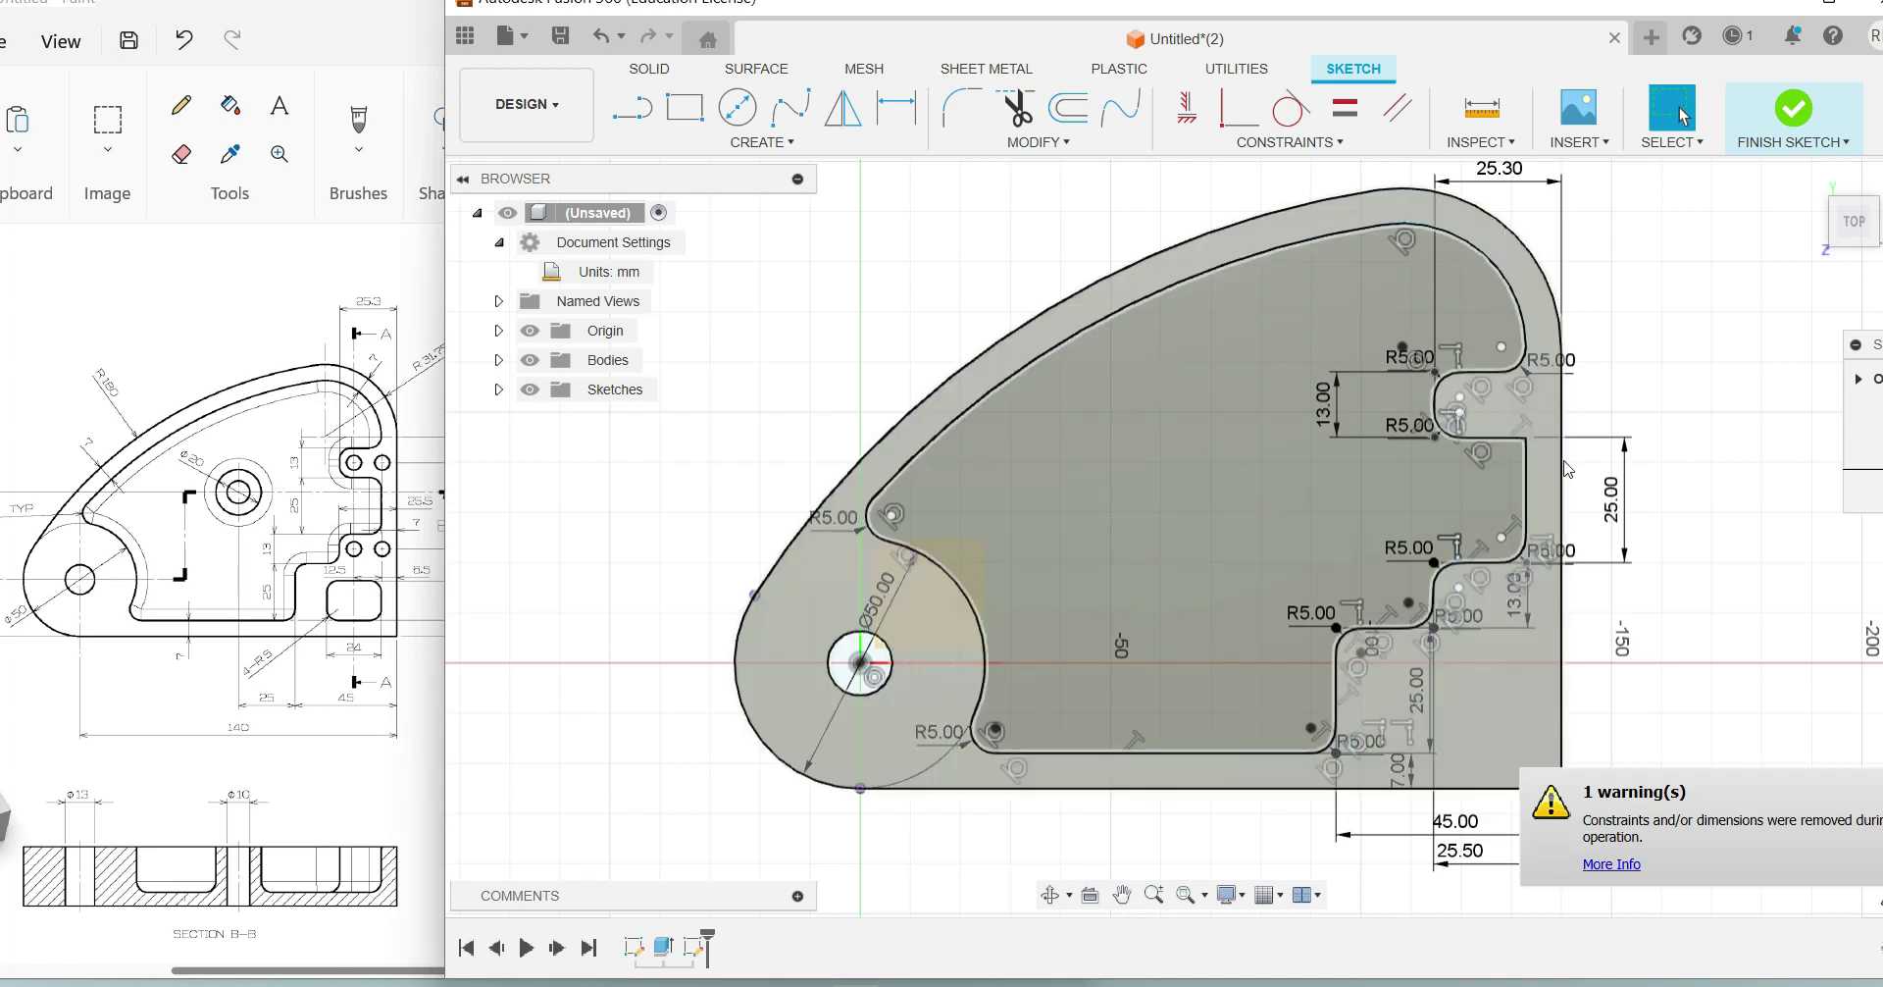
key(f)
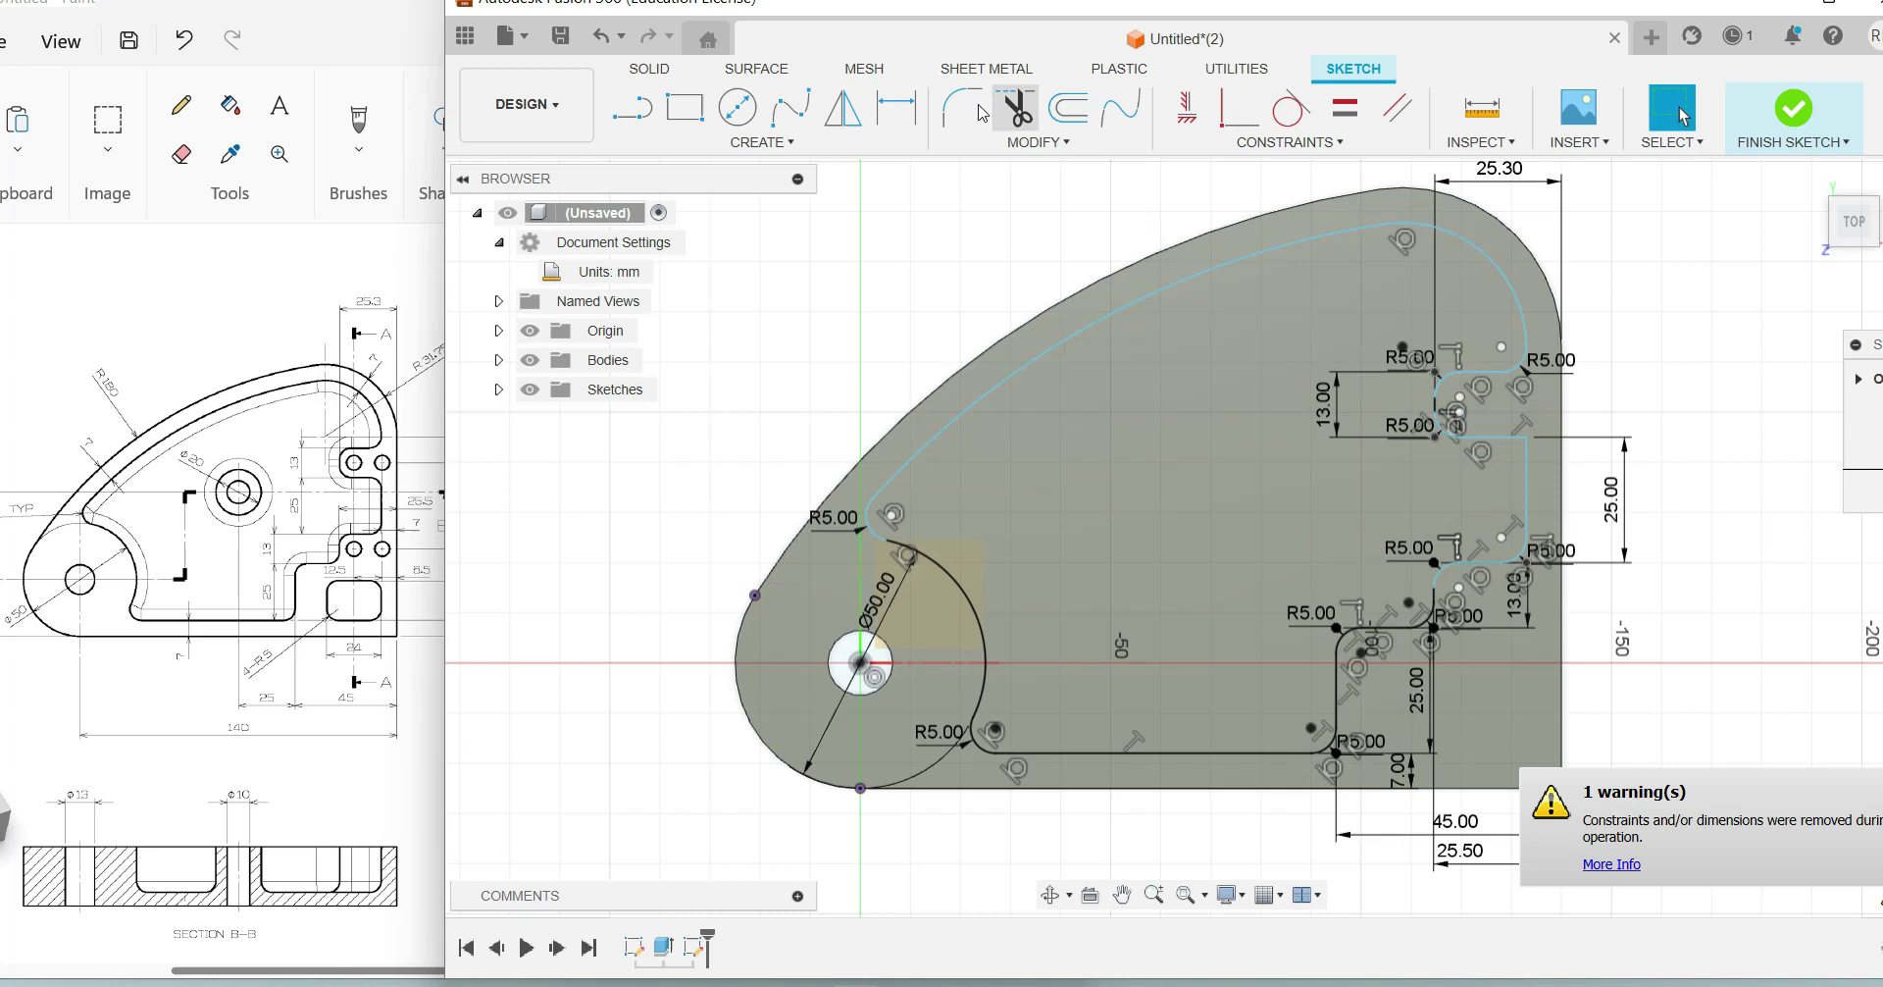
click(1522, 454)
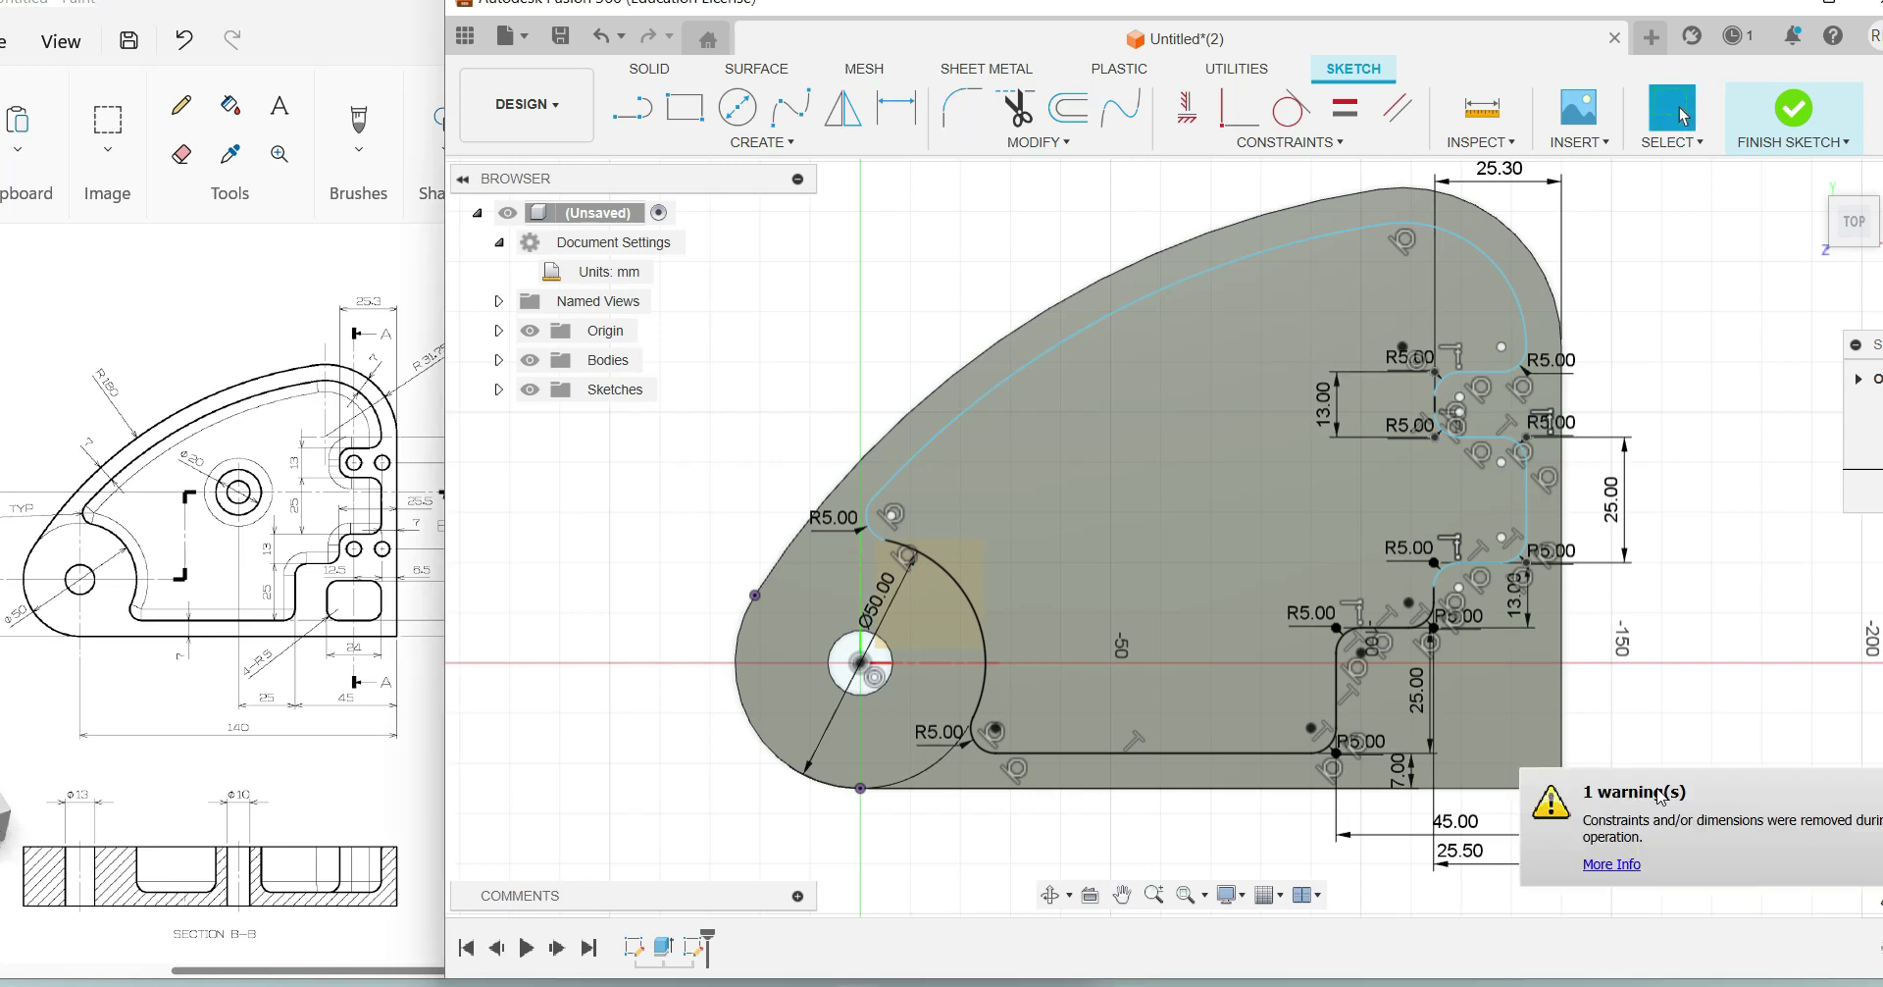
Step: Finish the sketch and cut the pocket profile 20 mm deep into the body with Extrude
click(1794, 120)
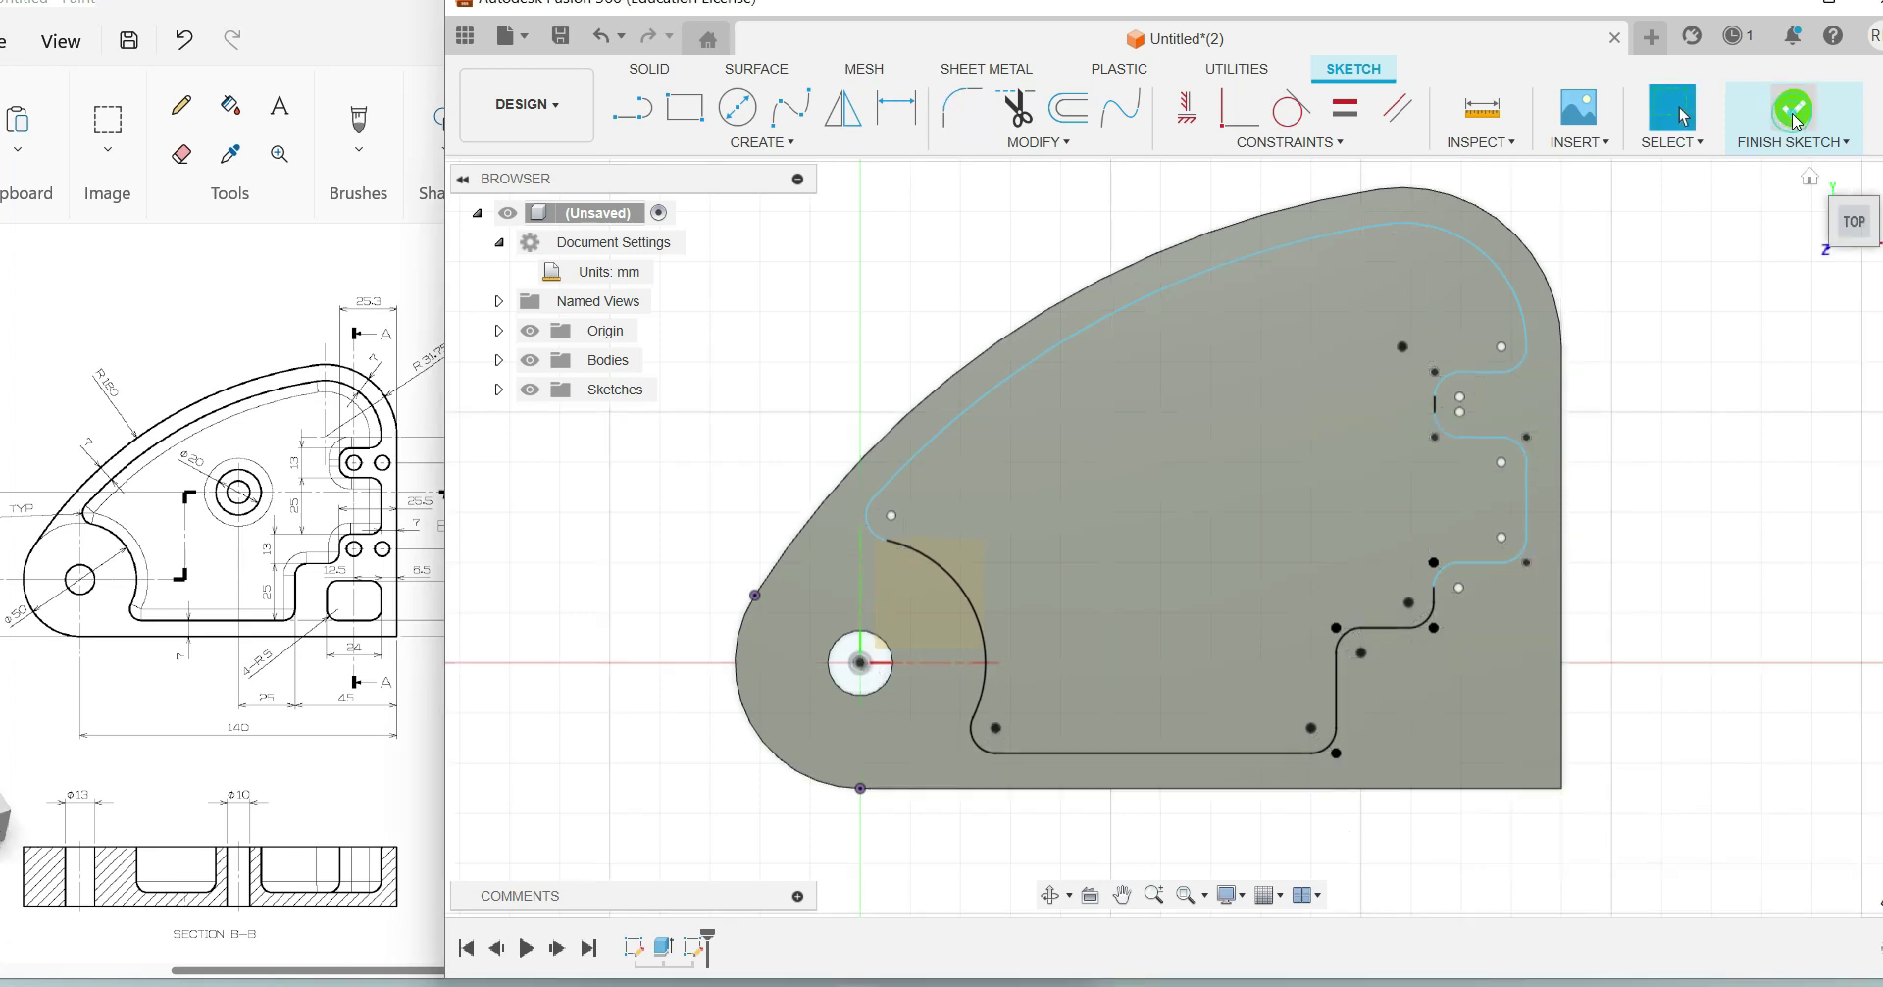
click(1815, 180)
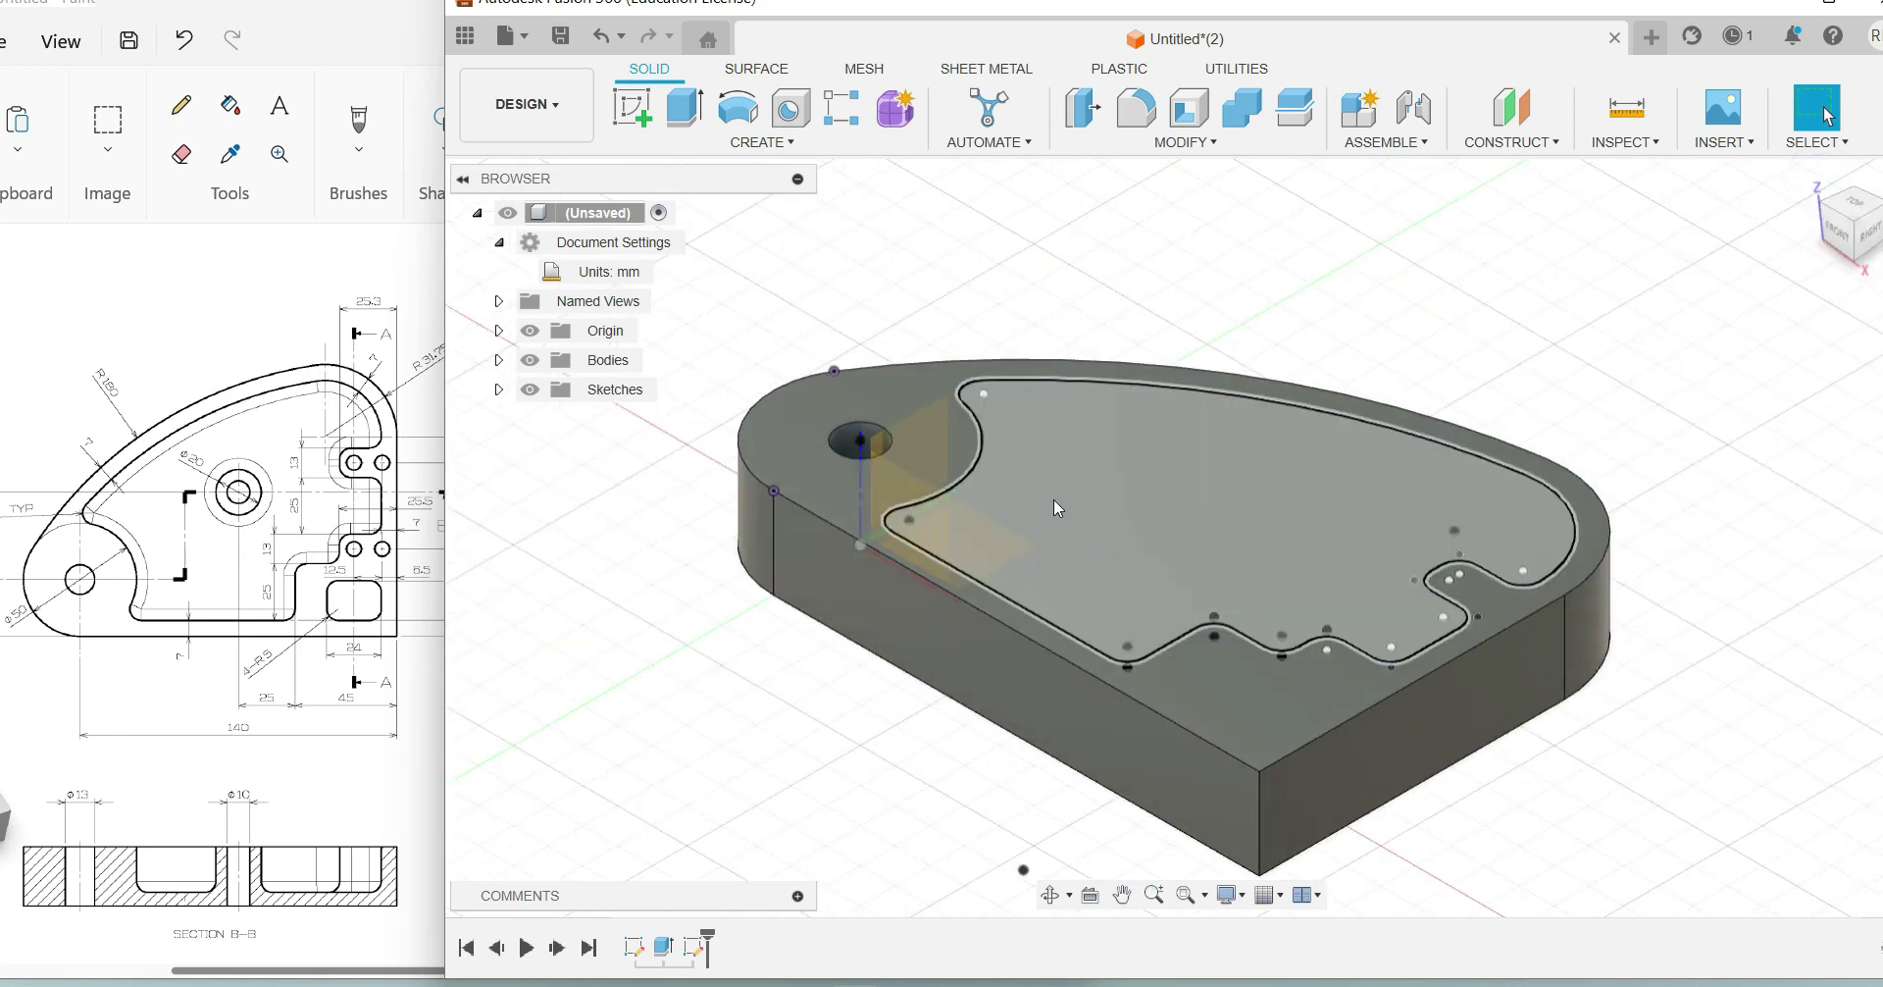
click(679, 116)
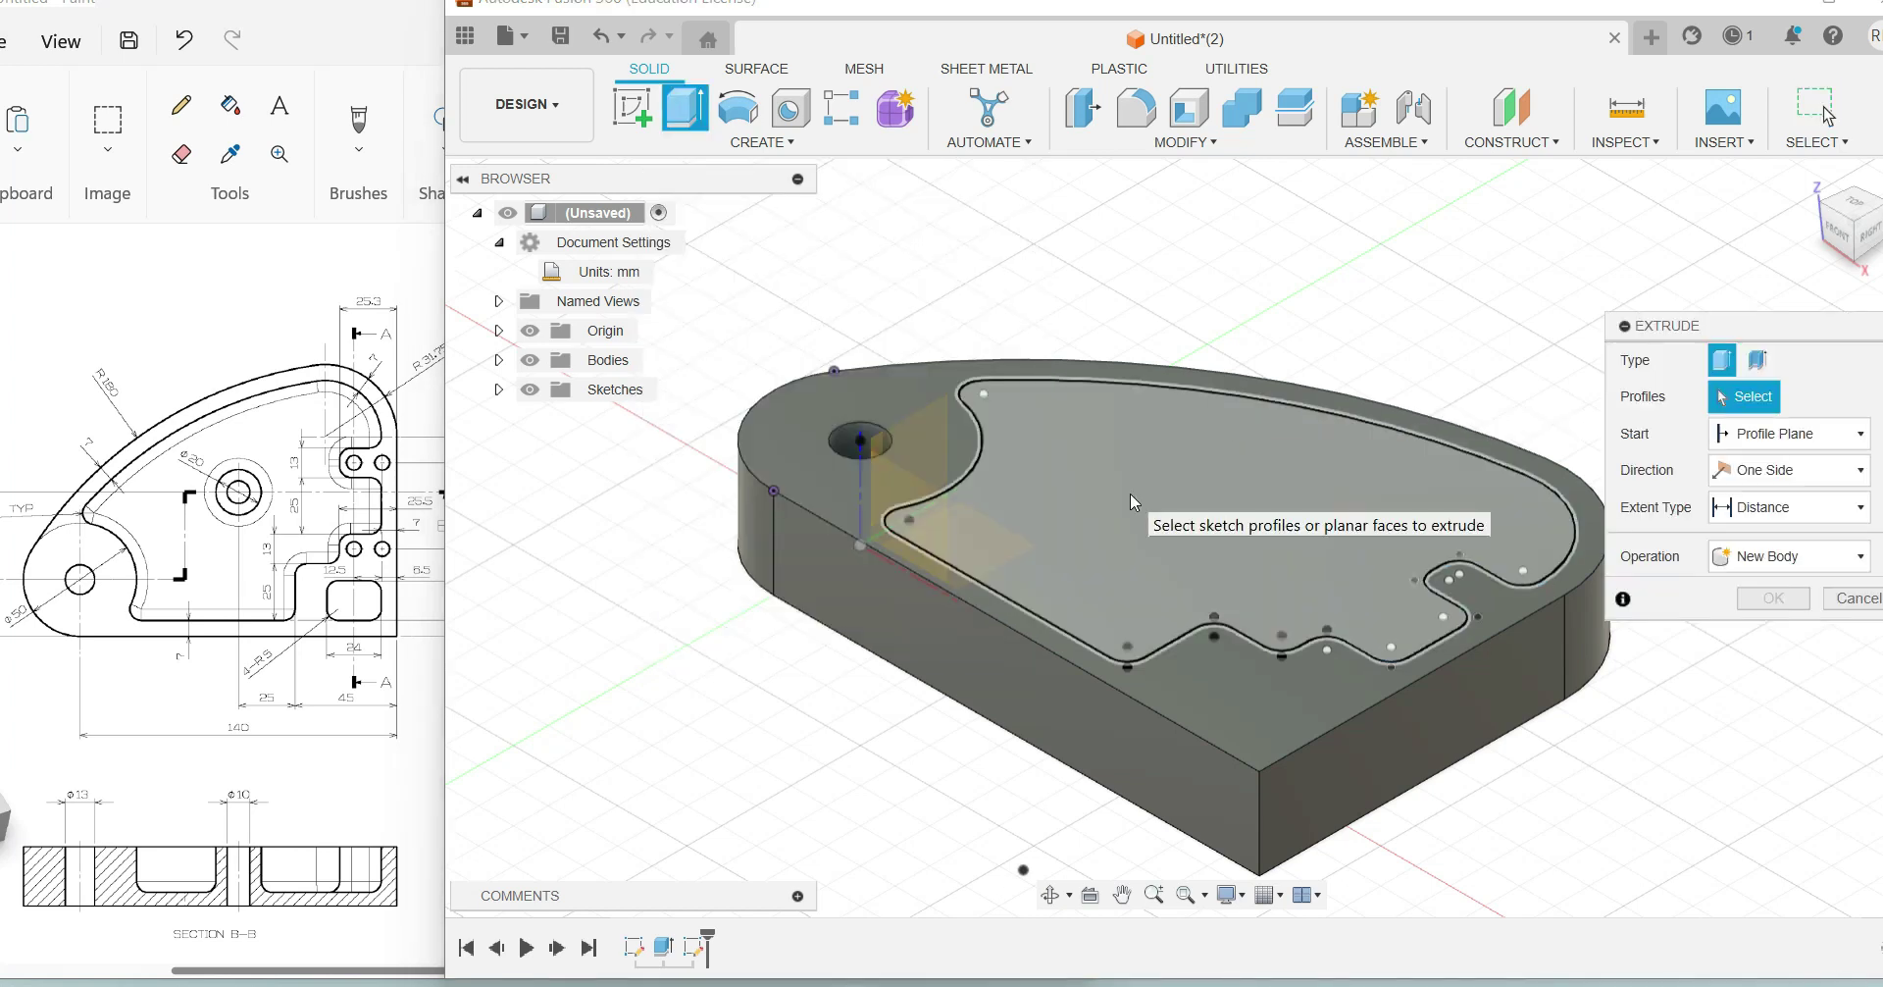
click(1130, 493)
text(-20)
drag(1217, 551, 1216, 512)
click(1405, 600)
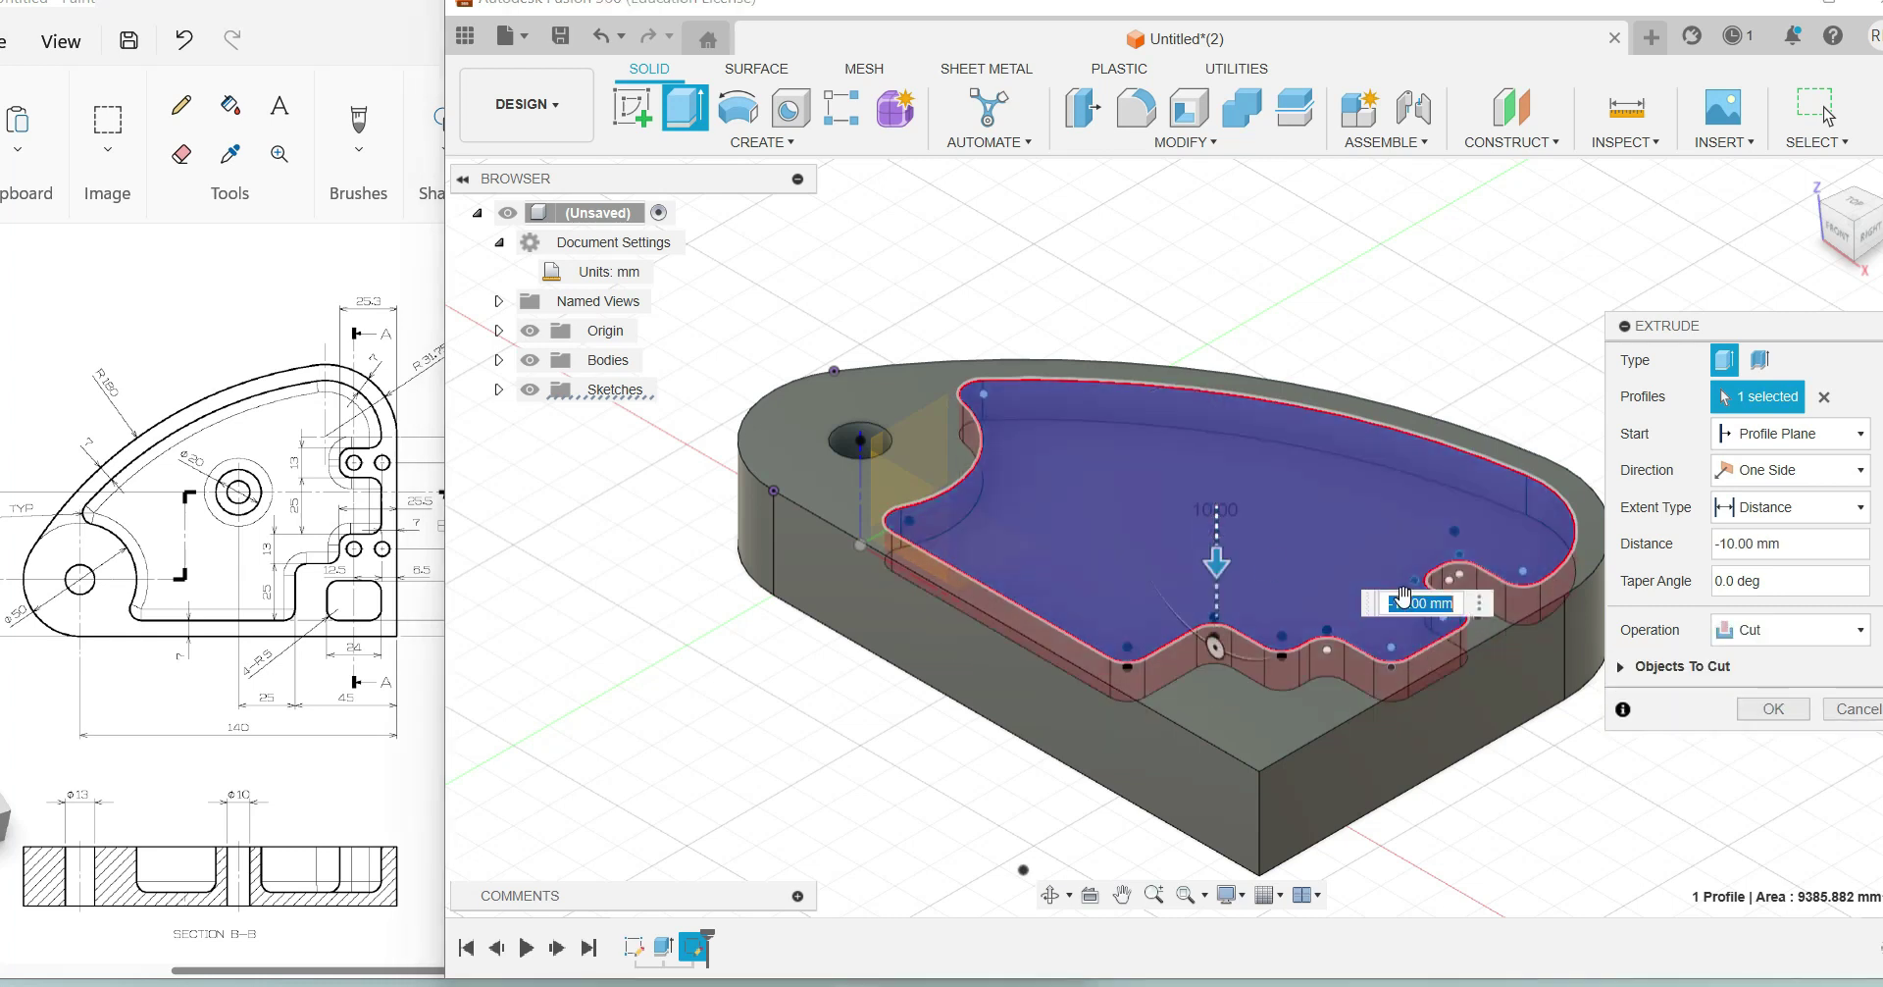
text(-)
click(407, 495)
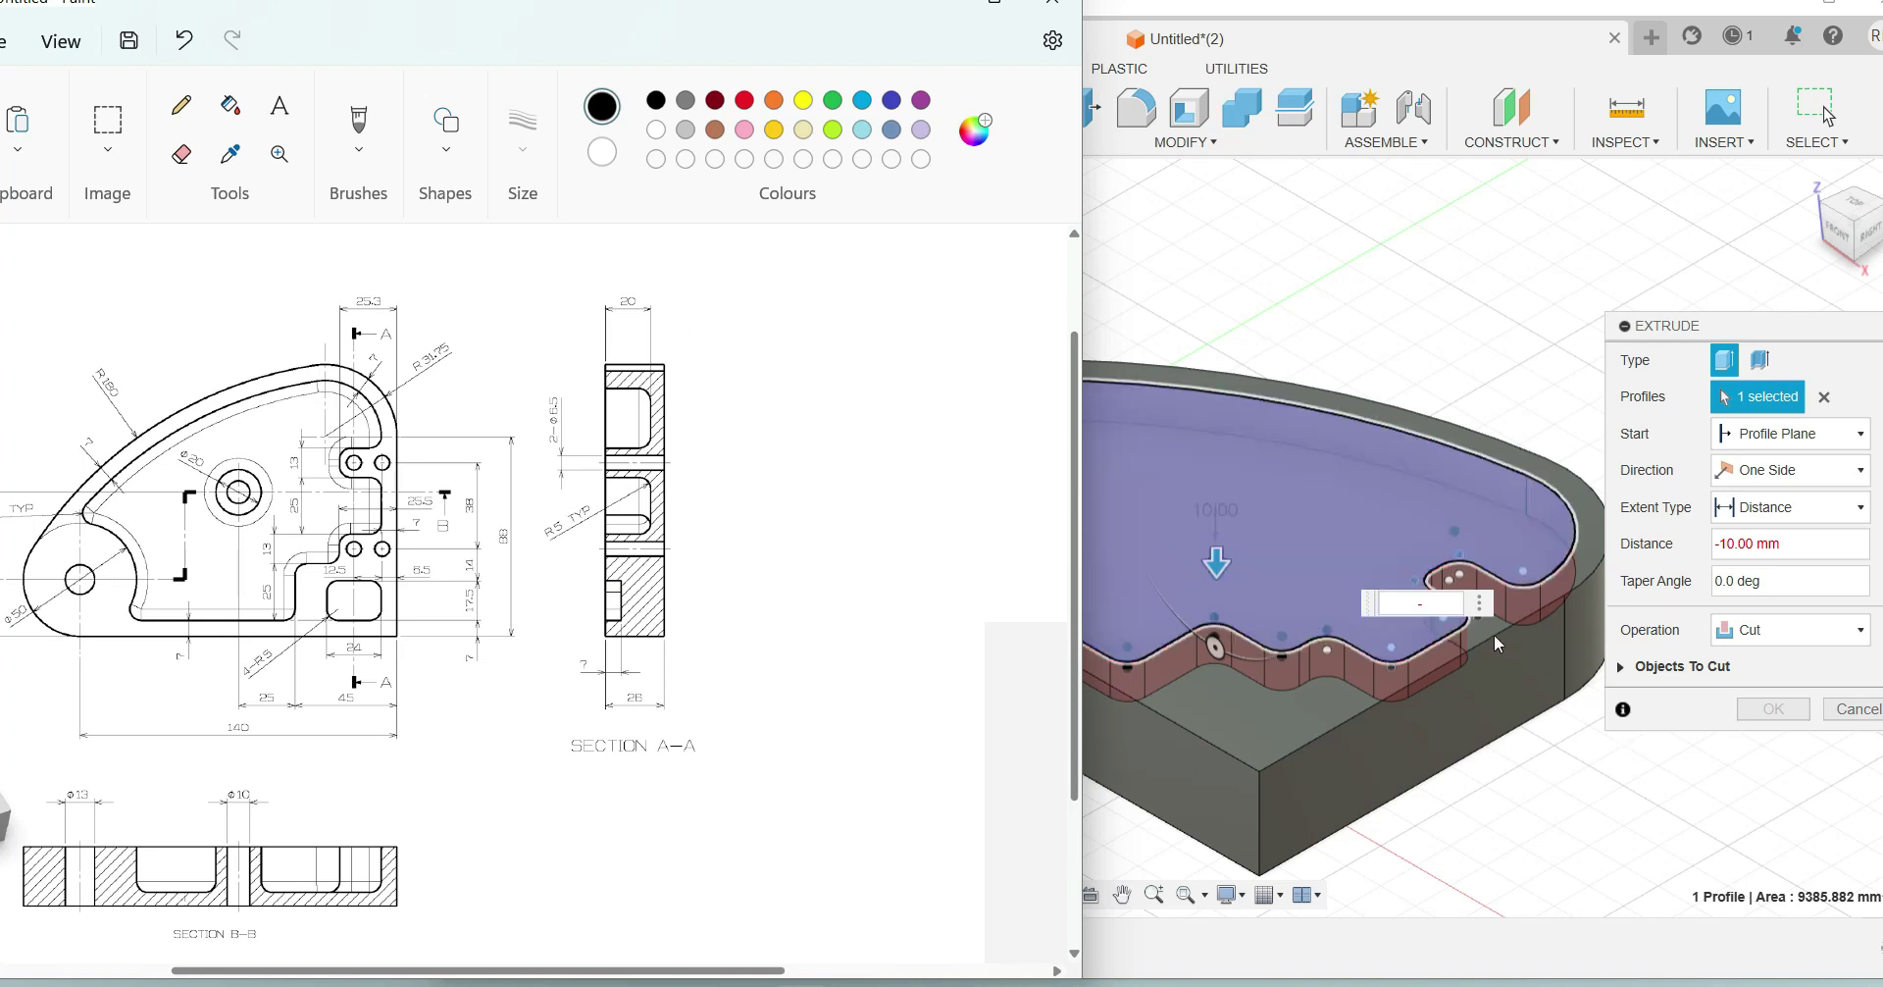
click(1445, 606)
text(-2)
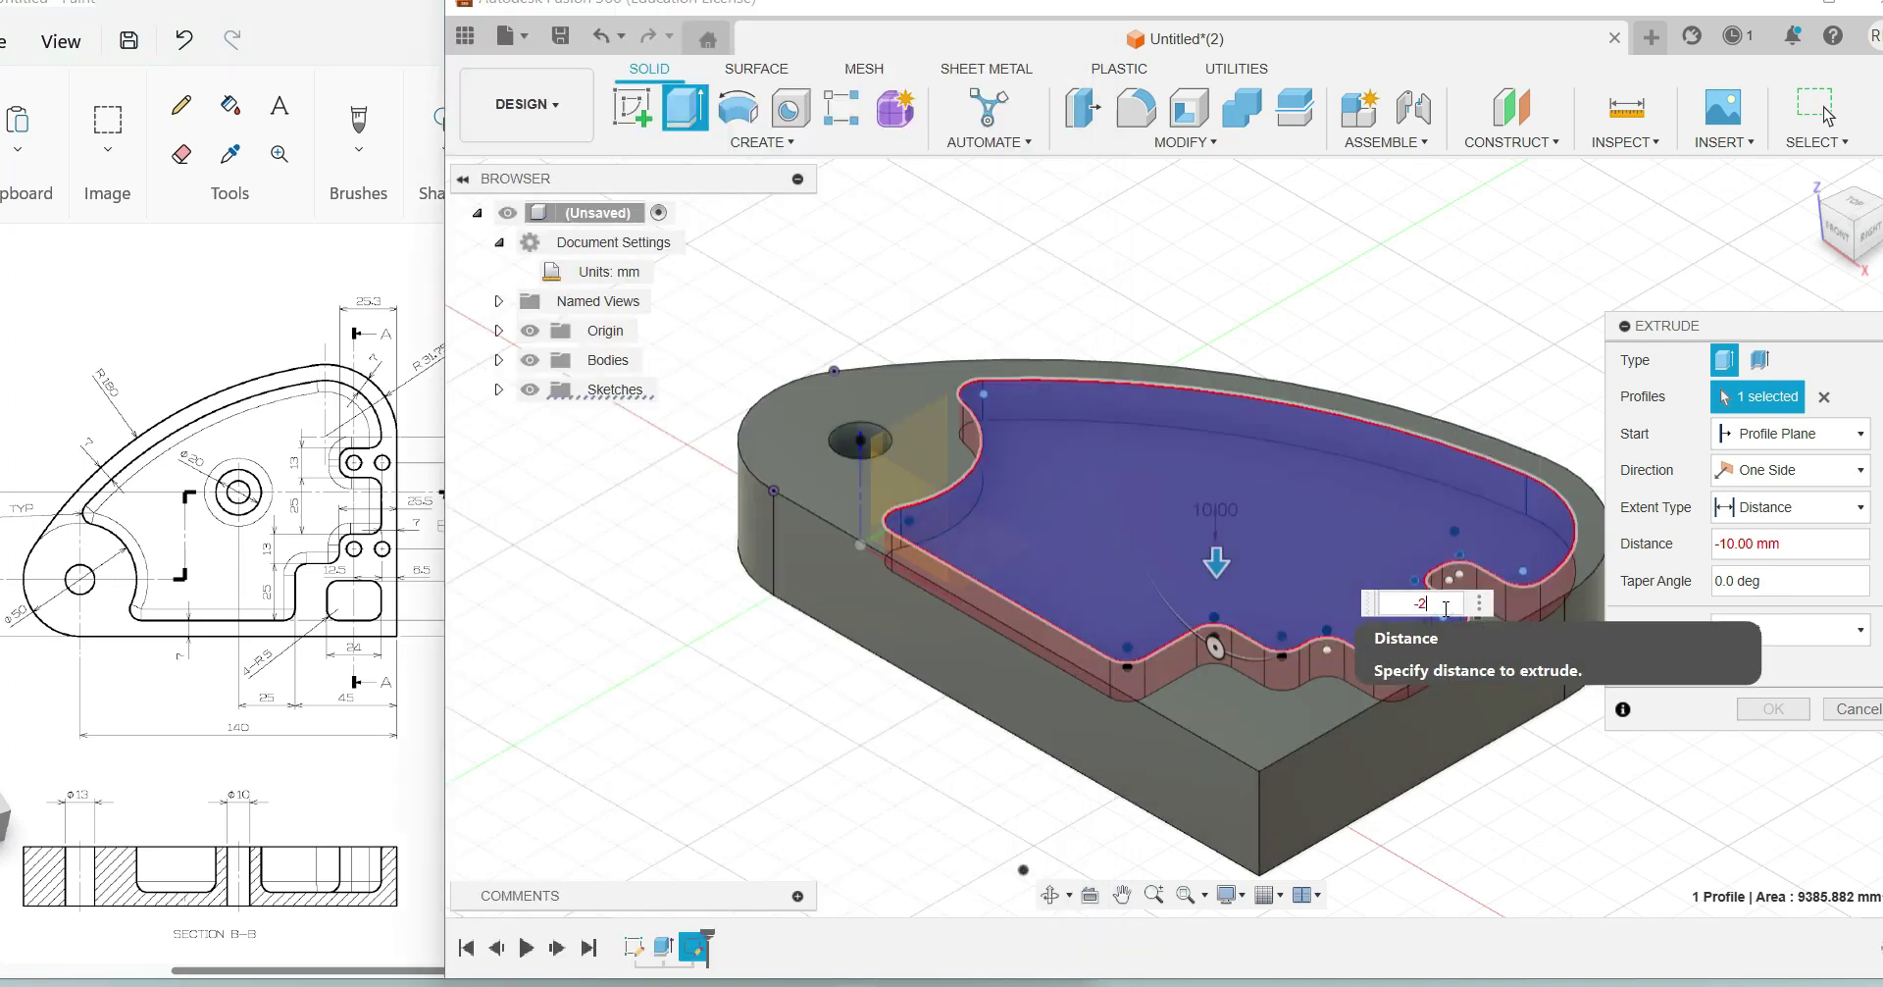
text(0)
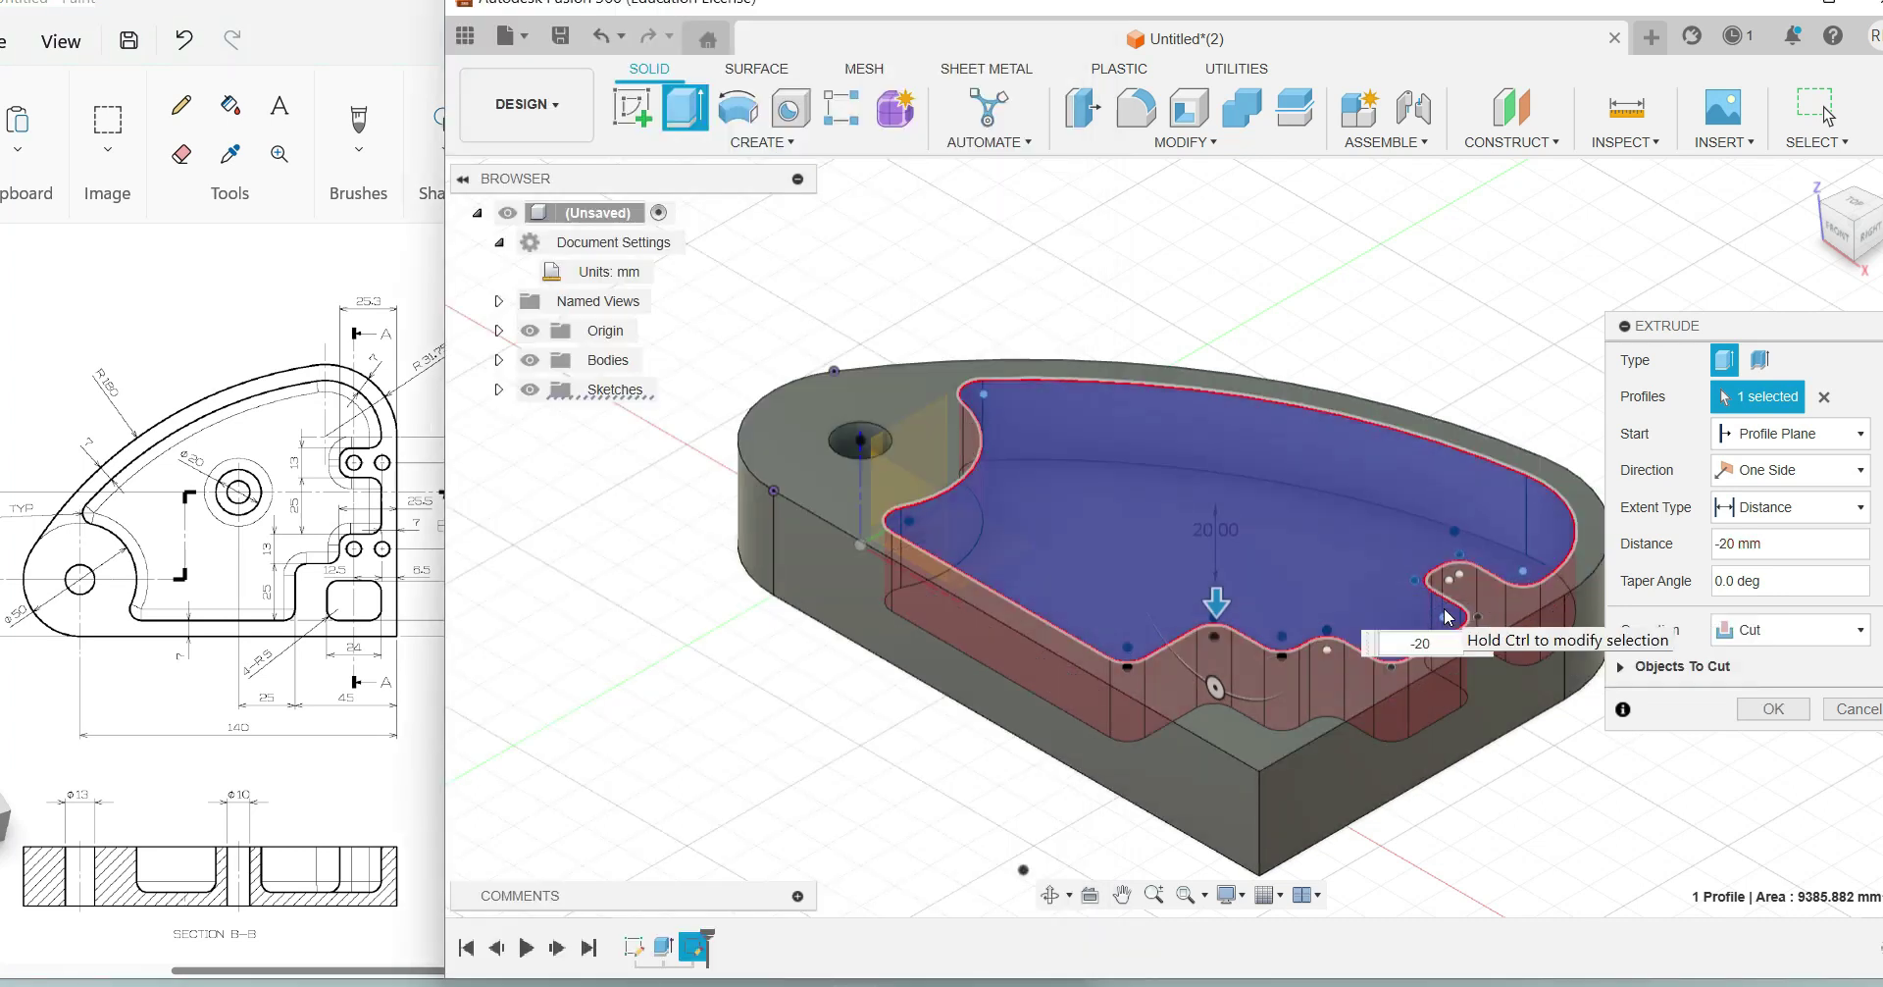
key(Return)
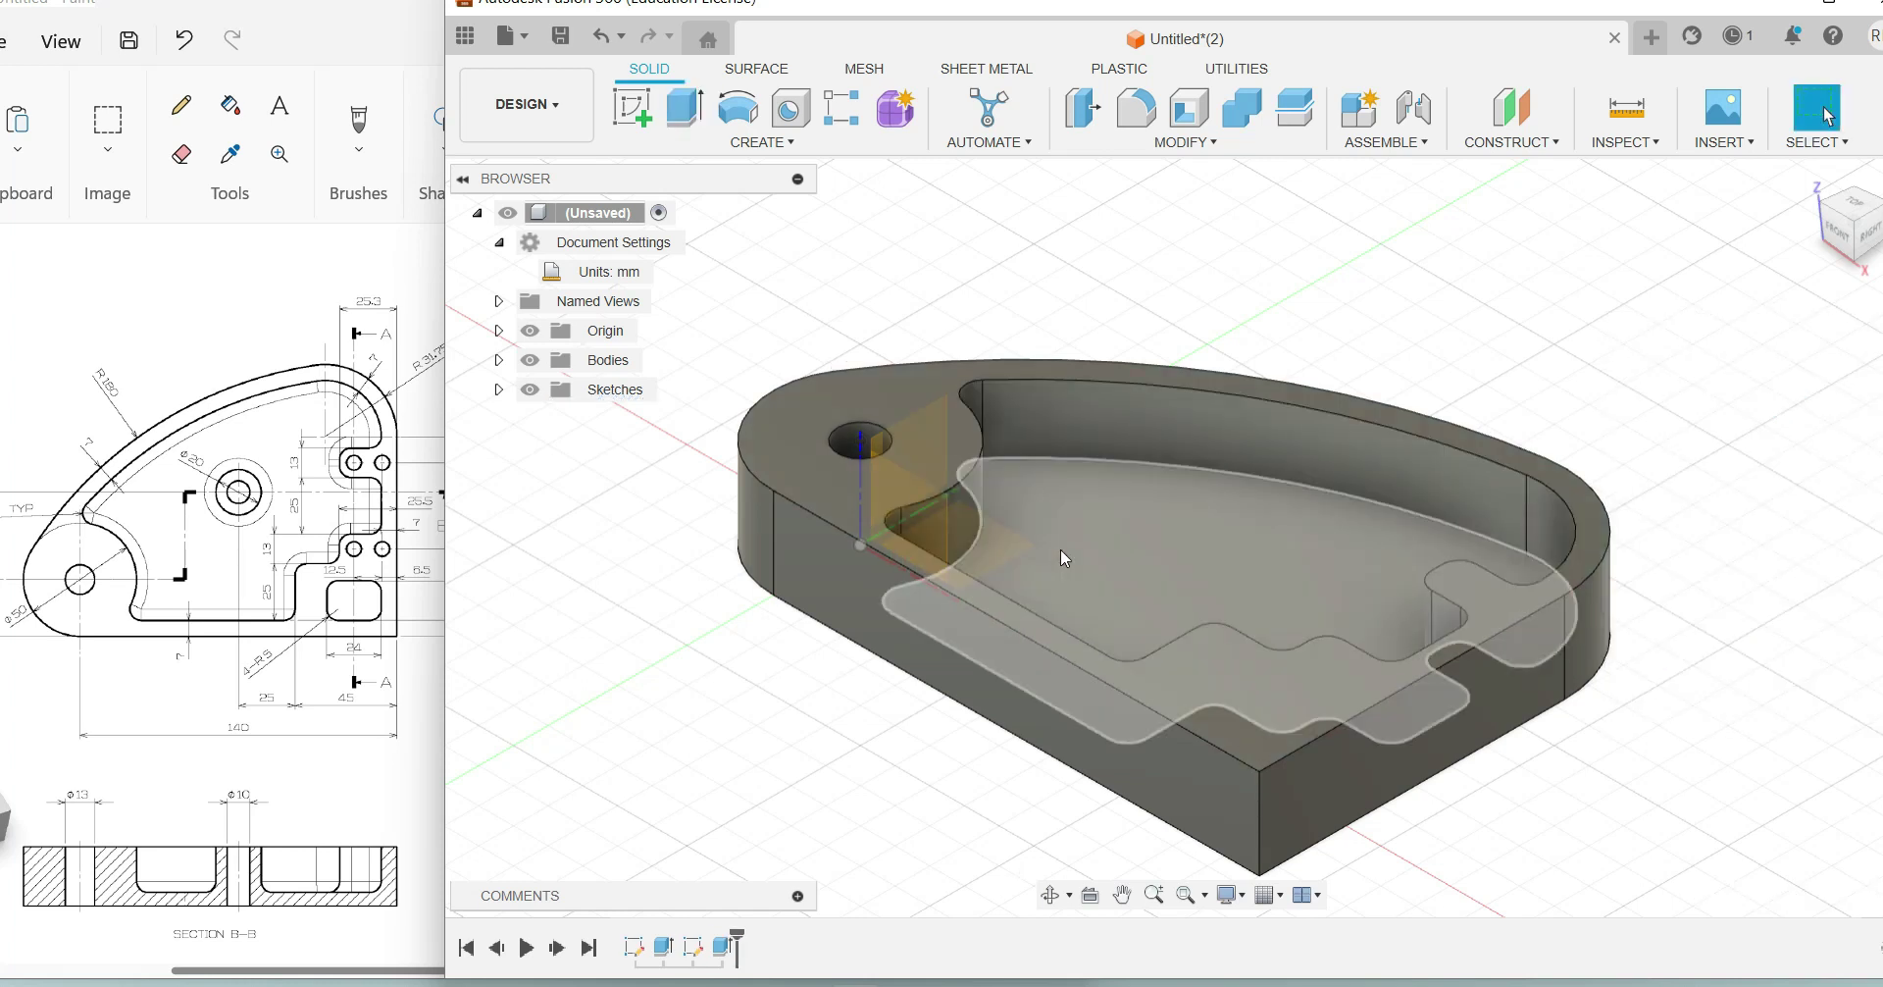
Step: Start a sketch on the pocket floor and draw a 20 mm diameter circle near the middle of the pocket
drag(306, 971, 169, 974)
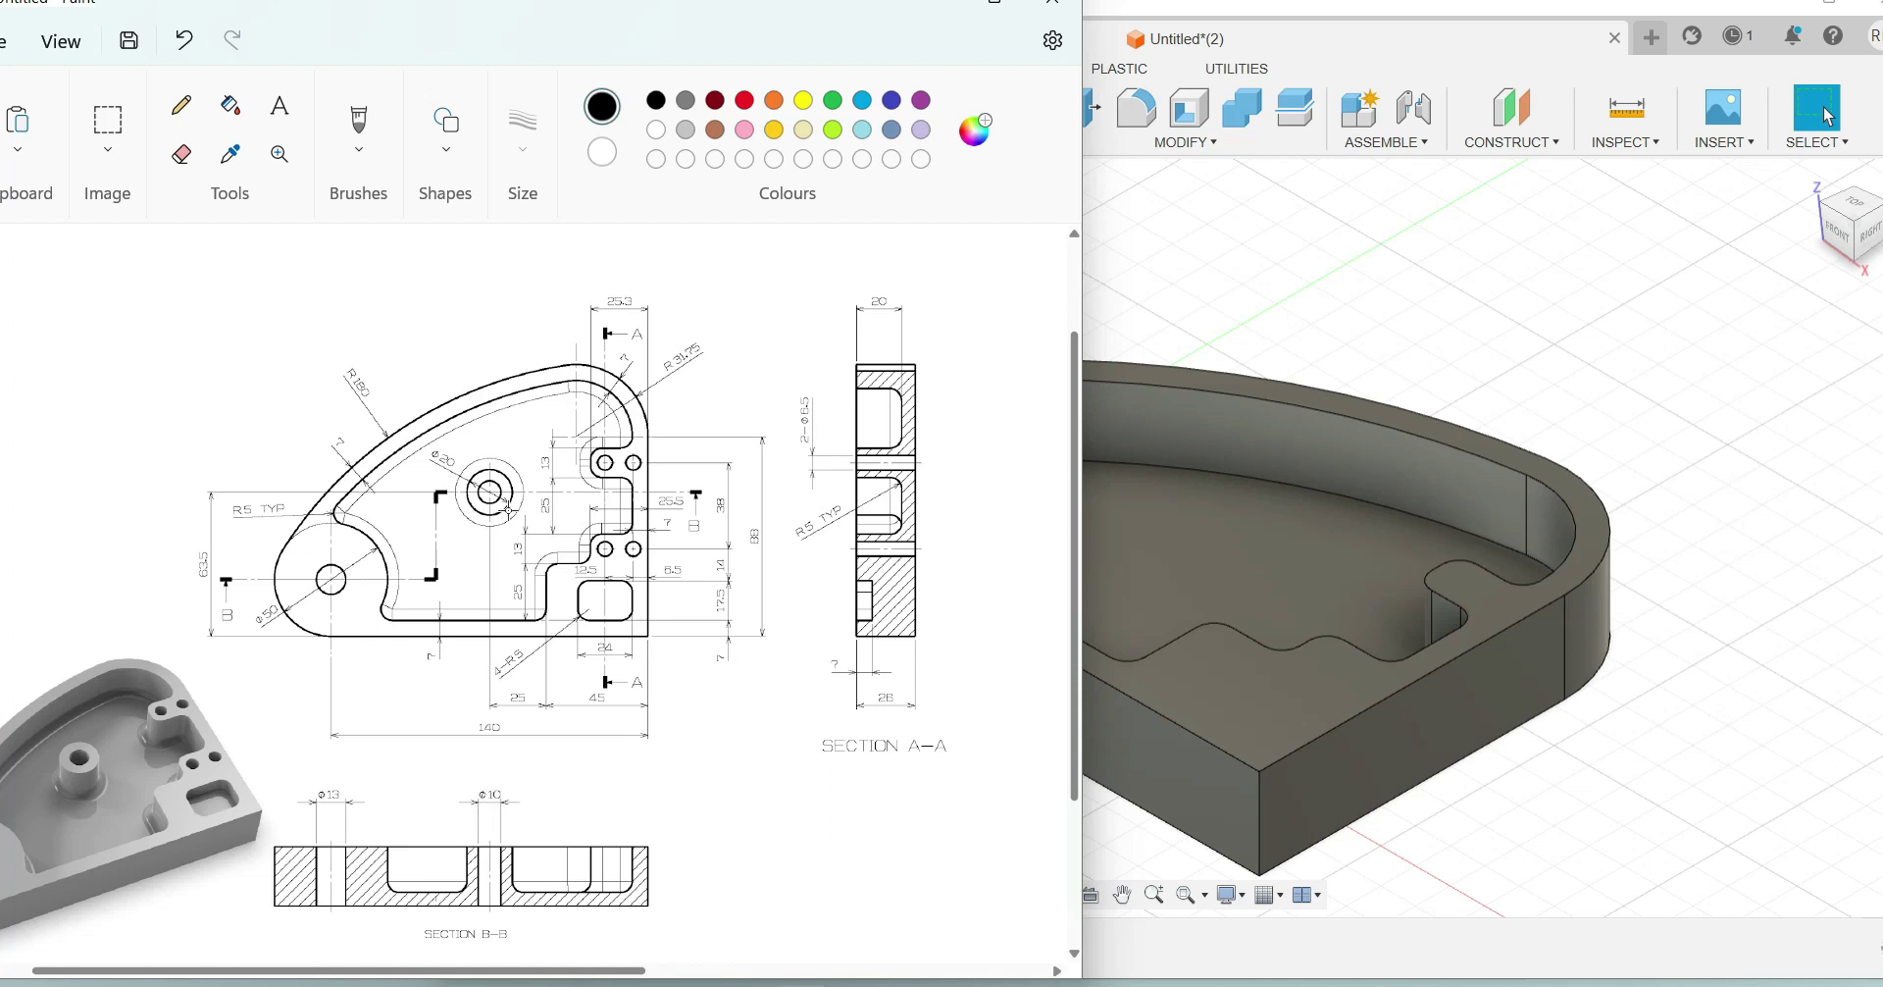
click(1288, 294)
click(1140, 552)
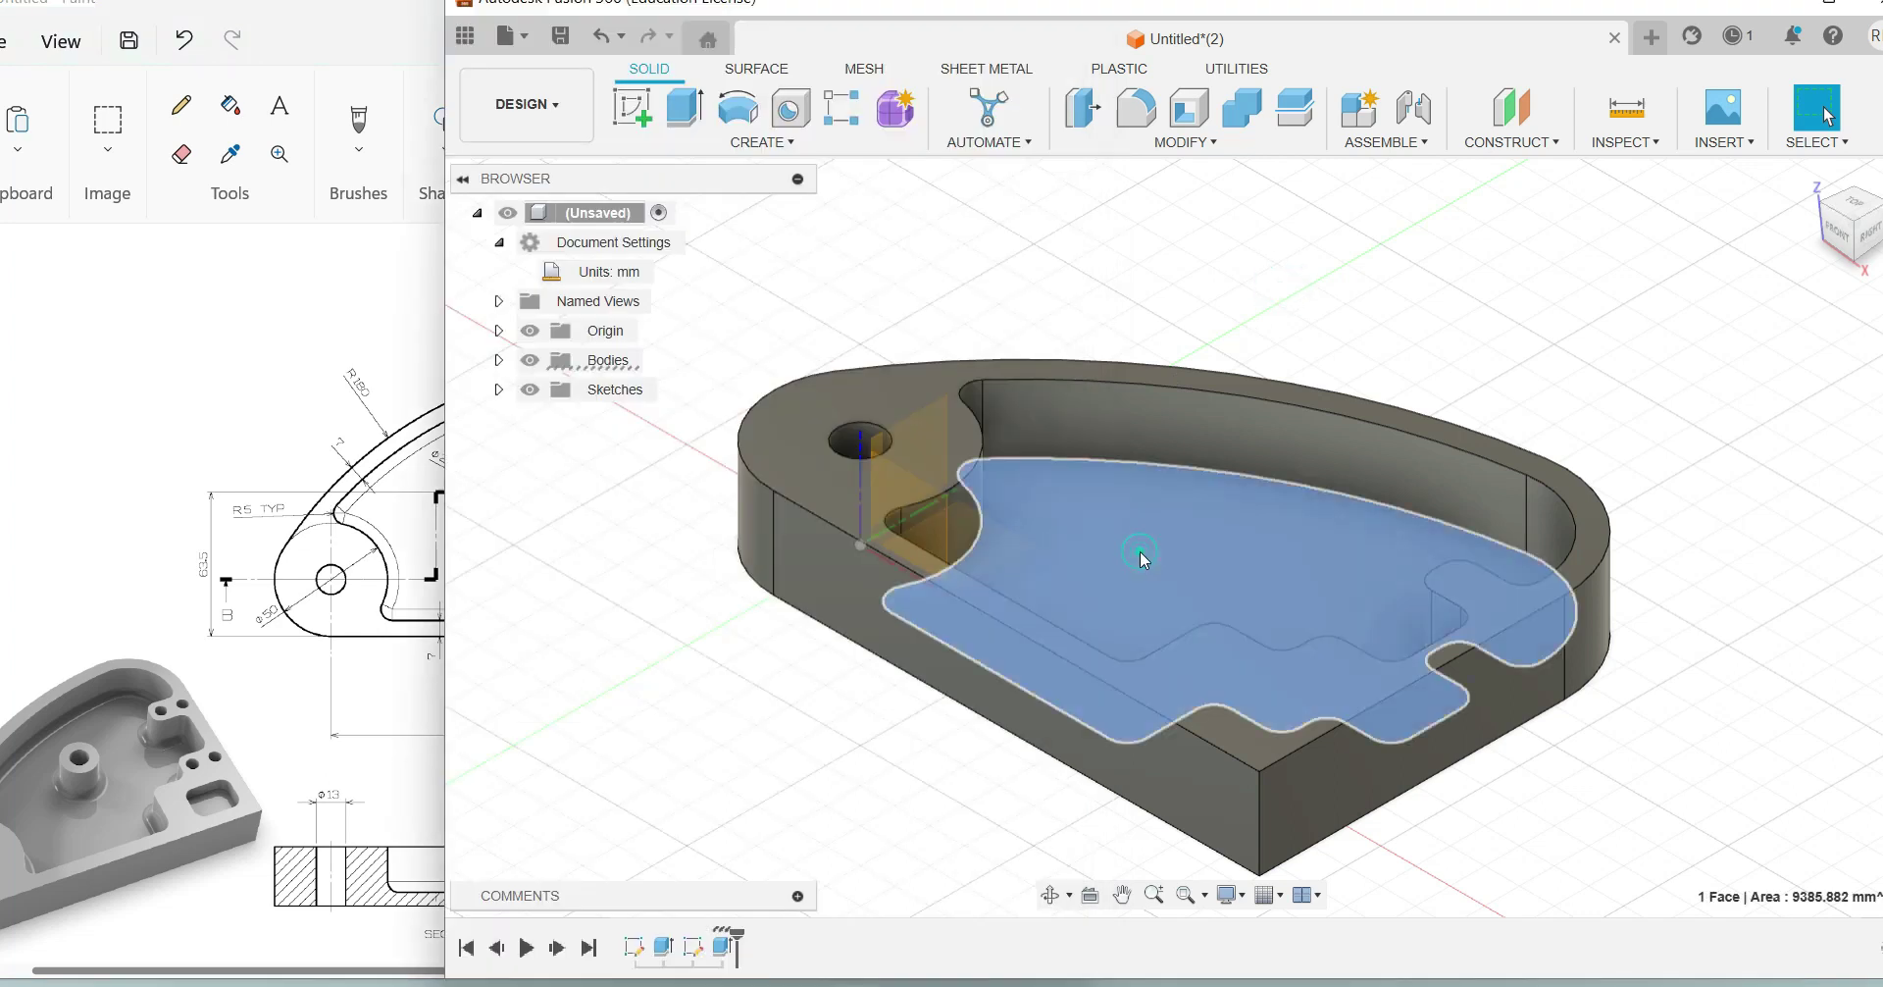
click(635, 102)
click(737, 106)
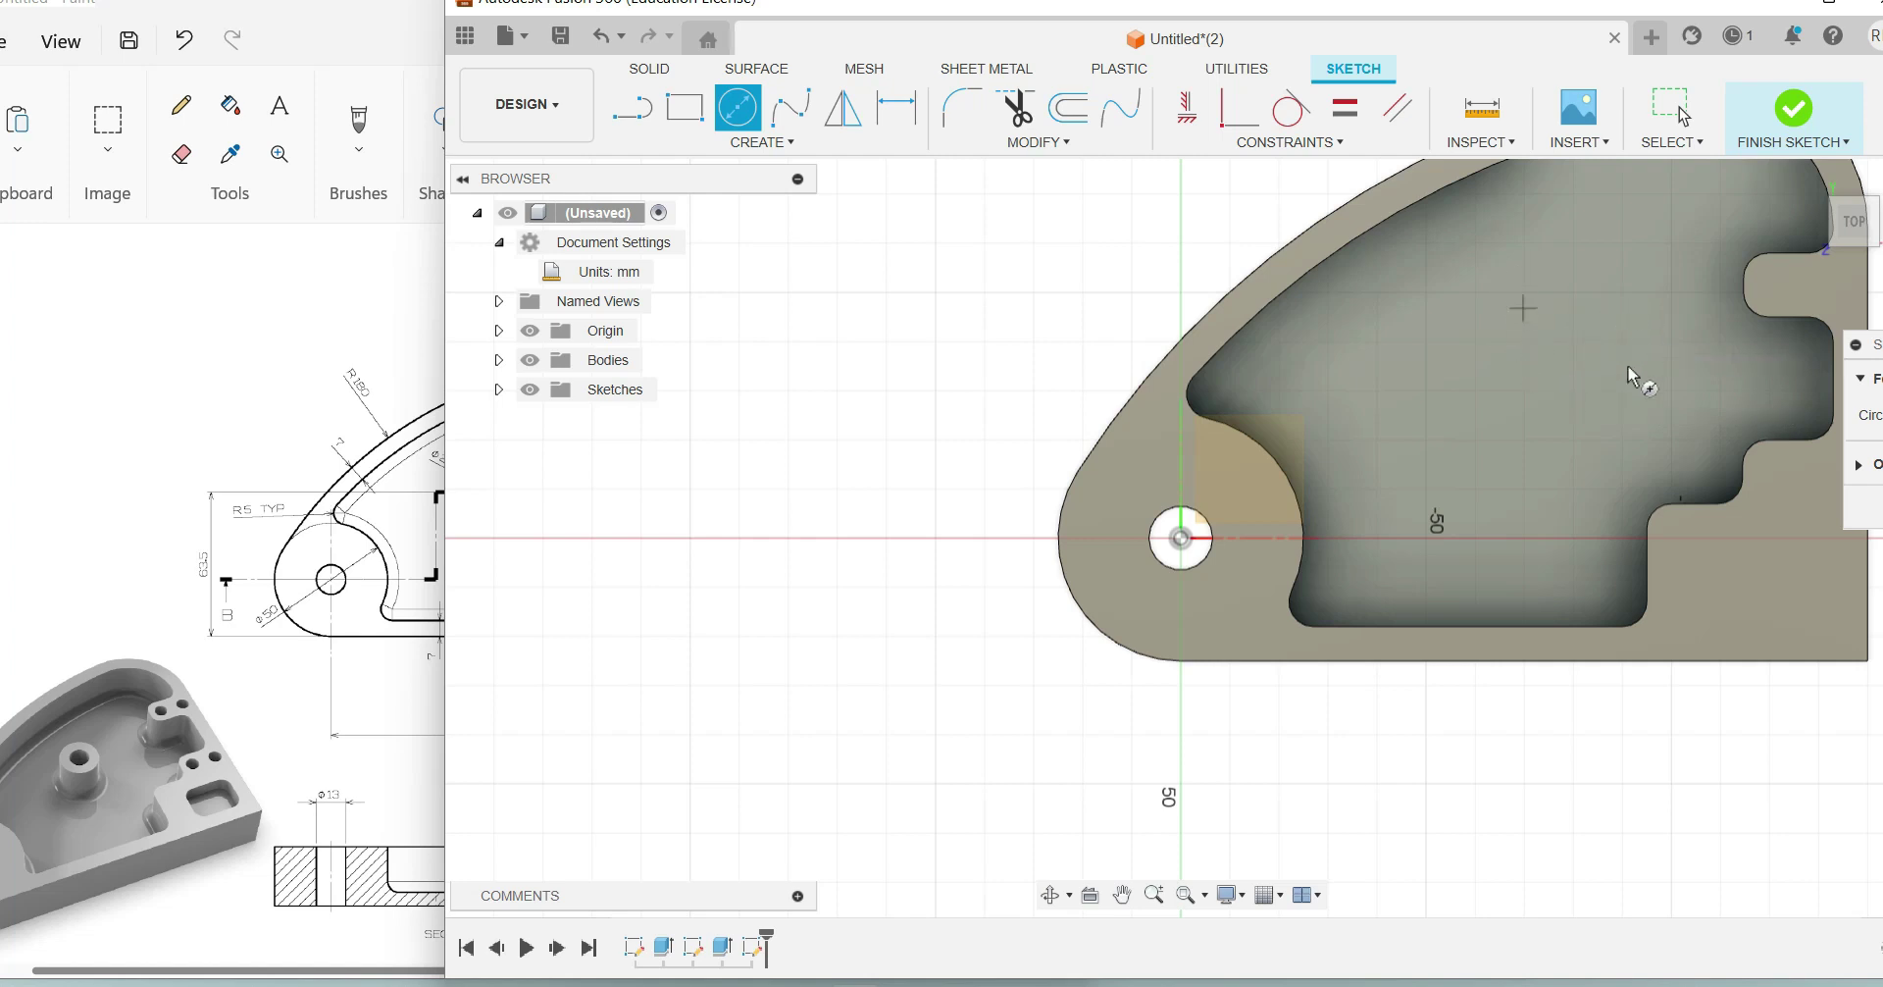
click(1542, 356)
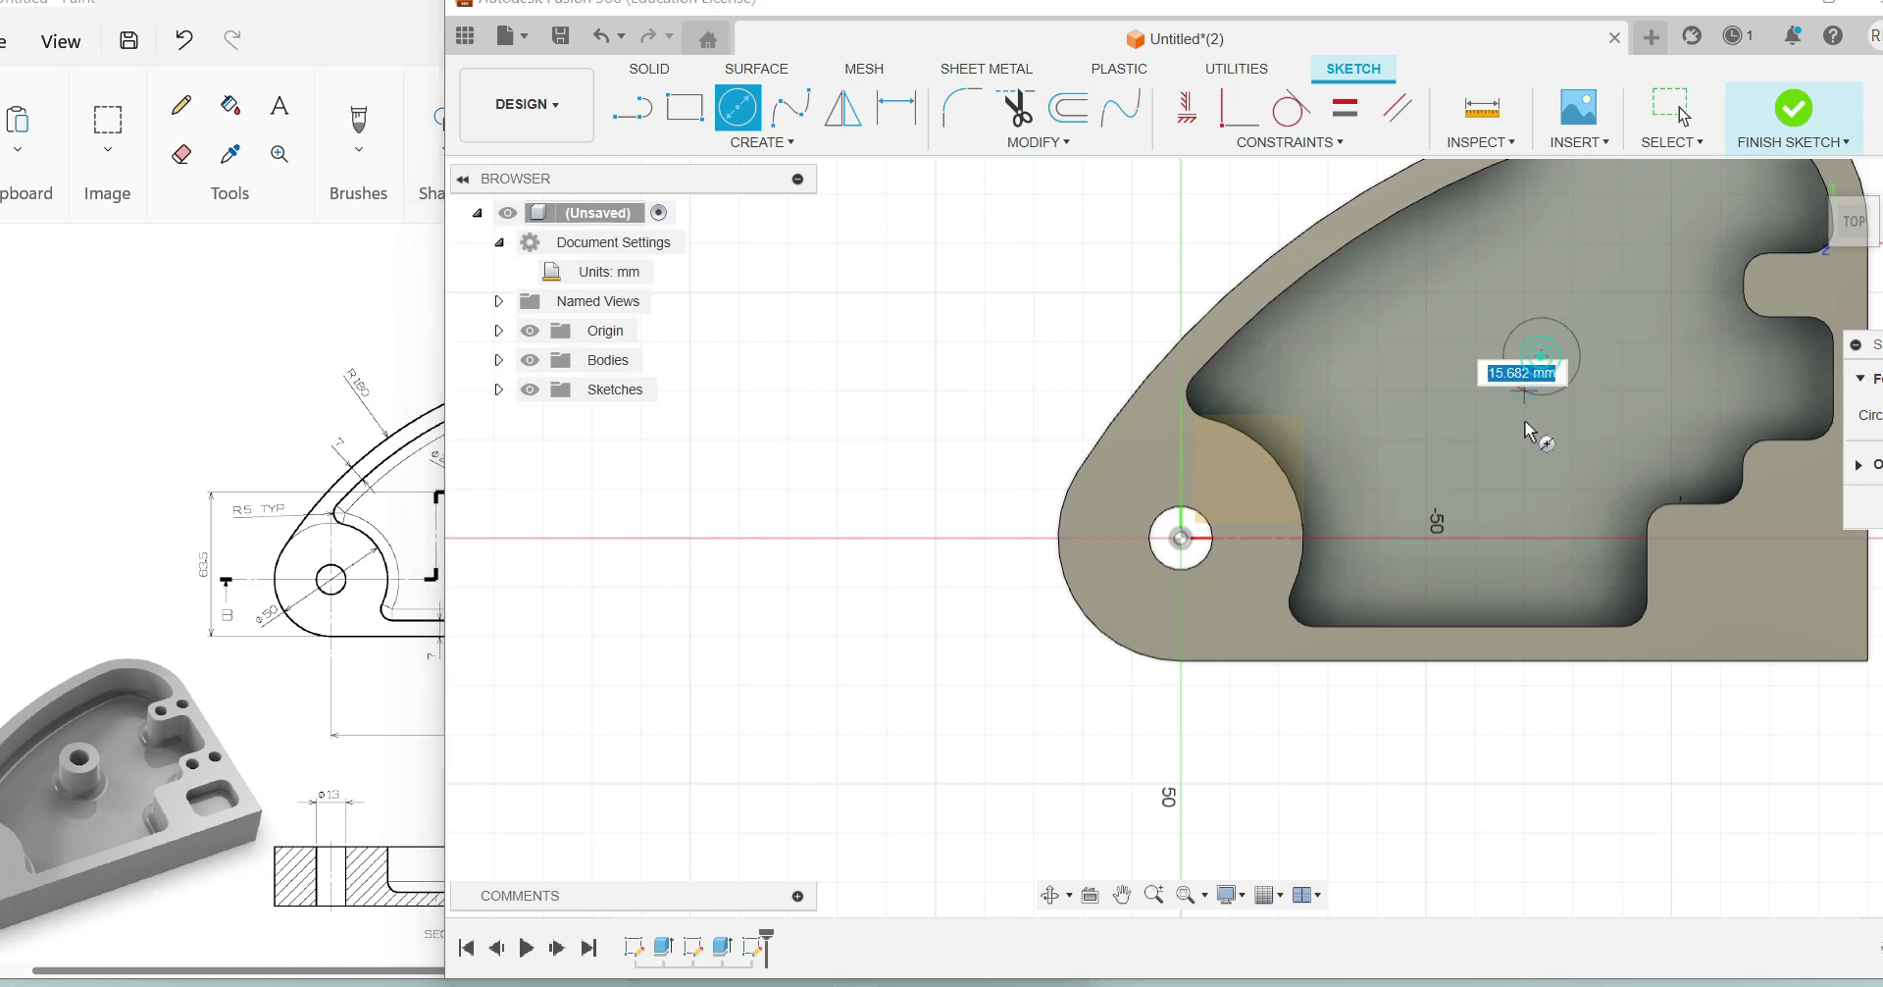
text(20)
key(Return)
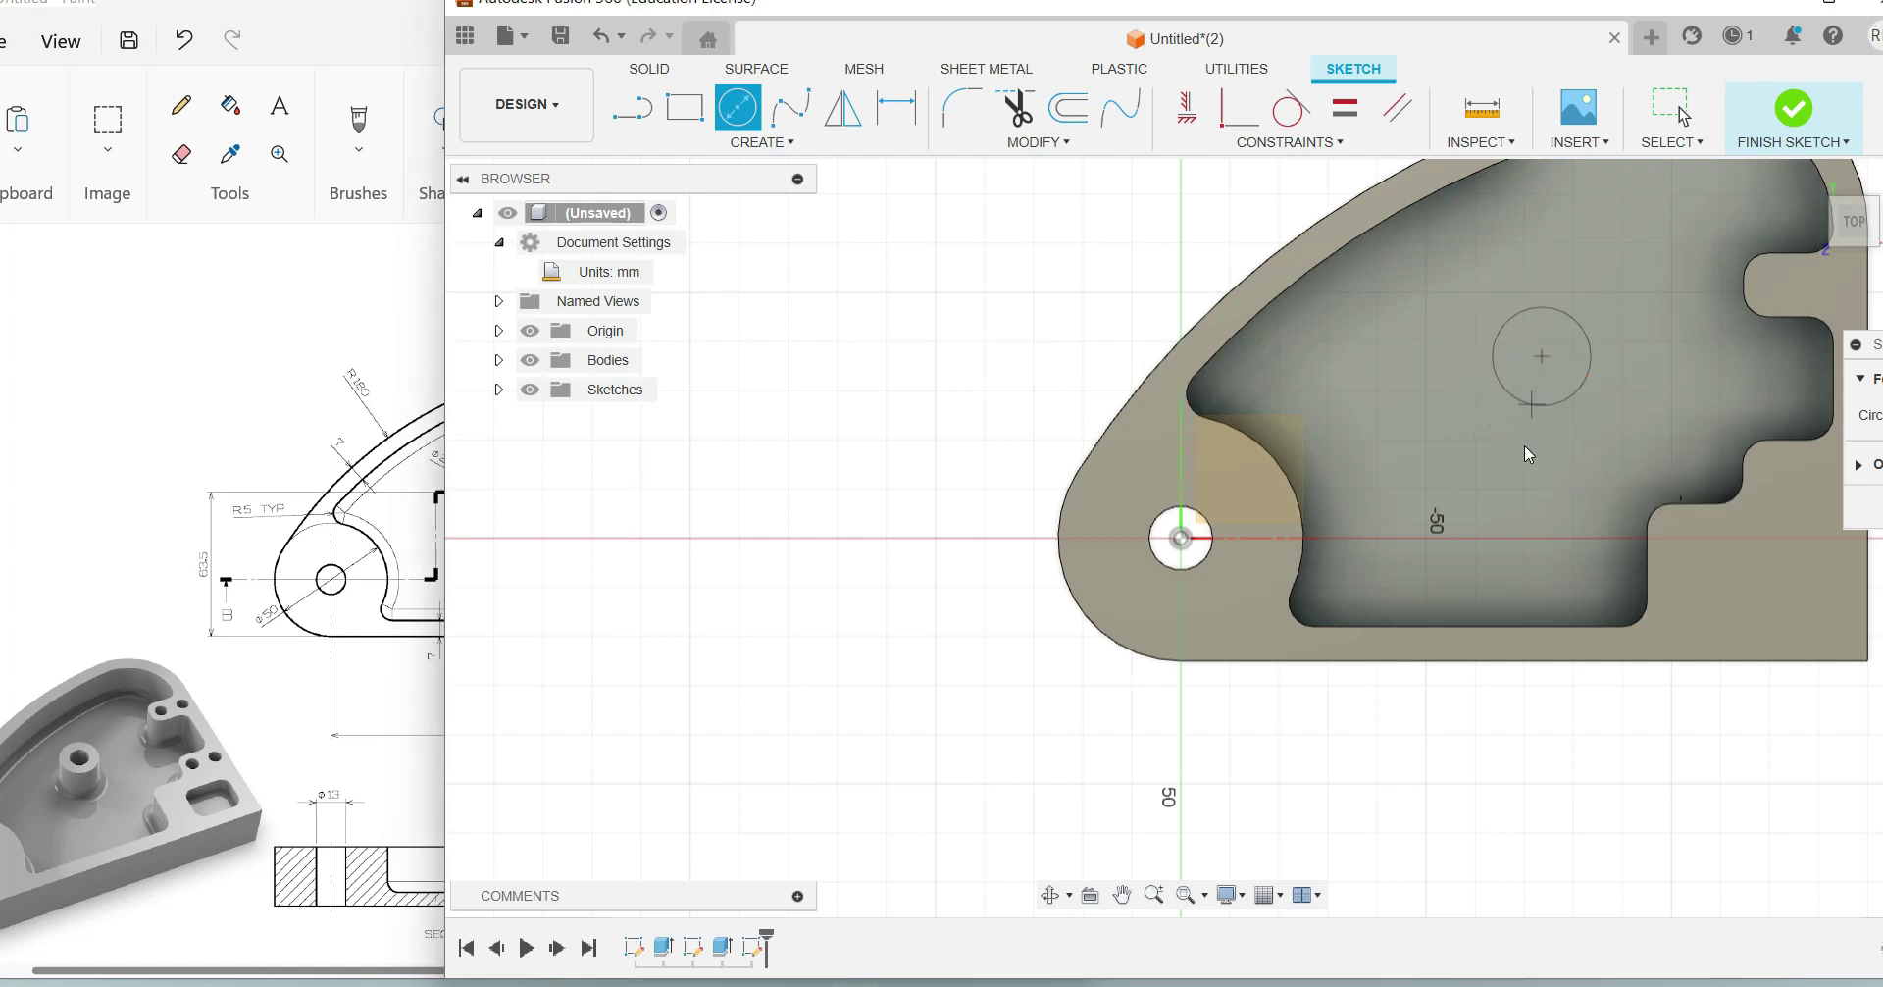
Step: Check the reference drawing and dimension the circle's centre horizontally at 25 mm from the pocket's lower right vertical edge
click(1121, 895)
mouse_move(1413, 760)
mouse_down()
mouse_move(1115, 790)
mouse_move(1118, 828)
mouse_move(1123, 790)
mouse_move(1129, 811)
mouse_up()
click(267, 610)
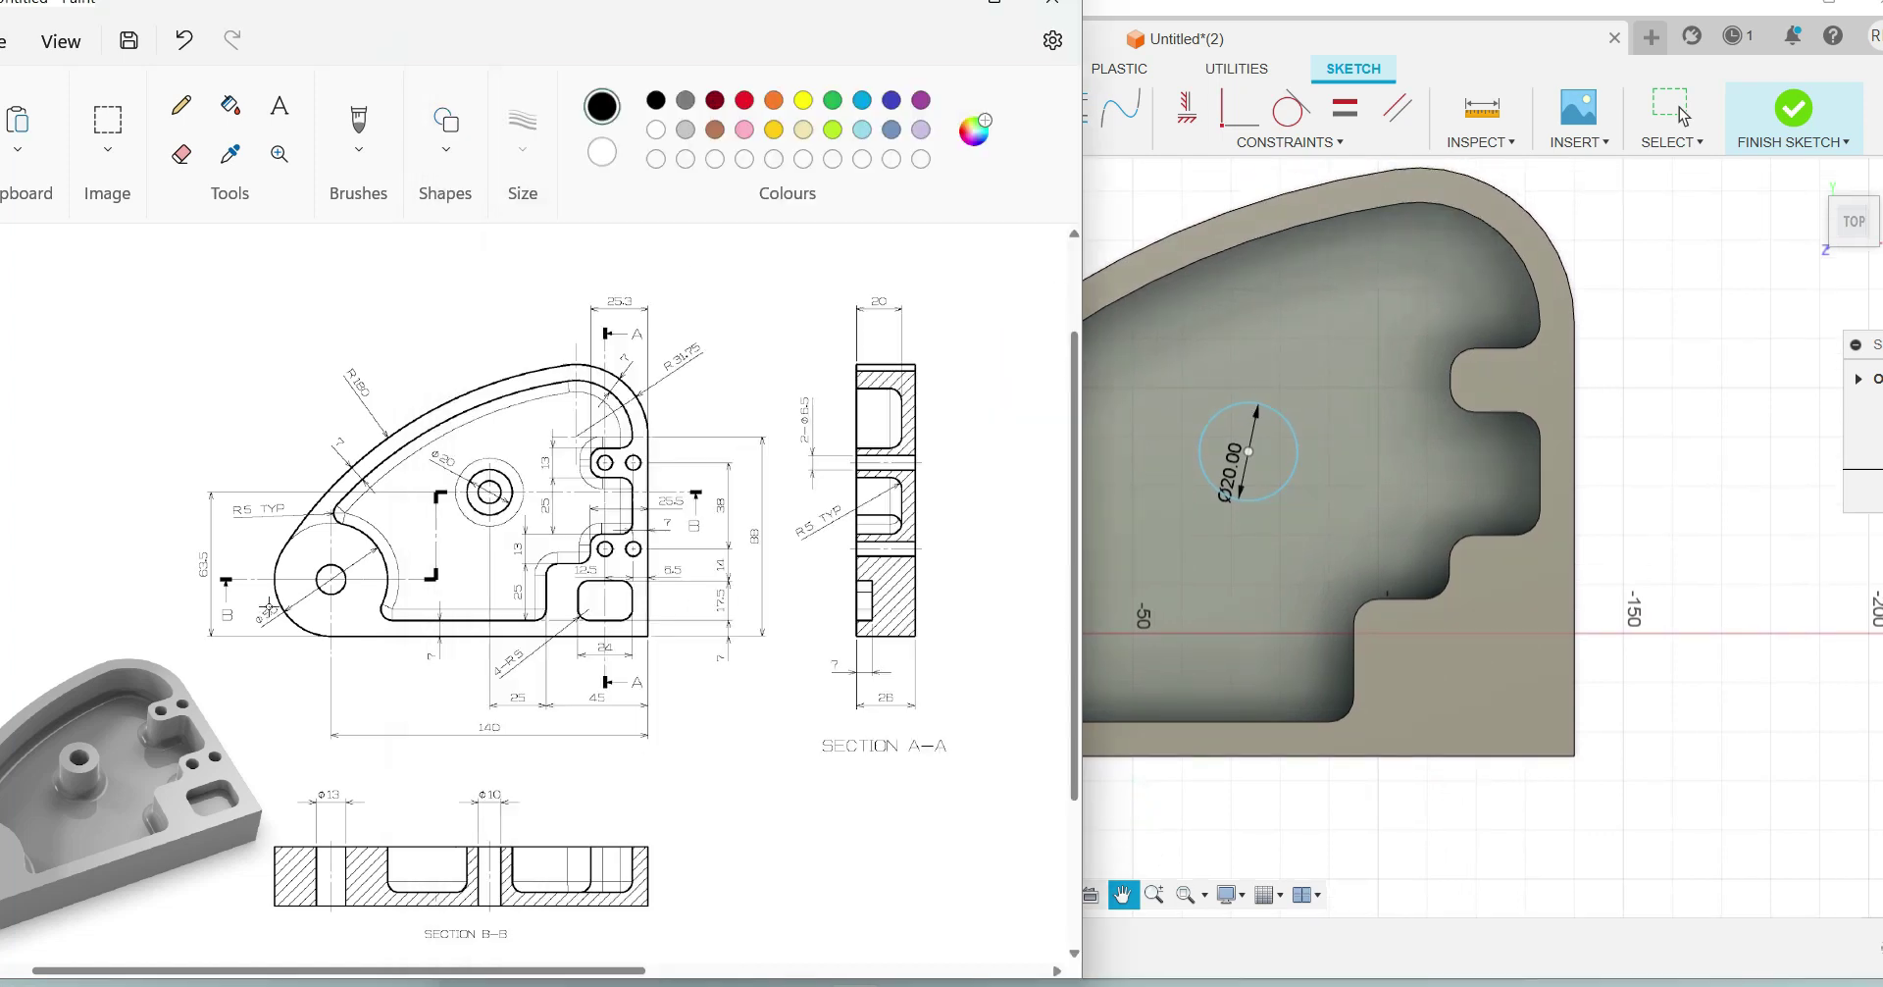
scroll(287, 694, right, 3)
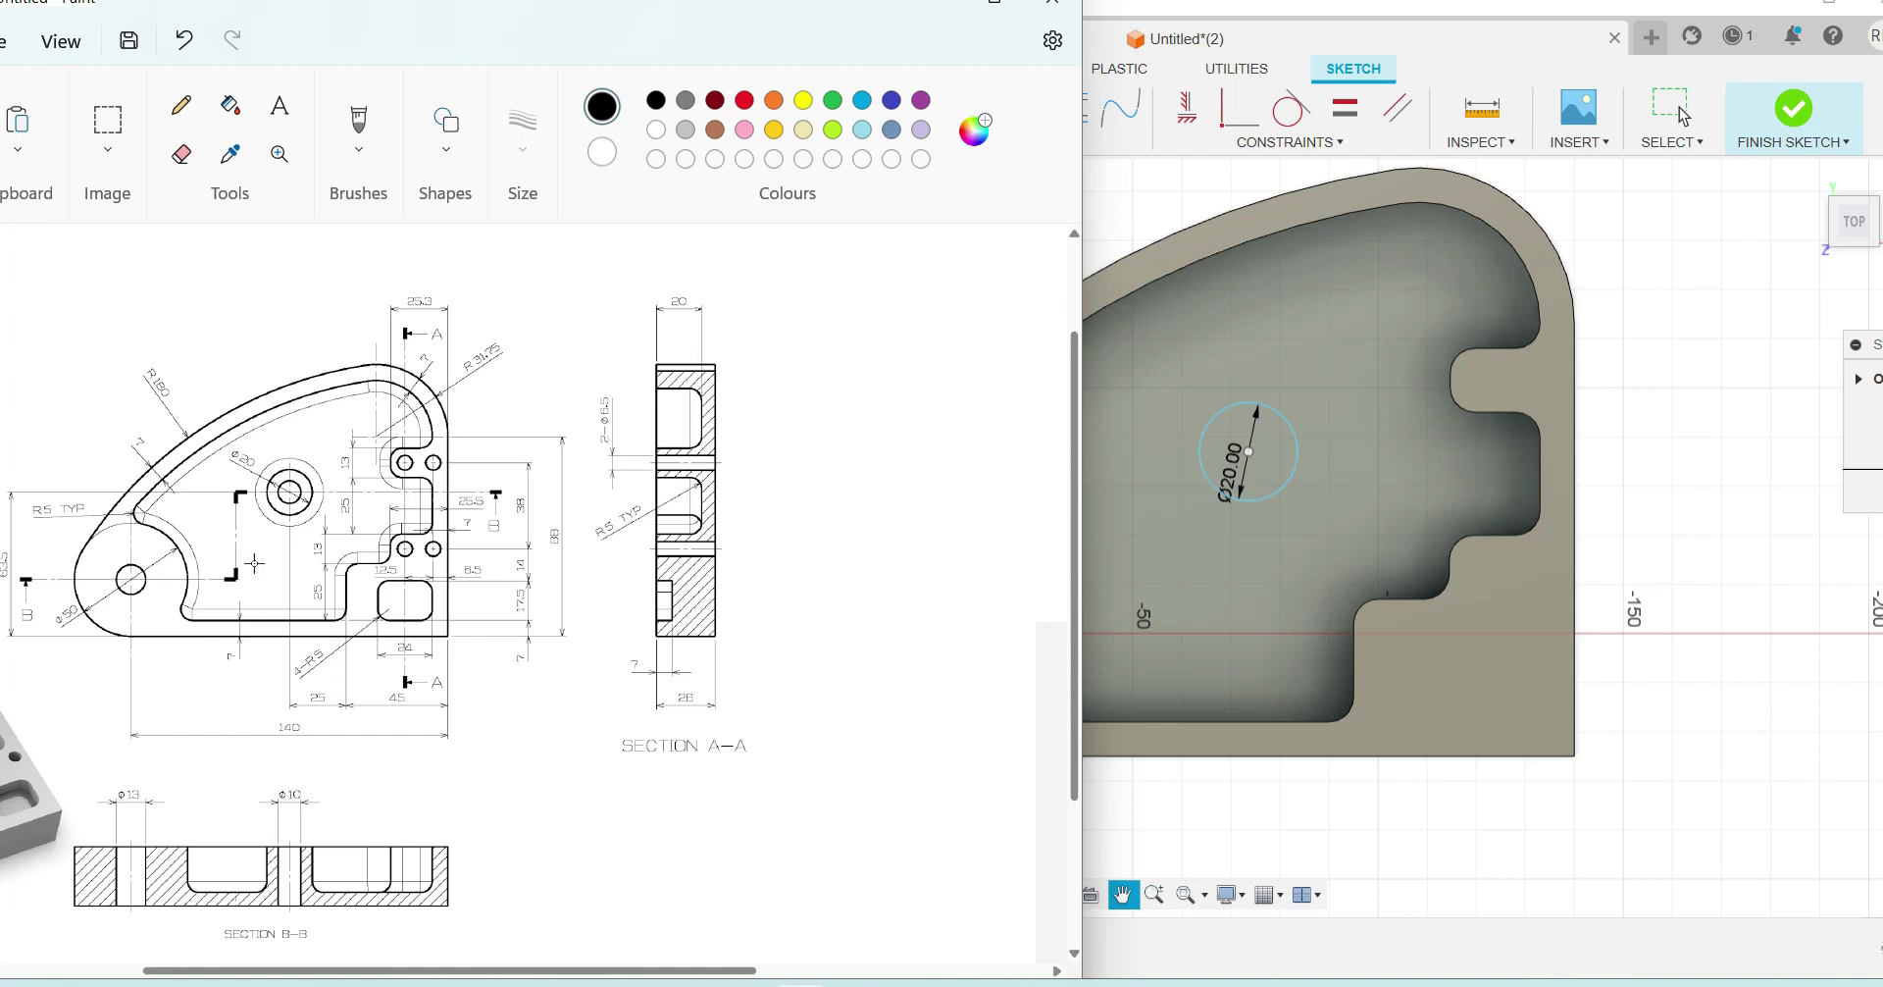
scroll(281, 976, left, 1)
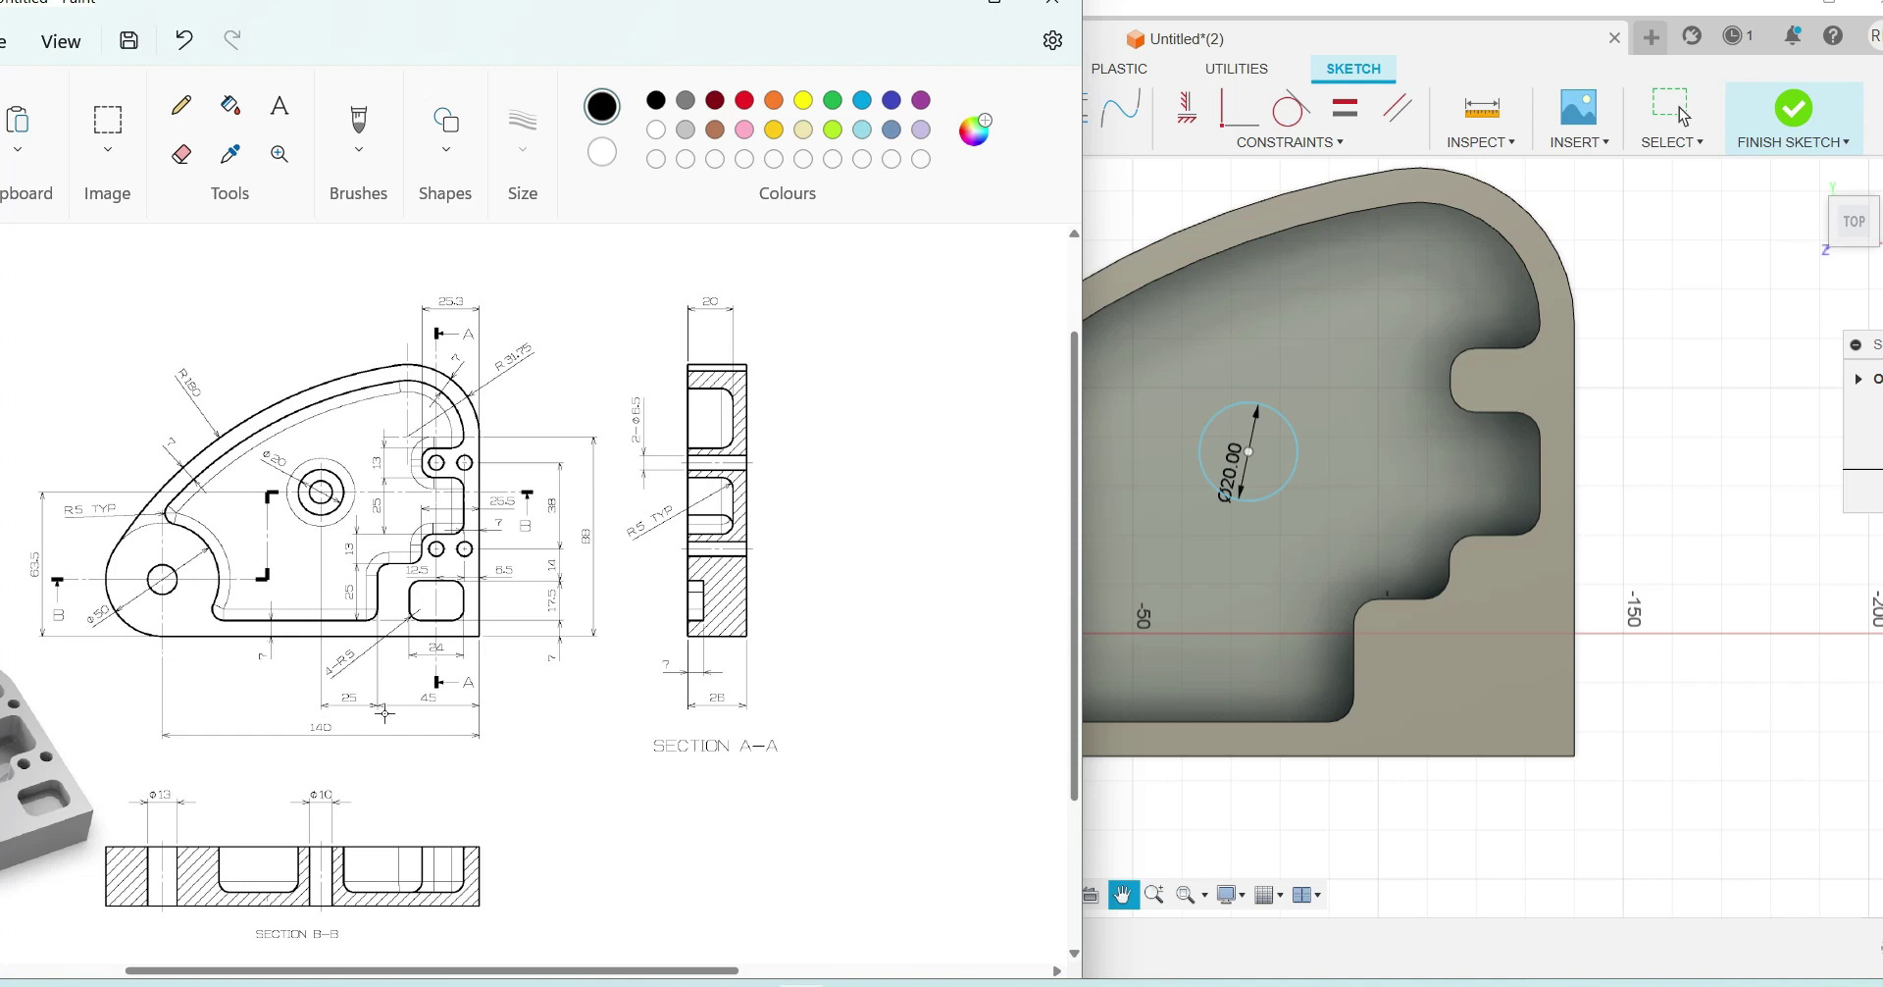
click(1683, 116)
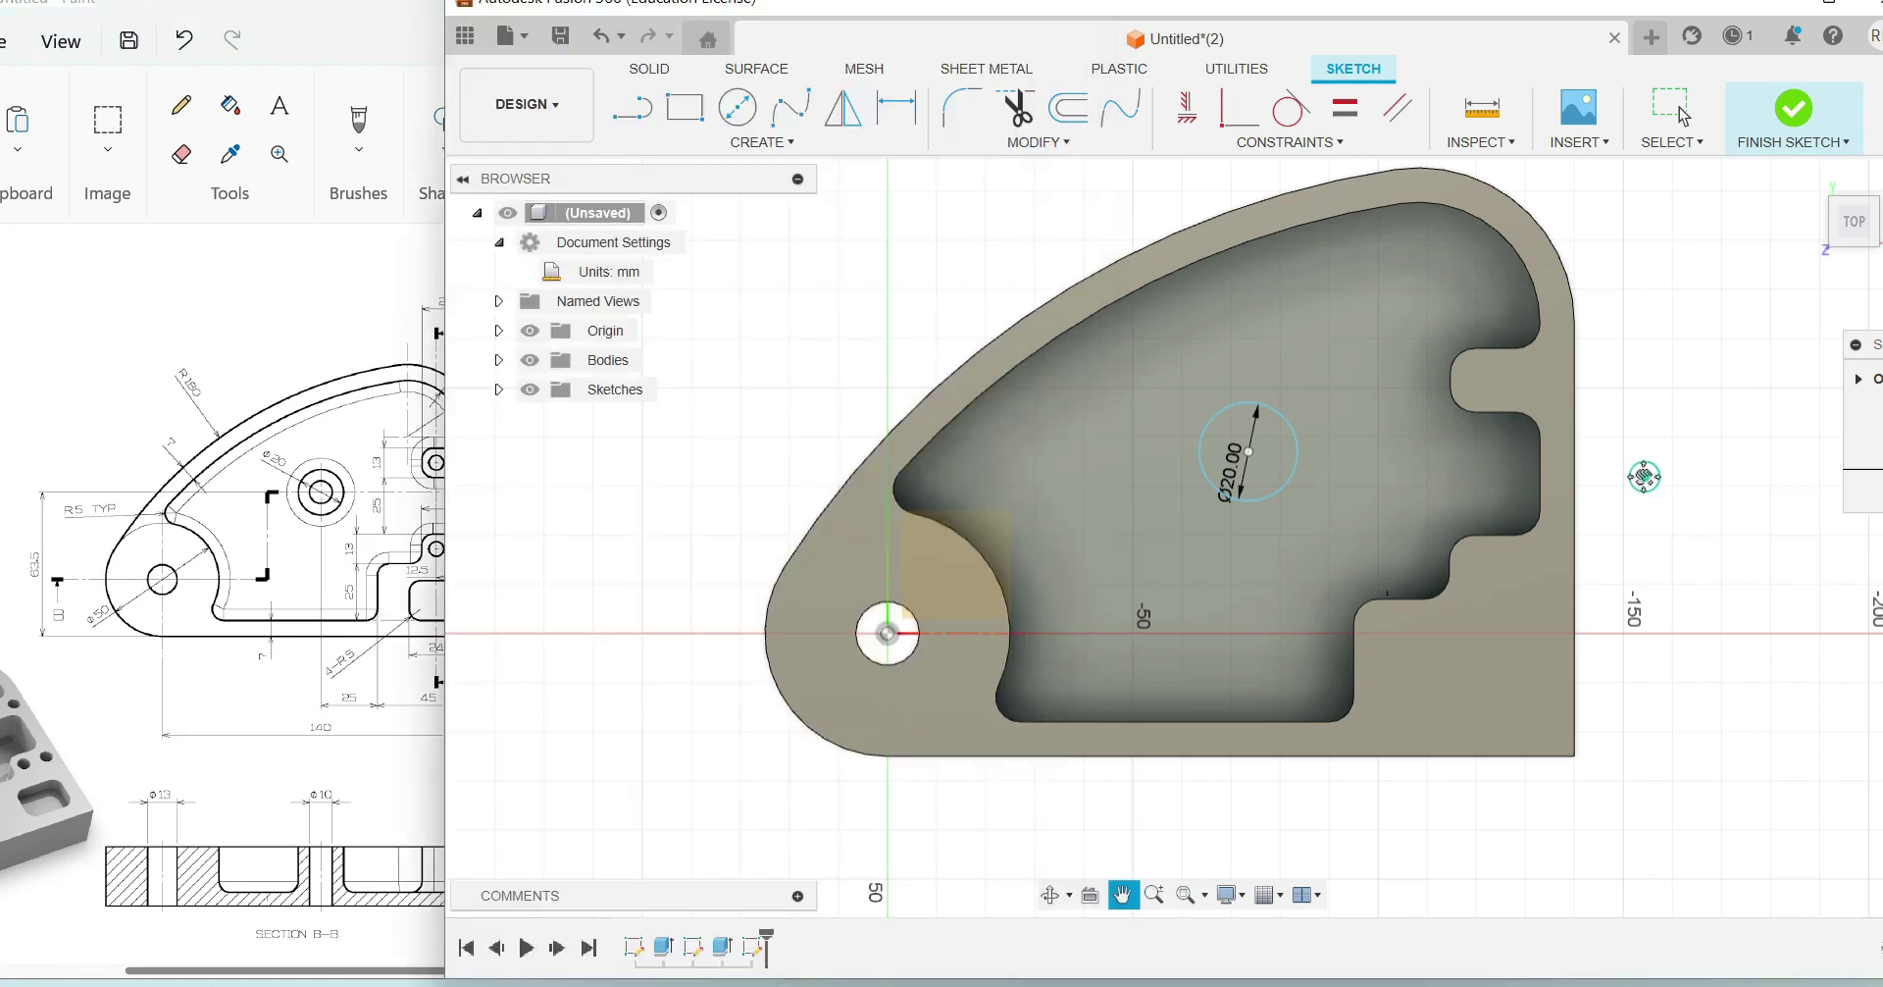
click(896, 108)
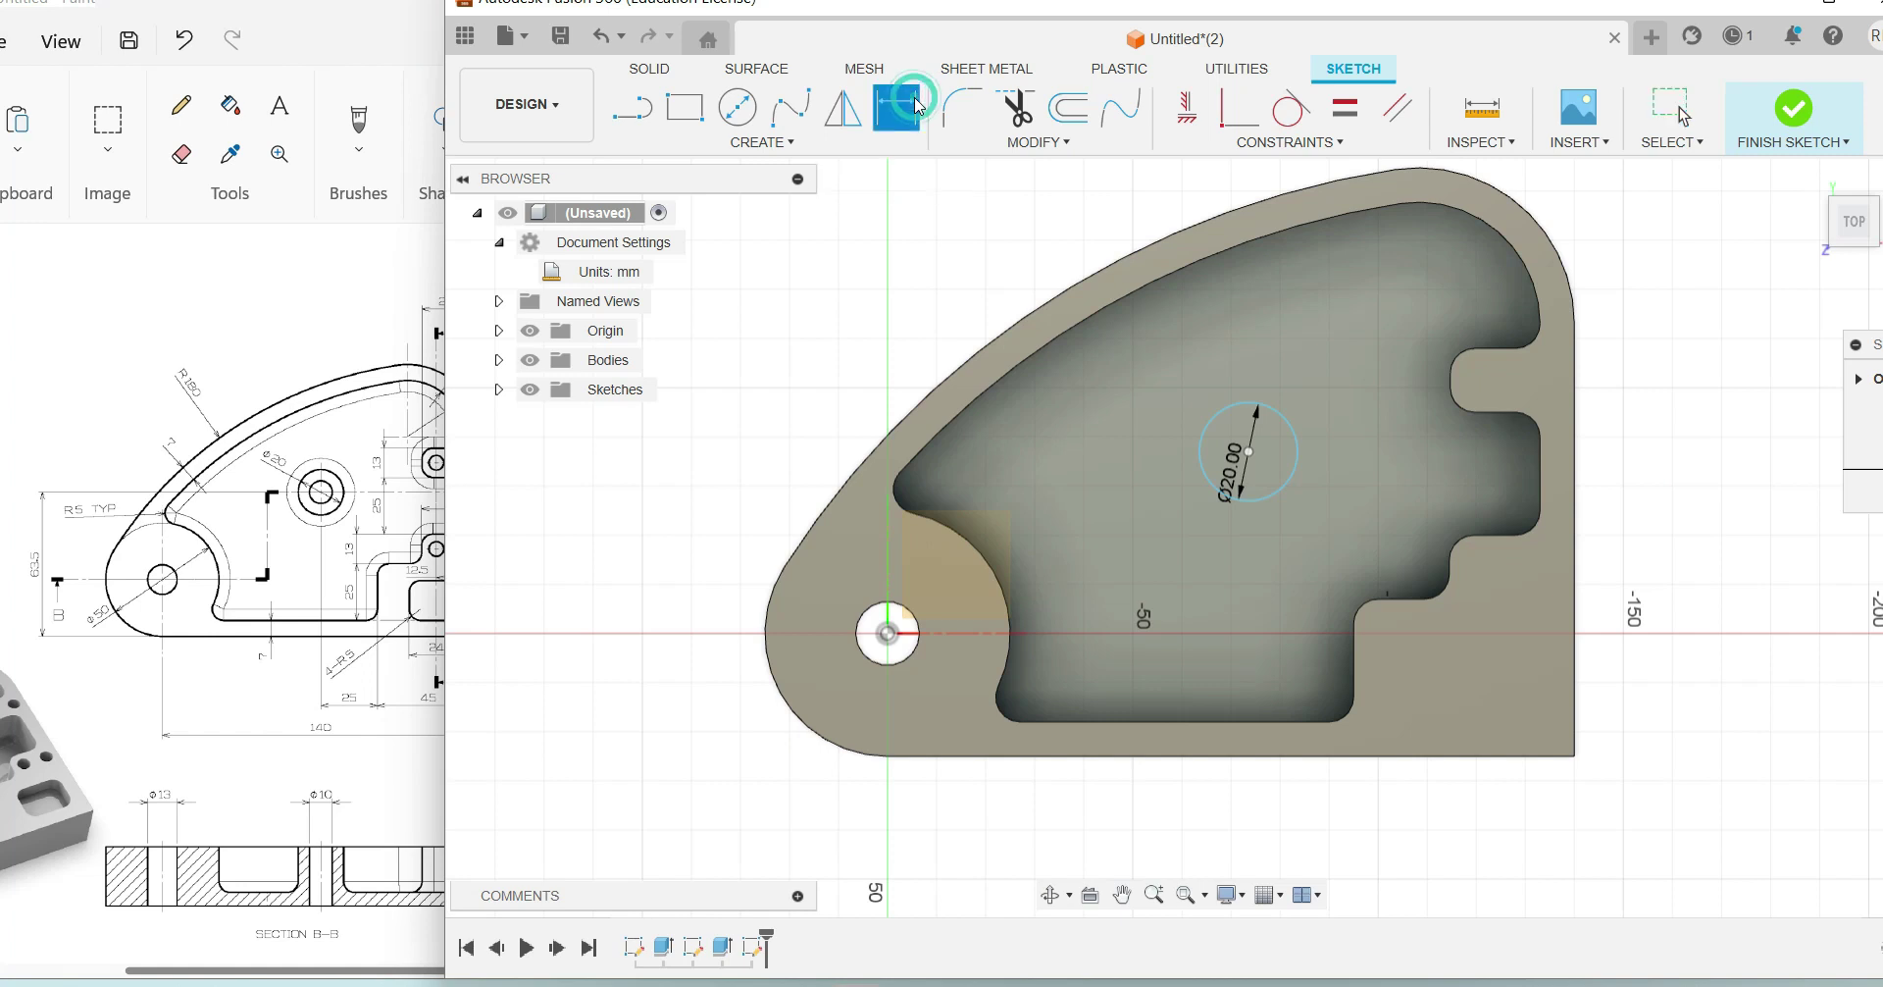
click(1257, 453)
key(Return)
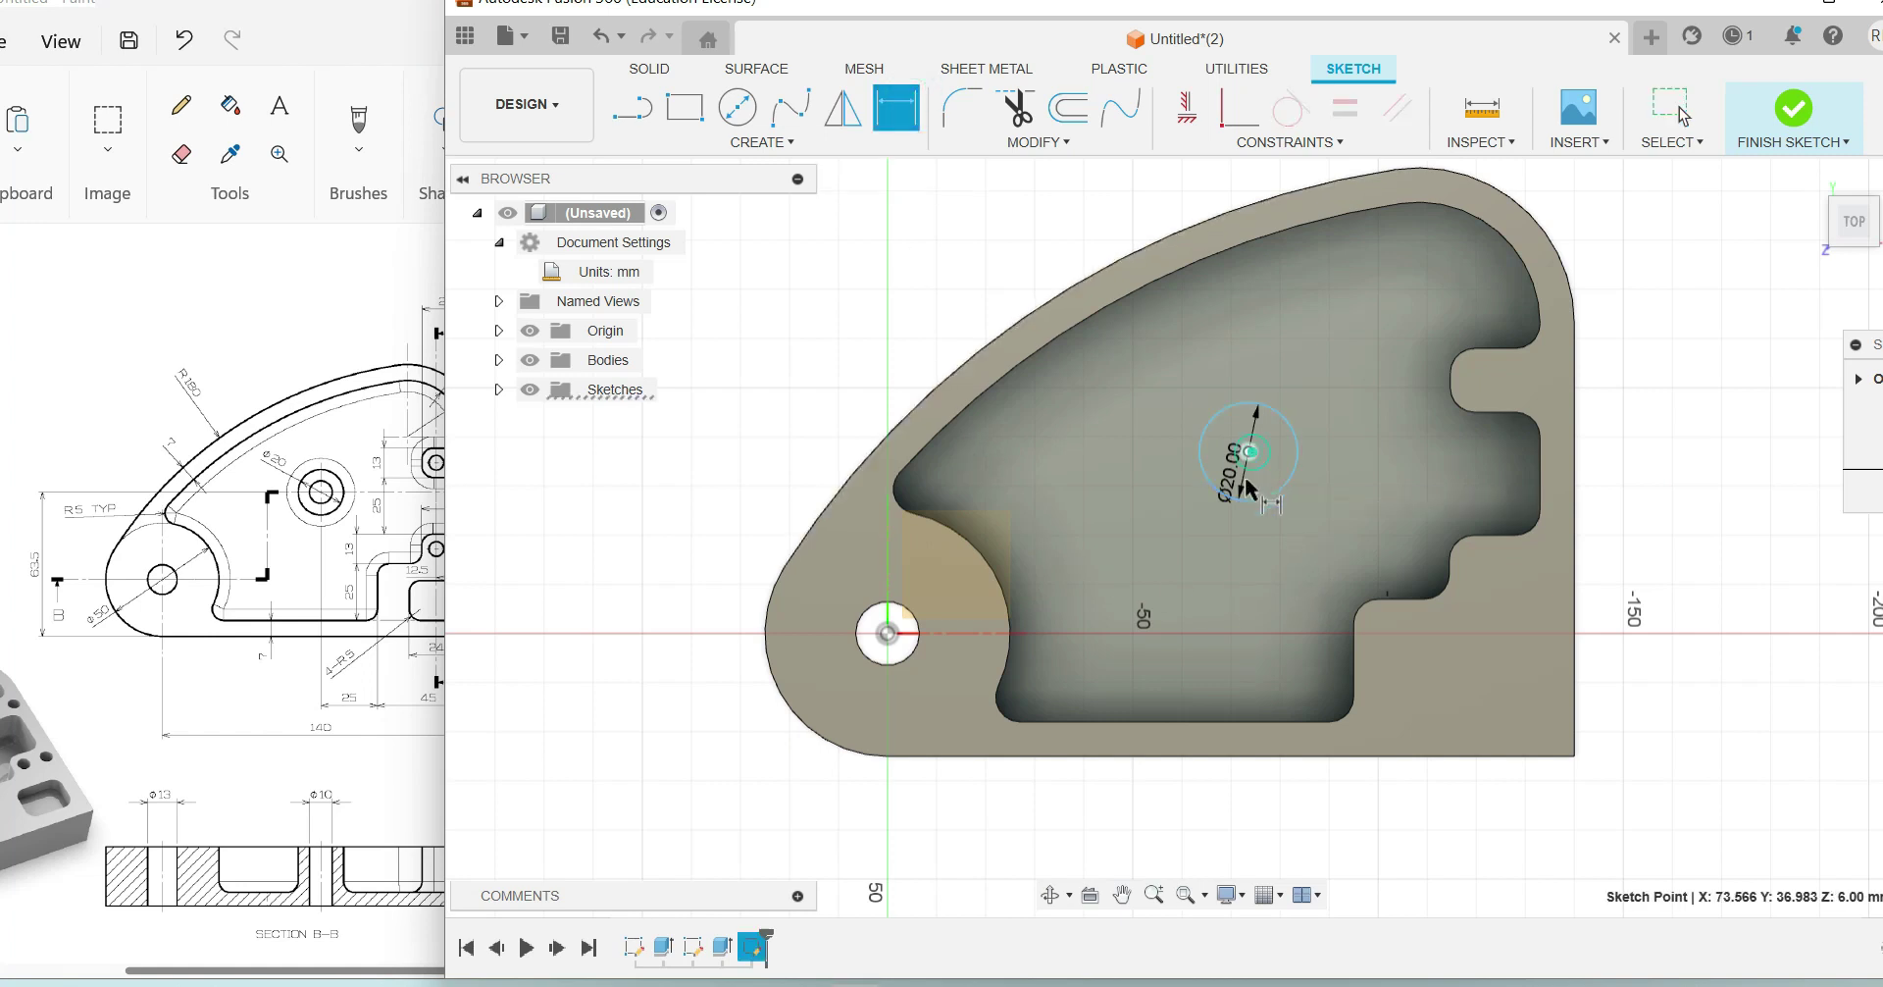
click(1354, 664)
click(1283, 829)
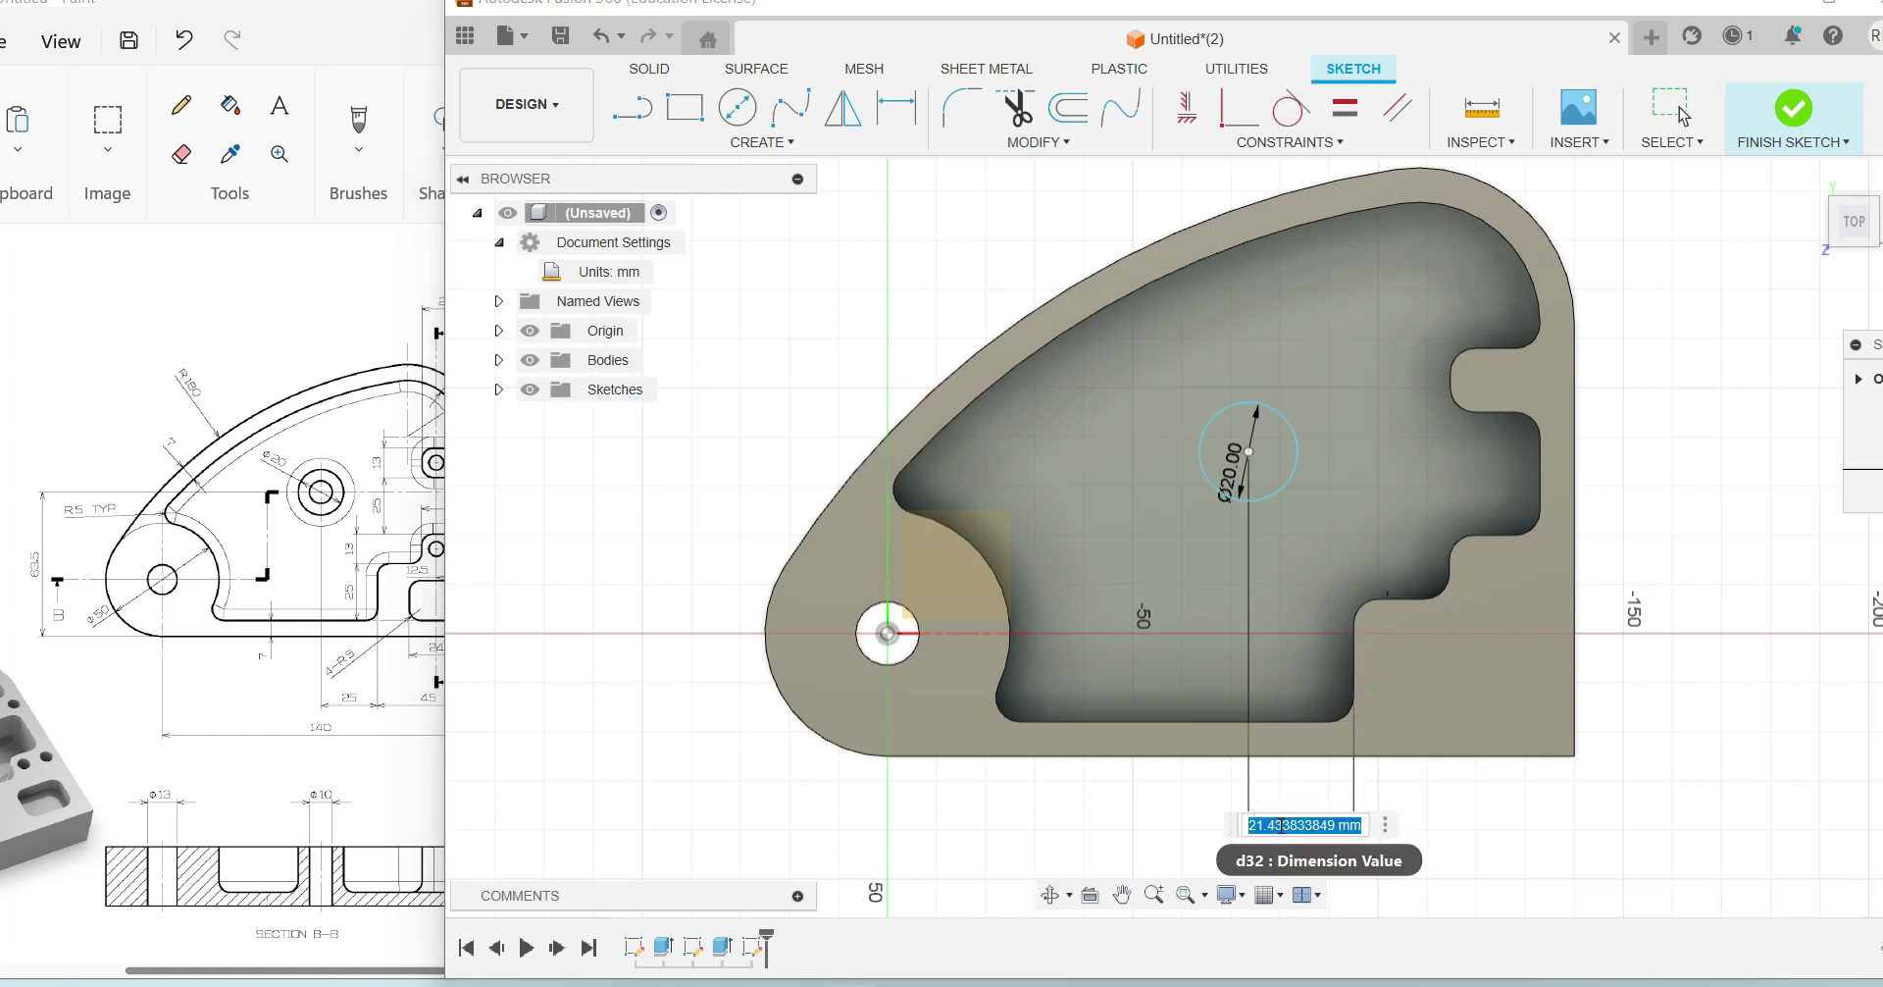
text(25)
key(Return)
Step: Dimension the circle's centre vertically at 63.5 mm from the body's straight lower edge
click(1231, 451)
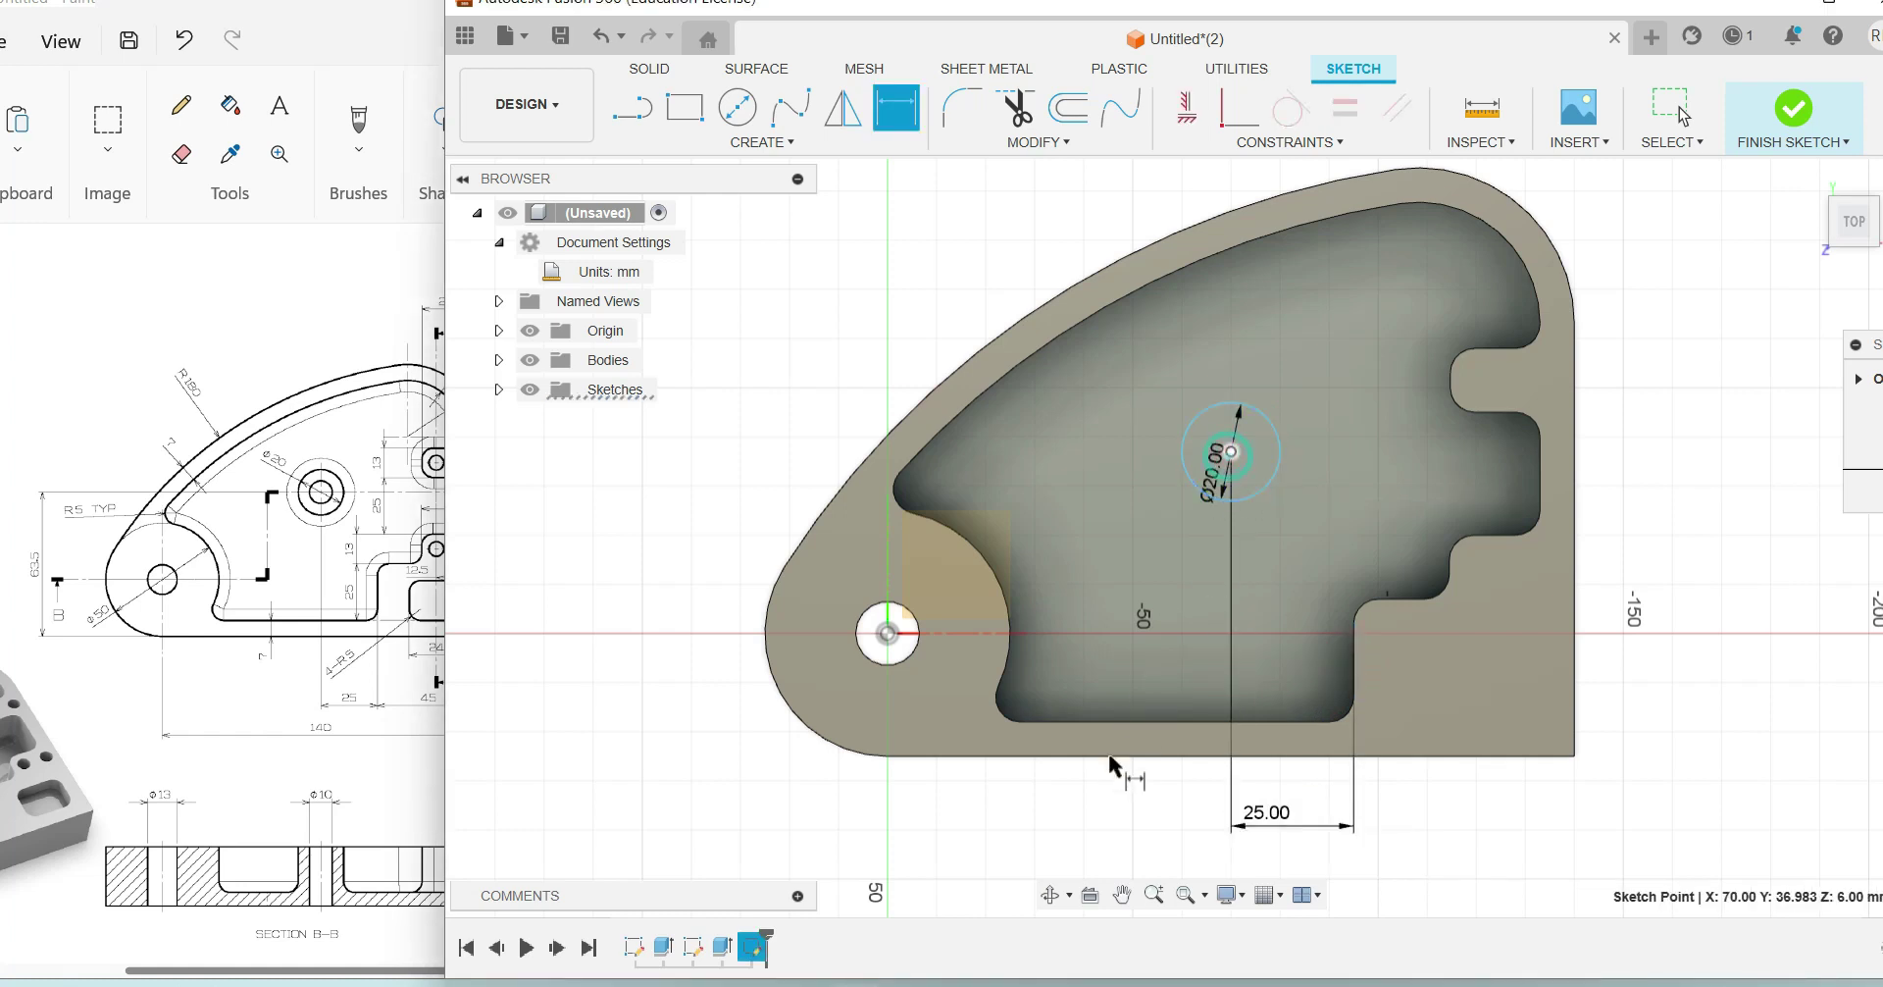
click(1114, 756)
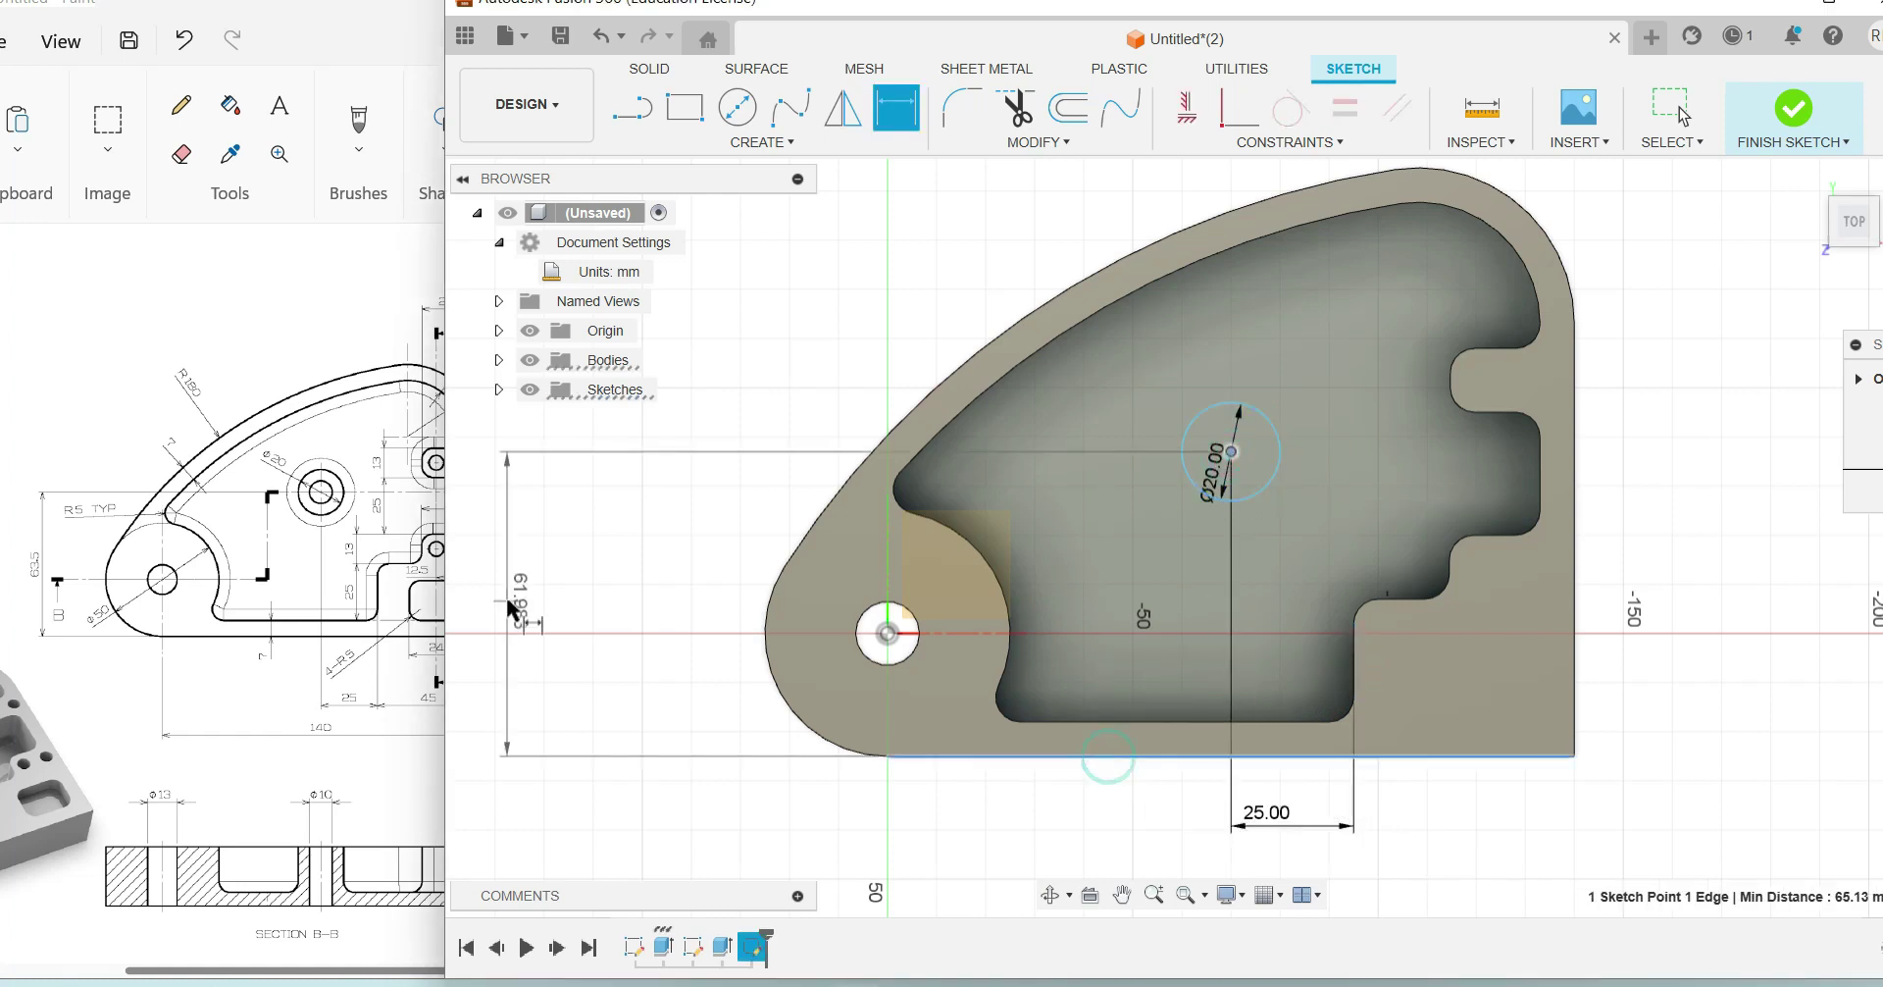
click(578, 604)
text(63)
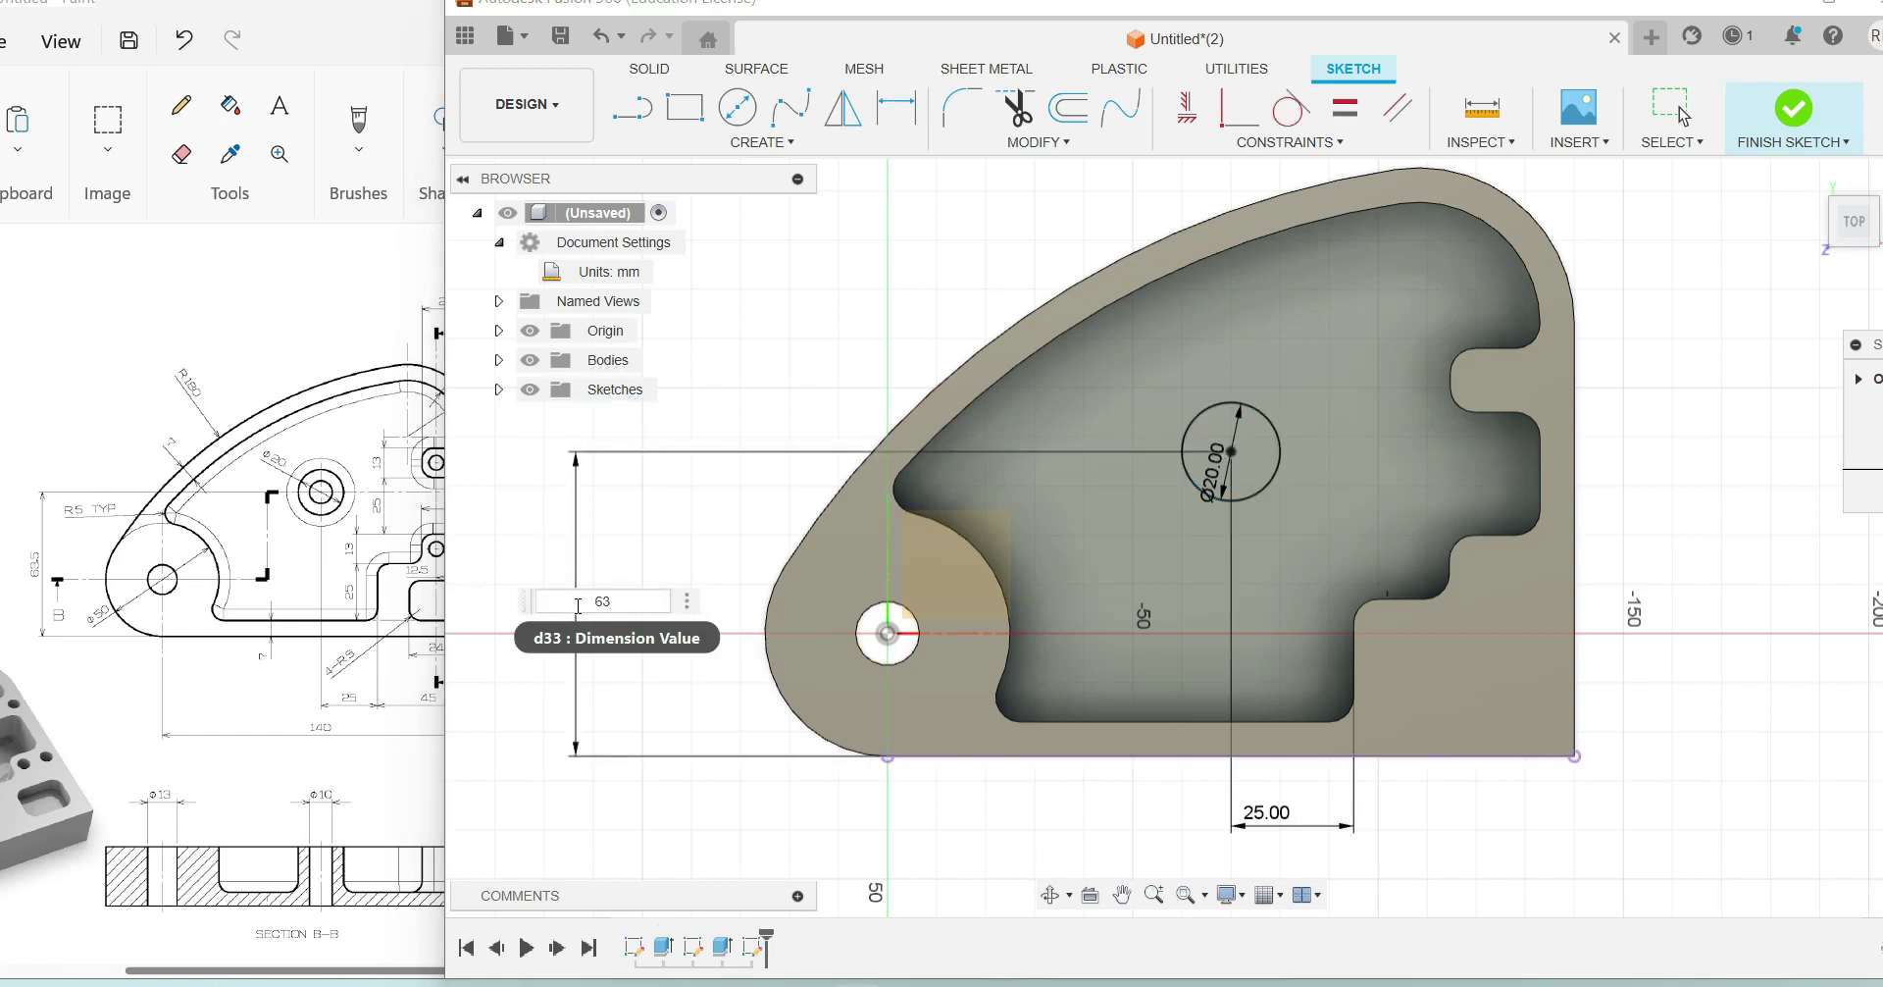
text(.5)
key(Return)
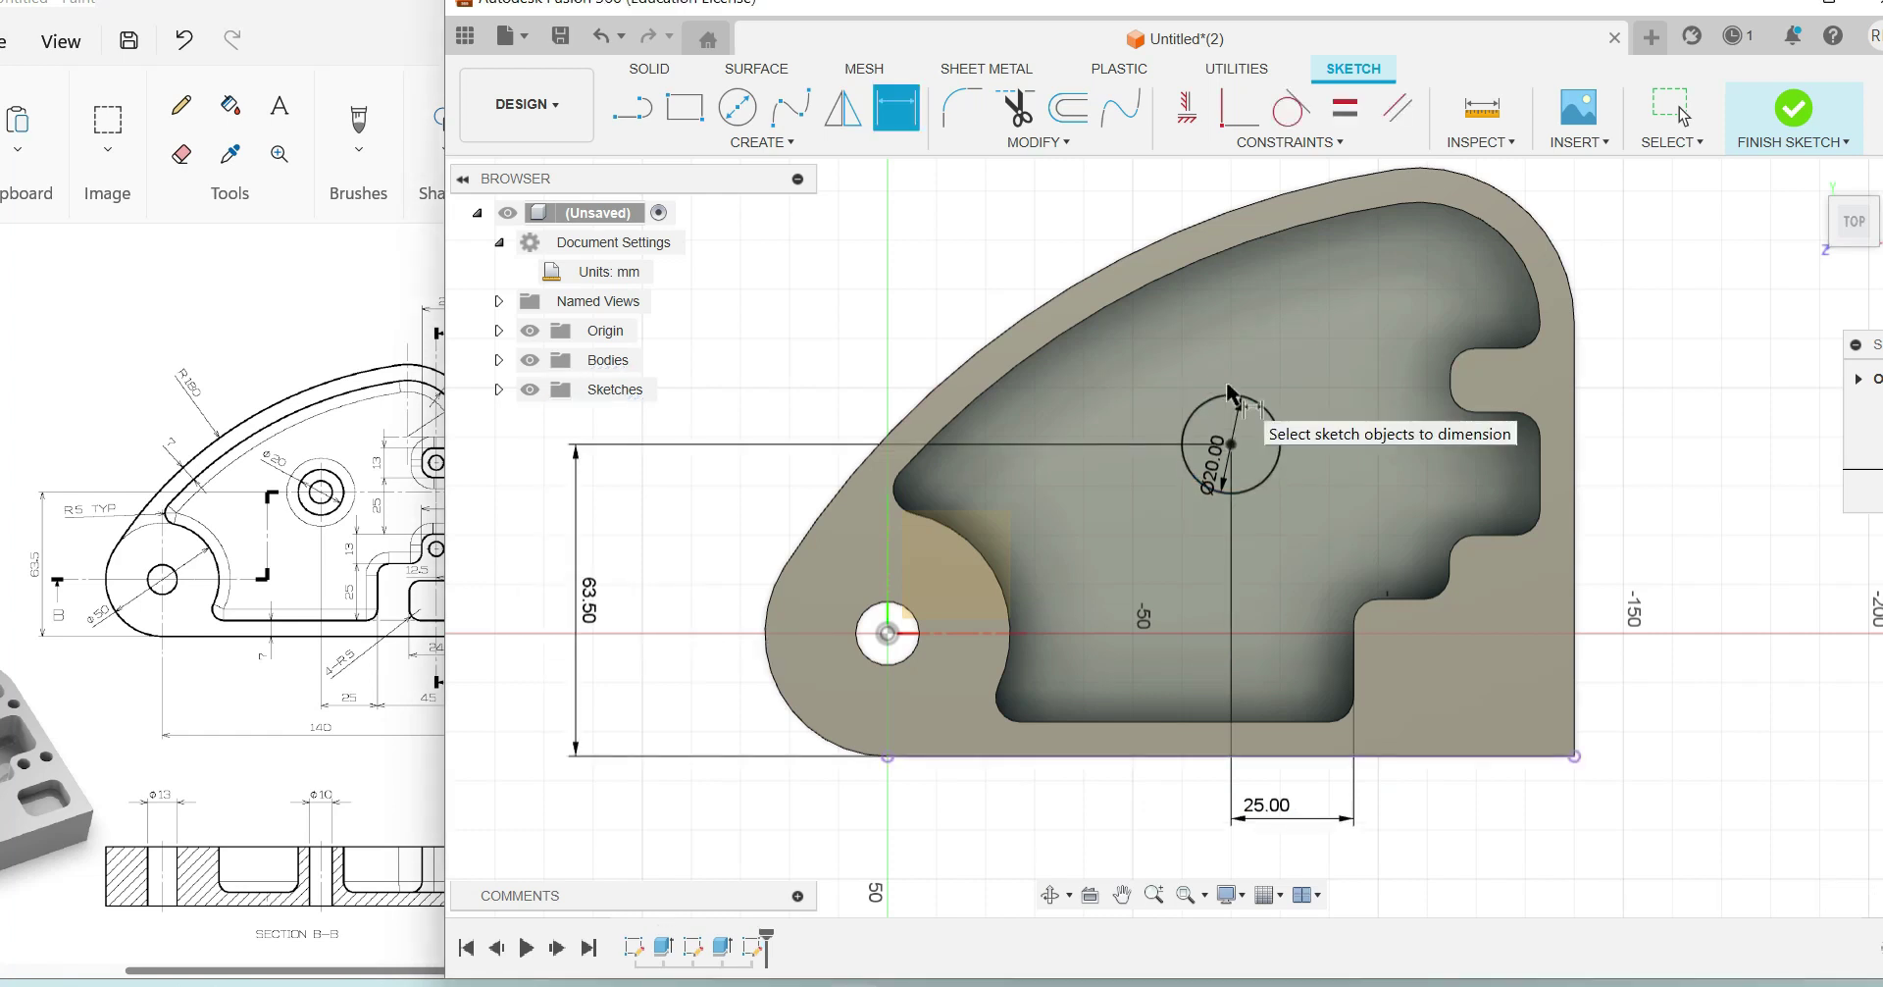
Step: Draw a 10 mm diameter circle concentric with the 20 mm circle on the pocket floor
click(748, 106)
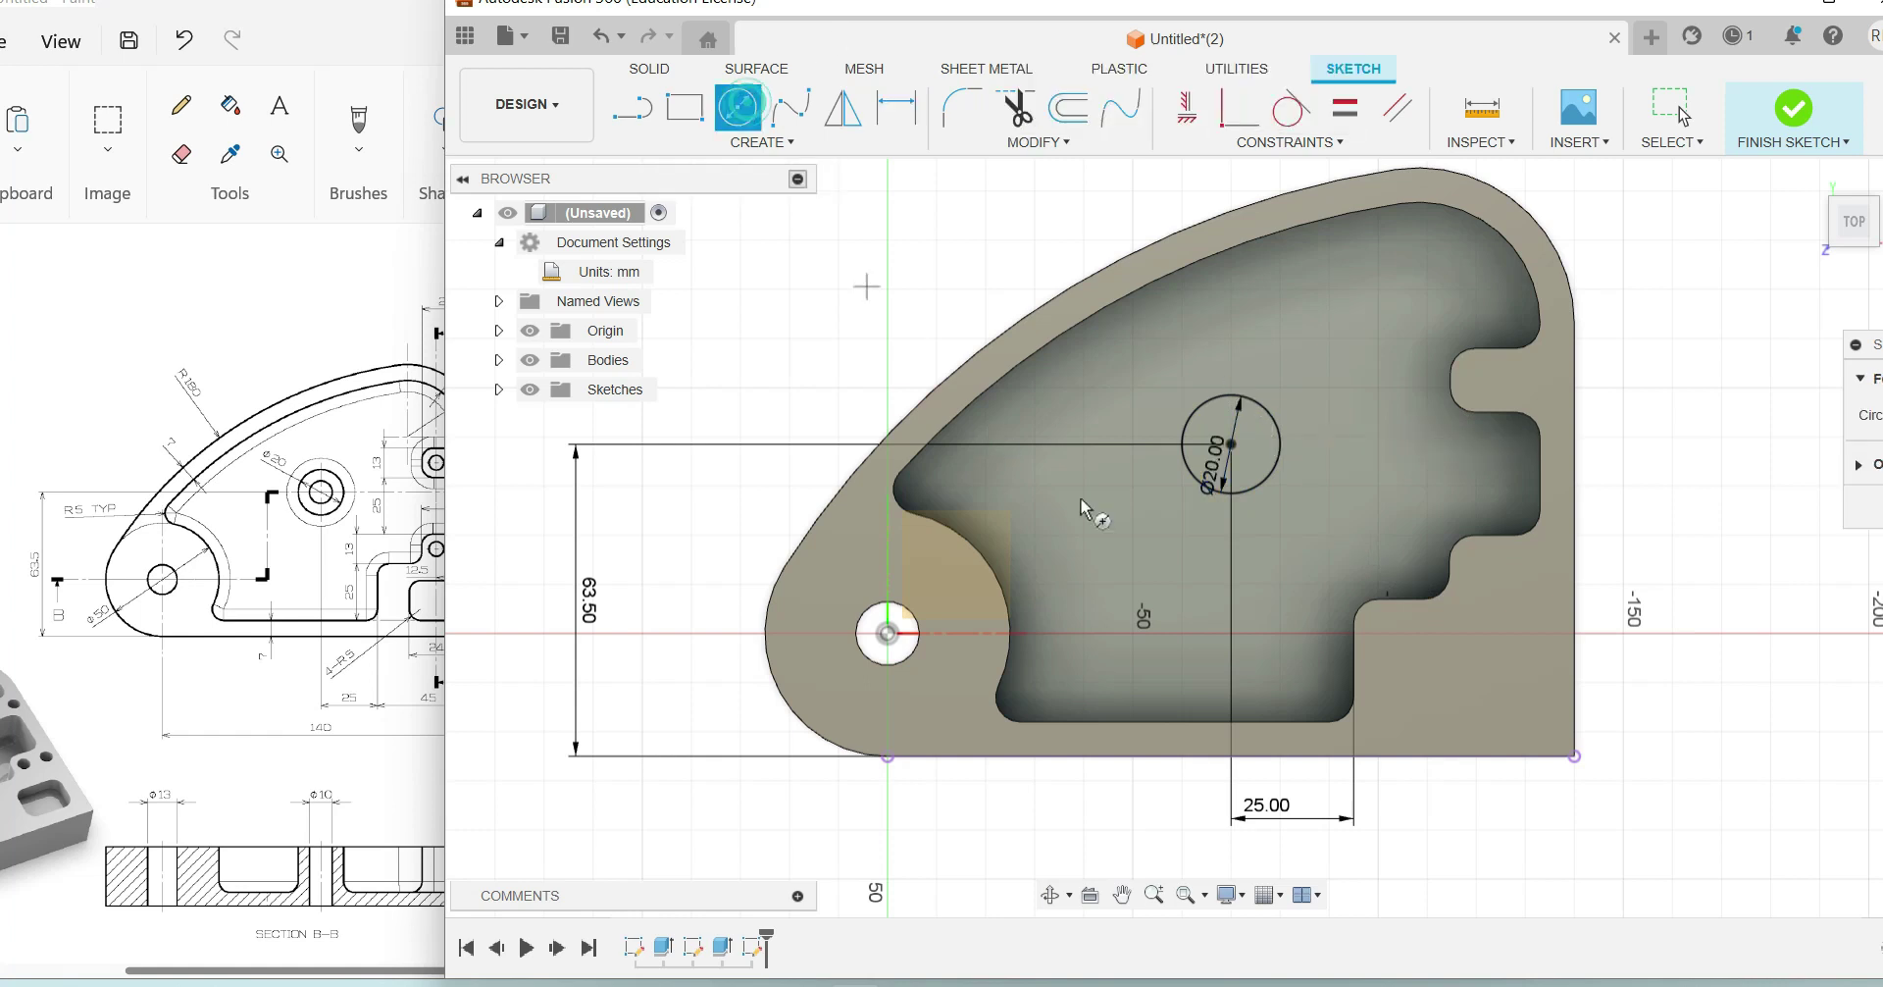
click(1232, 444)
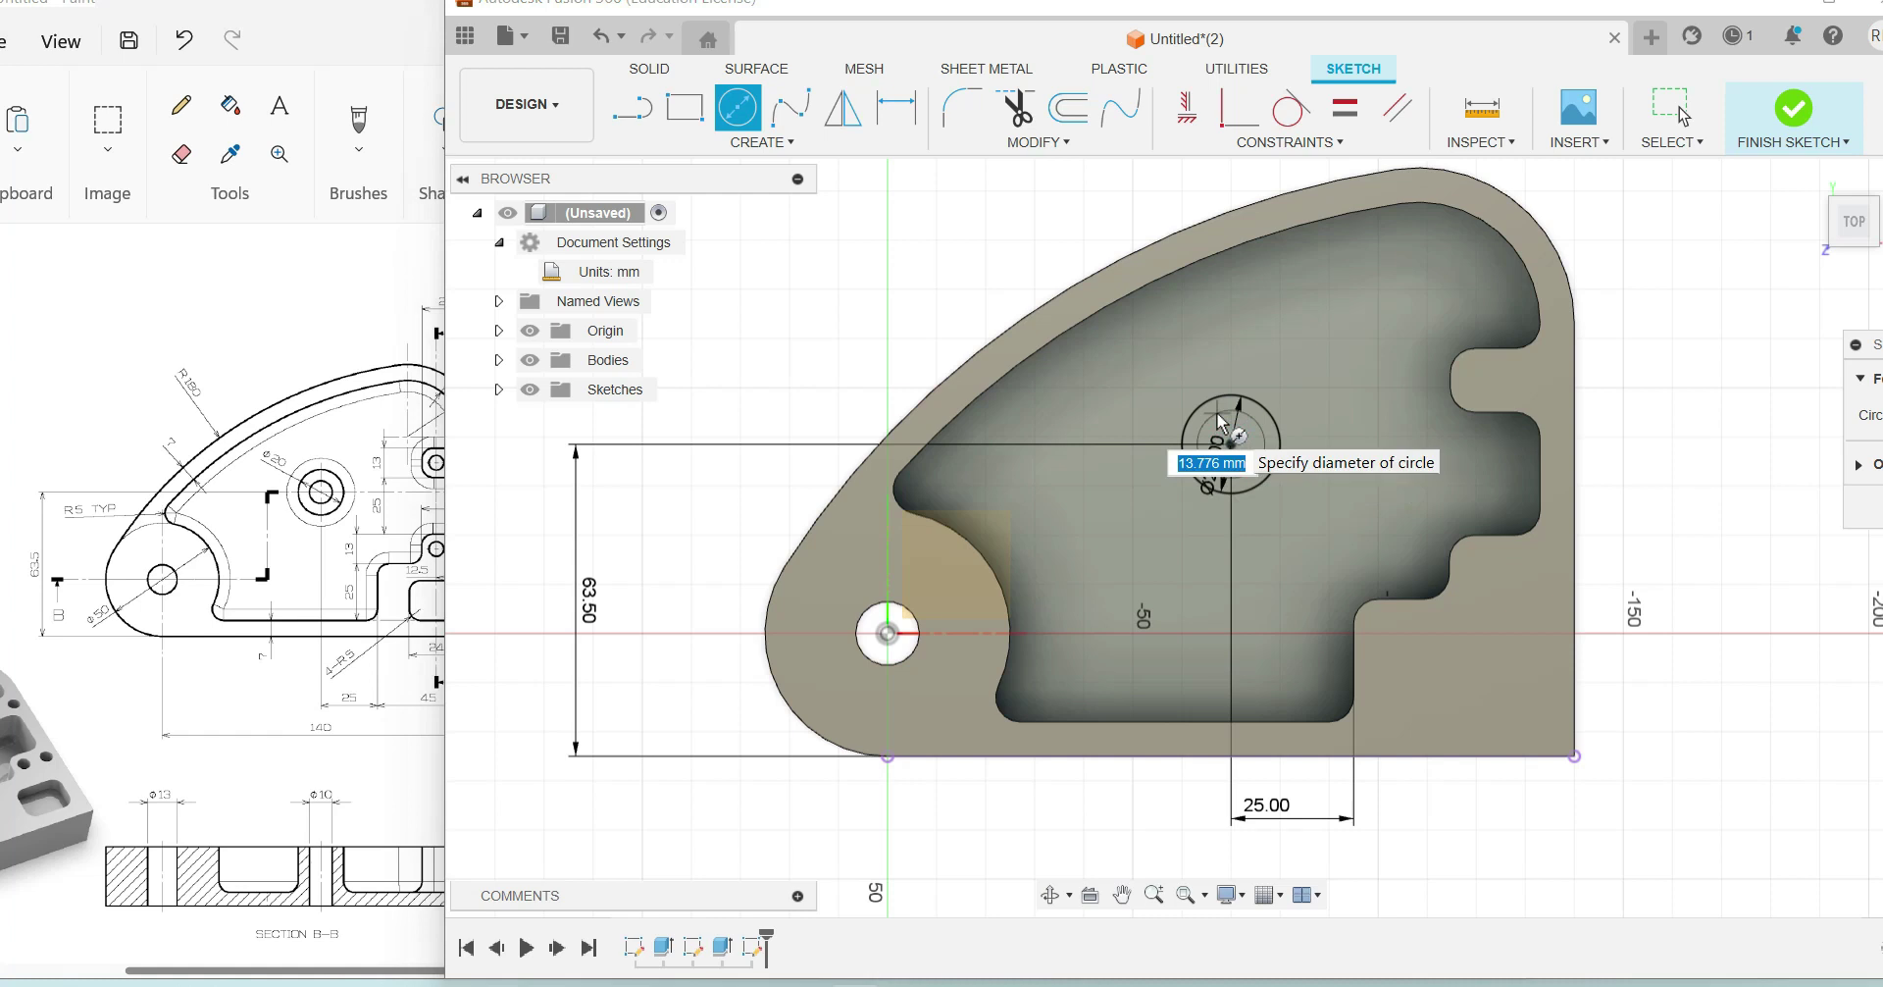
text(10)
key(Return)
key(Escape)
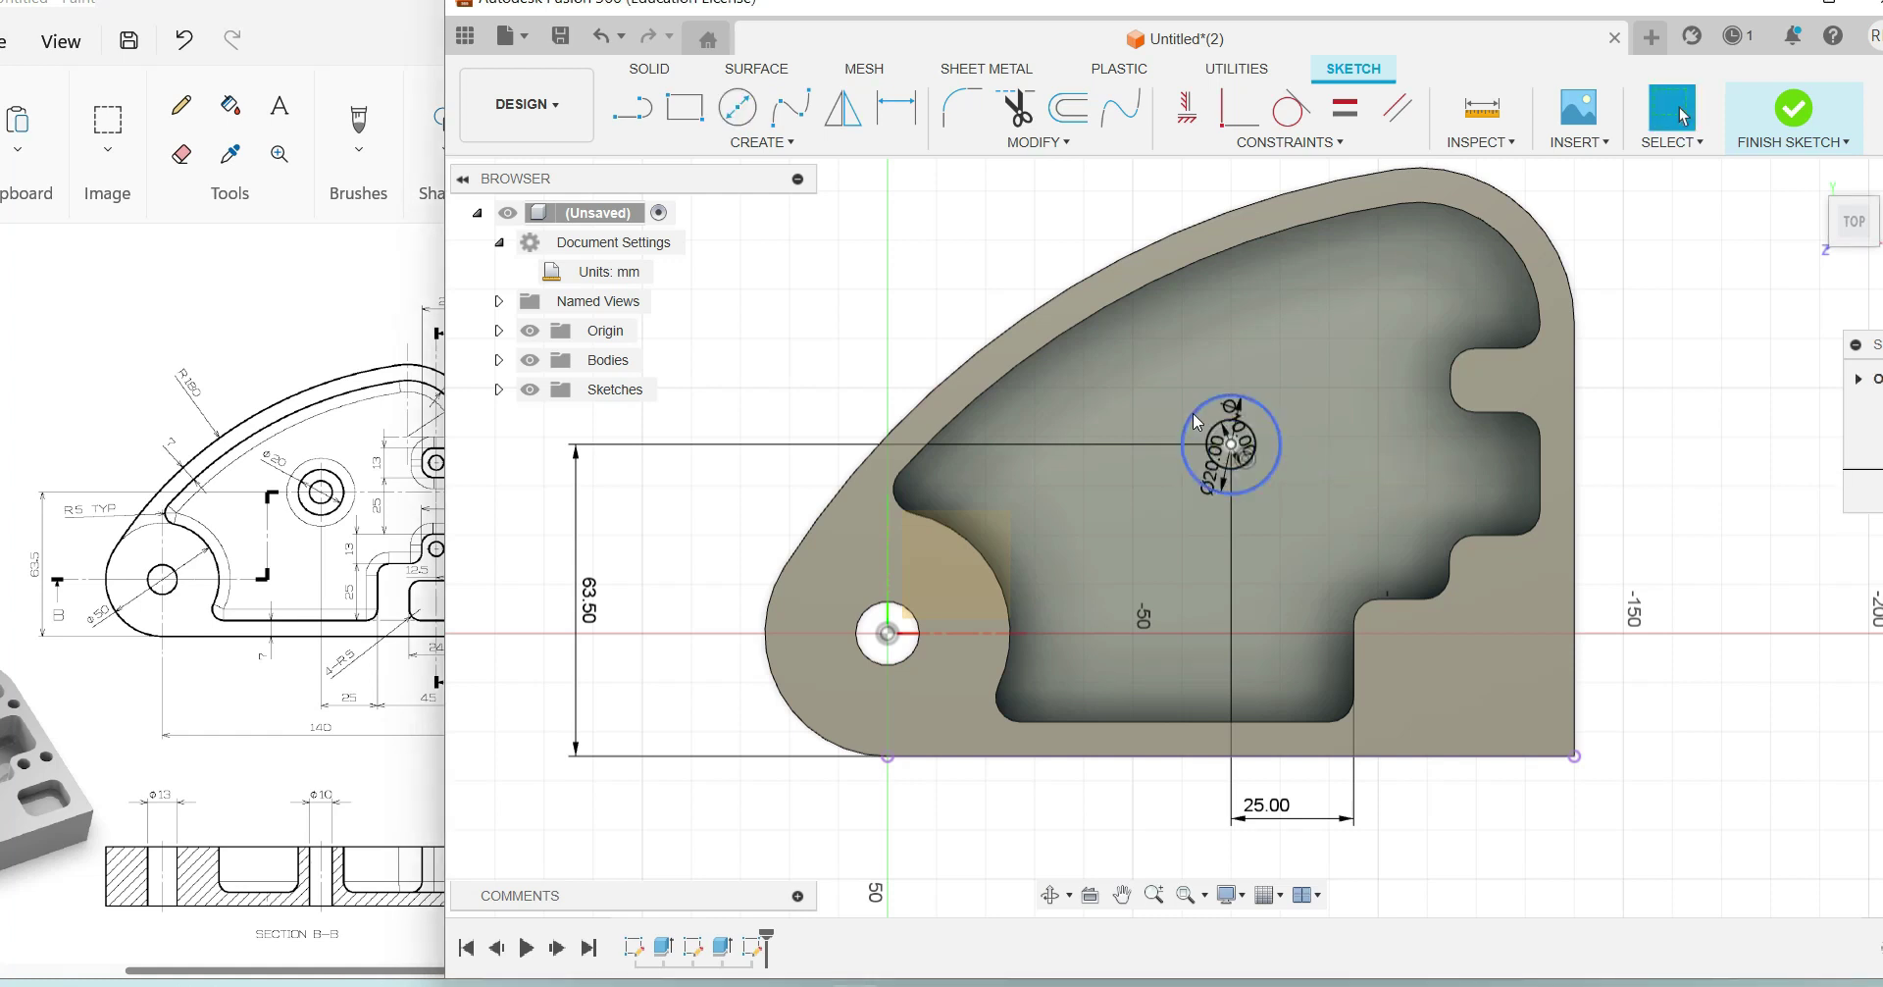
Step: Finish the sketch and extrude the ring between the two circles 20 mm upward, joined to the body
click(1790, 113)
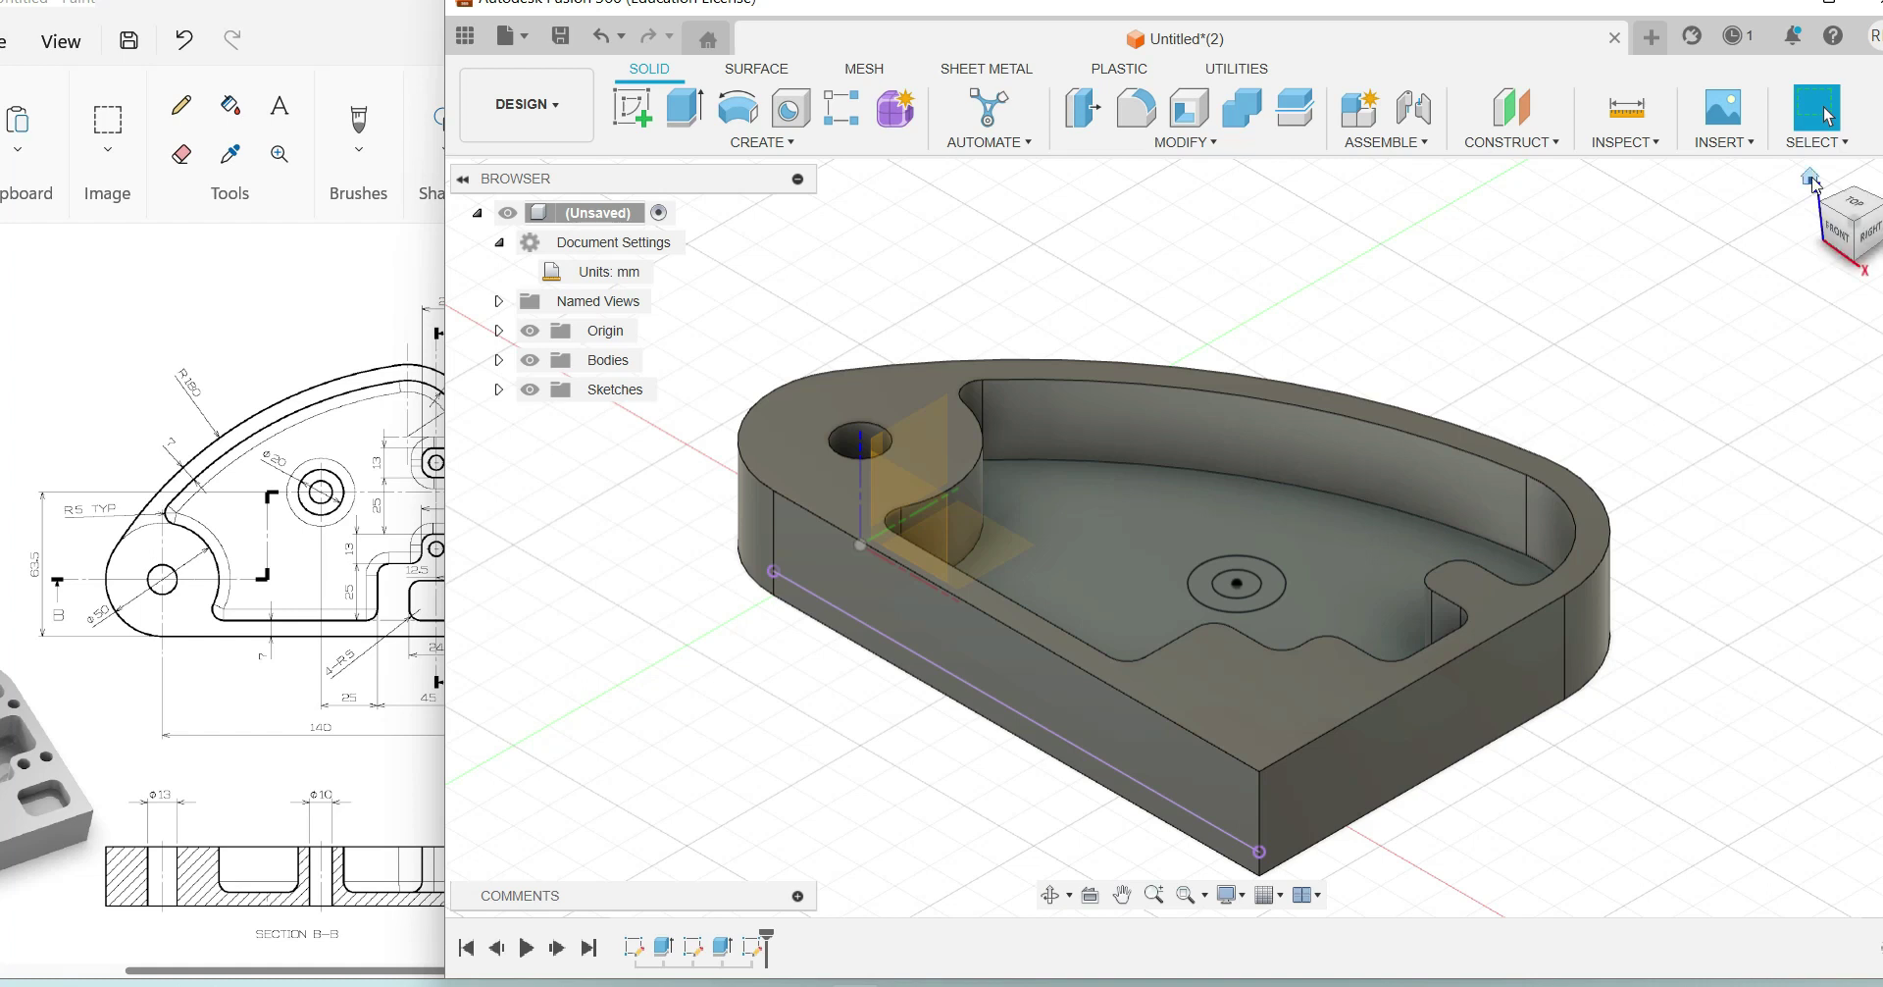
click(687, 110)
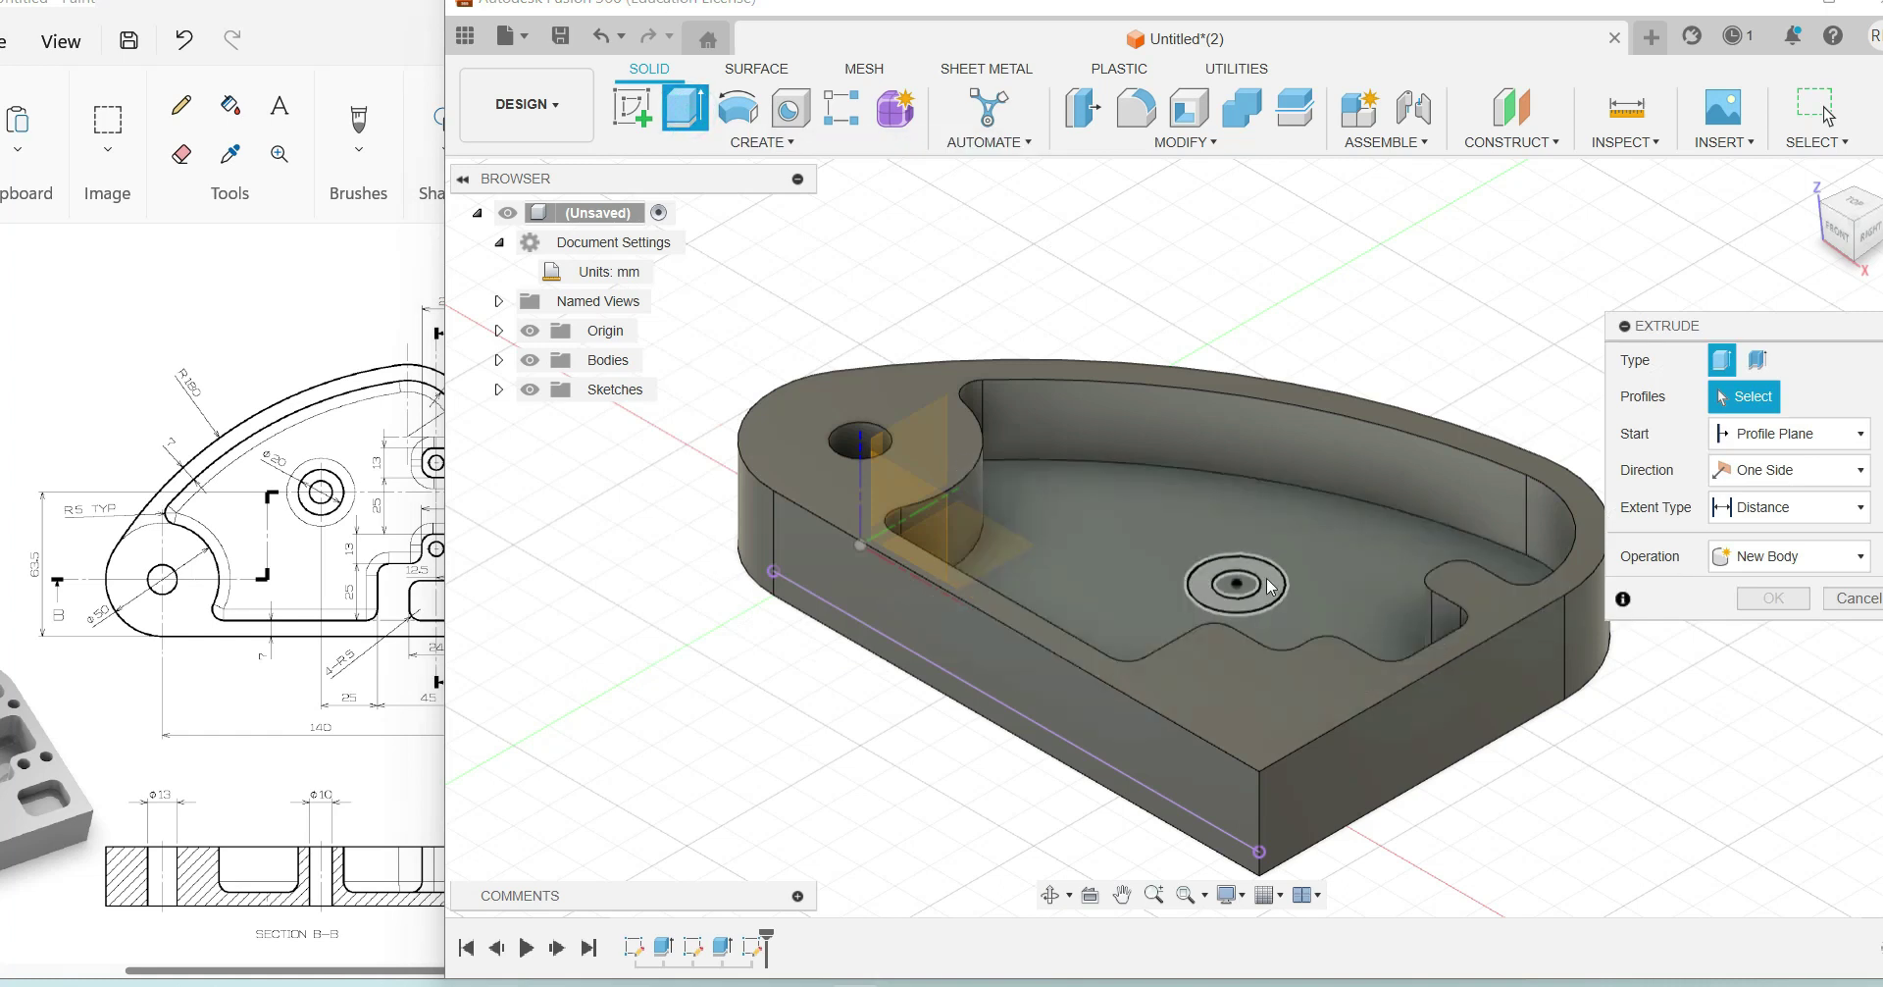
click(1206, 585)
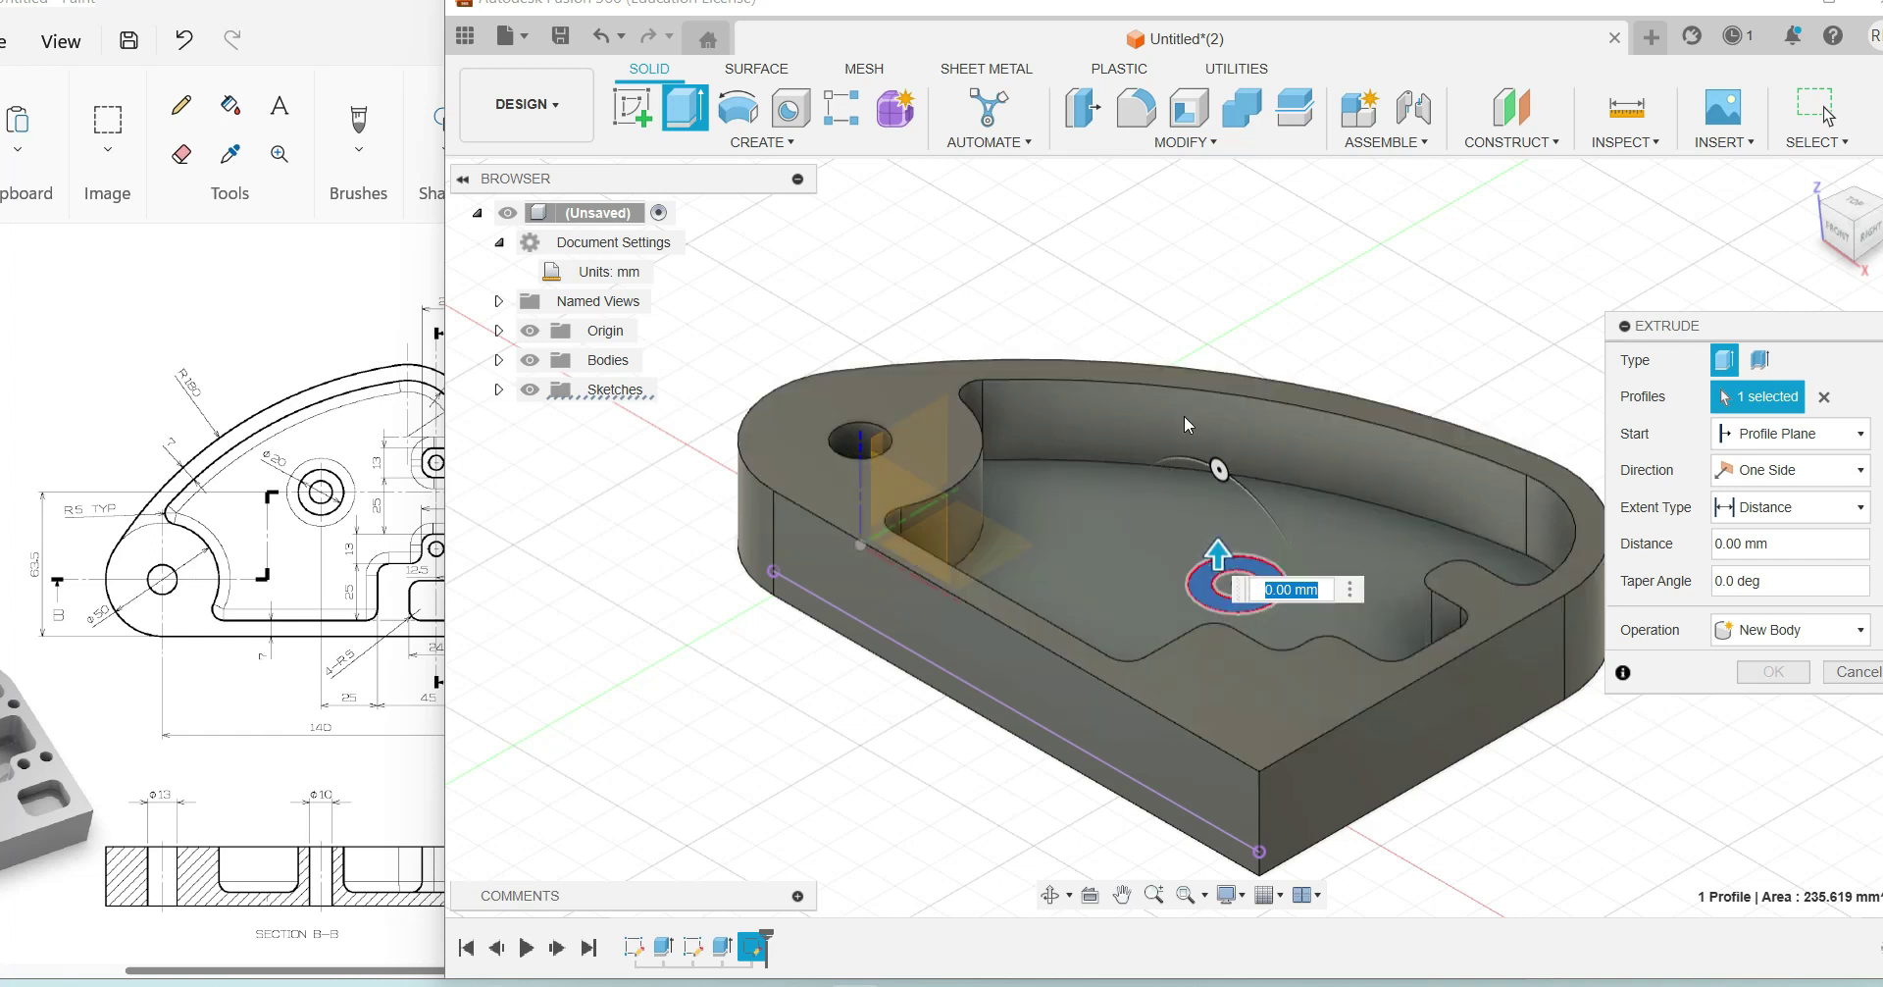
text(20)
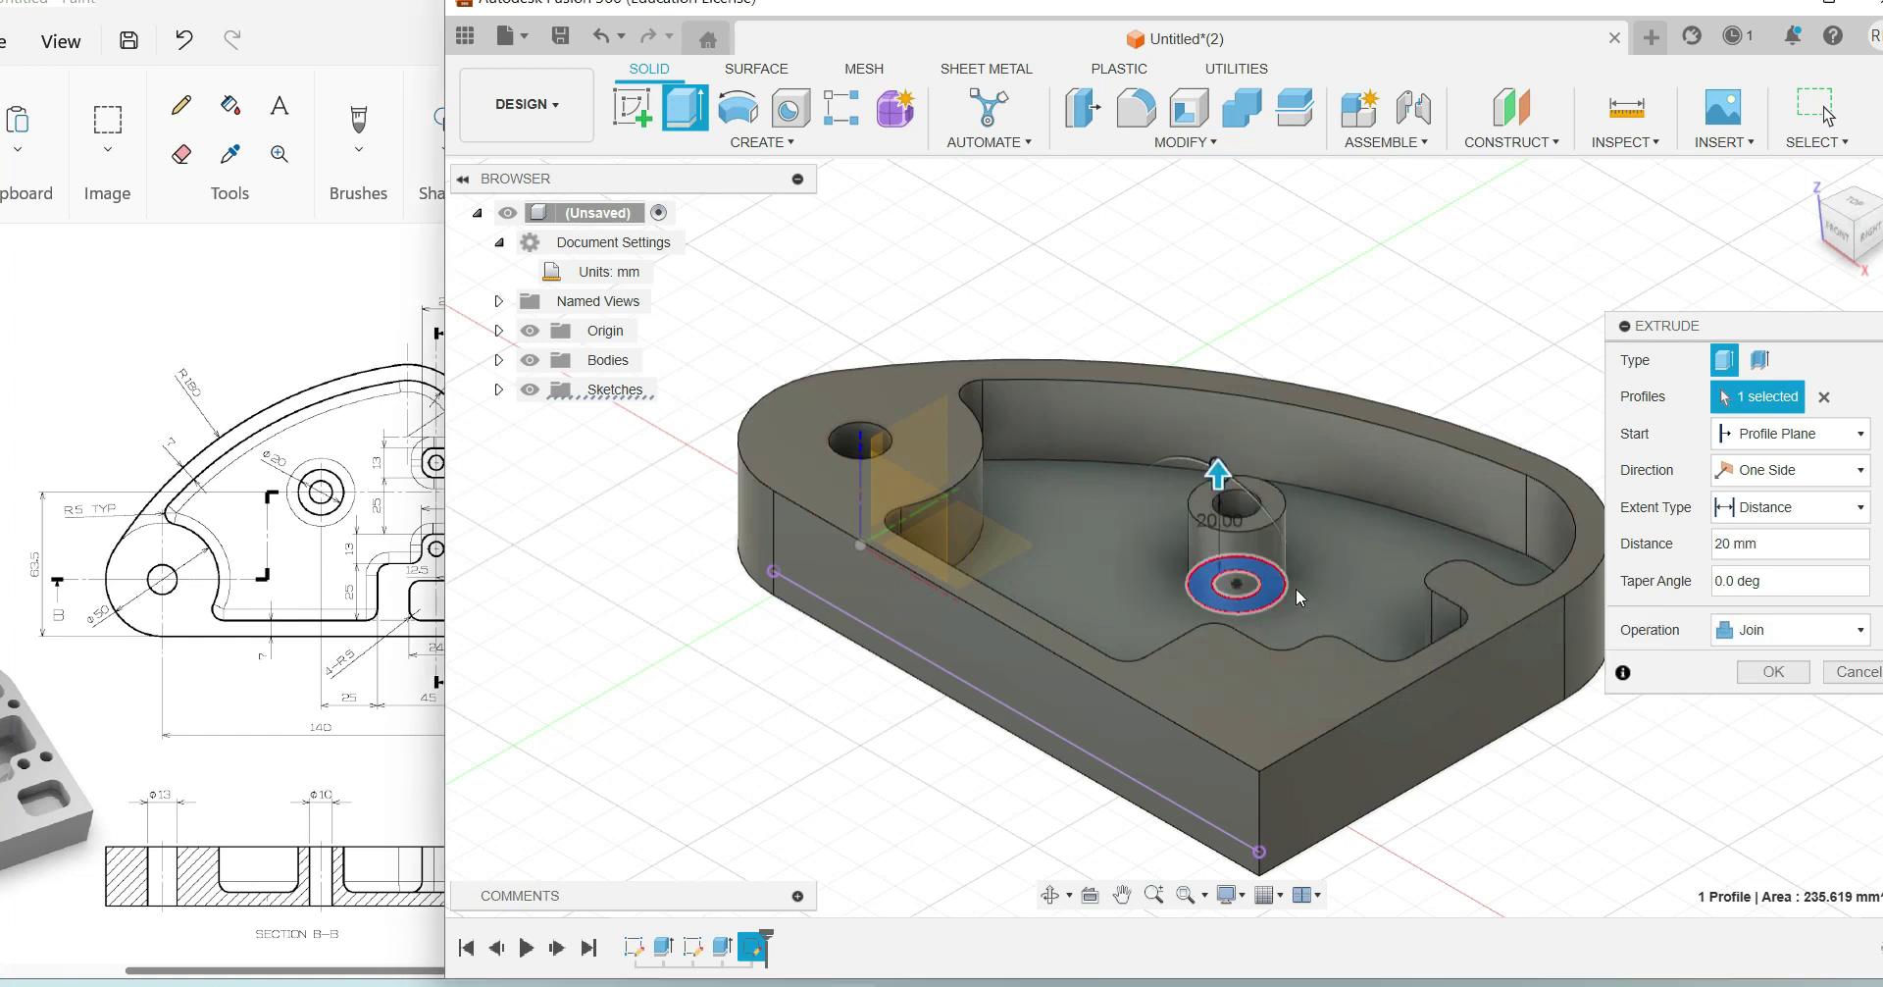
key(Return)
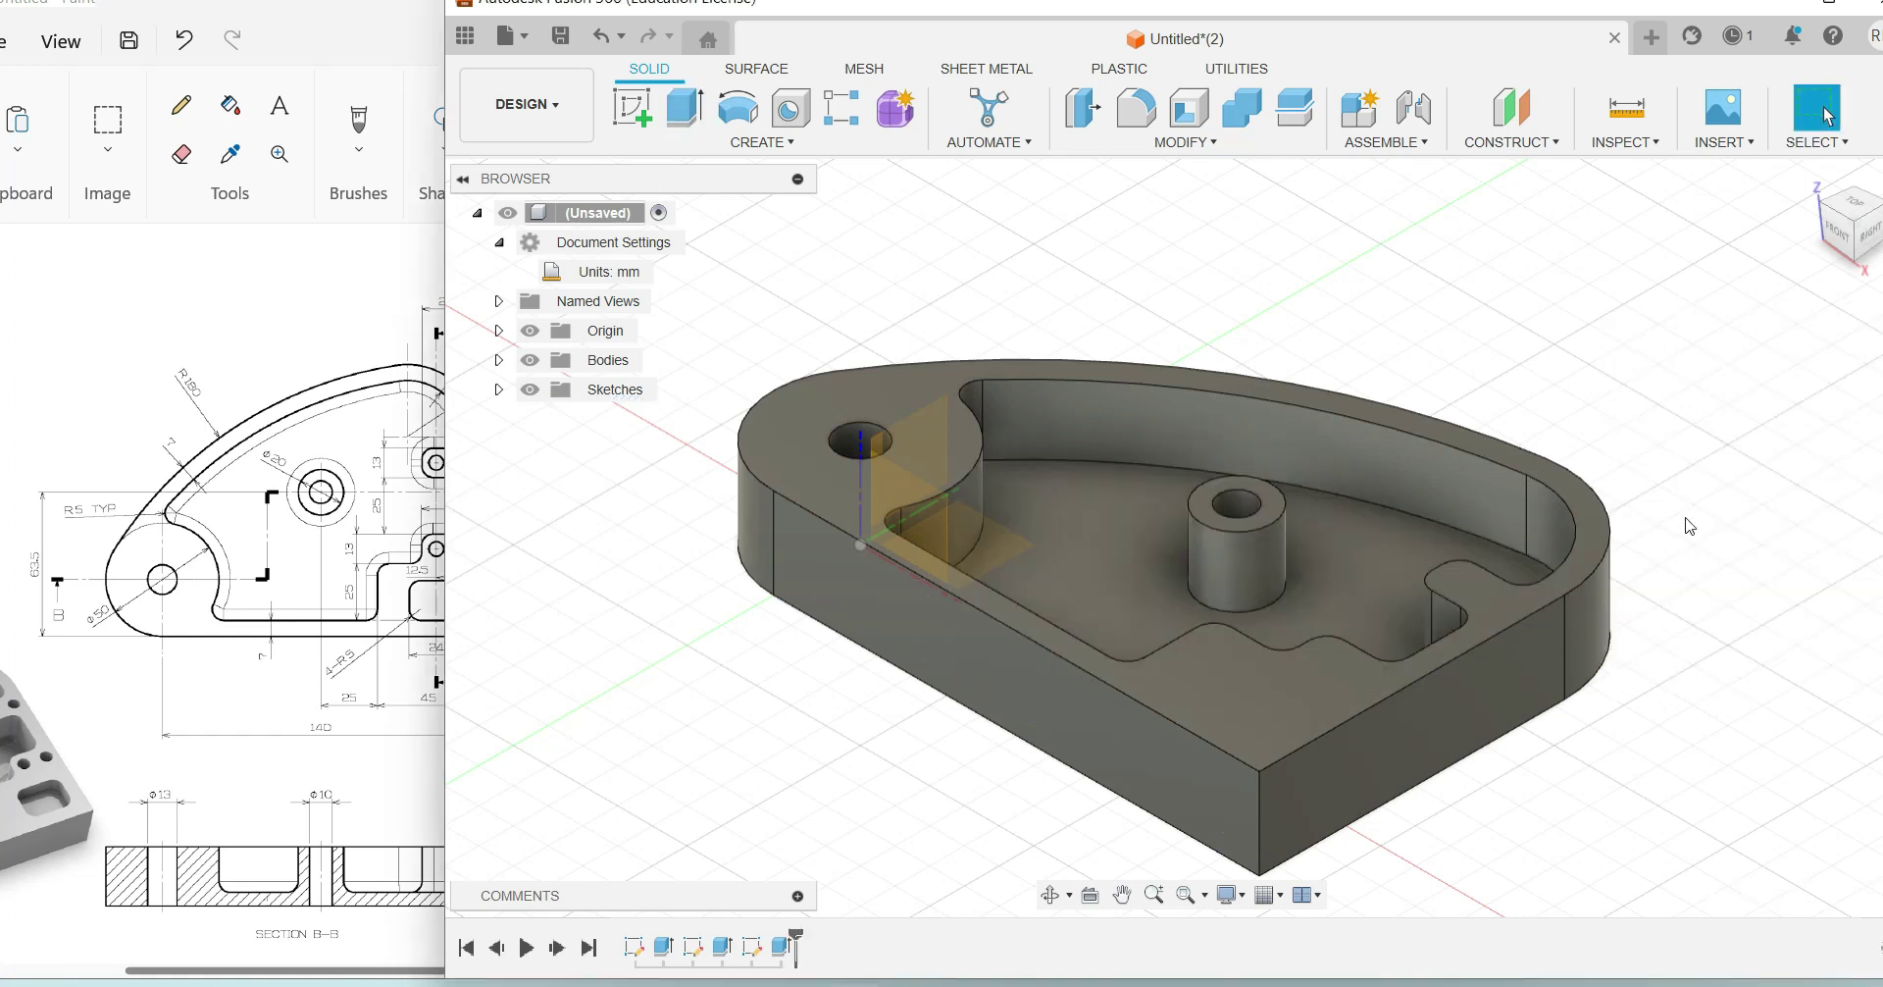
Step: Check the reference drawing for the small corner pocket and start a sketch on the body's top face
drag(313, 970, 224, 971)
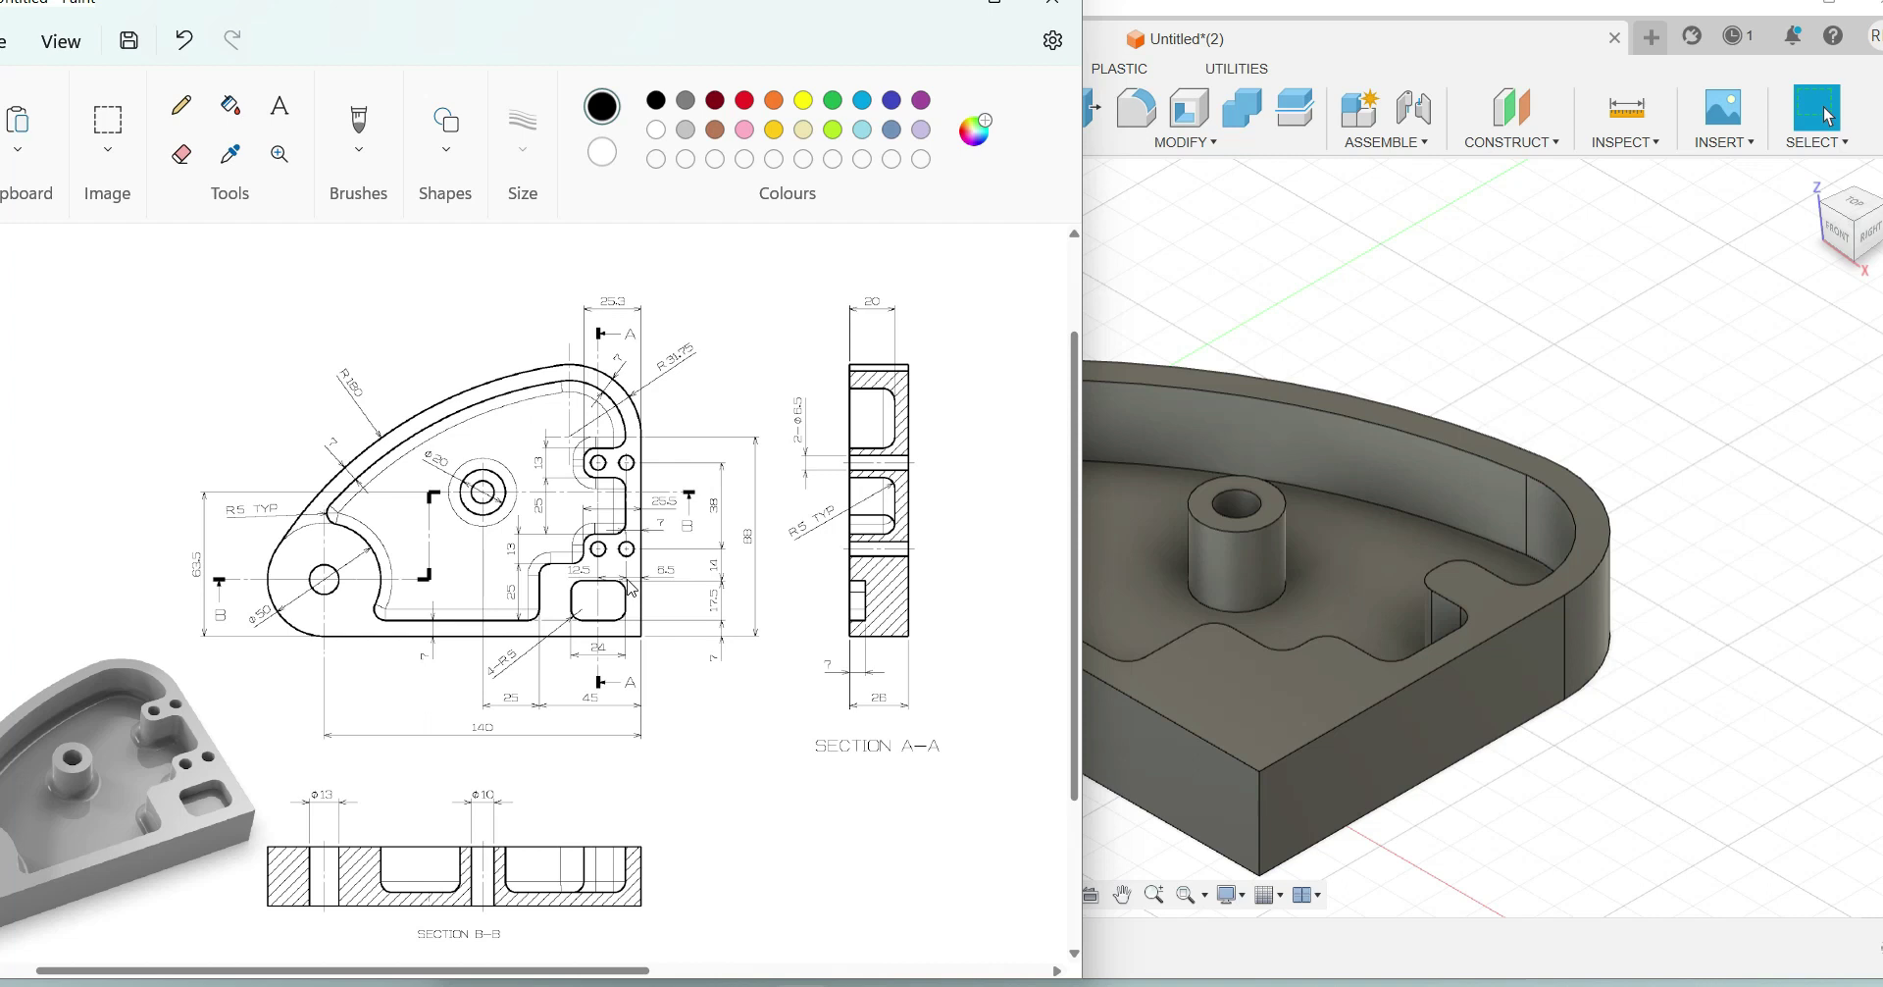
scroll(642, 763, down, 2)
scroll(633, 492, up, 3)
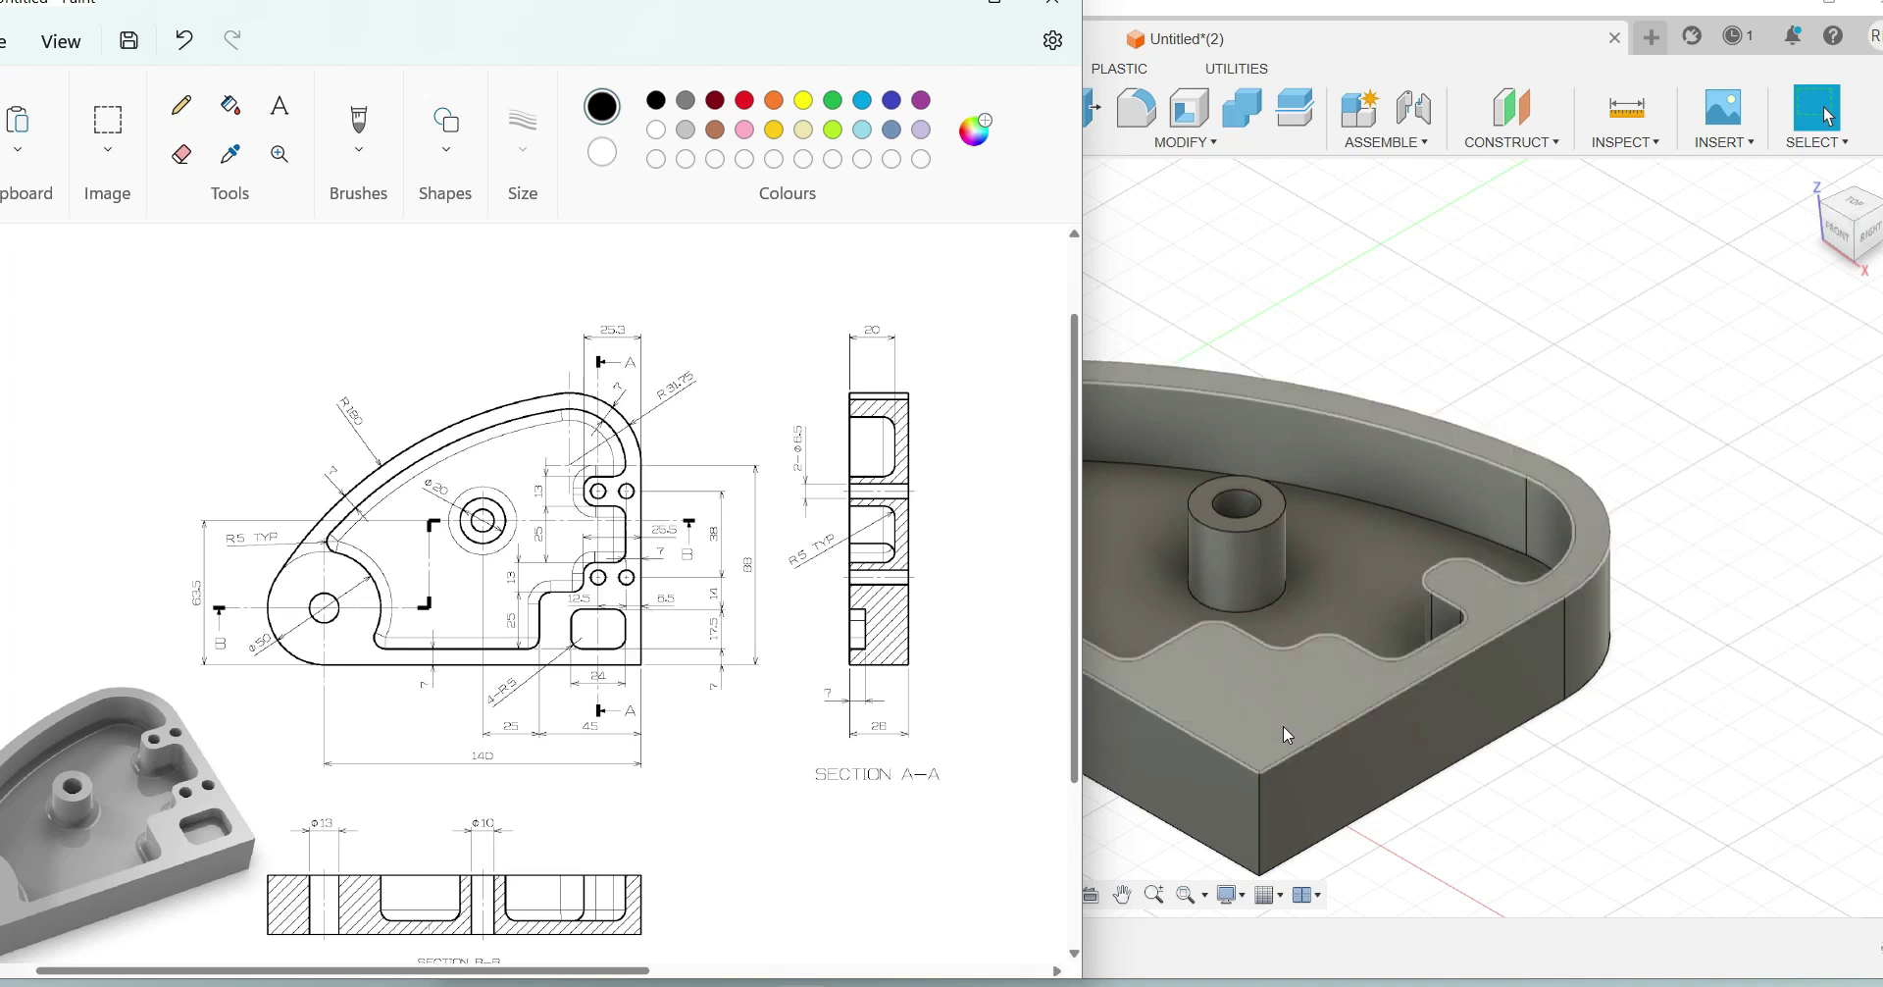
click(1279, 673)
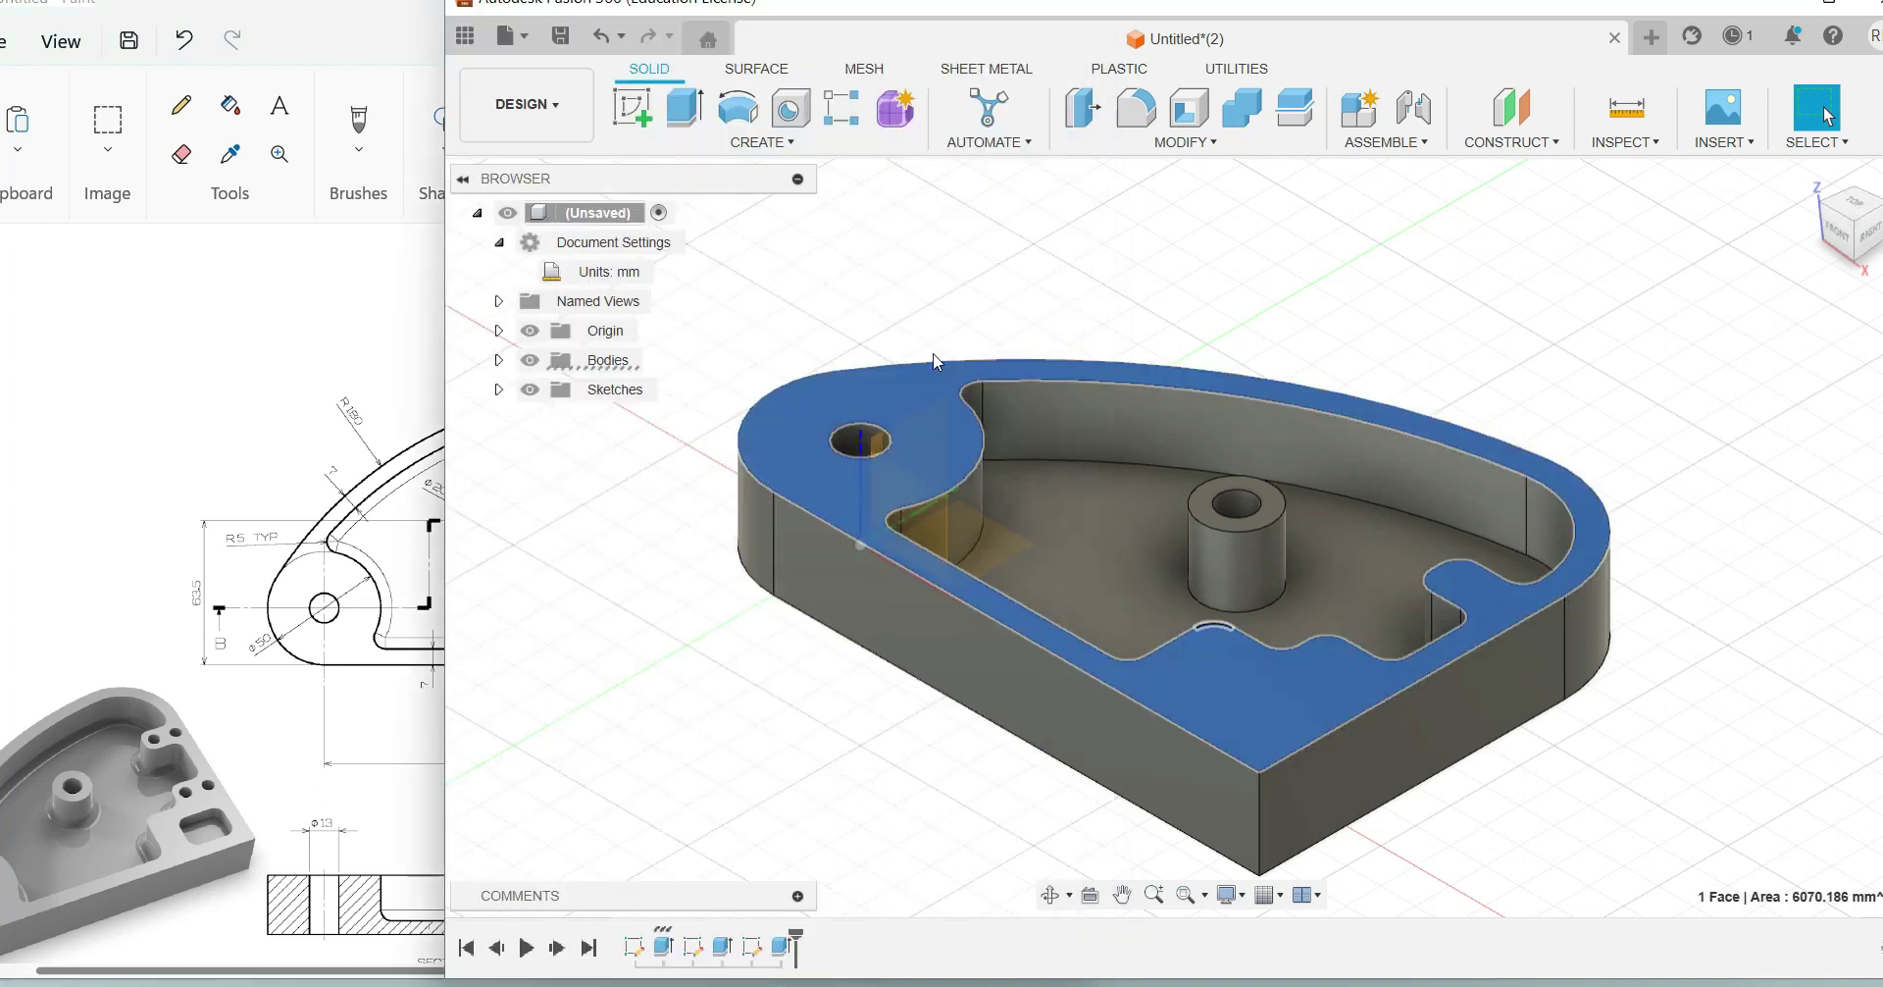
click(632, 108)
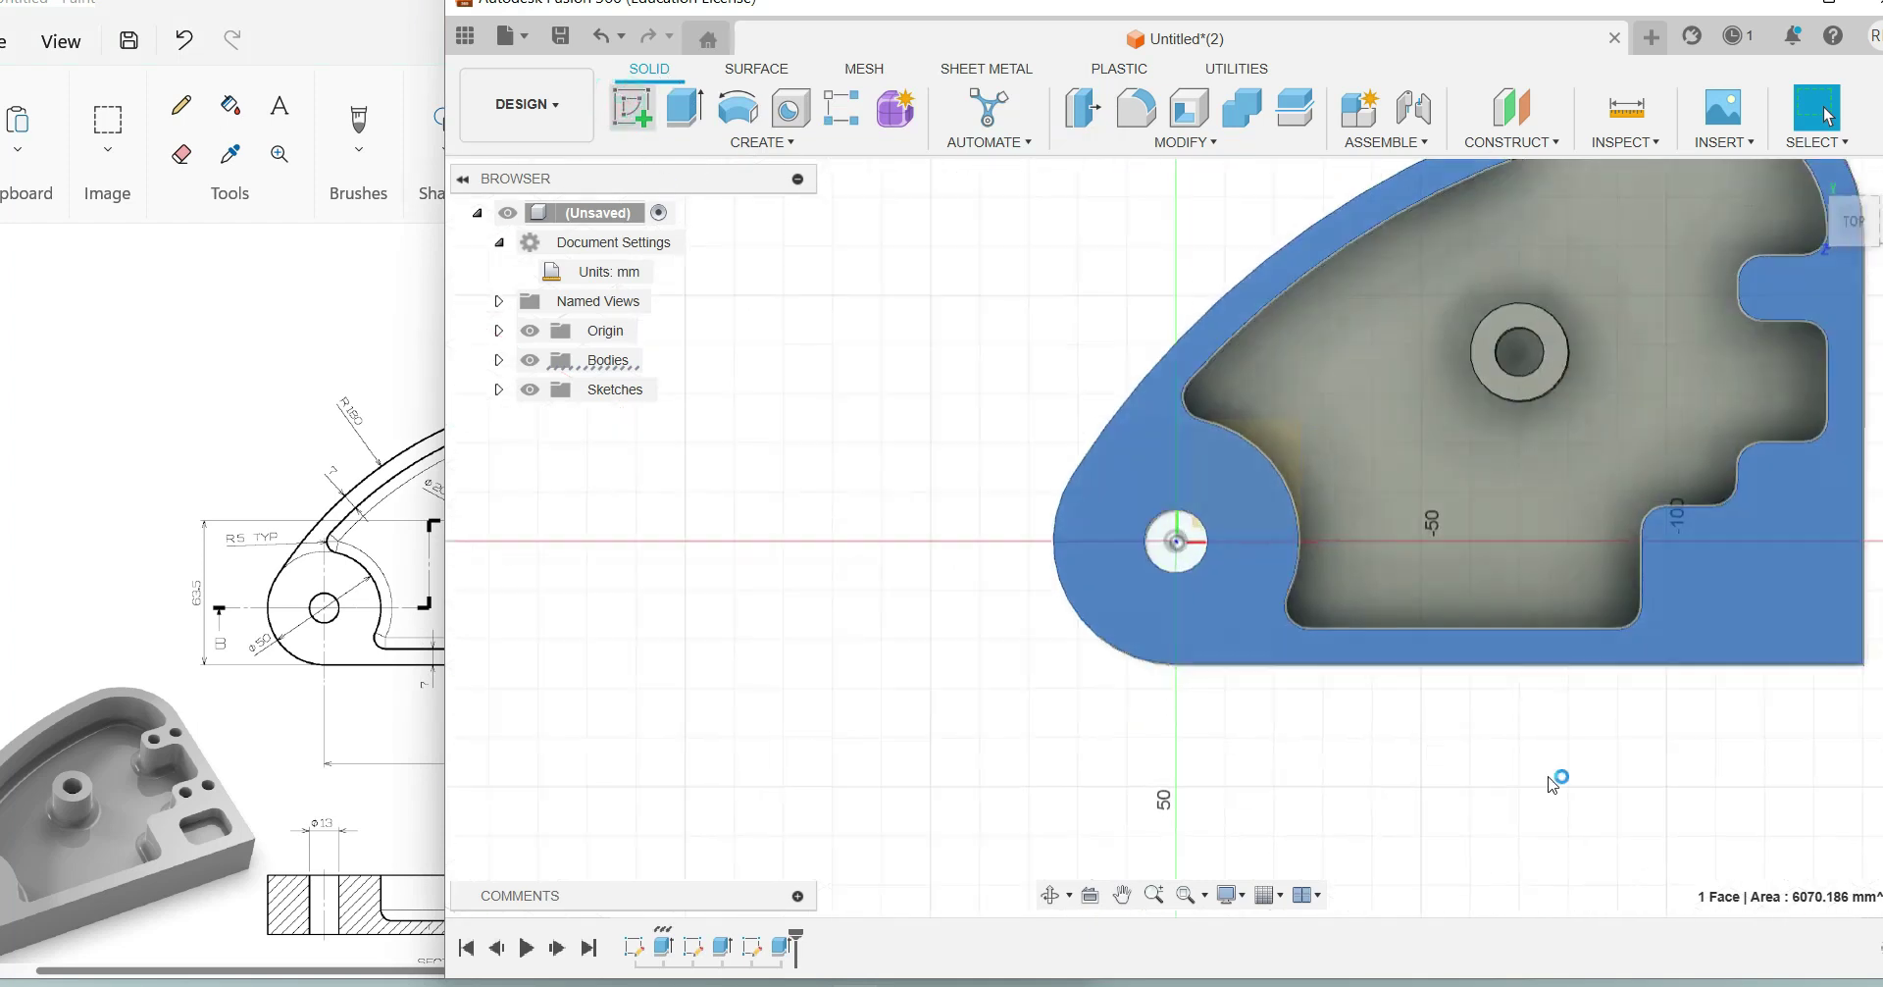
click(1123, 895)
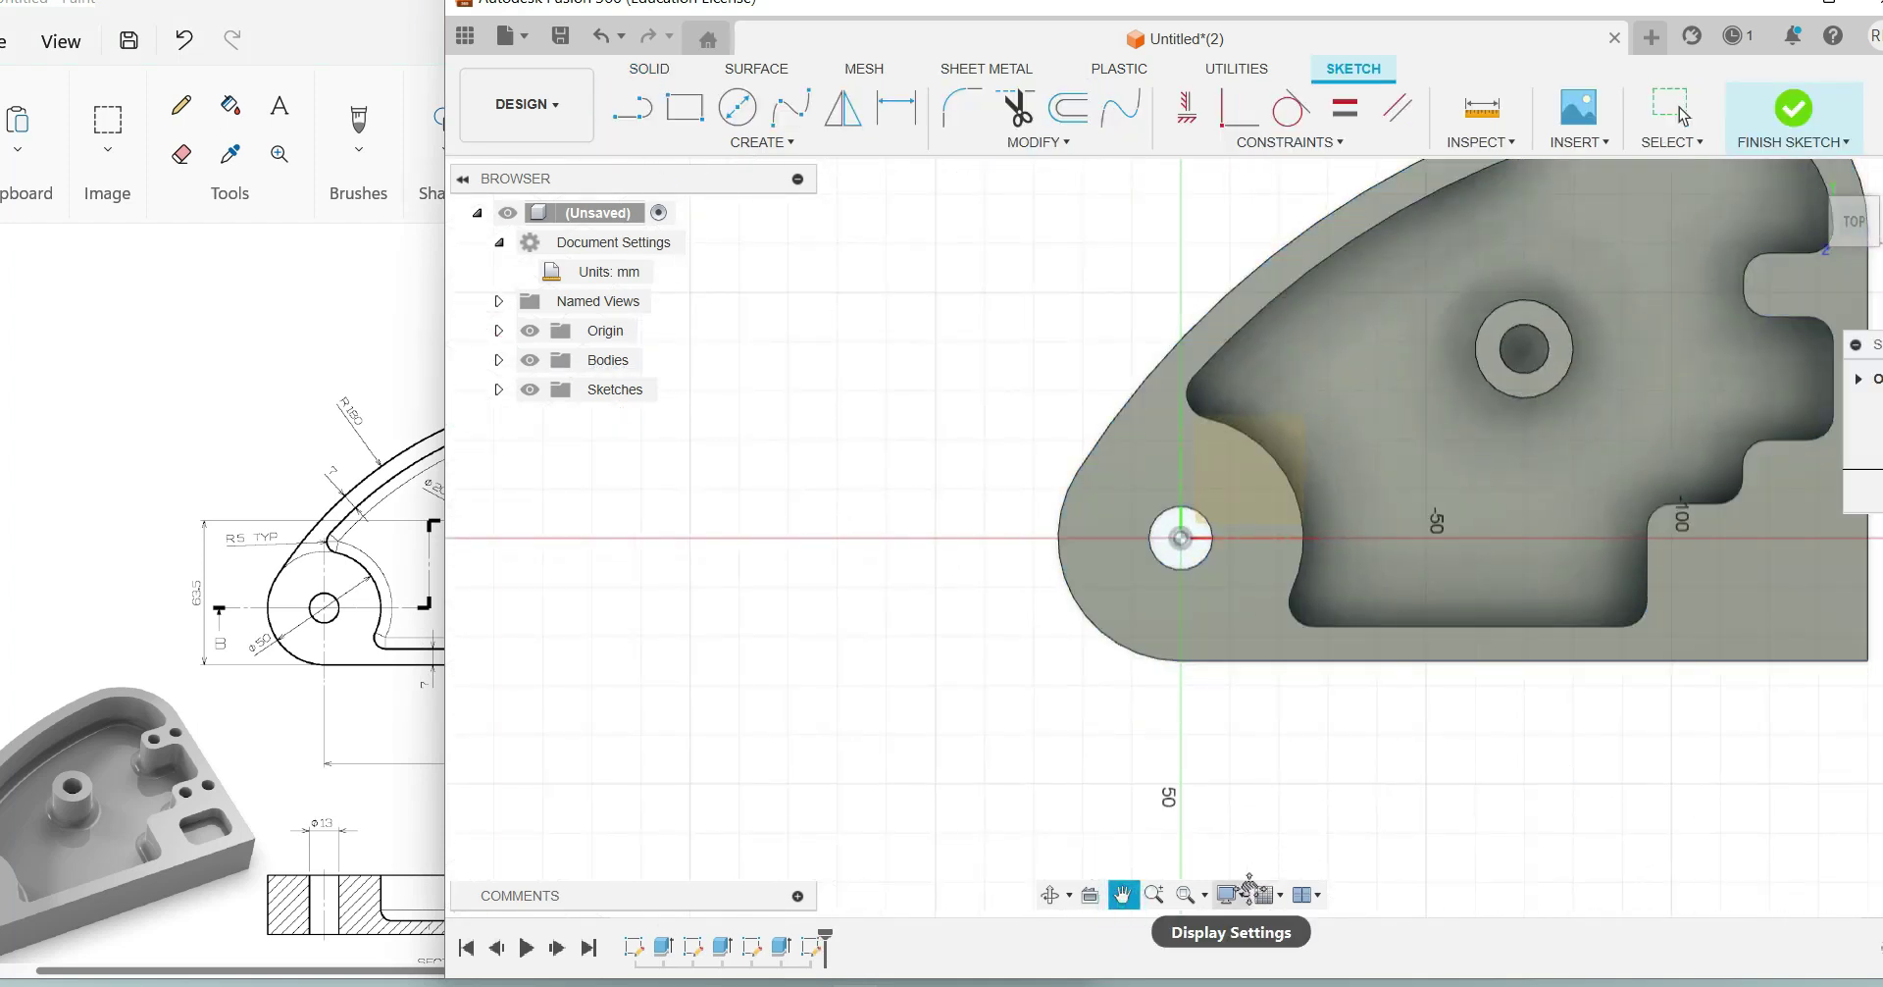
click(1193, 896)
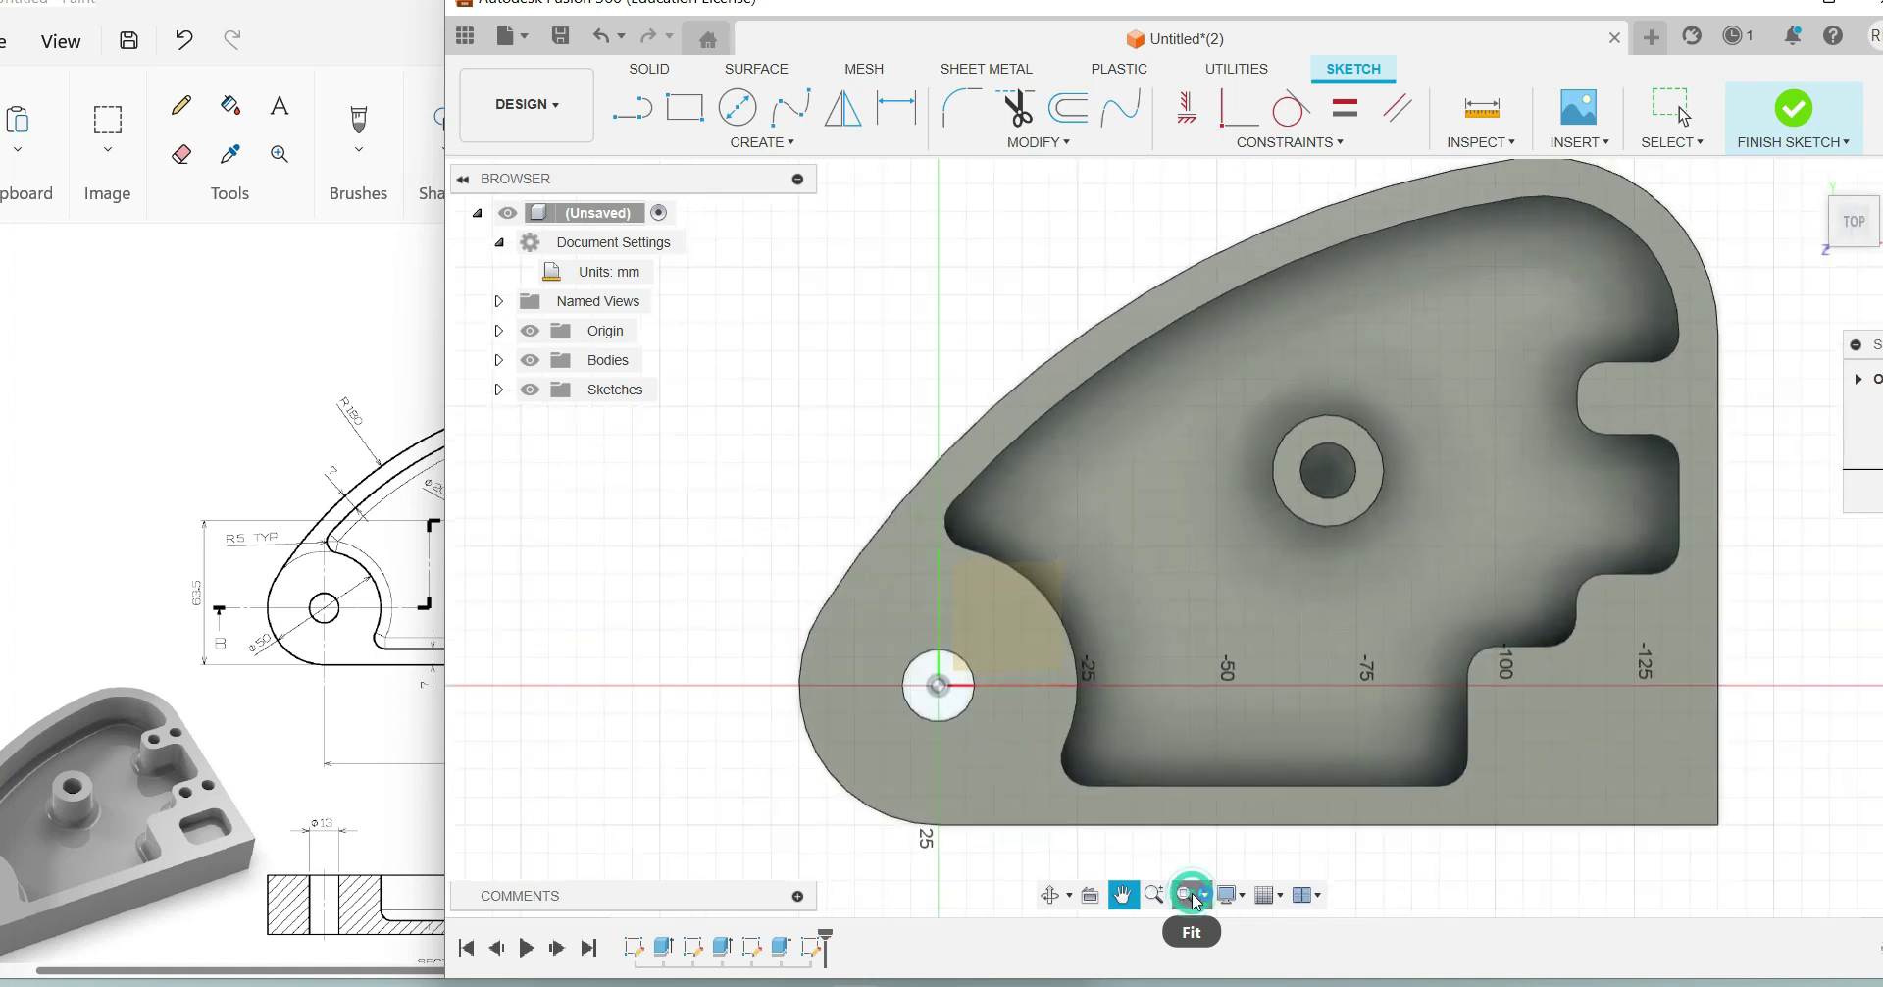
Step: Draw a rectangle 24 mm wide and 17.5 mm high near the top face's lower right corner, checking the reference drawing for sizes
click(684, 108)
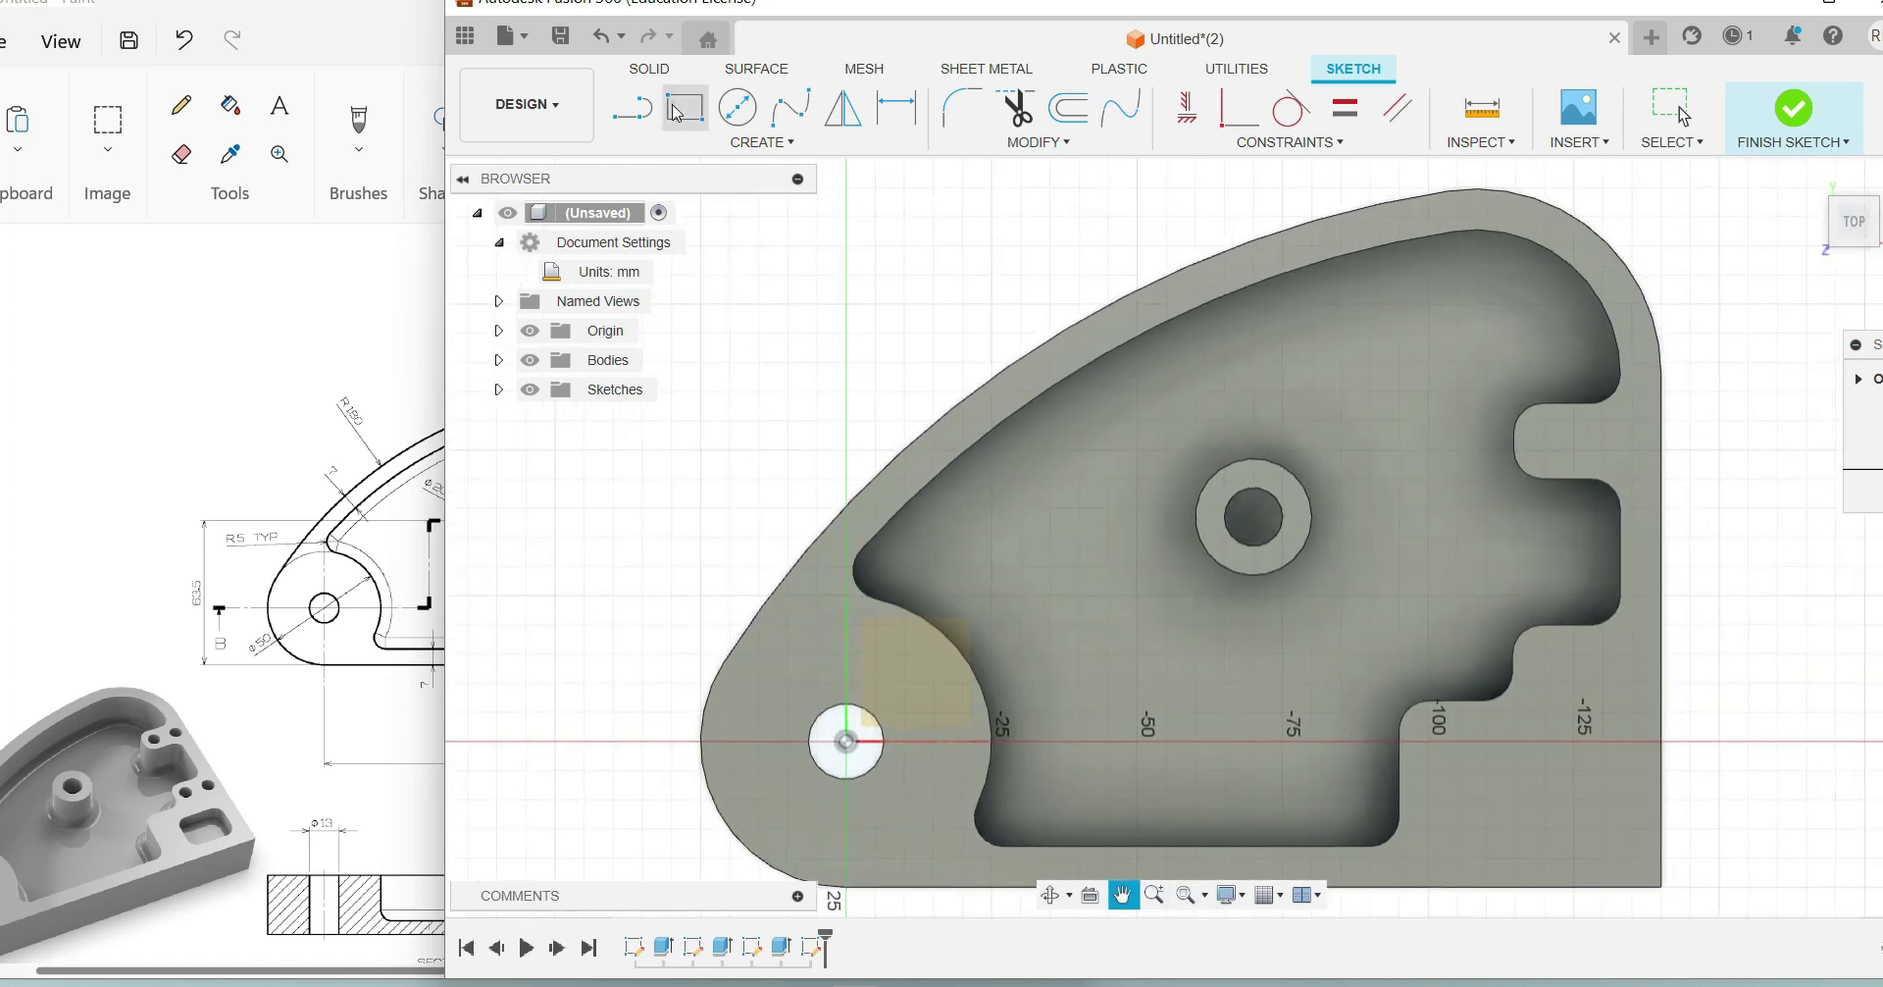
click(1458, 761)
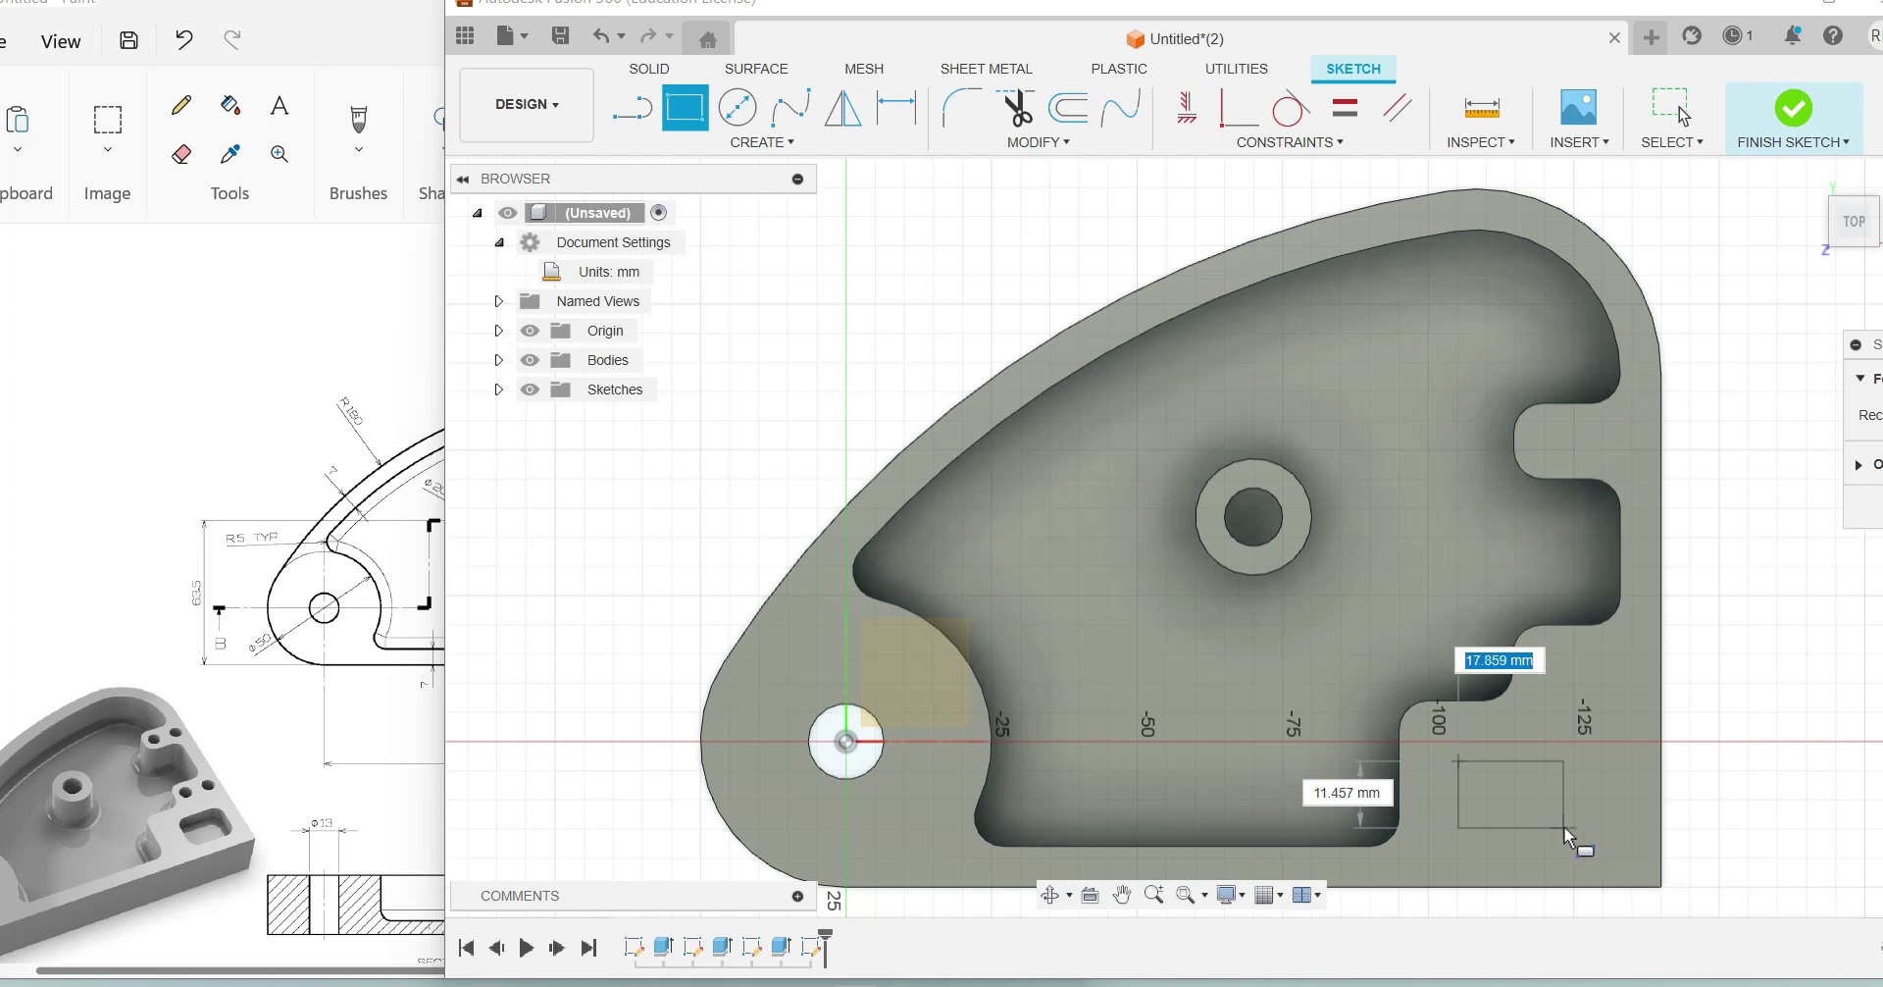
key(alt+Tab)
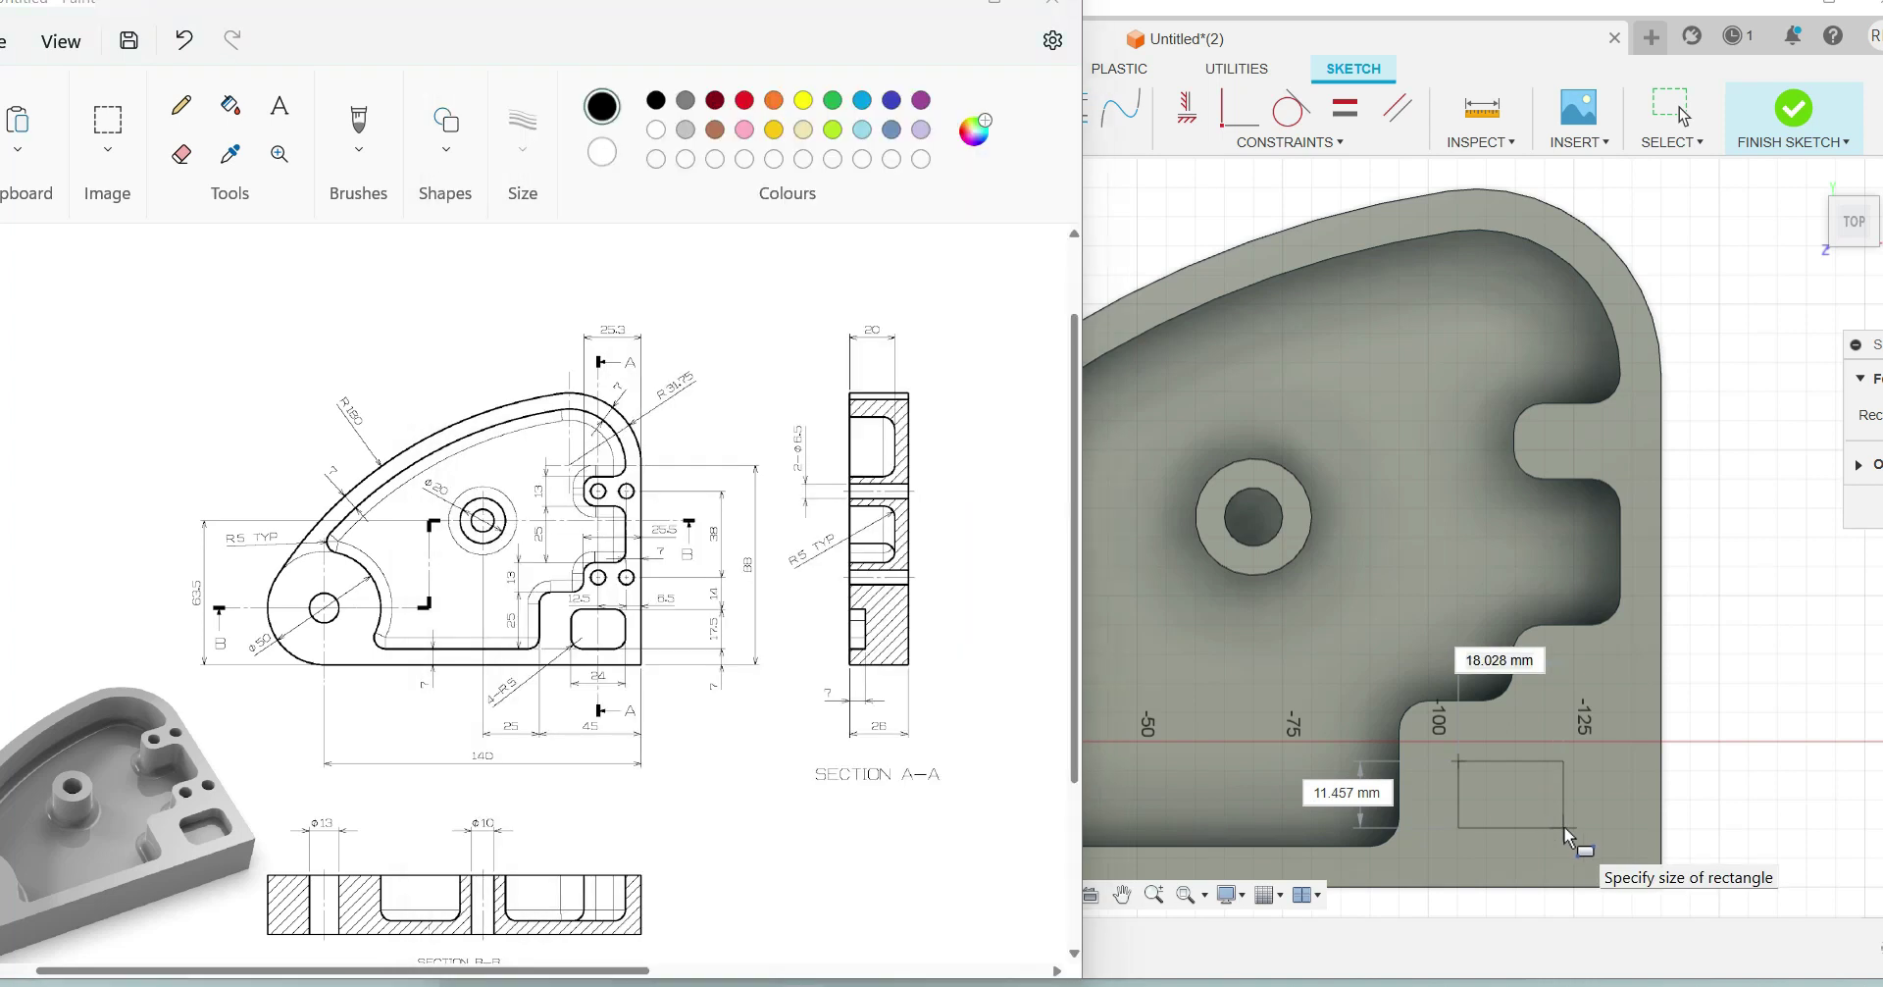
key(alt+Tab)
text(24)
key(Tab)
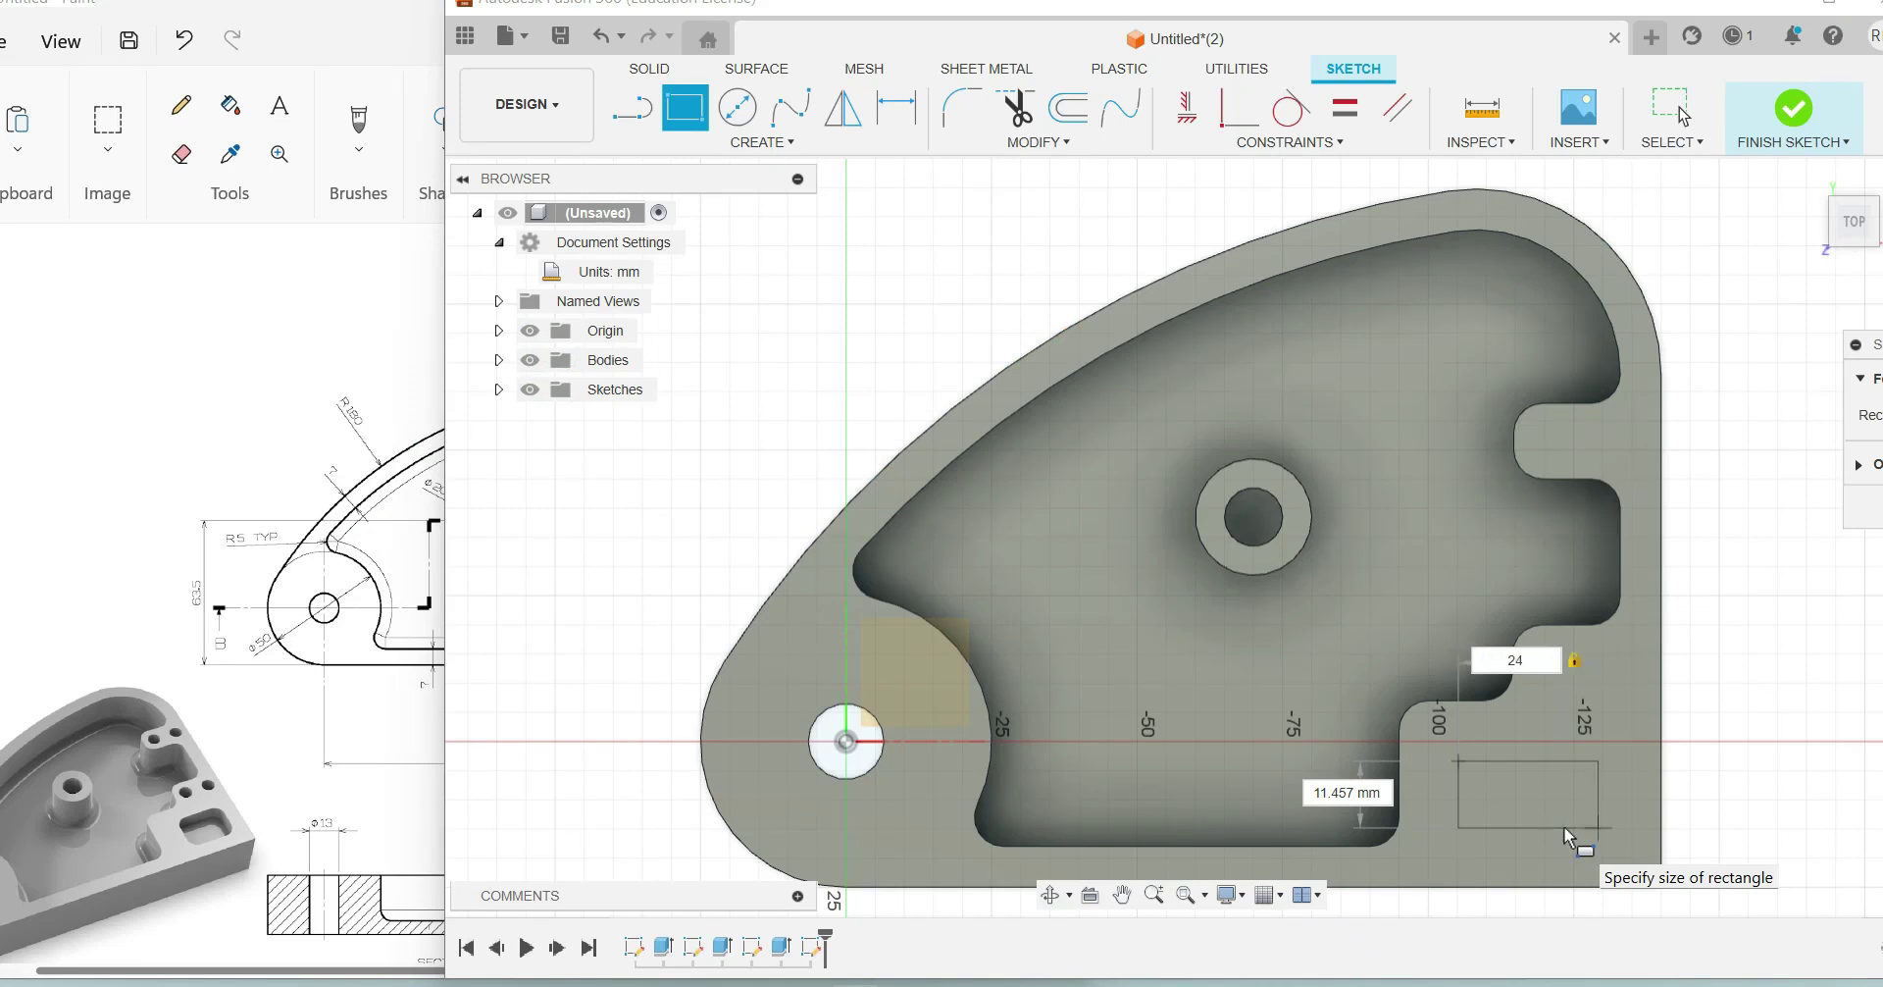
key(Tab)
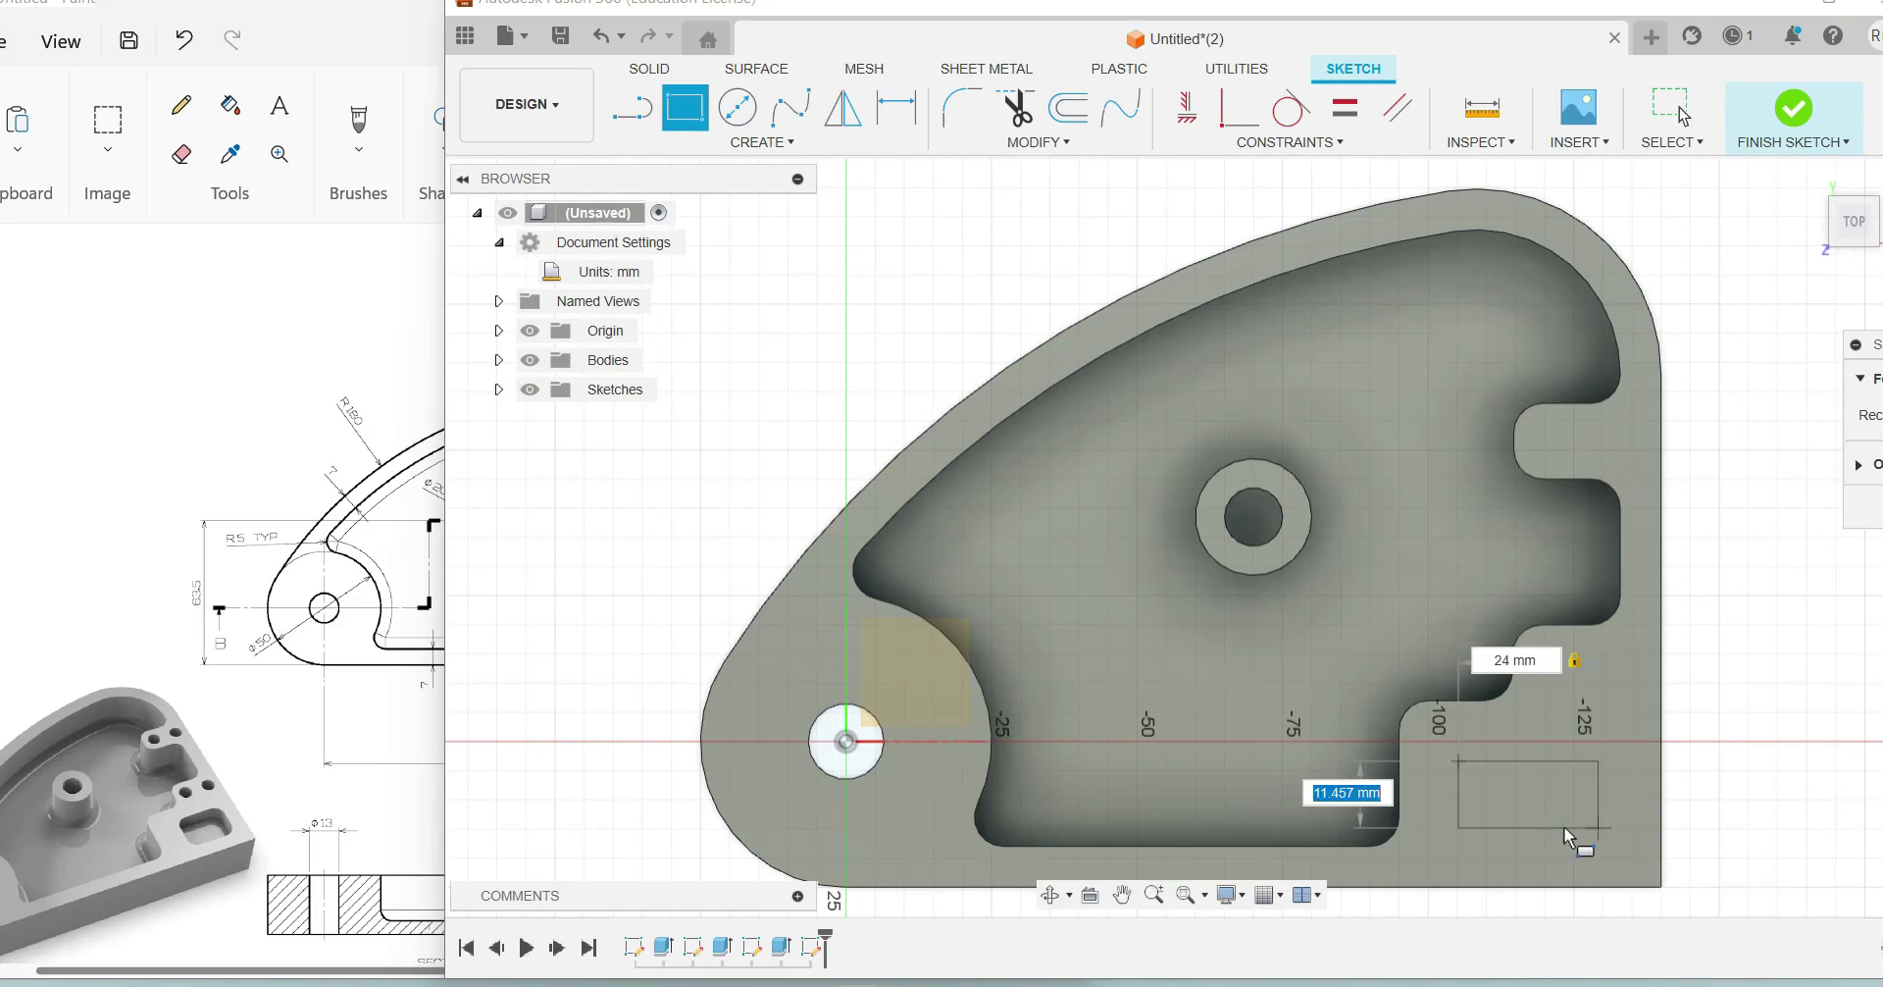
text(17.4)
key(Tab)
key(alt+Tab)
key(alt+Tab)
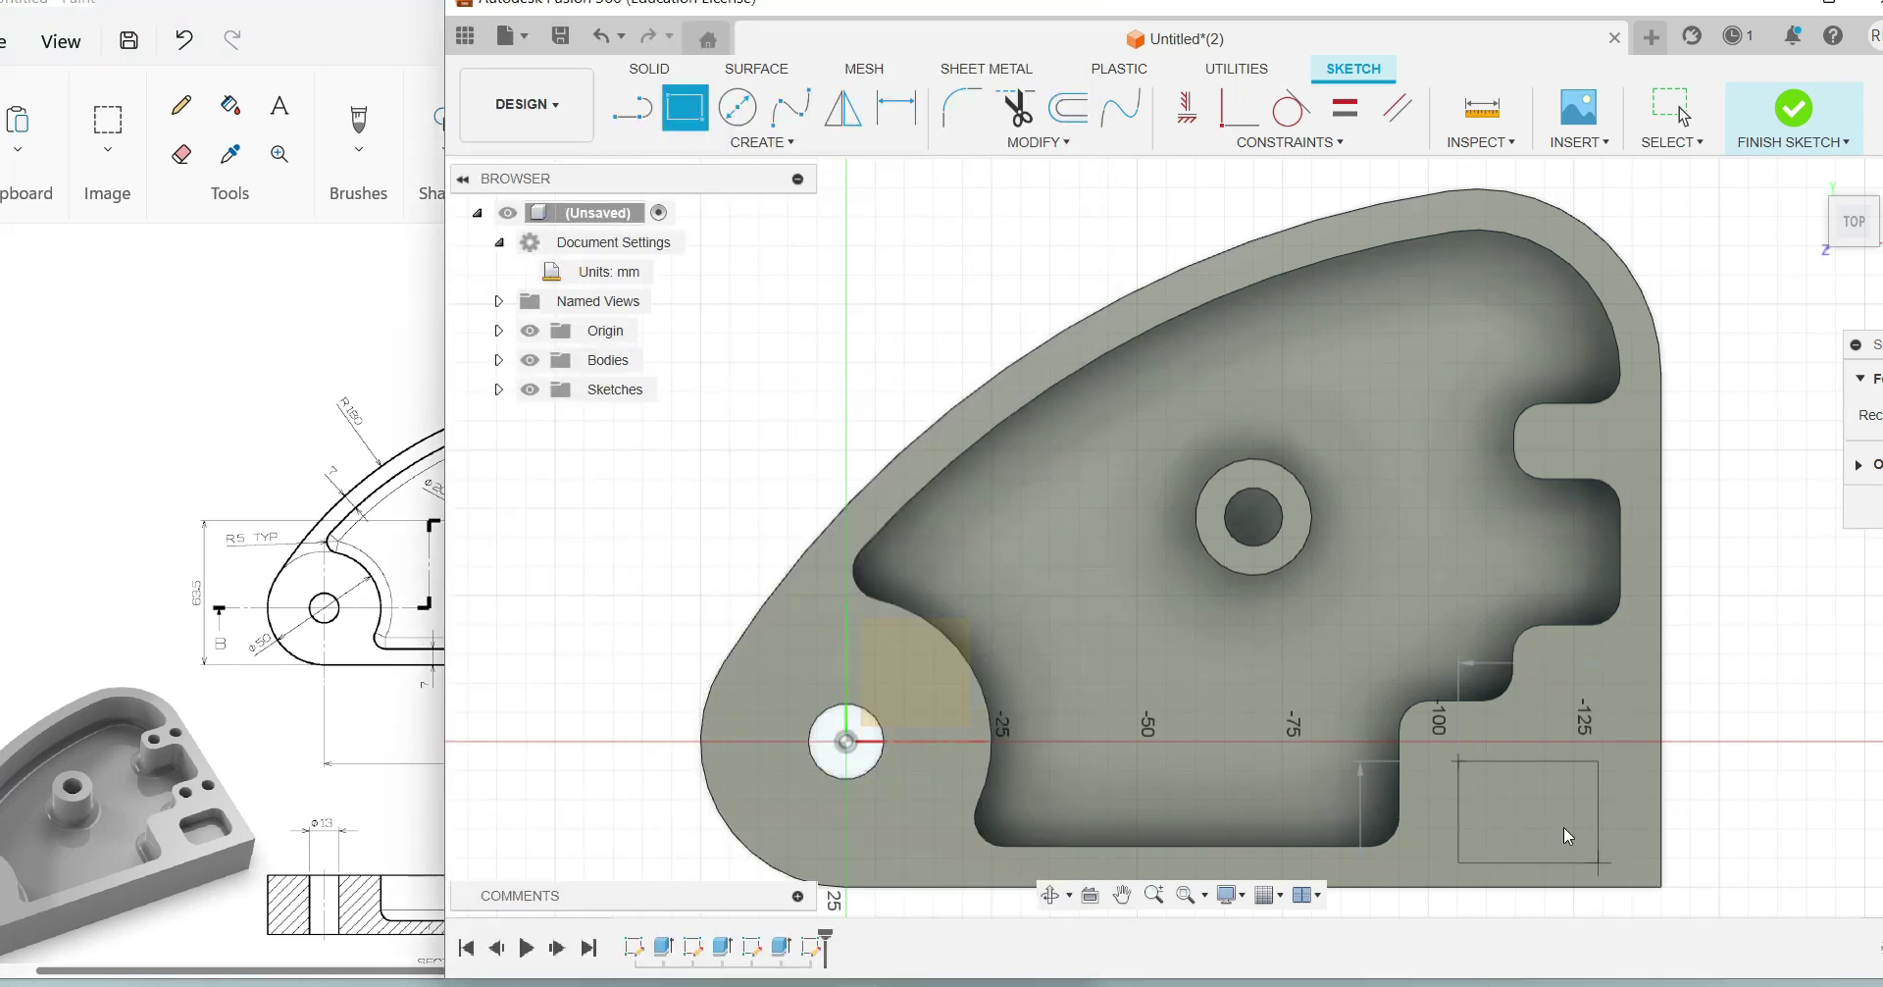
key(Return)
key(Escape)
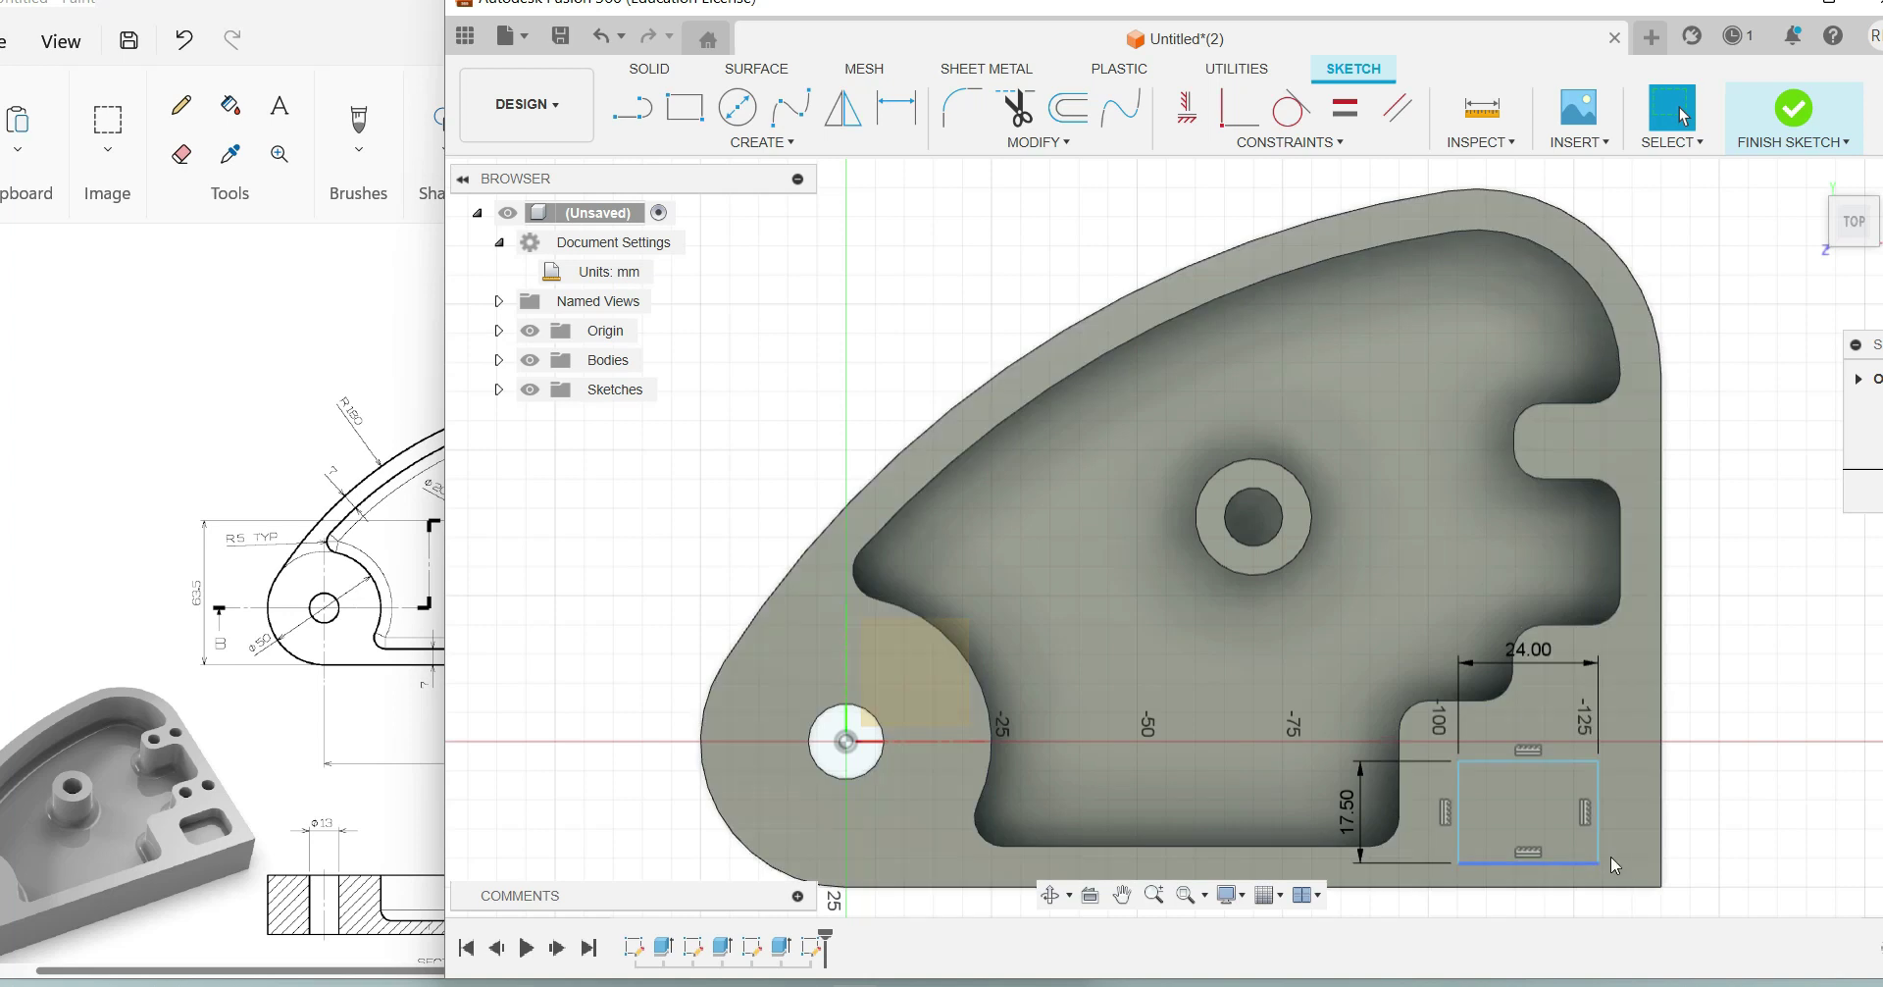
Step: Check the reference drawing and dimension the rectangle's right side at 6.5 mm from the body's right edge
click(896, 107)
click(261, 642)
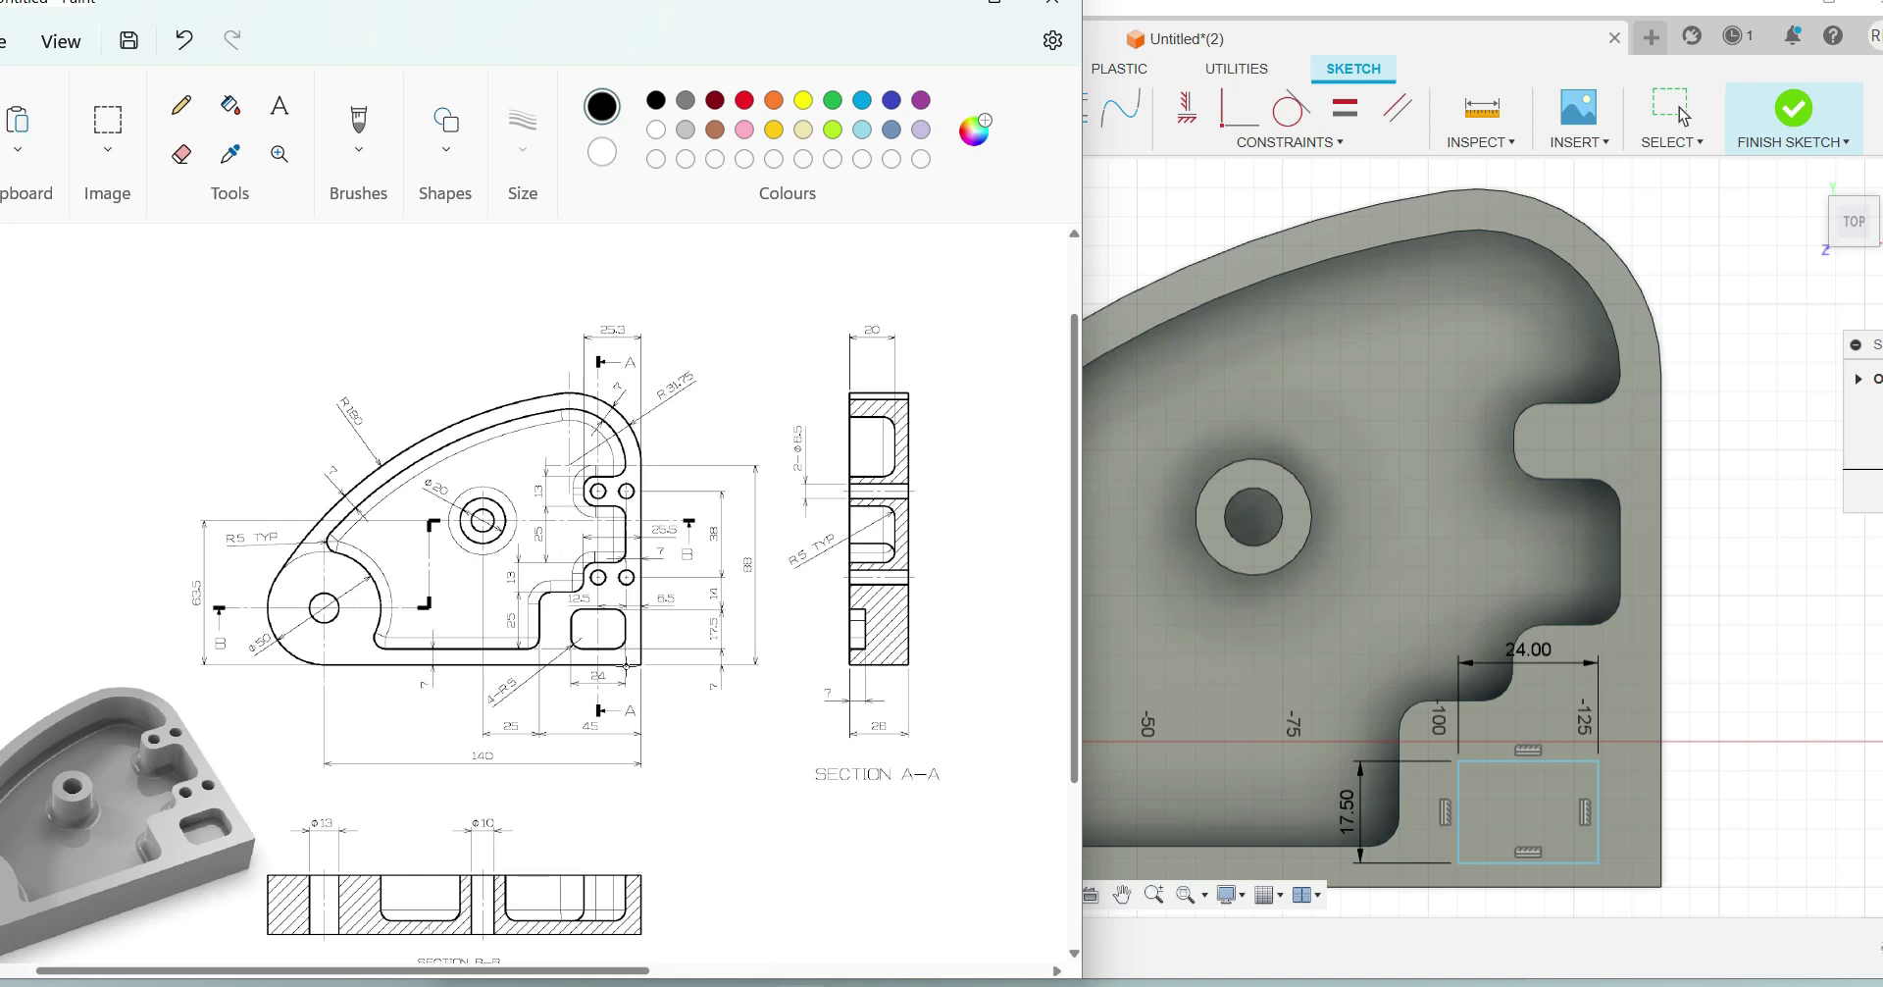
click(1594, 819)
click(1599, 822)
click(1661, 816)
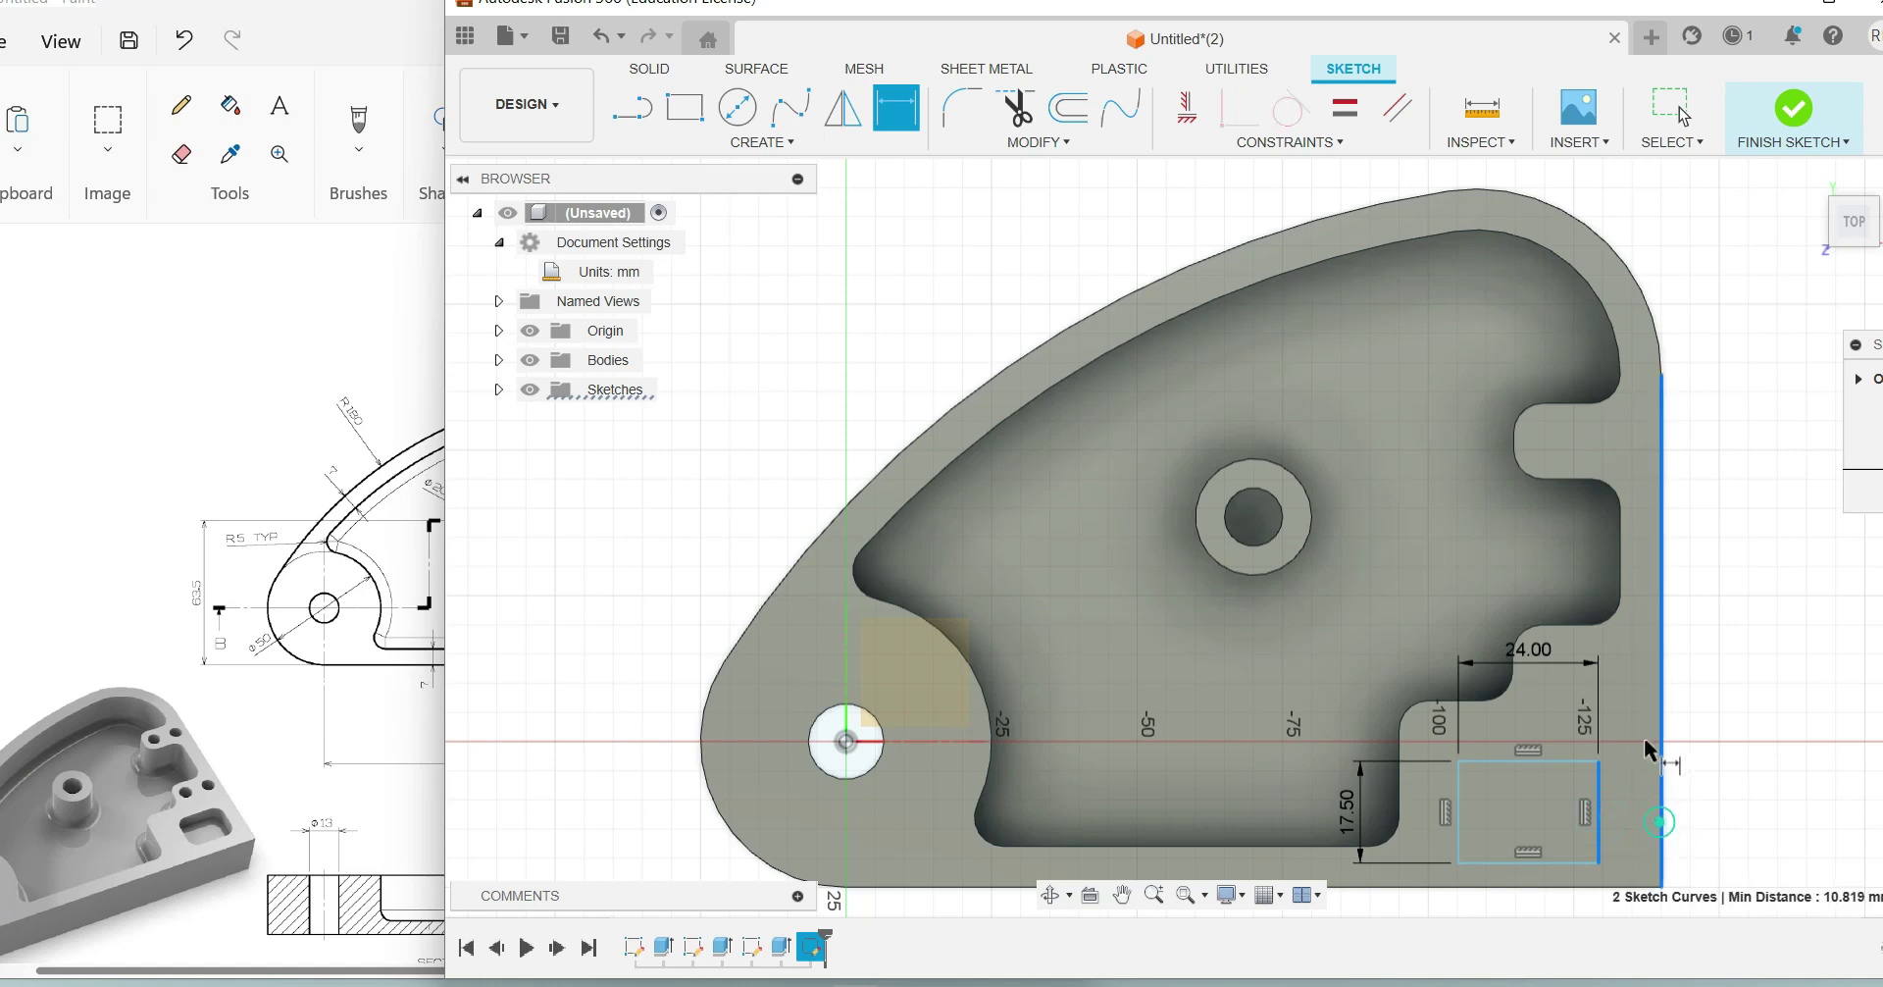
click(1648, 698)
text(6.5)
key(Return)
Step: Check the reference drawing and dimension the rectangle's lower side at 7 mm from the body's lower edge
key(alt+Tab)
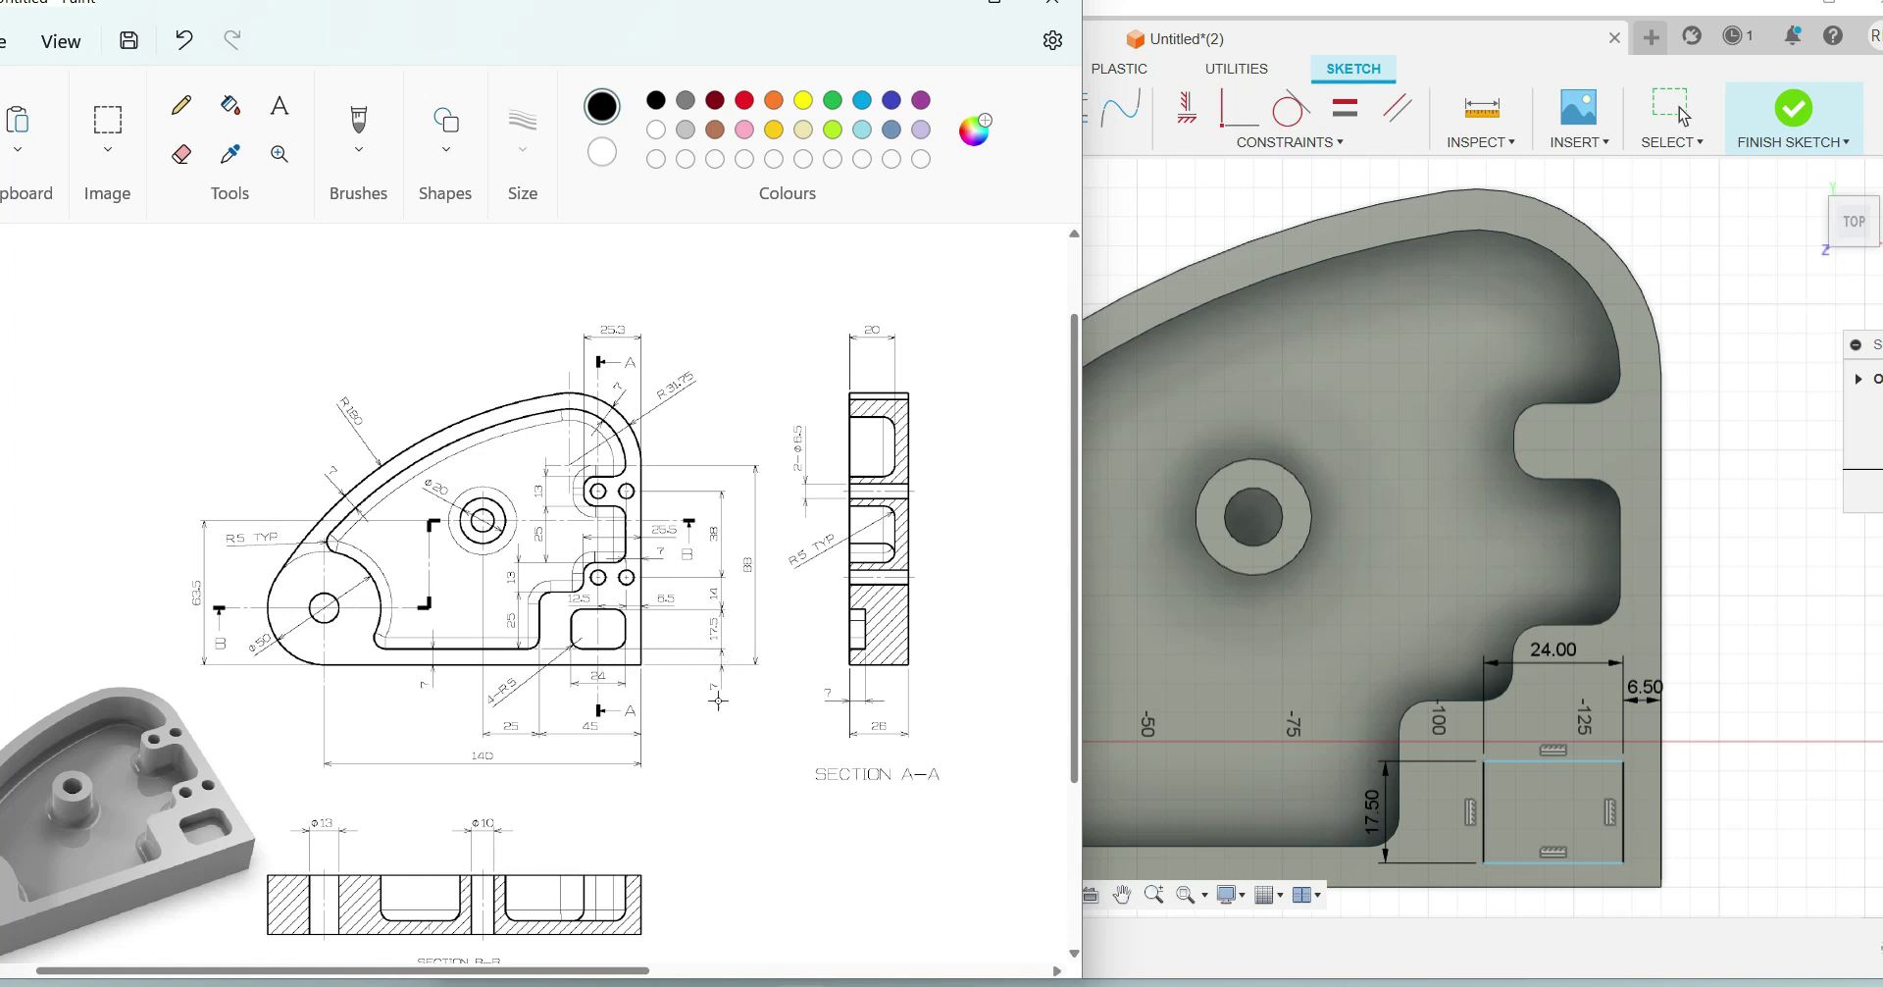
click(1093, 775)
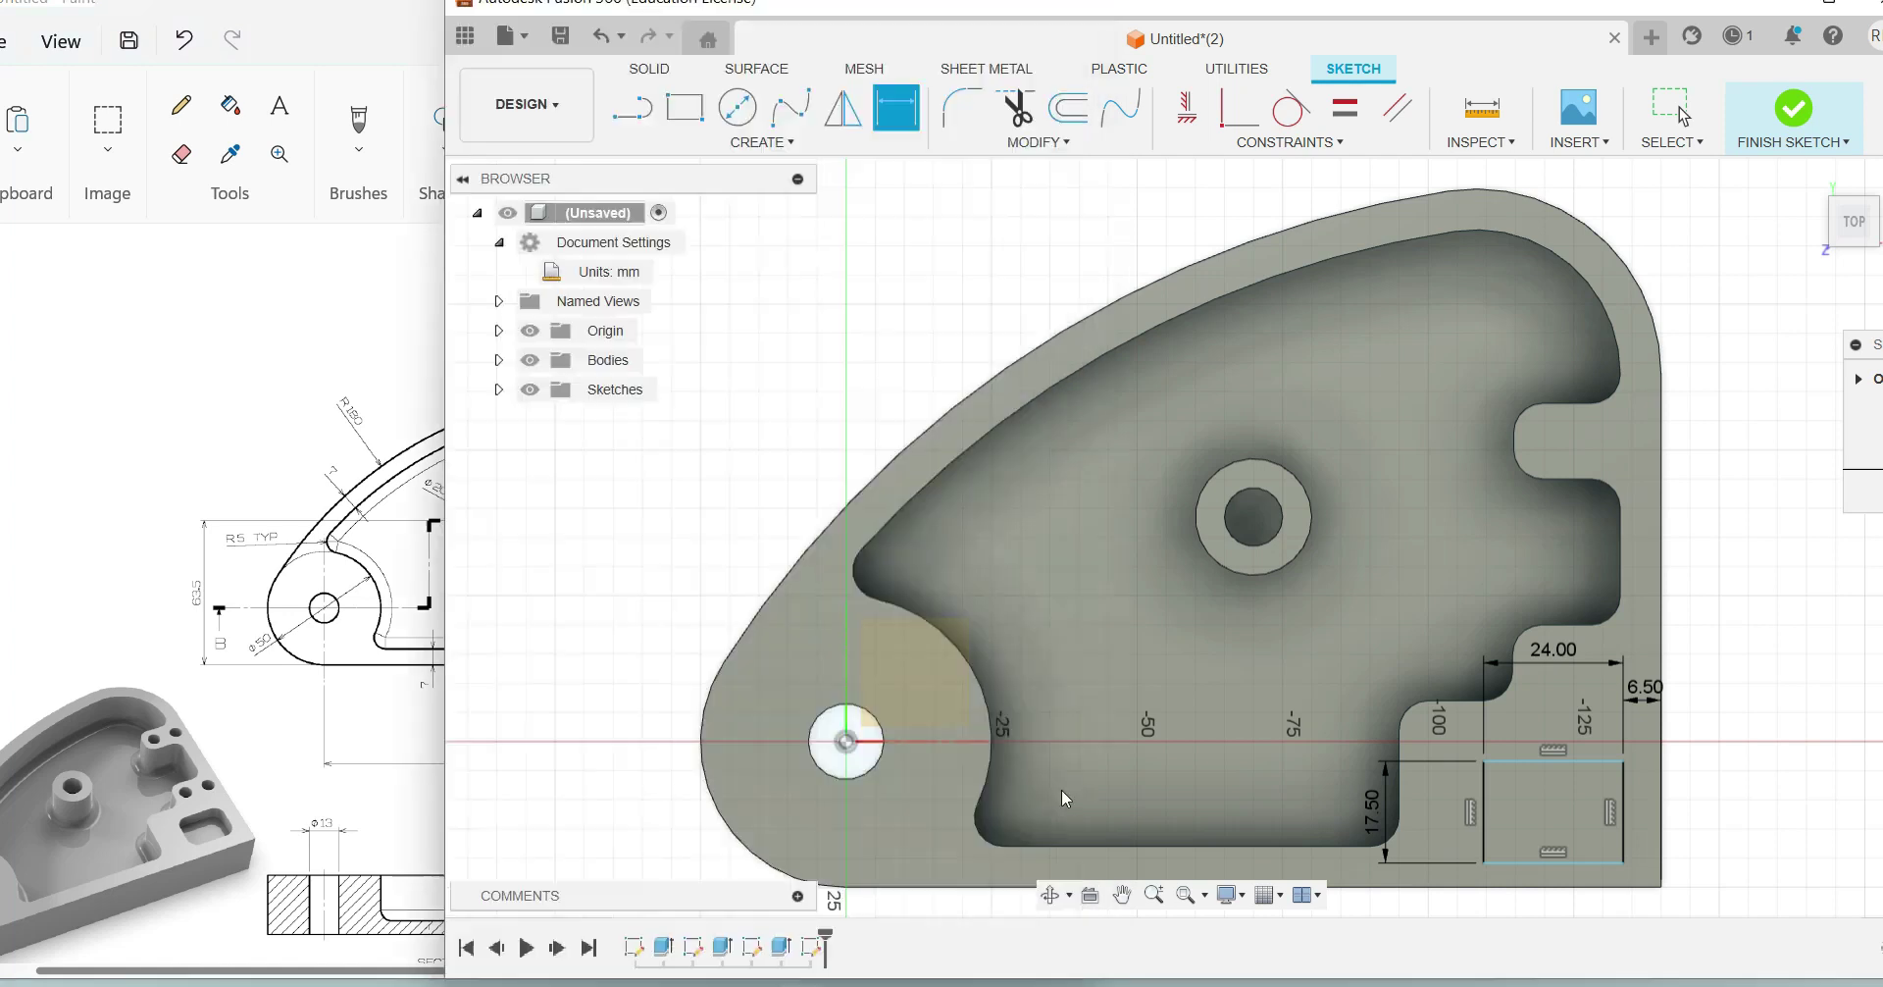
click(1581, 867)
click(1643, 885)
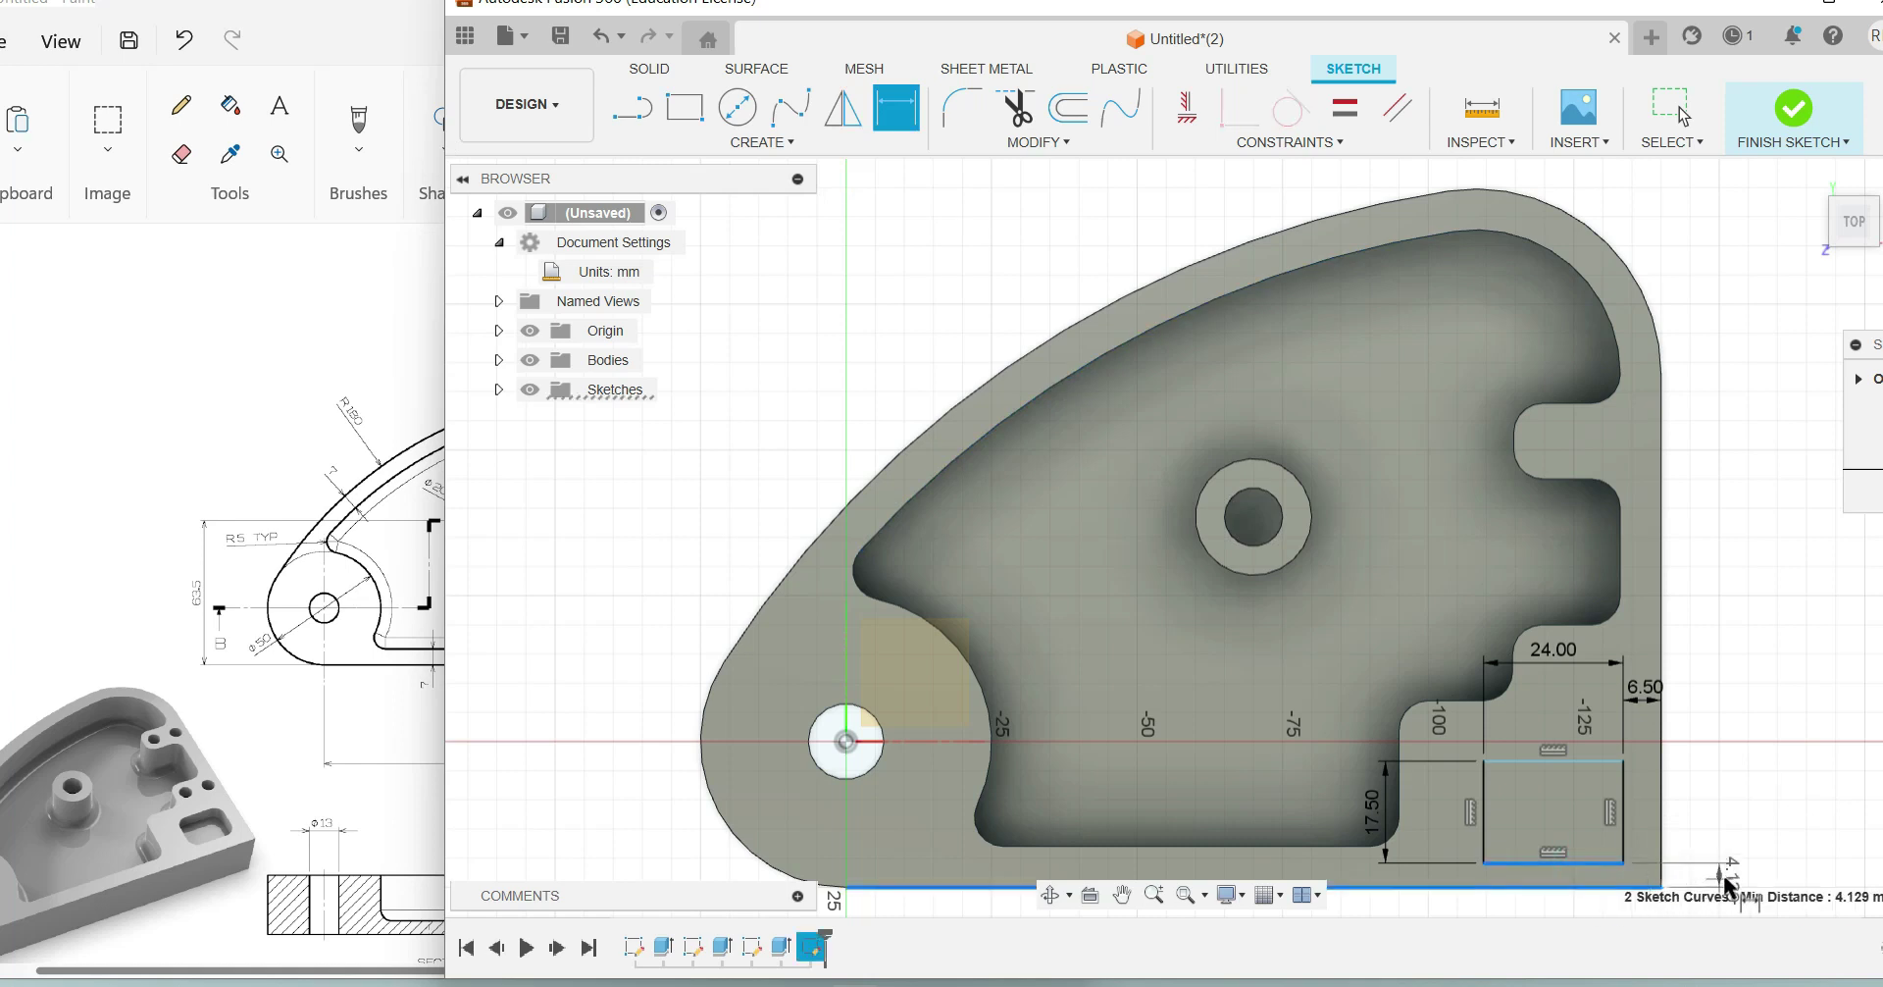
click(1729, 872)
text(7)
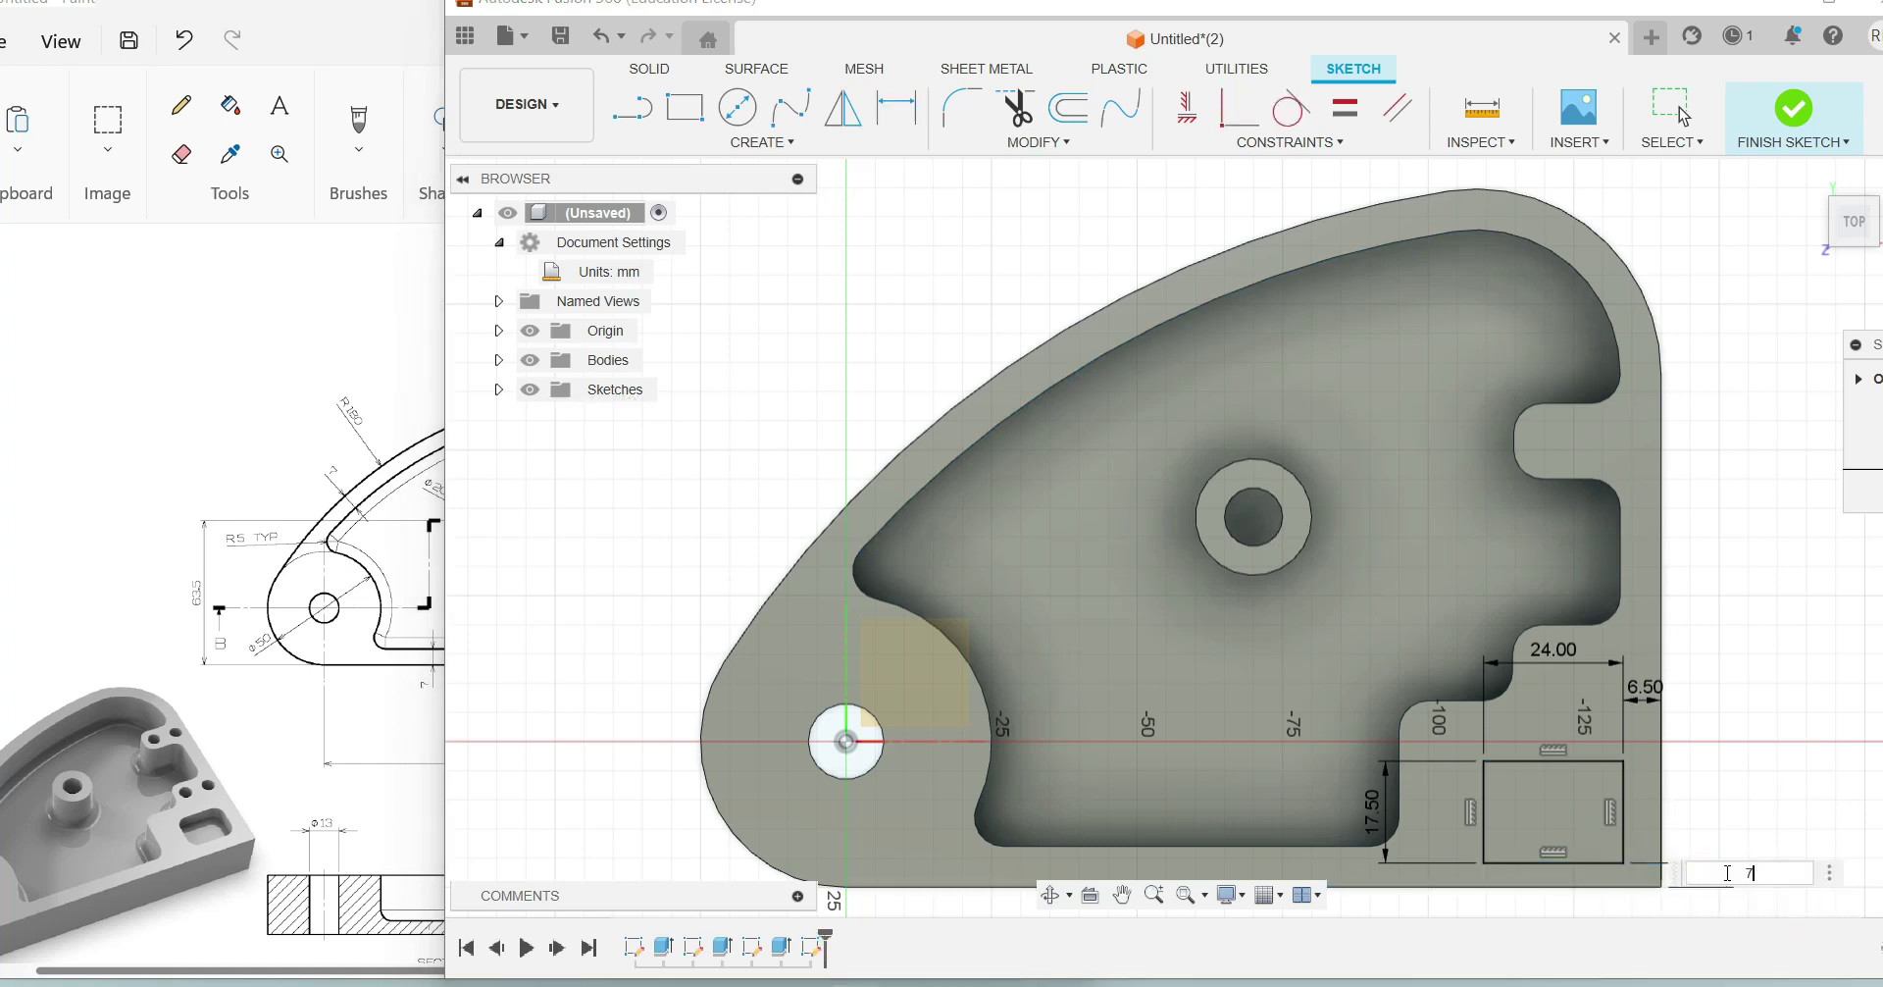
key(Return)
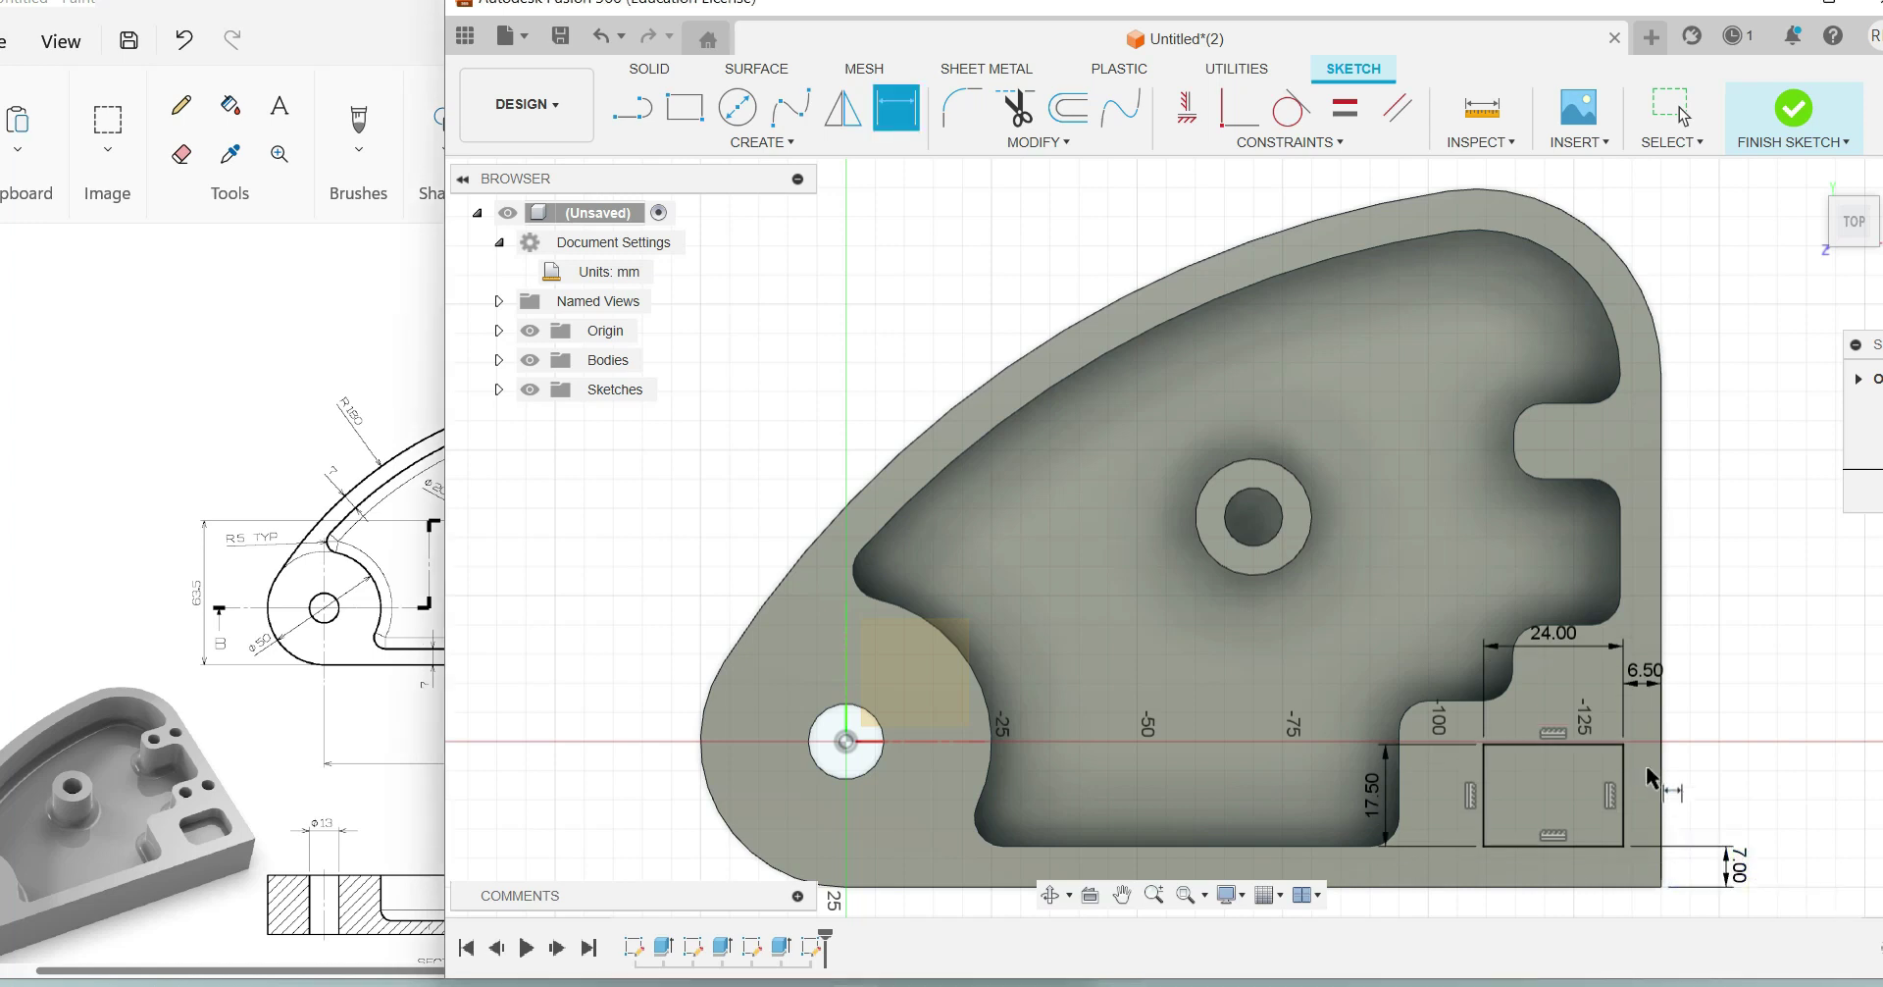
Step: Finish the sketch and extrude the rectangle as a cut 7 mm deep into the body's corner
click(1786, 116)
click(1814, 177)
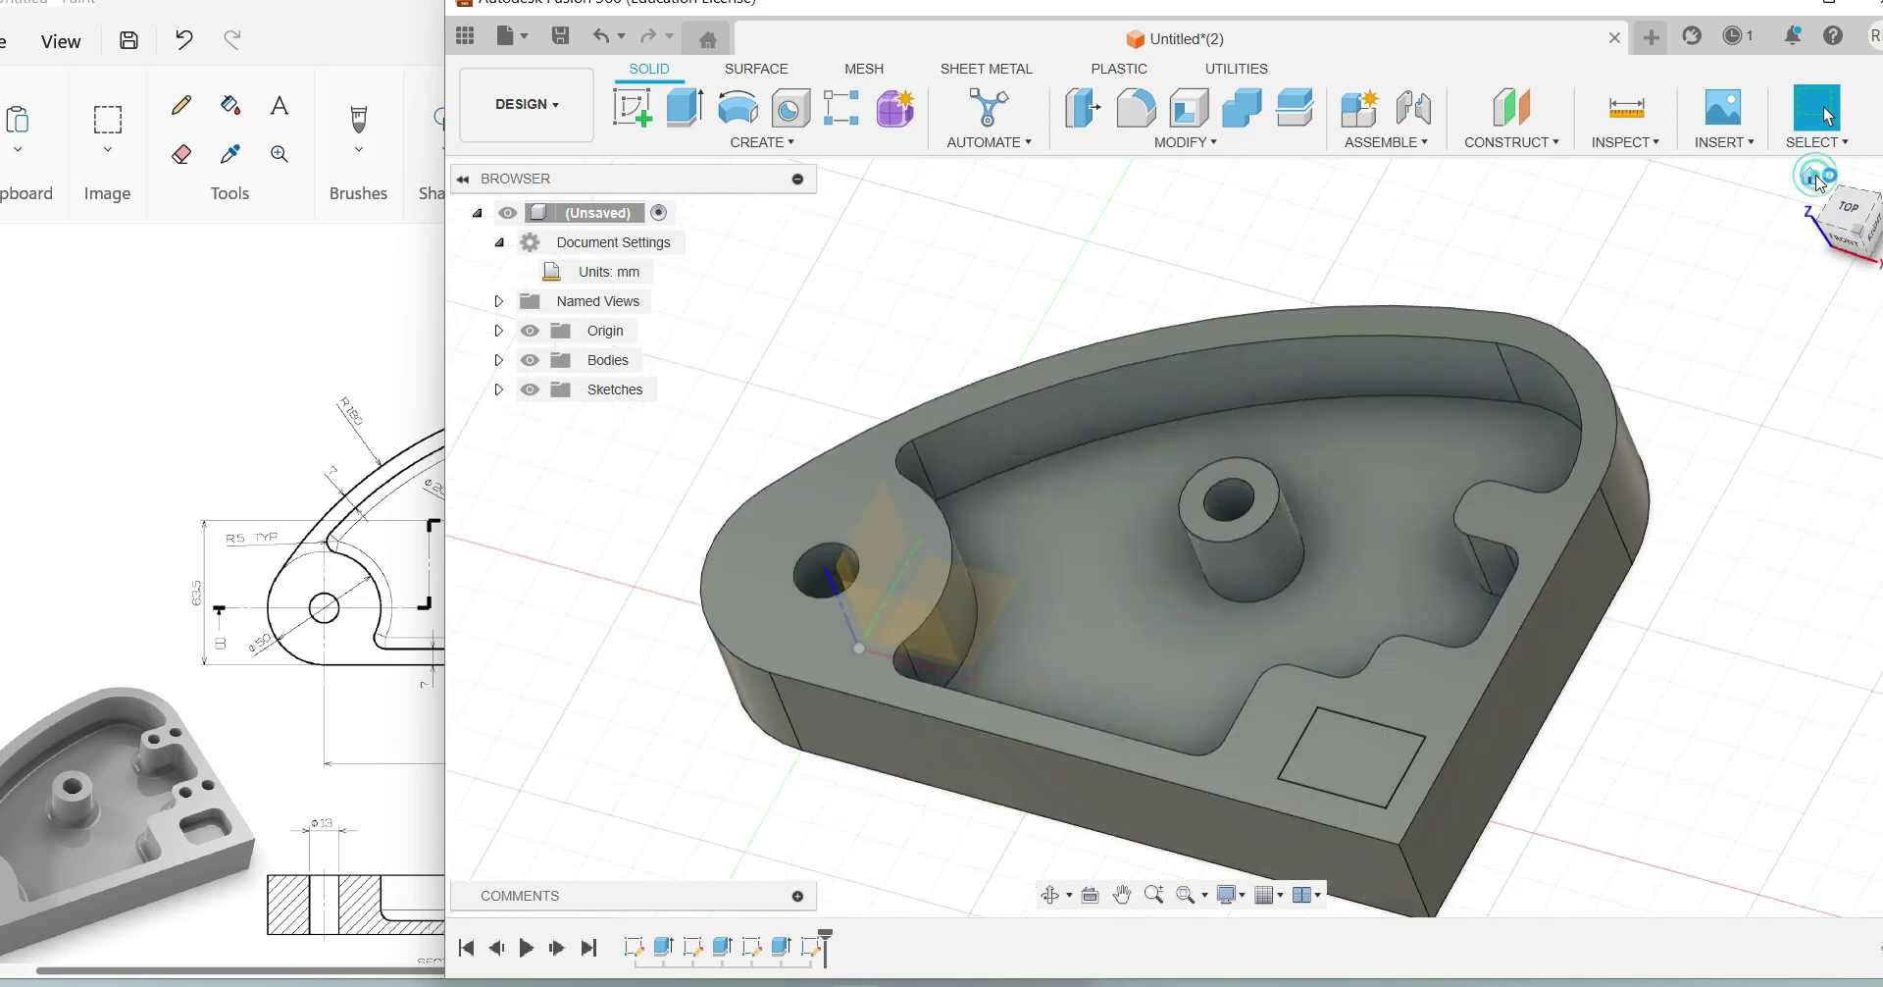
click(680, 110)
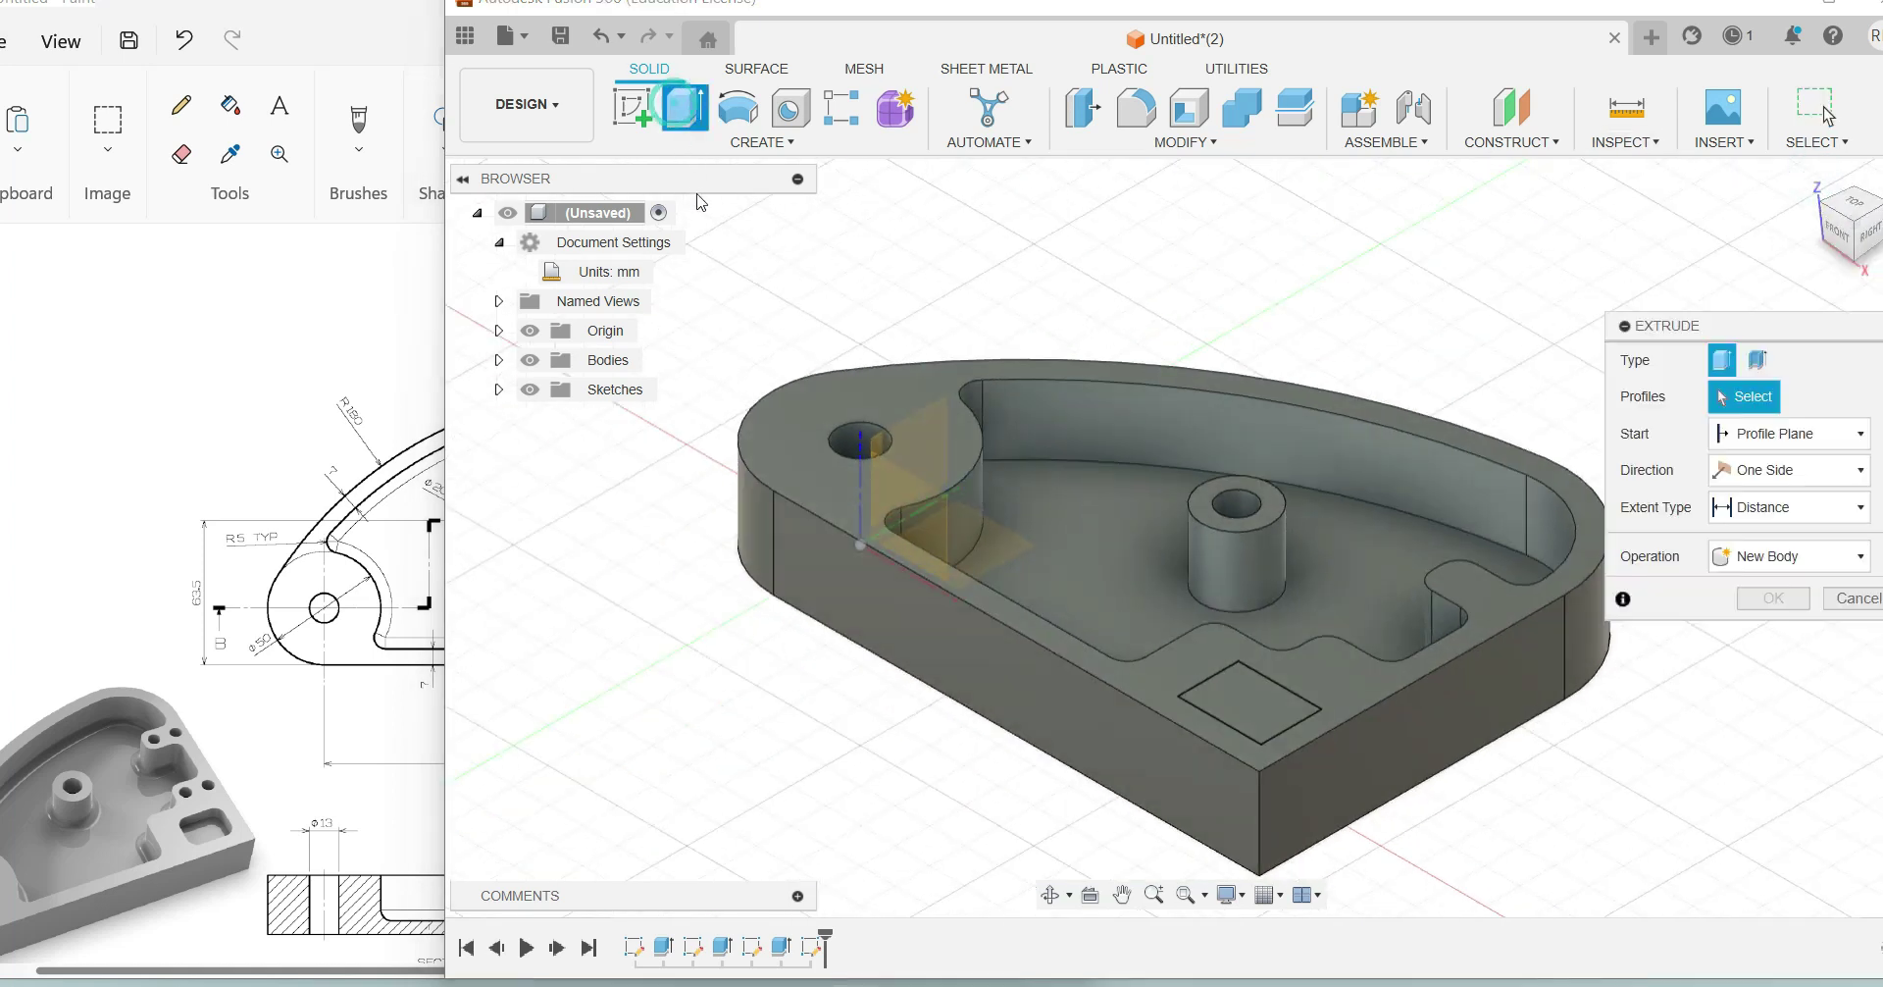
click(1236, 718)
drag(1247, 683, 1251, 721)
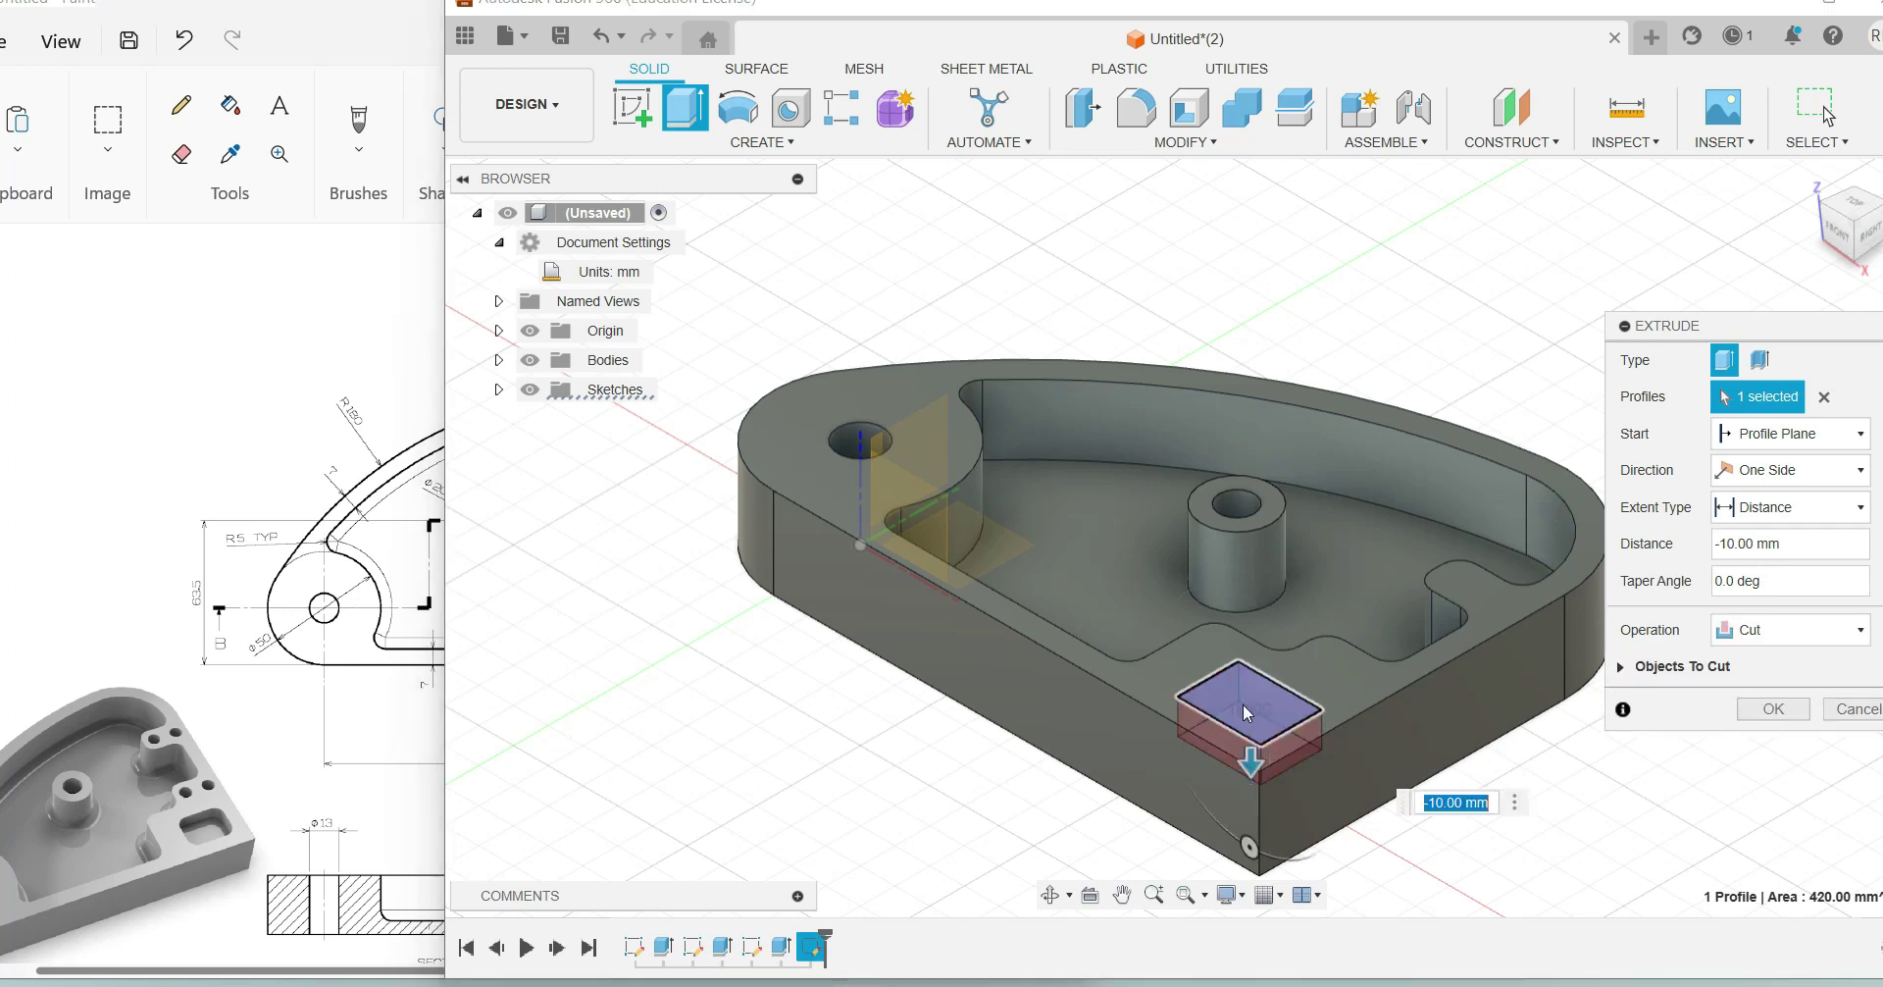
key(BackSpace)
text(-7)
key(Return)
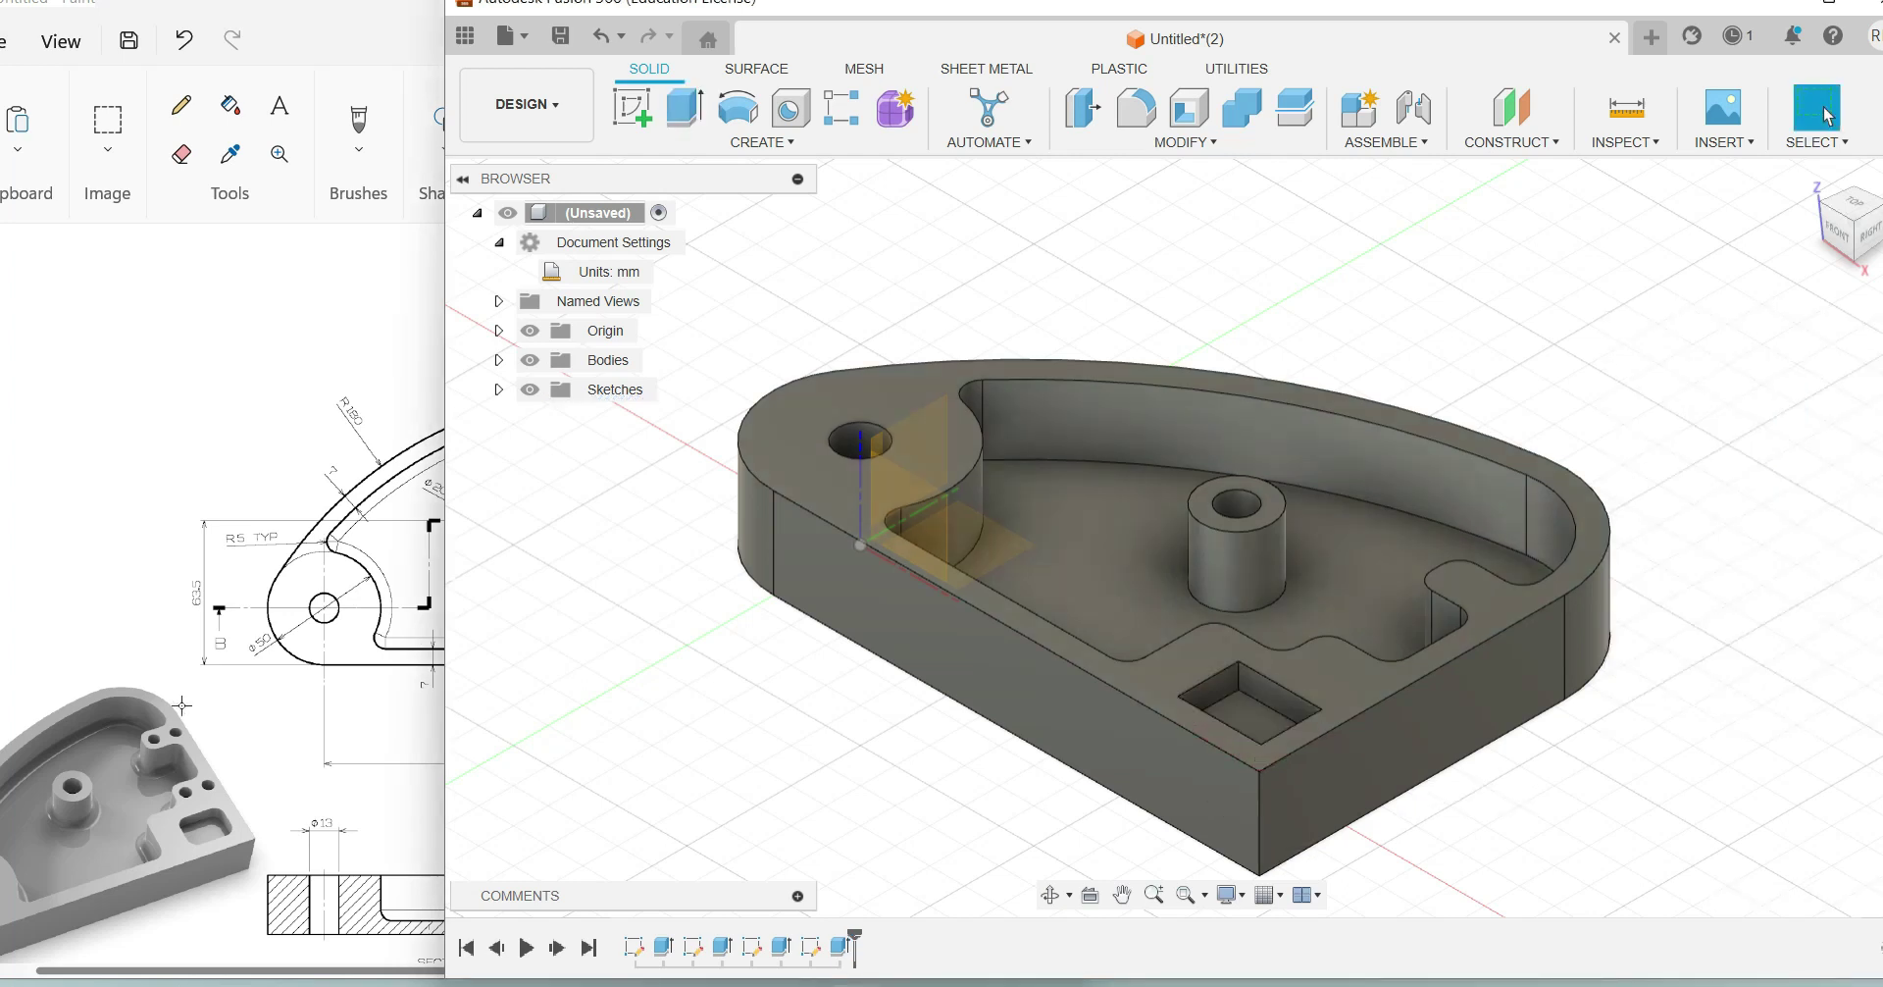
Step: Start a sketch on the body's top face and check the reference drawing for the small holes' sizes and positions
click(1352, 675)
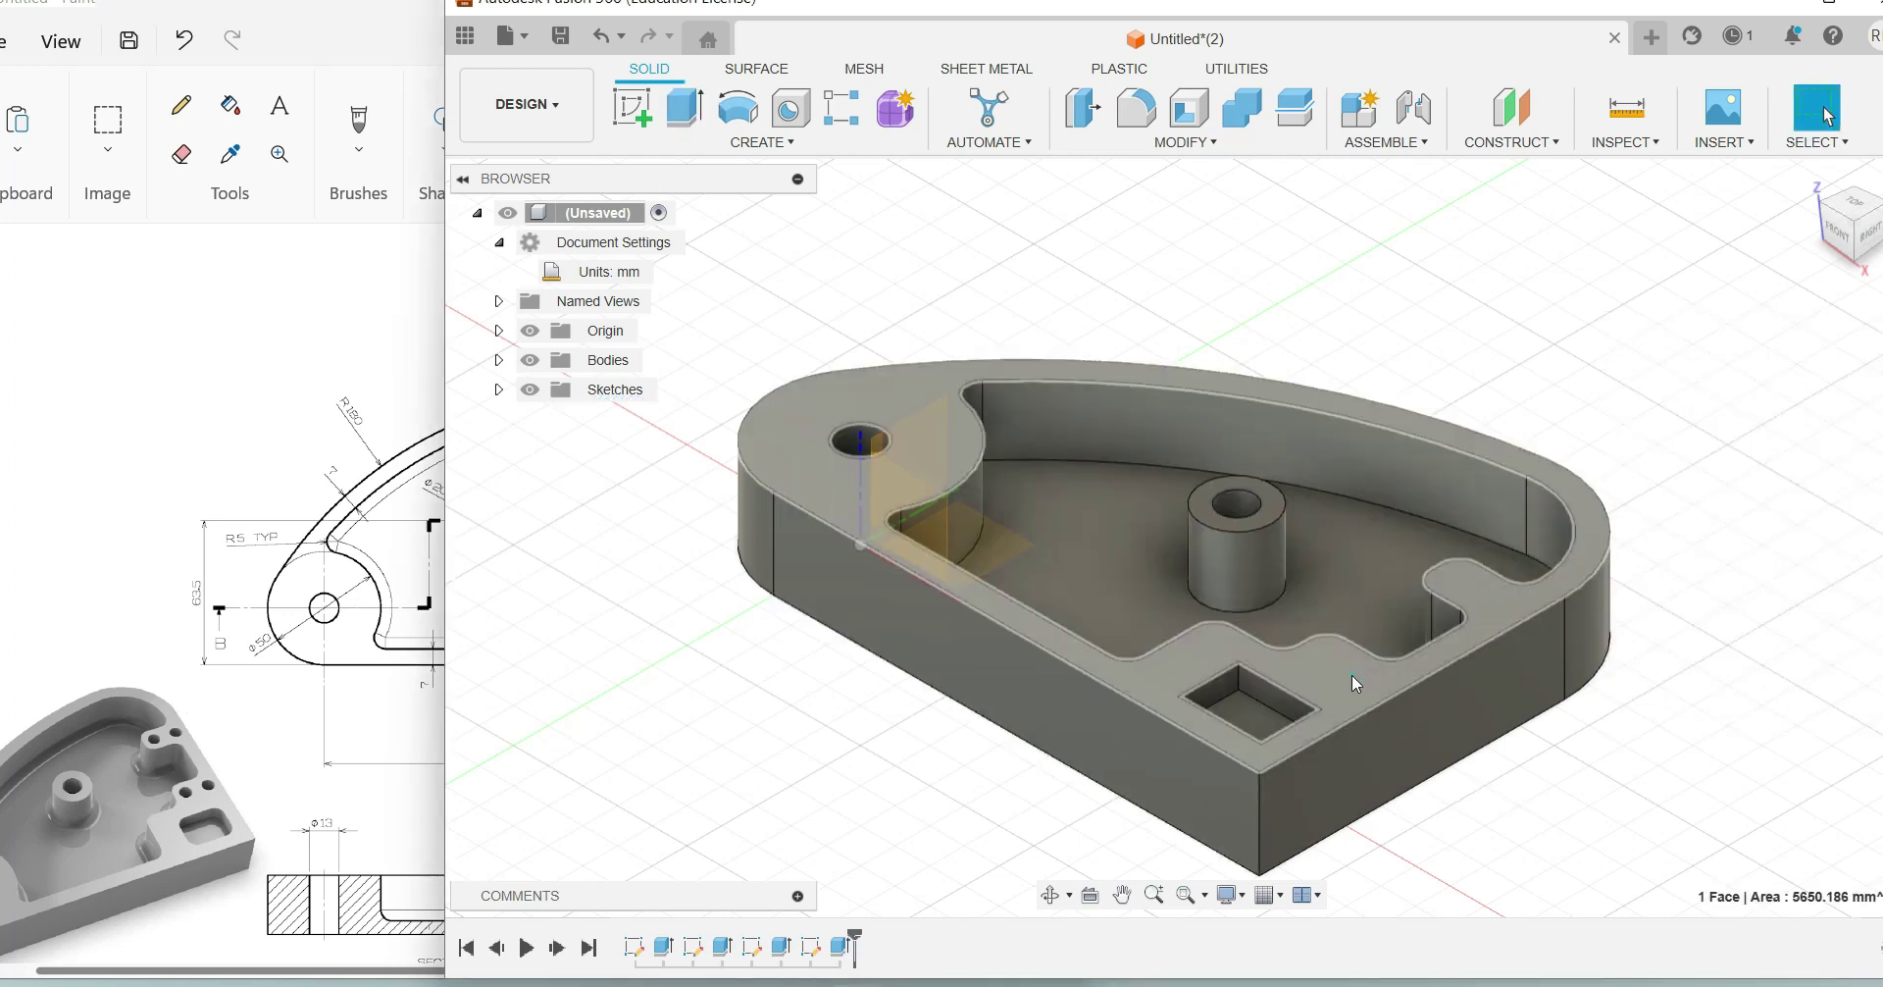
click(651, 115)
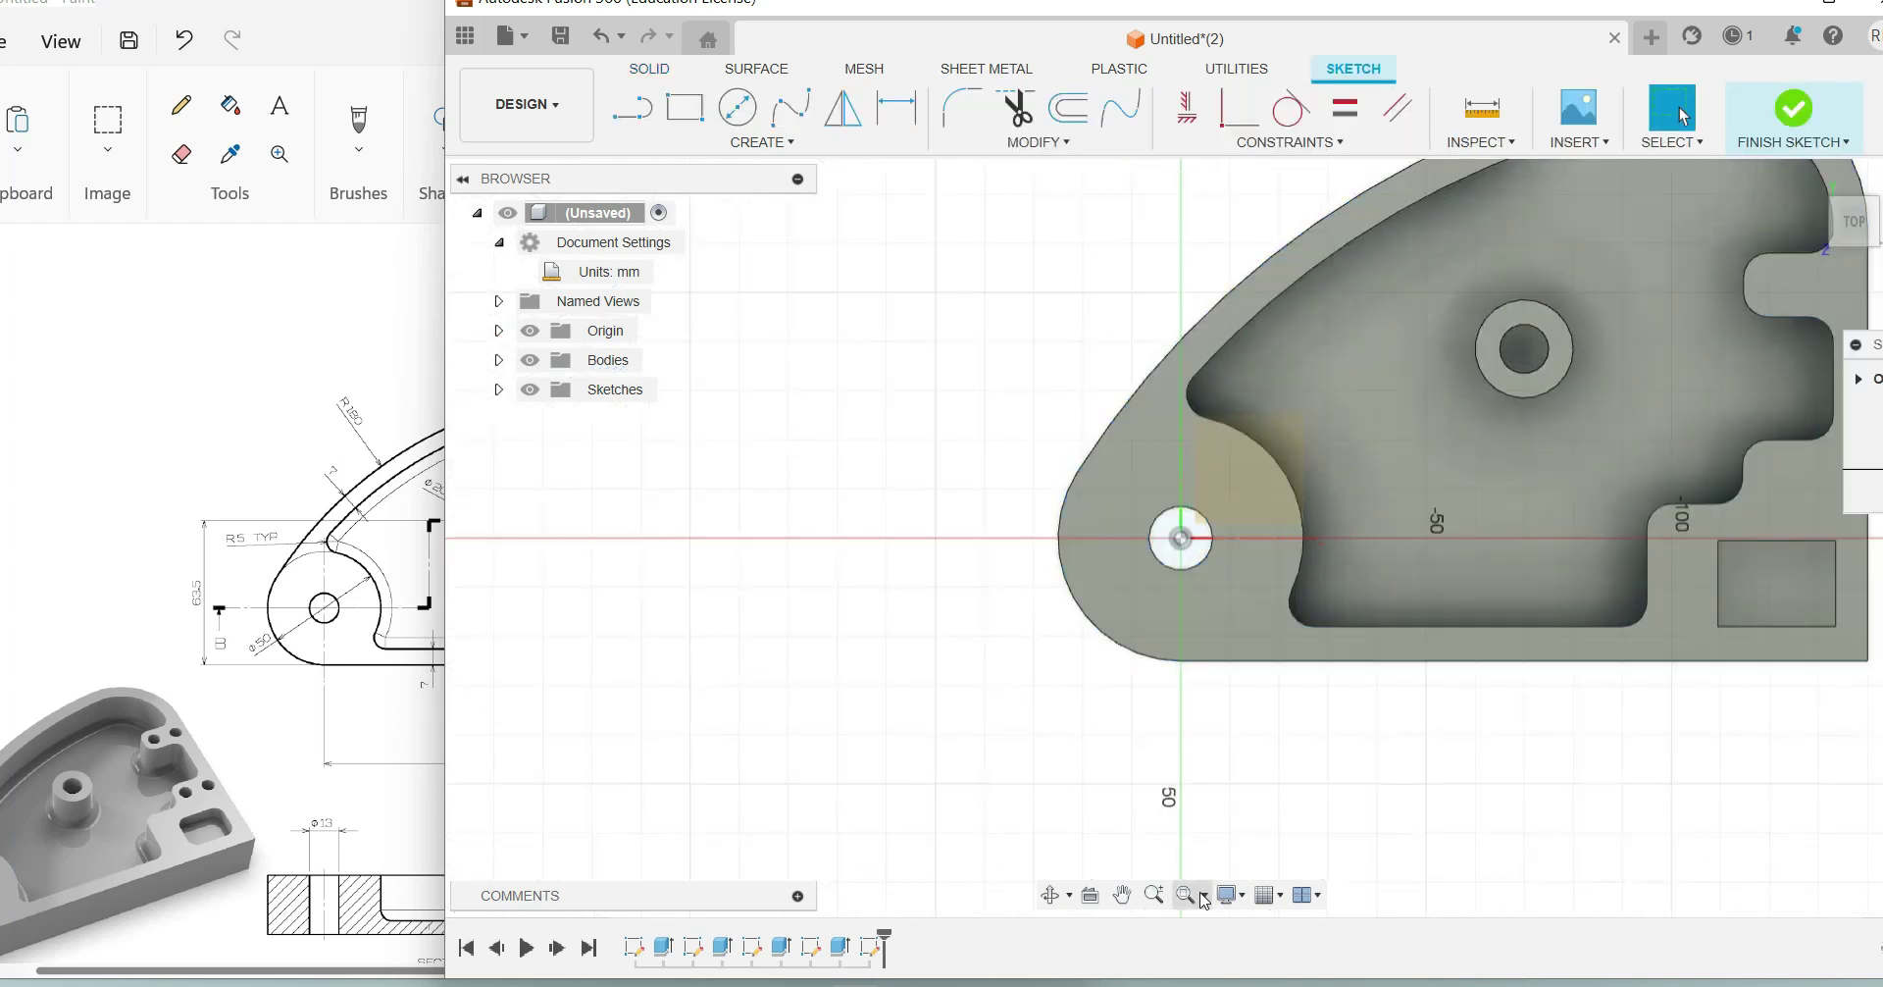
click(1191, 895)
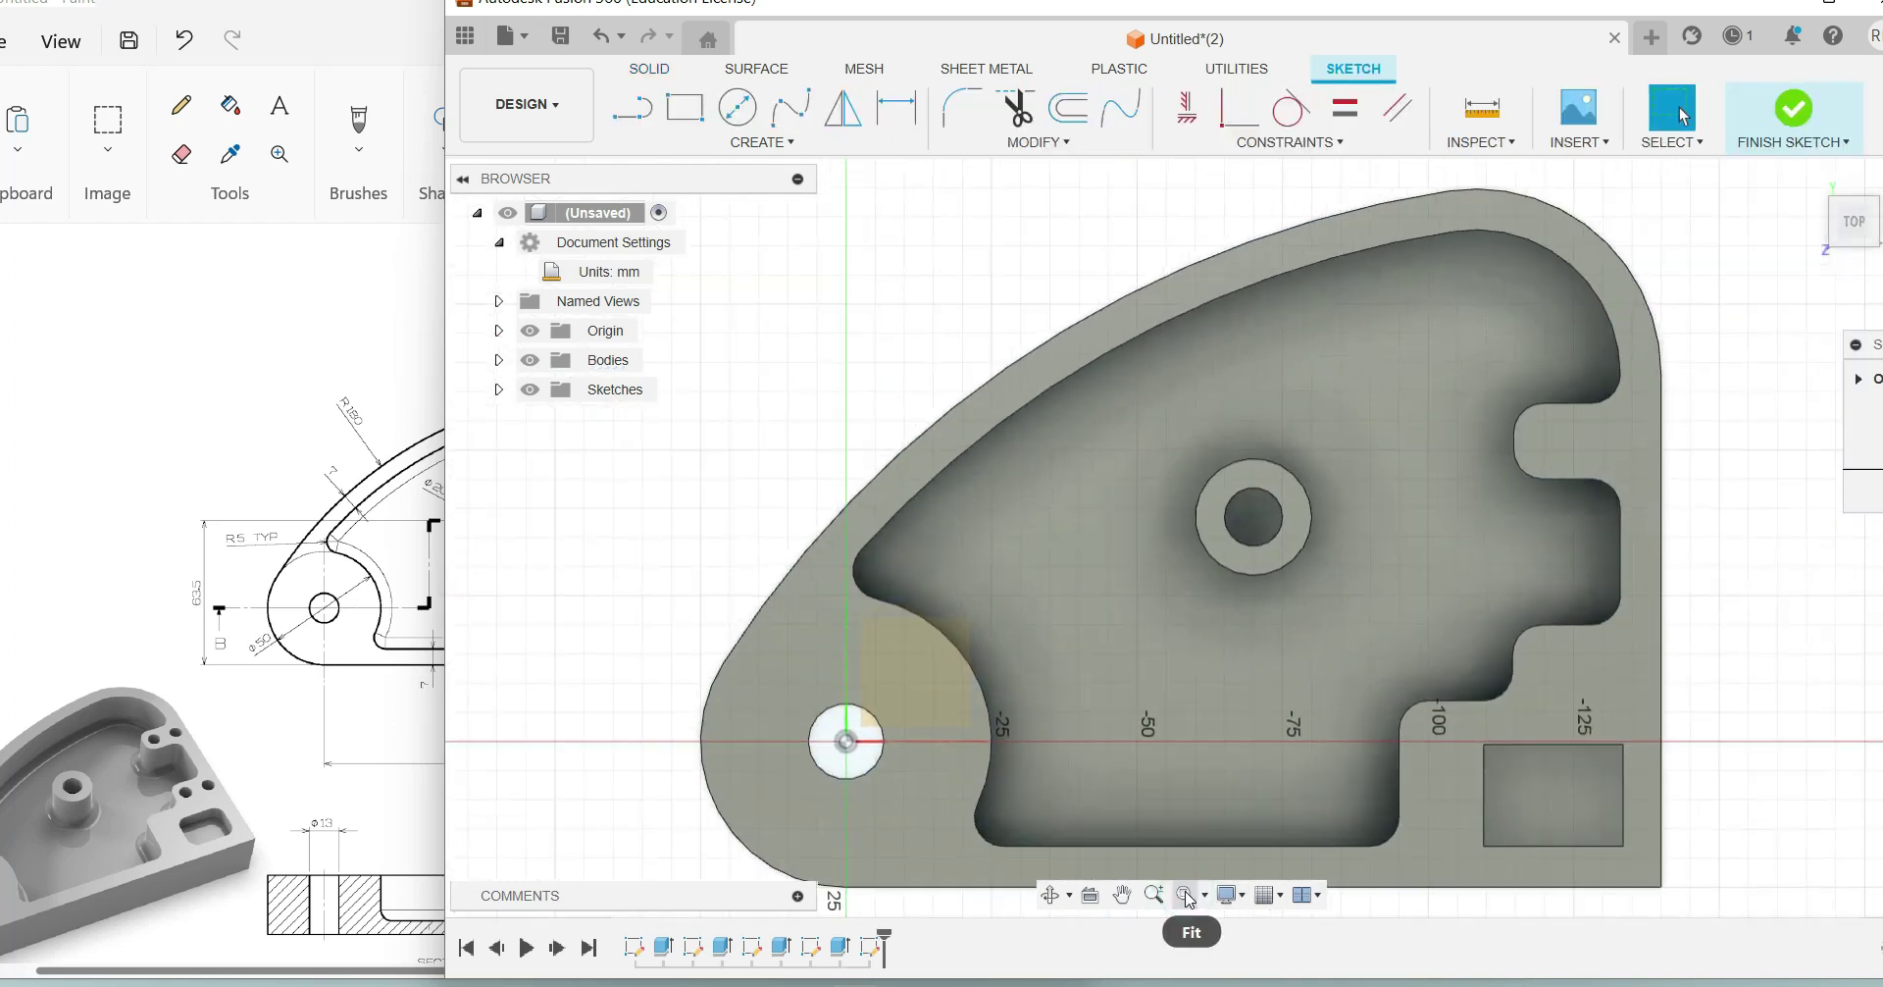
key(alt+Tab)
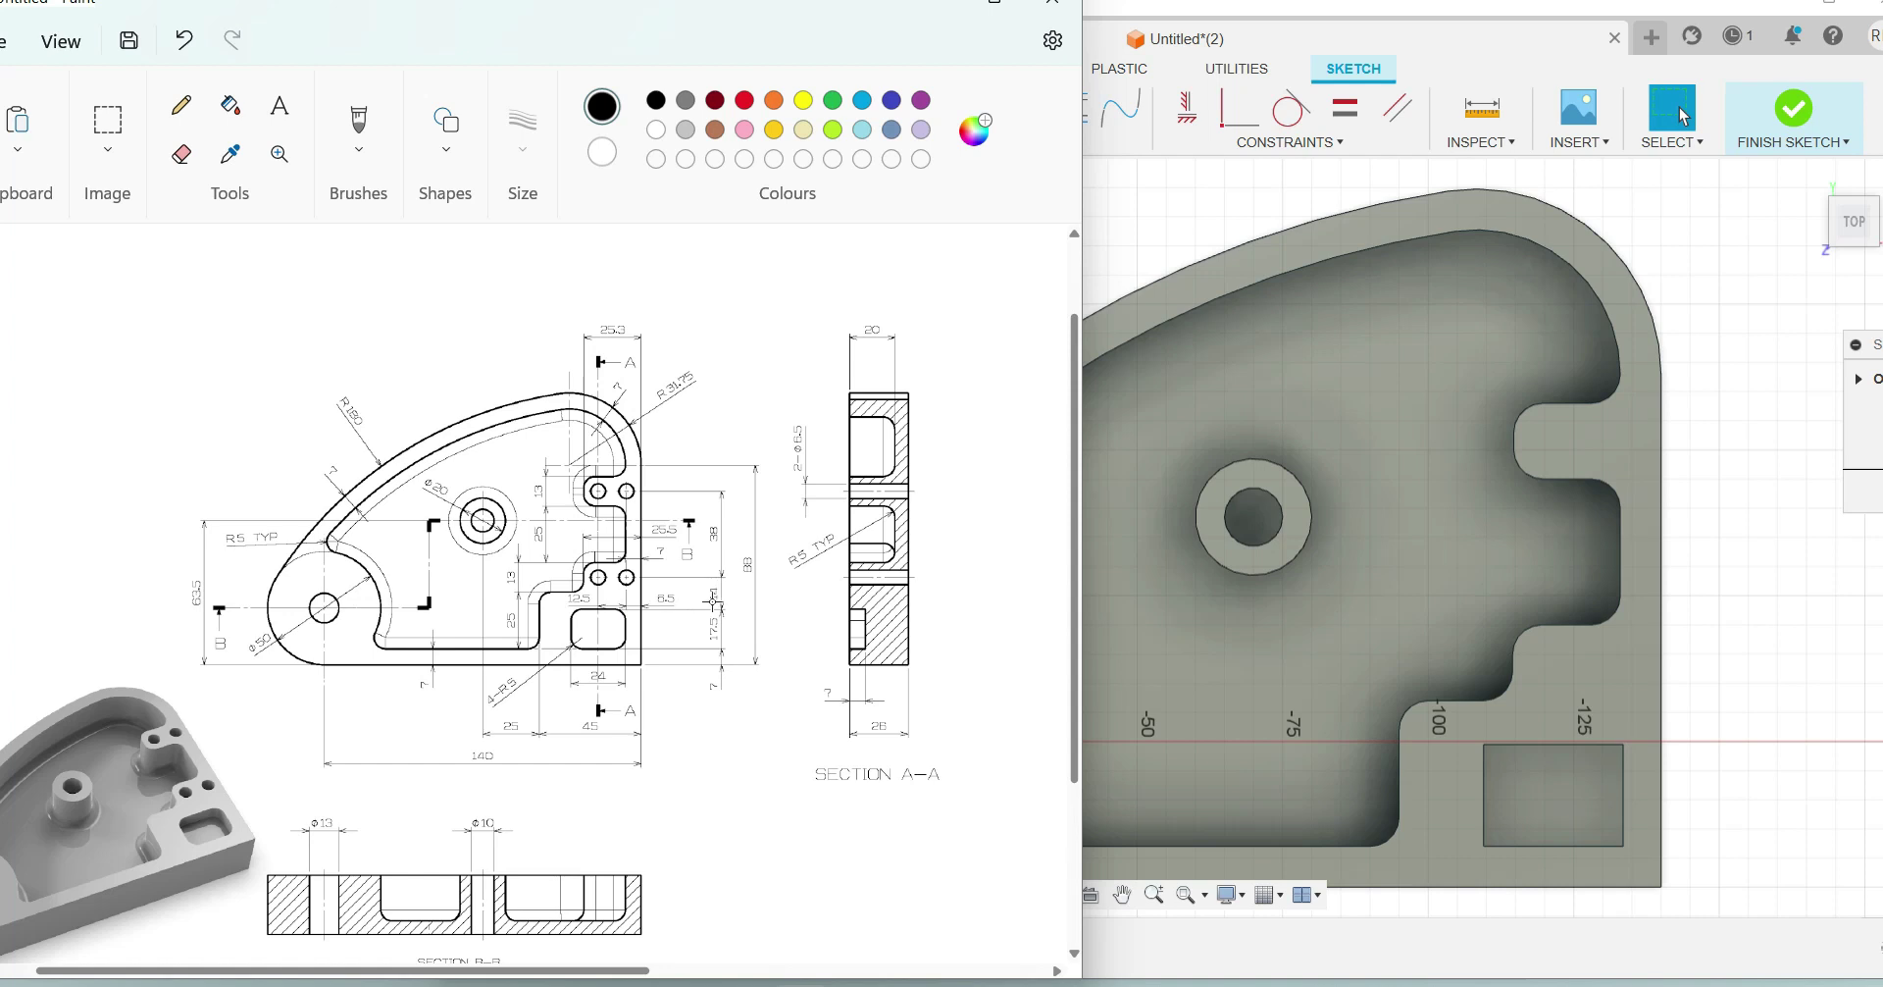
scroll(530, 873, right, 5)
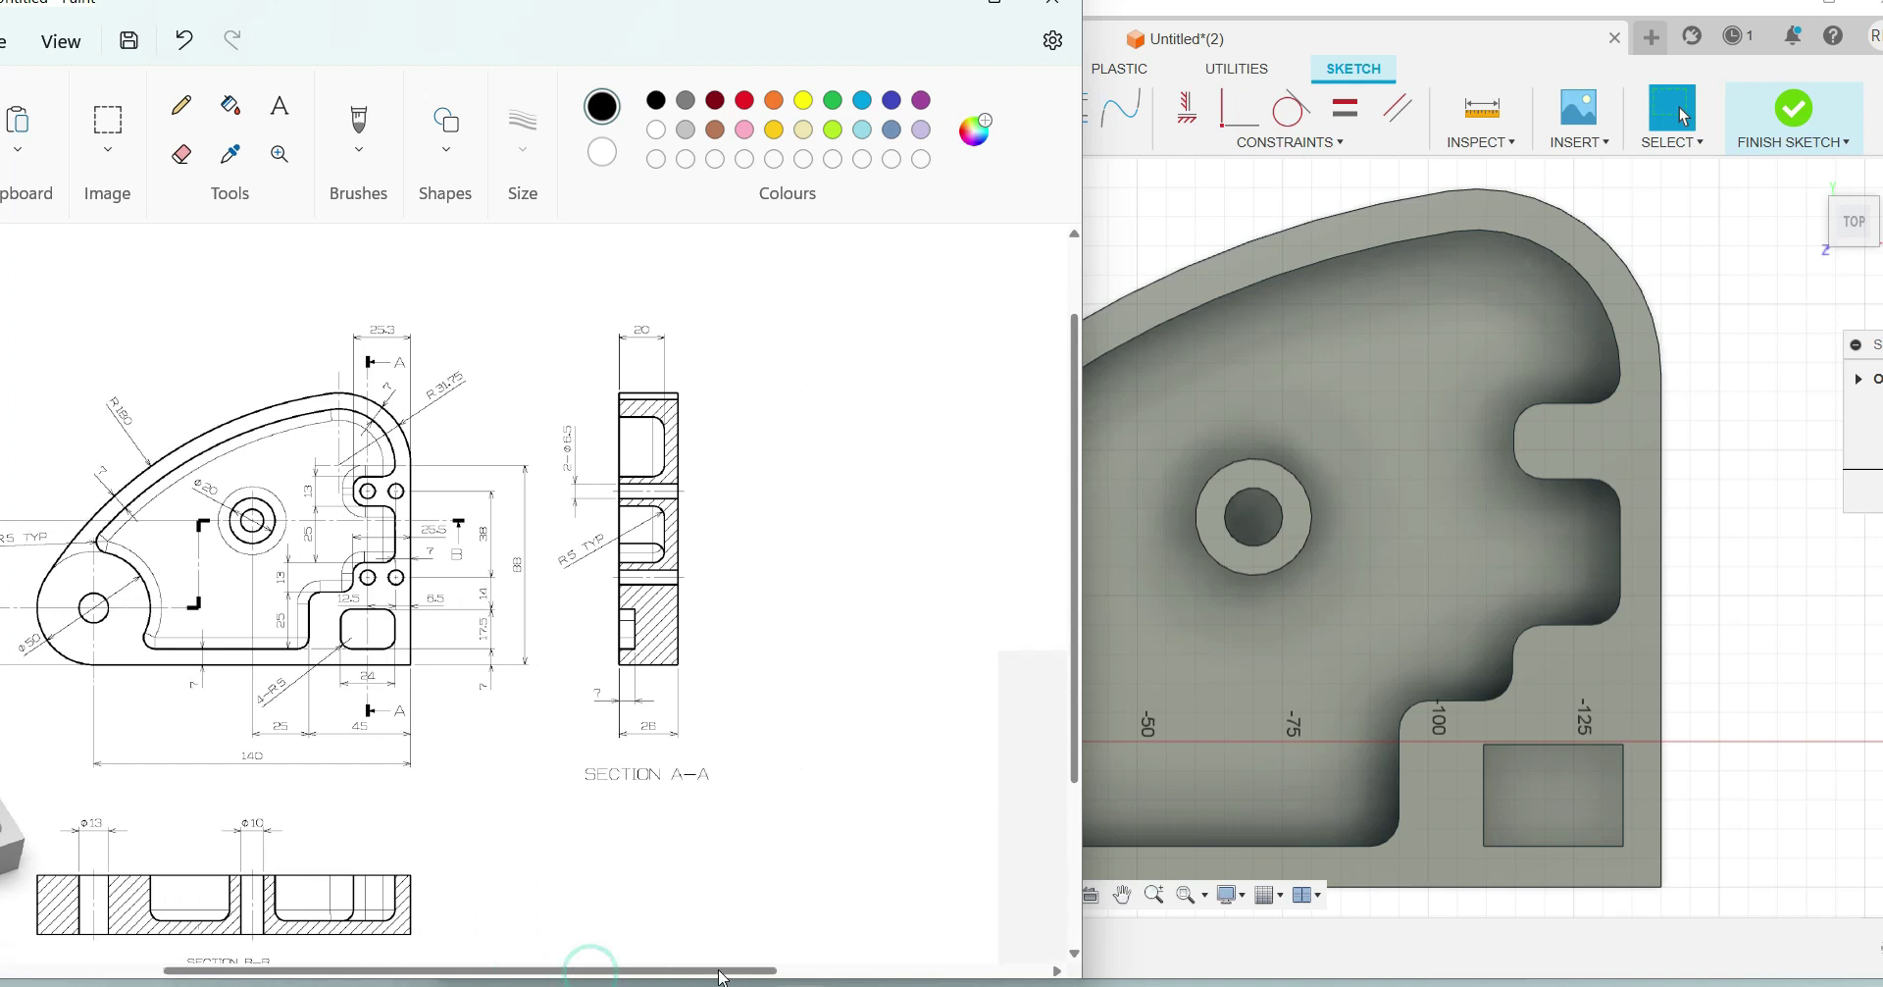
Step: Draw a 6.5 mm diameter circle on the top face between the corner pocket and the step above it
click(1639, 650)
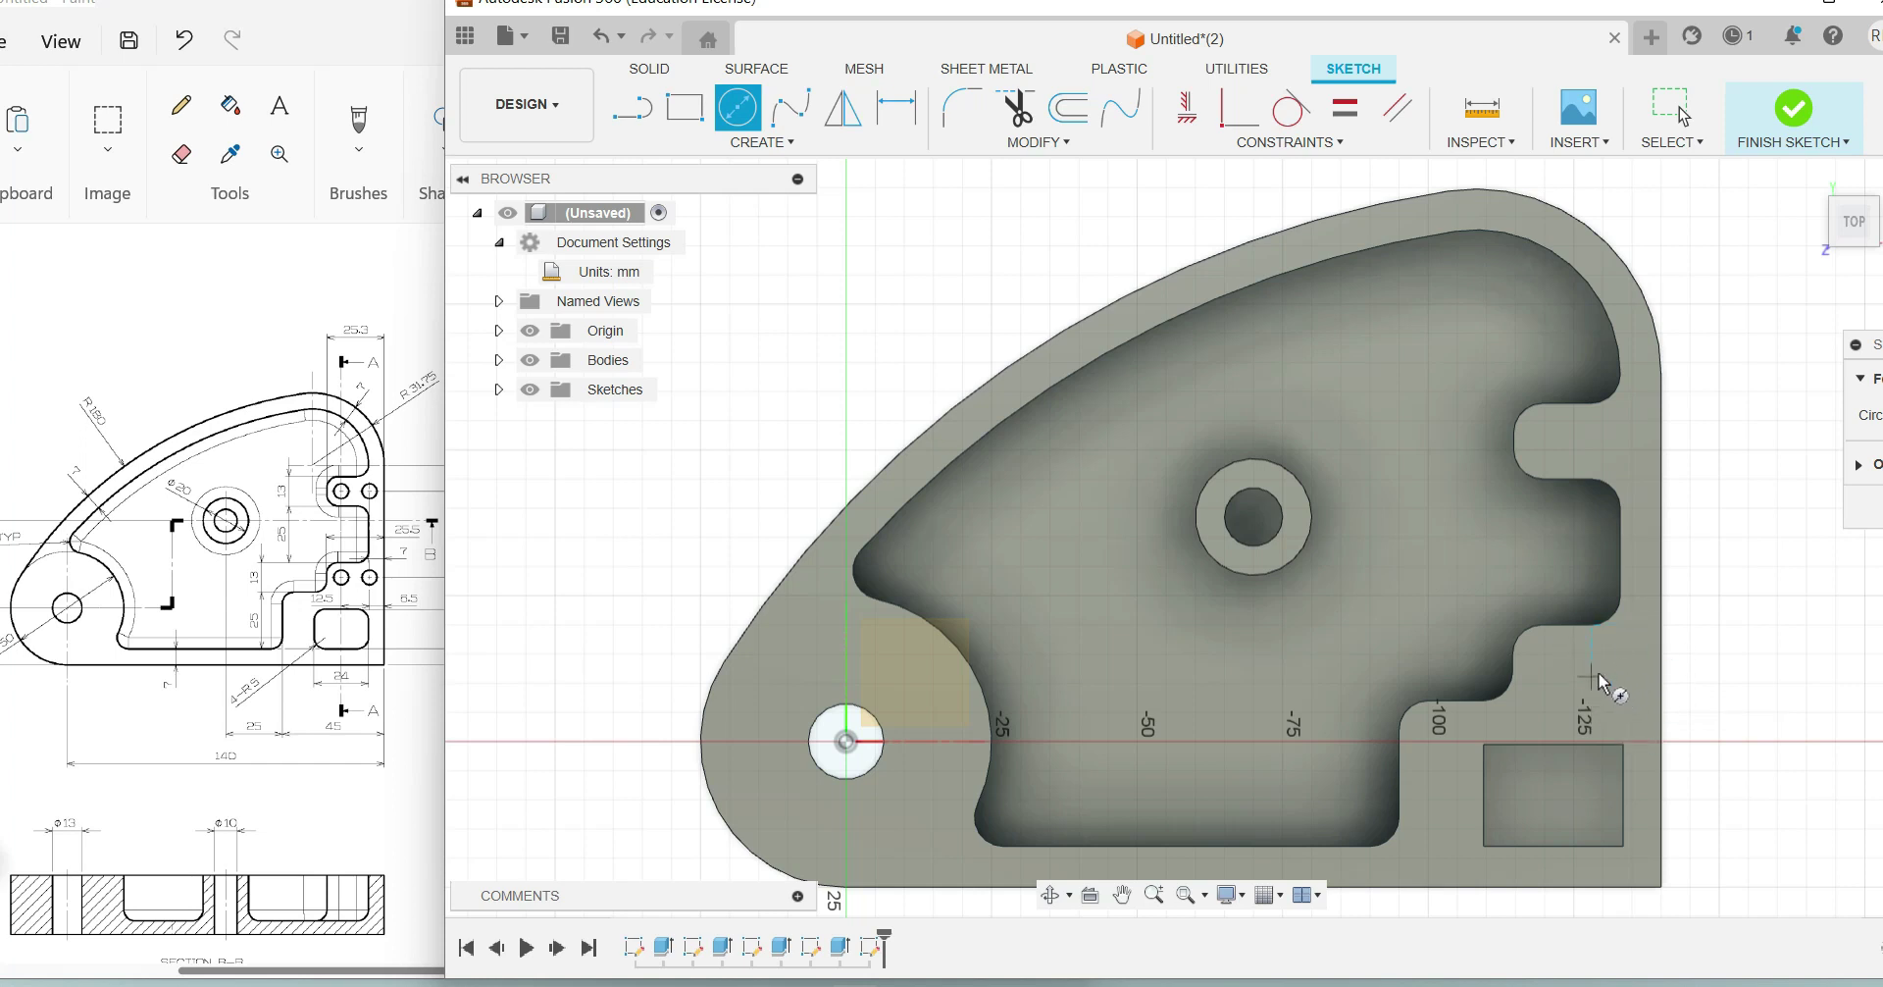
click(1612, 675)
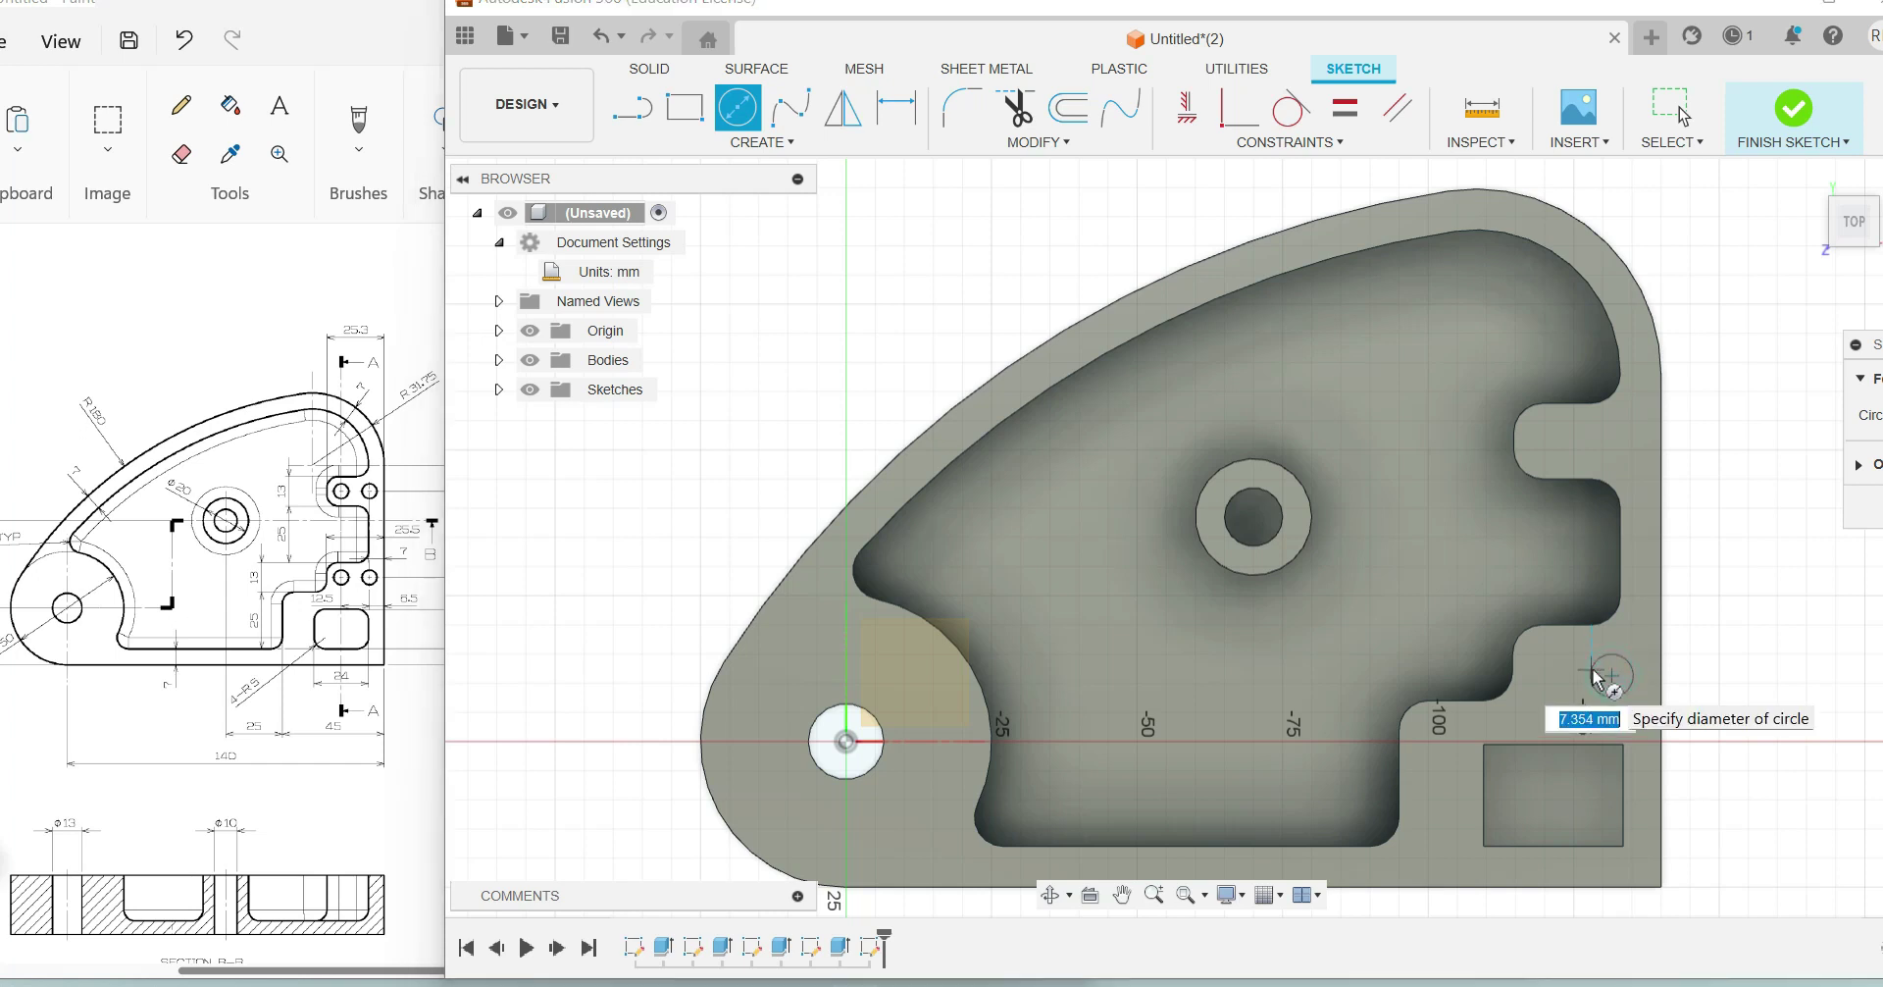
text(6.5)
key(Return)
Step: Dimension the circle's center 14 mm above the corner pocket's upper edge
key(d)
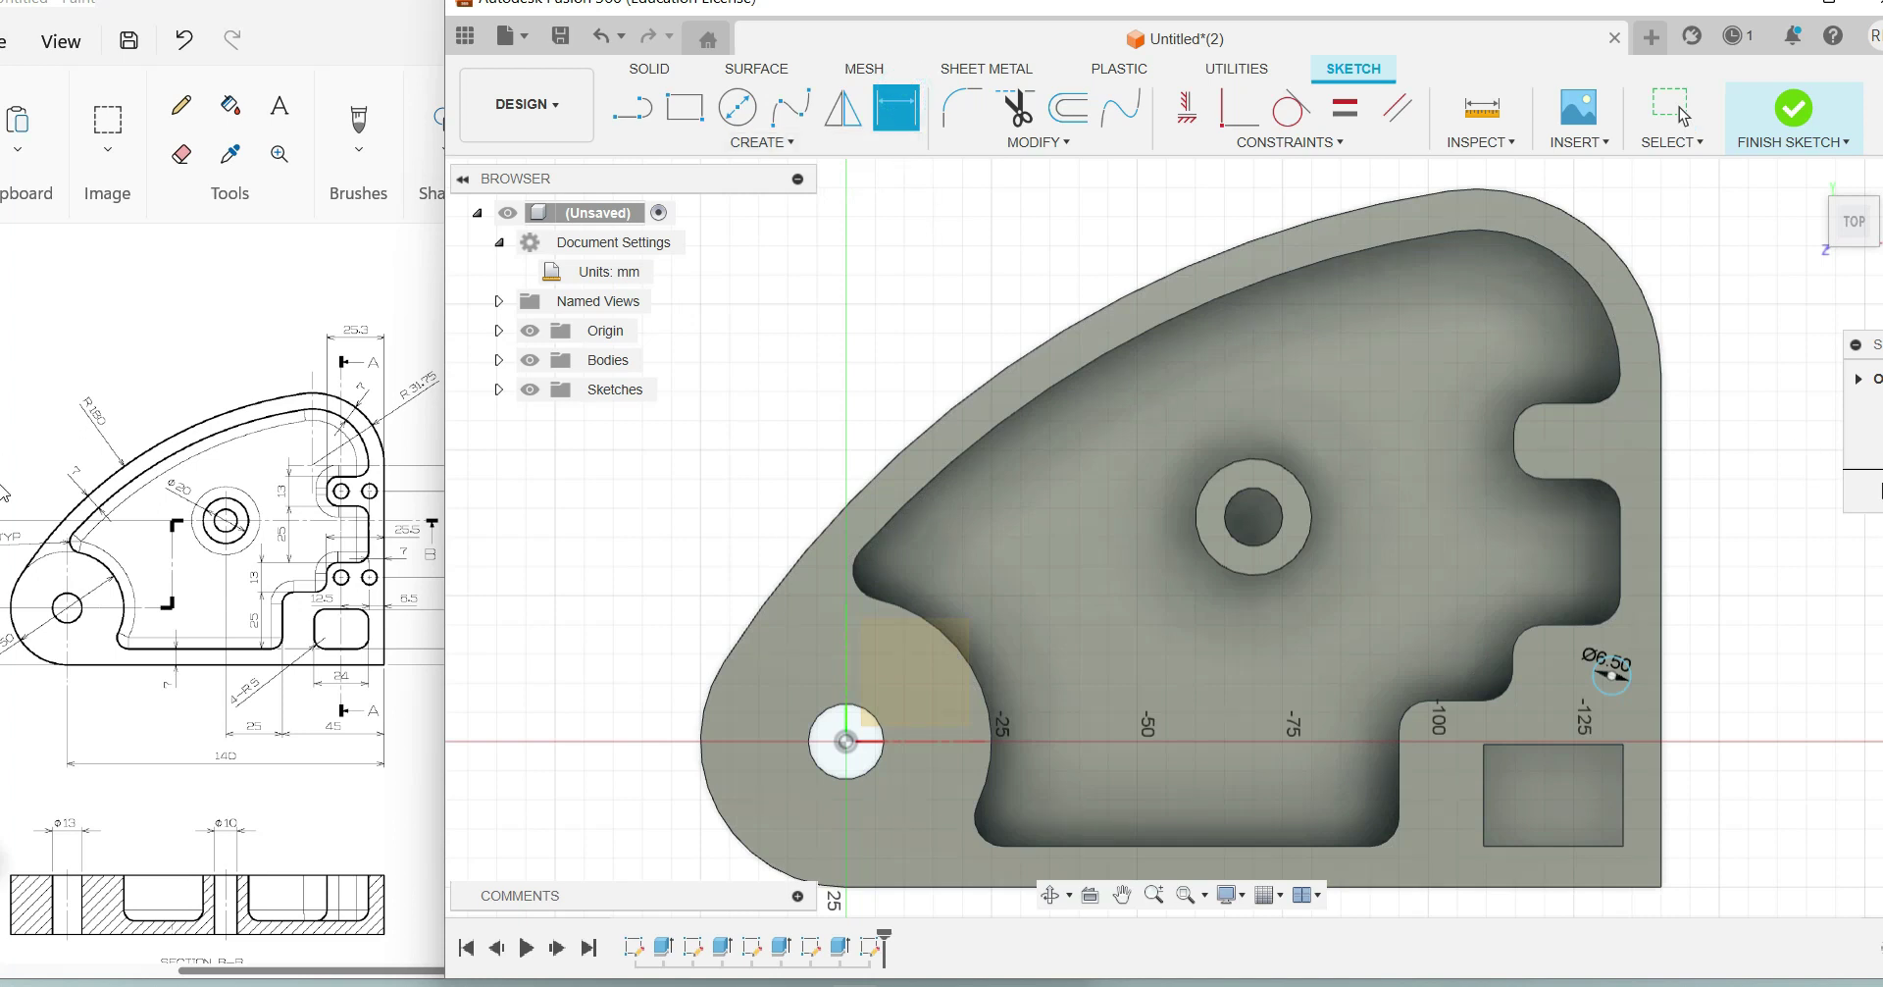
click(1611, 676)
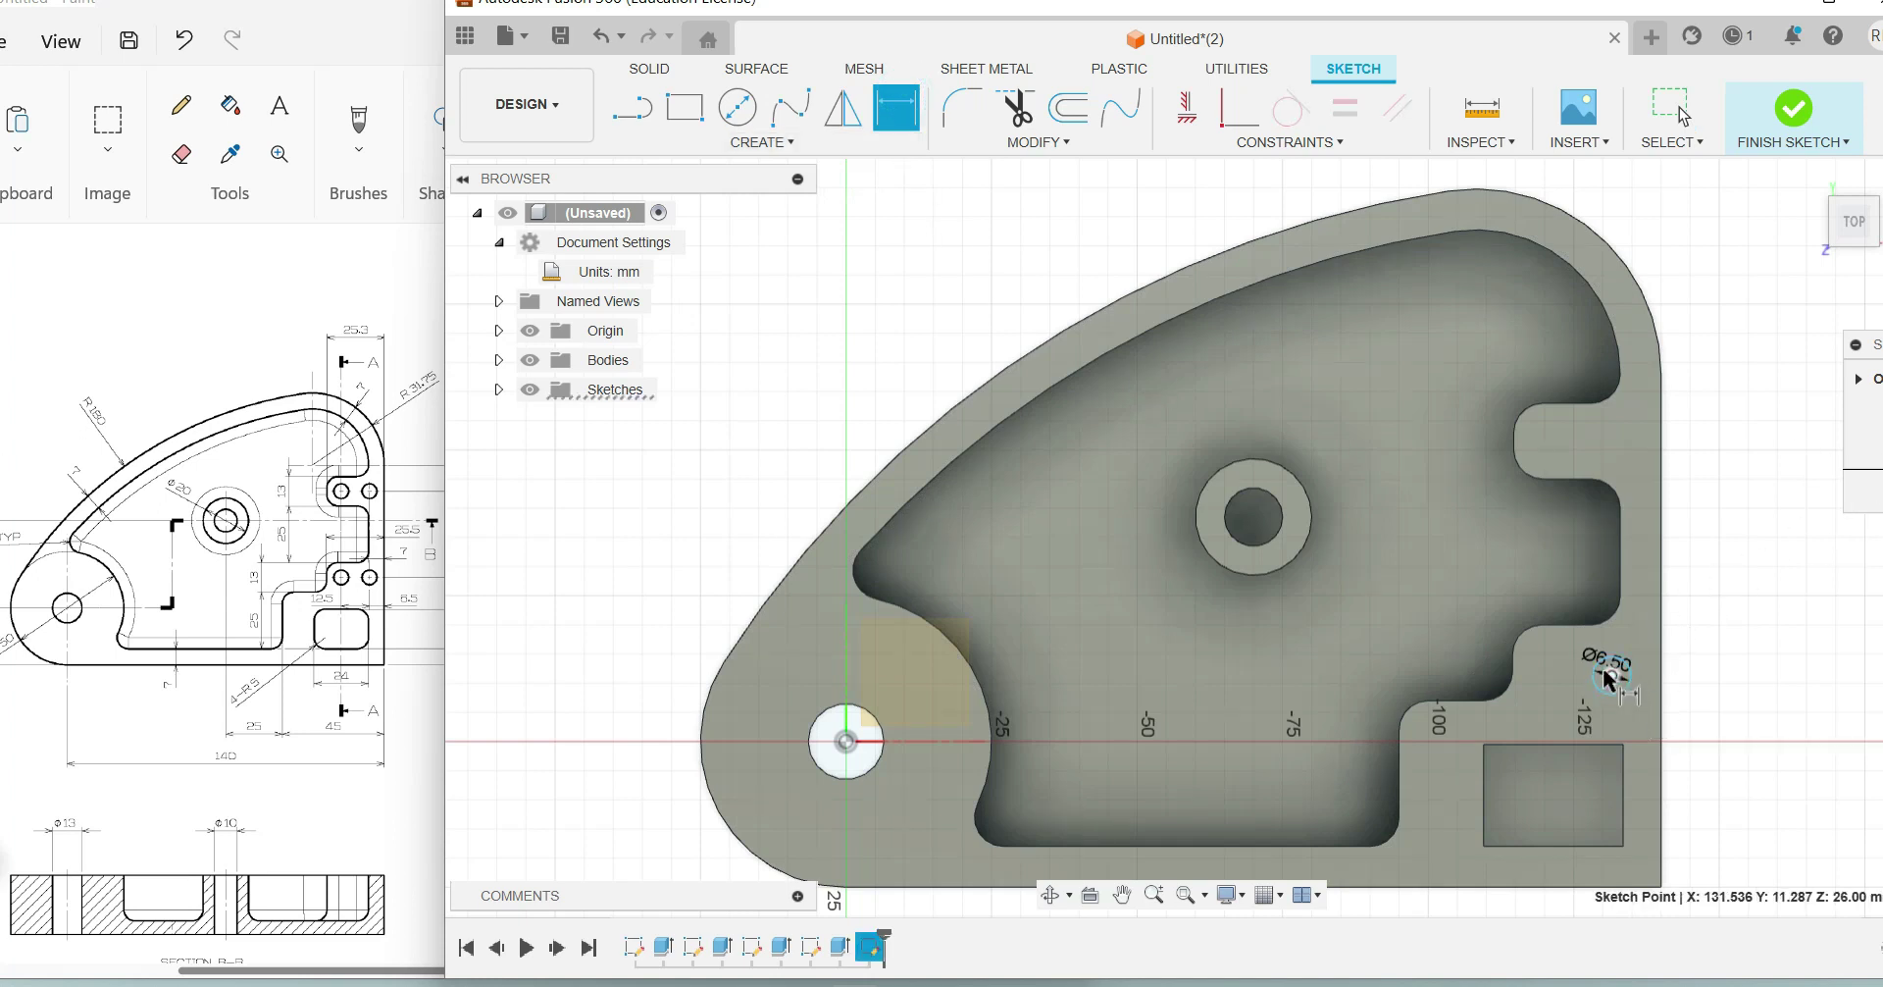
click(1591, 745)
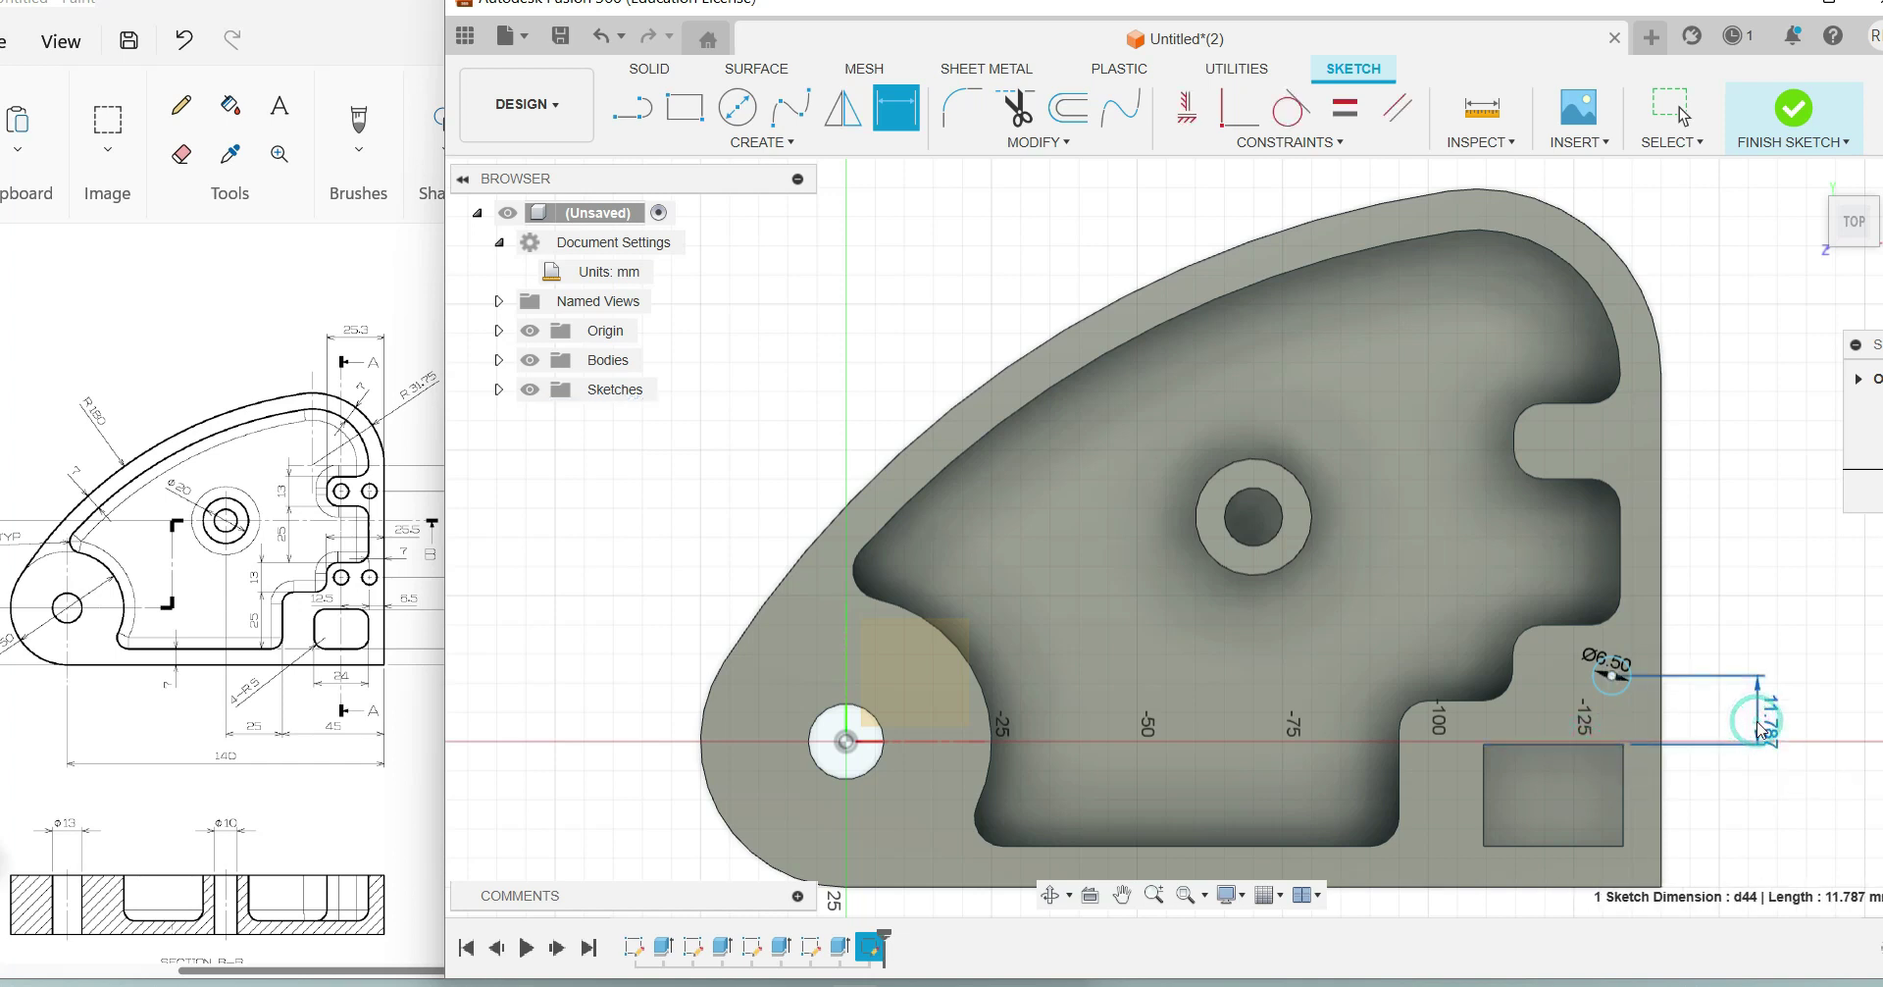
click(1763, 728)
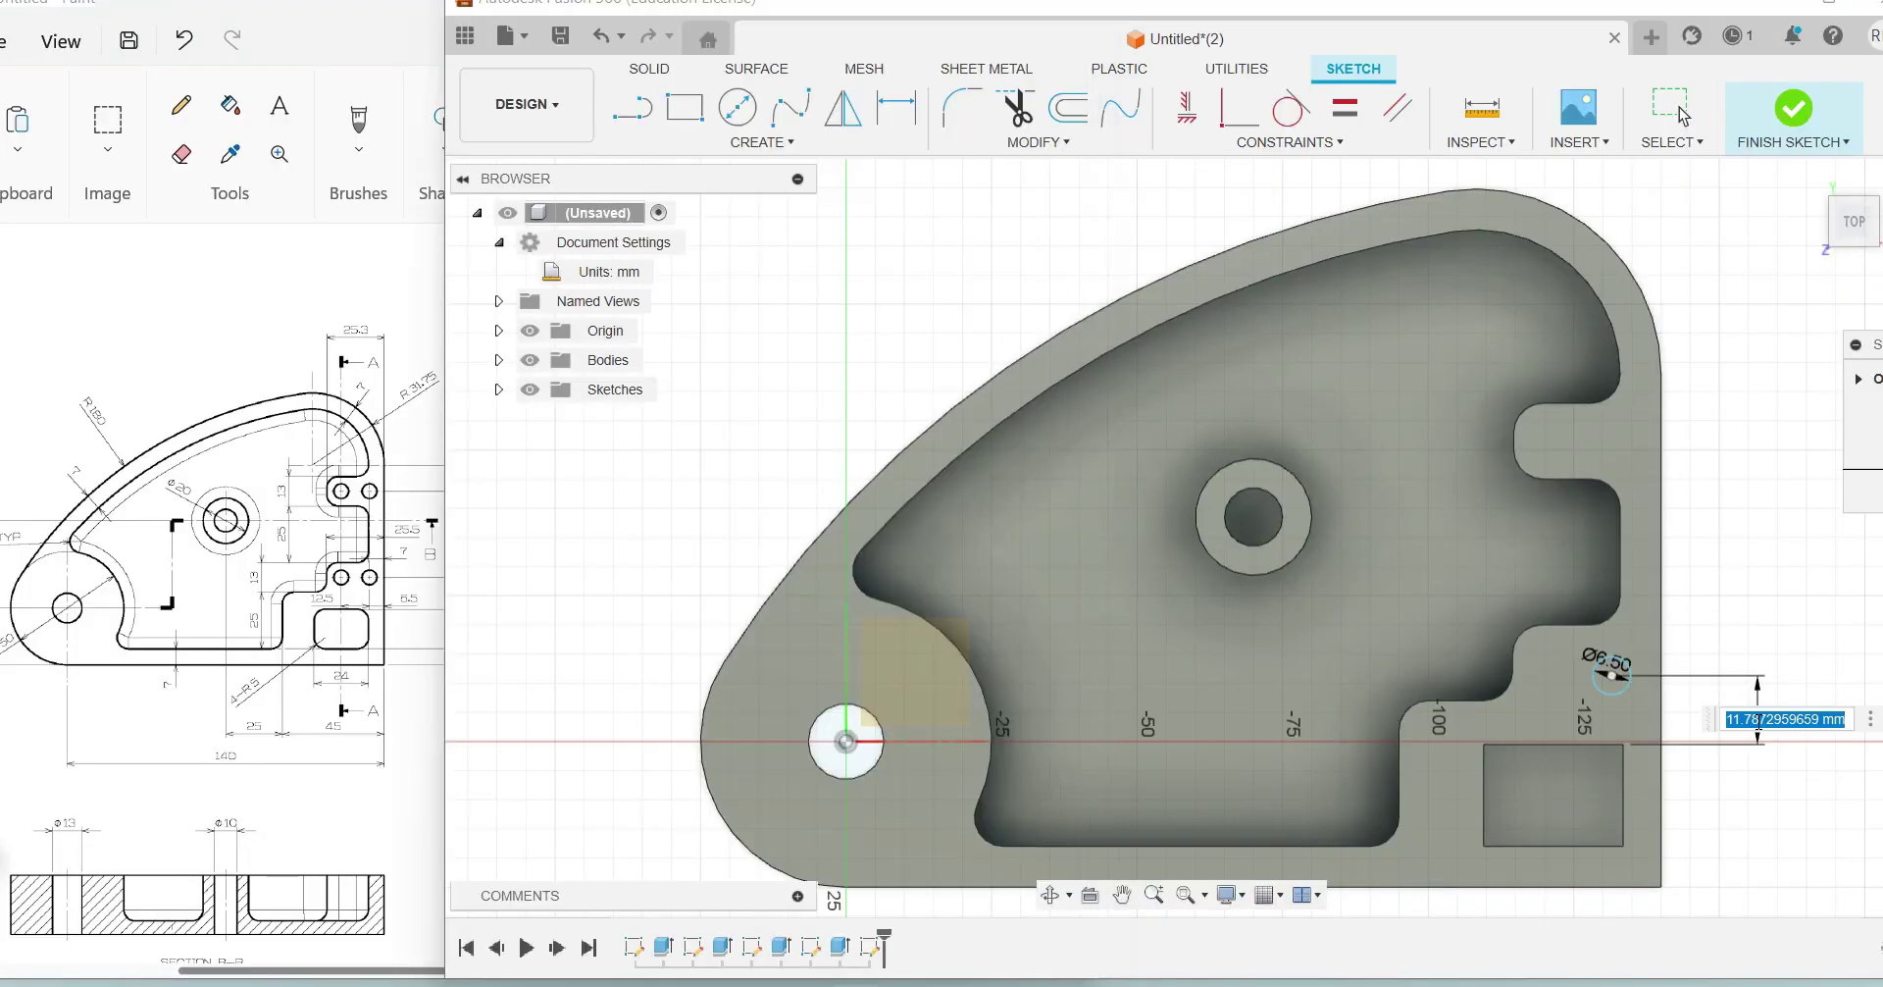
text(14)
key(Return)
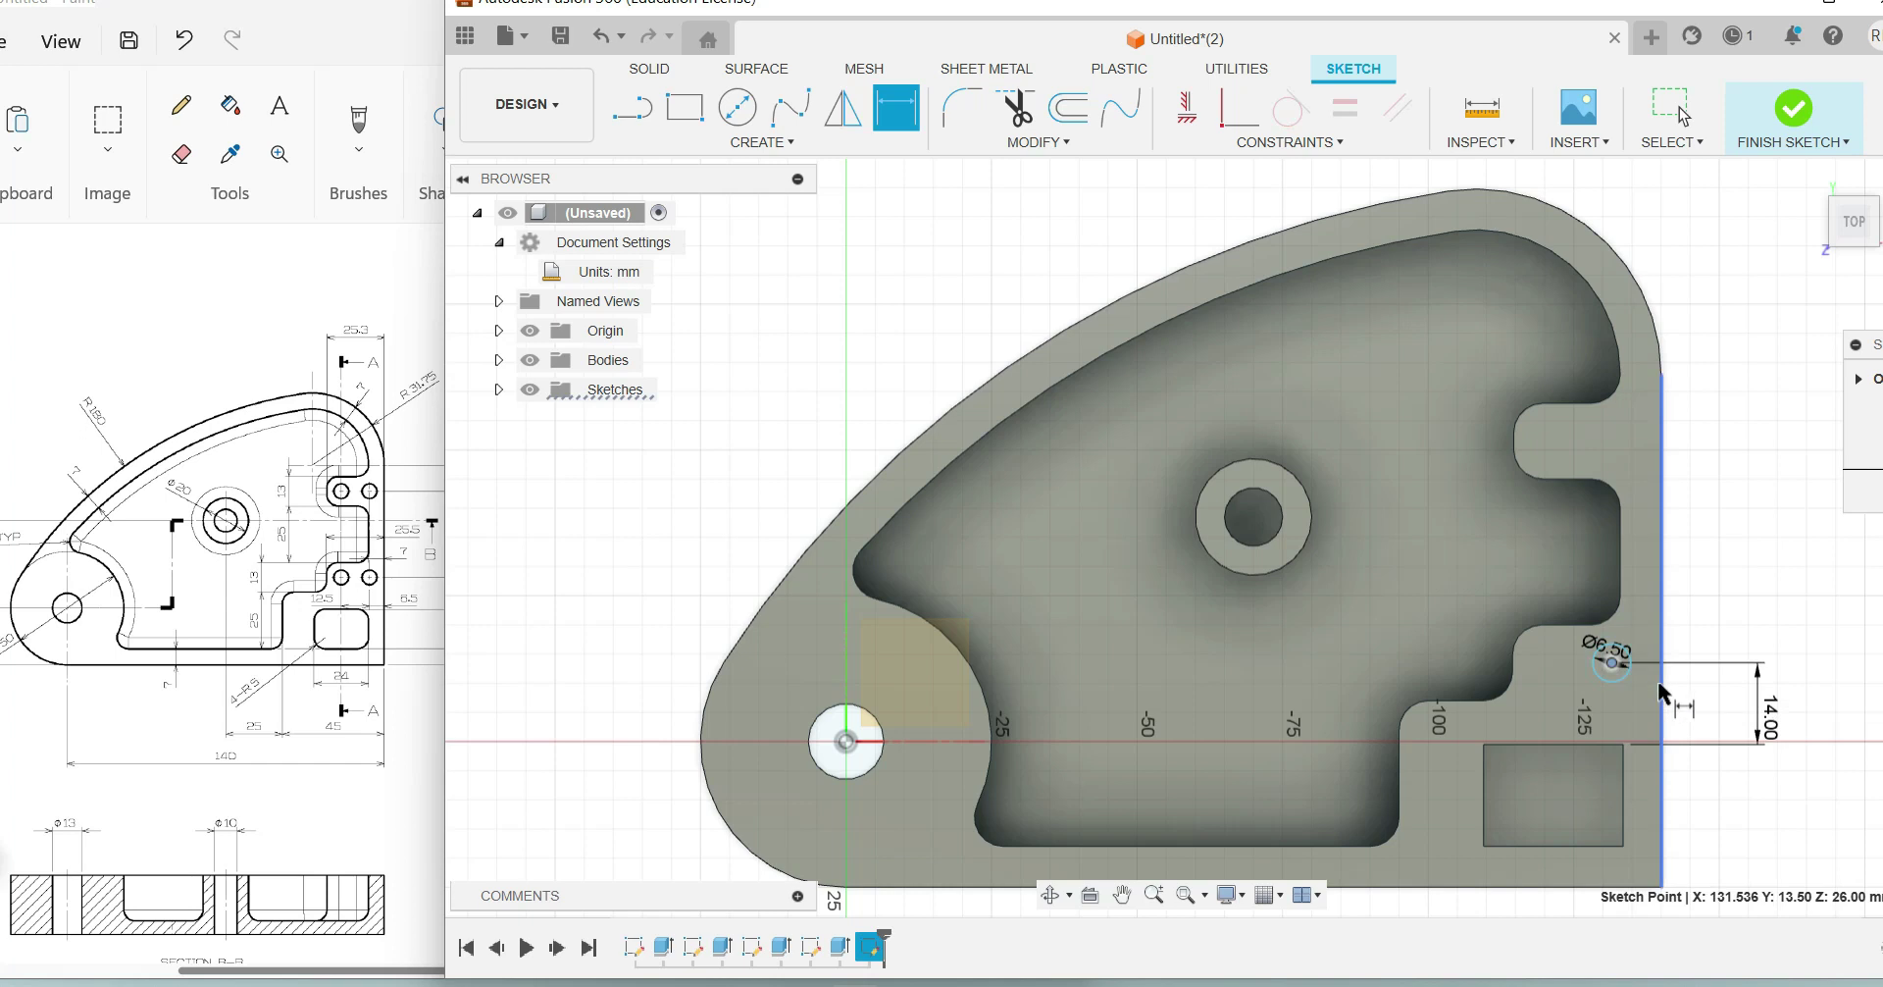
Step: Dimension the circle's center 6.5 mm from the body's right edge
click(1660, 692)
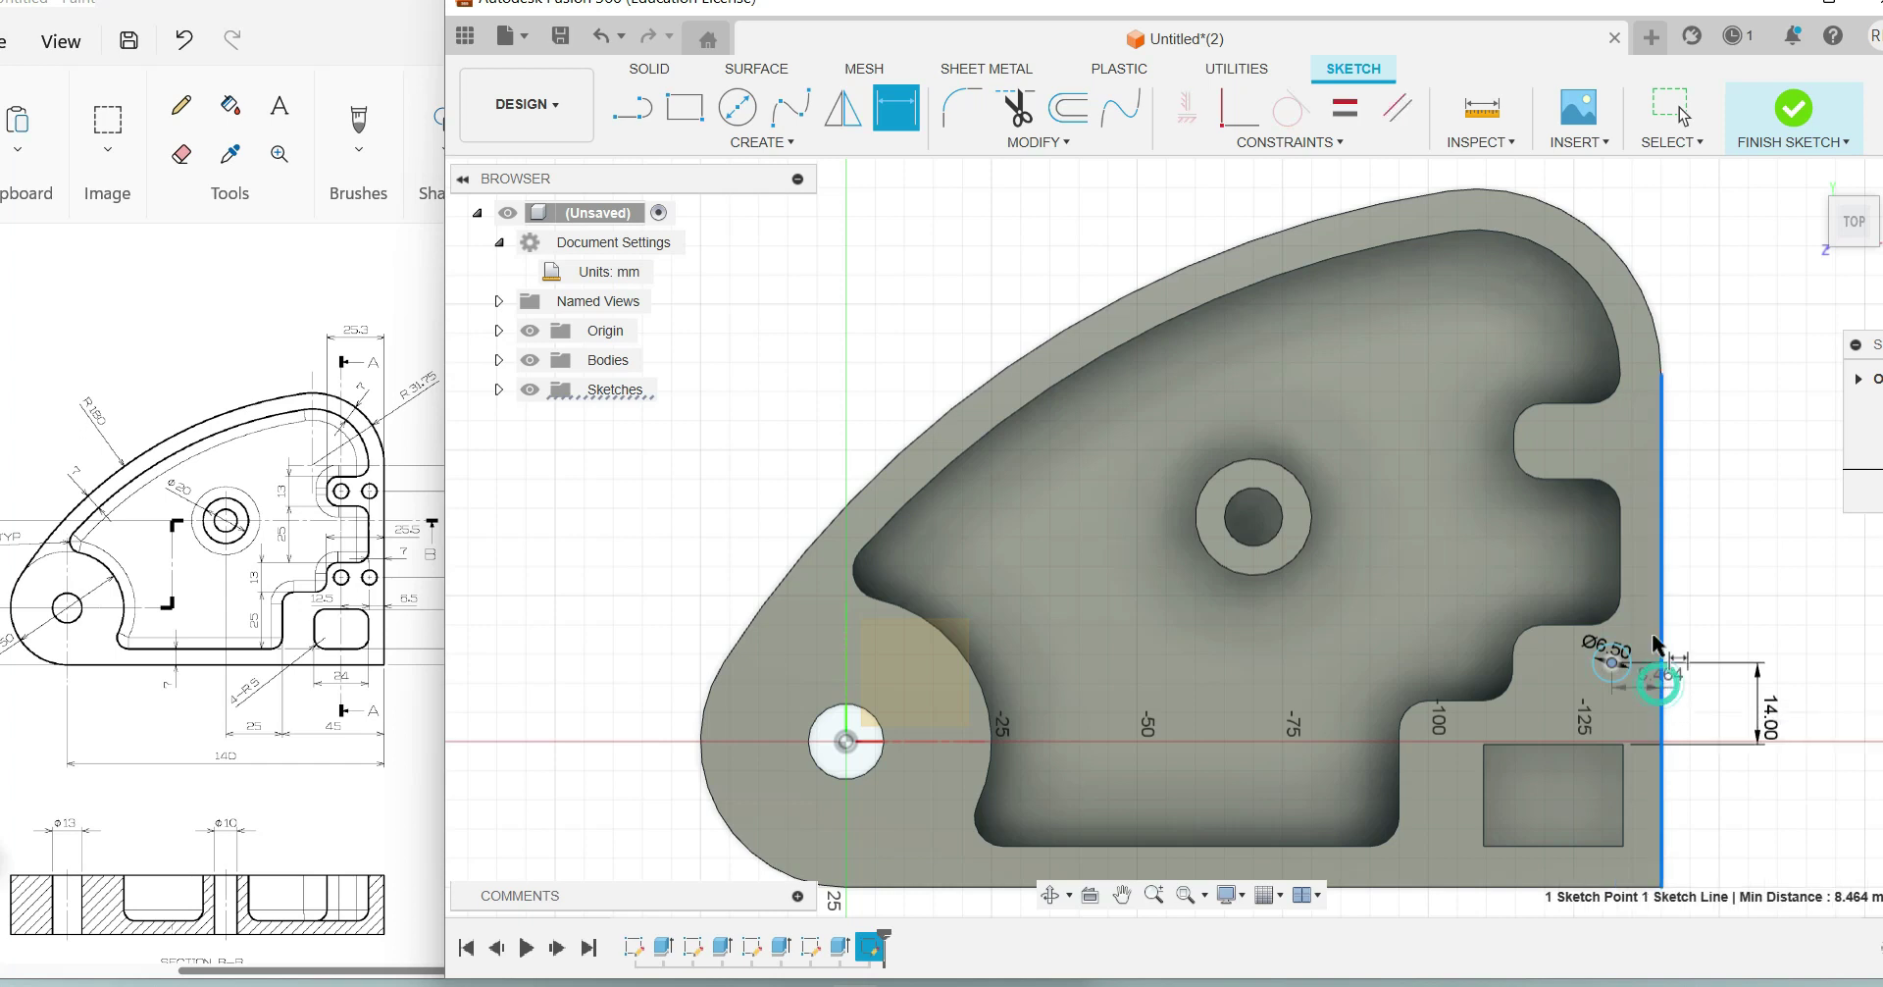
click(1645, 248)
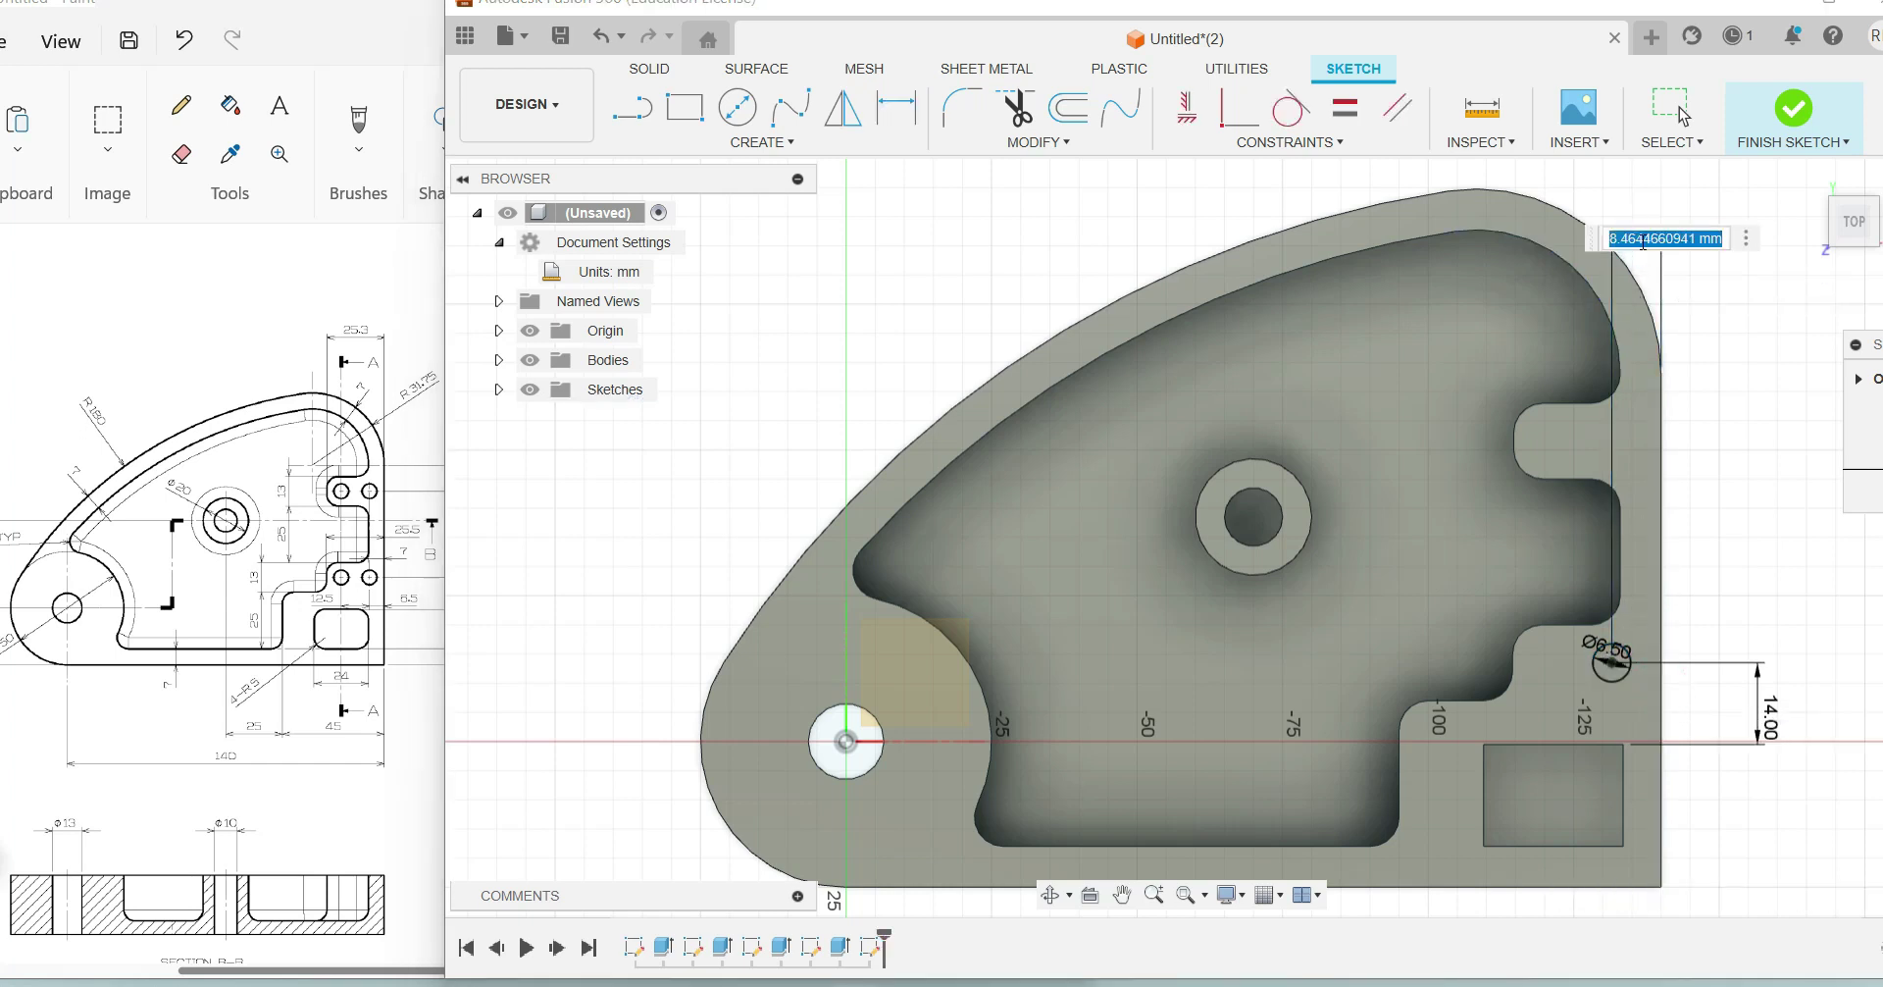
text(6.5)
key(Return)
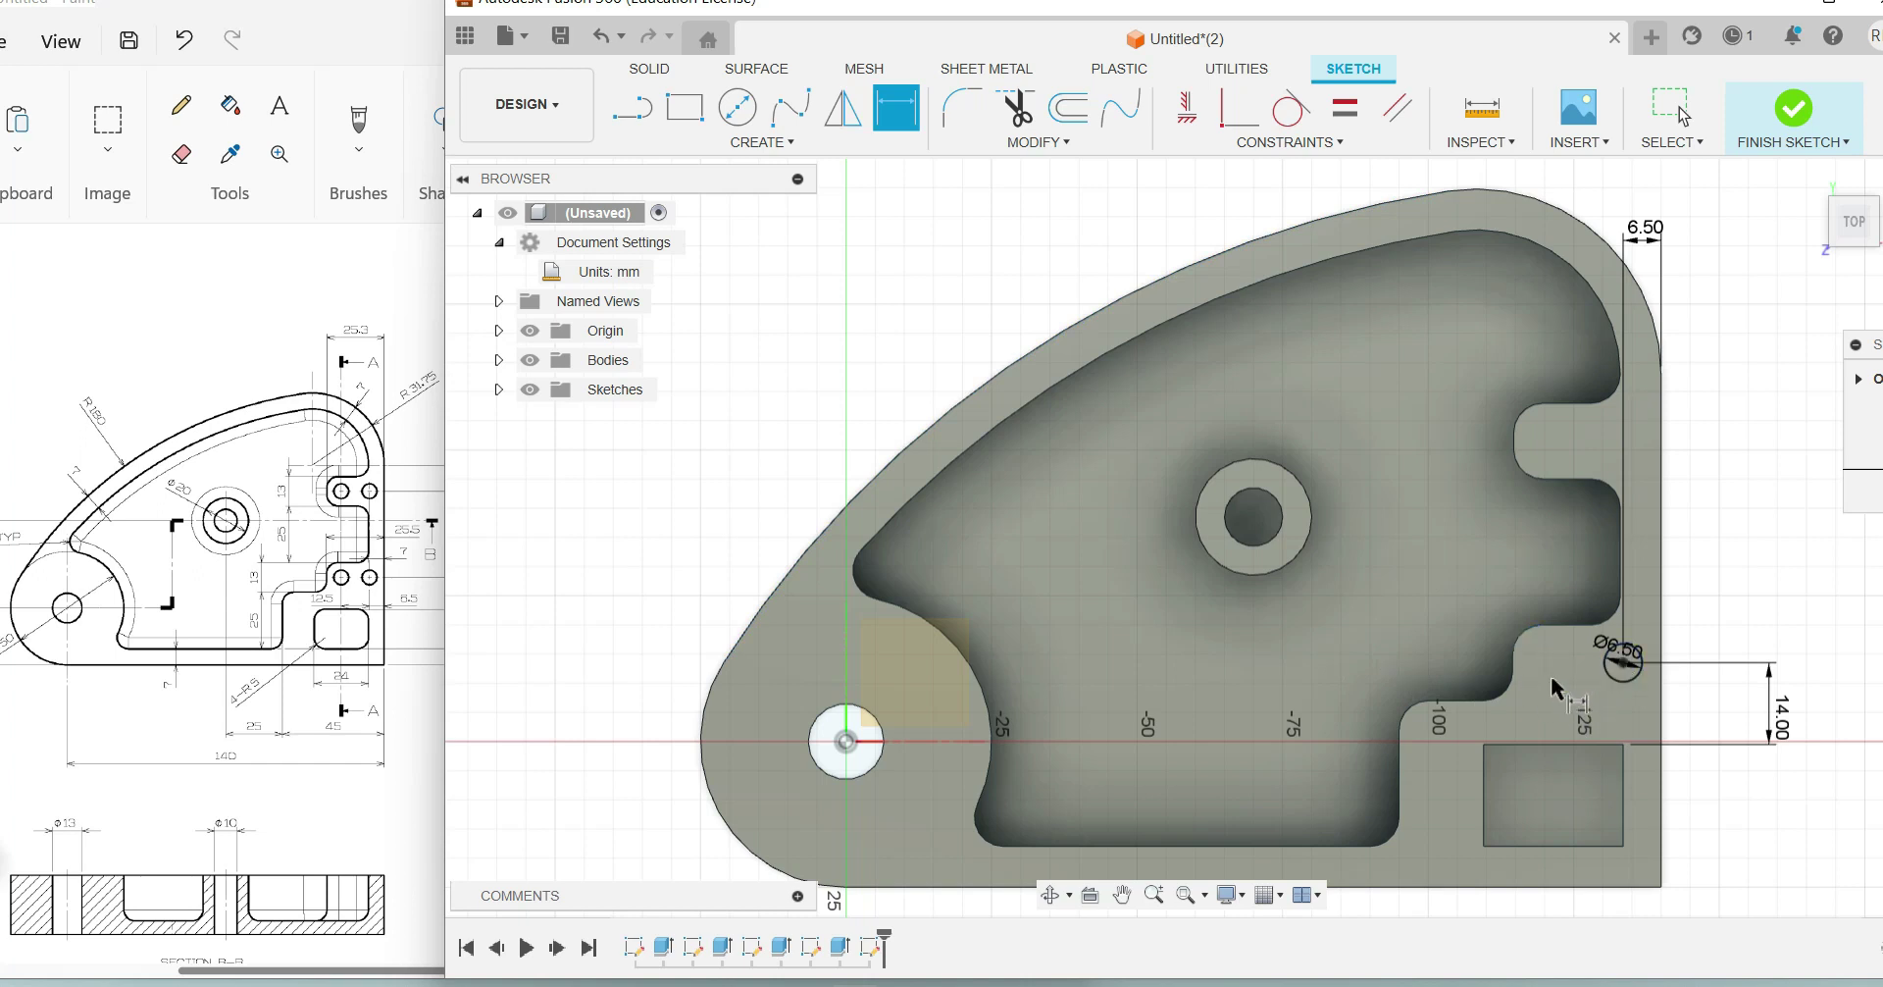
key(Return)
Step: Set up a rectangular pattern of the circle with 2 instances over a 12.5 mm extent toward the body's interior
click(742, 146)
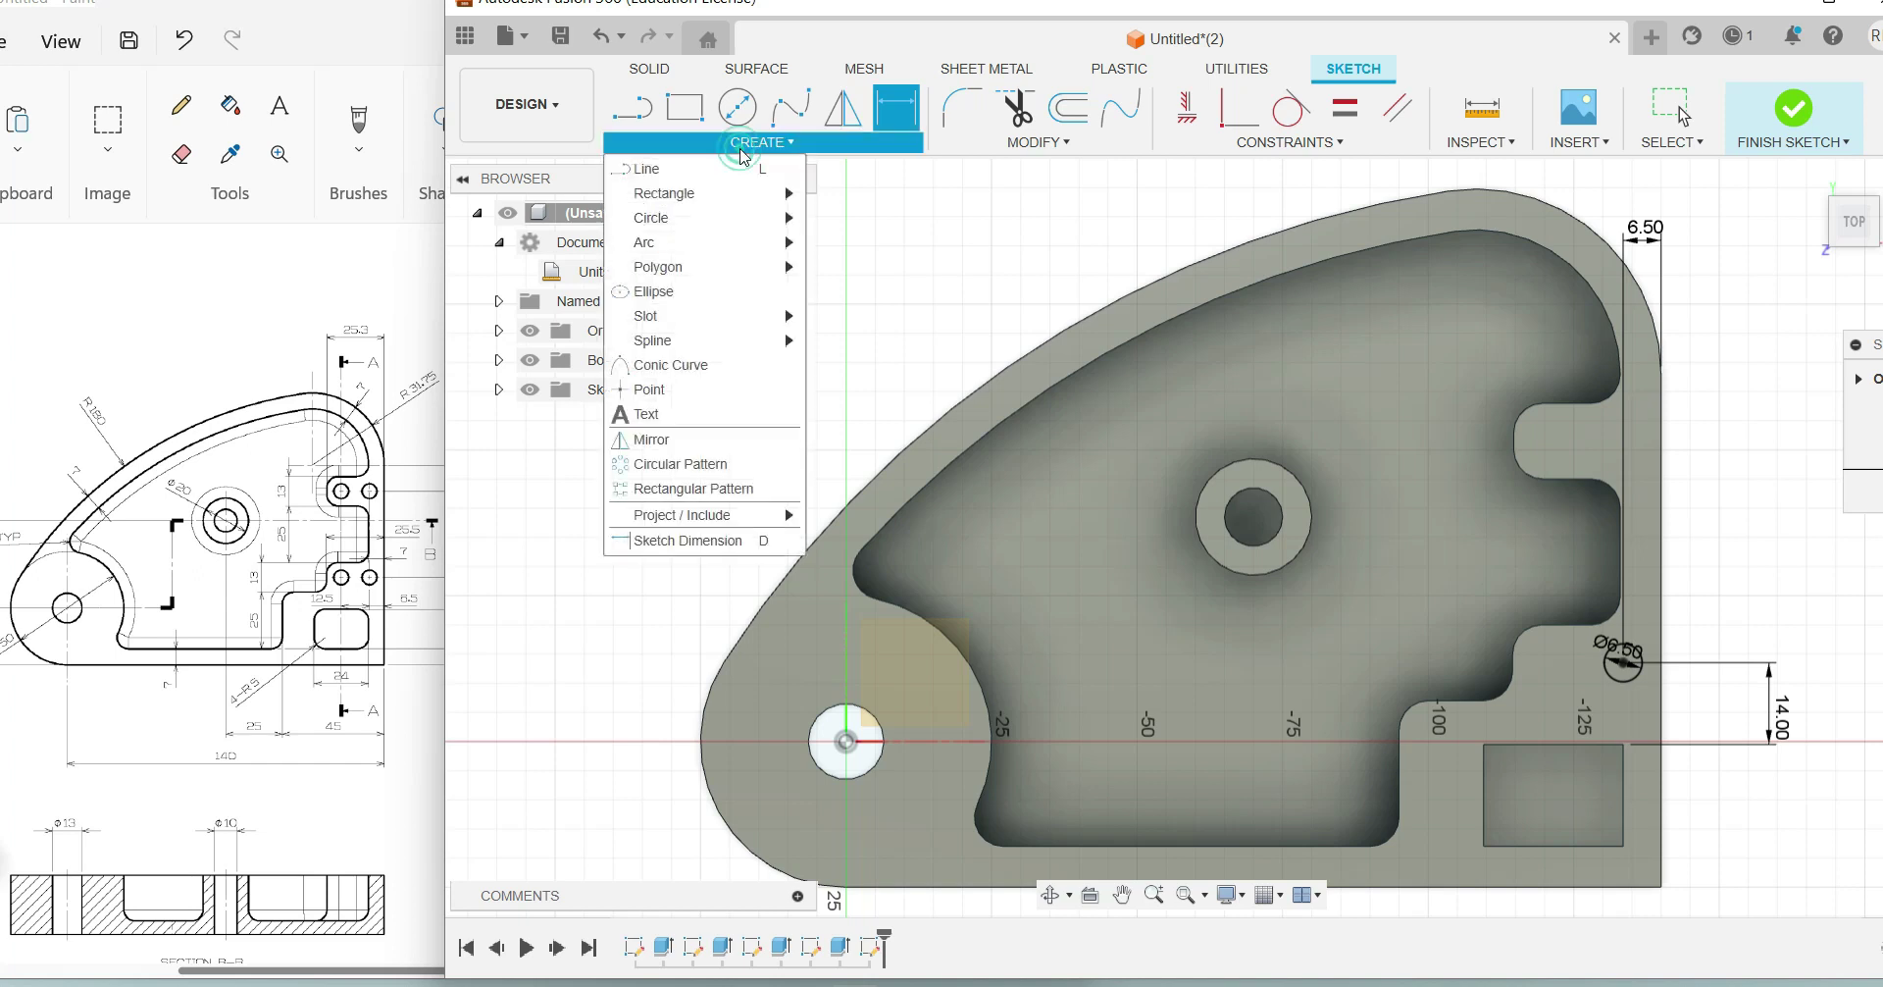
click(741, 490)
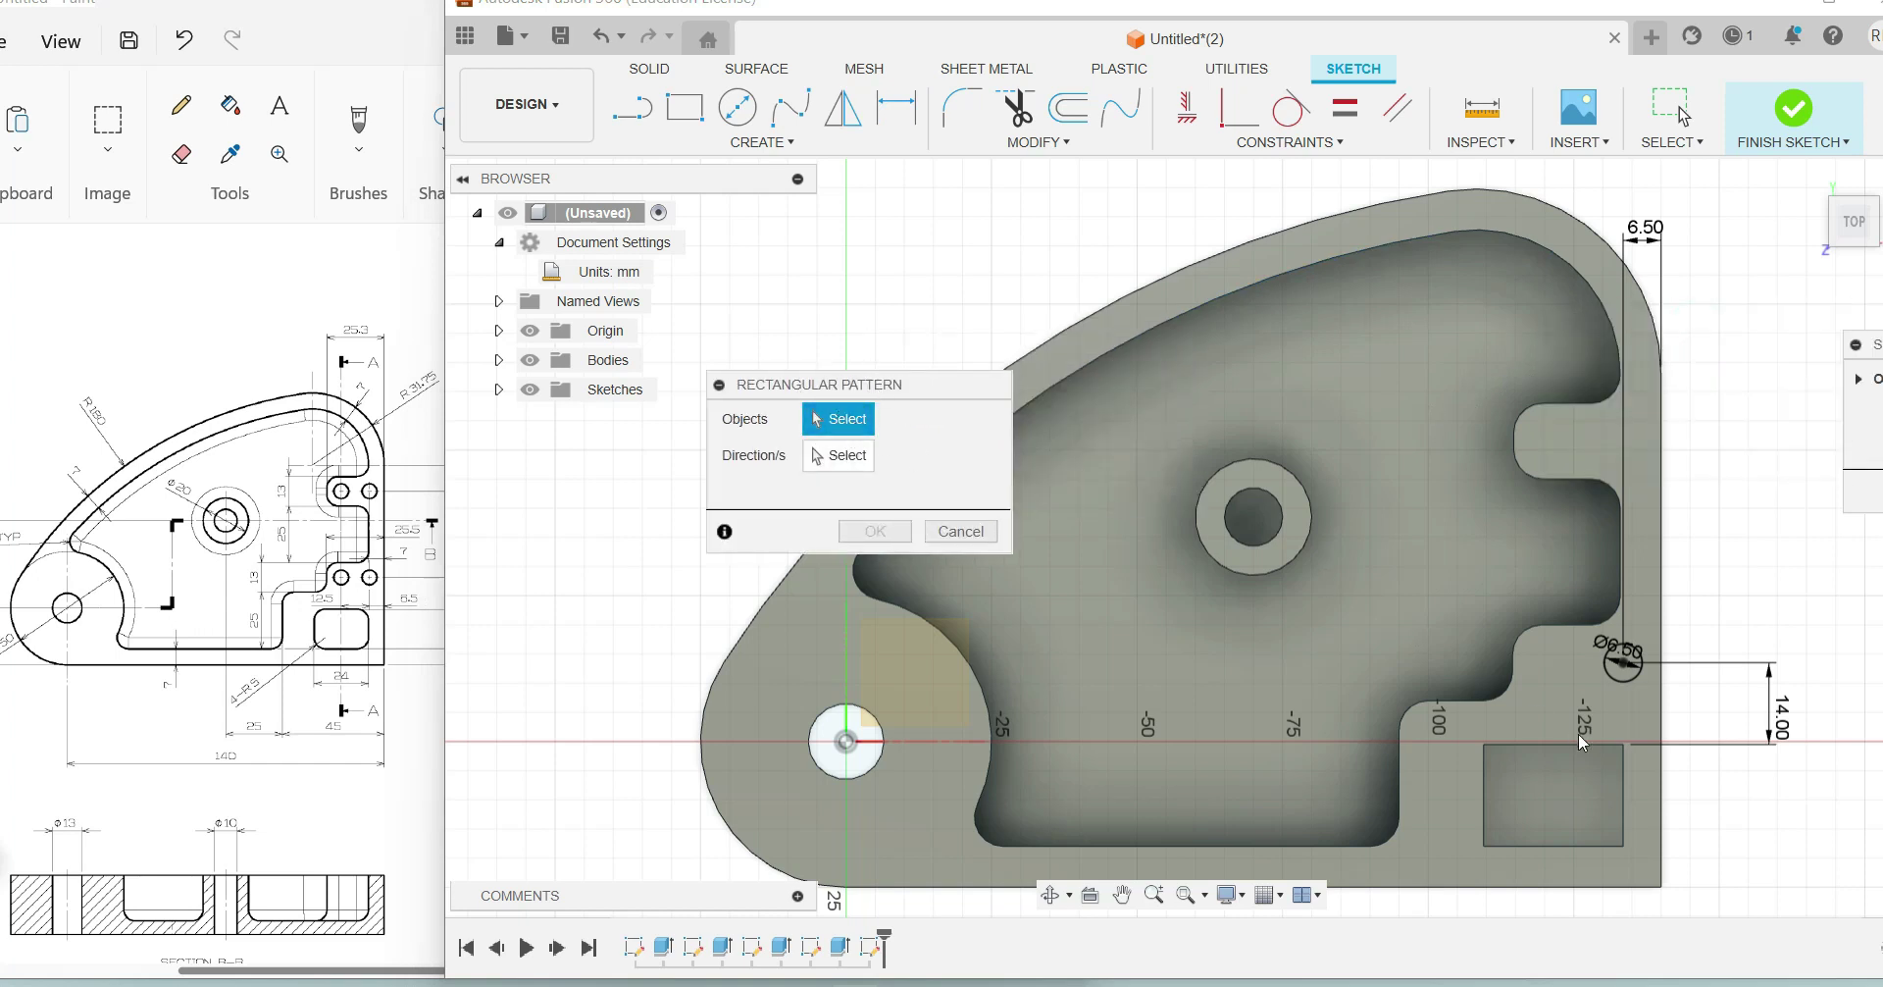
click(1626, 665)
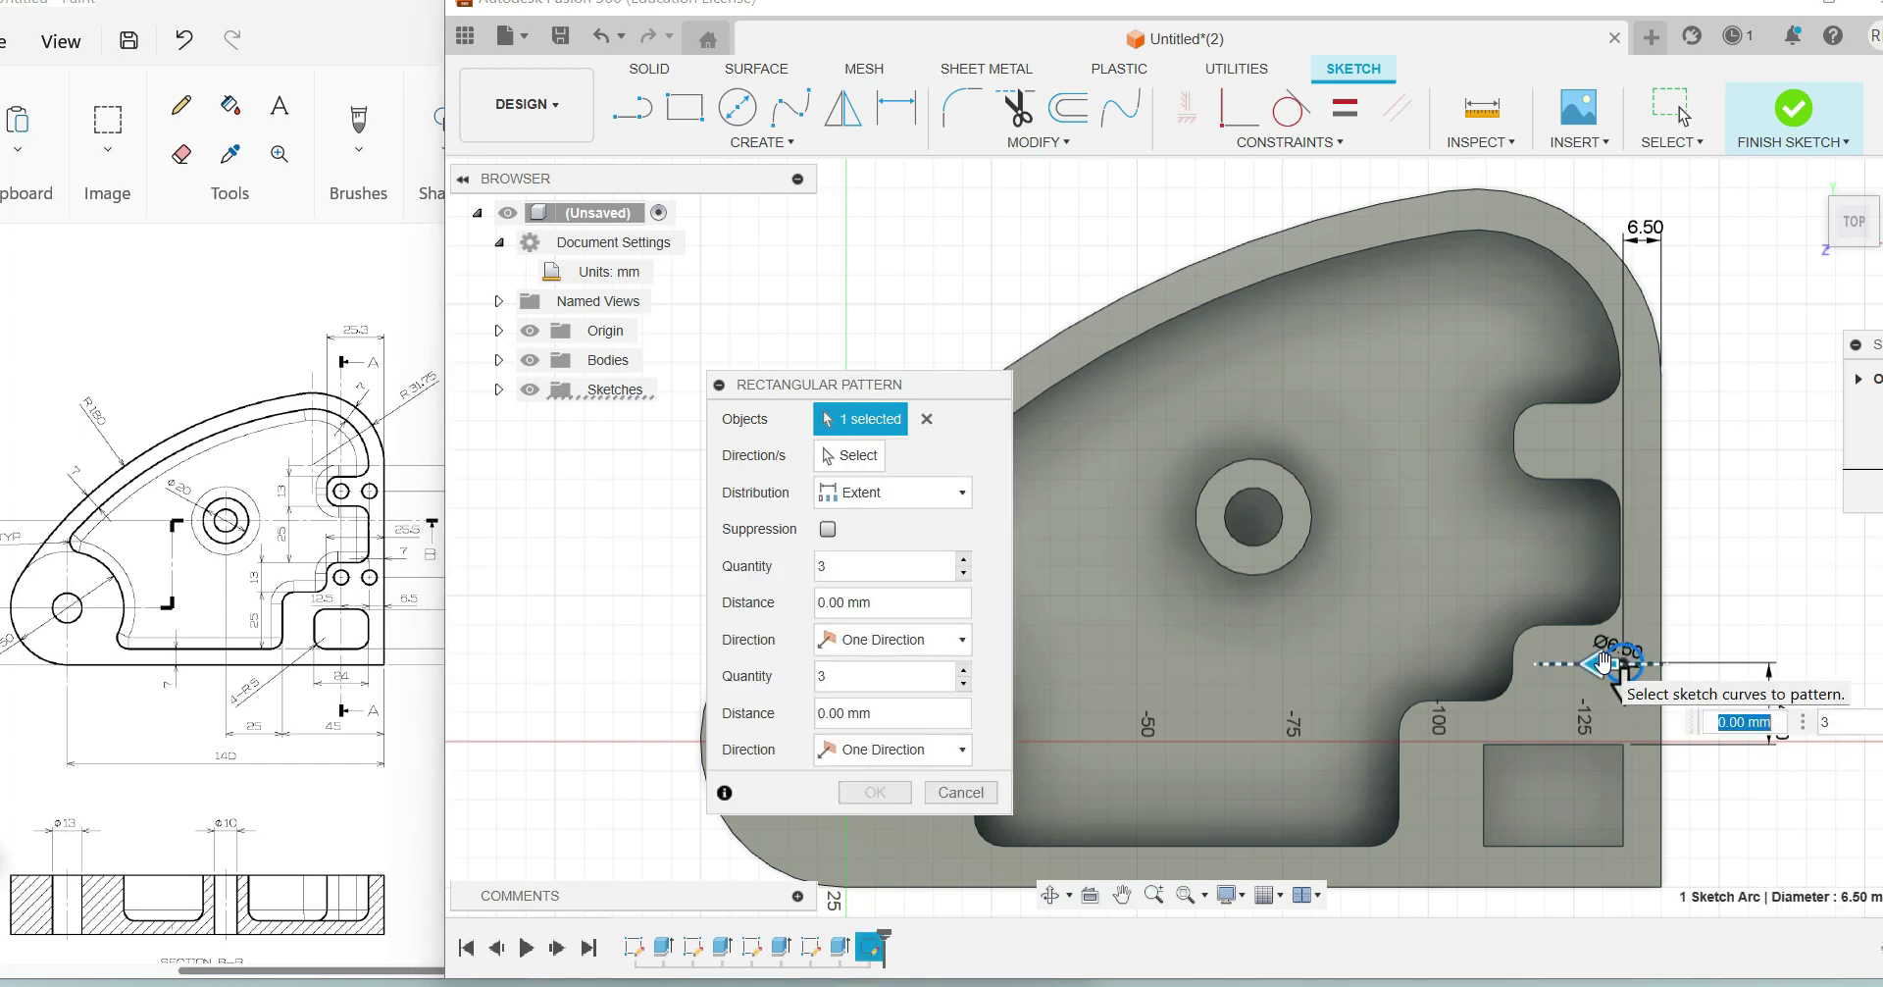
drag(1545, 669, 1604, 467)
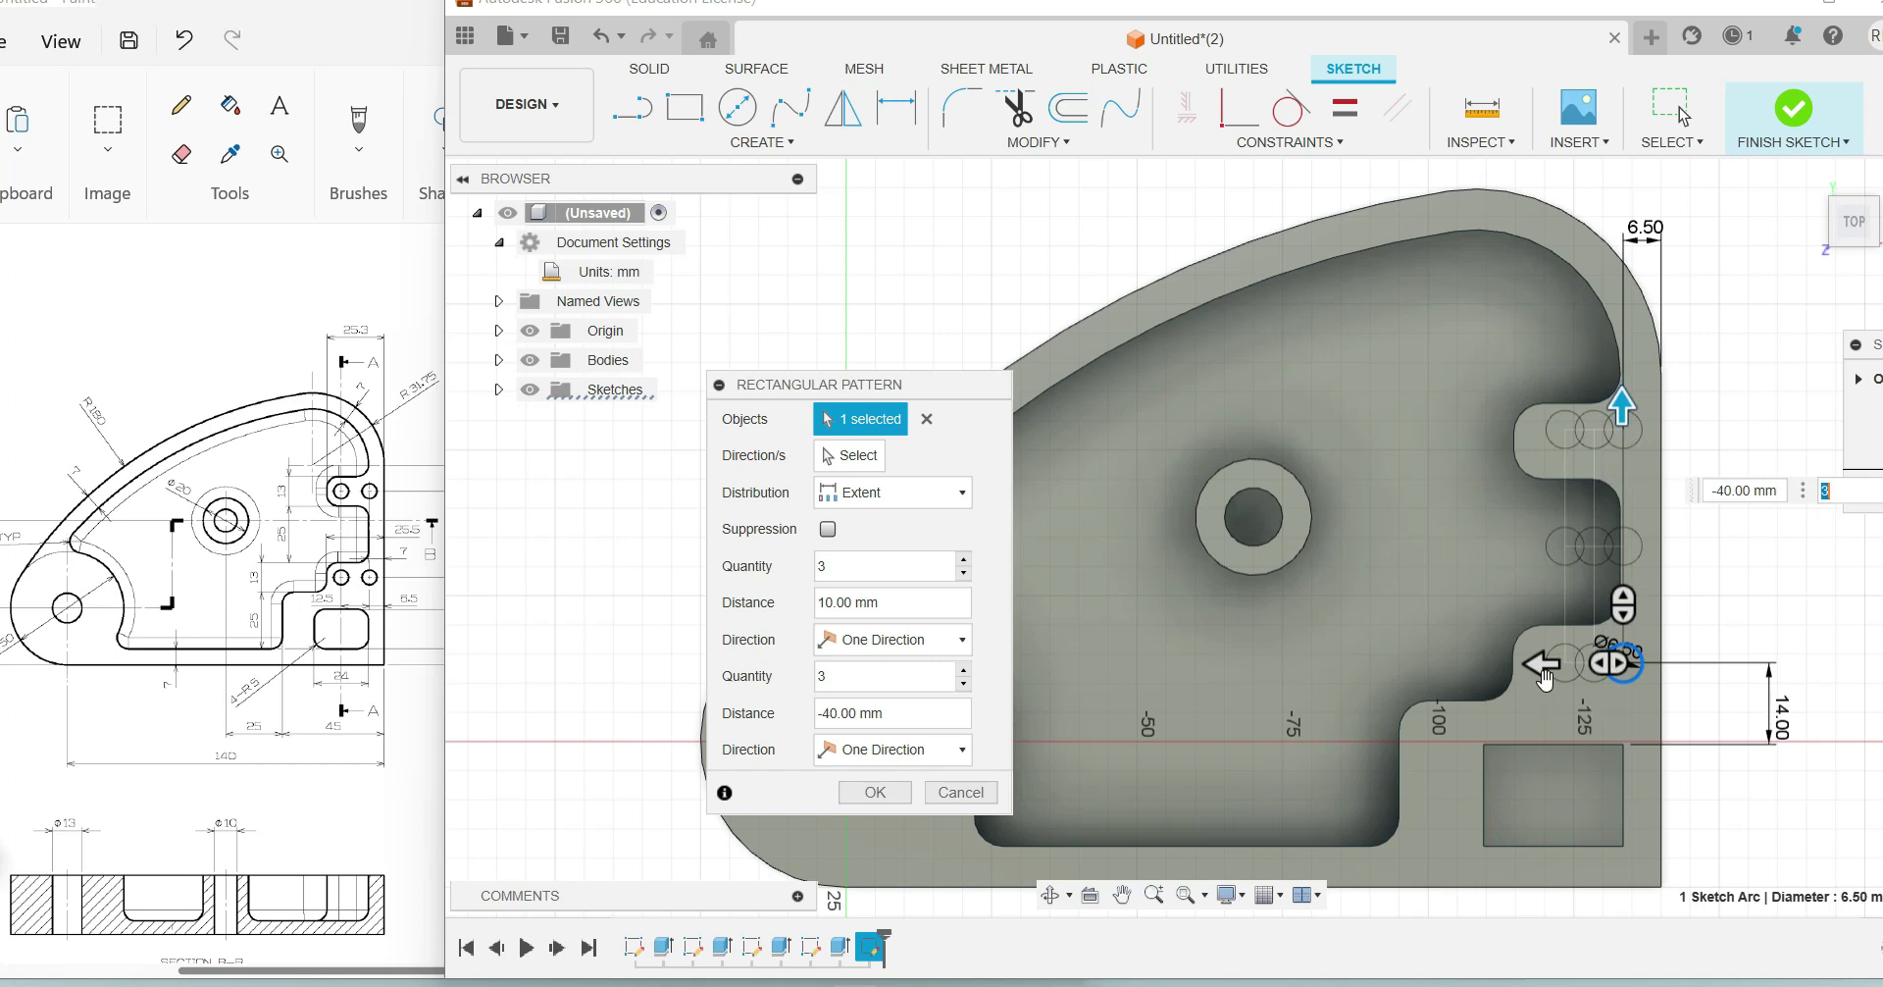
click(1623, 400)
mouse_move(1538, 662)
mouse_down()
mouse_move(1474, 665)
mouse_move(1542, 663)
mouse_up()
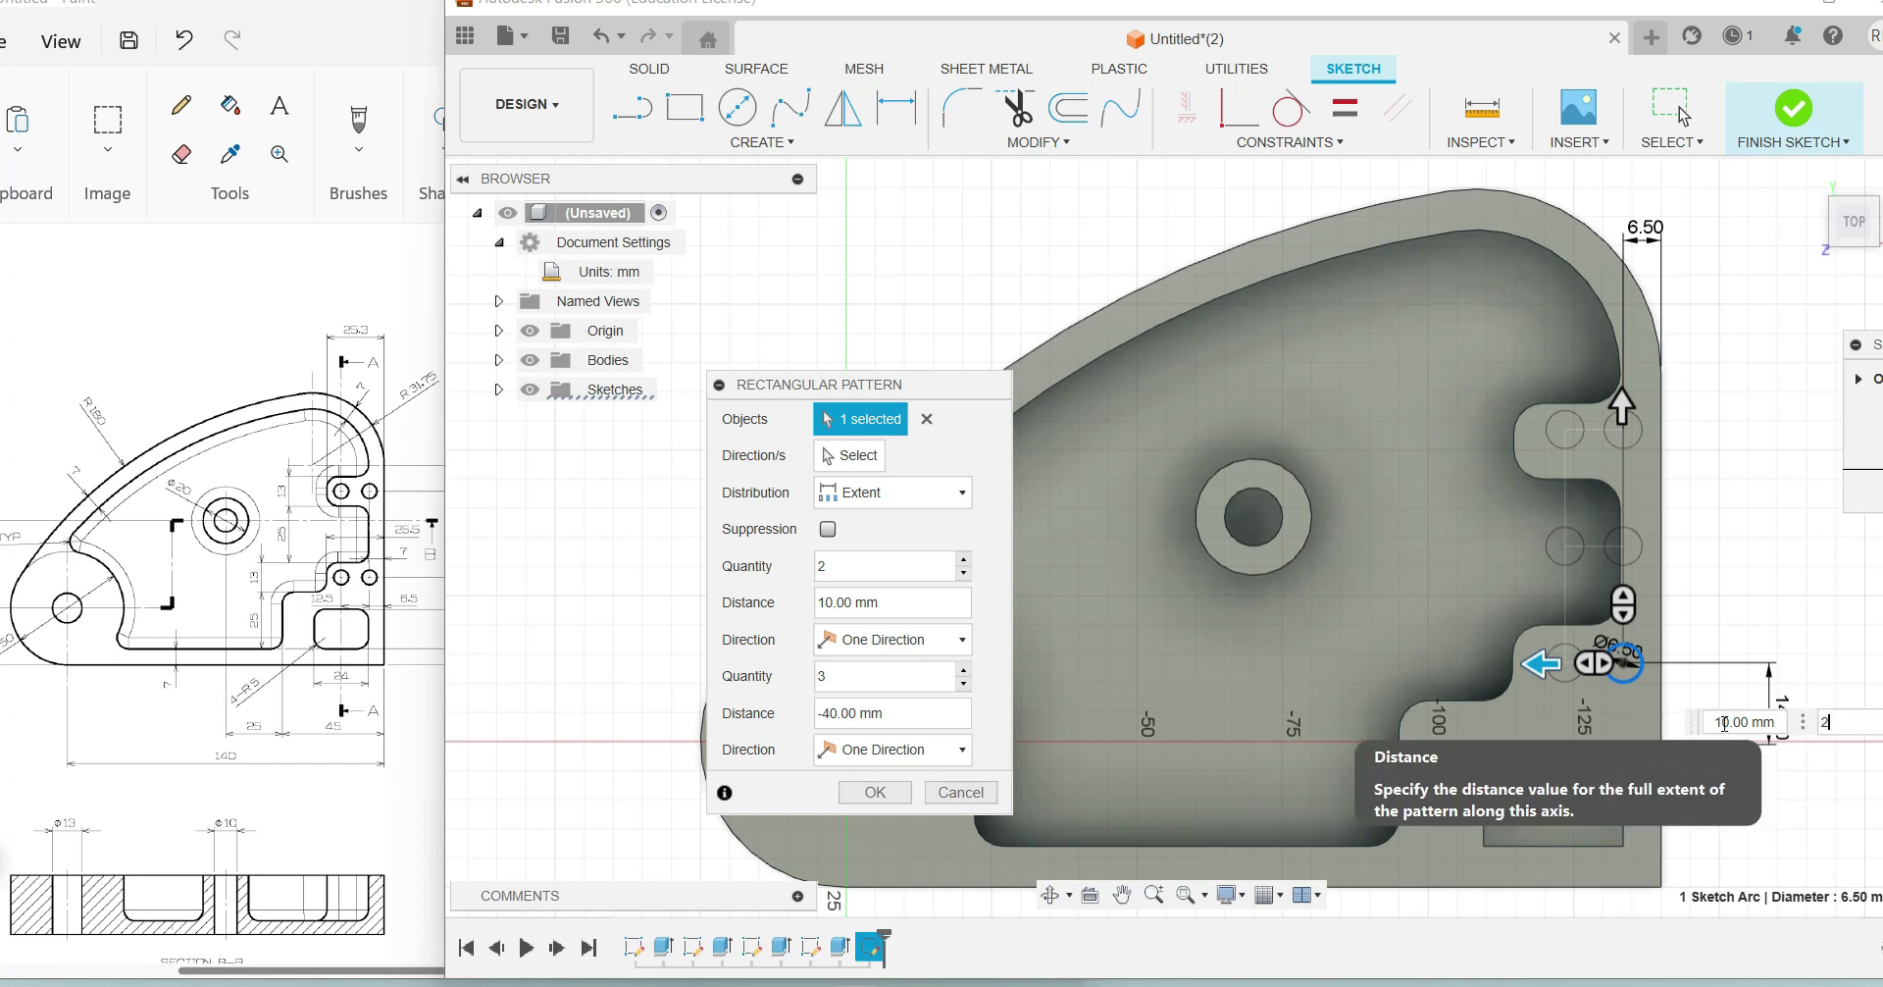
text(12.5)
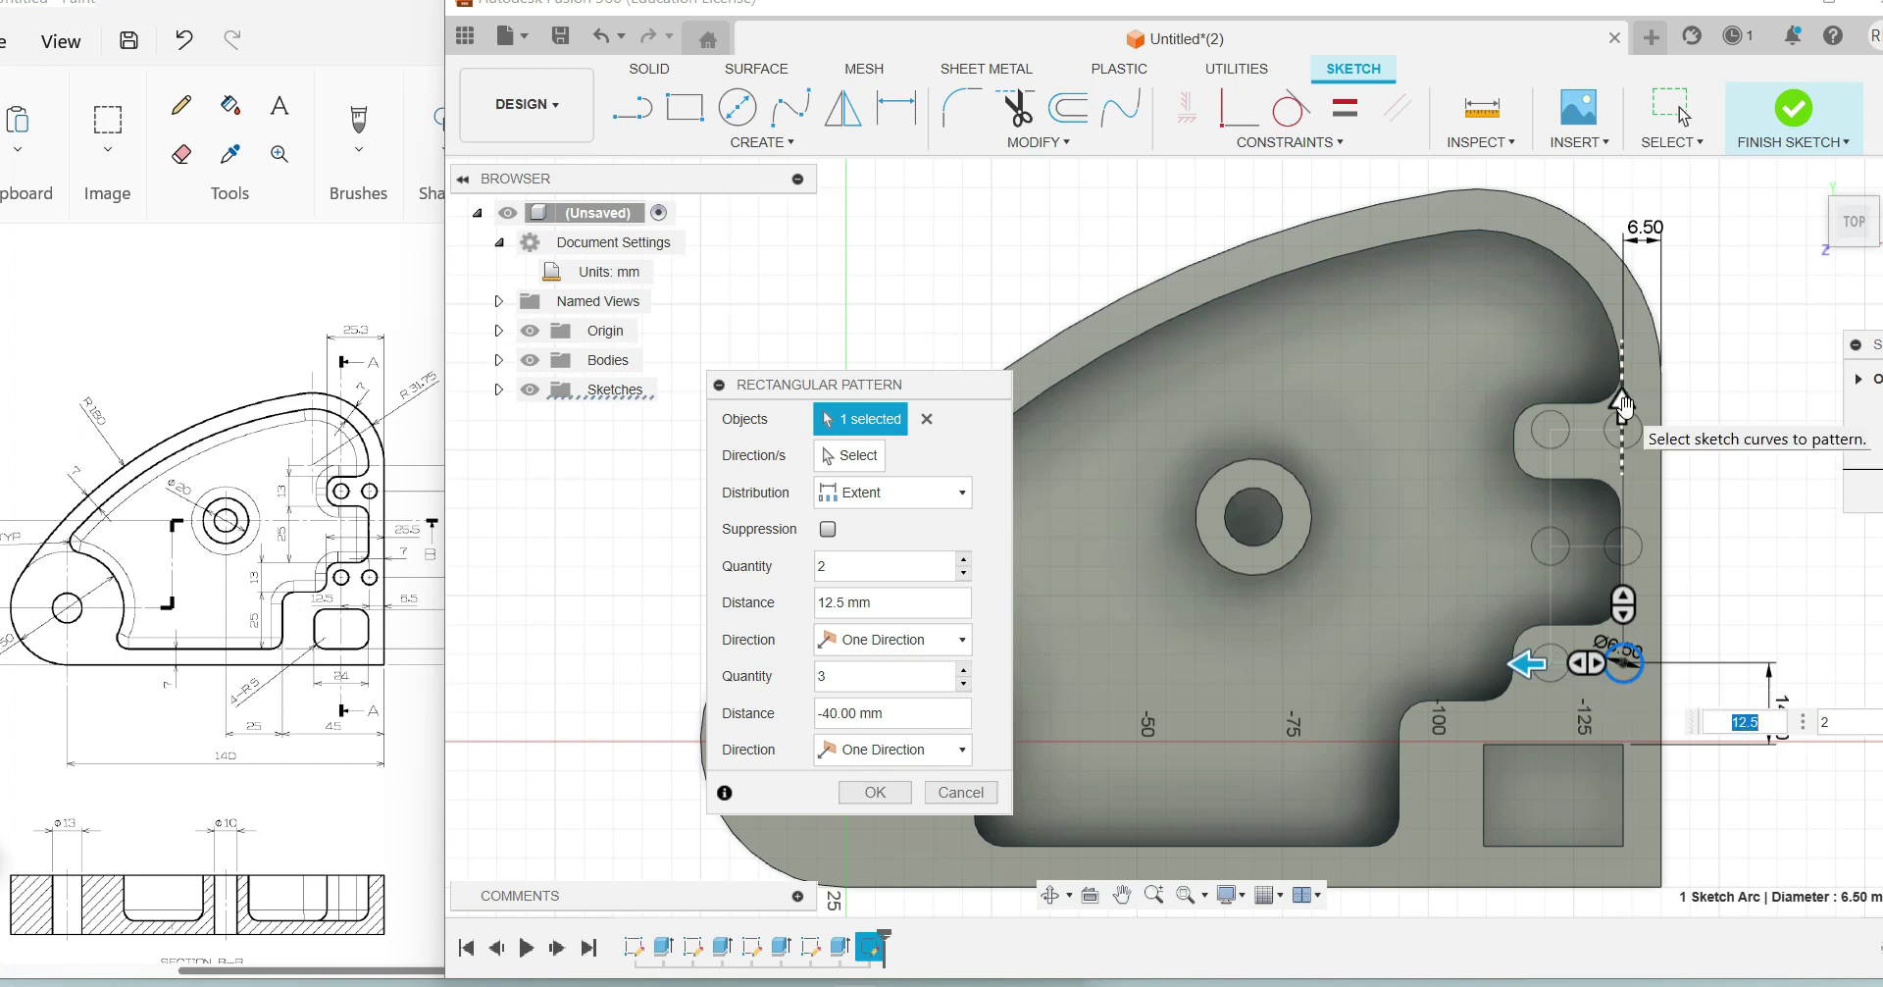
Step: Check the reference drawing, set the pattern's vertical direction to 2 instances over -38 mm, and create the pattern
click(1623, 402)
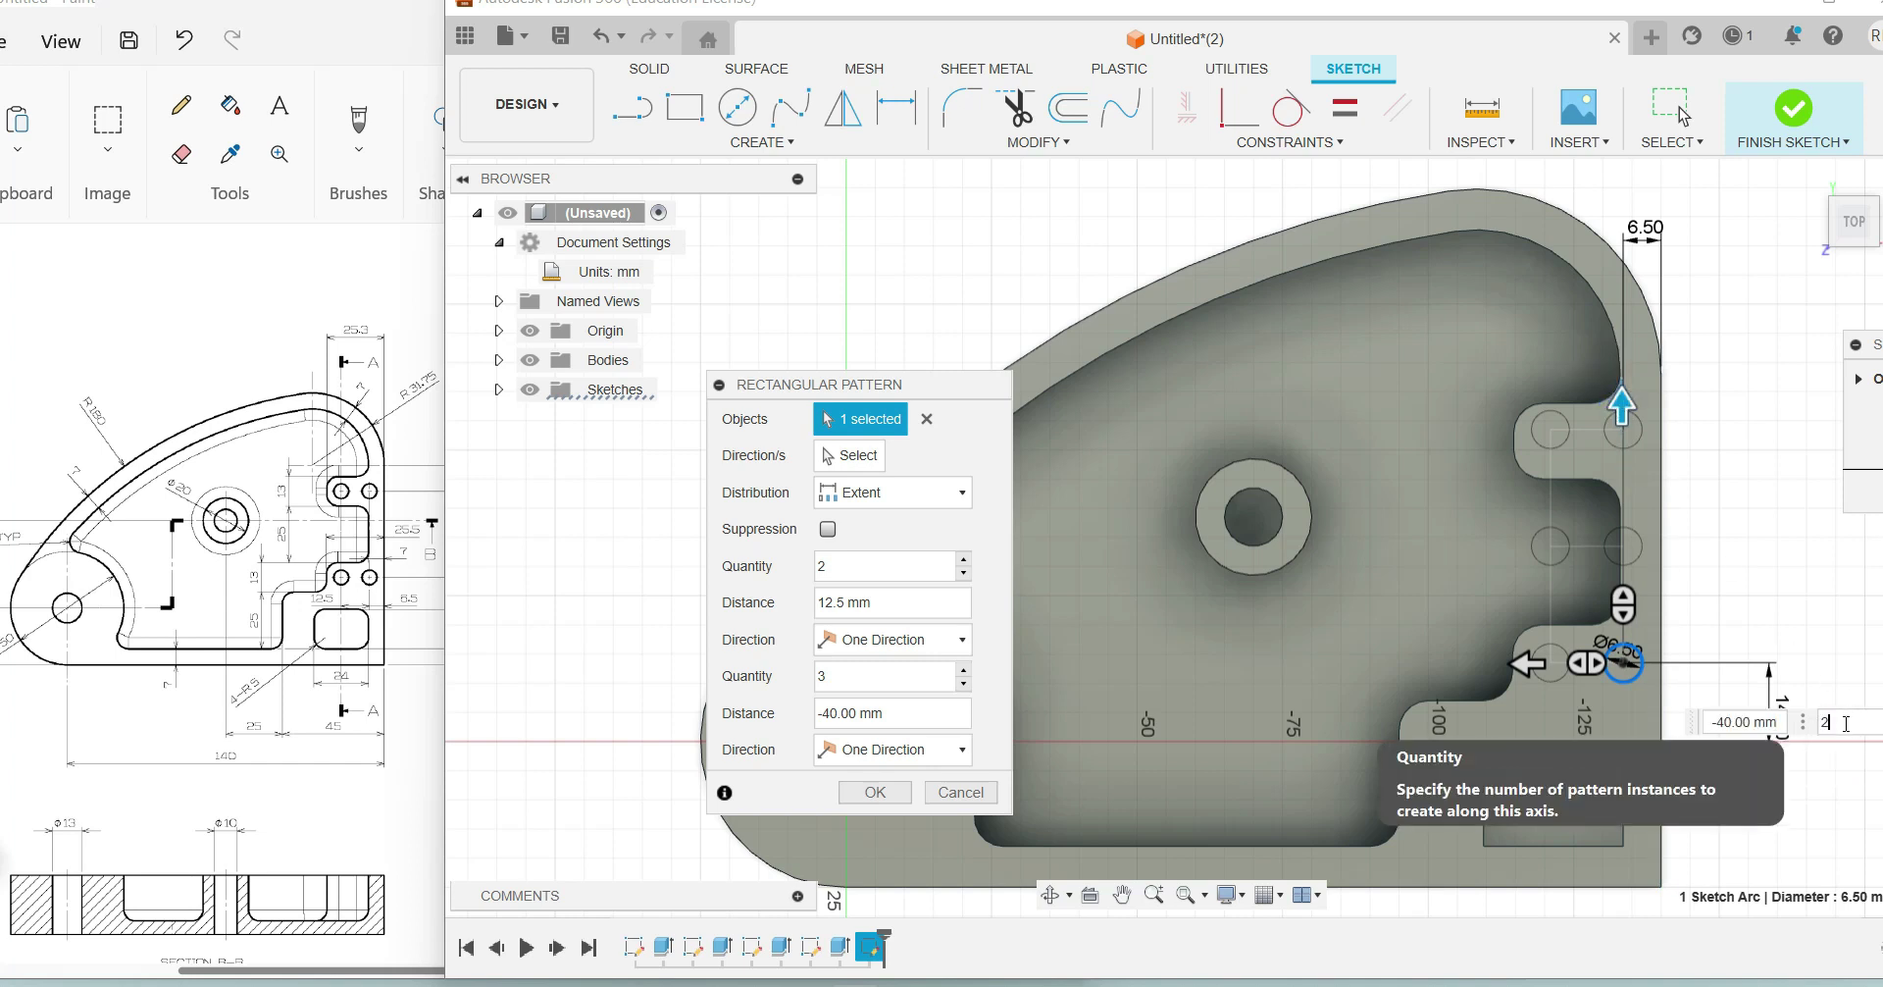
text(2)
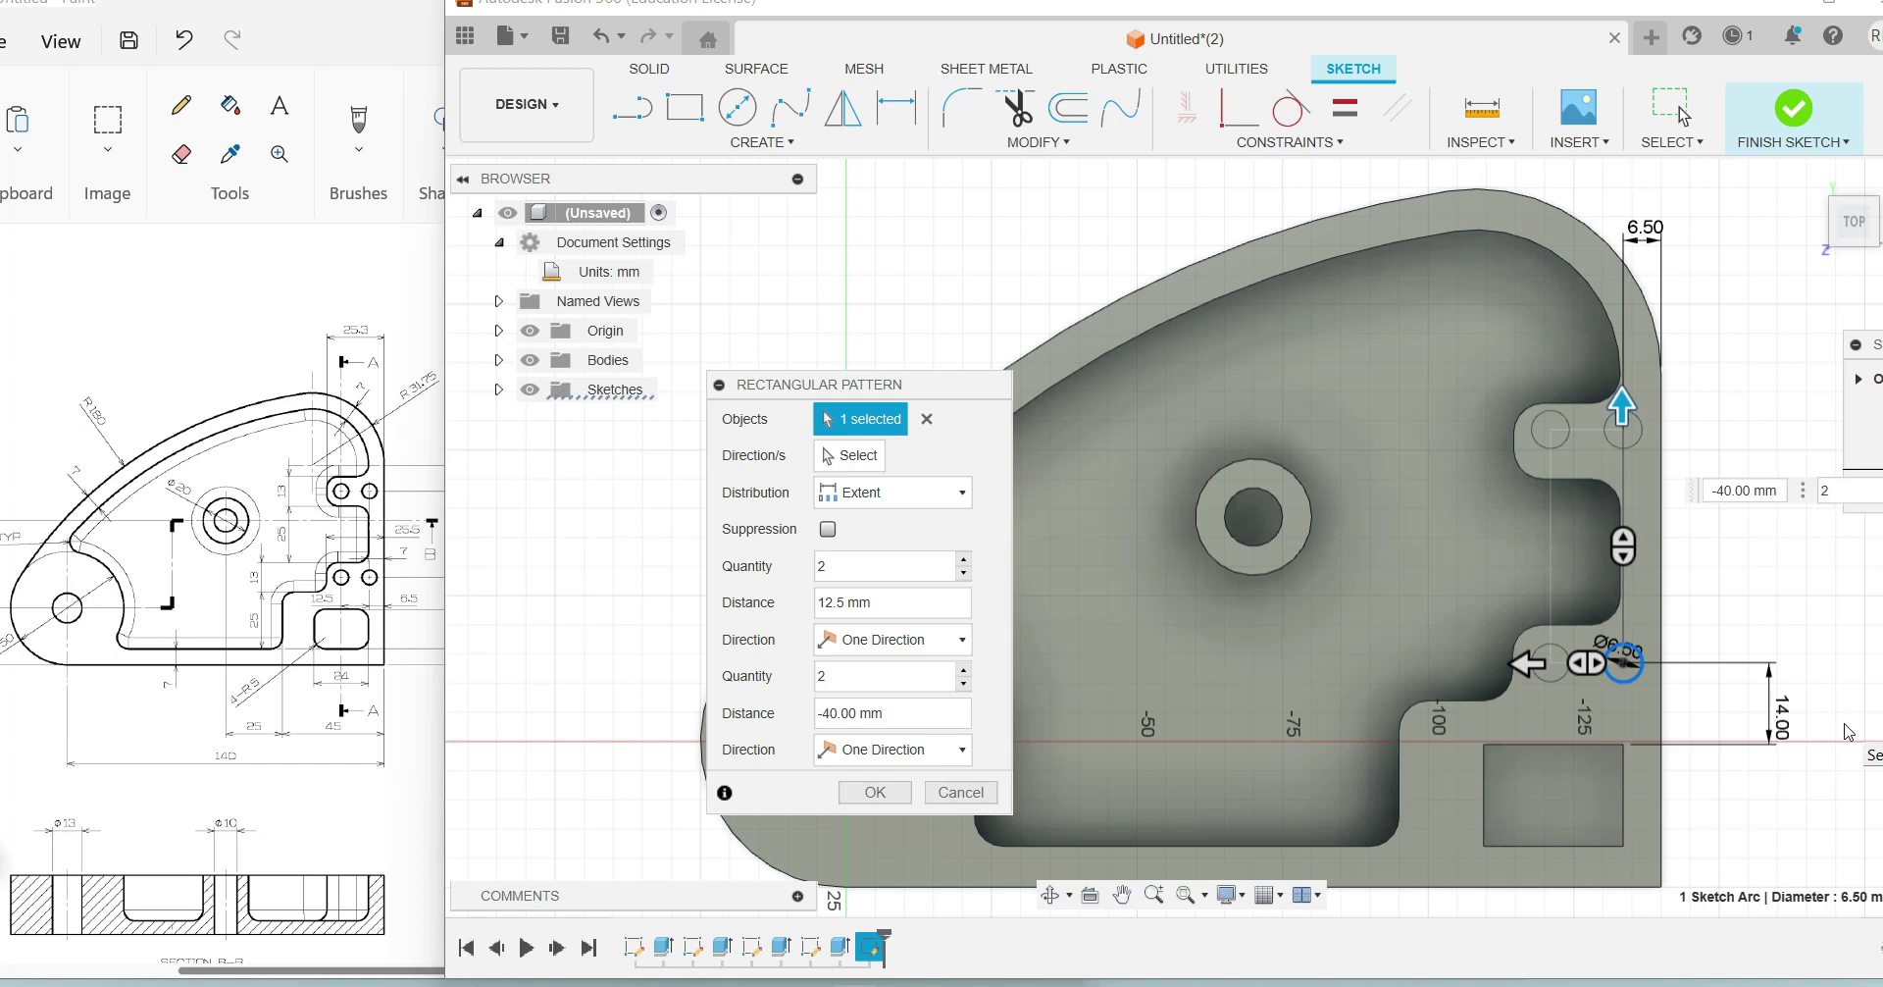
click(1750, 488)
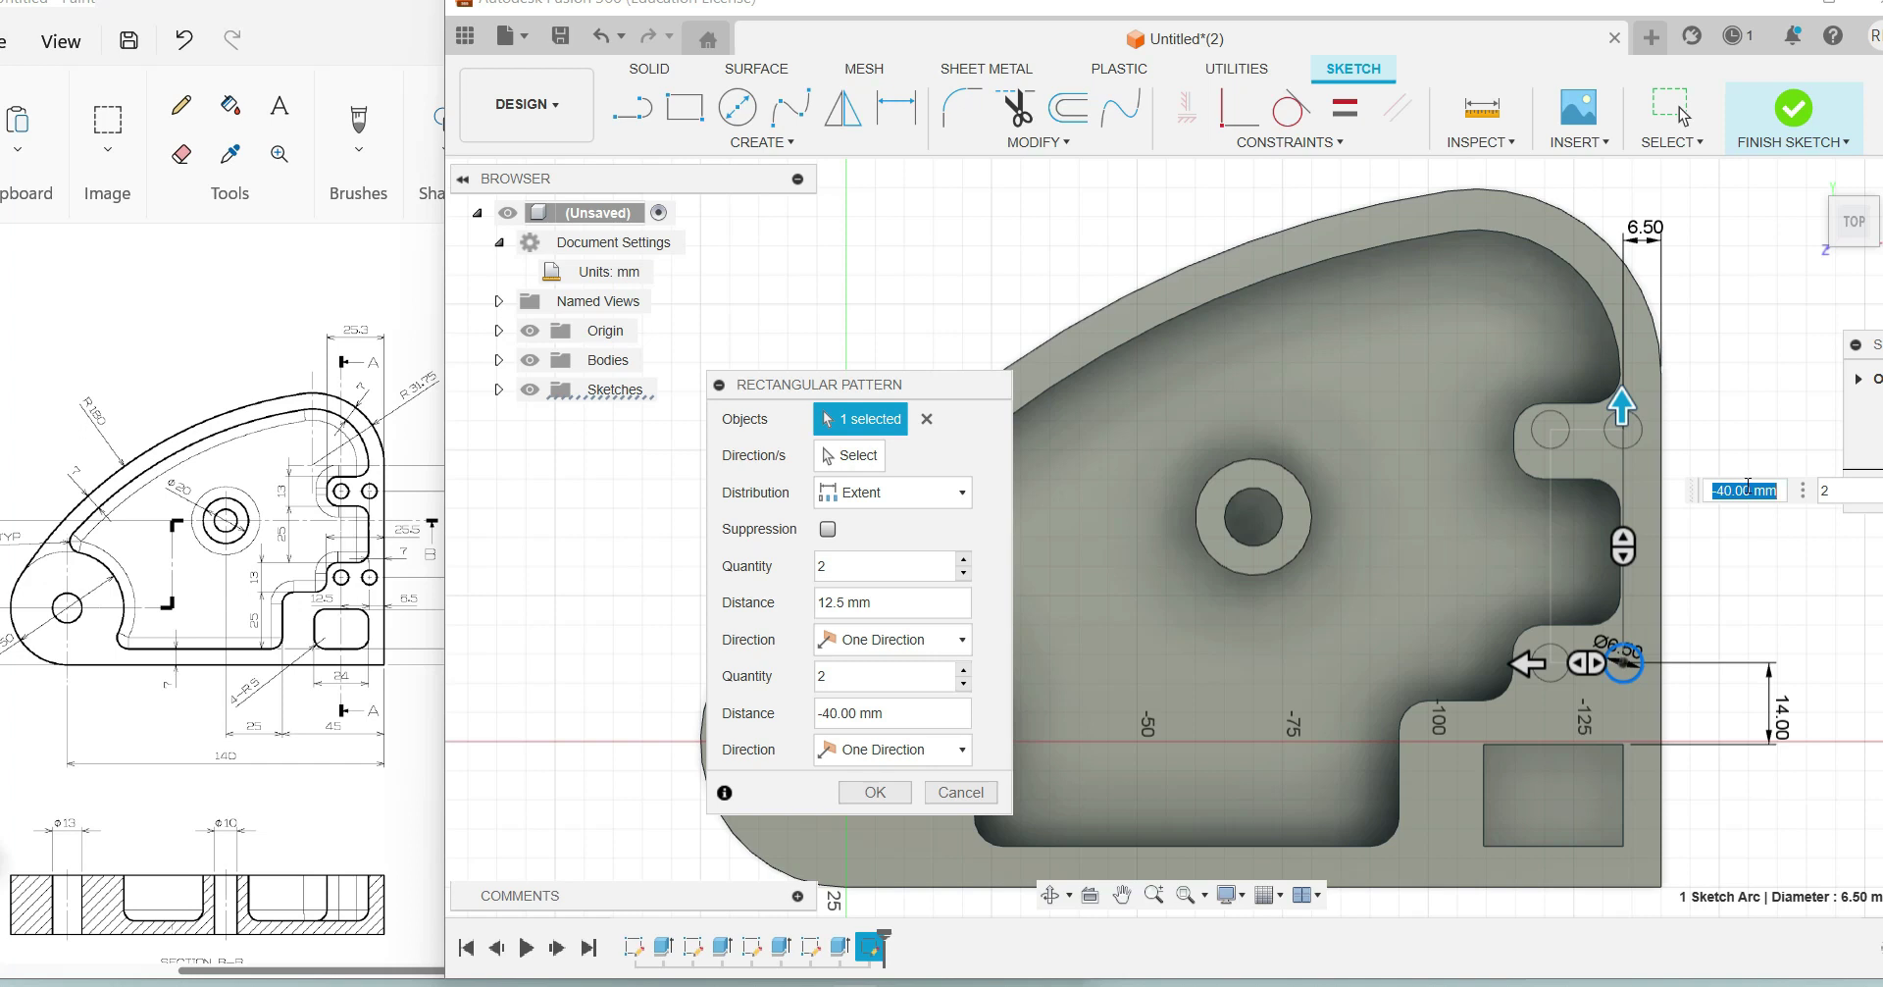
key(alt+Tab)
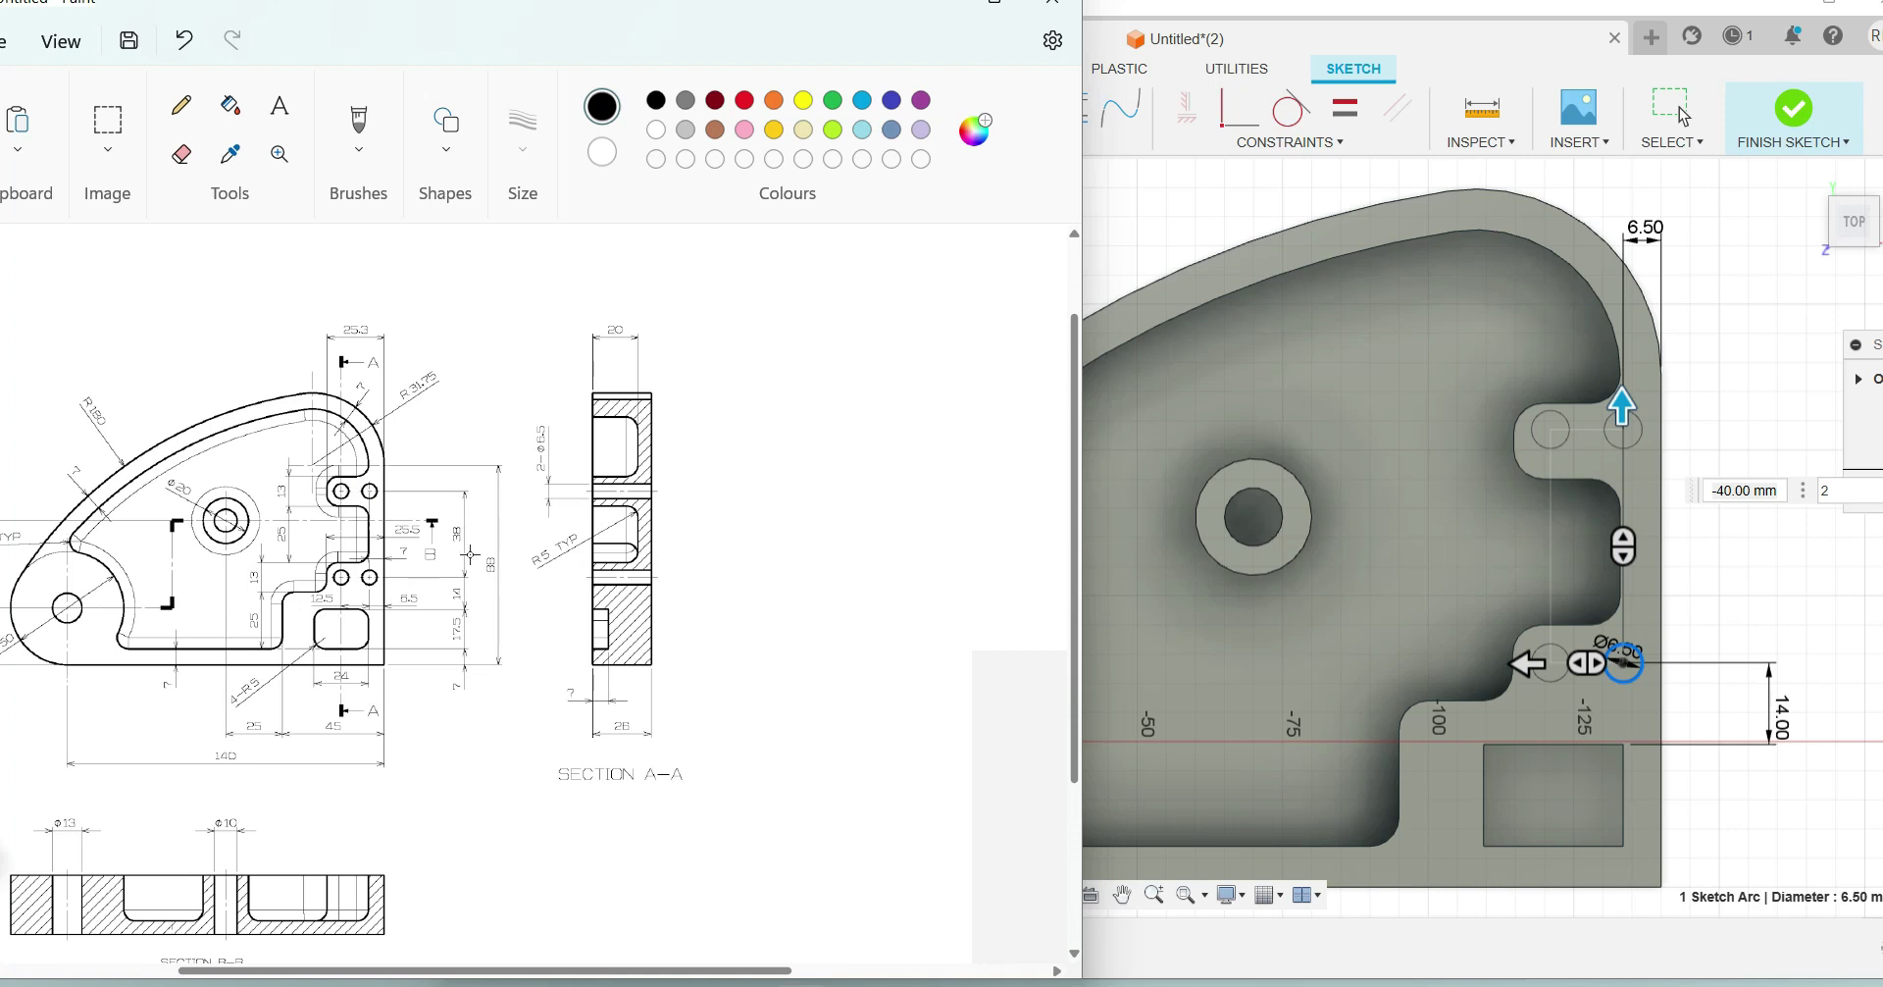
click(1713, 490)
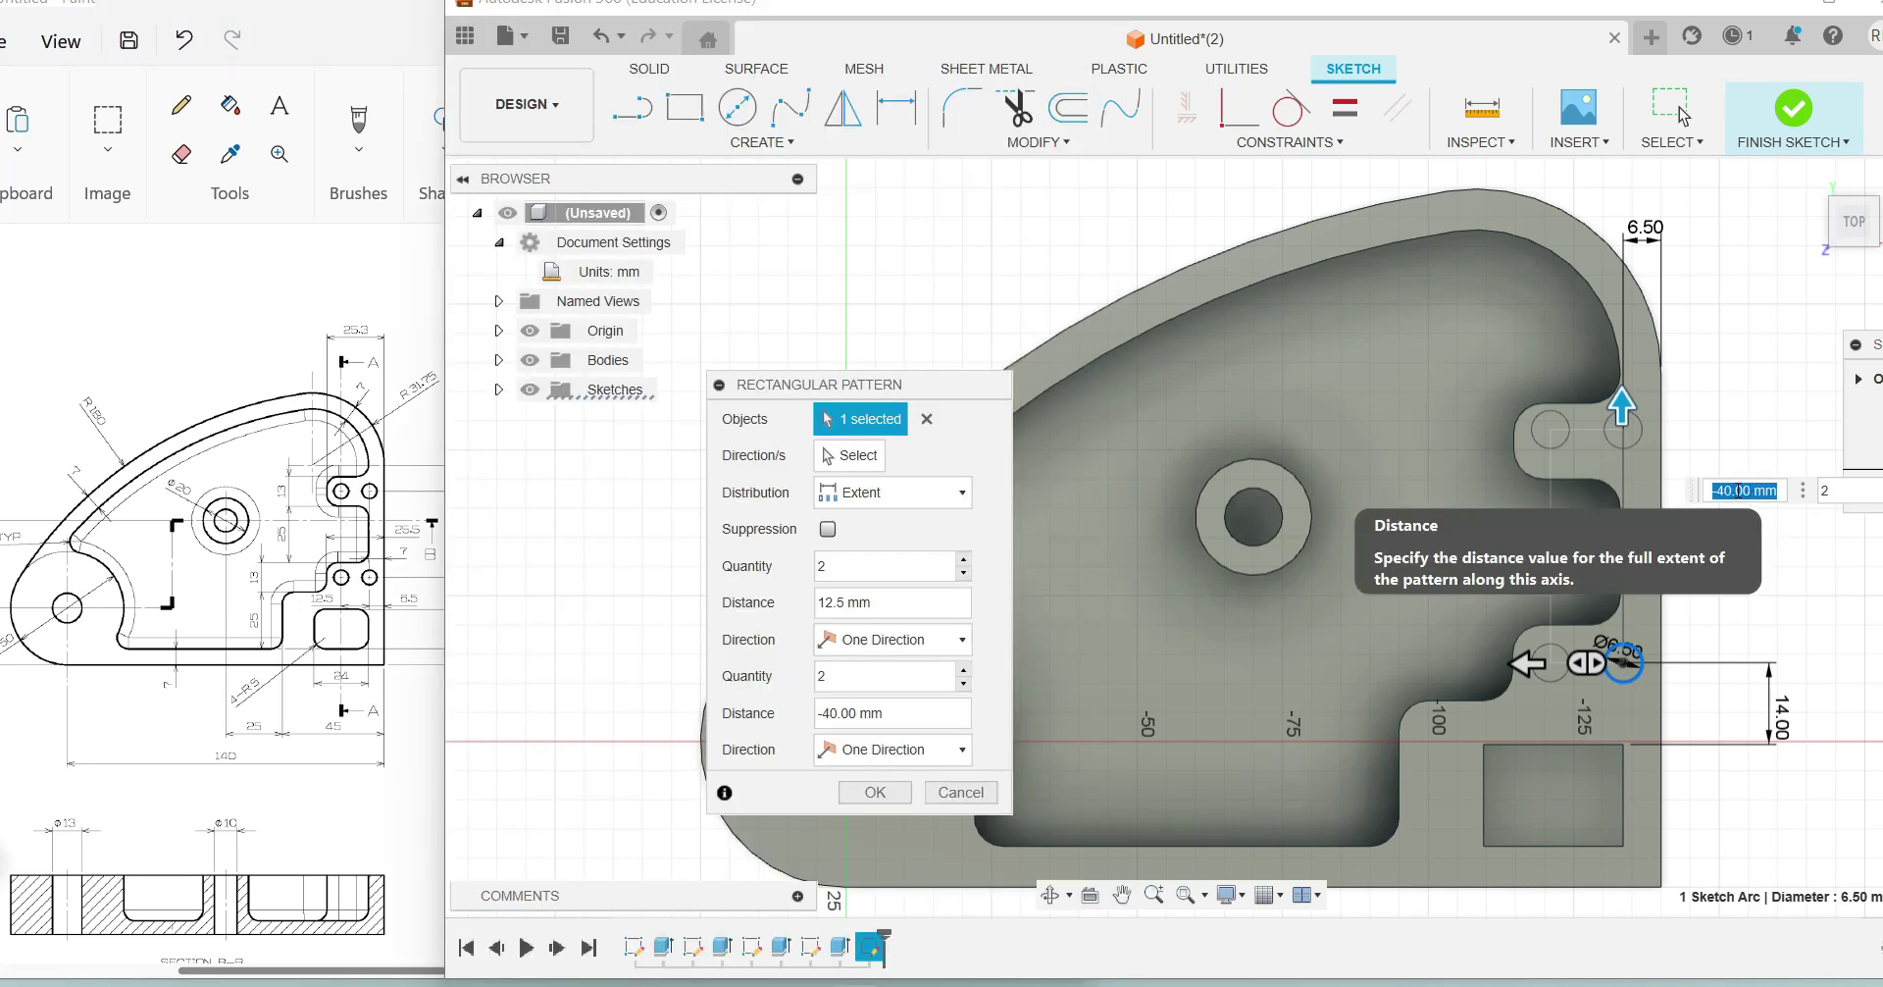
key(BackSpace)
text(-38)
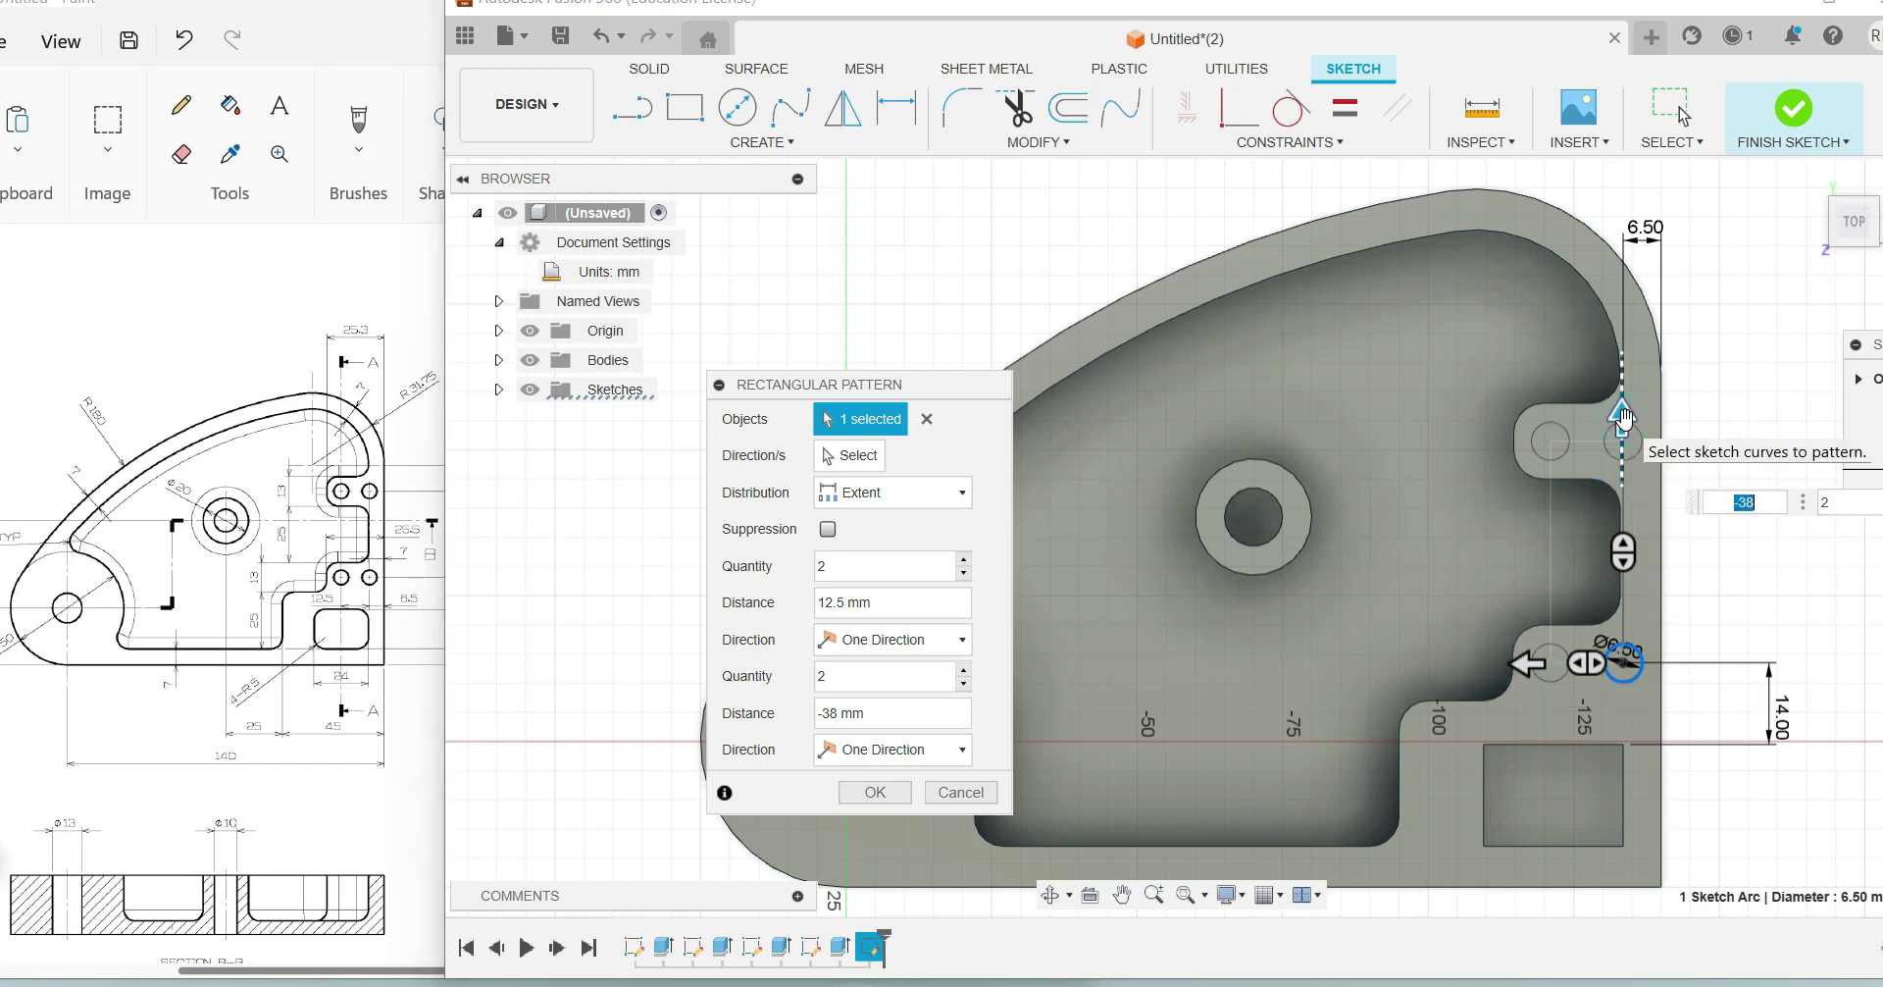
key(Return)
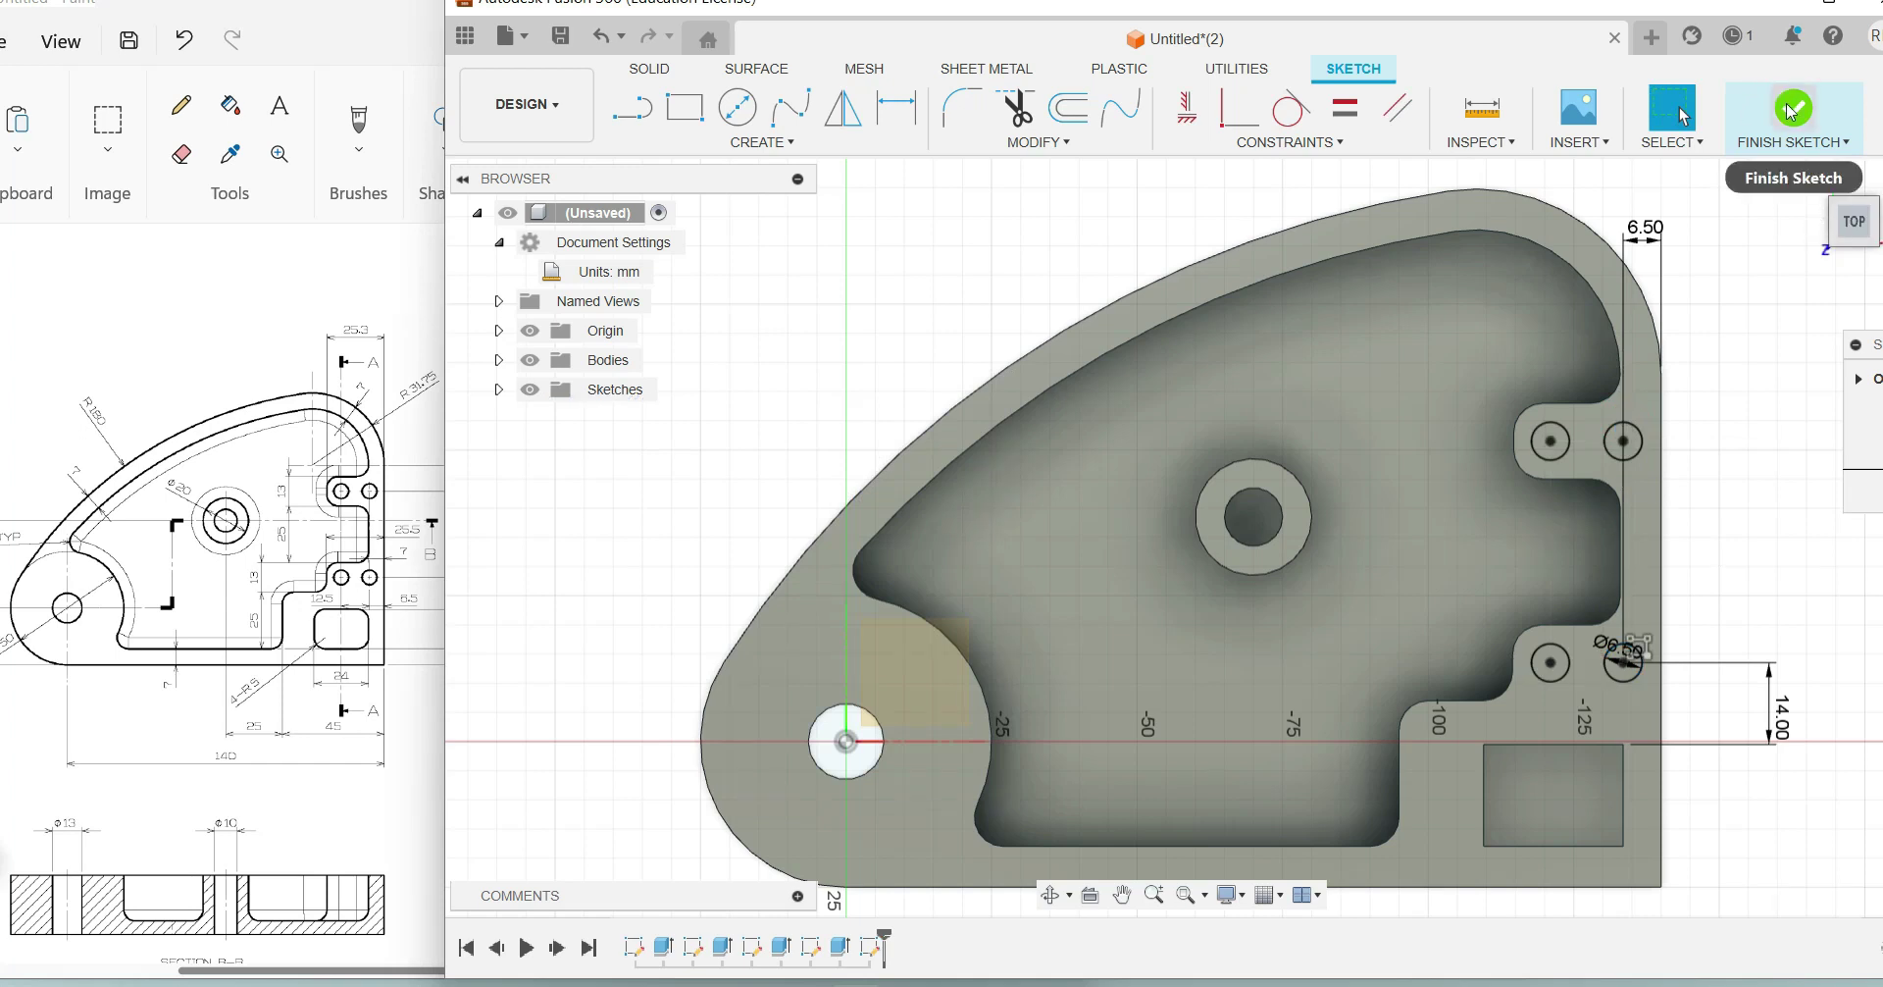
Step: Finish the sketch and cut the four patterned hole circles through the body with a -70 mm extrusion
click(1791, 110)
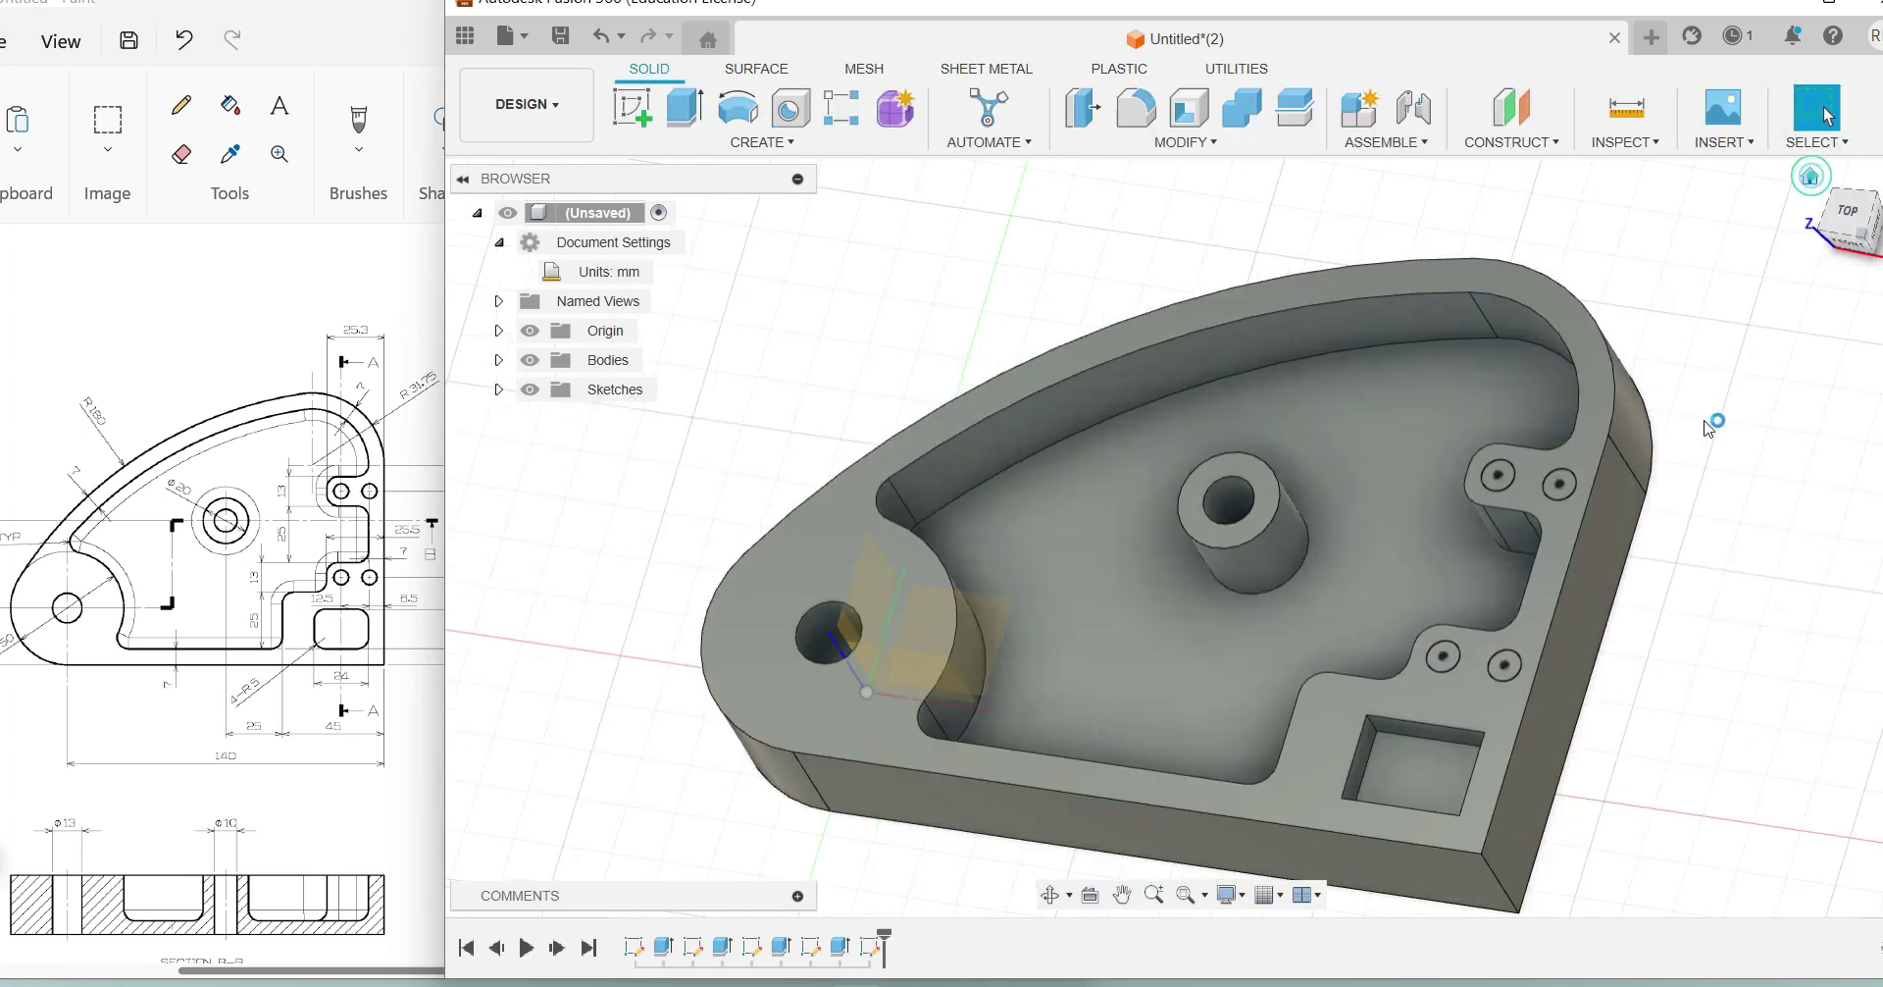
click(692, 111)
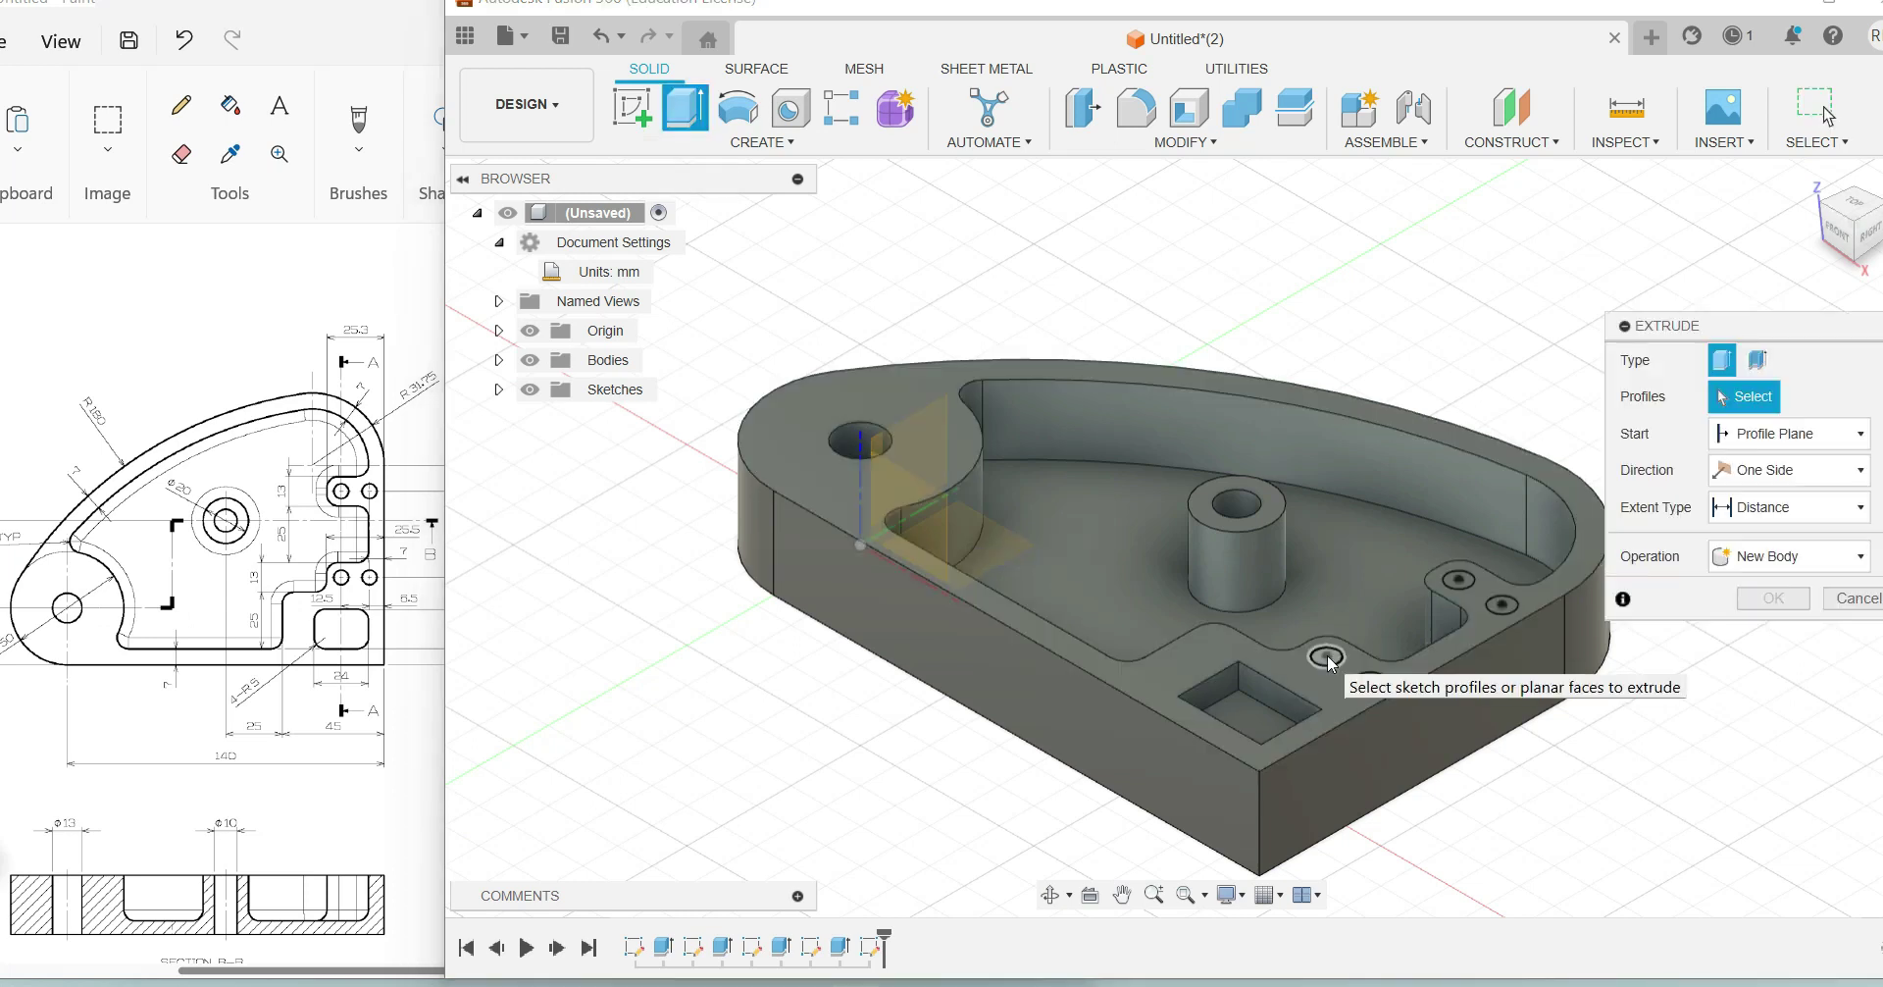
click(1327, 655)
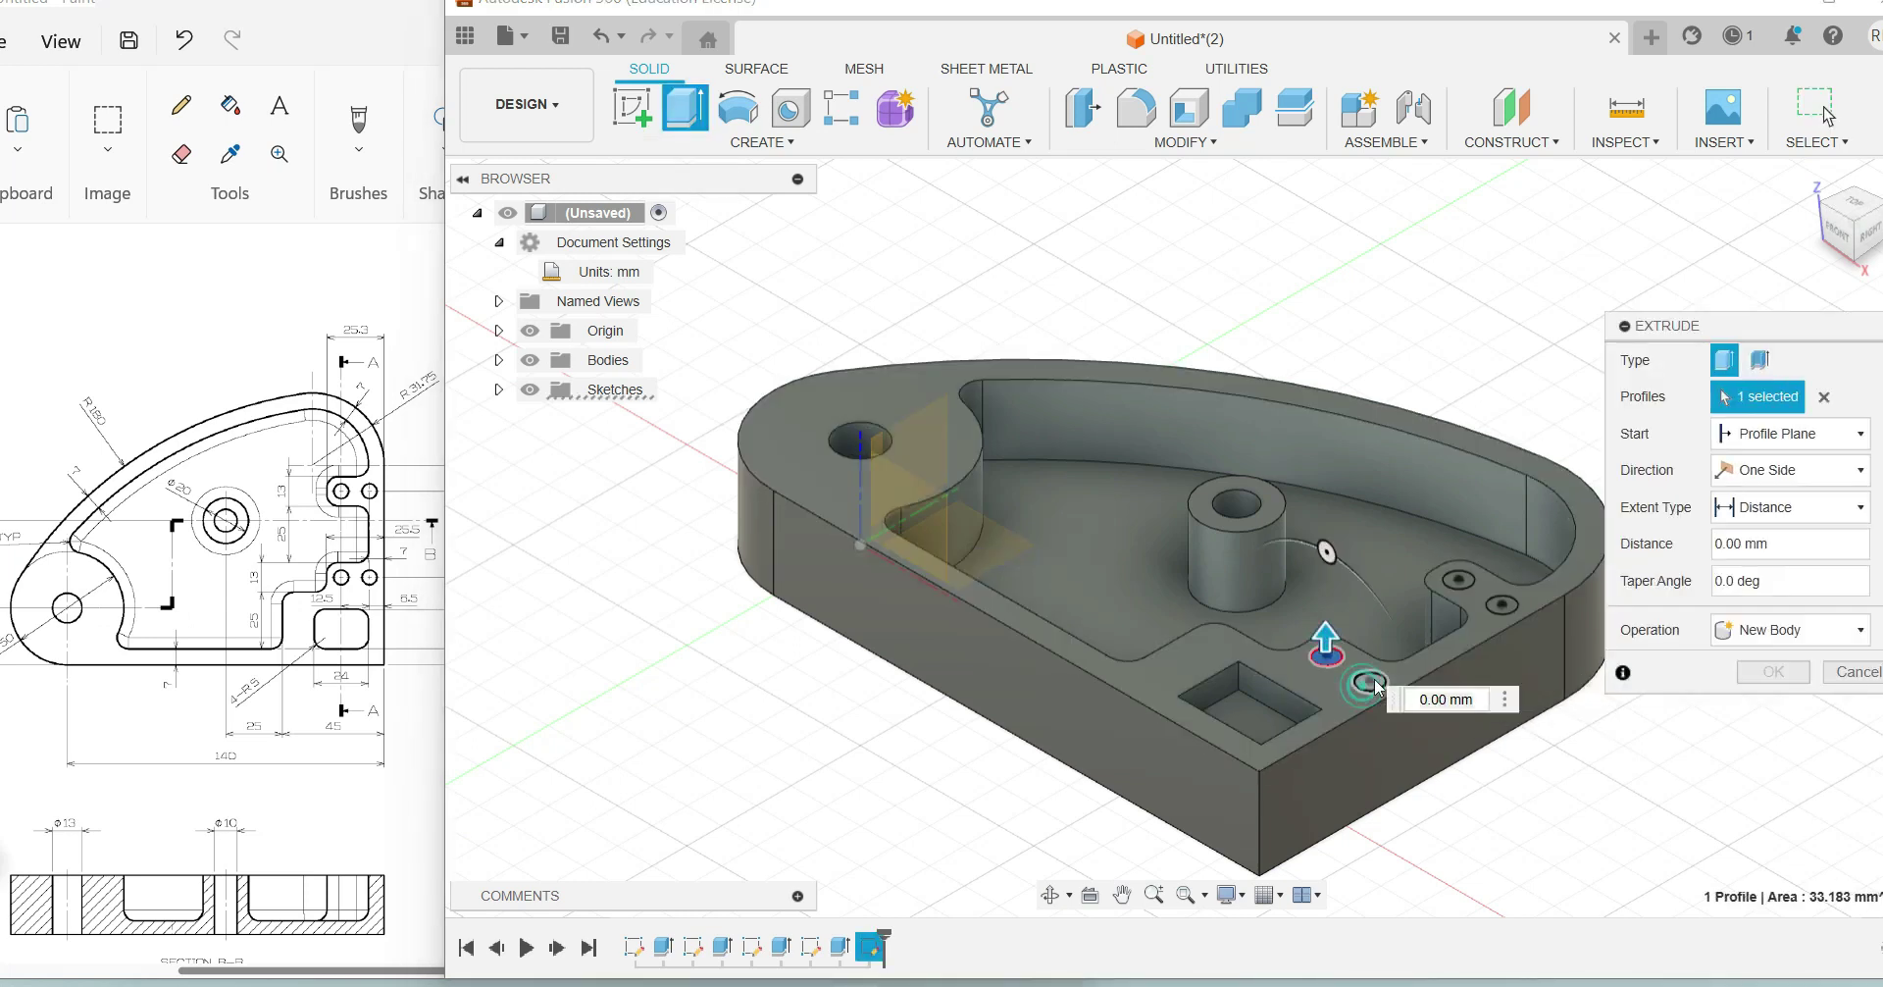
click(1502, 604)
click(1370, 681)
click(1459, 579)
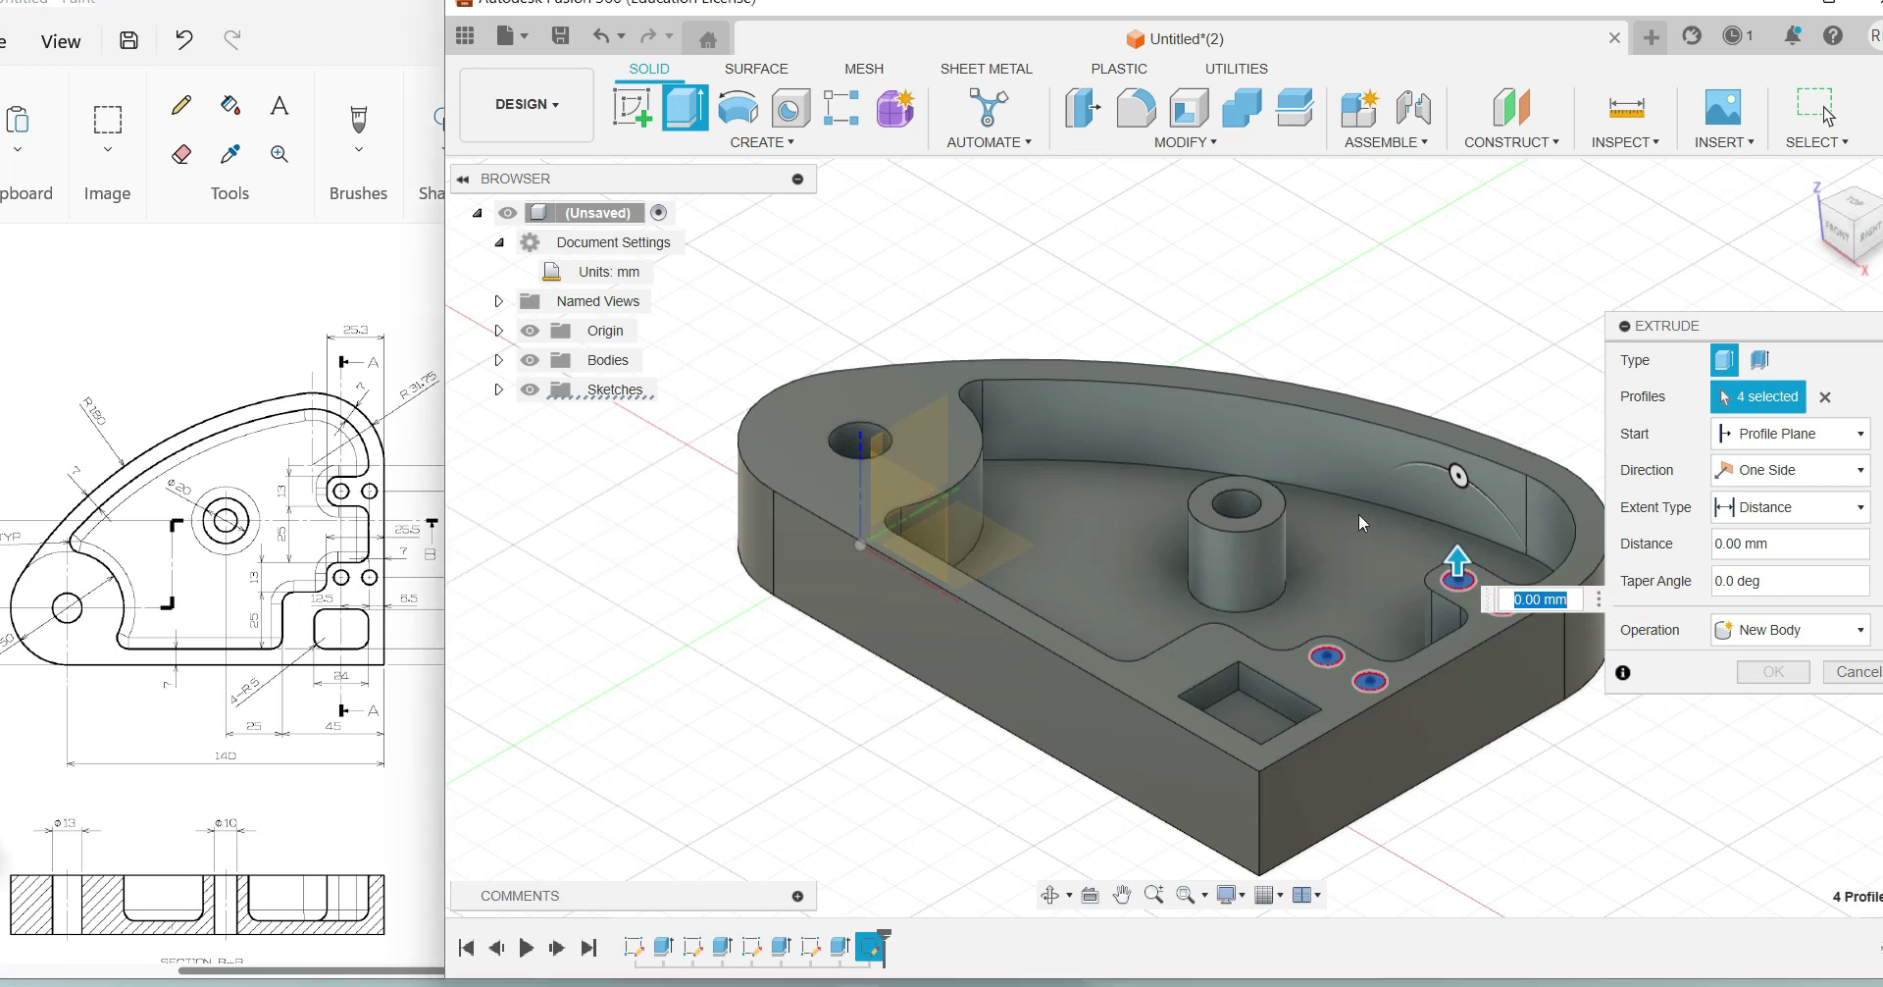
drag(1456, 559, 1459, 664)
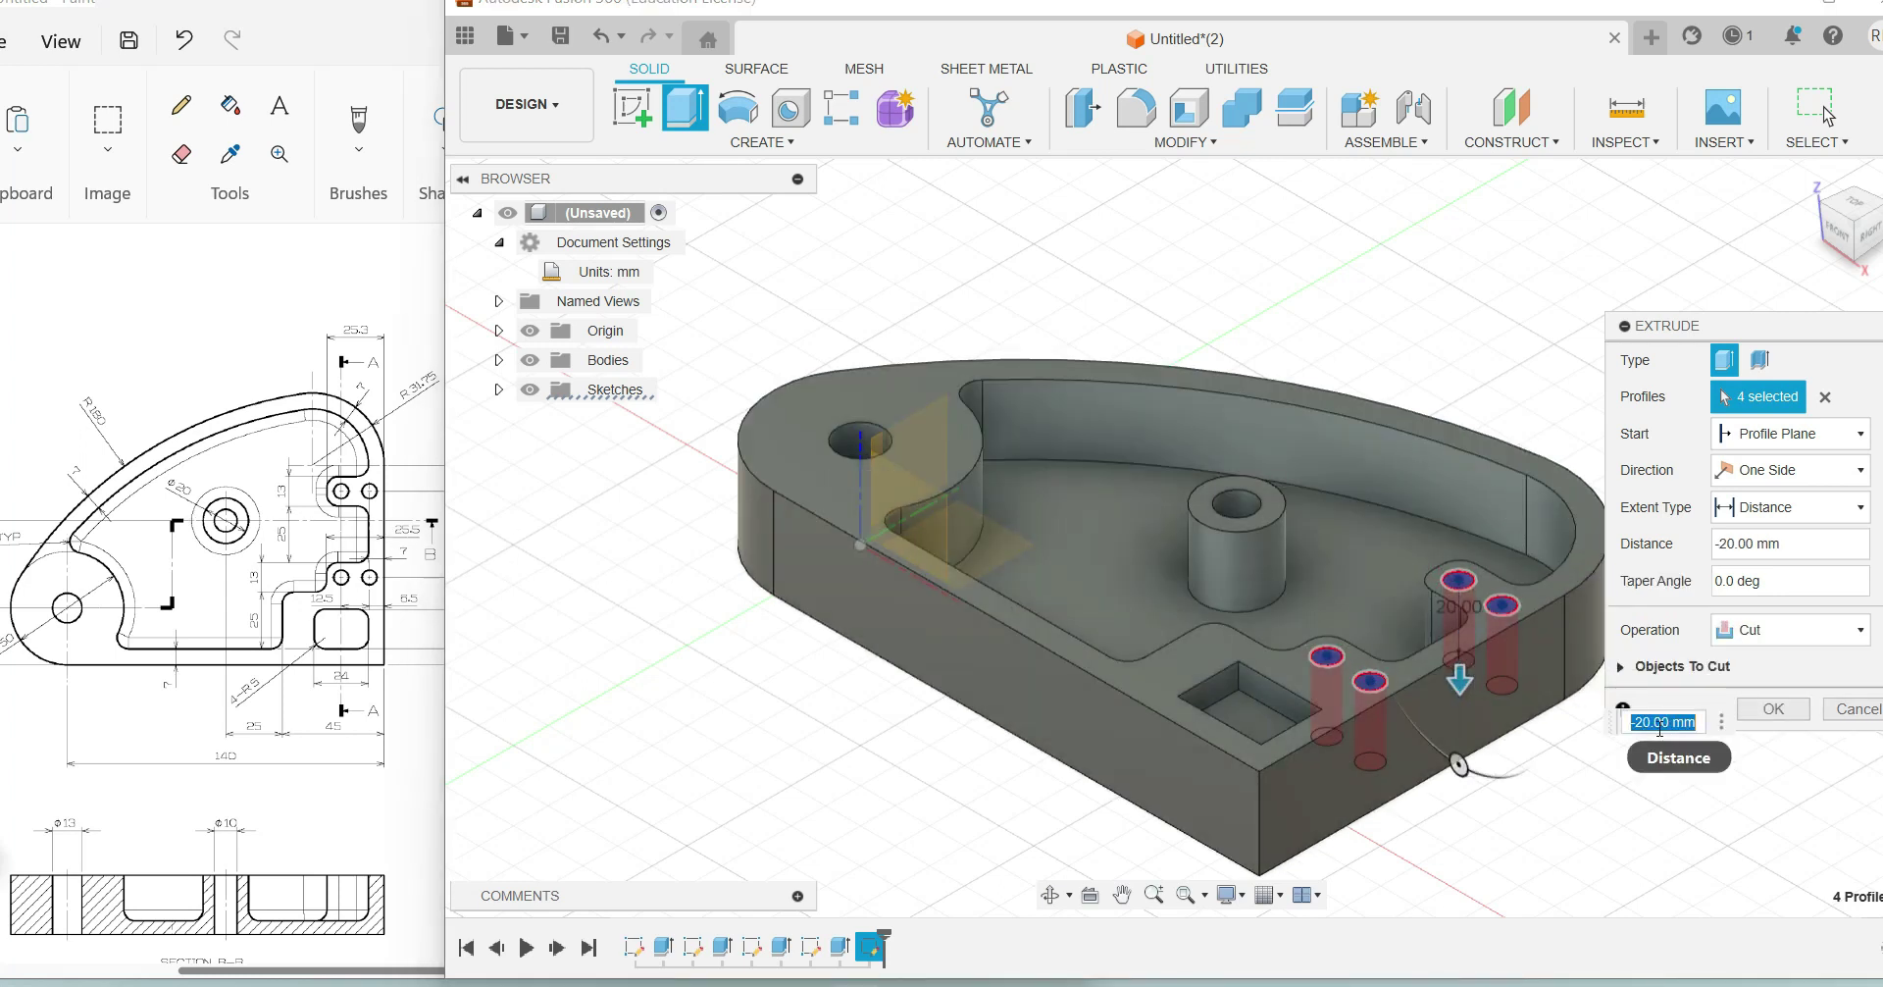
click(422, 775)
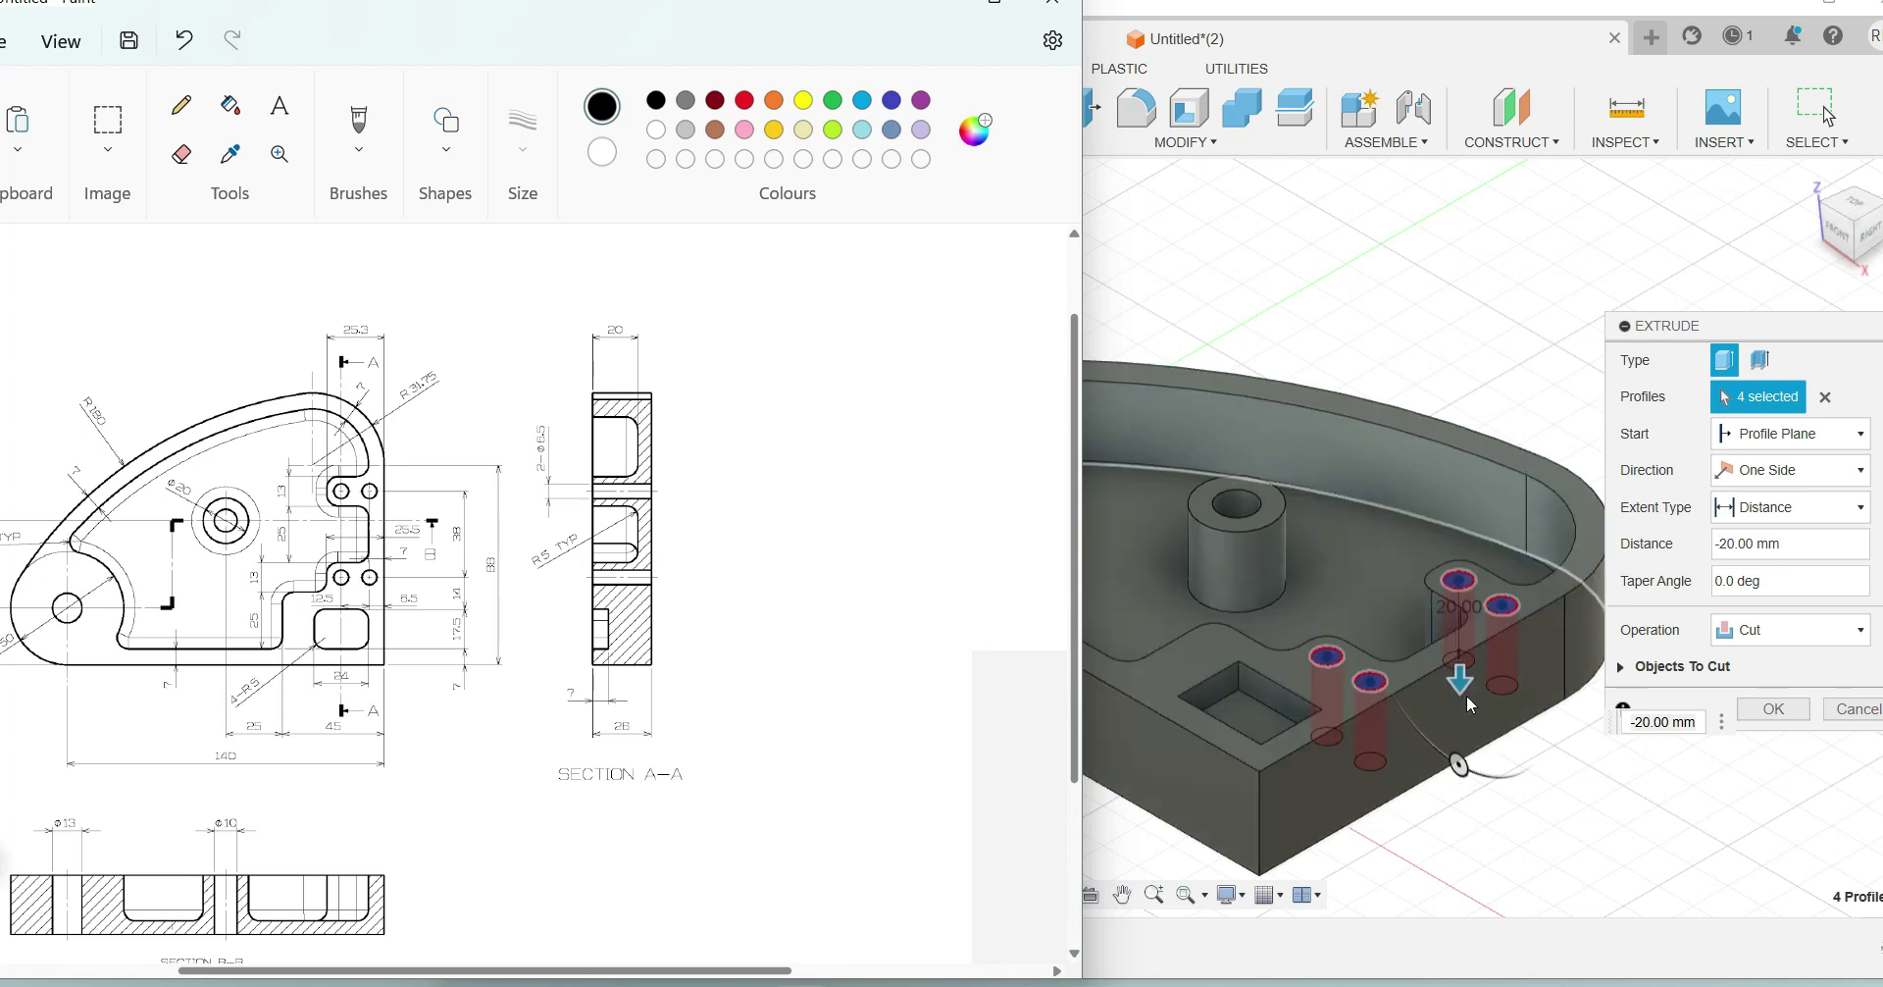
mouse_move(1469, 690)
mouse_down()
mouse_move(1459, 778)
mouse_move(1493, 880)
mouse_move(1458, 862)
mouse_move(1459, 755)
mouse_move(1456, 907)
mouse_up()
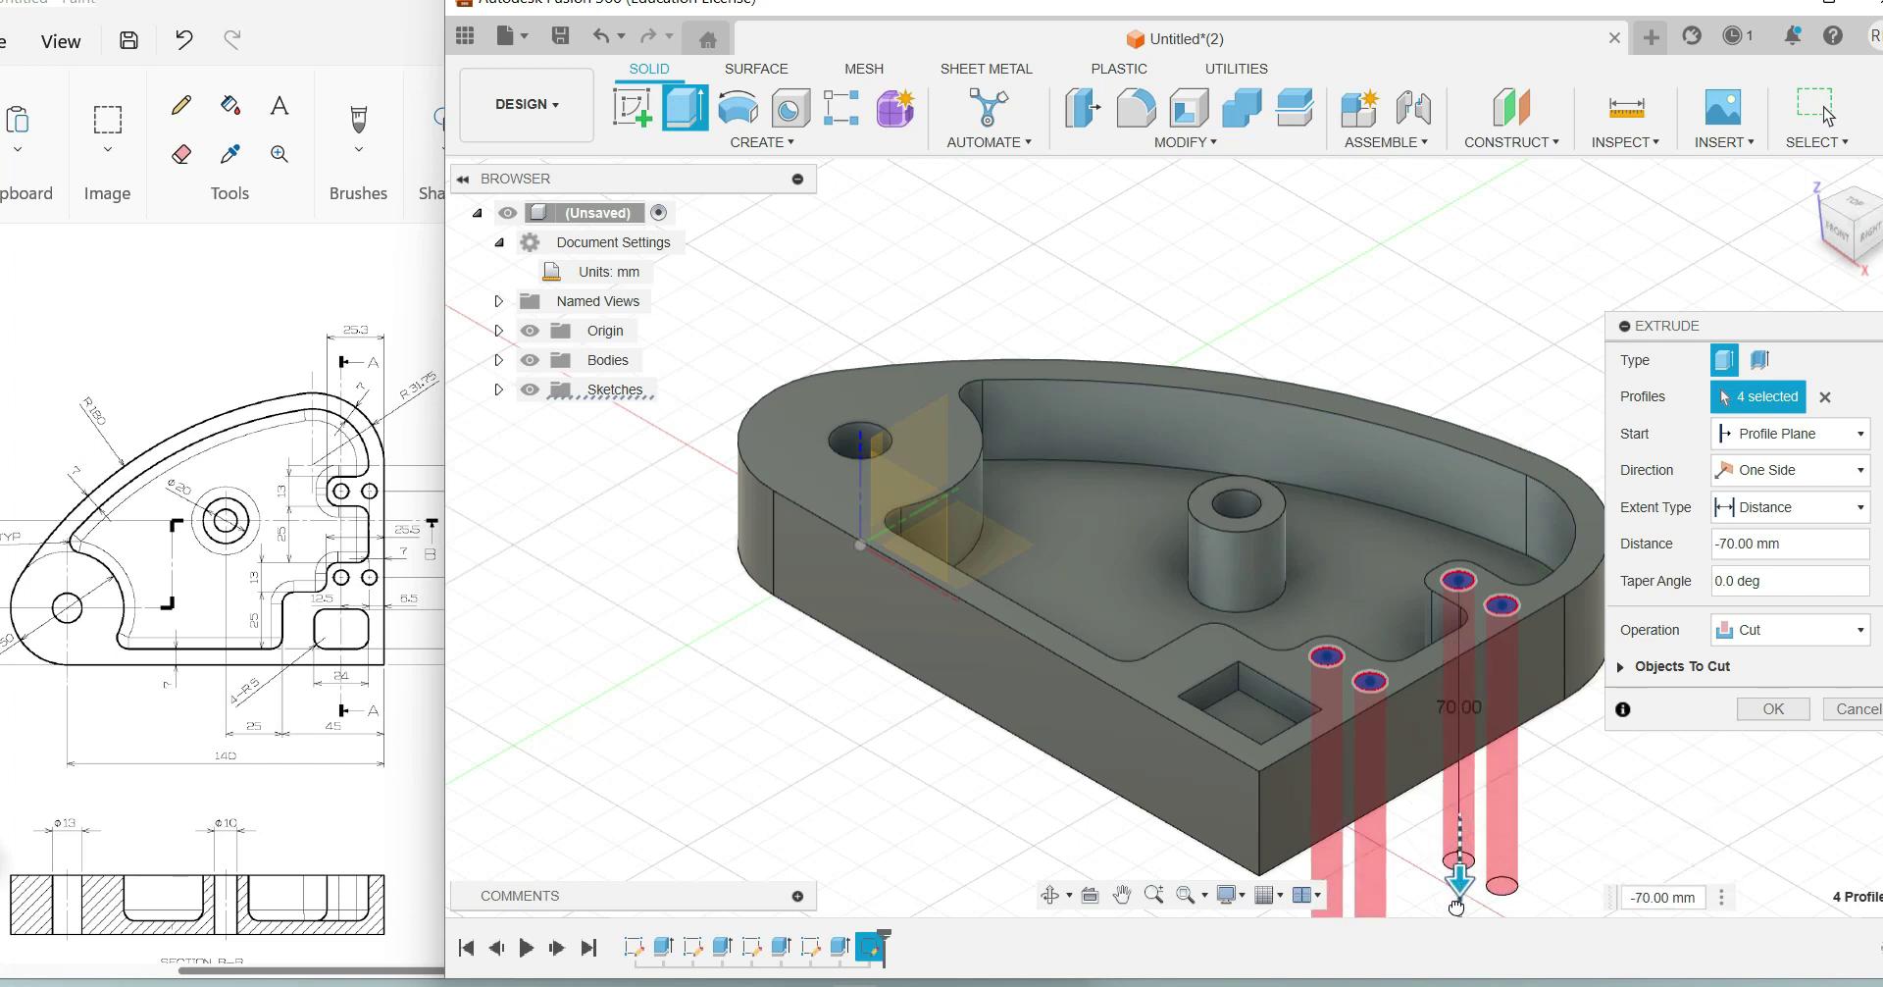
key(Return)
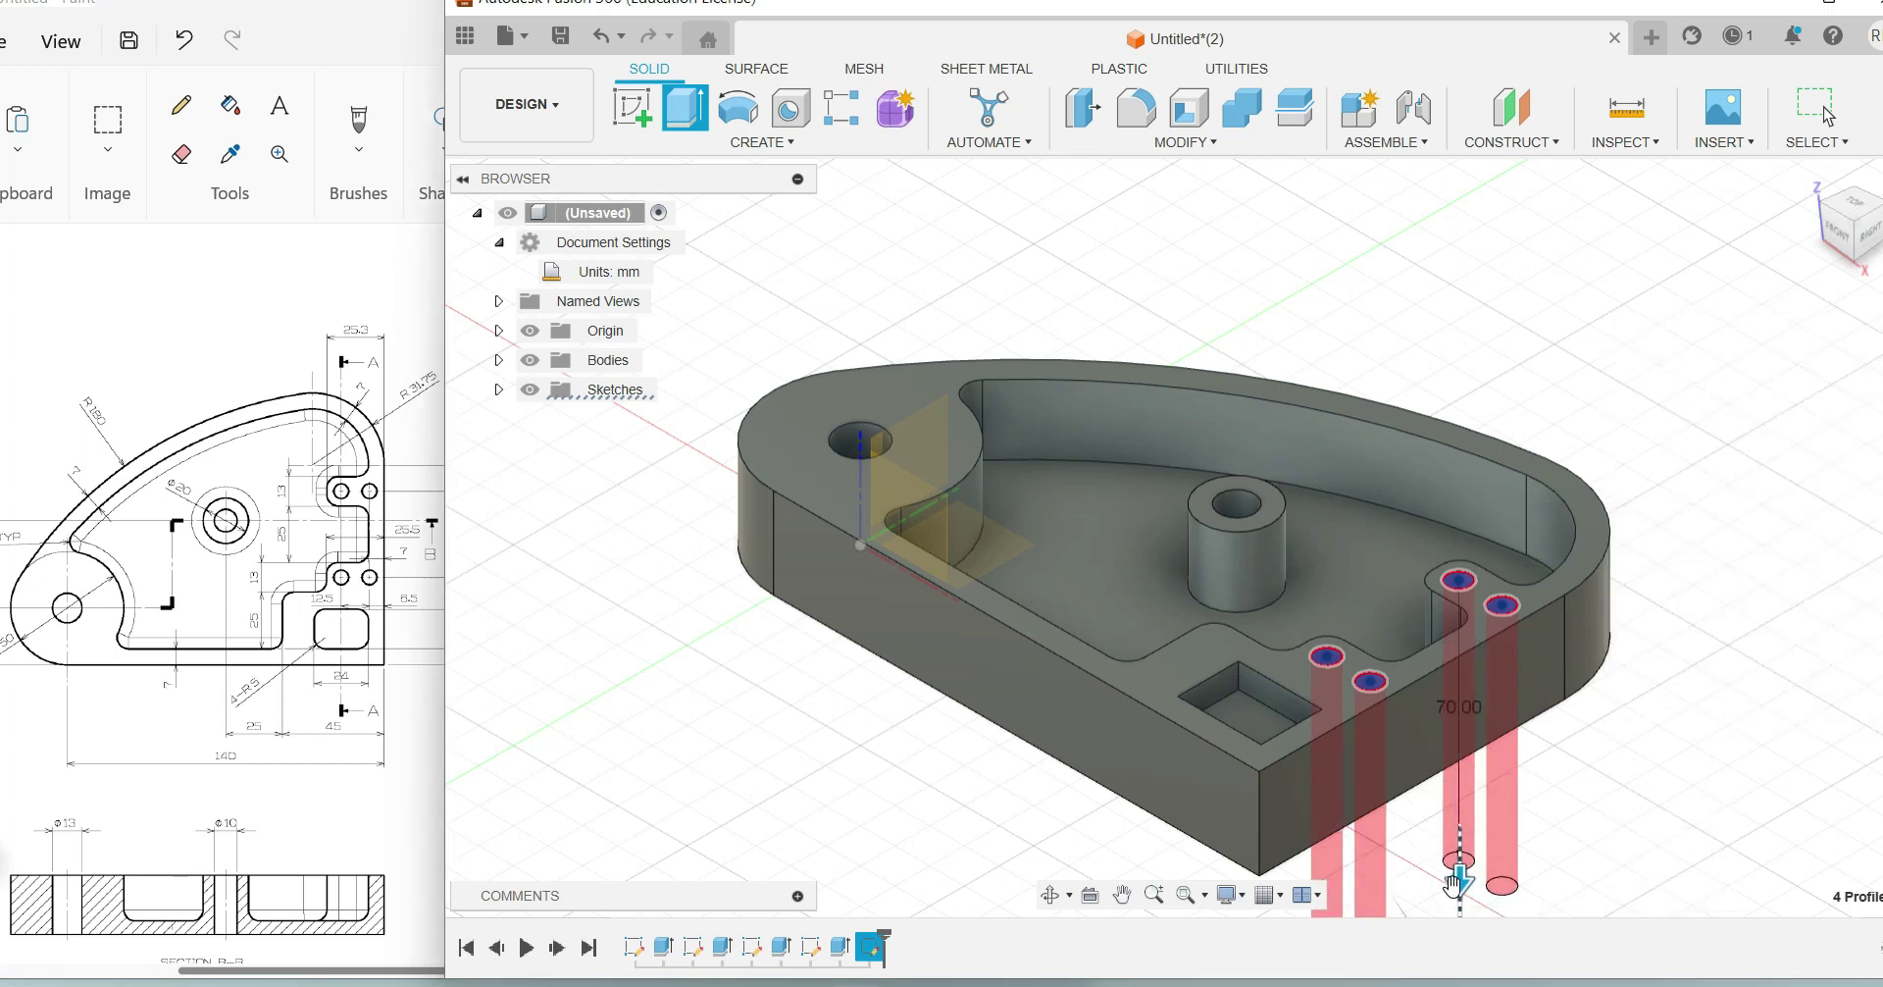
Step: Inspect the four cut holes and compare the whole model with the reference drawing's shaded and section views
click(1048, 895)
mouse_move(1097, 609)
mouse_down()
mouse_move(1128, 637)
mouse_move(1054, 662)
mouse_move(1176, 703)
mouse_move(1172, 510)
mouse_move(1184, 681)
mouse_move(1197, 667)
mouse_move(1165, 613)
mouse_move(1212, 710)
mouse_move(1188, 692)
mouse_move(1167, 726)
mouse_up()
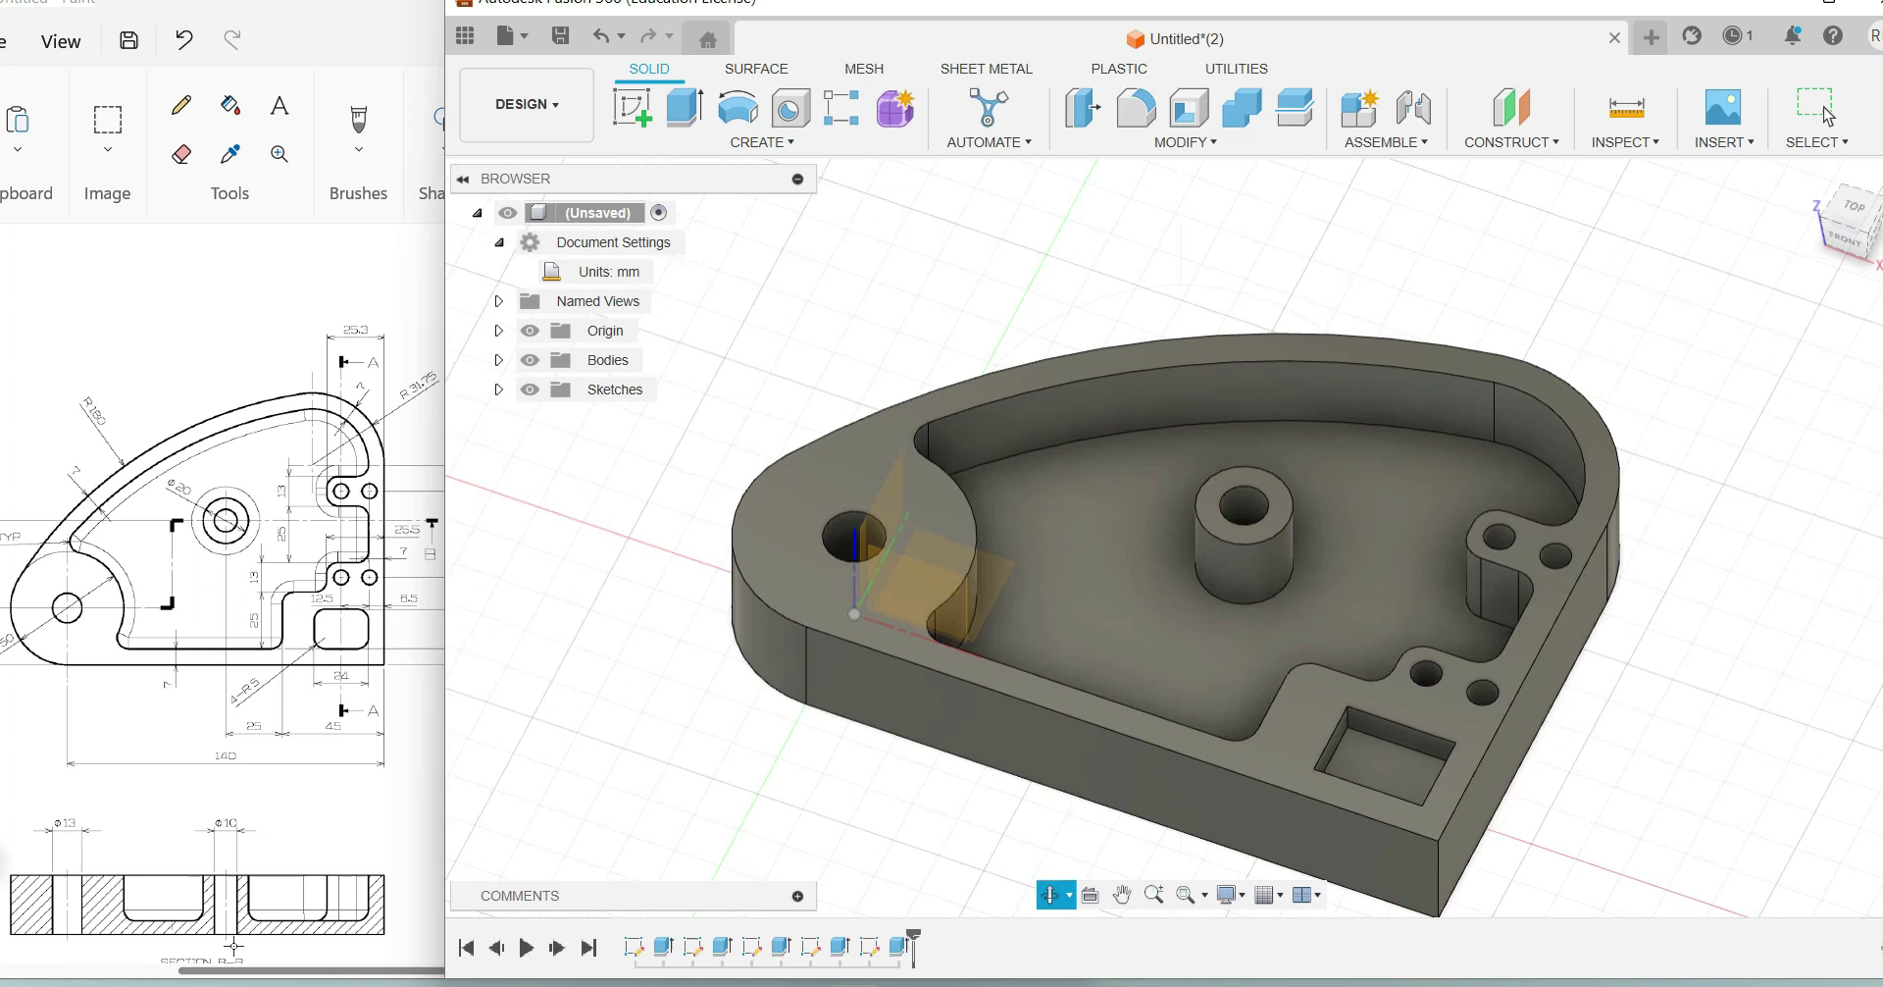
drag(309, 978, 133, 978)
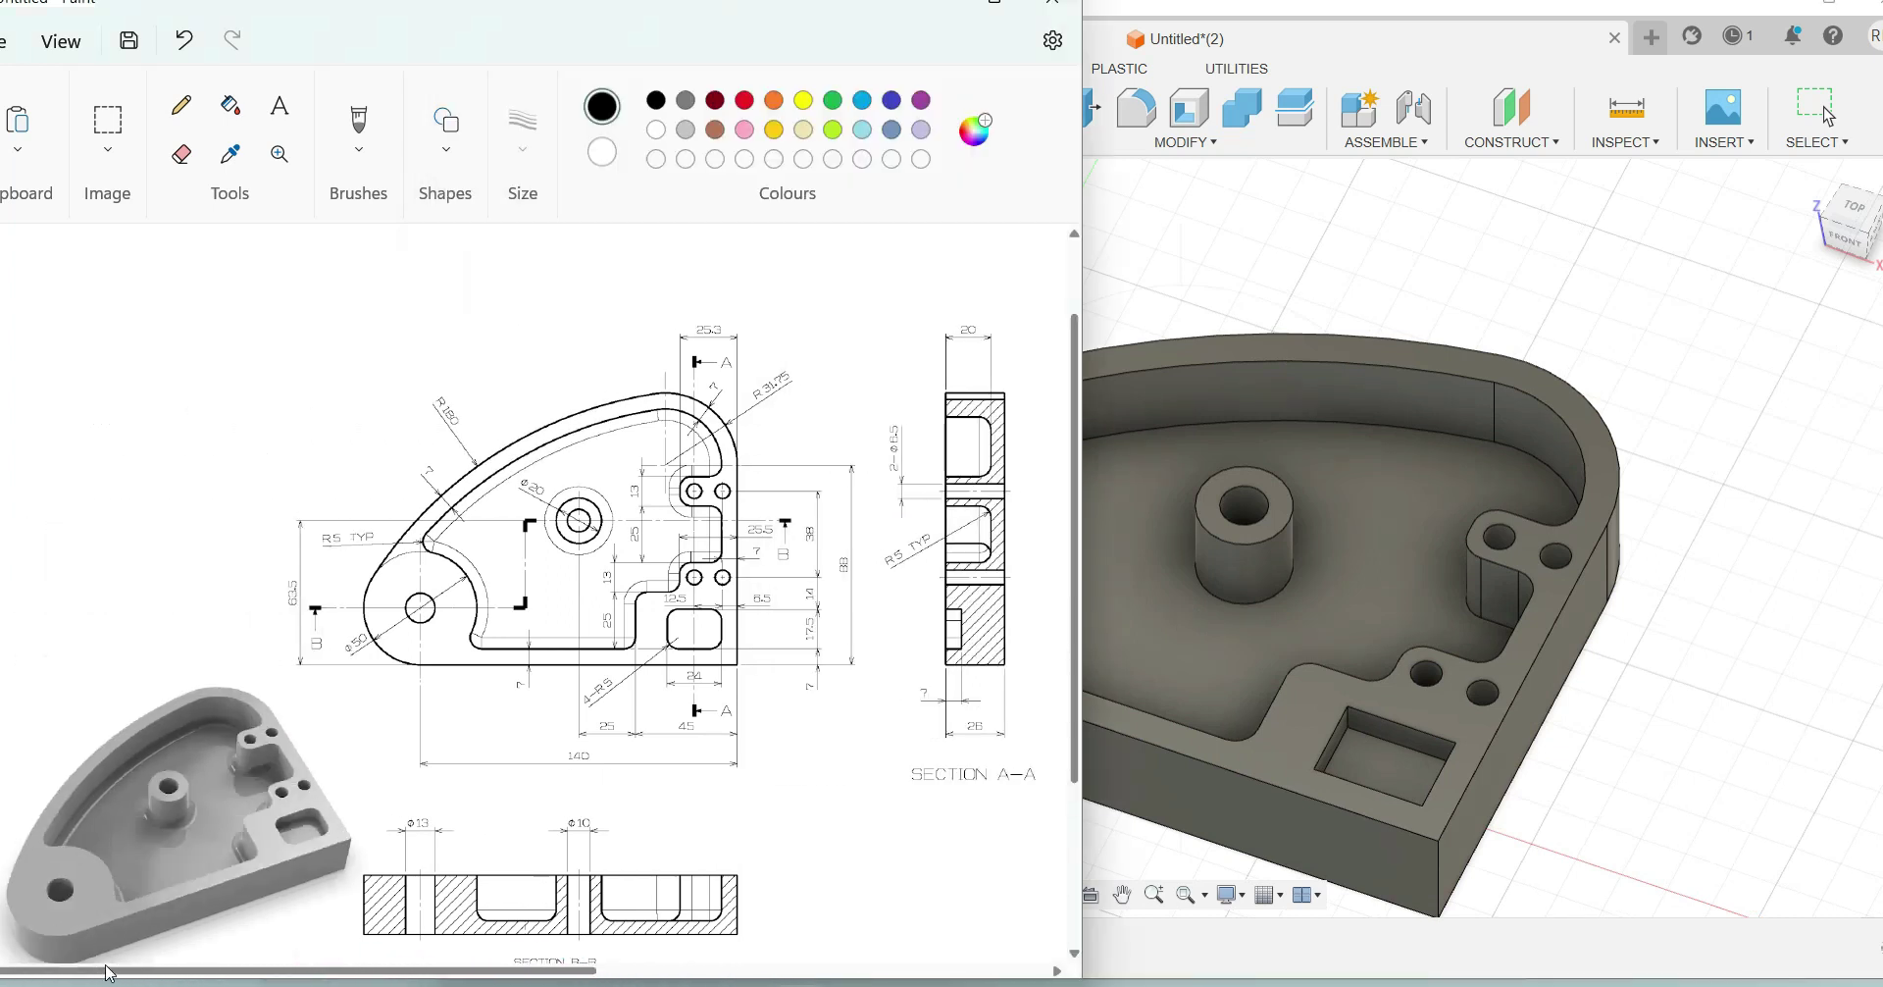
scroll(157, 856, down, 3)
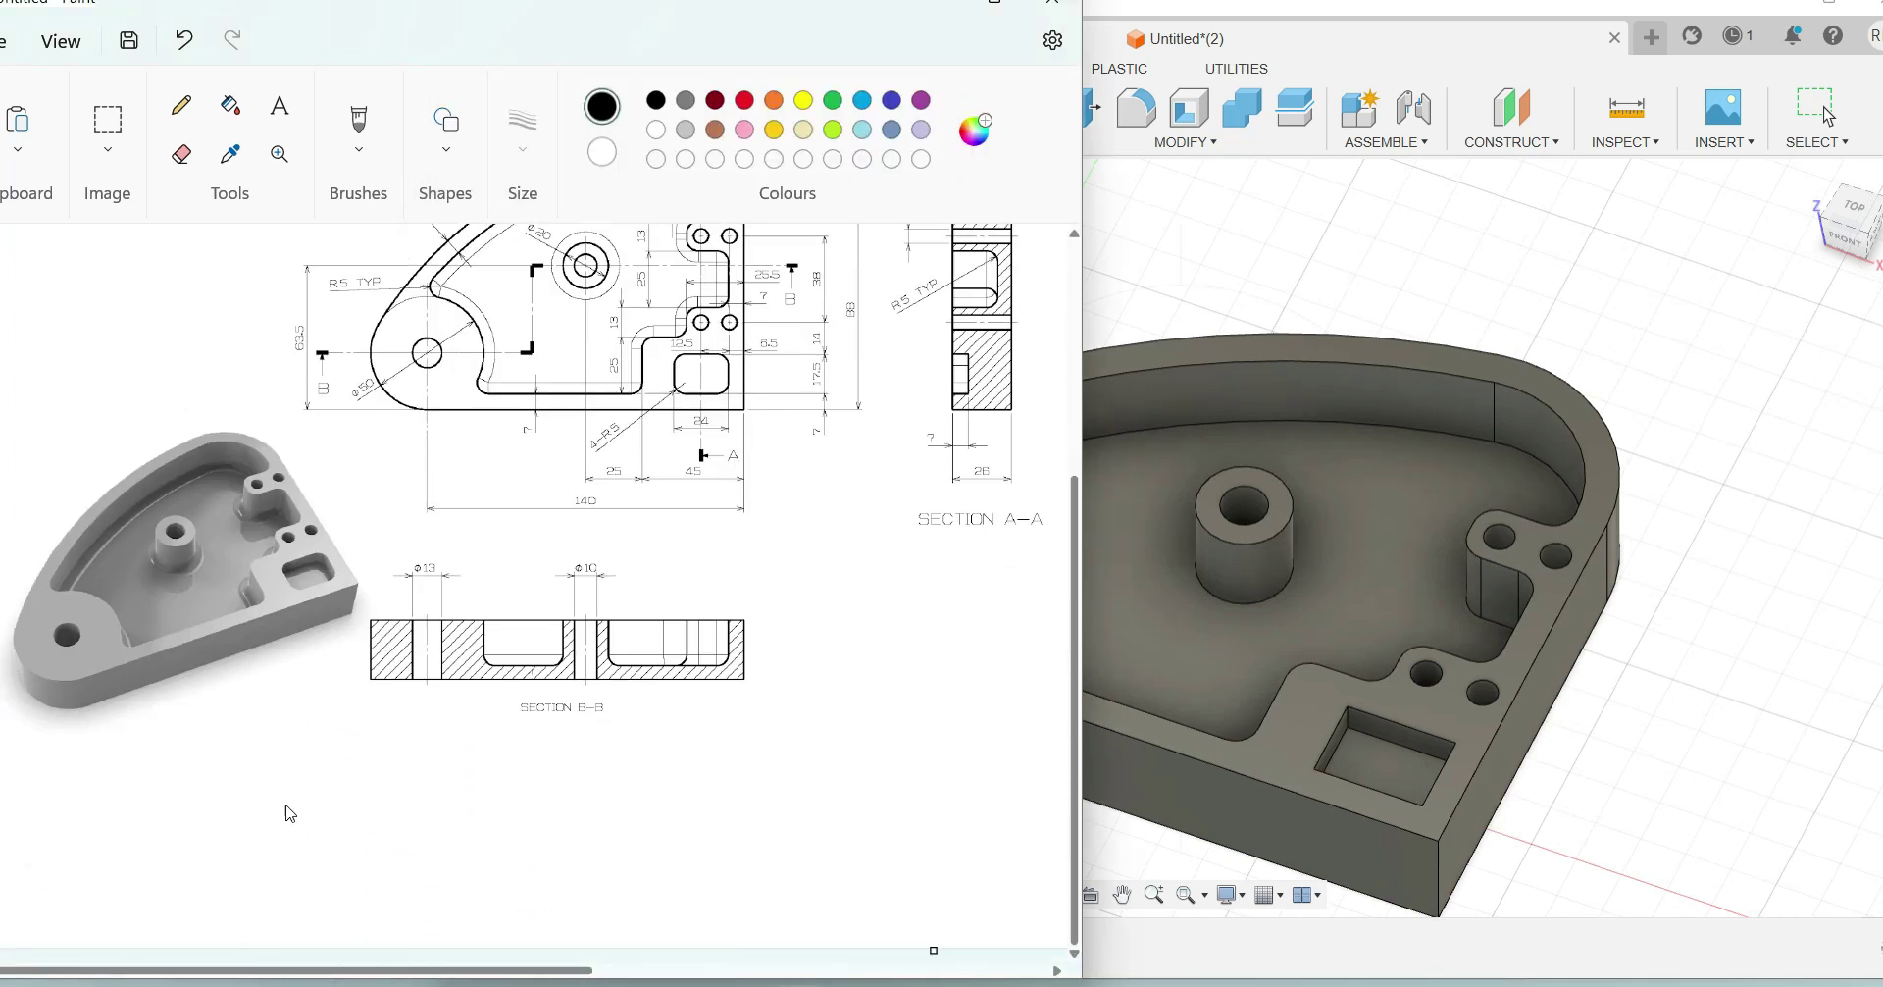
drag(1369, 300, 1155, 903)
key(Escape)
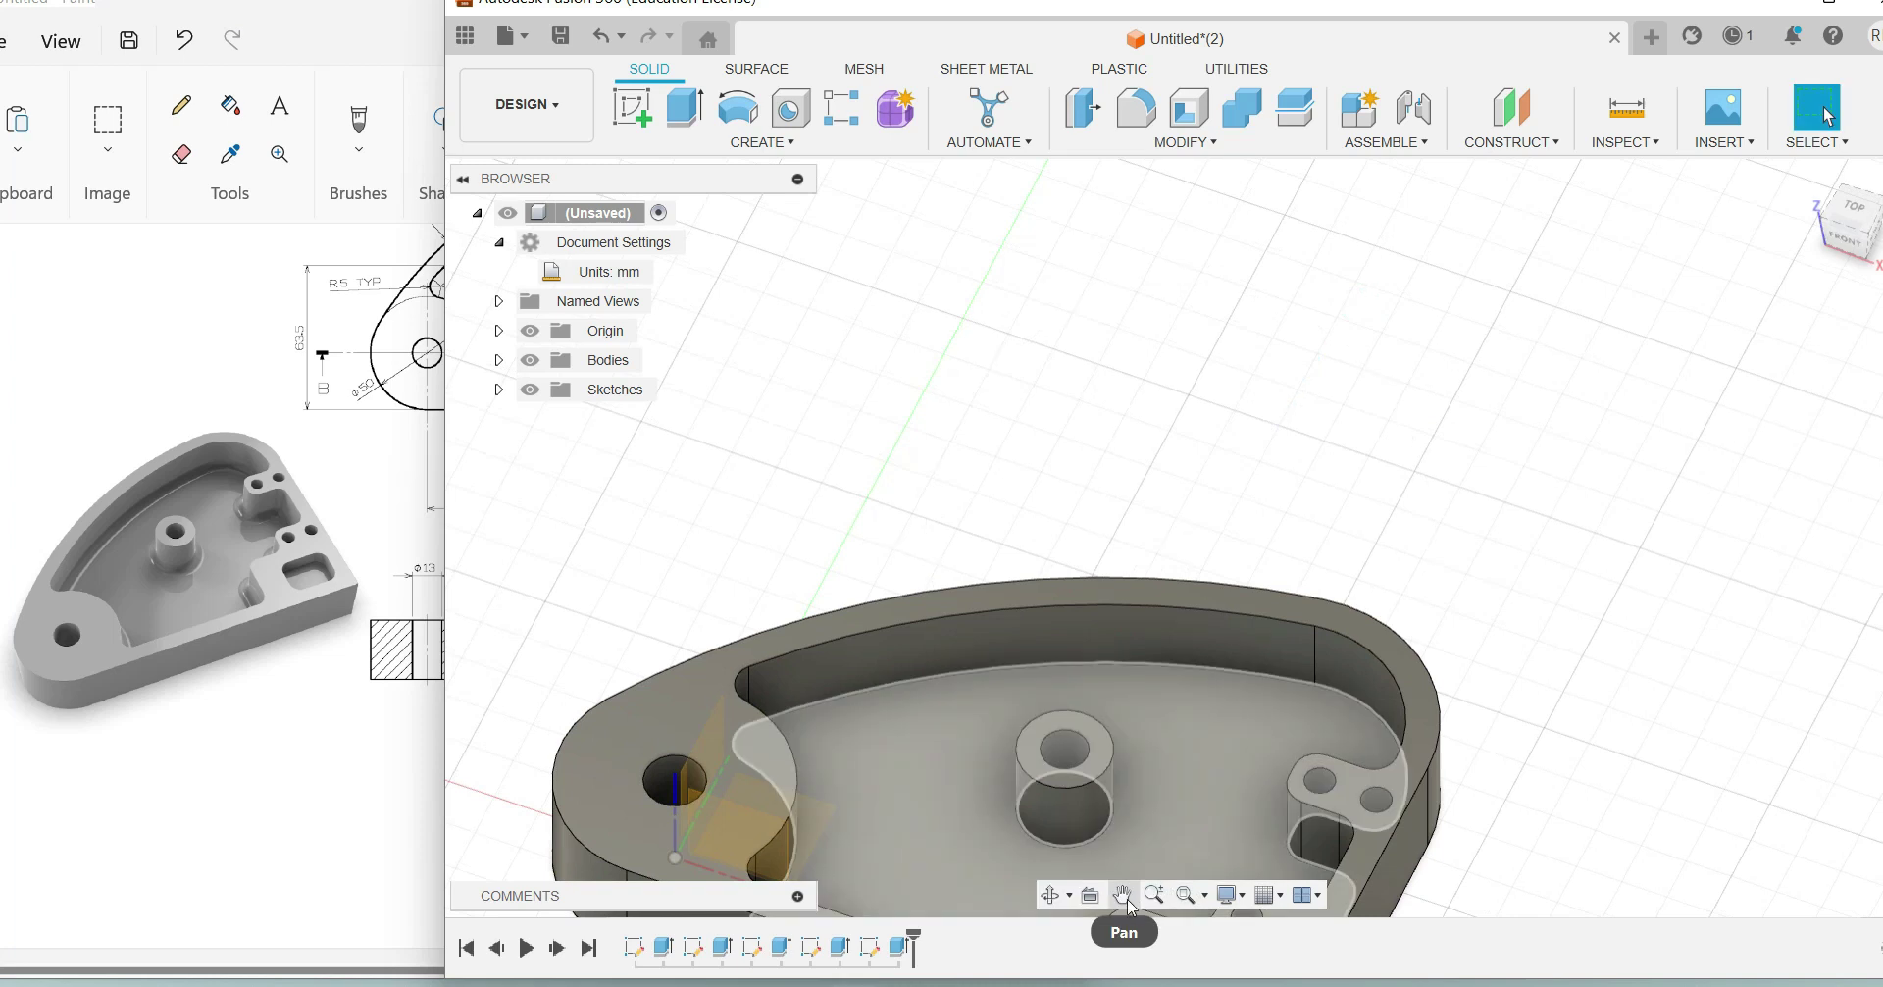
click(1123, 894)
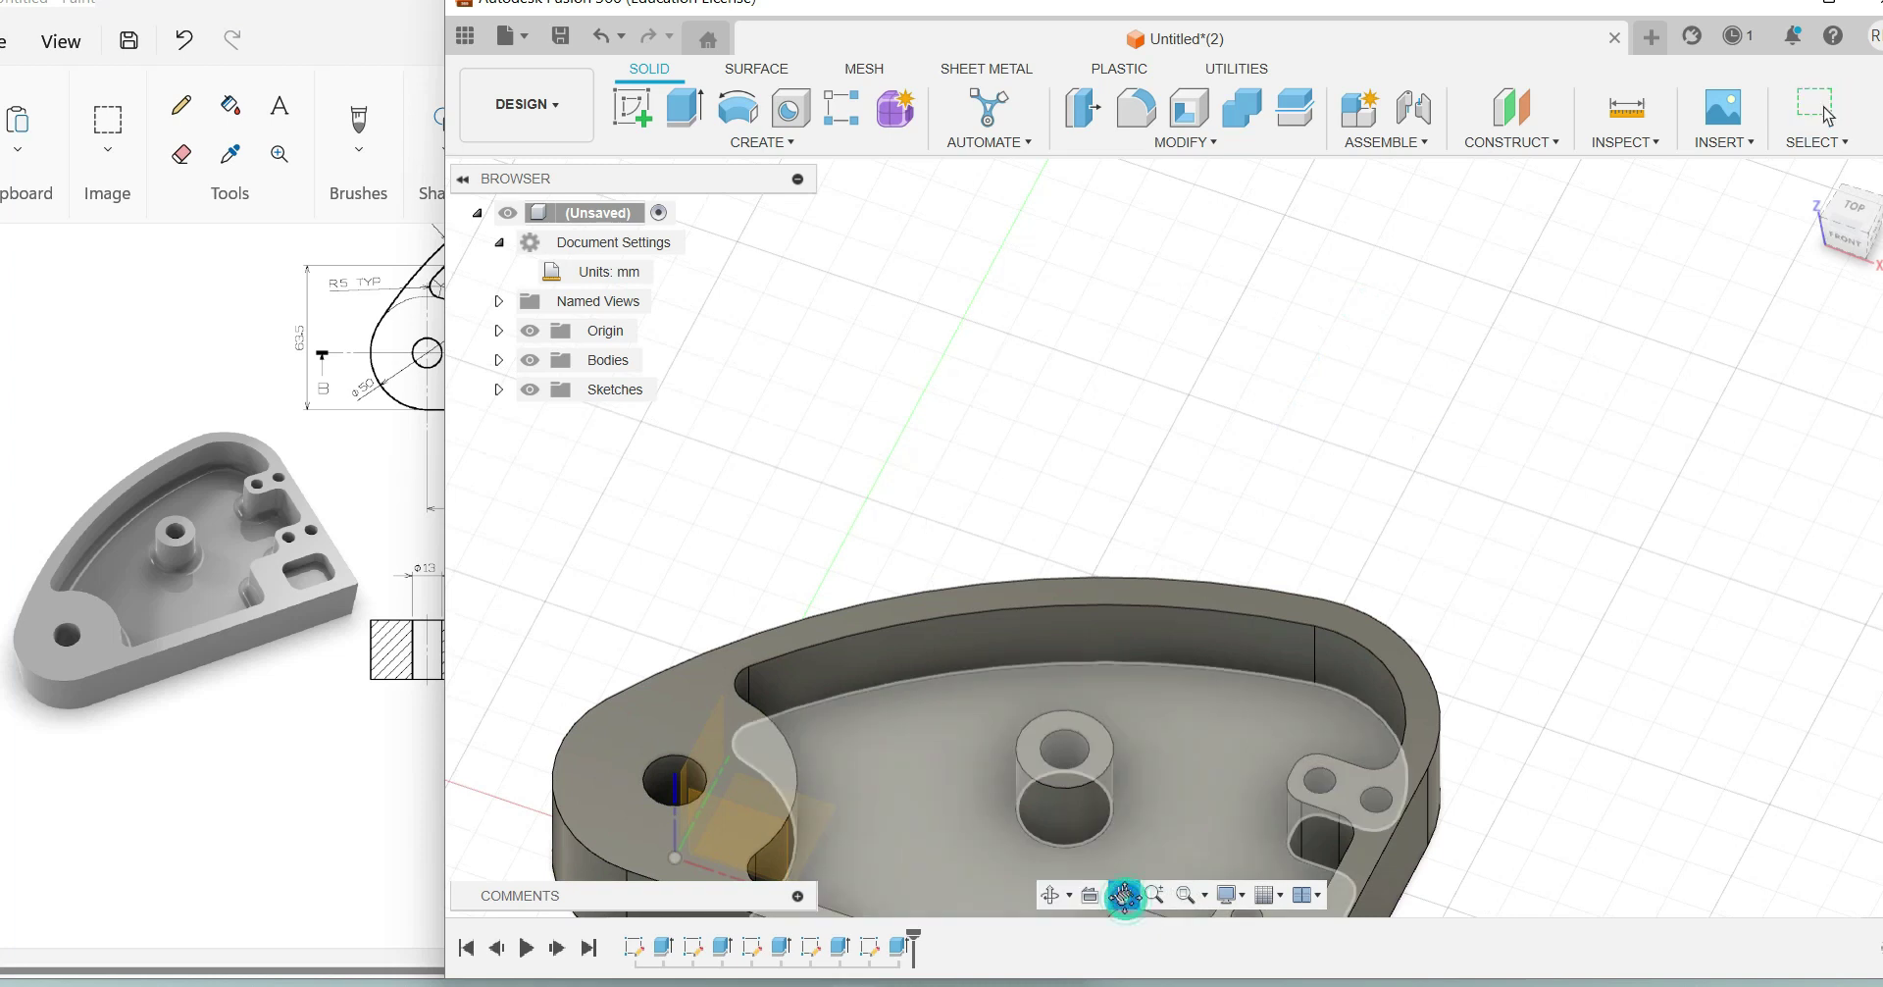
click(1186, 897)
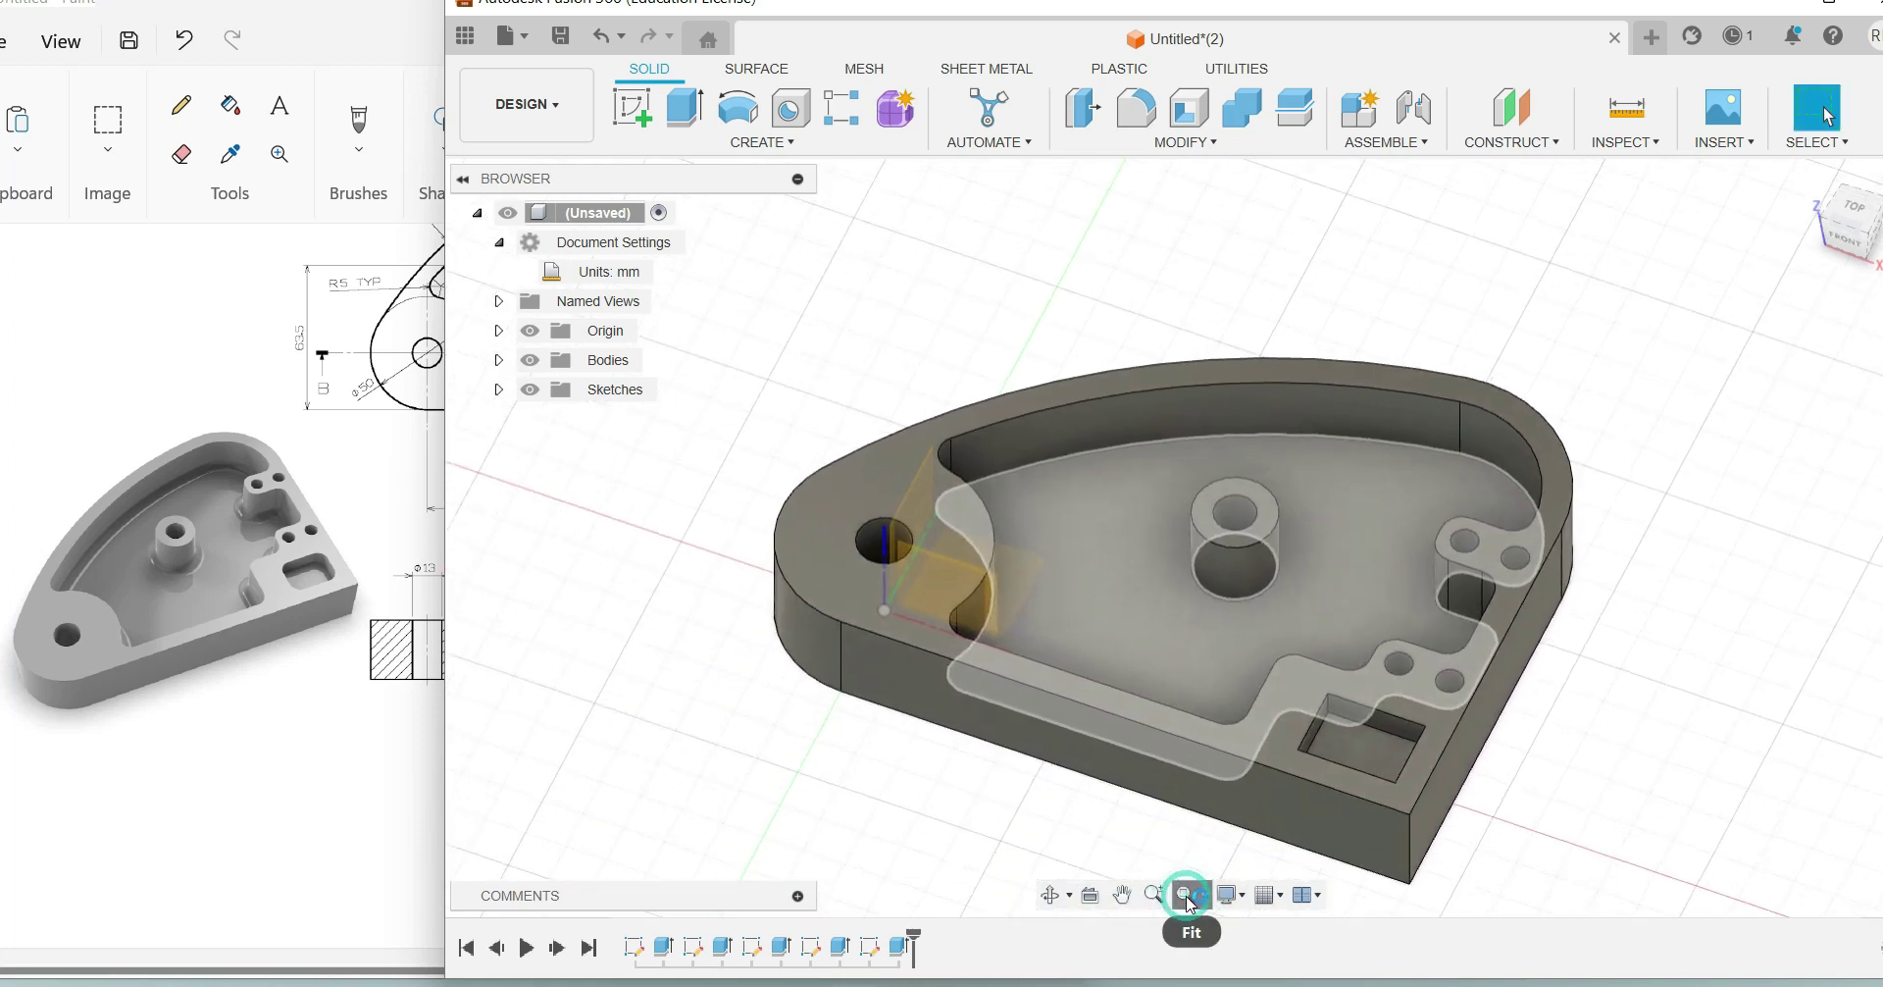
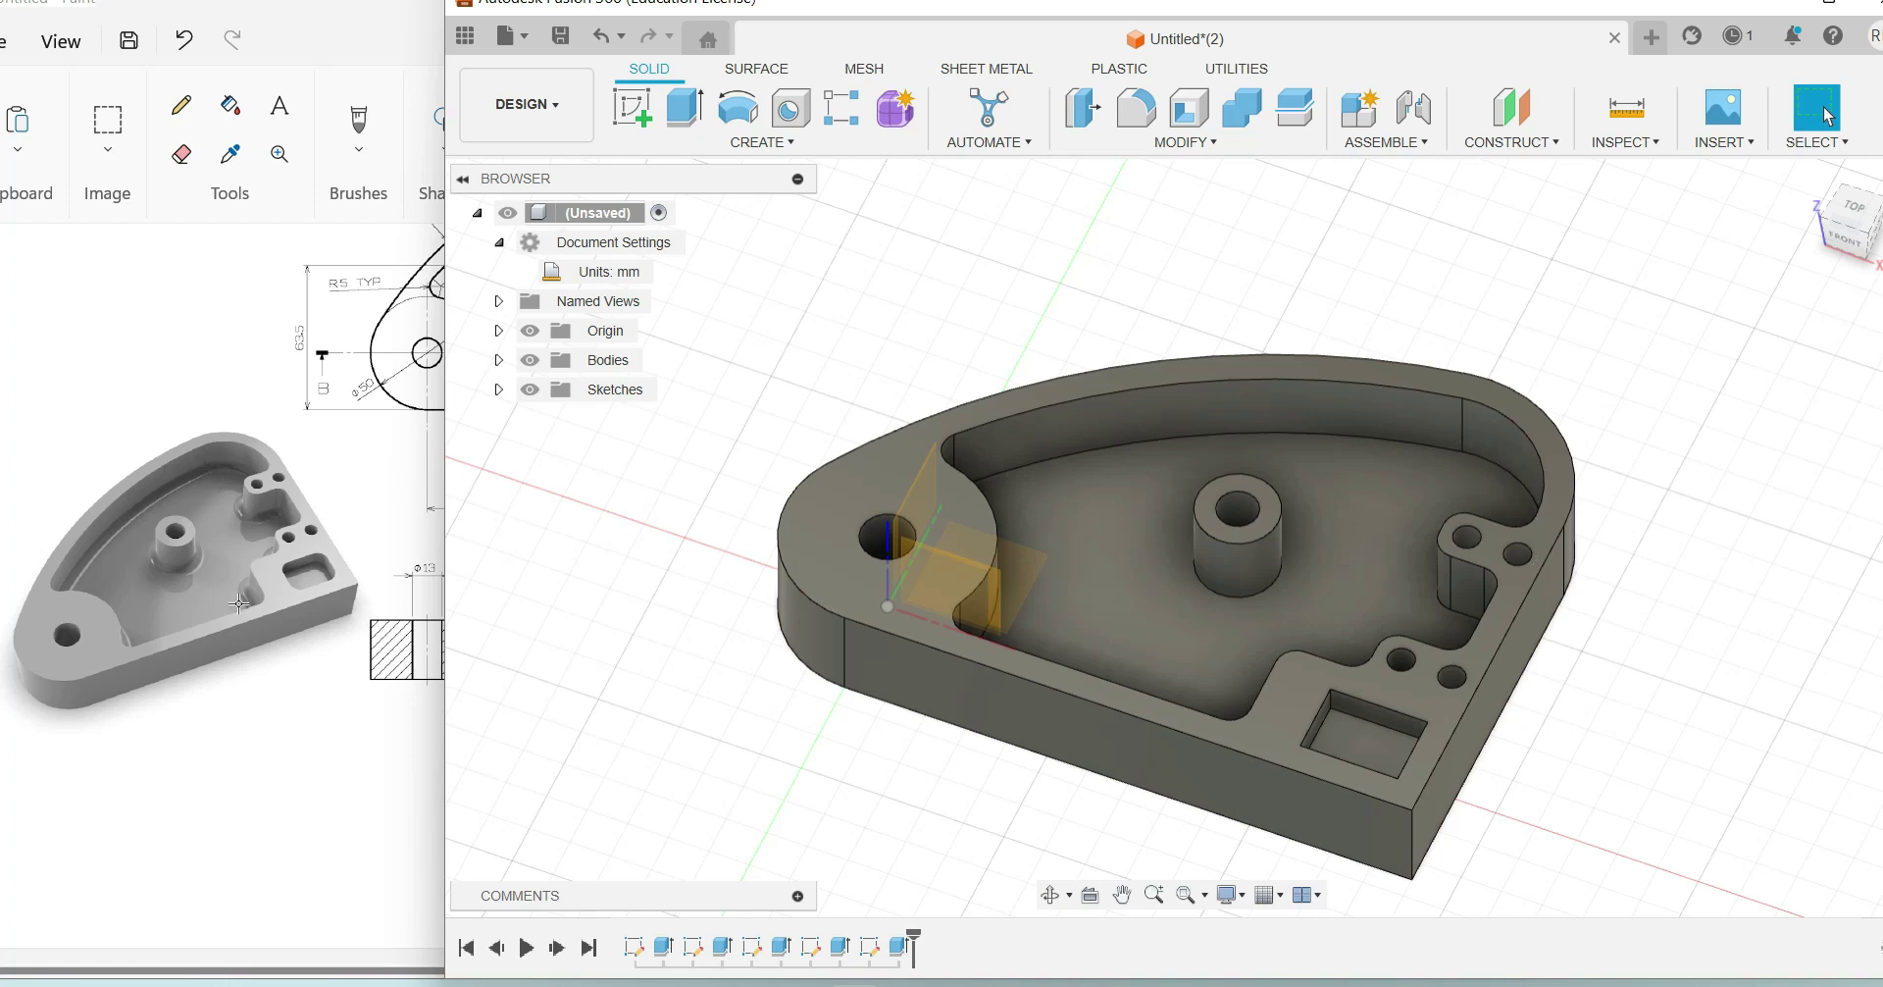
Step: Check the section views in the reference drawing and fillet the edge chain around the main pocket's floor
click(153, 387)
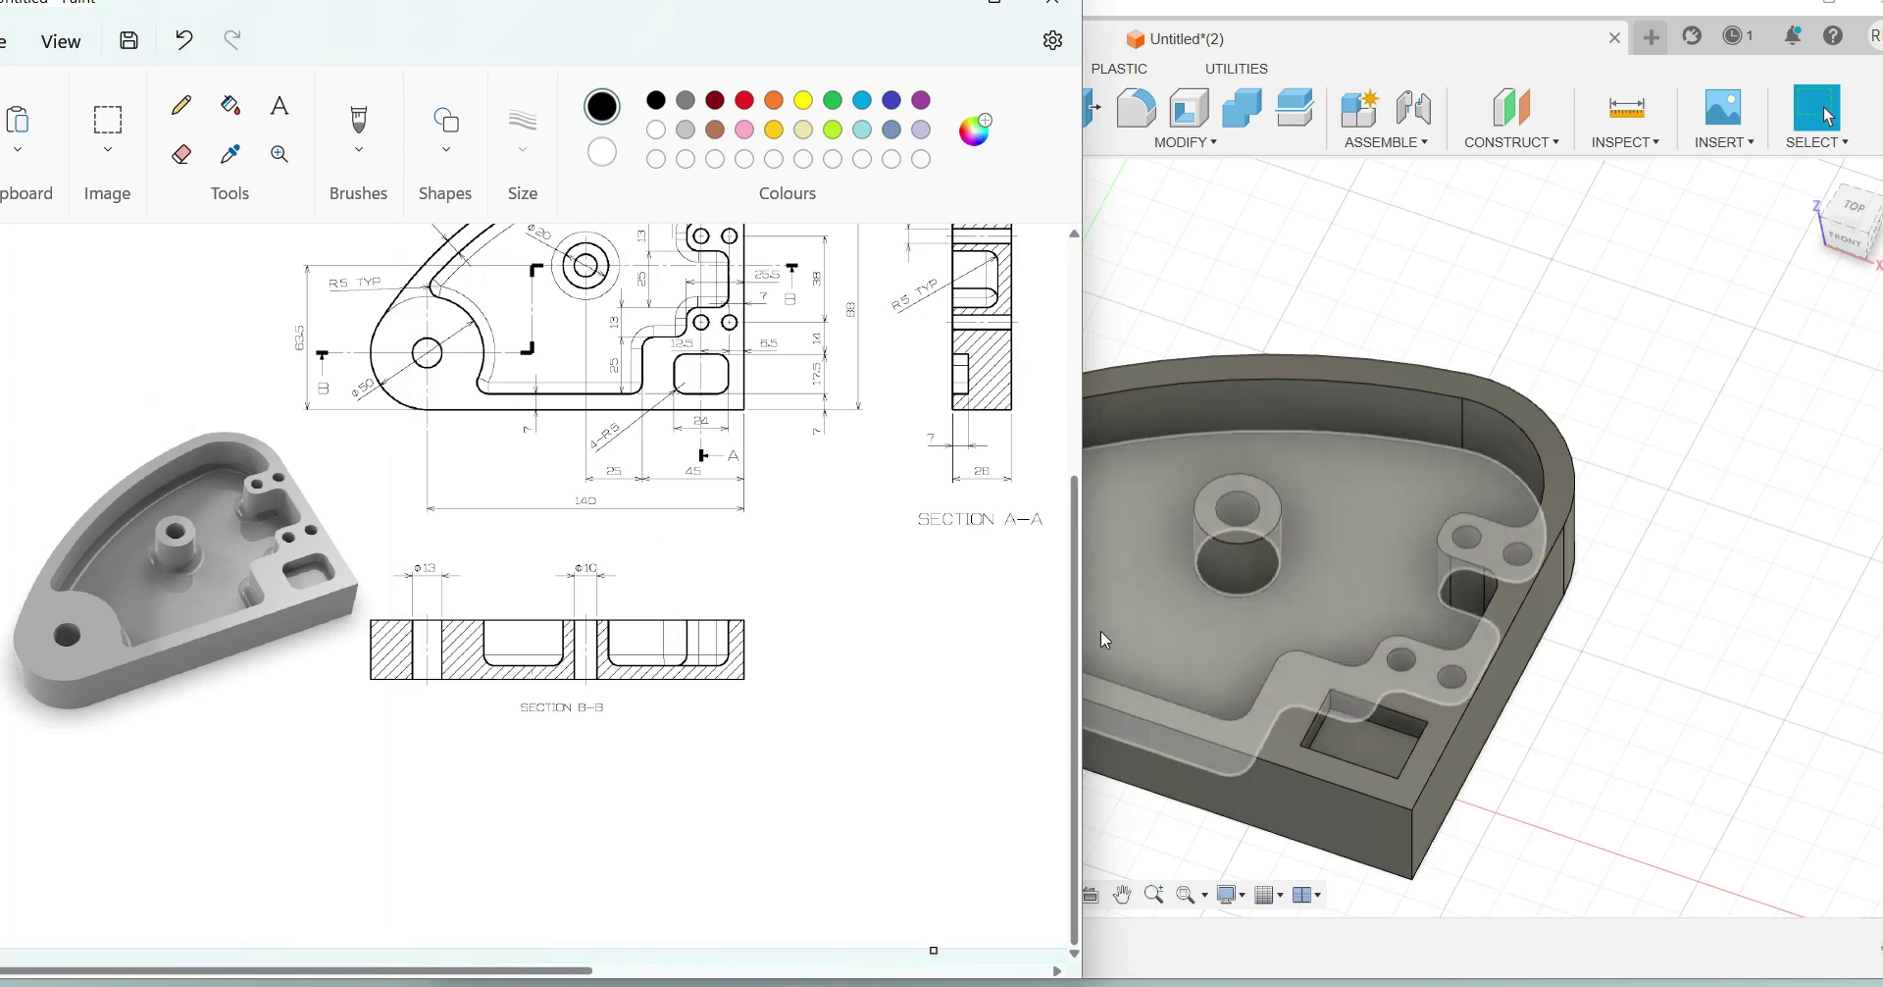
drag(1075, 645, 1082, 560)
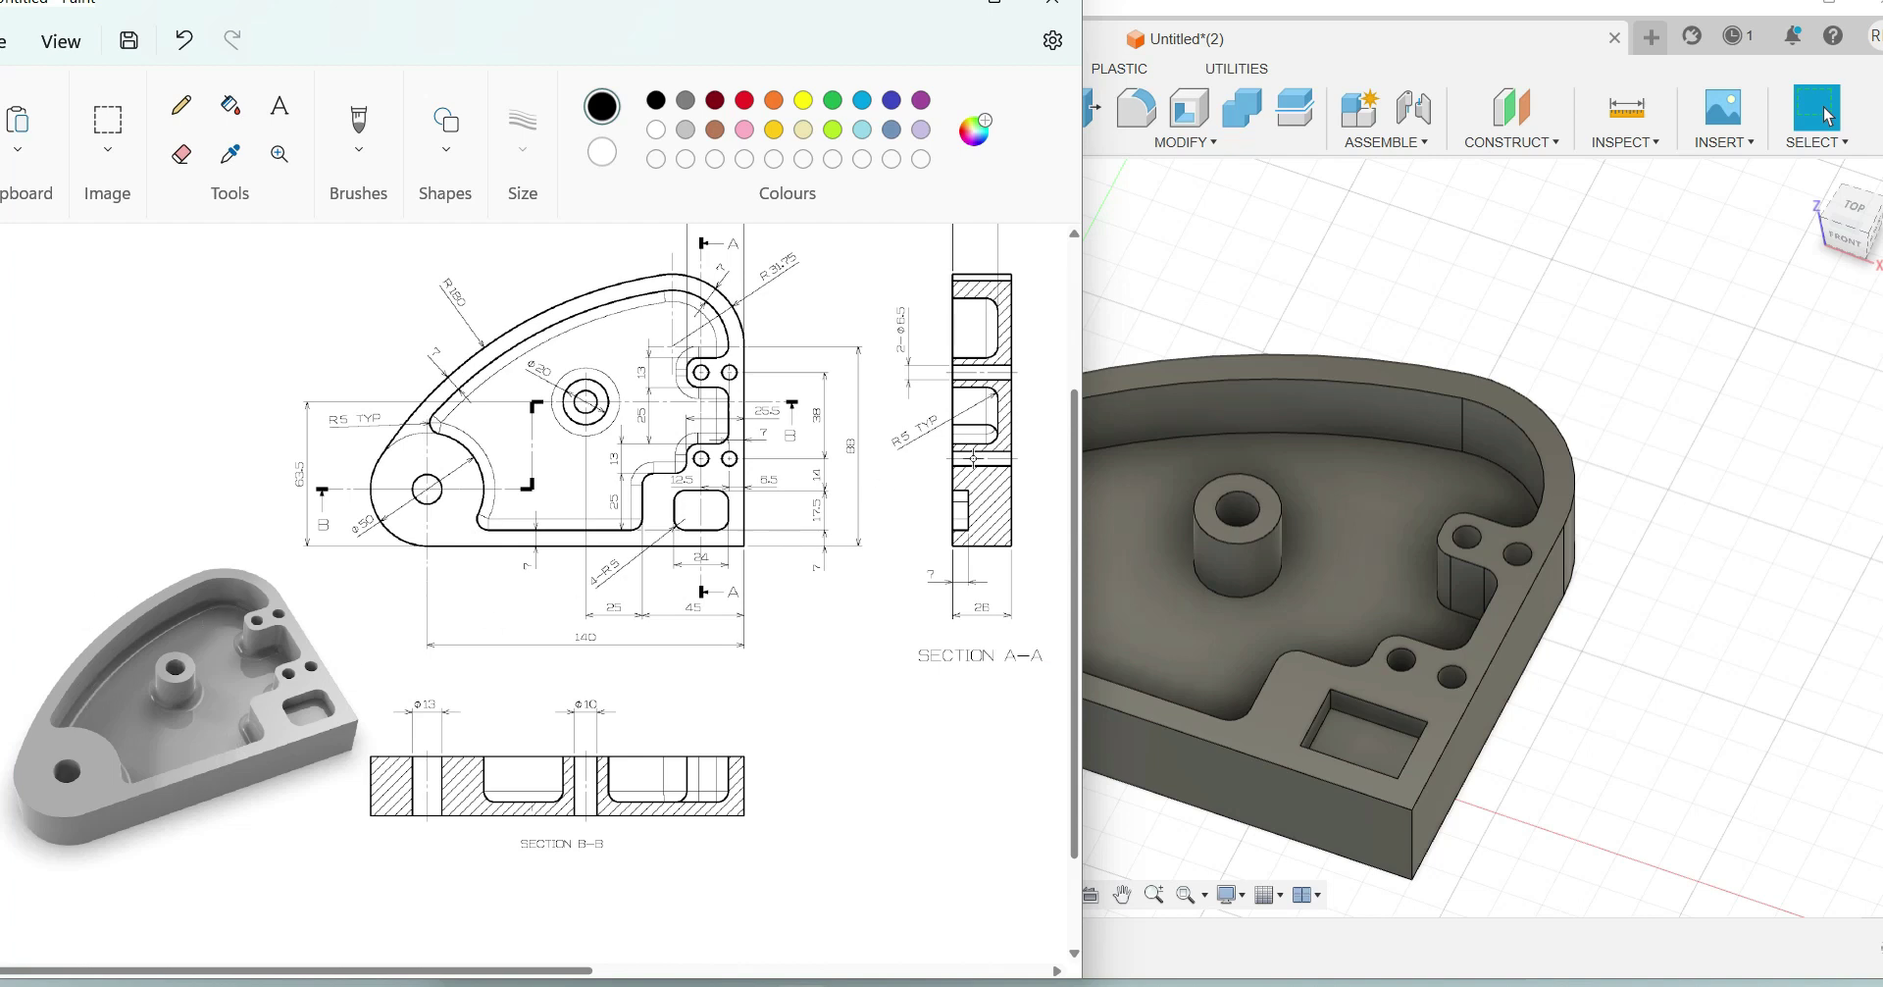
click(1202, 463)
click(961, 289)
click(1136, 106)
click(1128, 451)
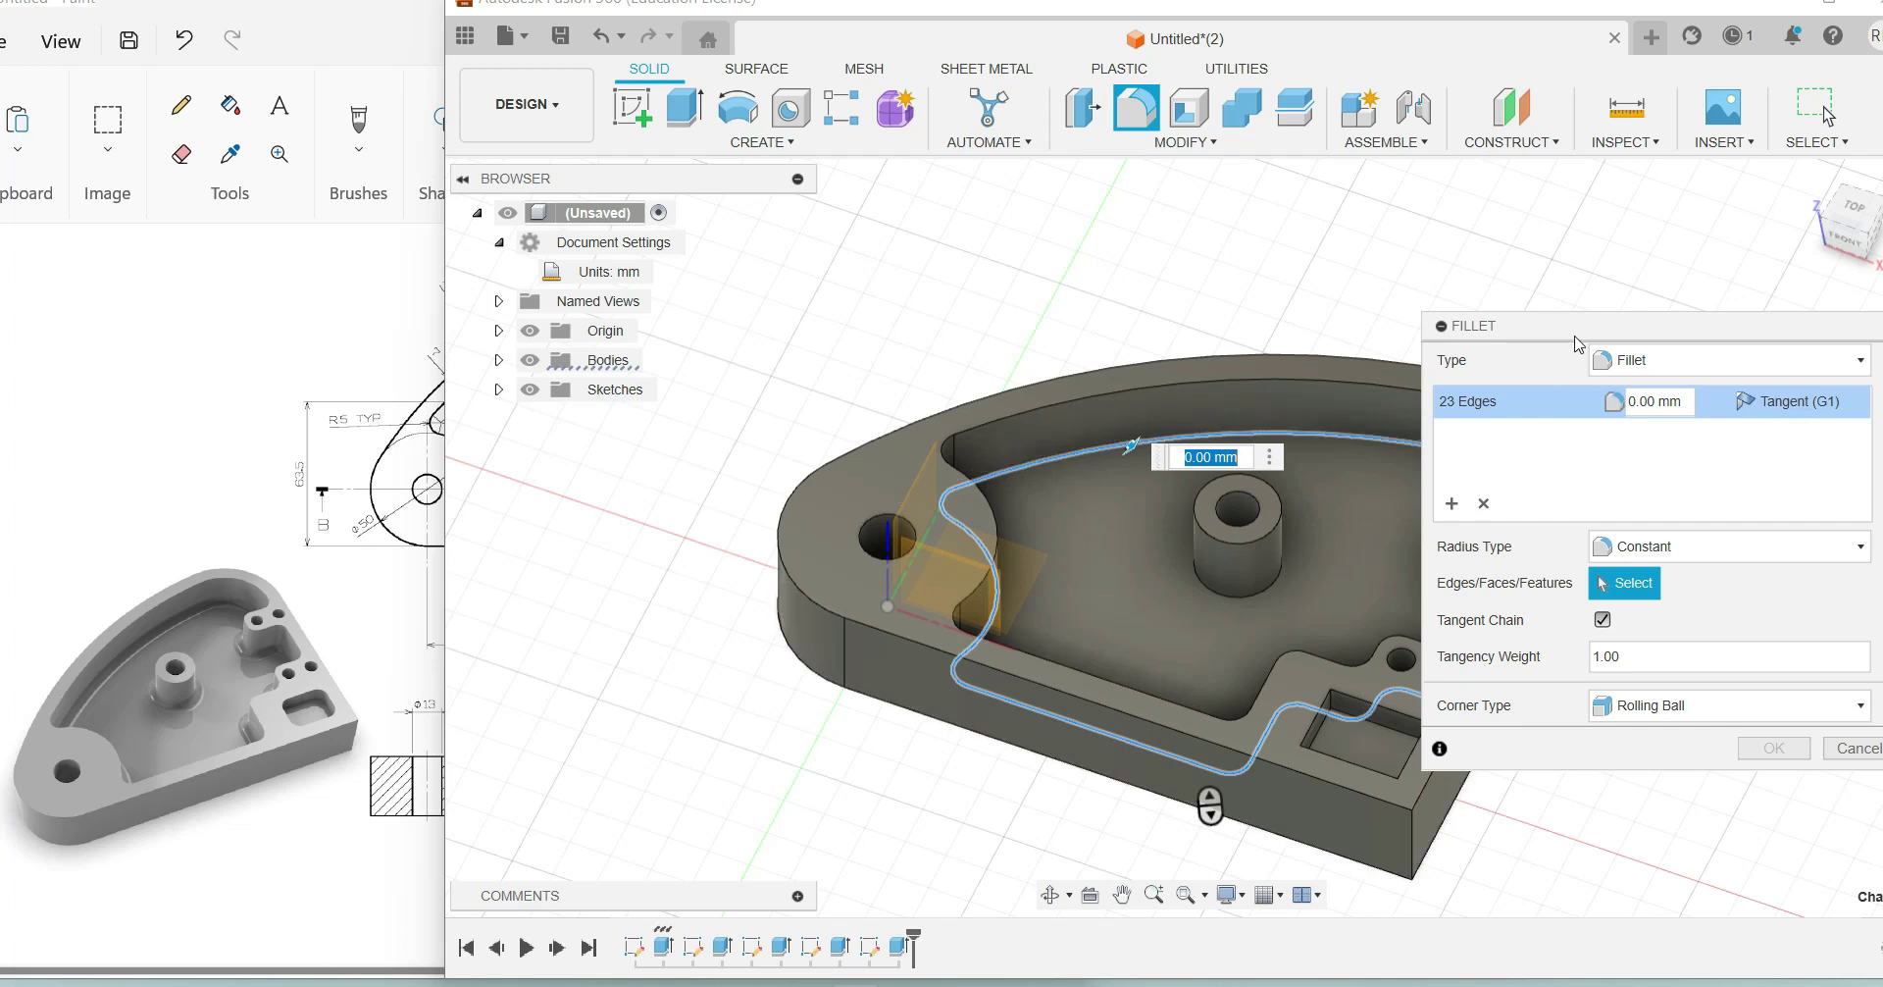
click(1249, 461)
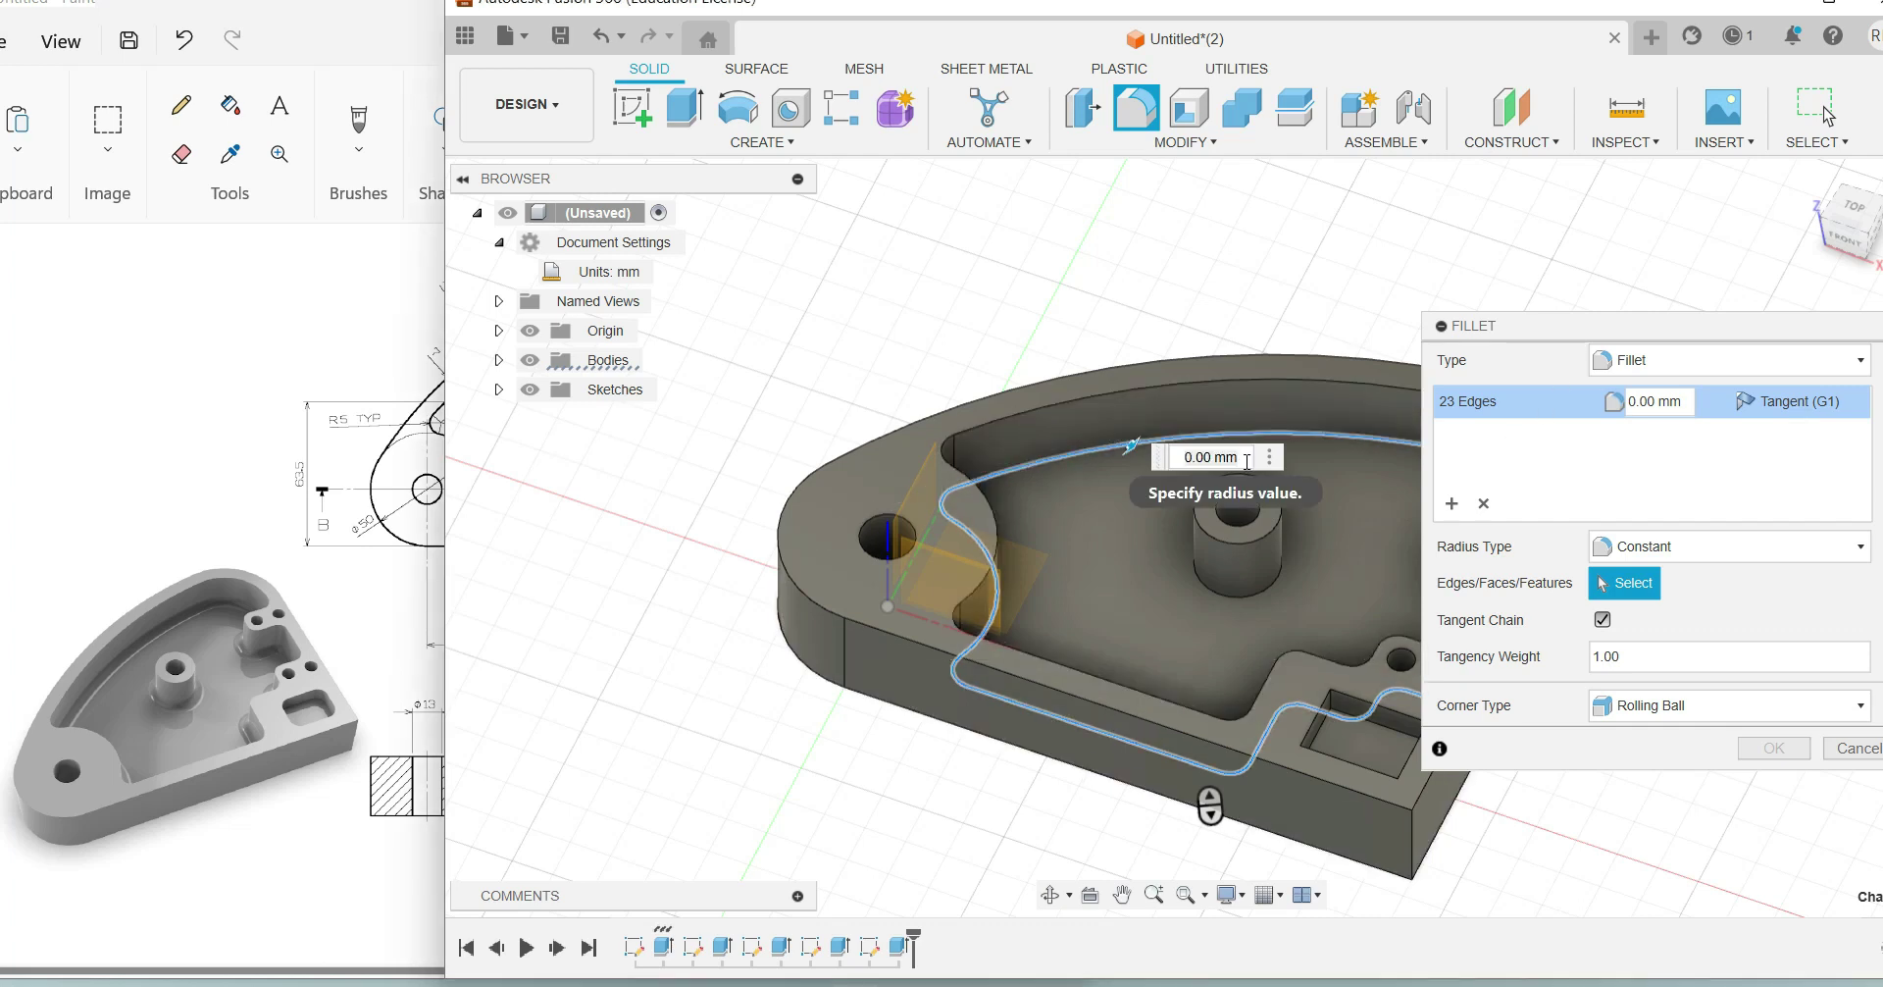
click(1795, 750)
click(1052, 895)
drag(1143, 602, 1162, 636)
Step: Maximize the modeling window and save the design as ex8 in Admin Project
key(super+Up)
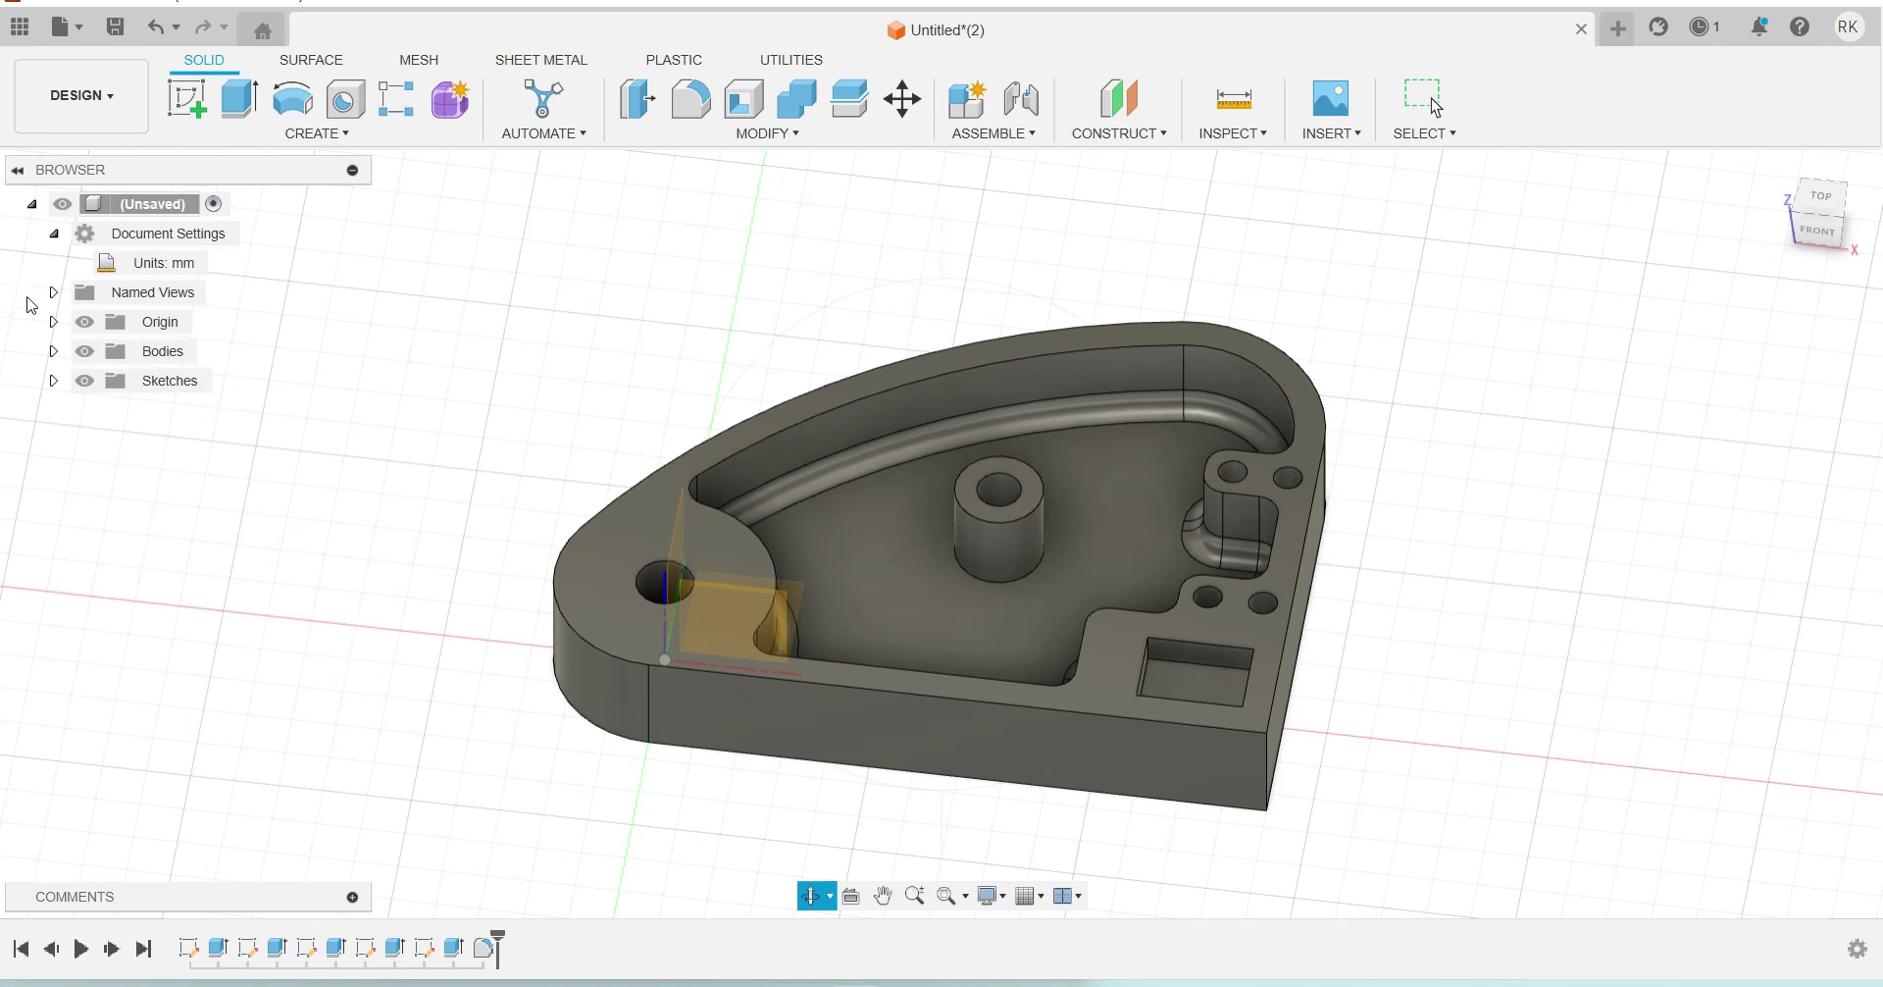
click(115, 27)
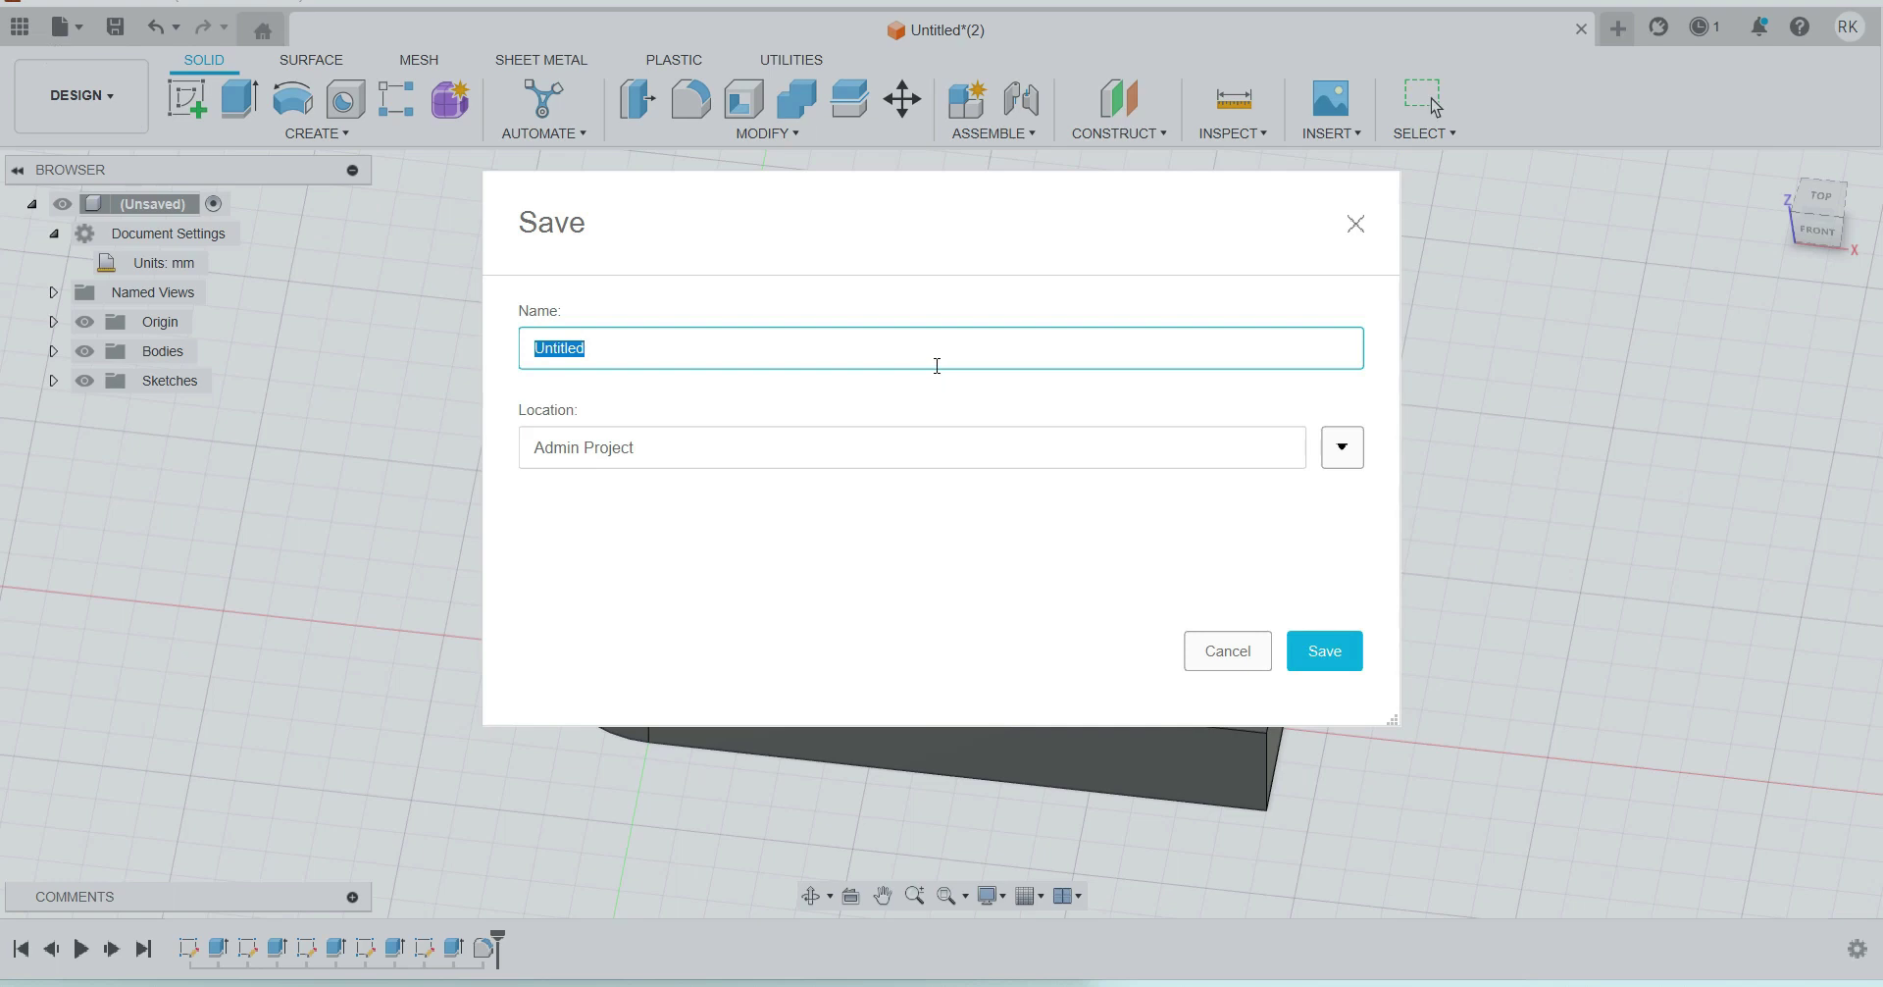
text(ex8)
click(1319, 652)
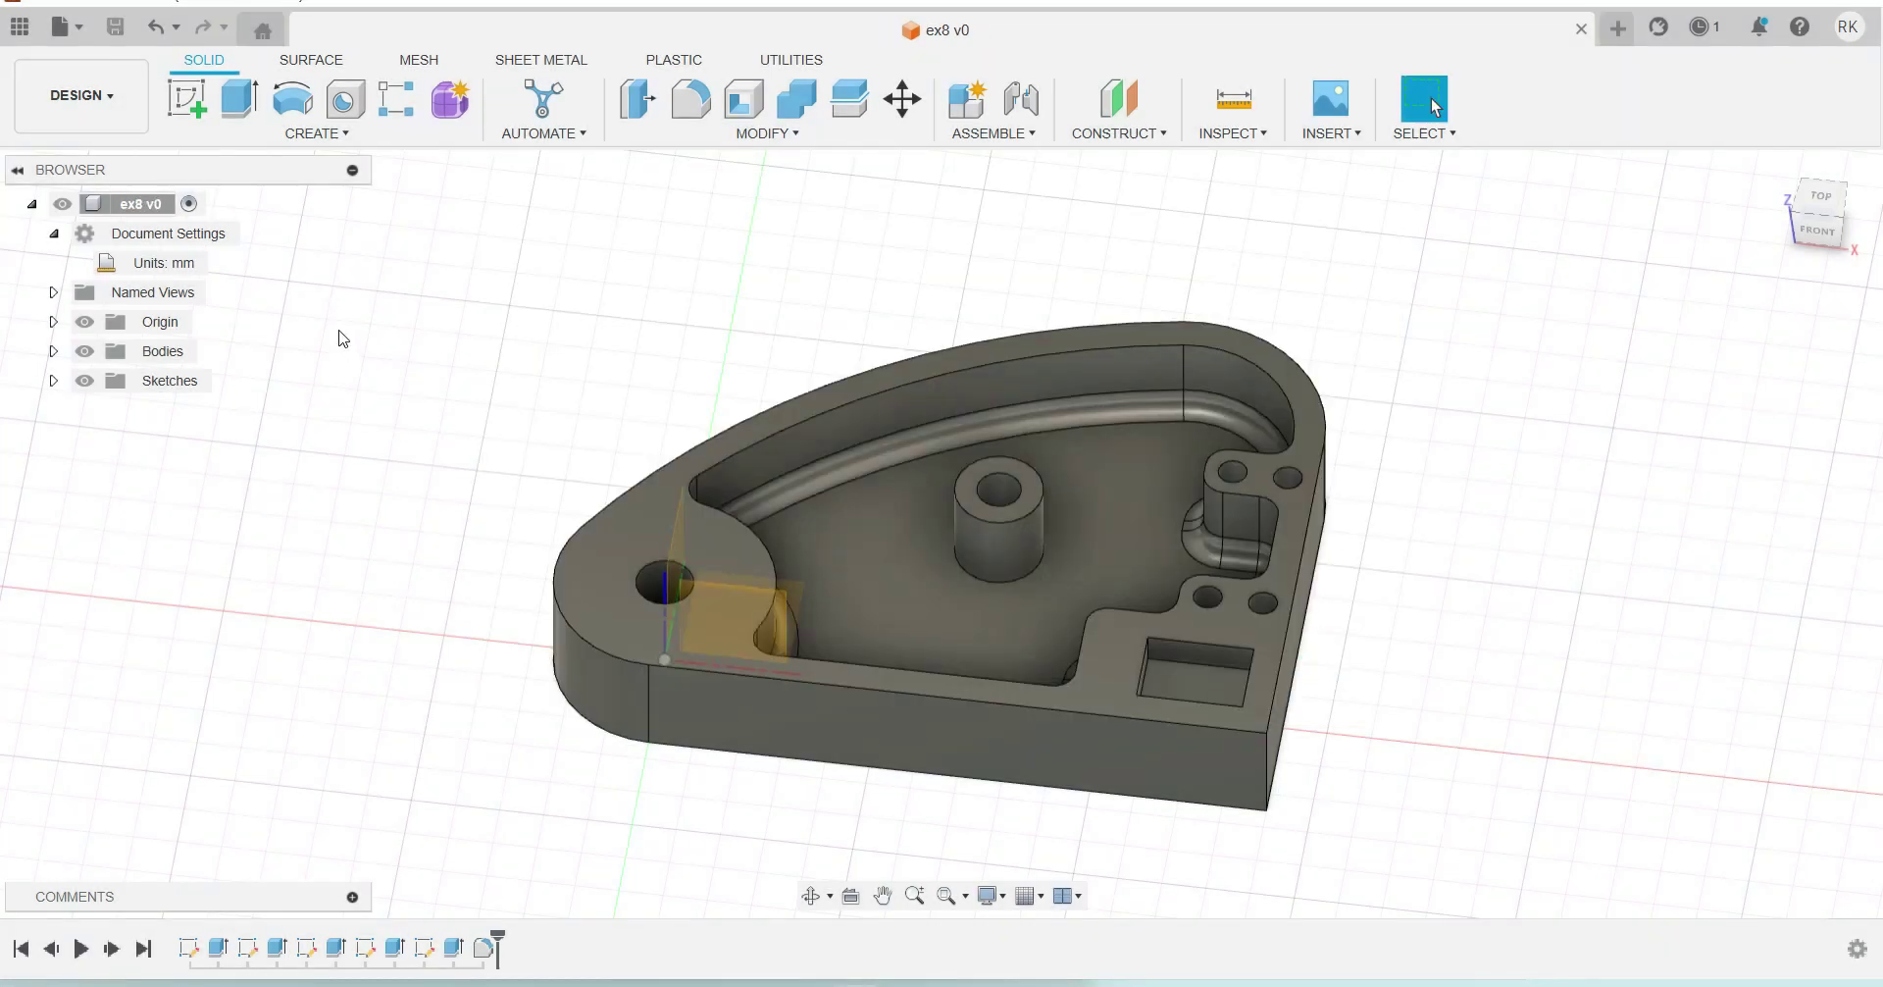
Step: Create a new ISO A3 drawing in mm from the full assembly and place a front base view at 1:2 scale
click(84, 30)
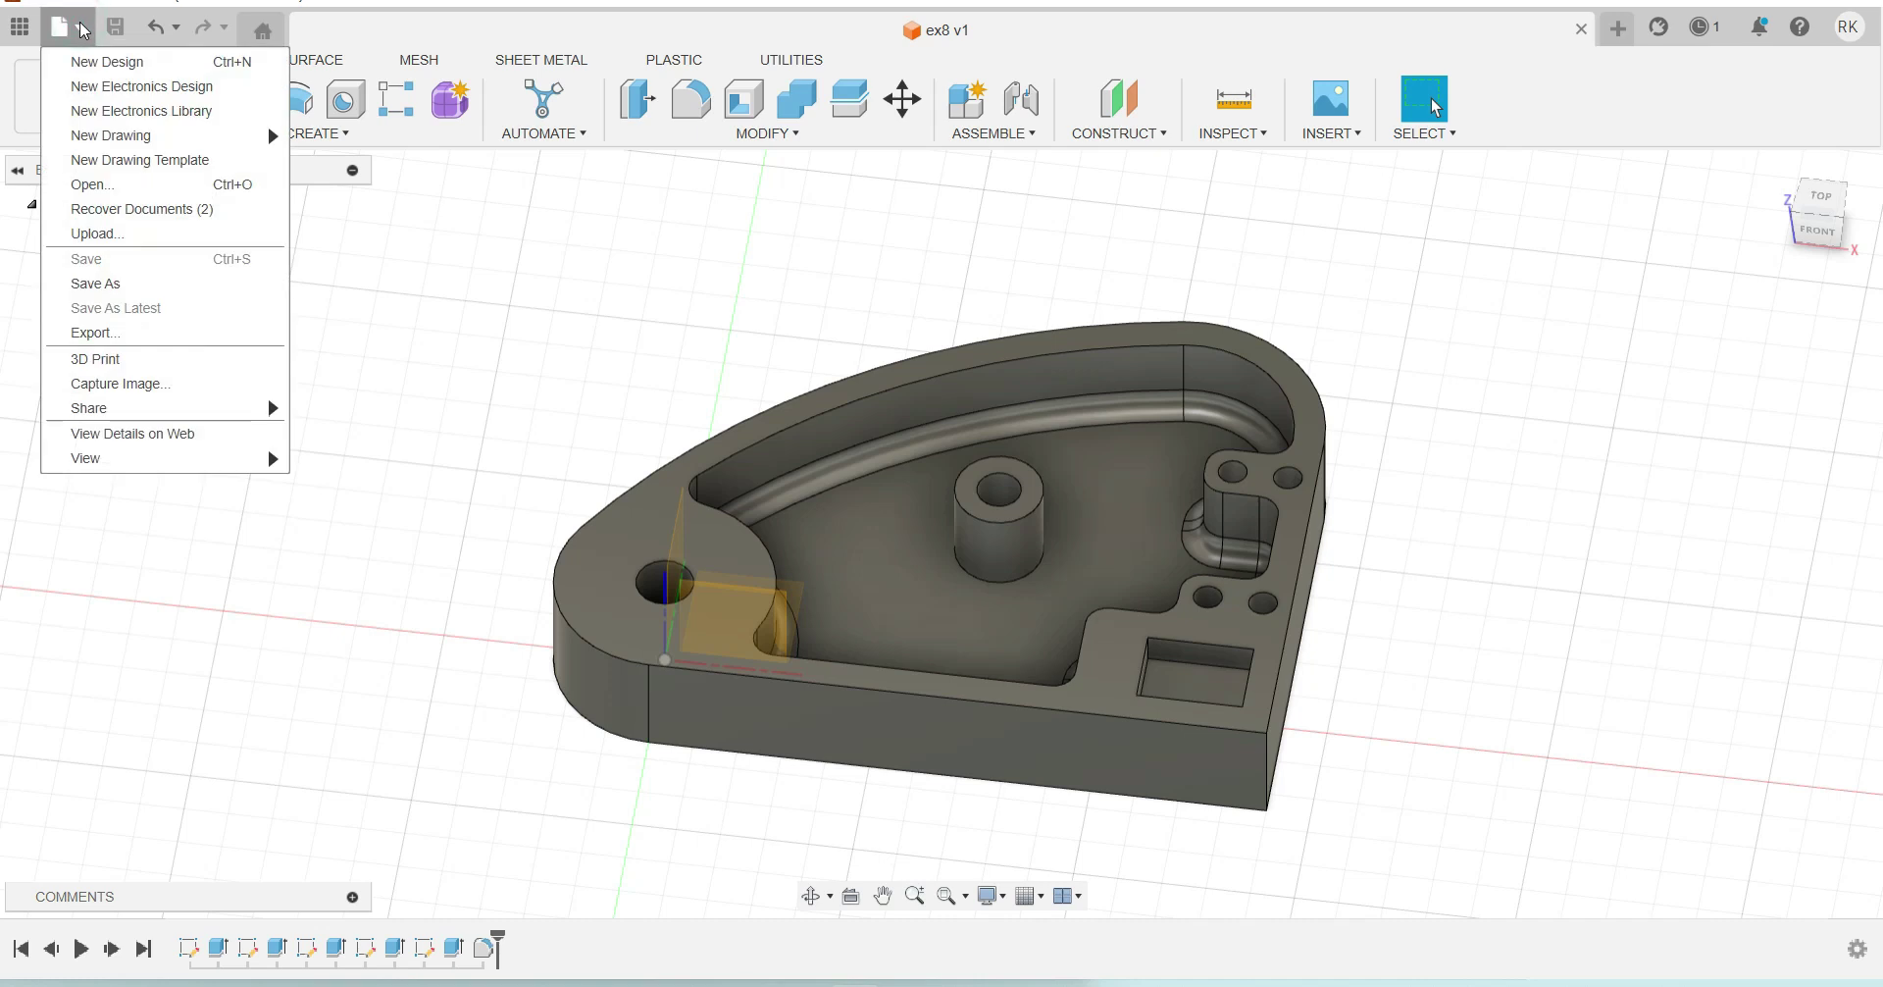
mouse_move(76, 139)
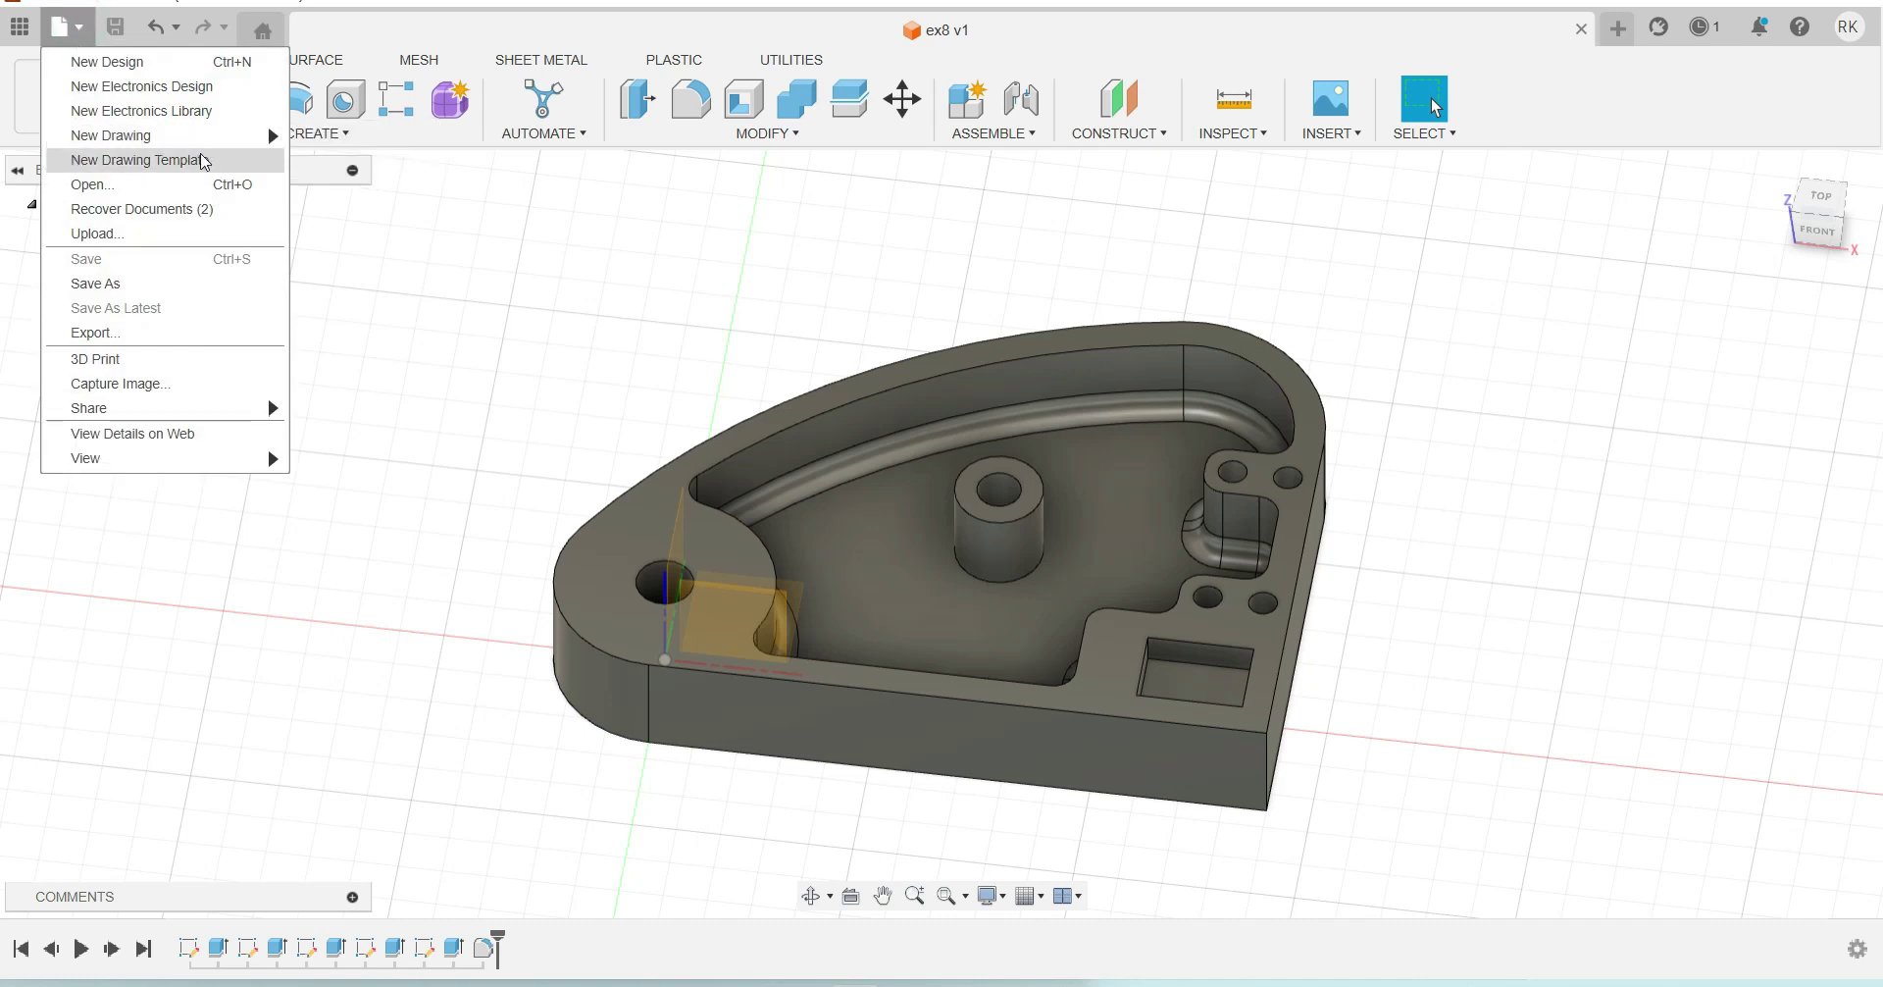
click(349, 135)
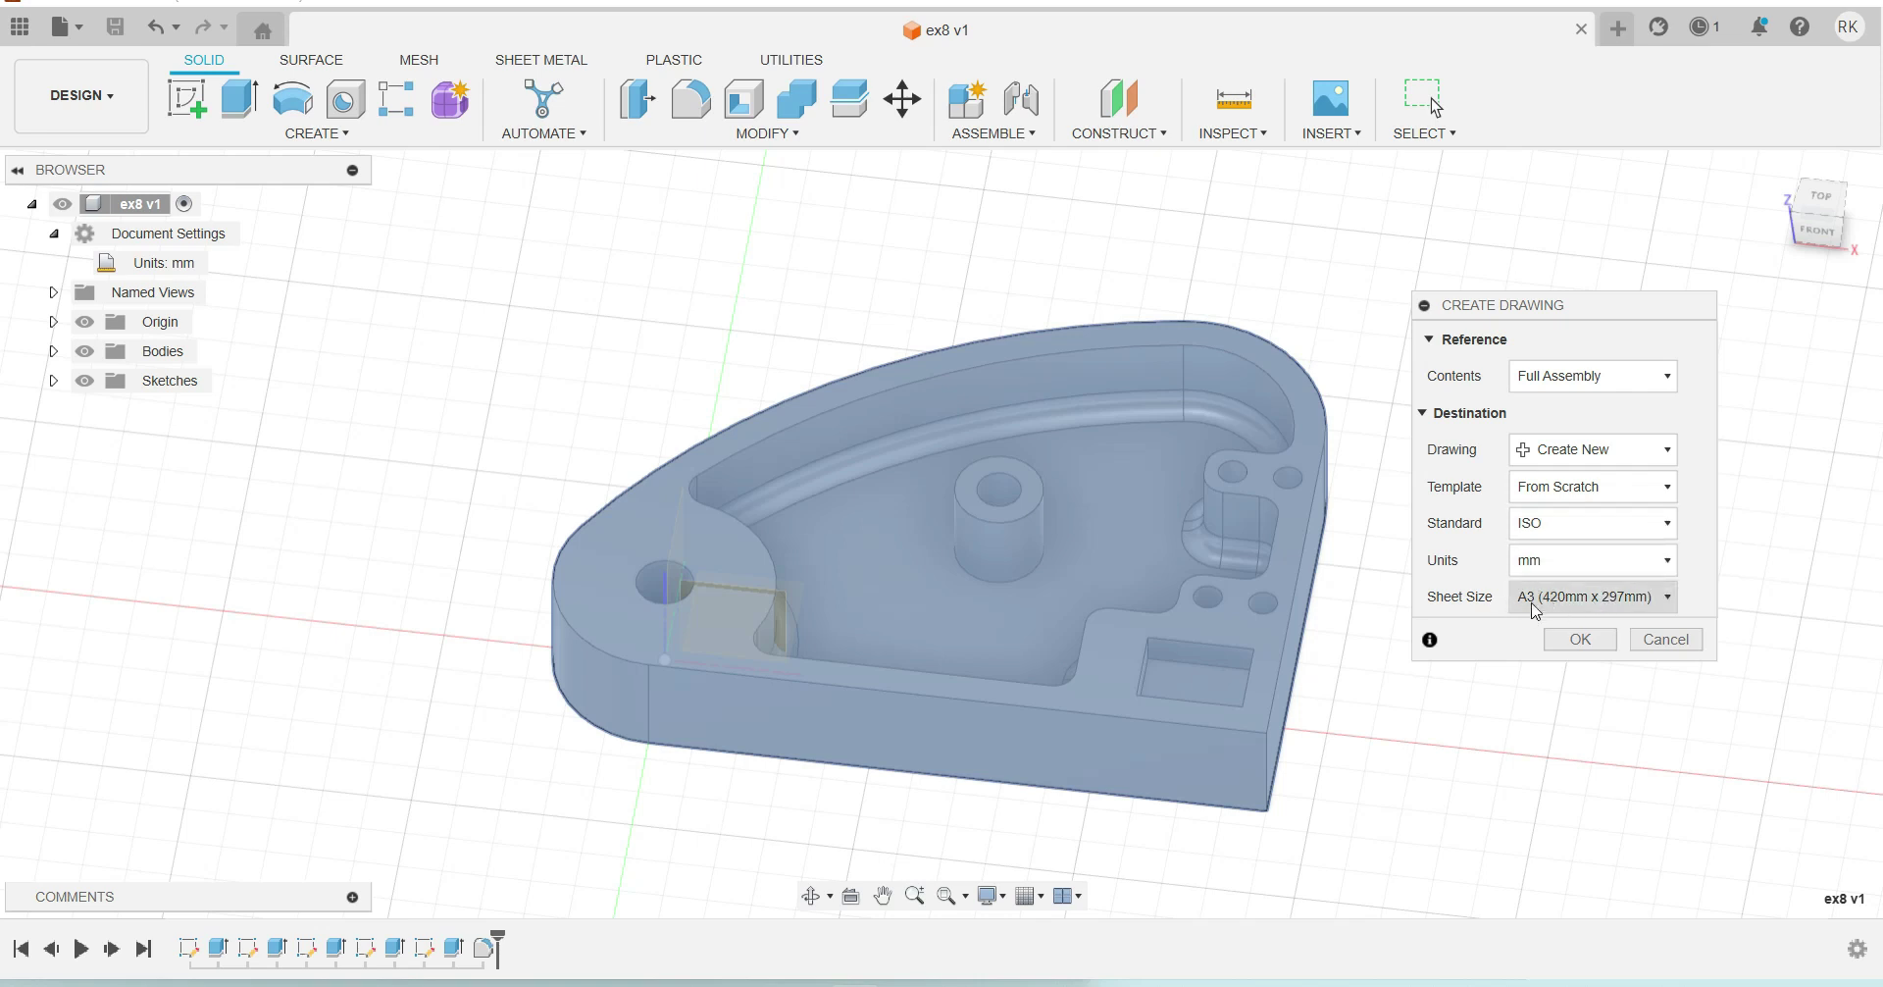
click(1580, 639)
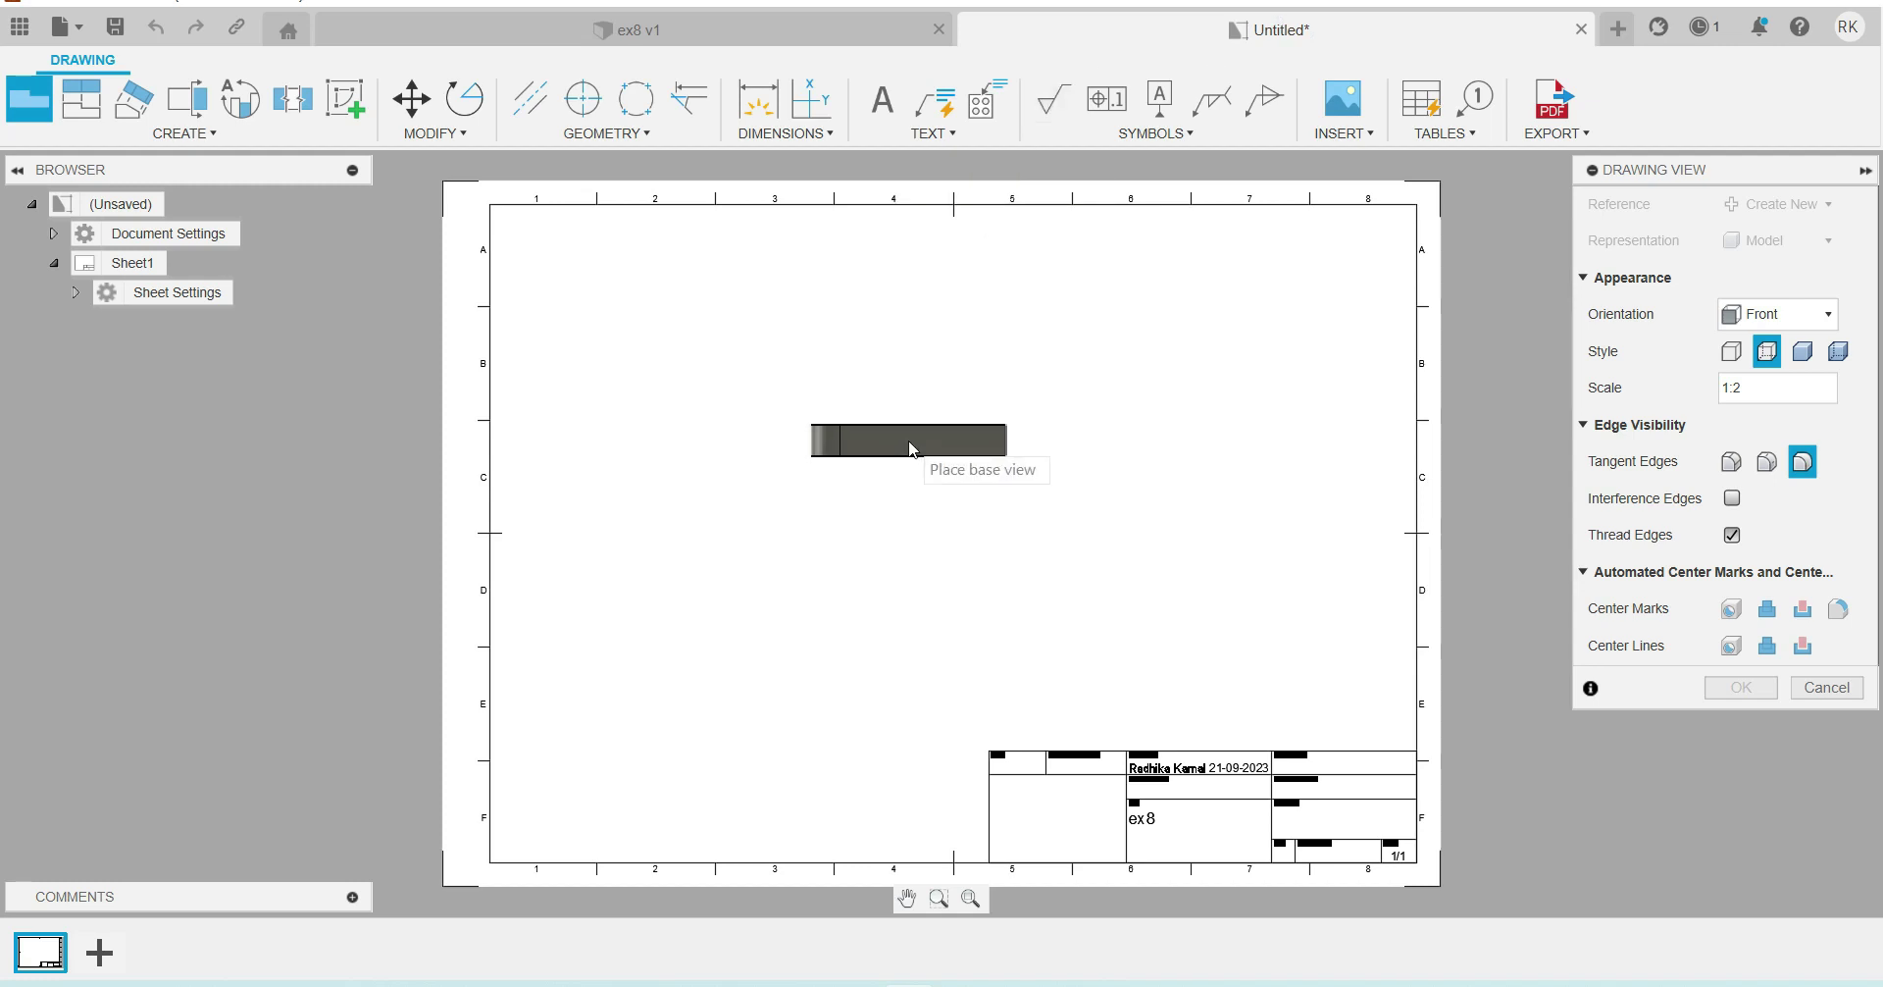
click(721, 377)
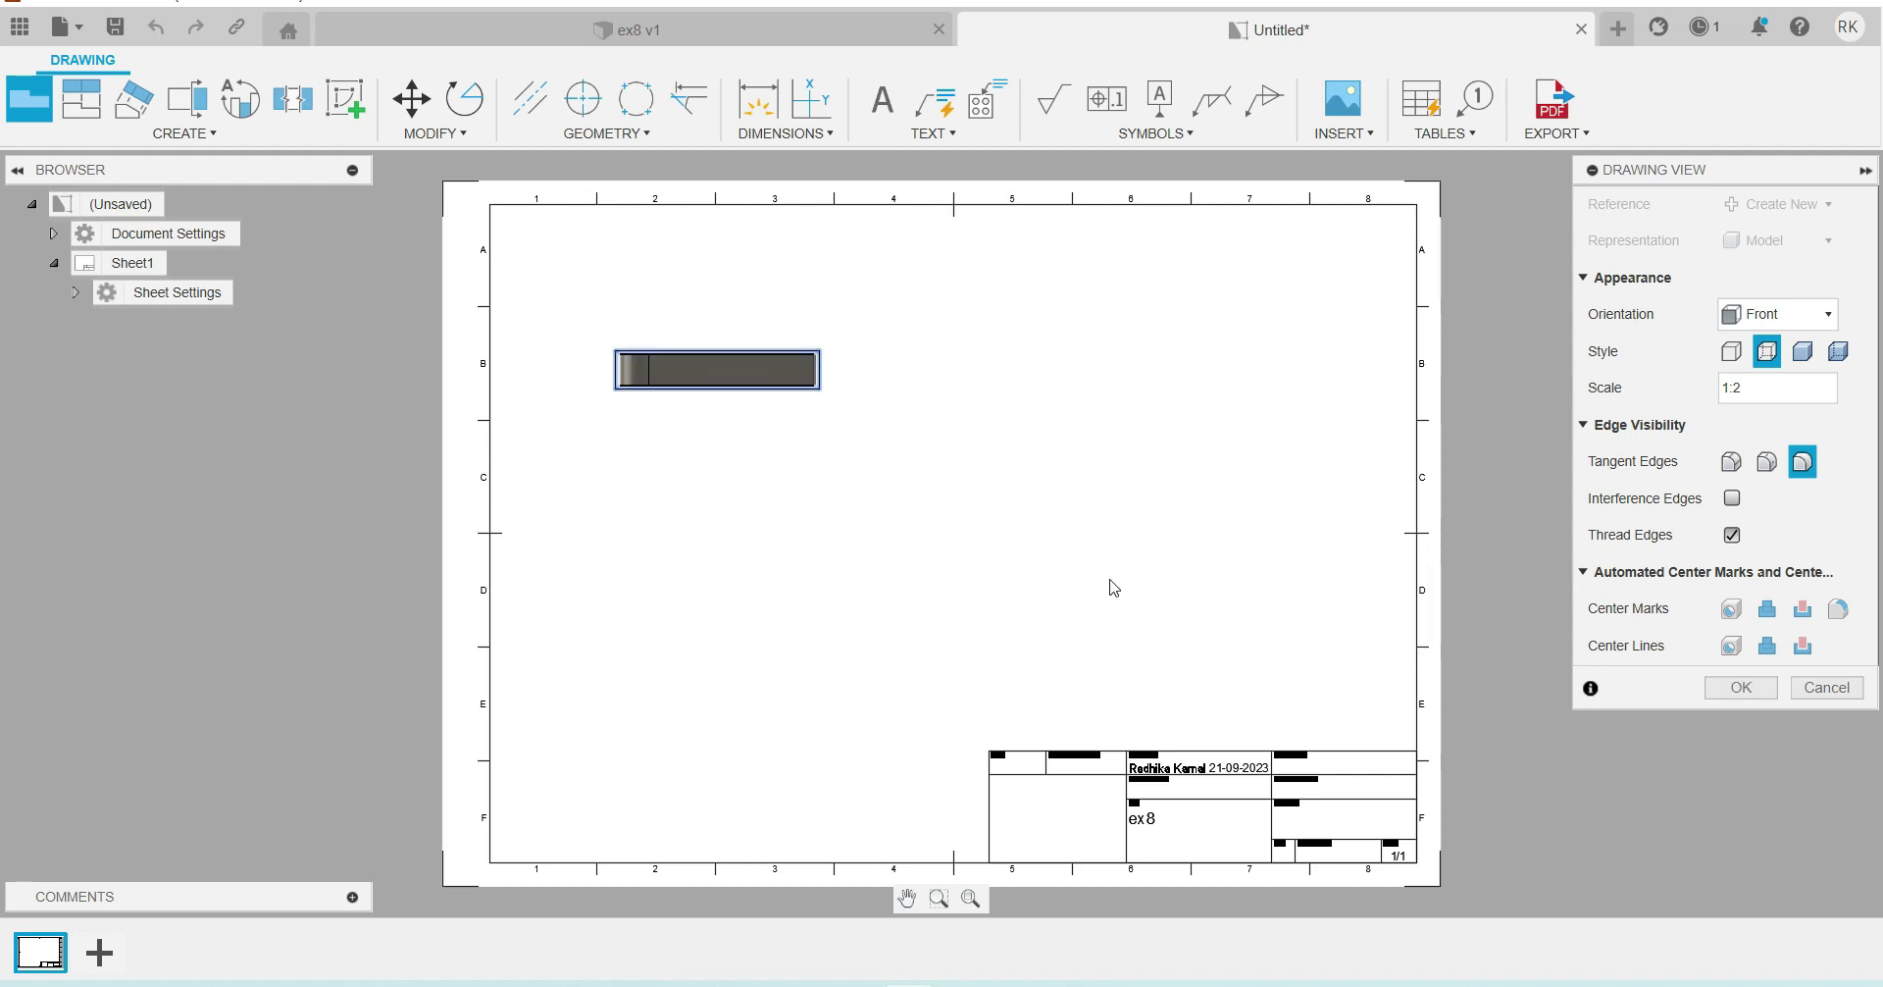
click(1738, 689)
Step: Project side, top and isometric views from the front base view onto the sheet
click(68, 108)
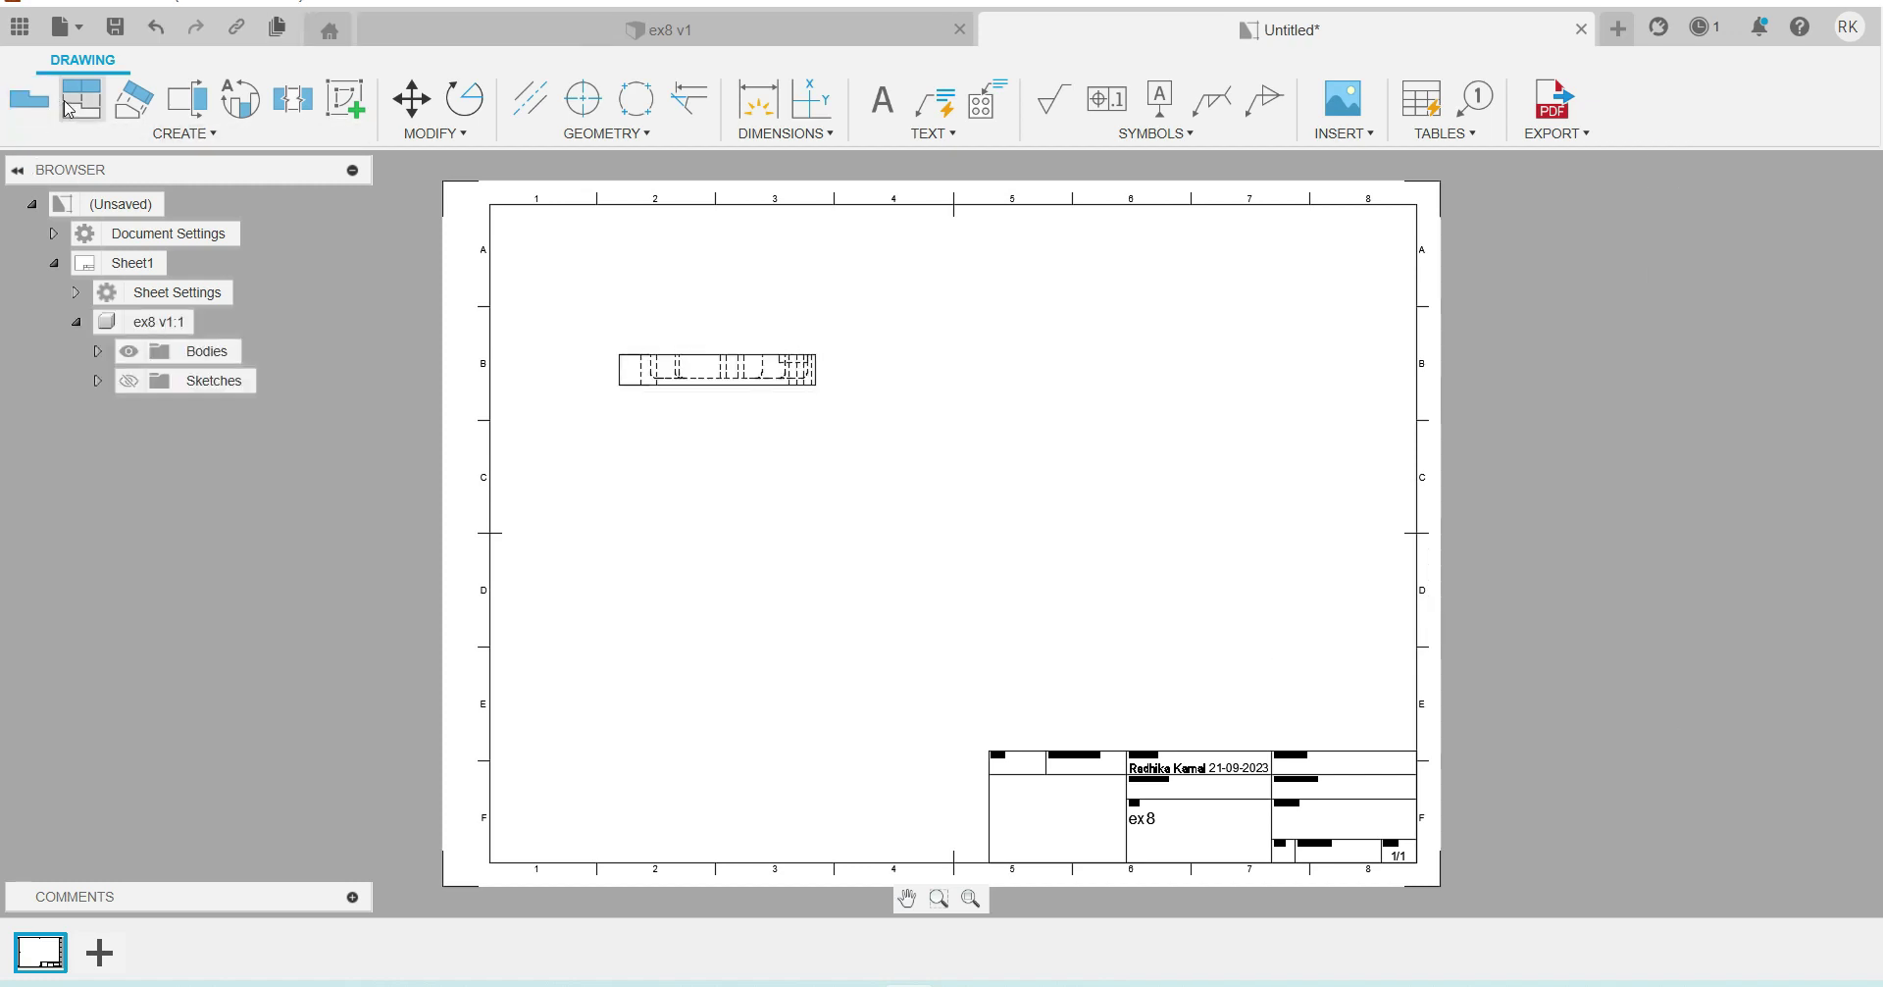
click(806, 384)
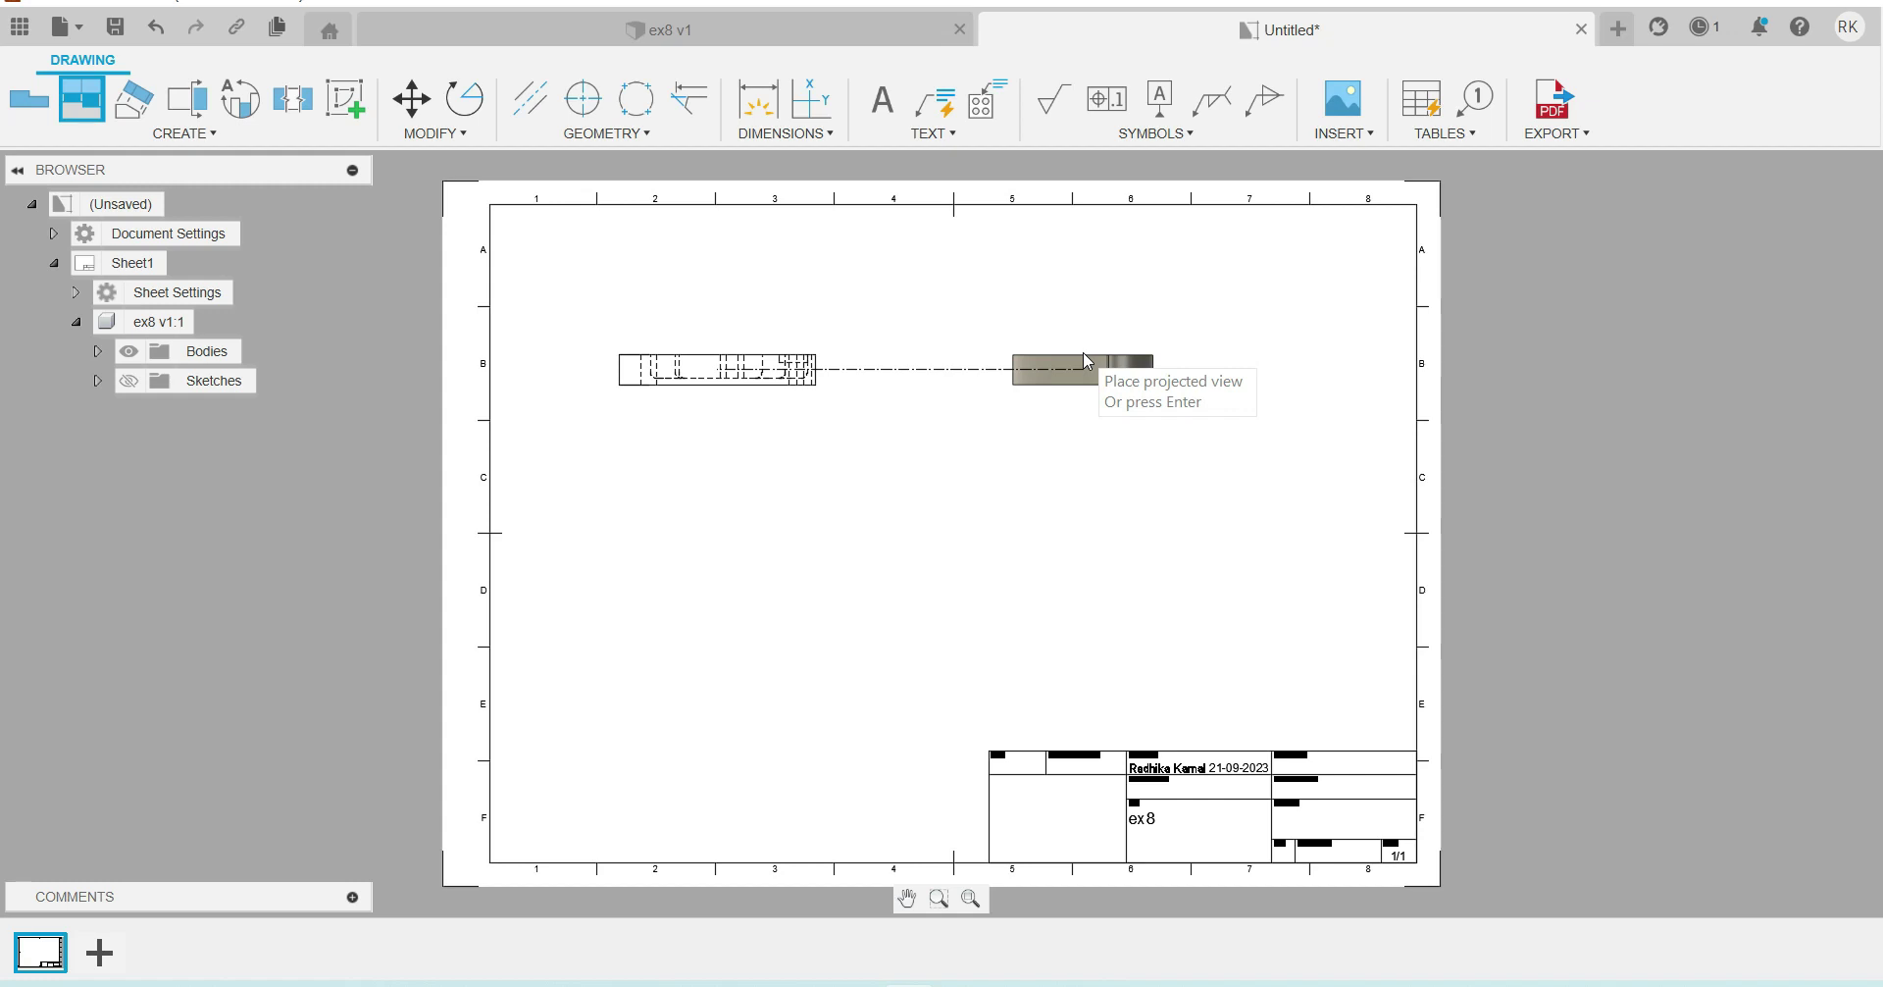
click(1059, 357)
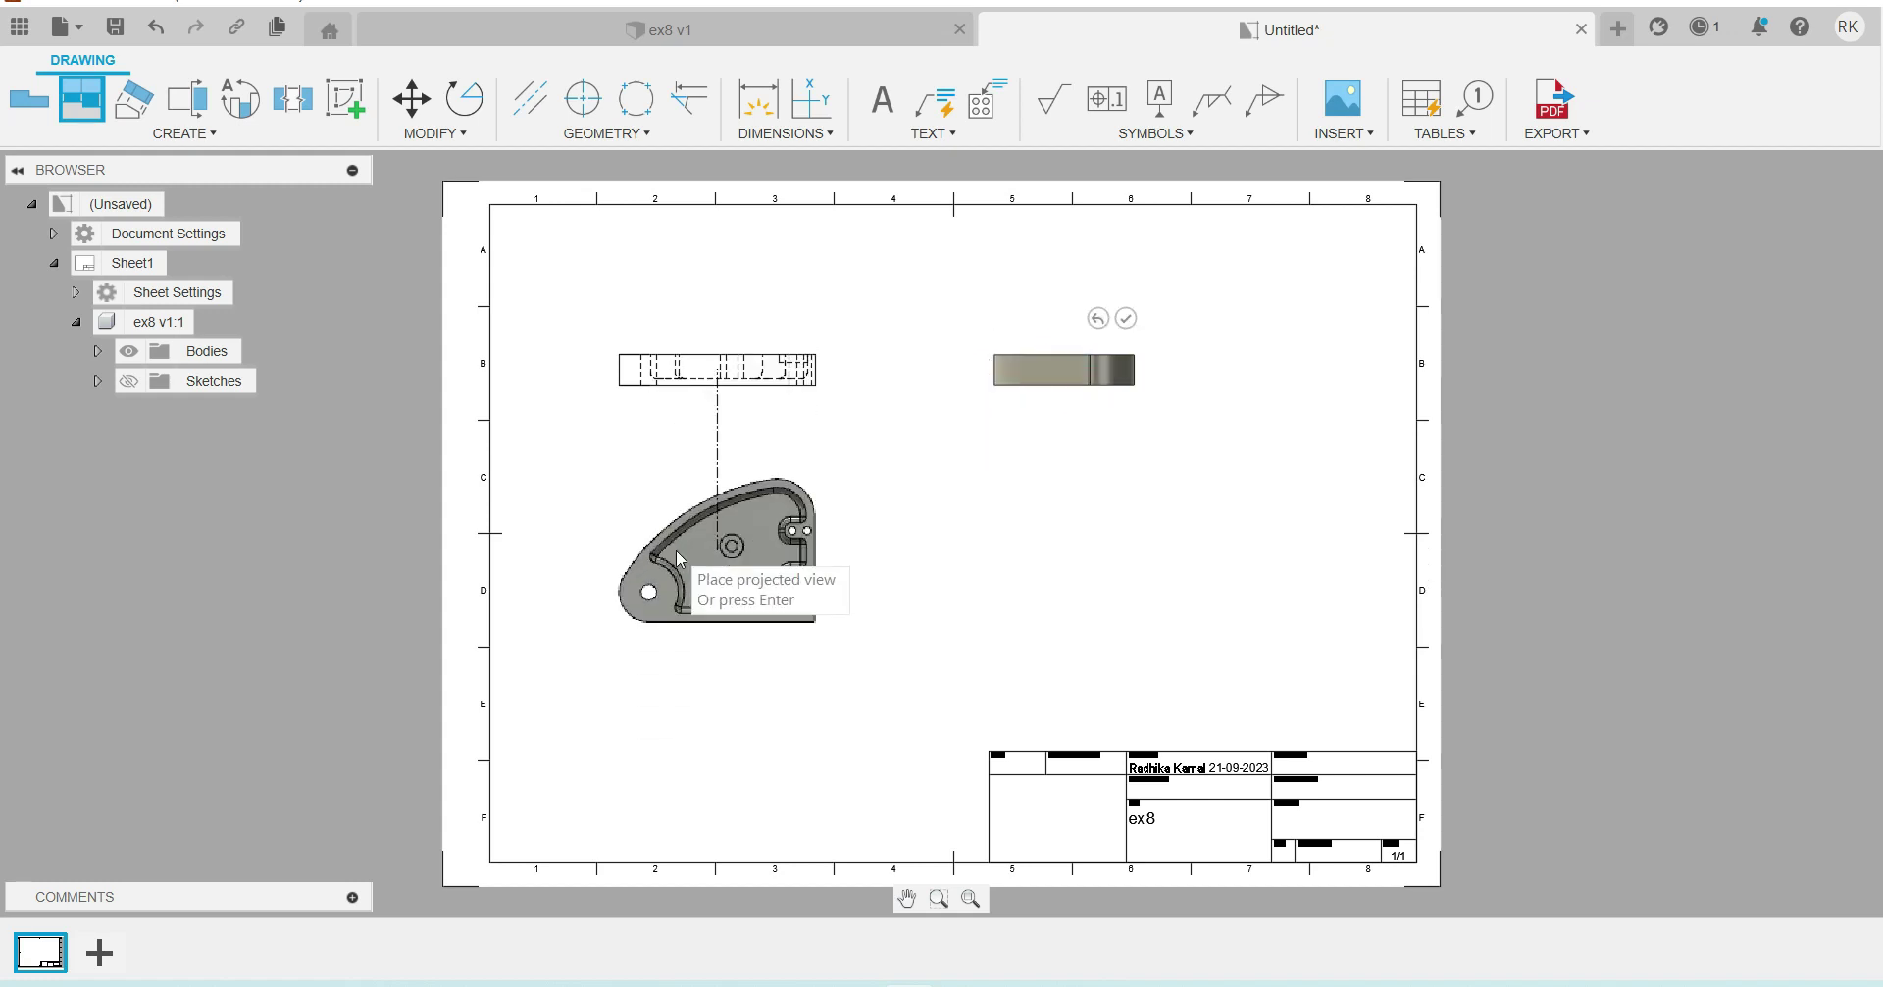
click(675, 550)
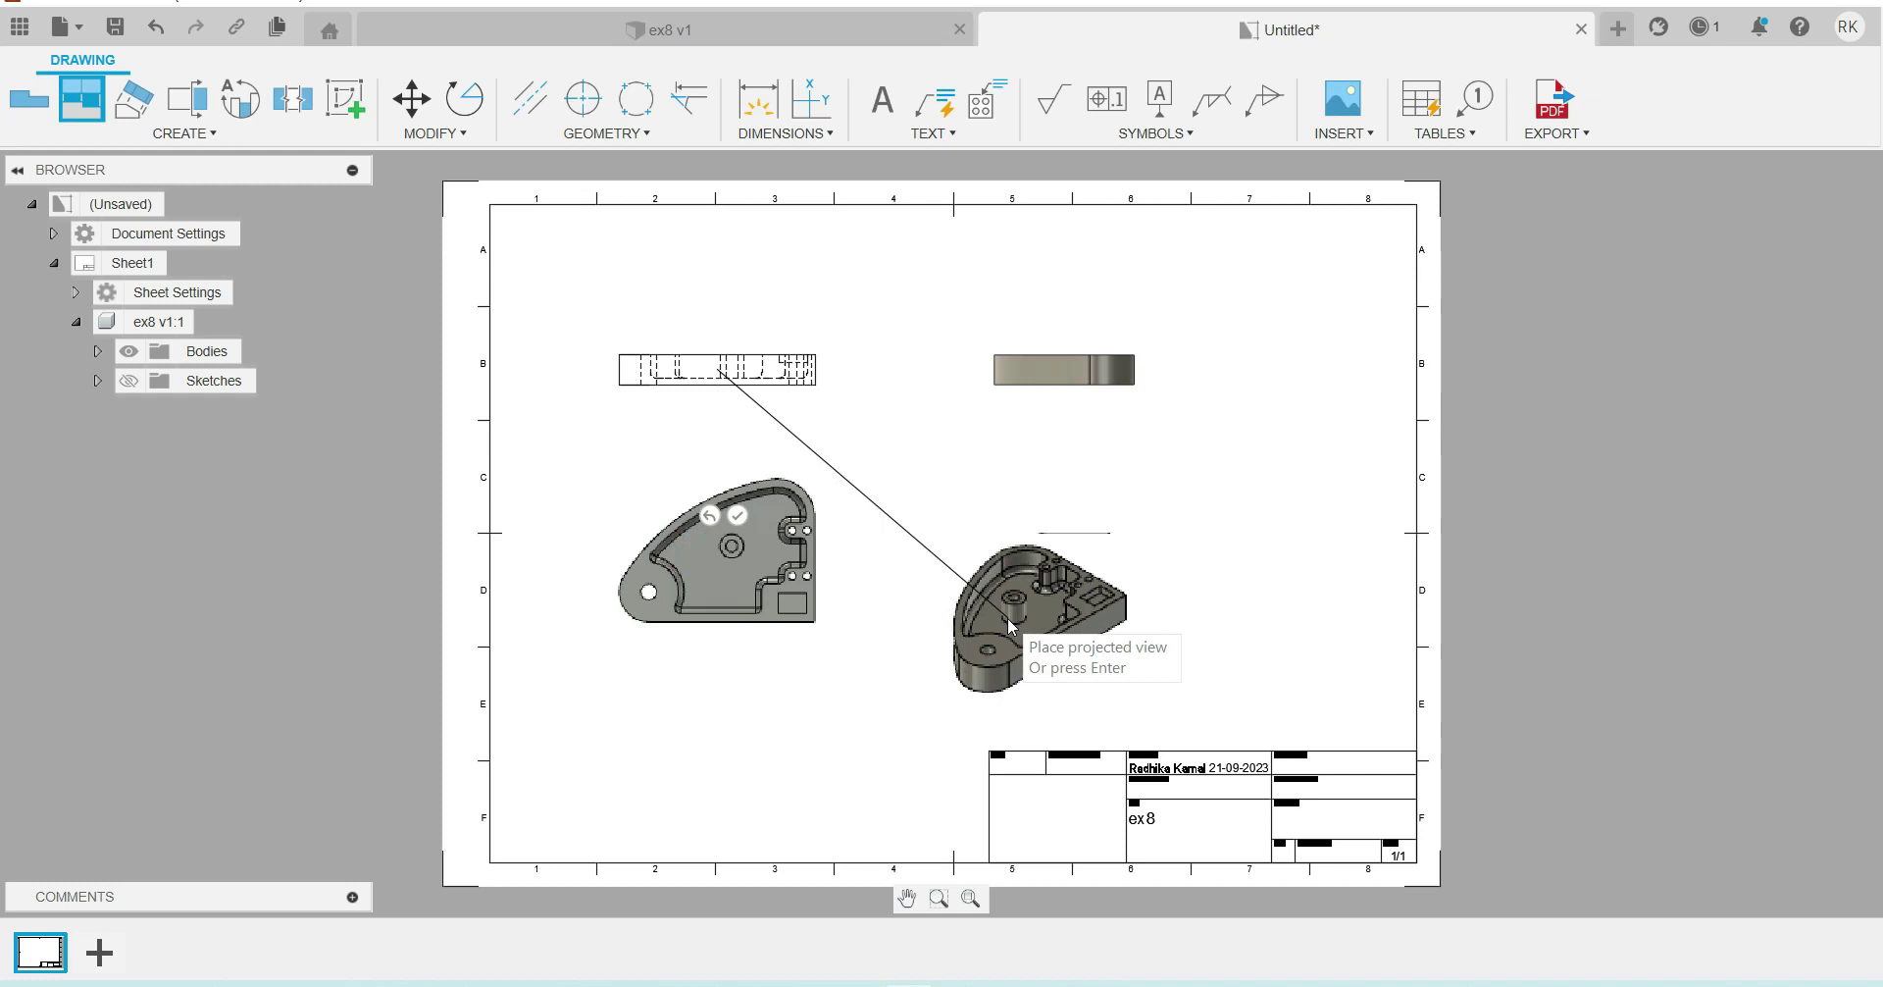
click(1040, 549)
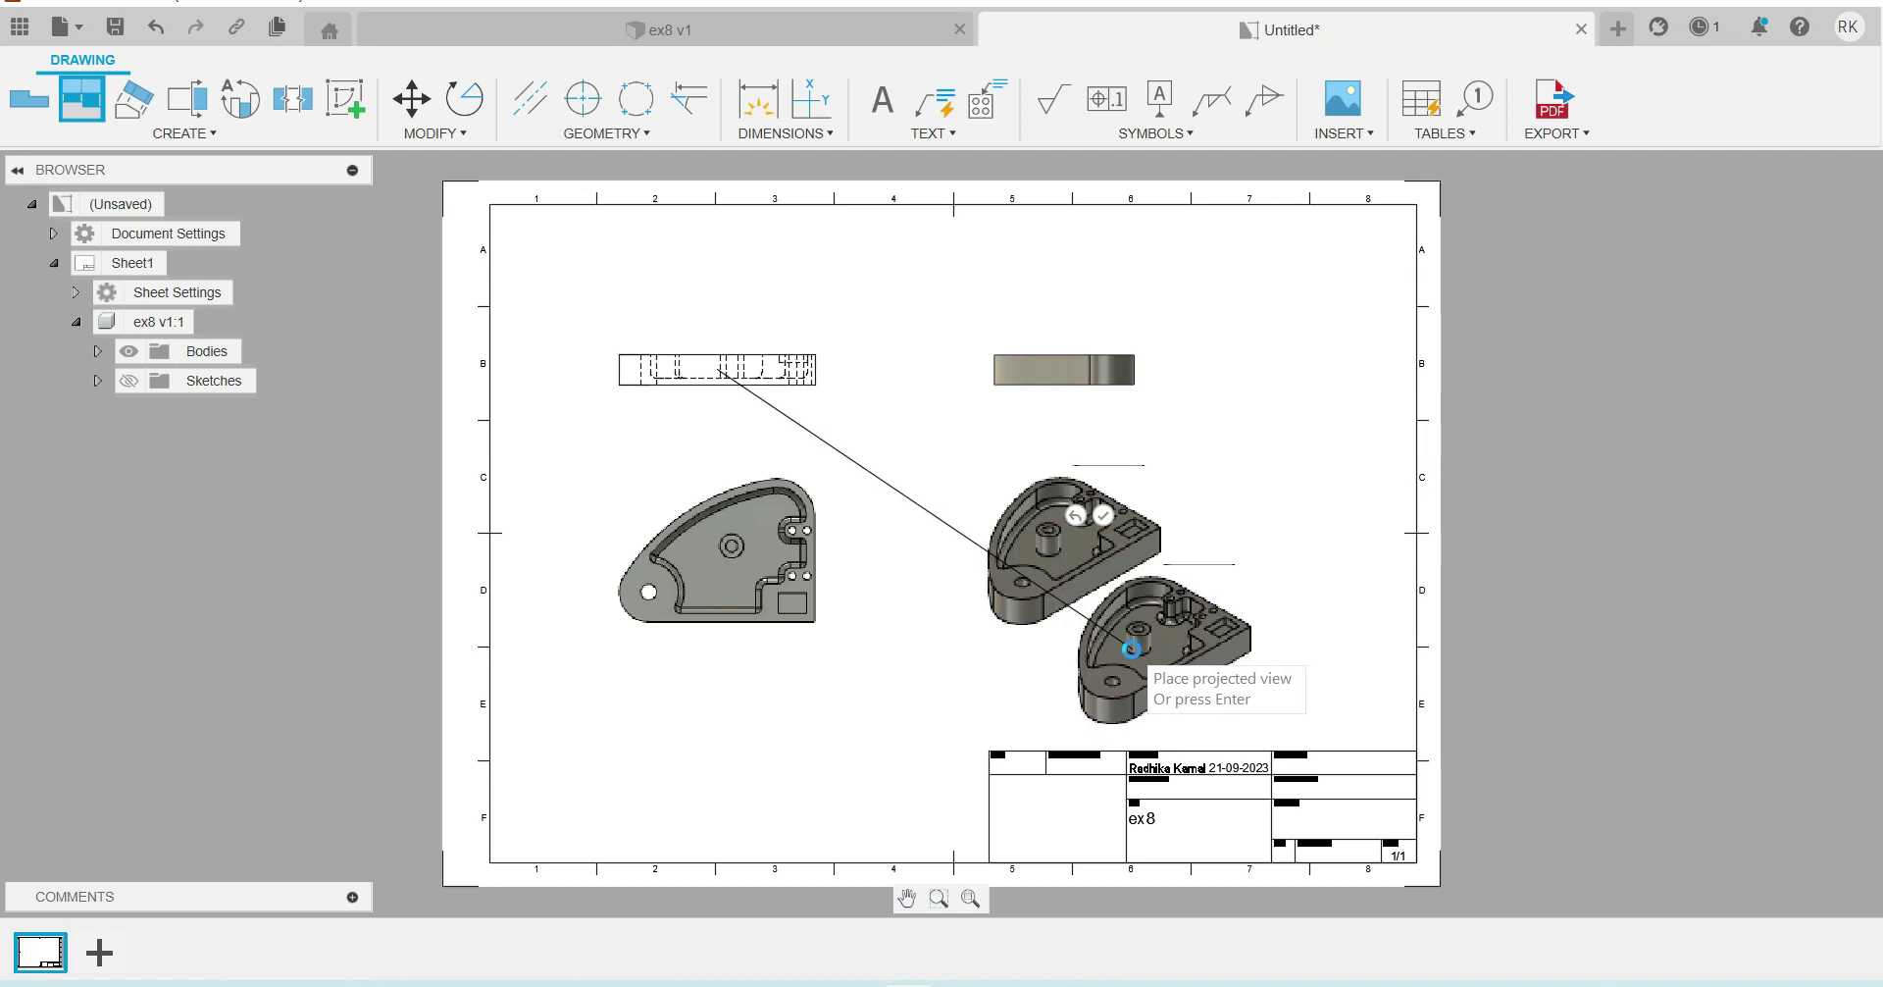
key(Return)
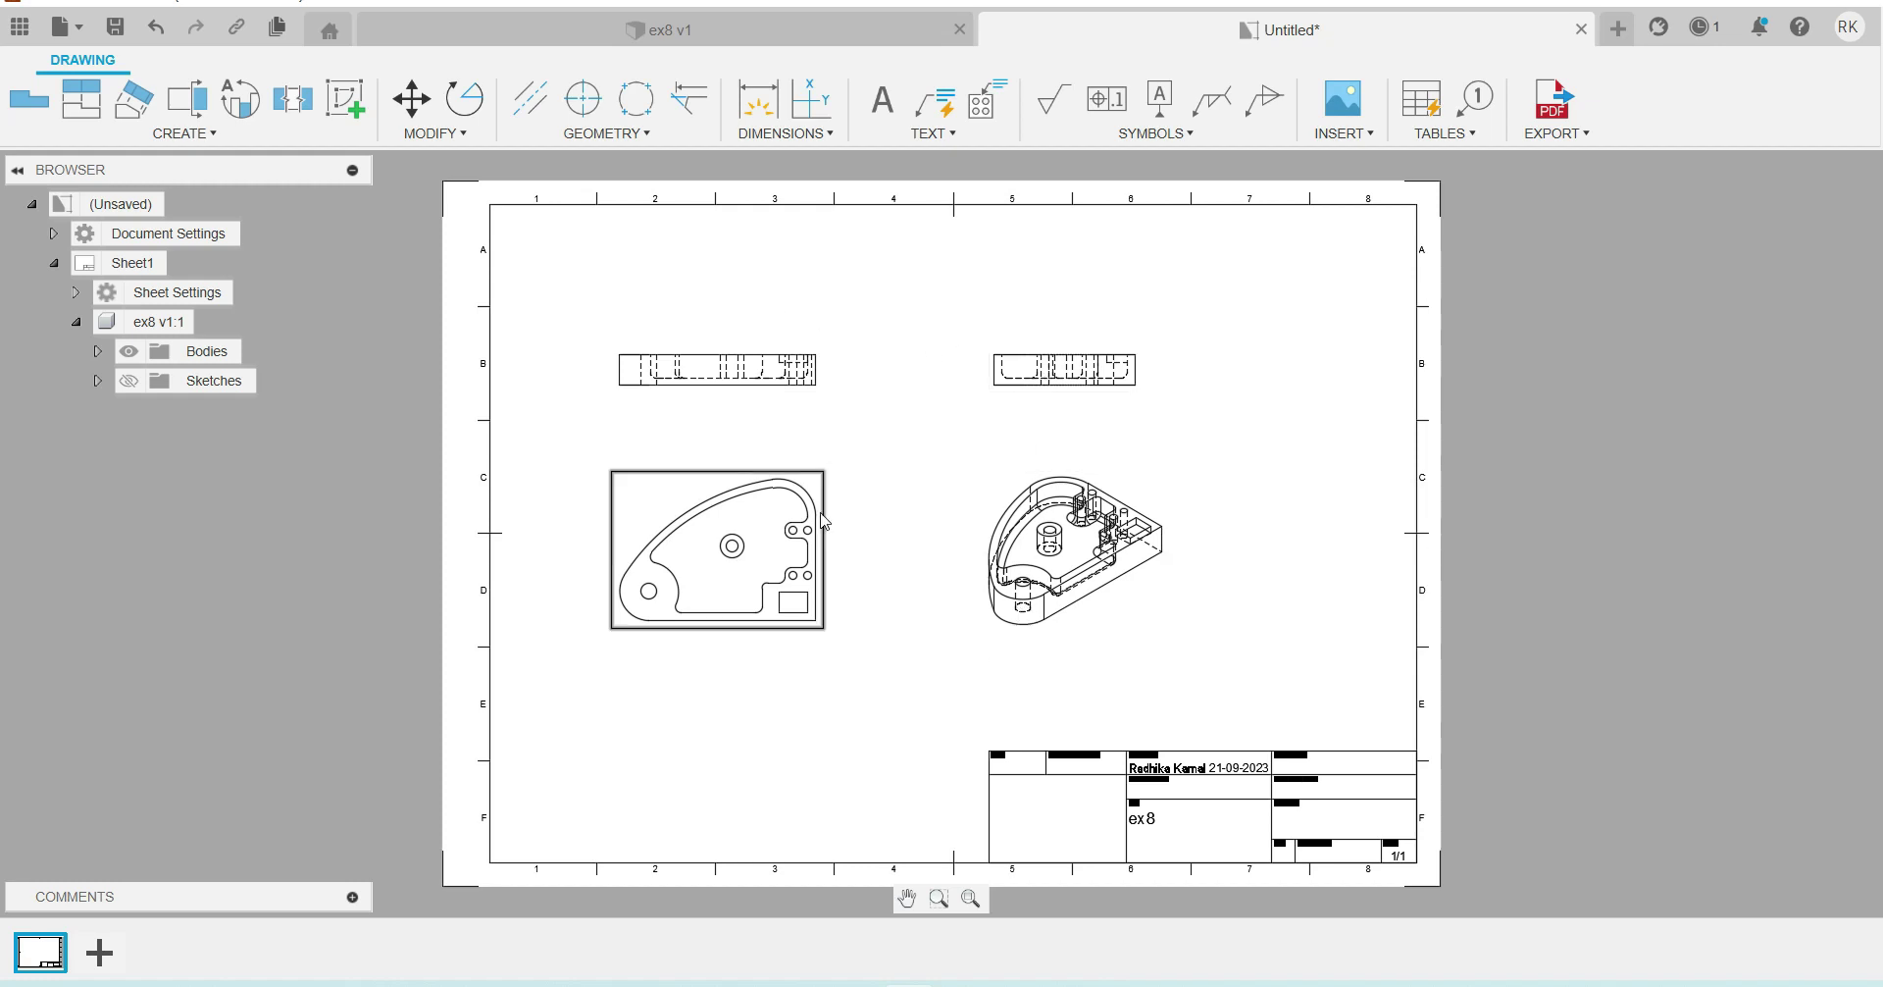
scroll(826, 525, down, 1)
scroll(896, 550, up, 2)
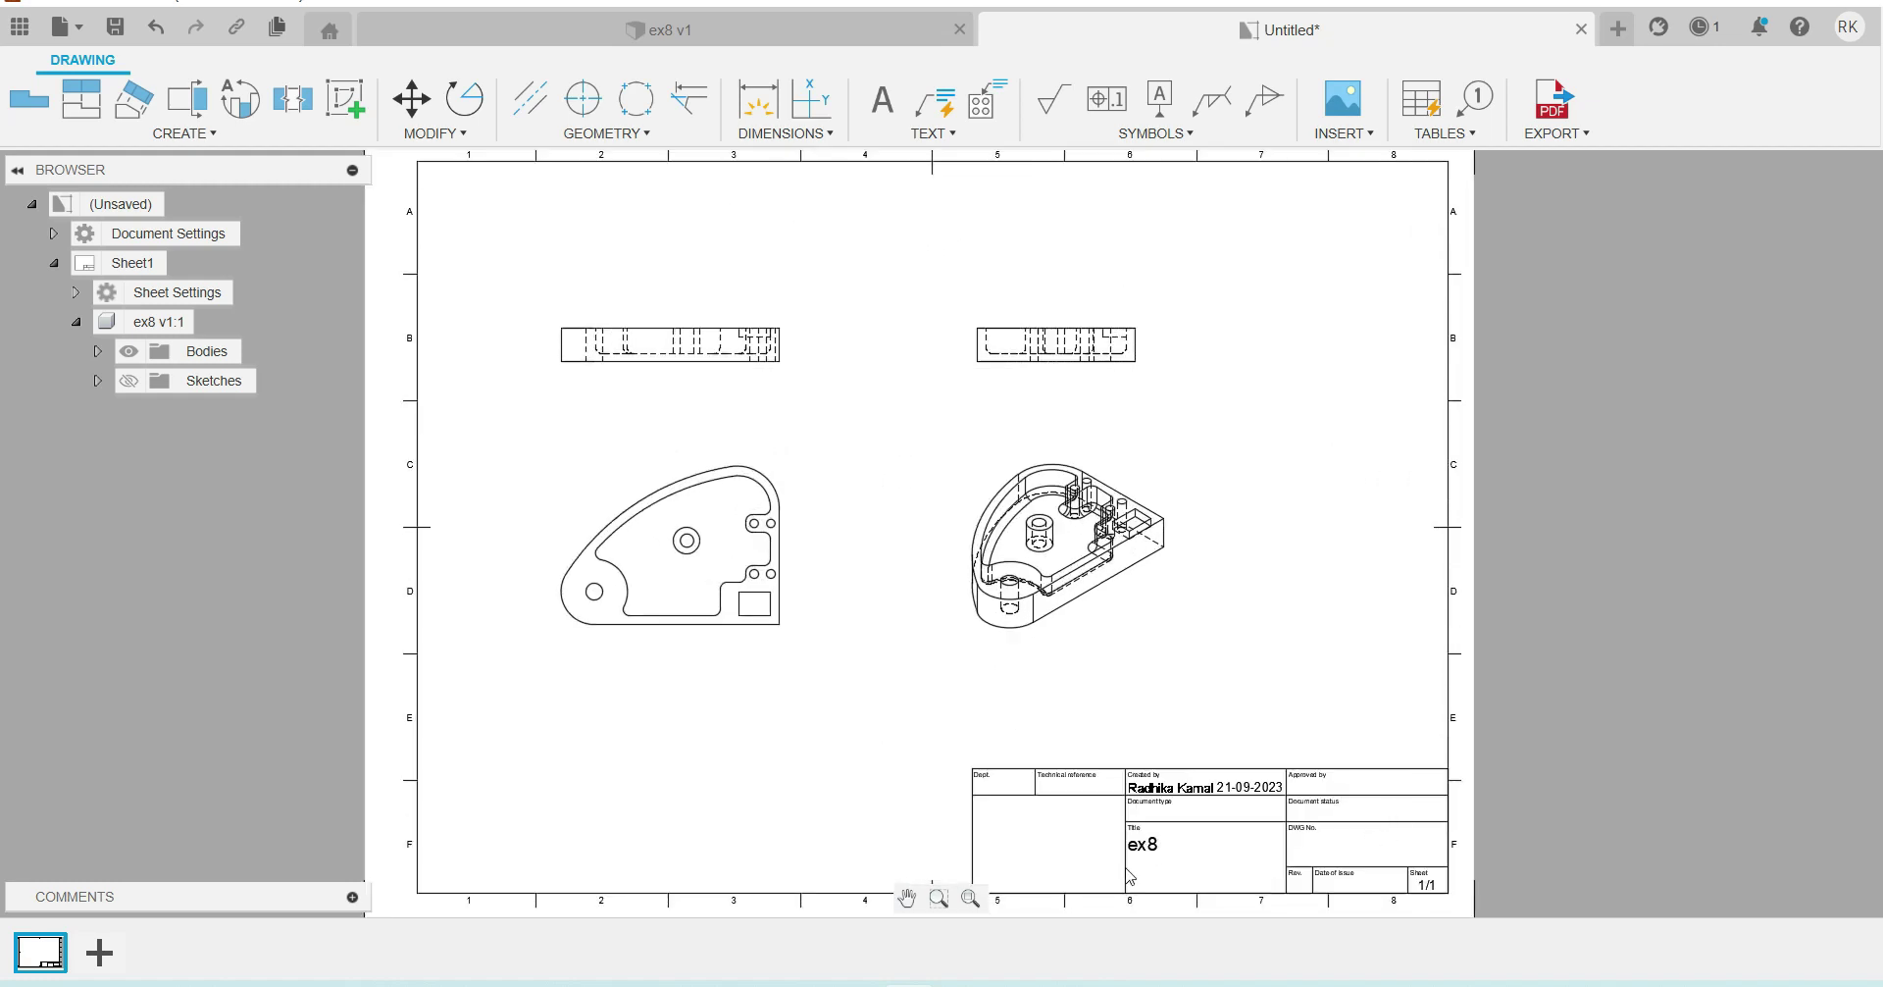
scroll(1080, 858, down, 1)
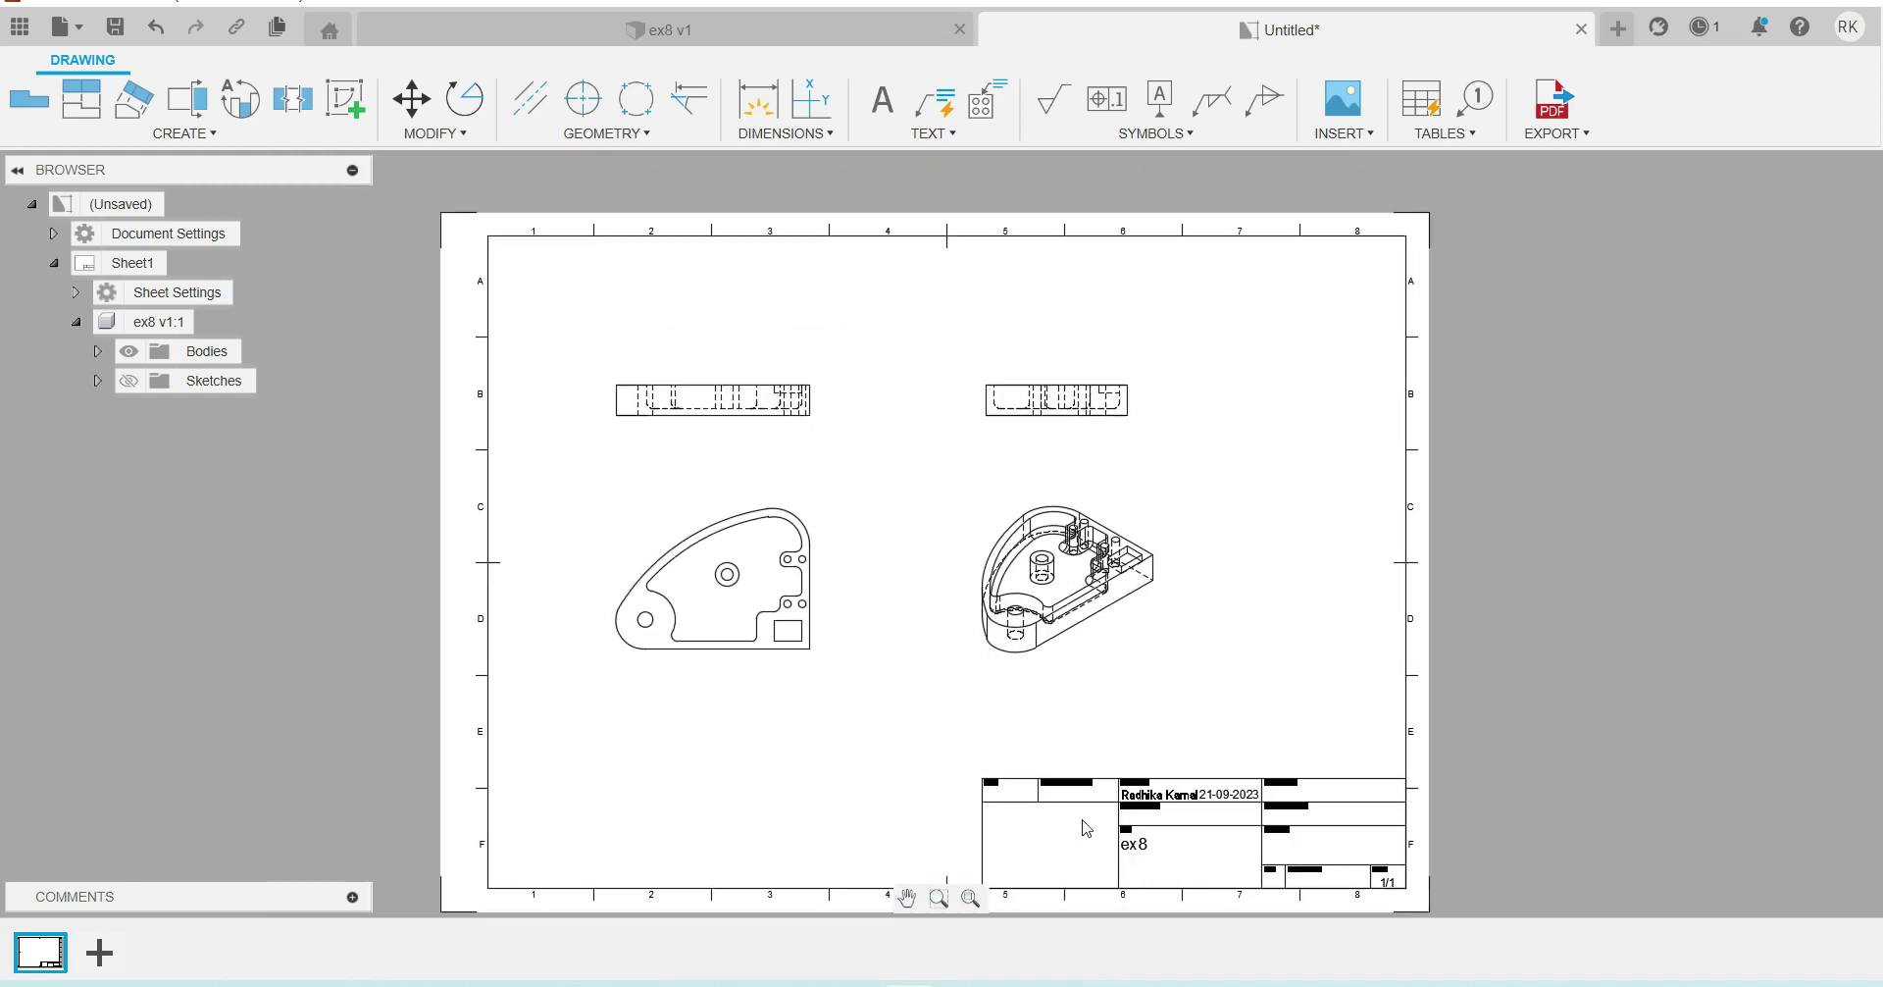
Step: Open the title block's attributes and look through the document type and title fields
double_click(1205, 817)
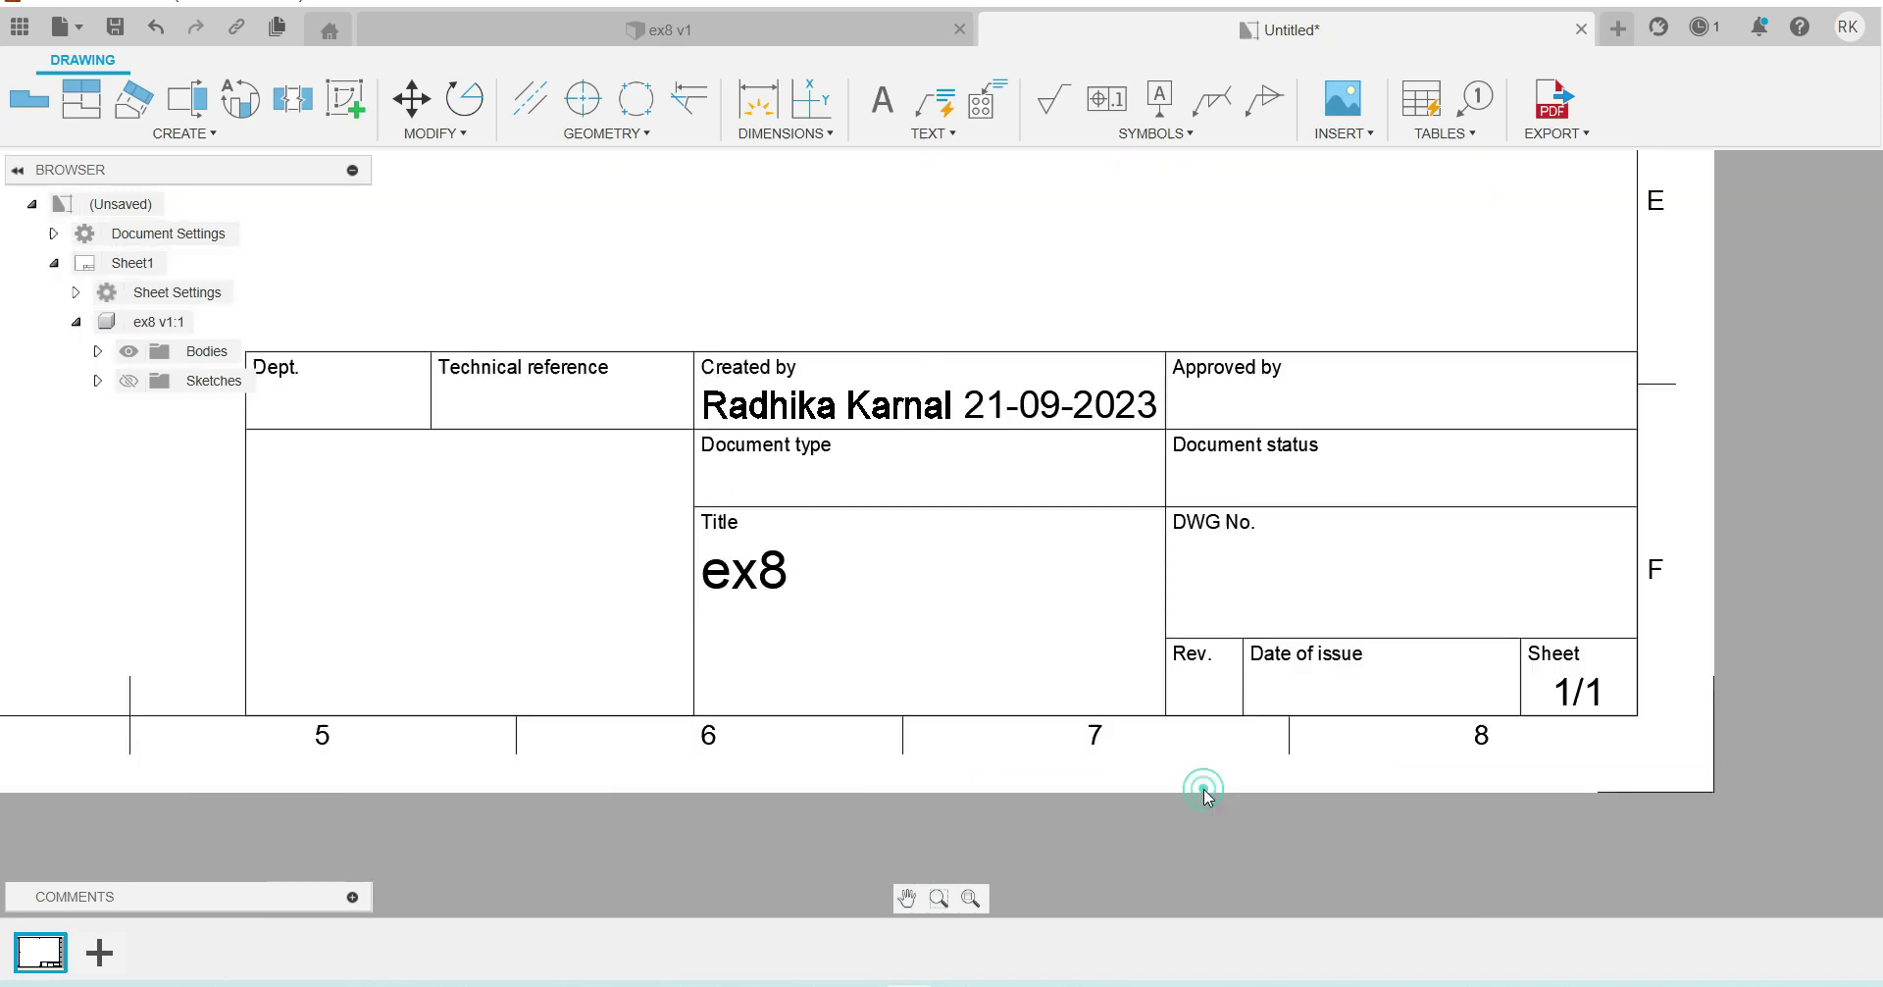
scroll(1275, 674, down, 1)
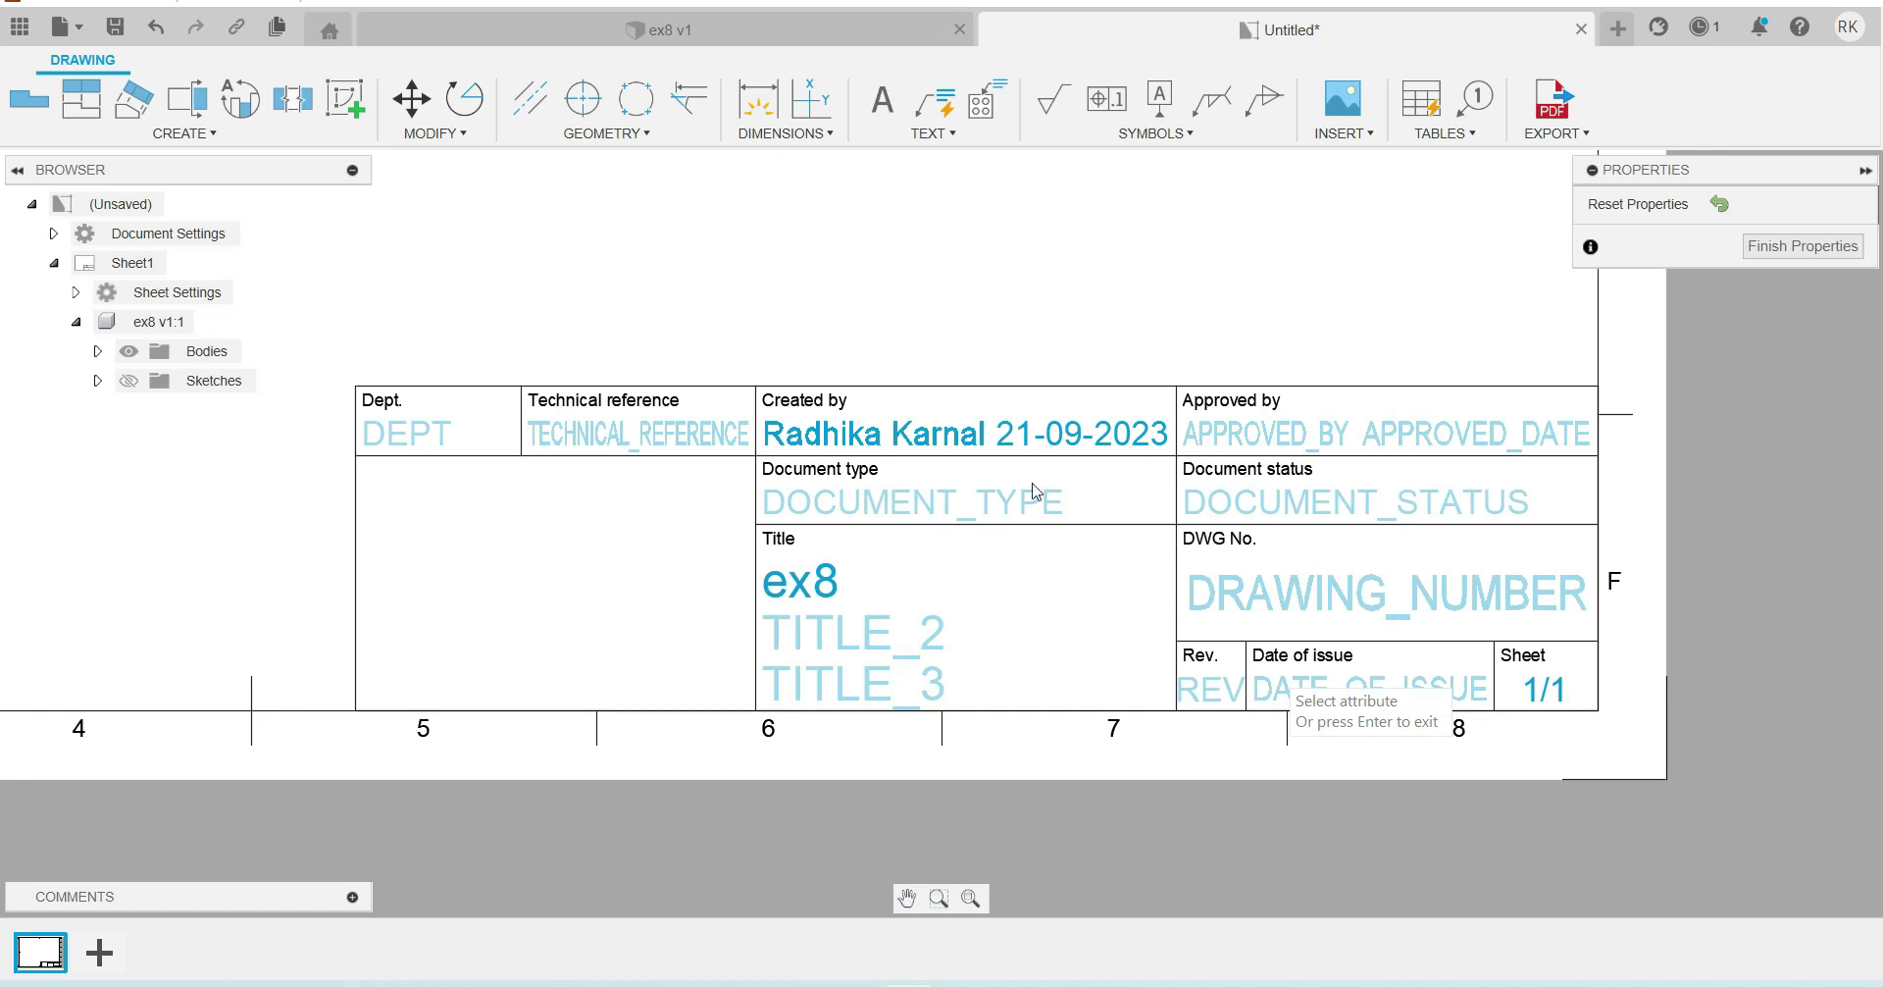
click(878, 520)
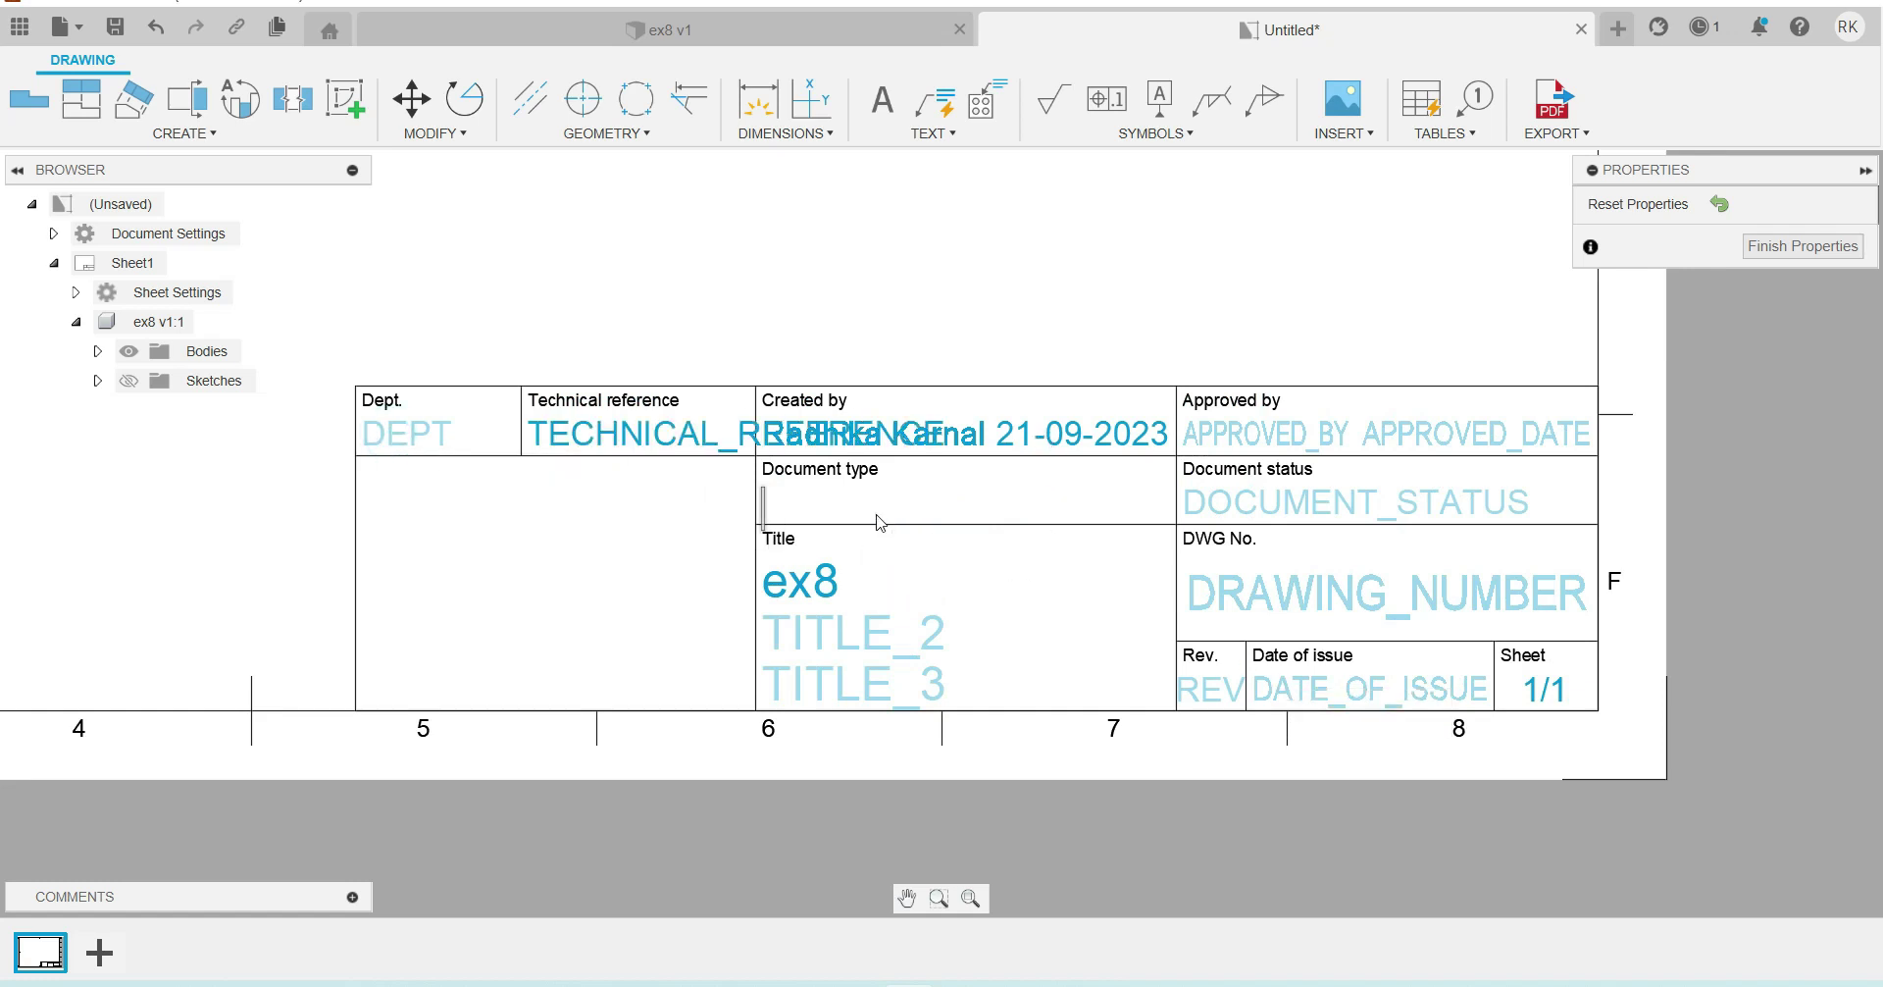
click(814, 603)
click(818, 645)
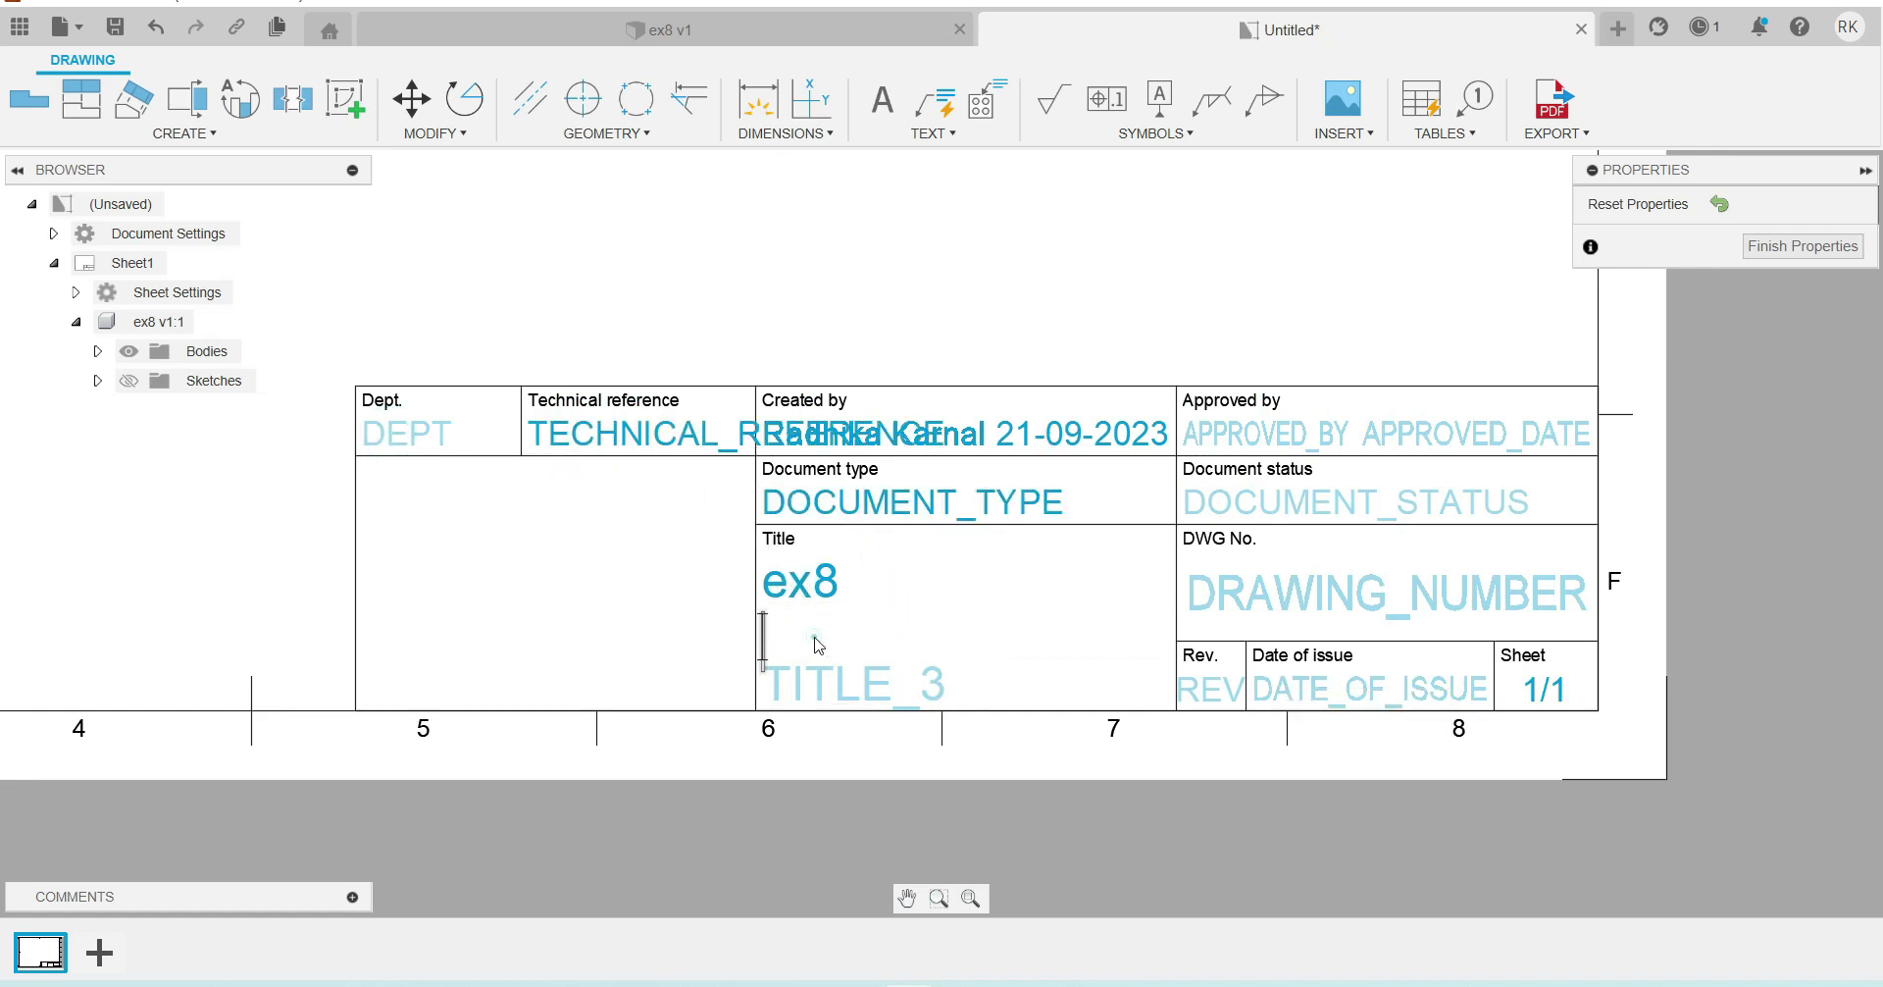
click(826, 711)
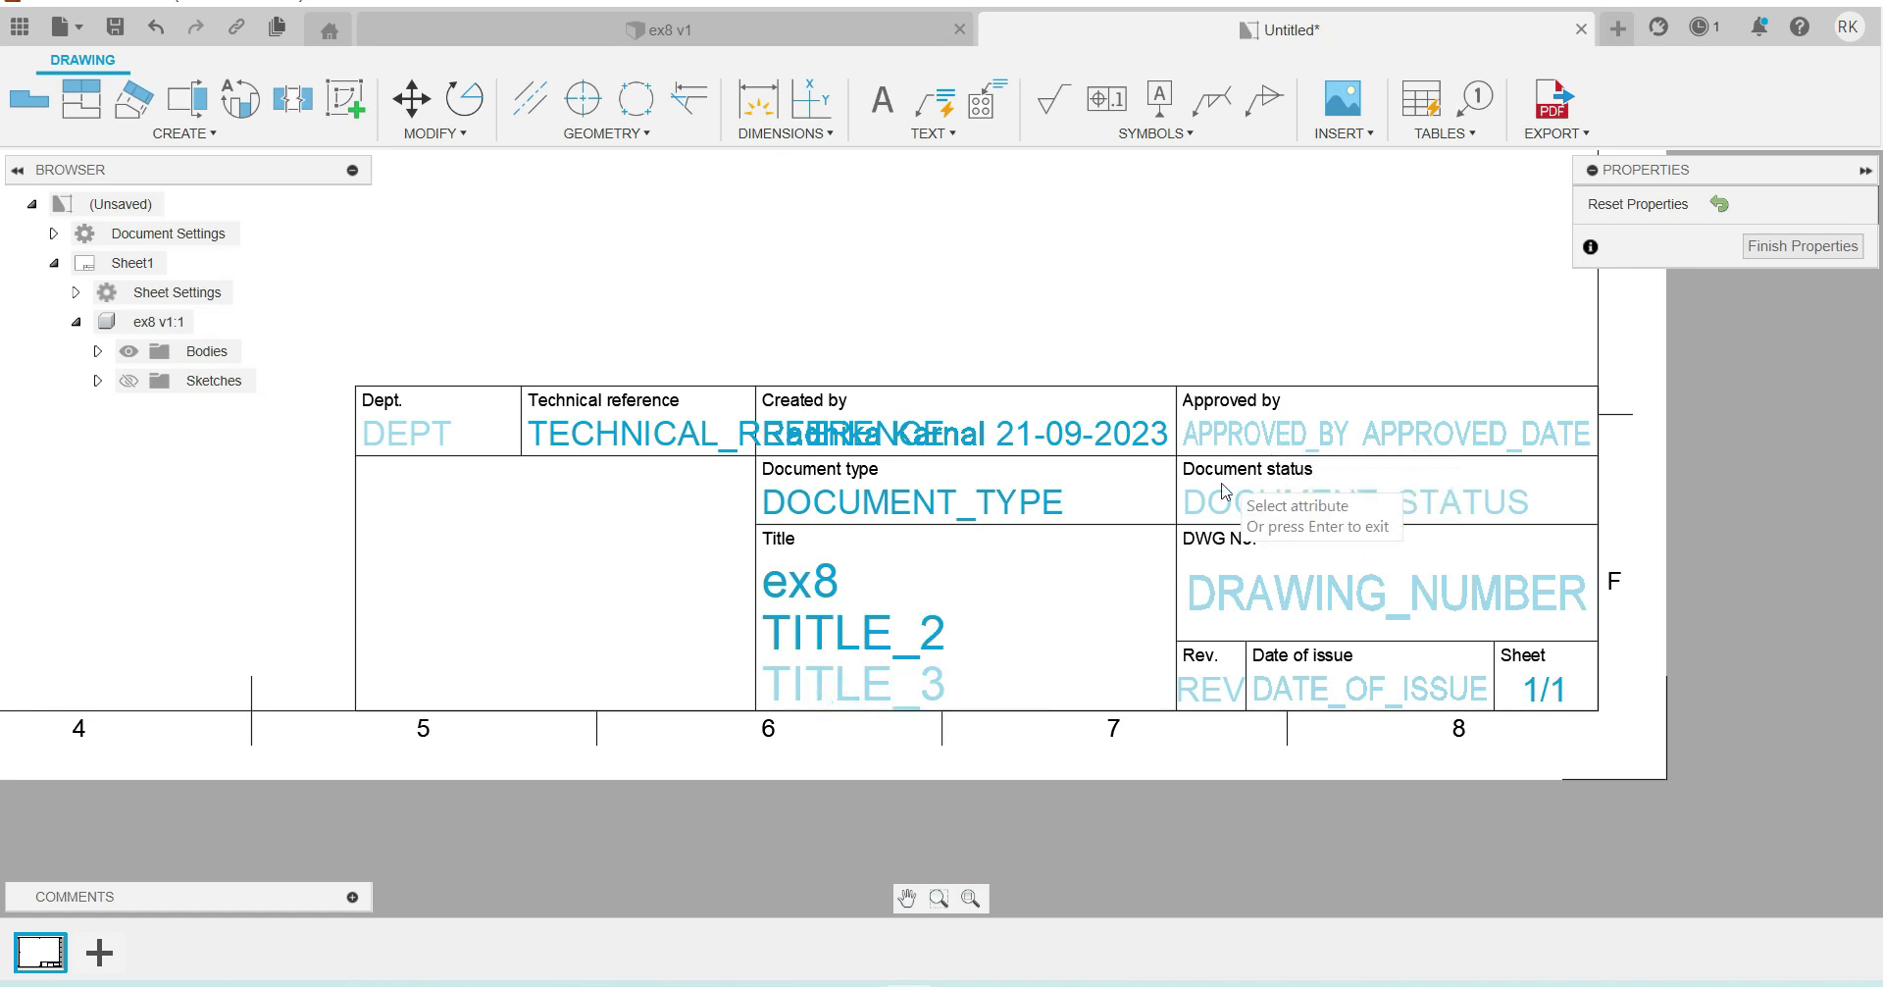
key(Return)
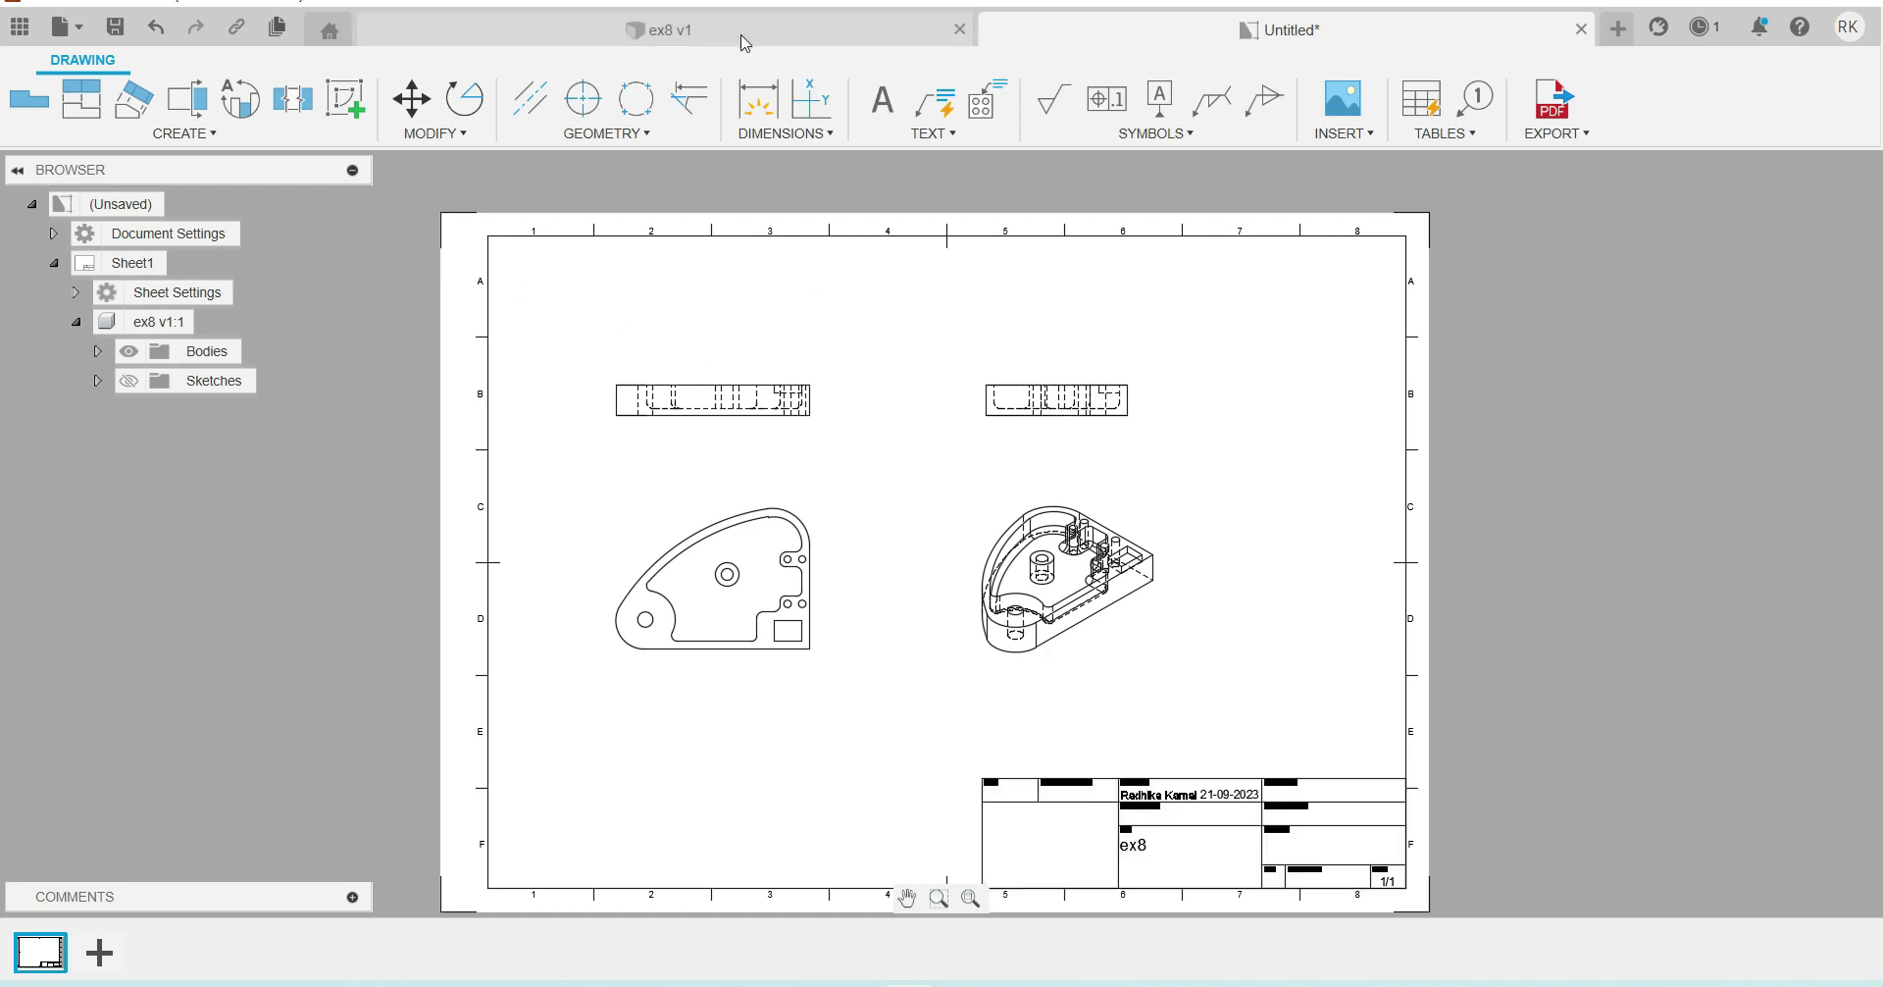
Step: Dimension the overall length and the height of the view above the front base view
click(767, 97)
click(616, 414)
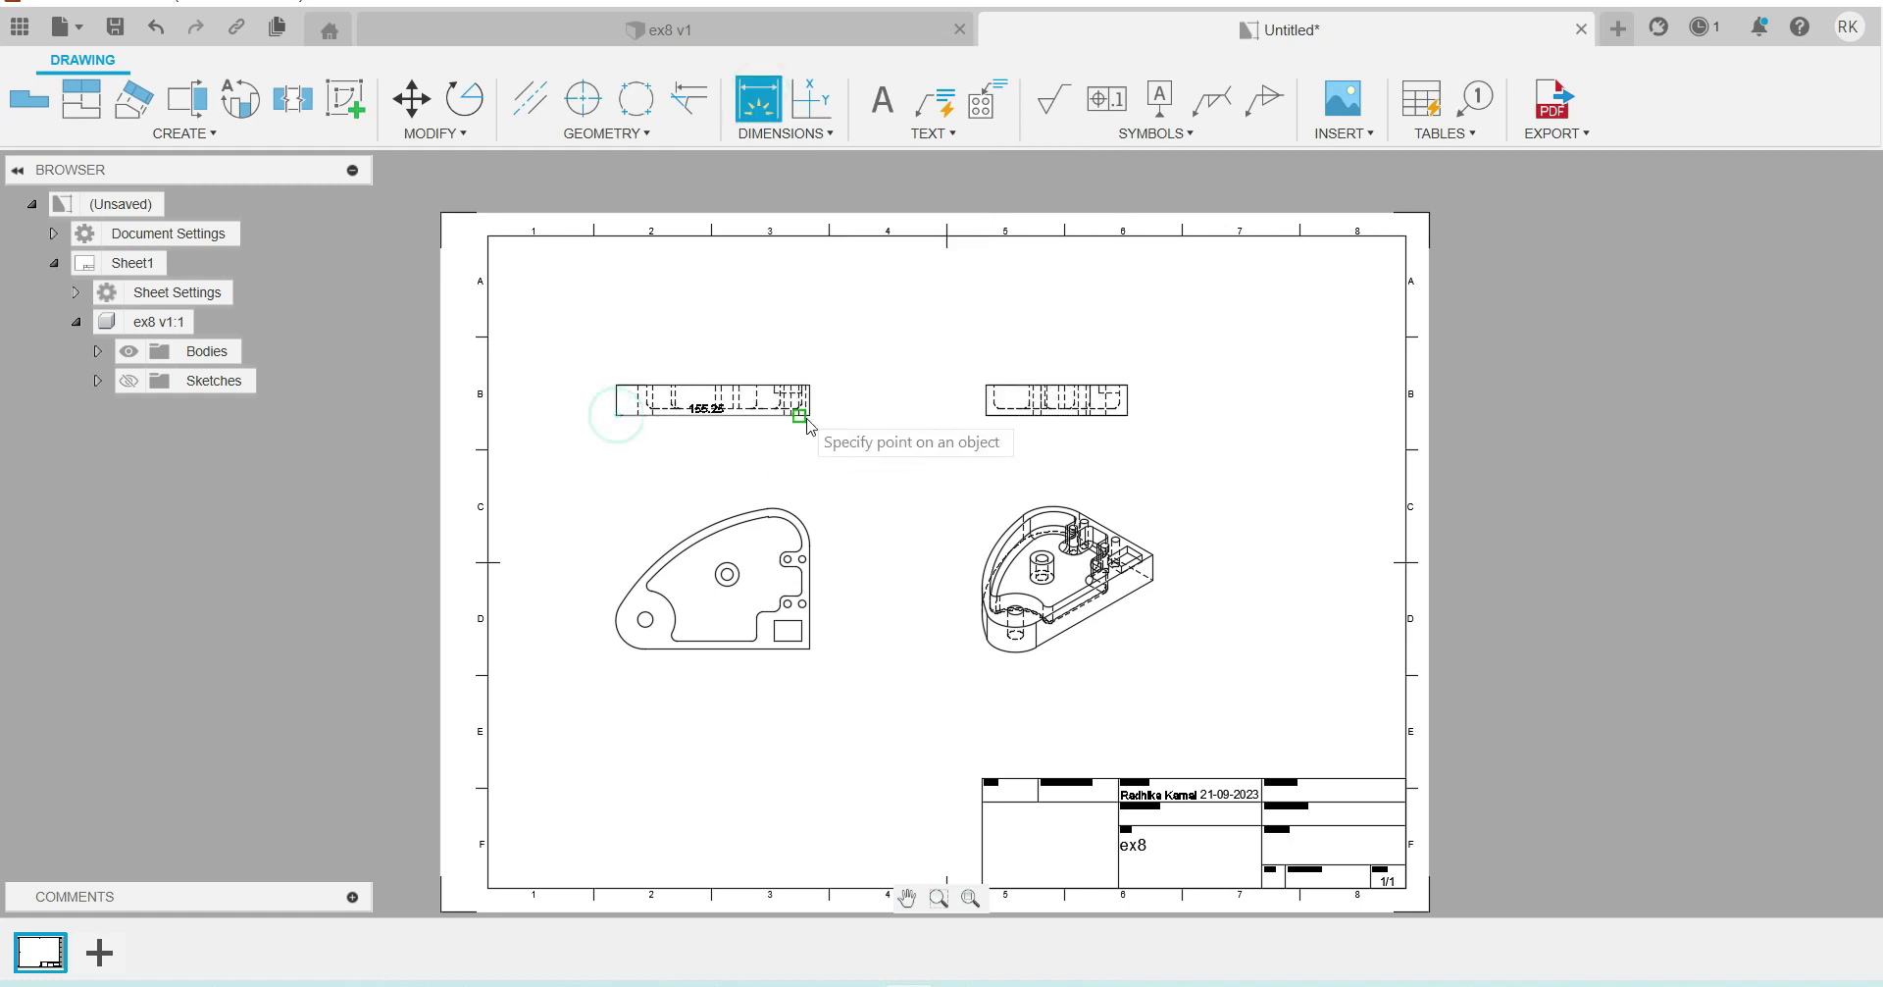
click(807, 414)
click(741, 476)
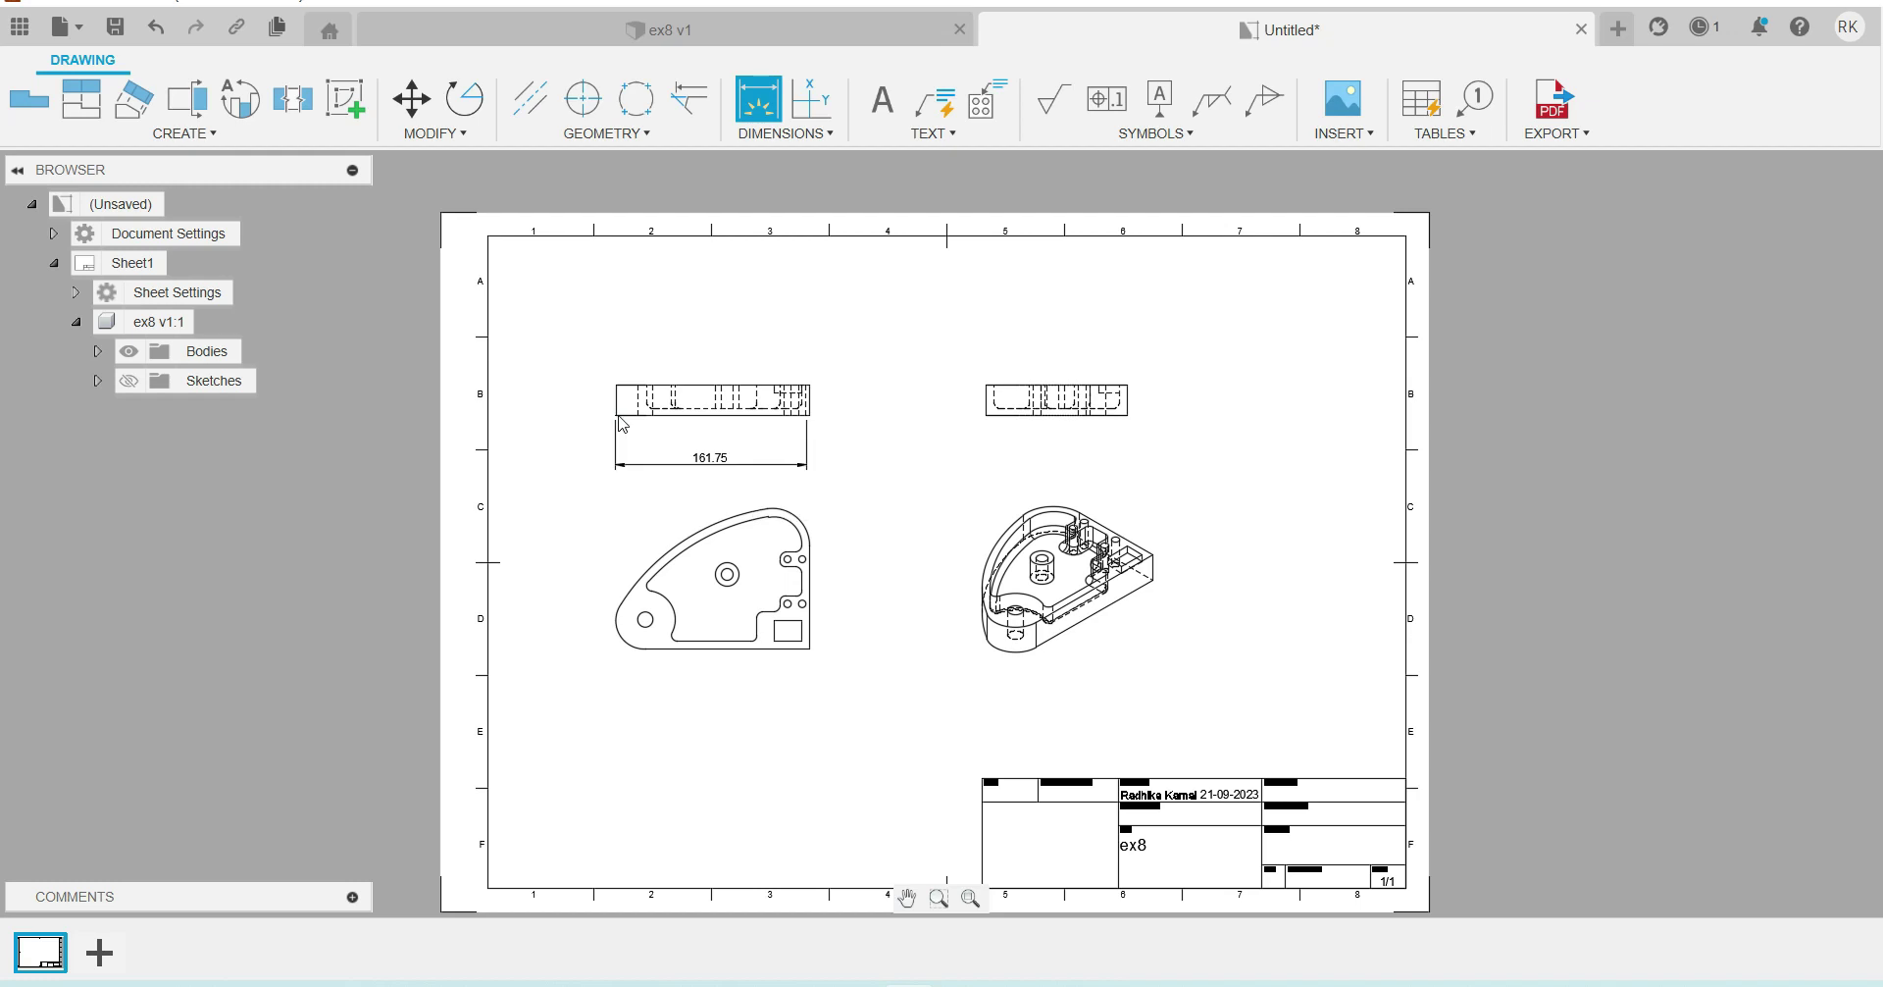
click(616, 400)
click(582, 404)
Step: Dimension the front view's rounded-end radius, hole-centre-to-corner distance, straight vertical edge and central boss outer diameter
click(622, 641)
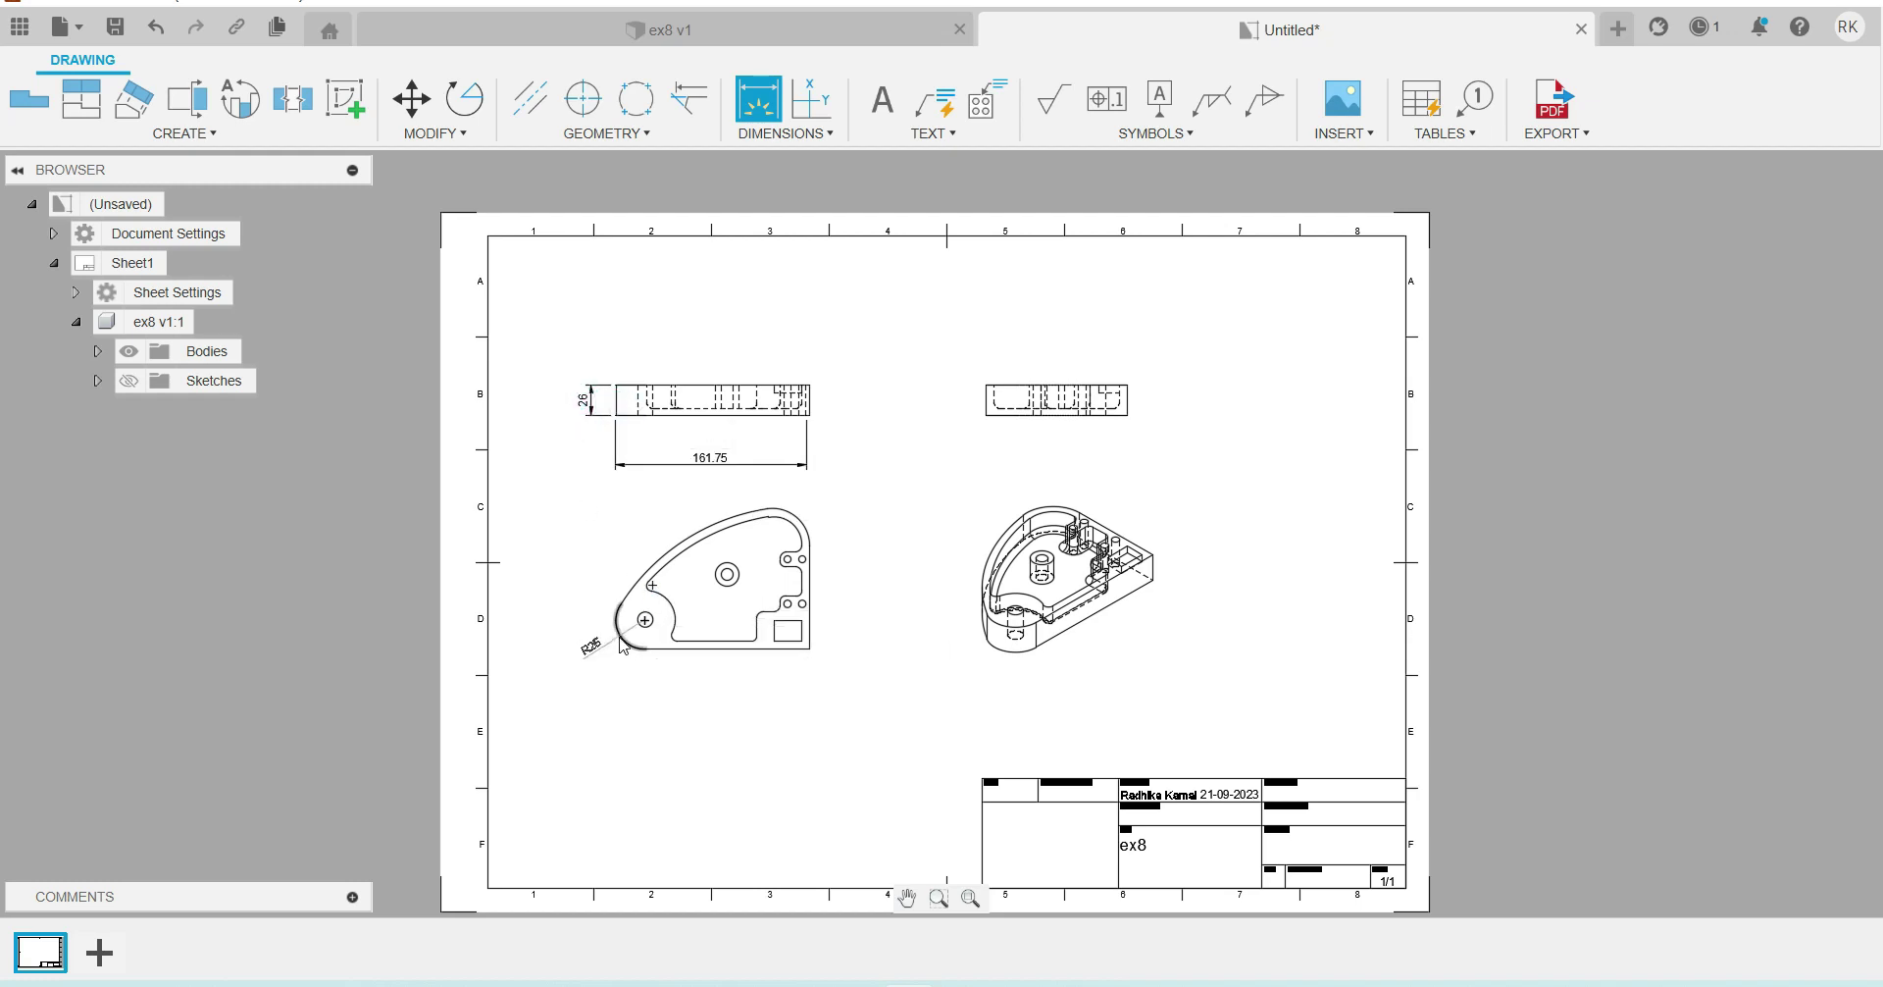
click(578, 665)
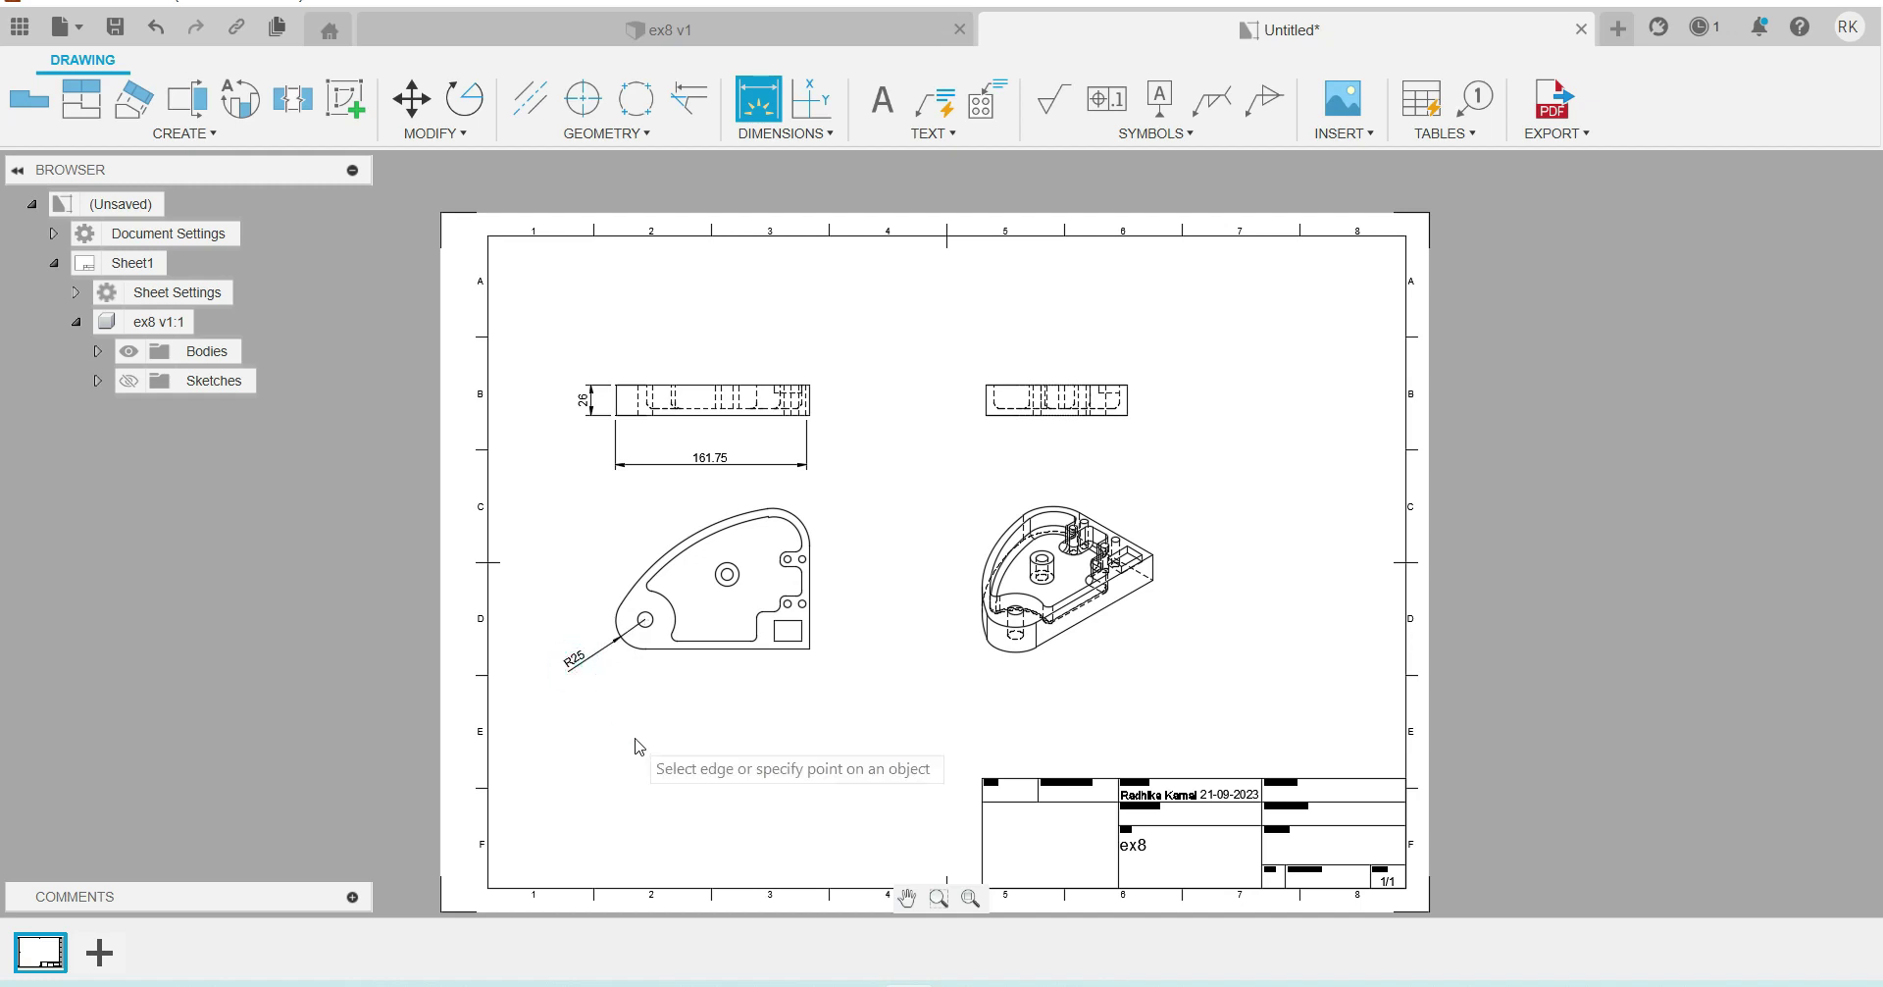
click(646, 620)
click(810, 648)
click(748, 695)
click(810, 648)
click(810, 546)
click(835, 593)
Step: Dimension the height of the projected view above the isometric view and undo that dimension
click(1127, 385)
click(1127, 413)
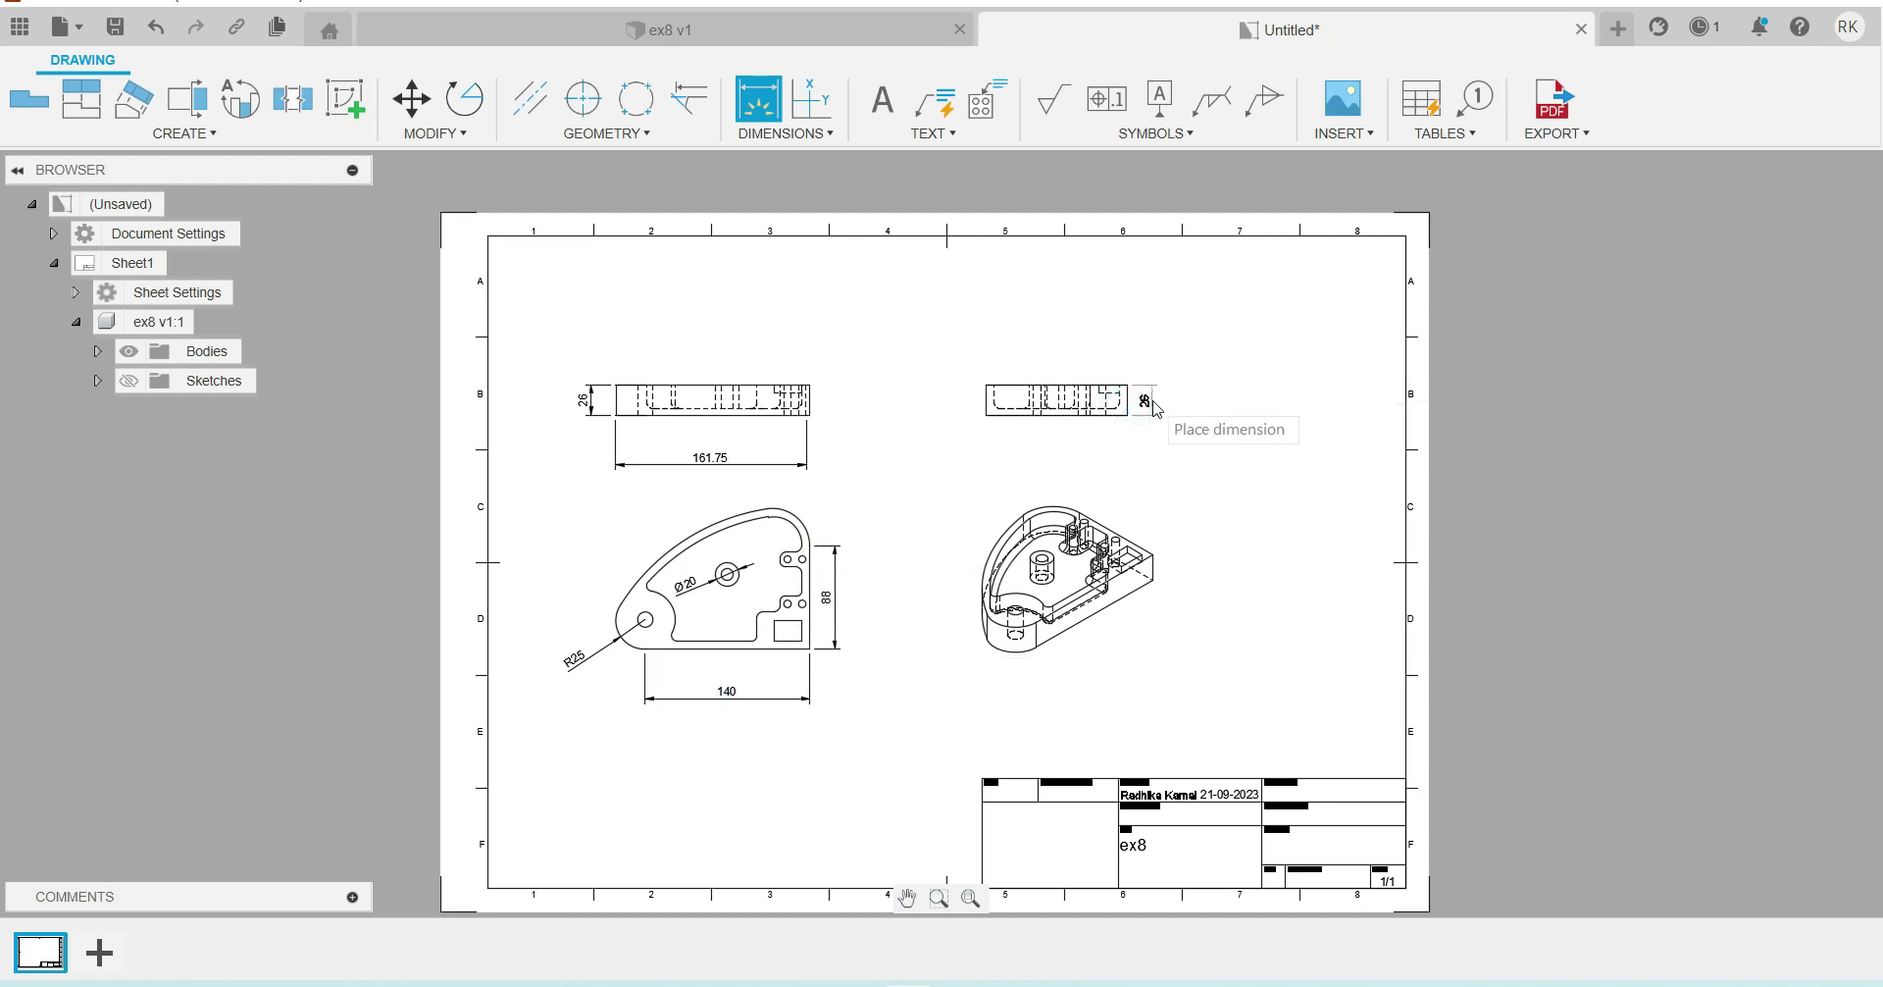
click(1154, 408)
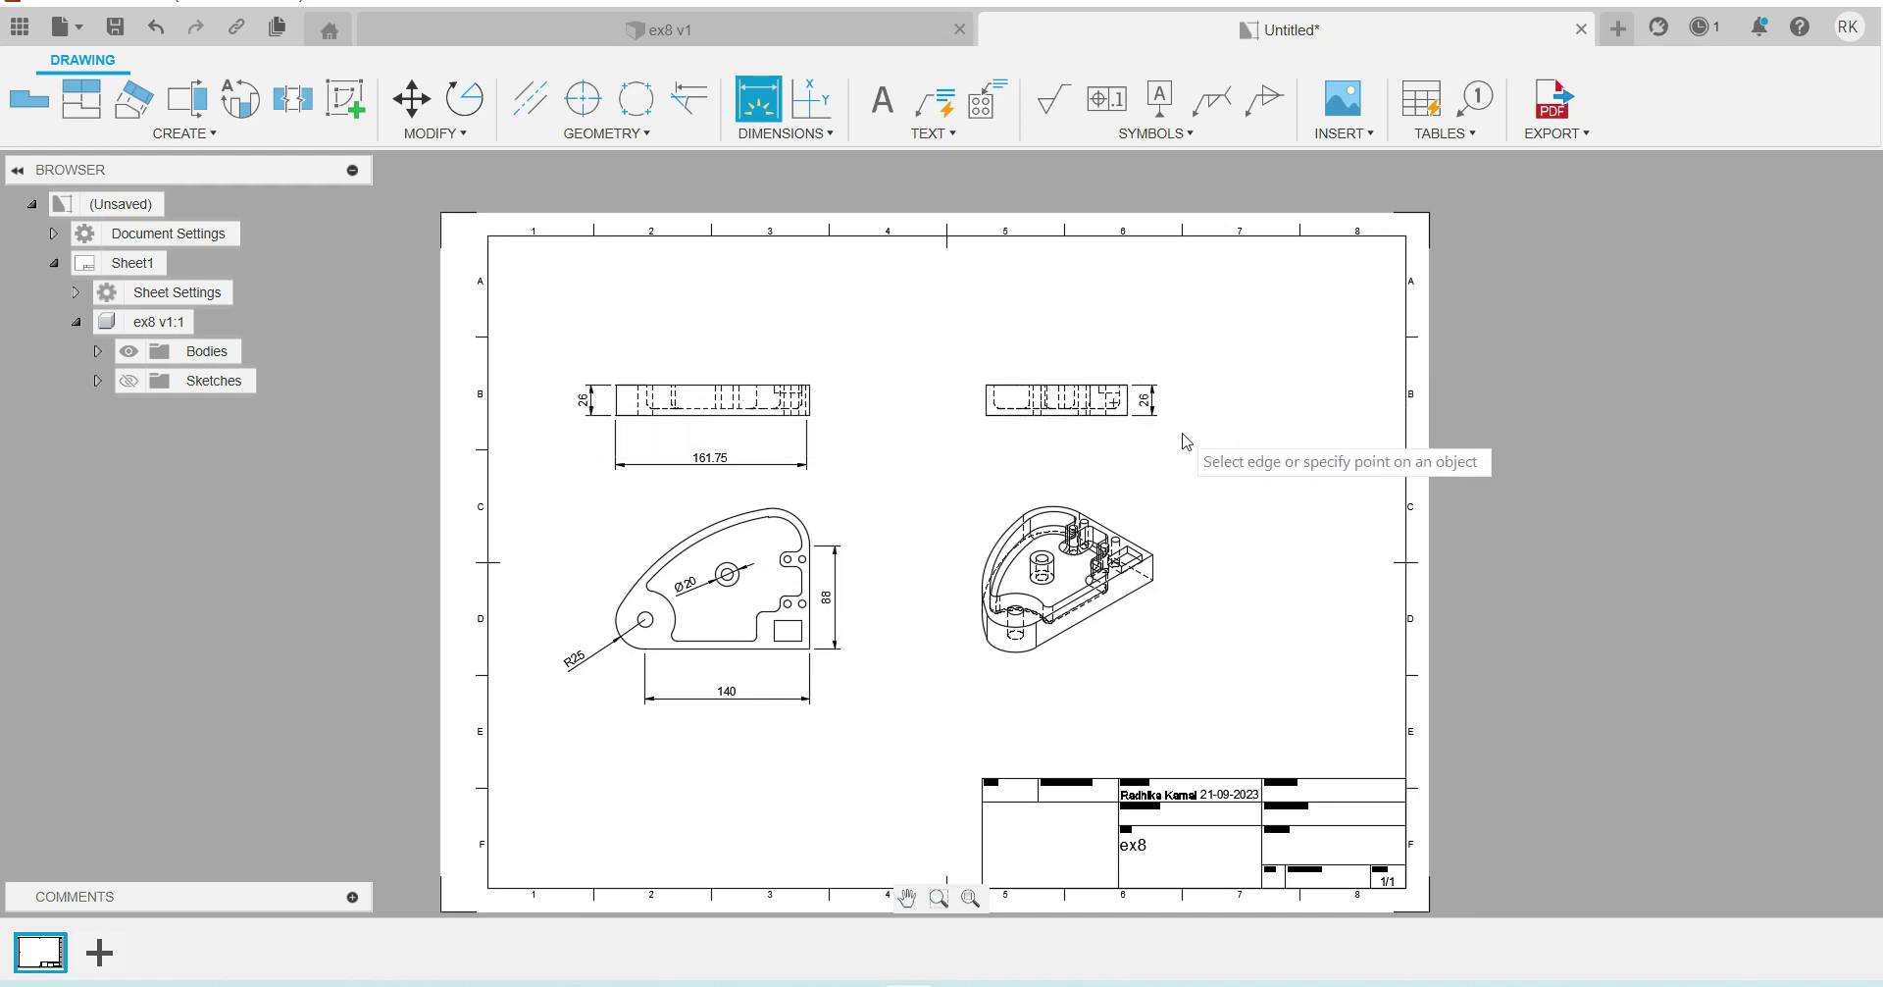
key(Escape)
key(ctrl+z)
Step: Dimension the narrow spacing between two hidden lines and the overall width of the view above the isometric view
key(d)
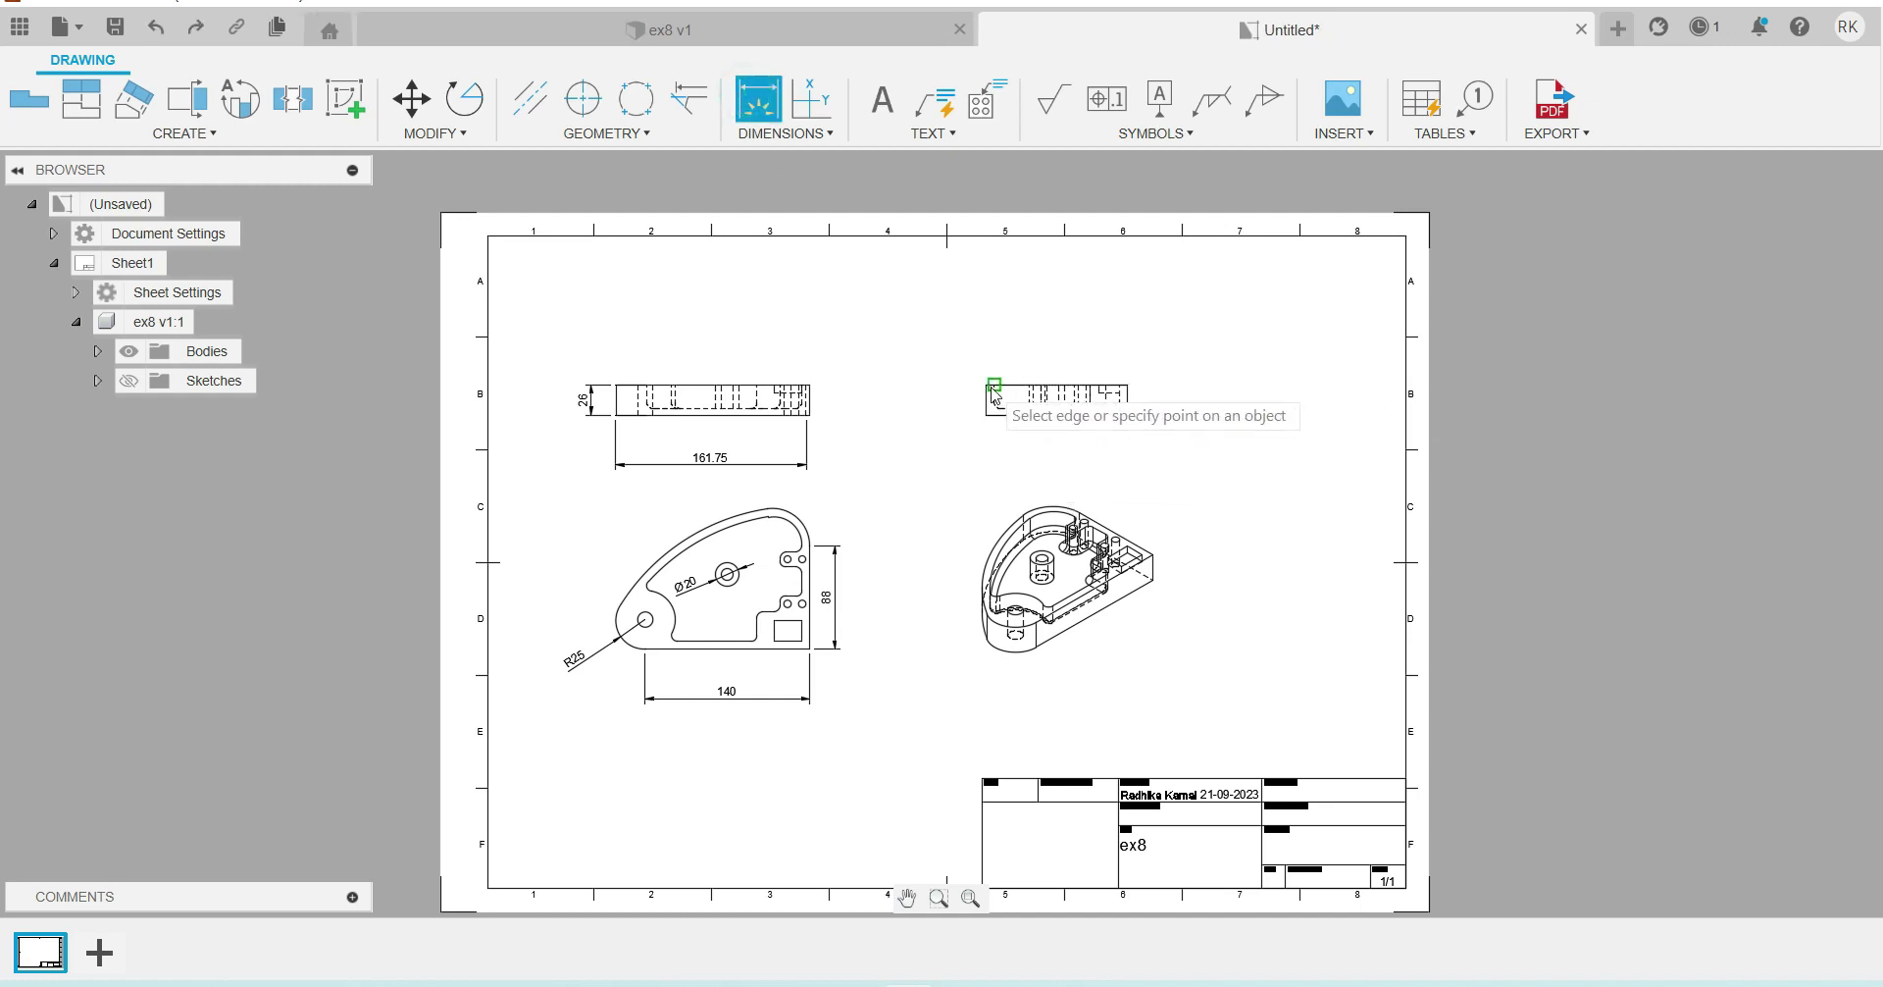
click(1032, 393)
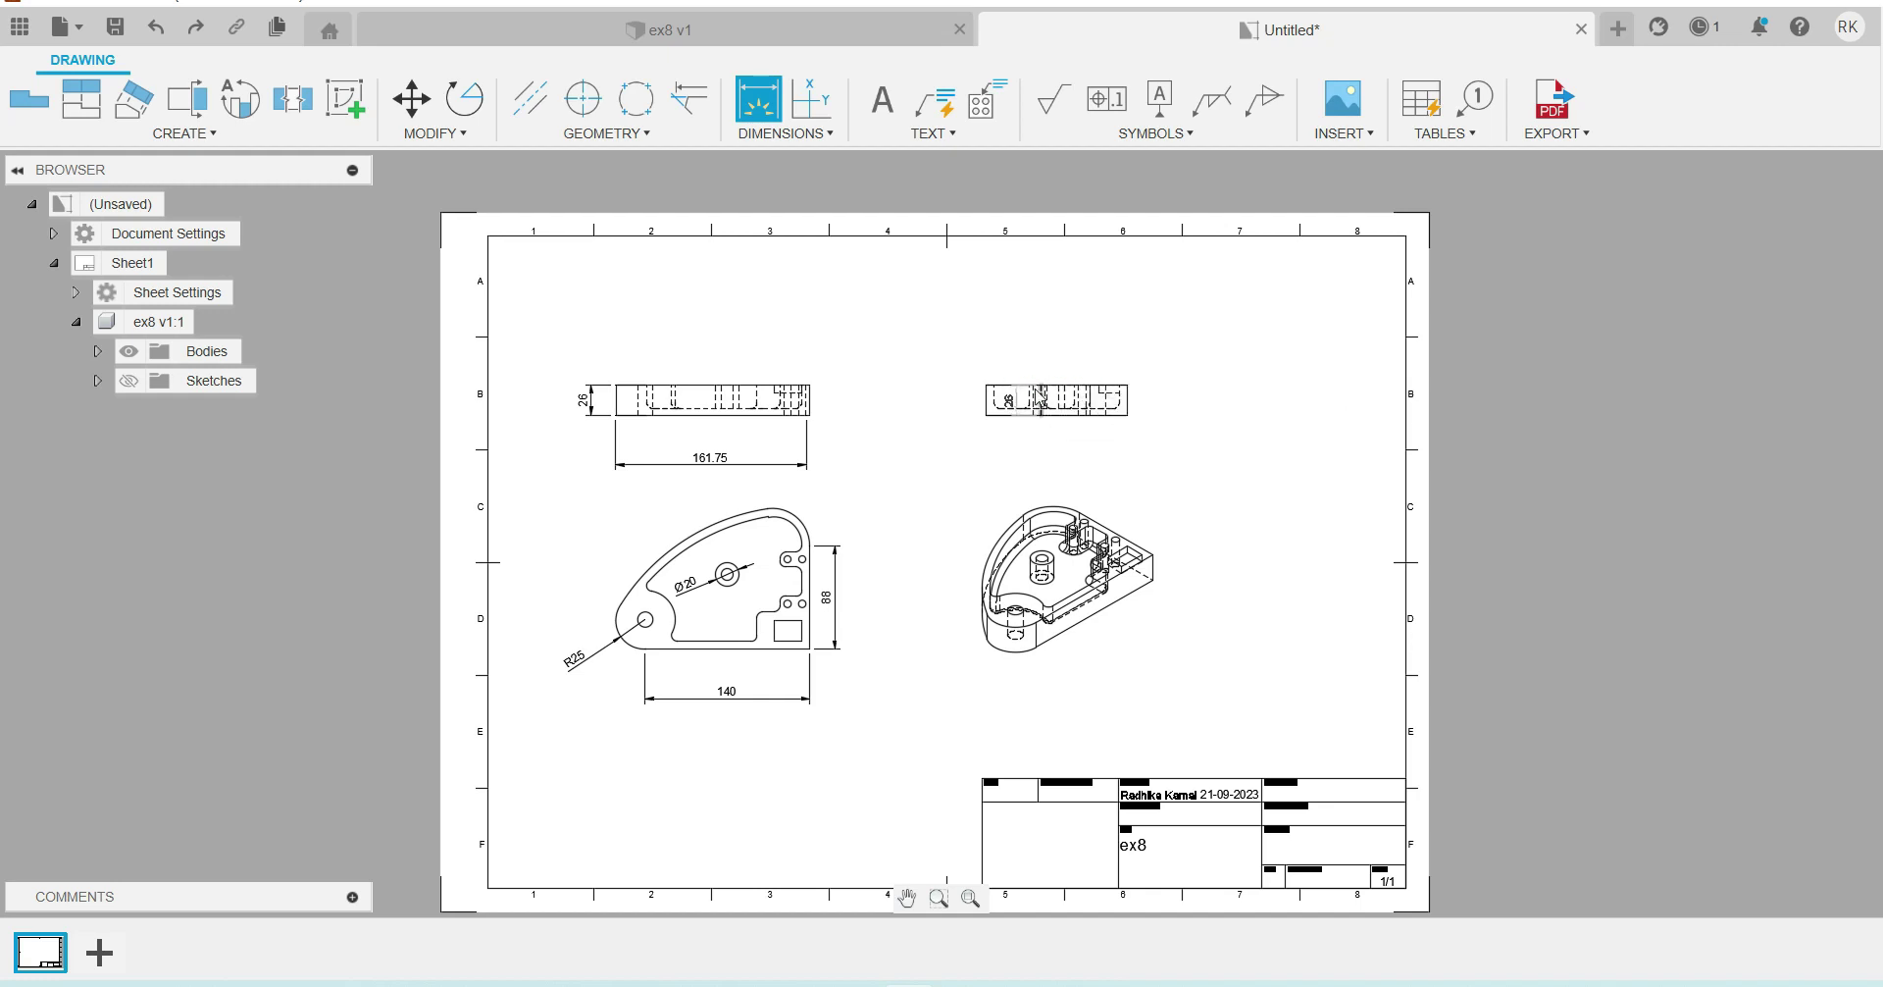
scroll(1034, 363, up, 10)
click(1011, 623)
click(1057, 624)
click(1046, 721)
click(983, 909)
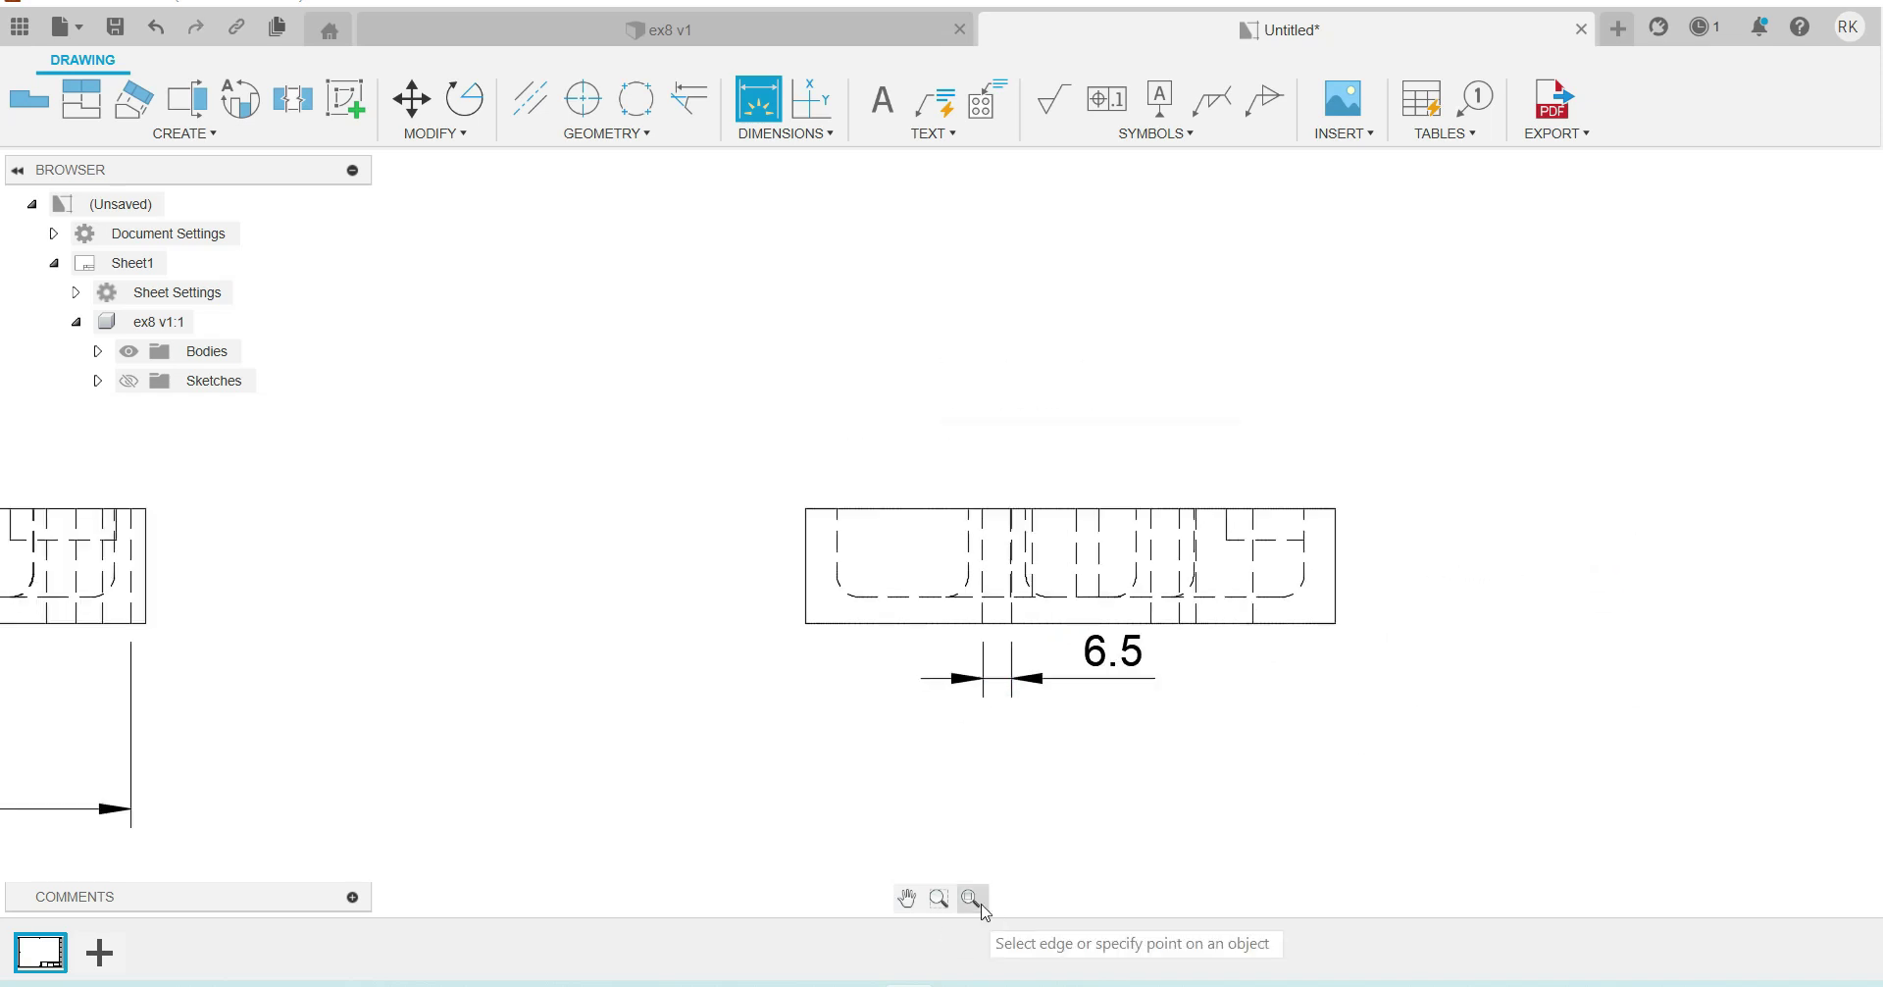
click(994, 354)
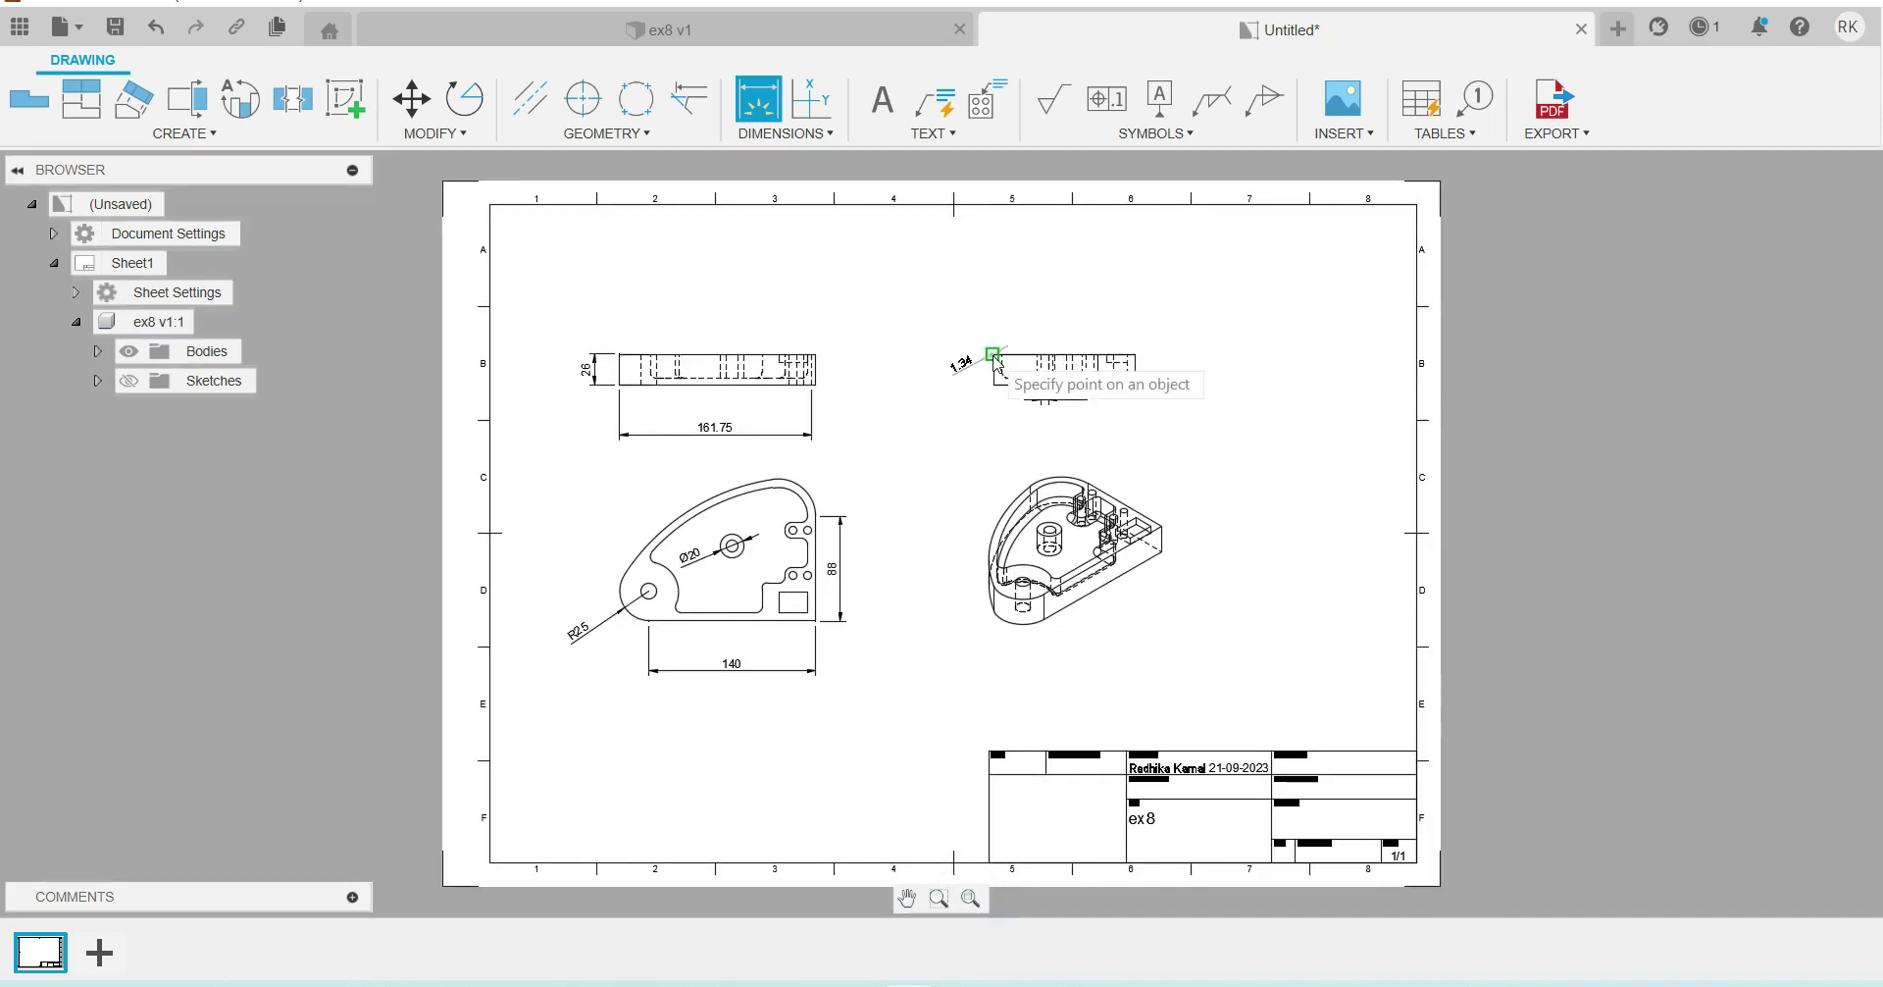
click(1064, 424)
key(Escape)
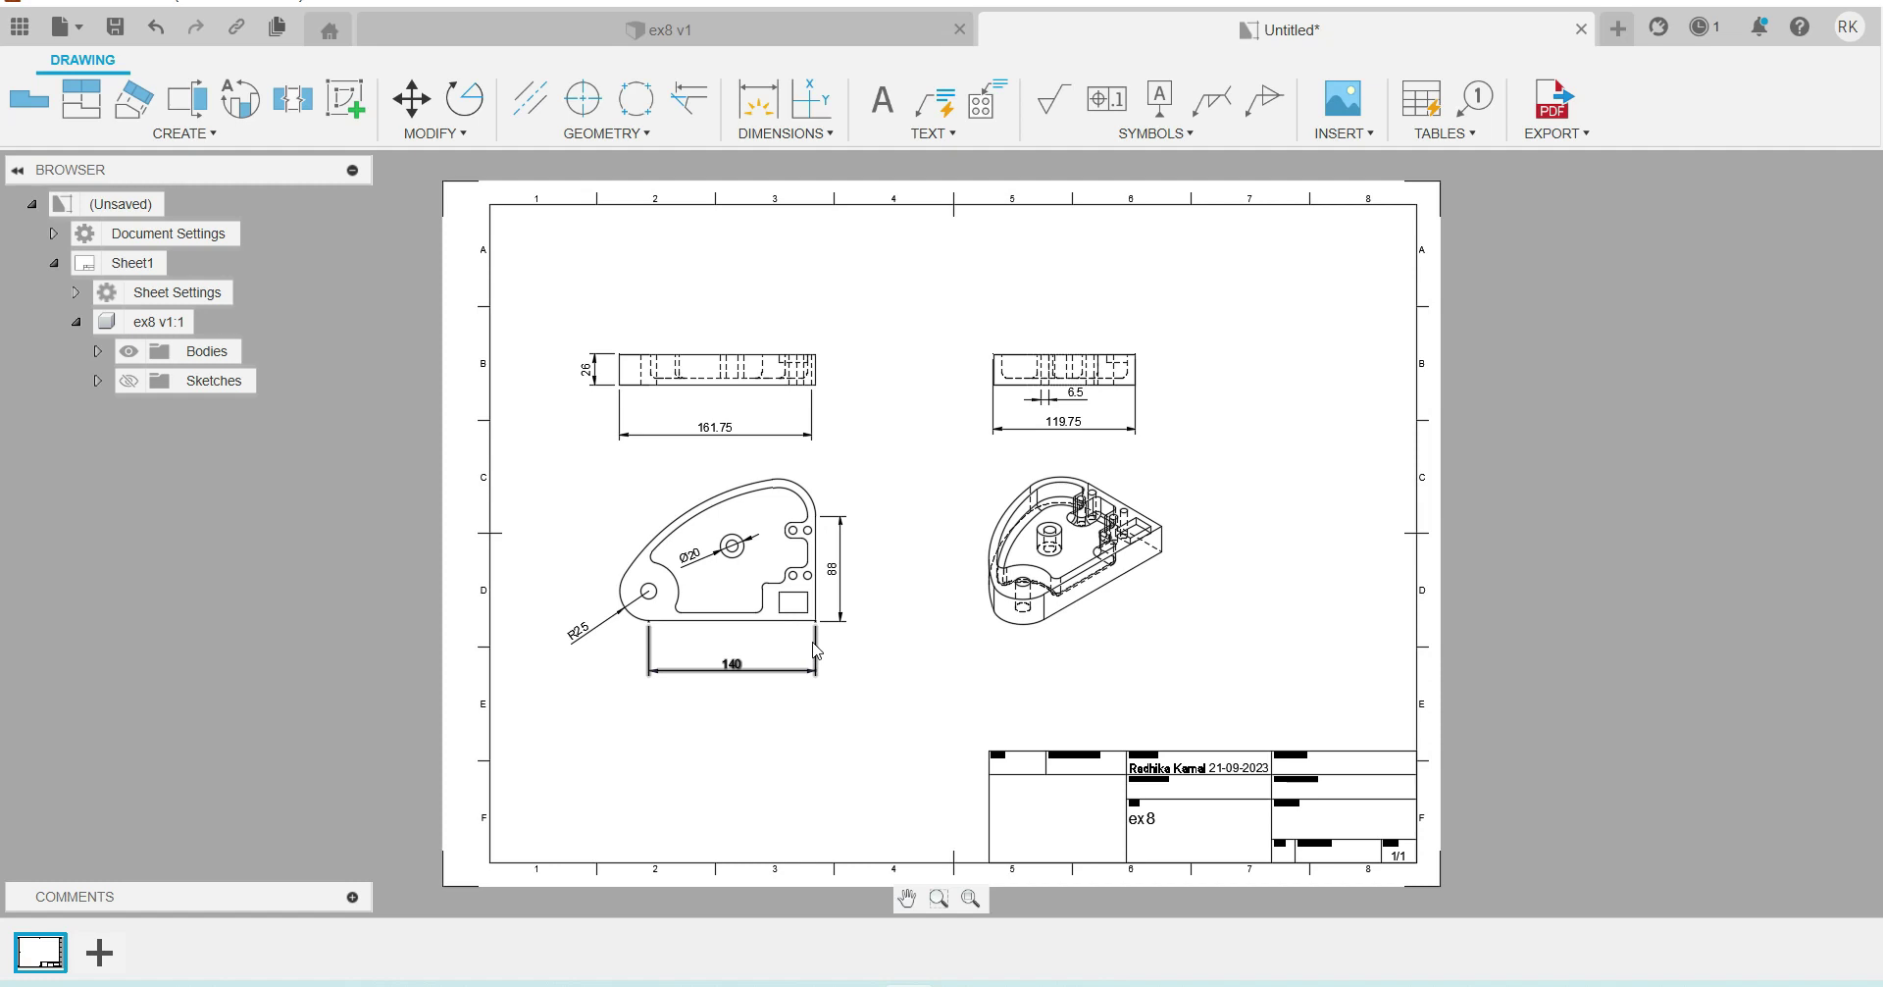
Step: Rearrange the views so the two narrow views sit higher and the front and isometric views sit lower on the sheet
click(726, 349)
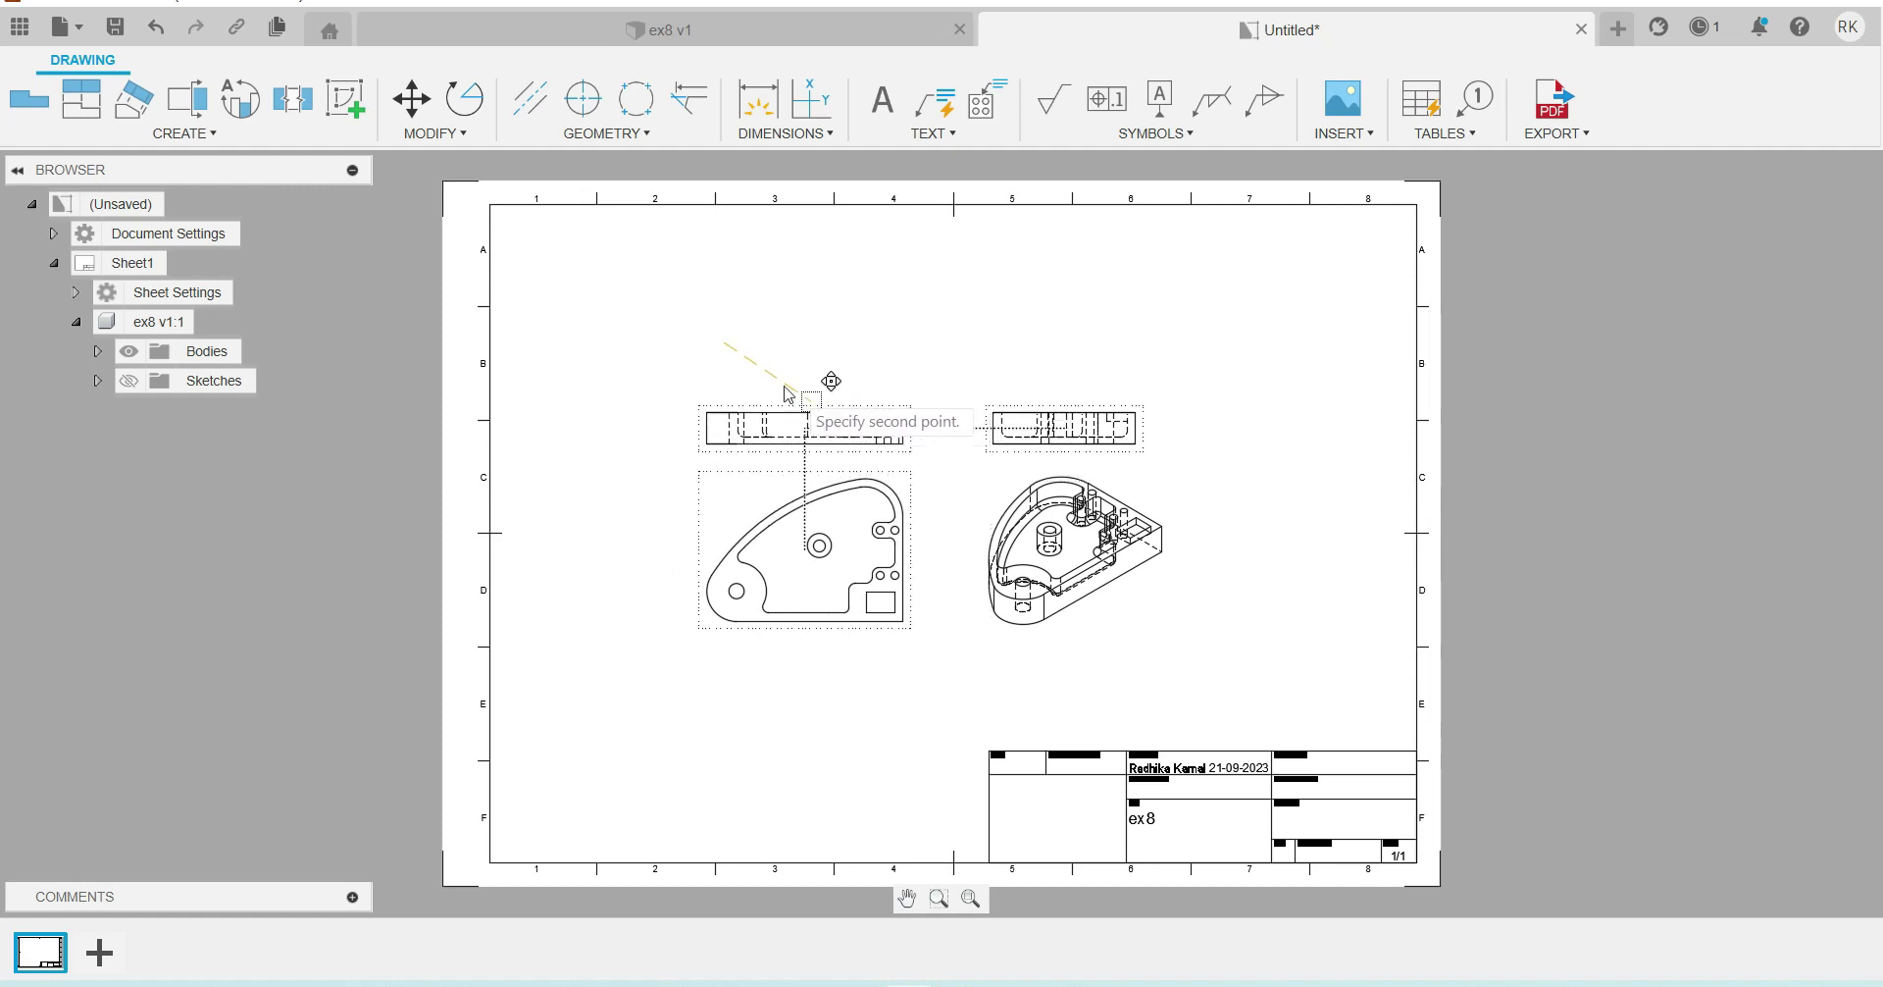
click(691, 305)
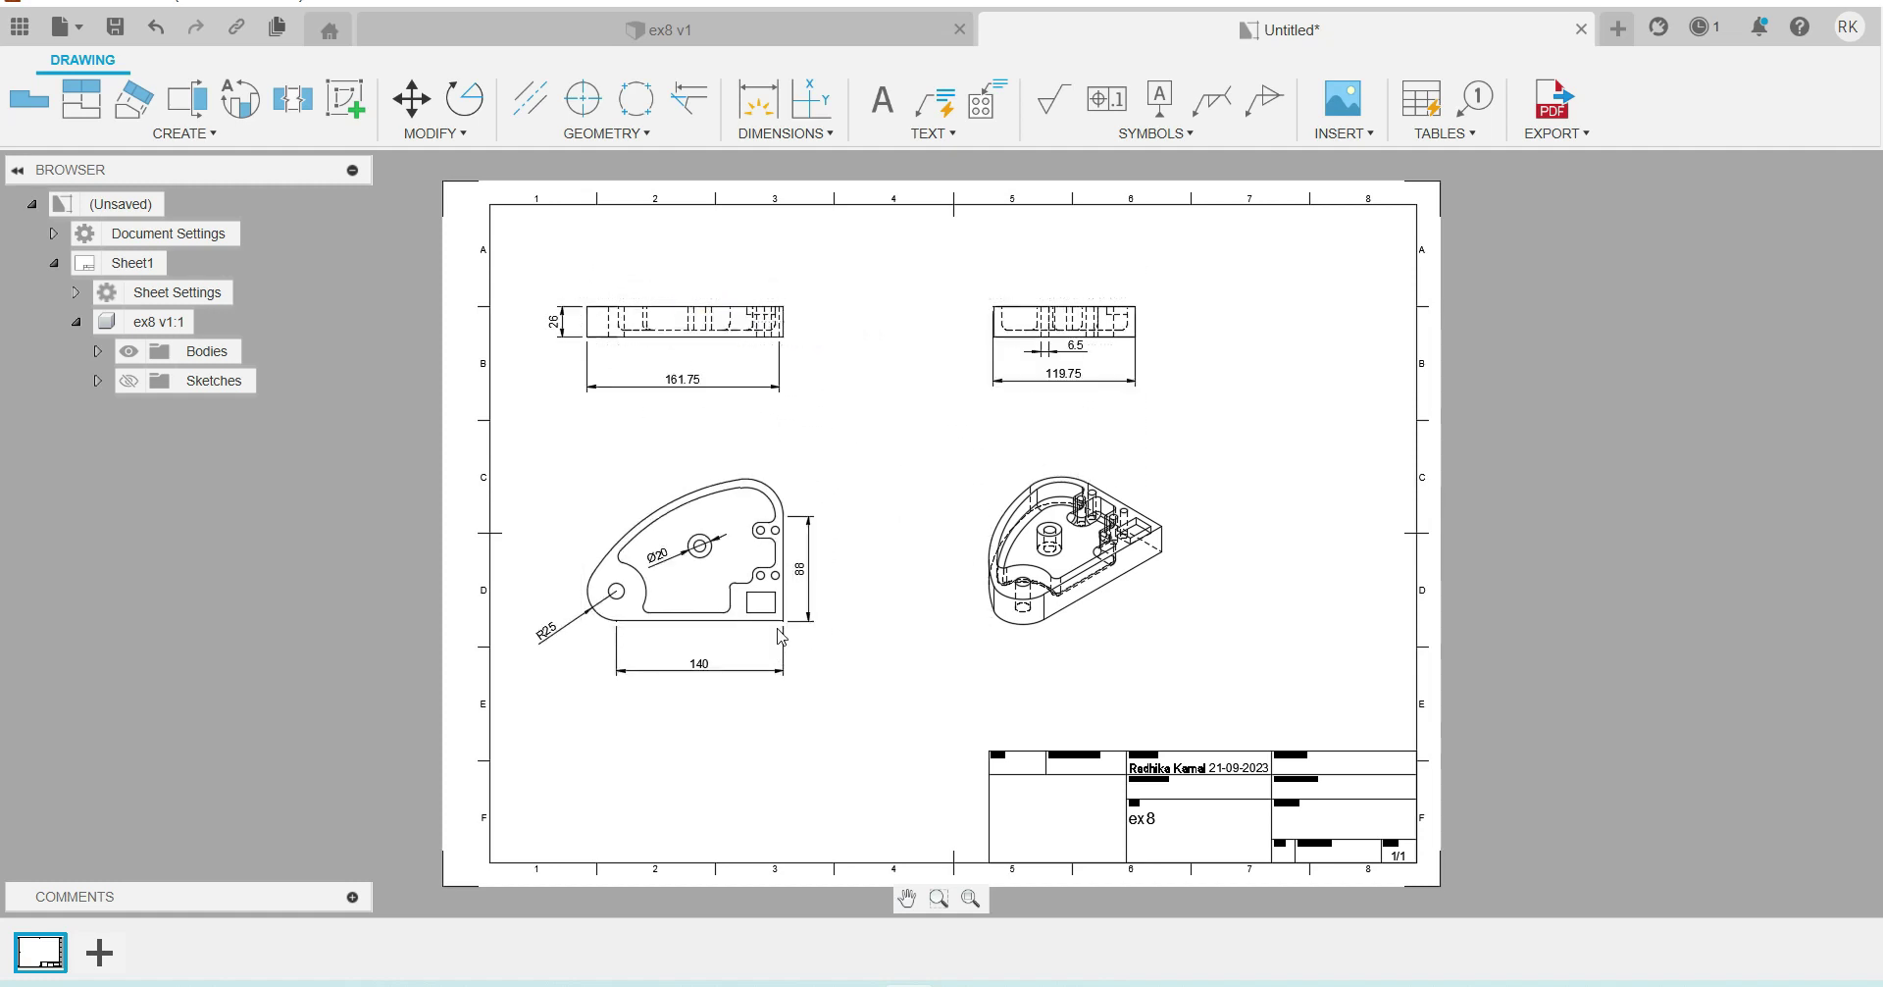
click(782, 636)
drag(781, 635, 782, 671)
click(1118, 628)
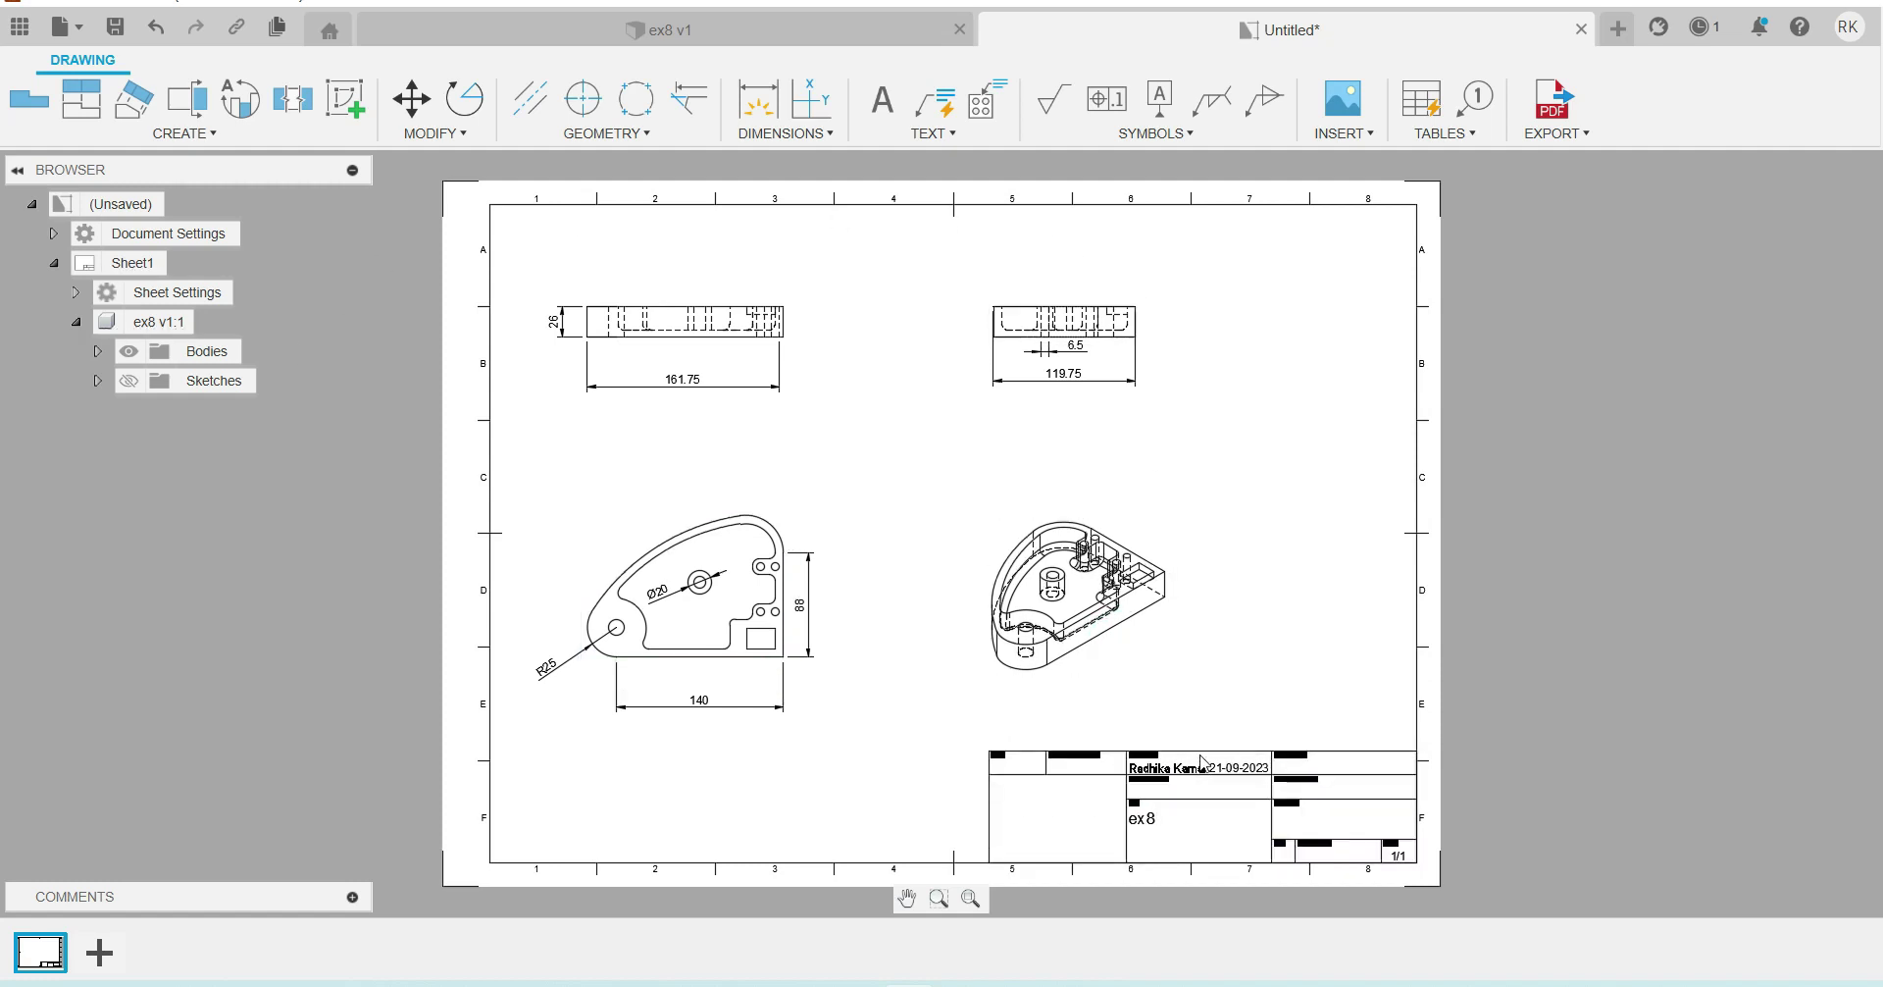
Step: Export all sheets as a PDF named ex8 with Open PDF enabled, and check the result maximized in the PDF viewer
click(1553, 98)
click(1690, 241)
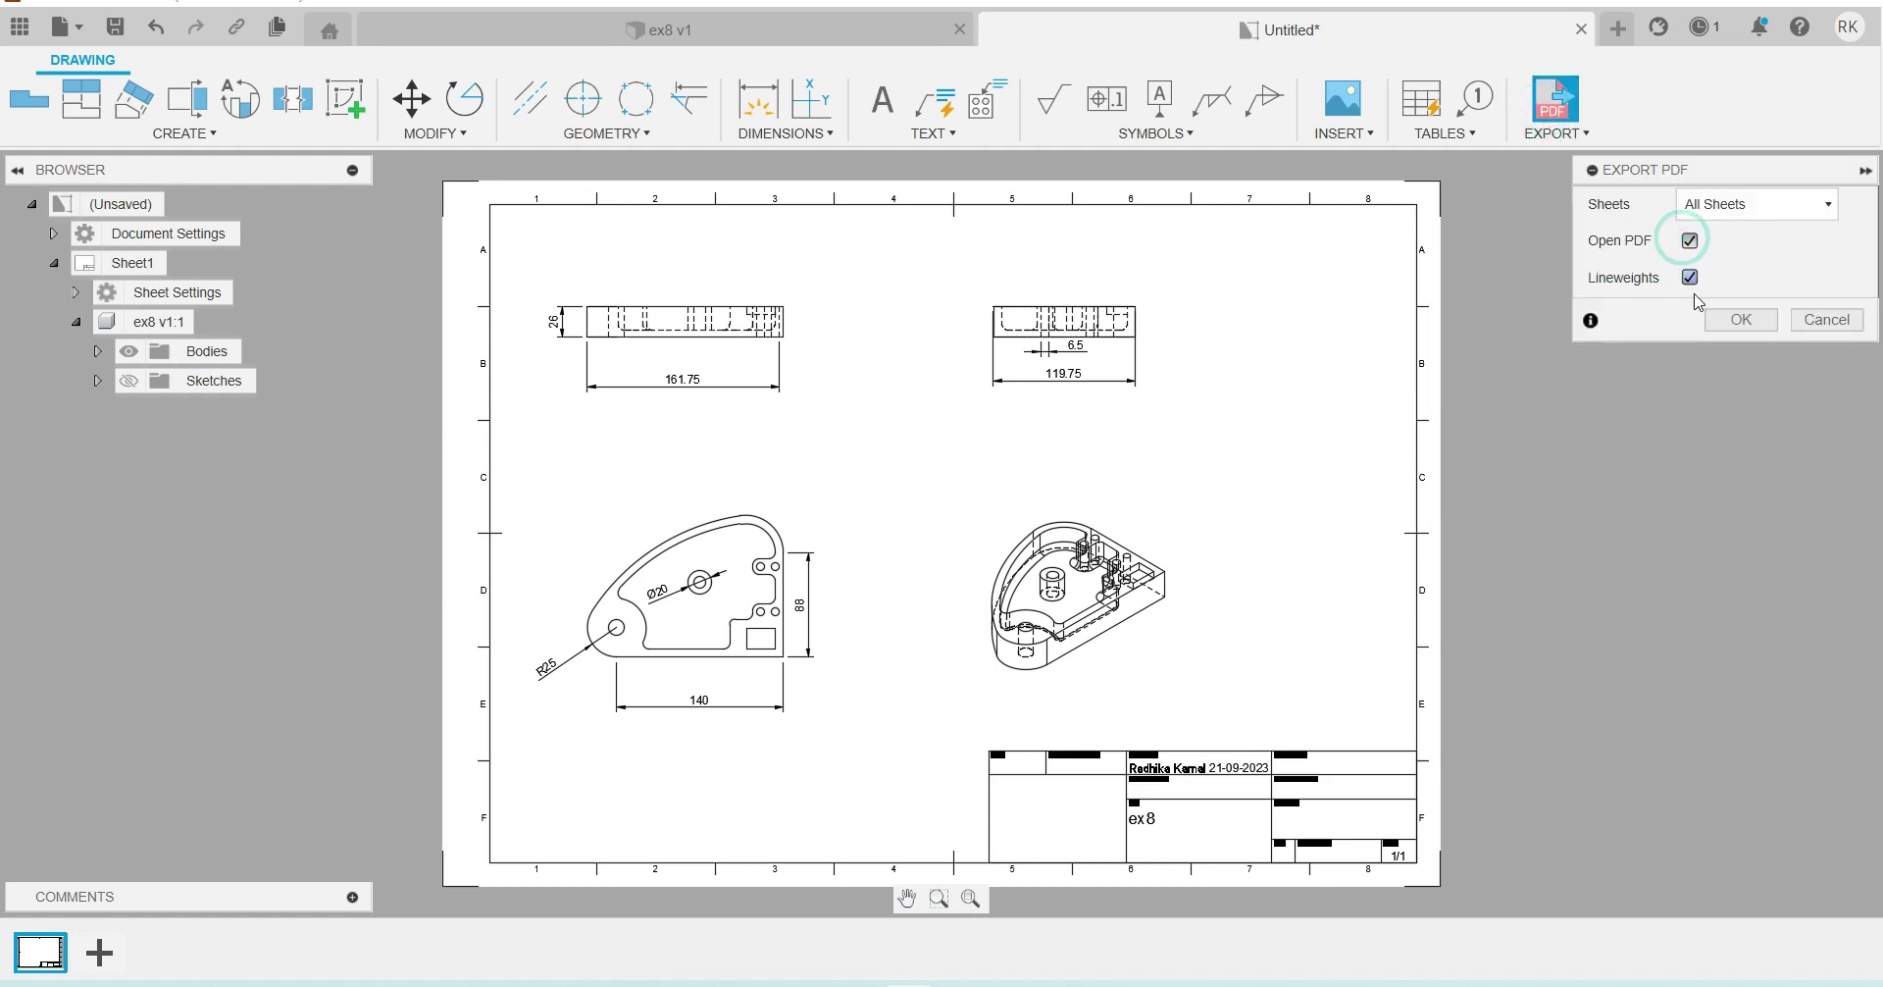
click(1725, 320)
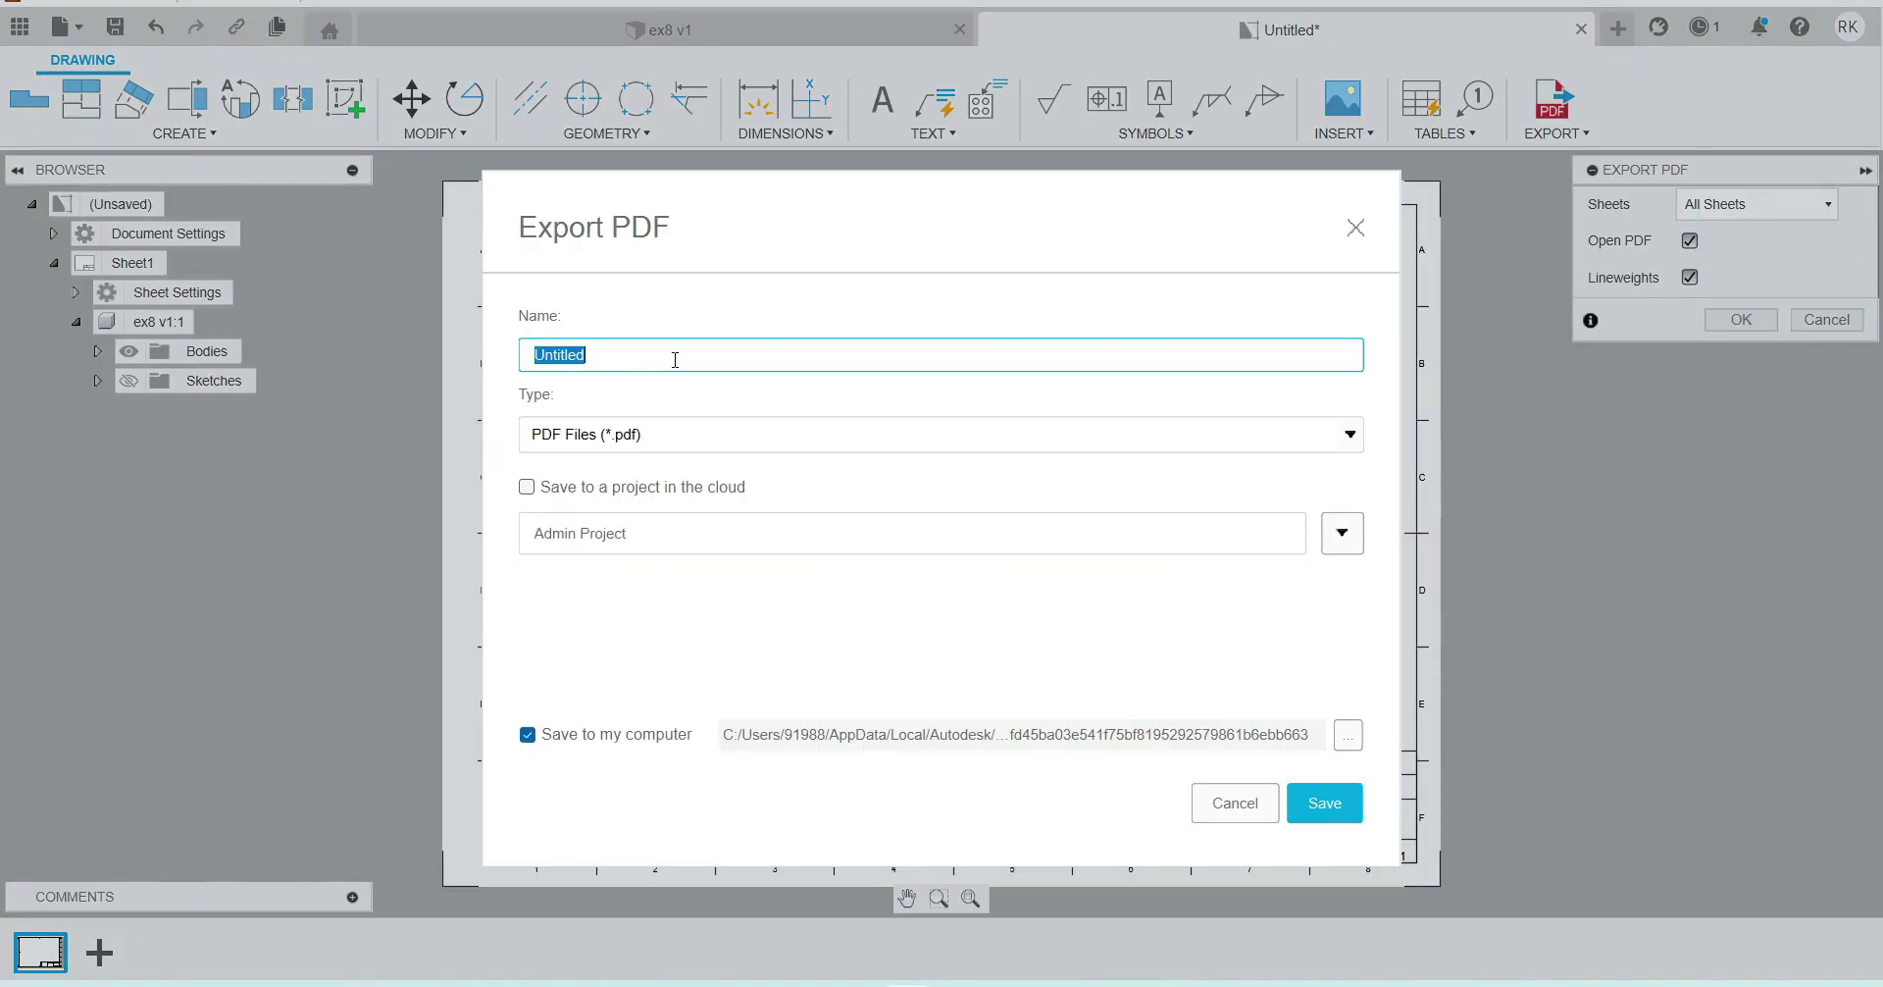
text(ex8)
key(Return)
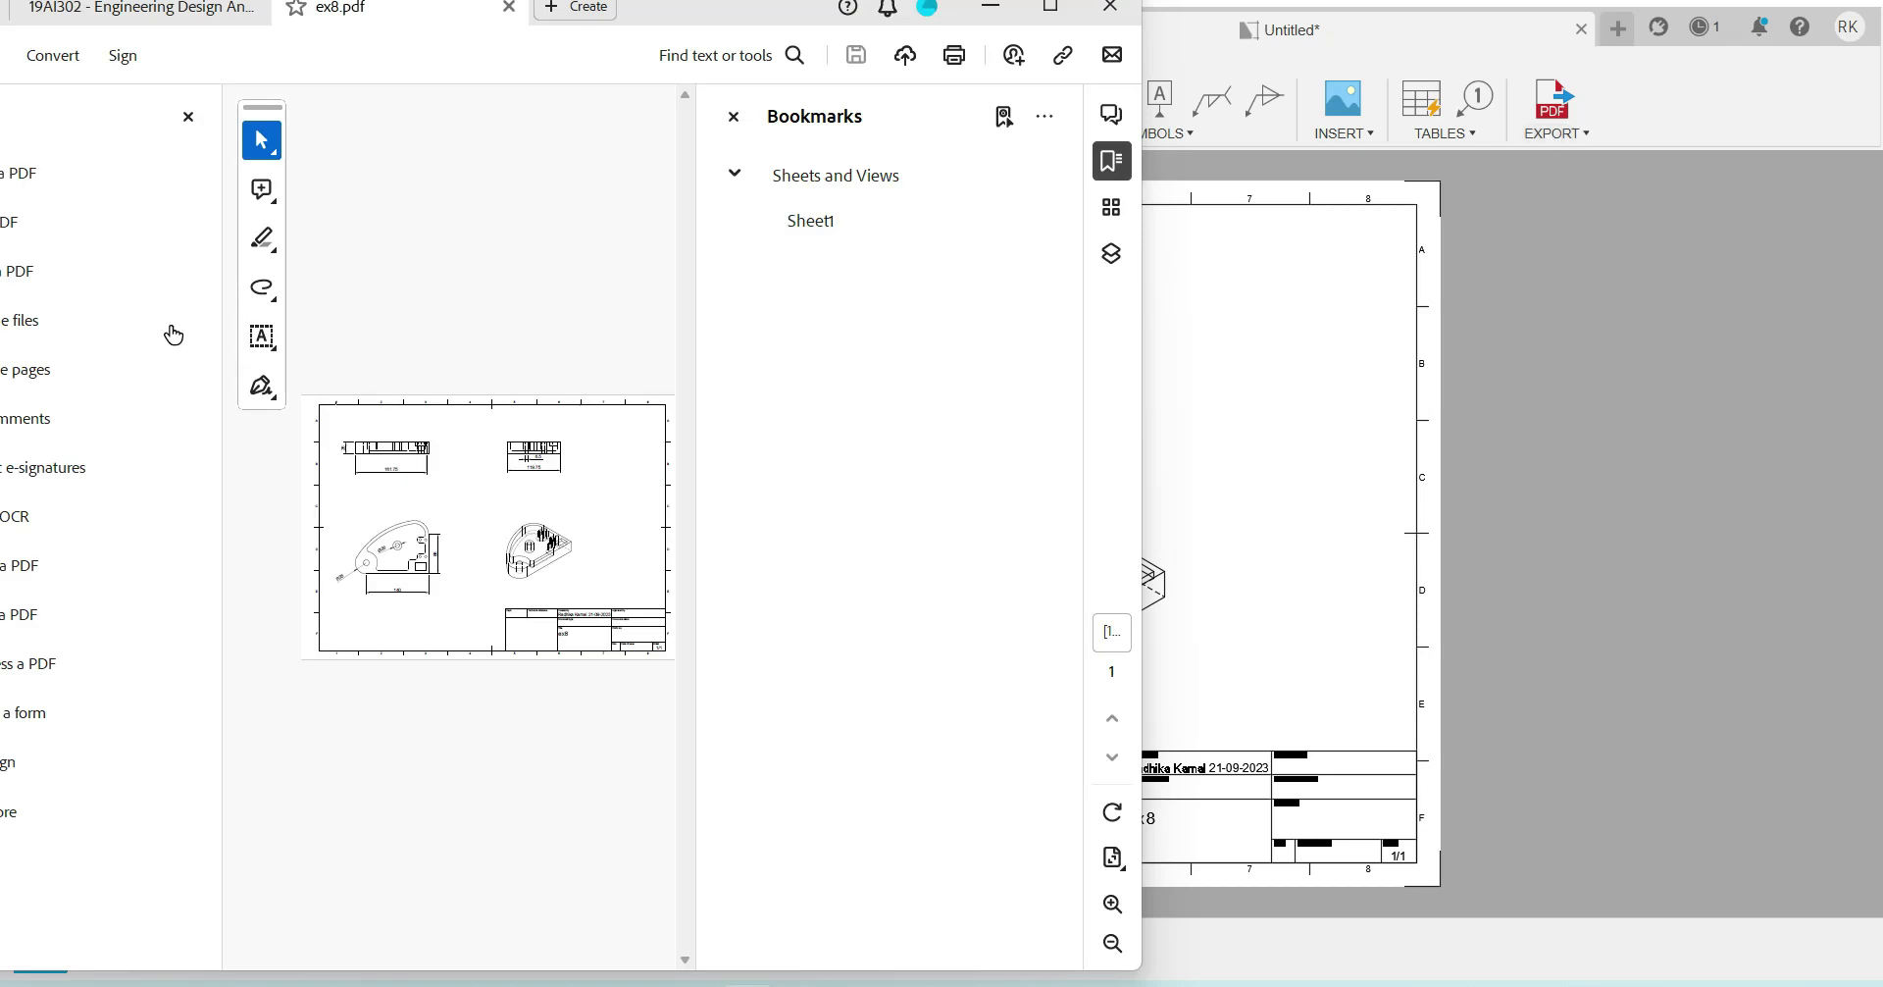
click(1051, 7)
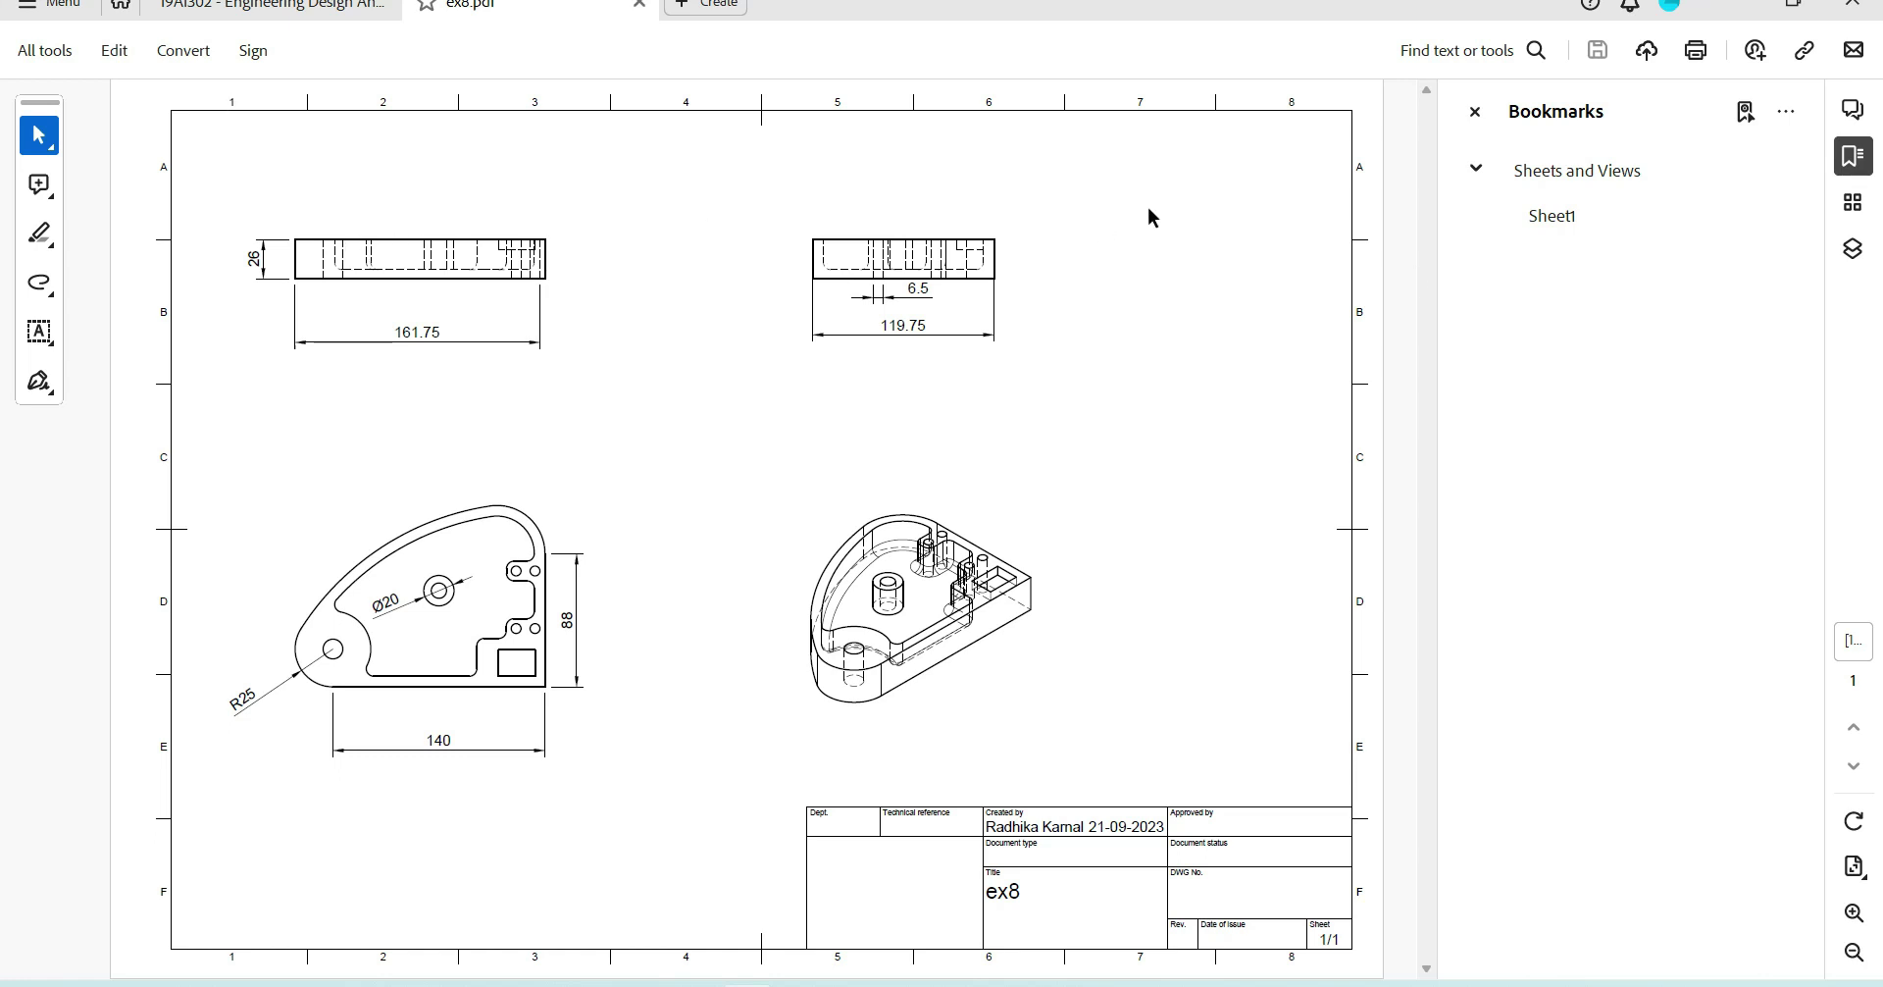
key(alt+Tab)
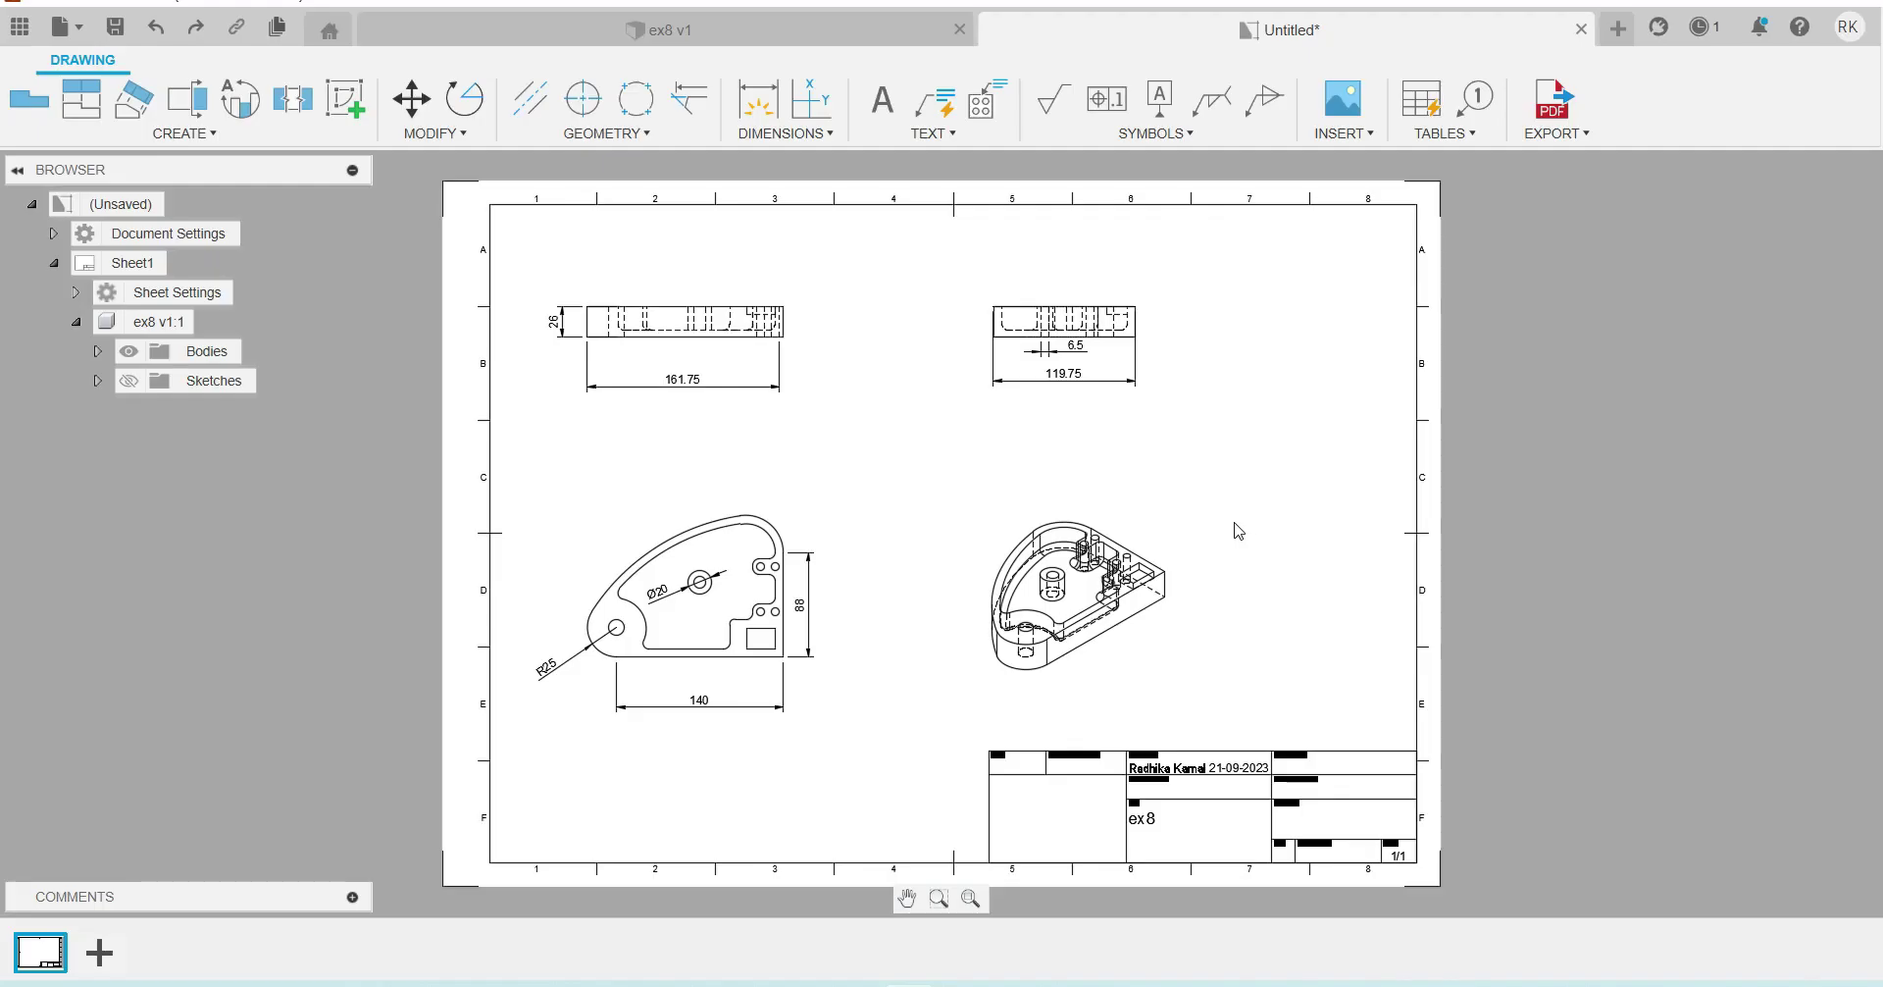
Step: Save the drawing as ex8 Drawing in Admin Project and switch back to the ex8 model
key(ctrl+s)
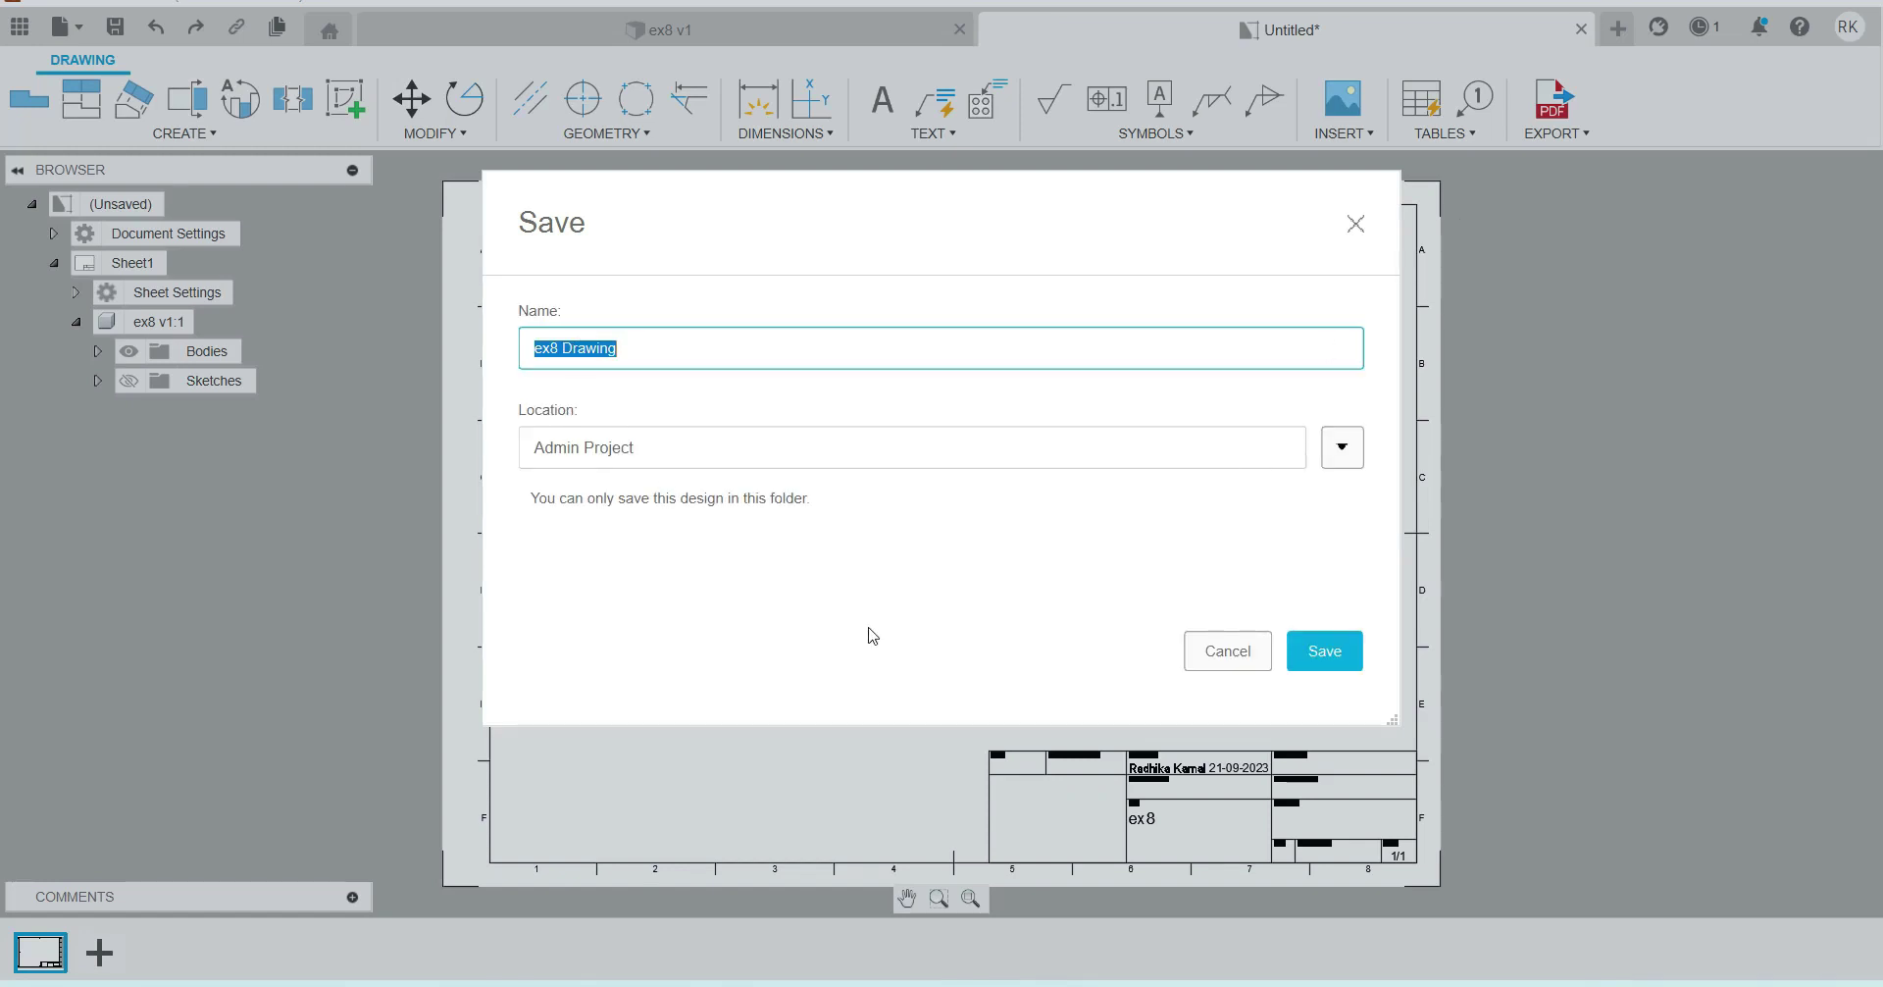
click(1326, 649)
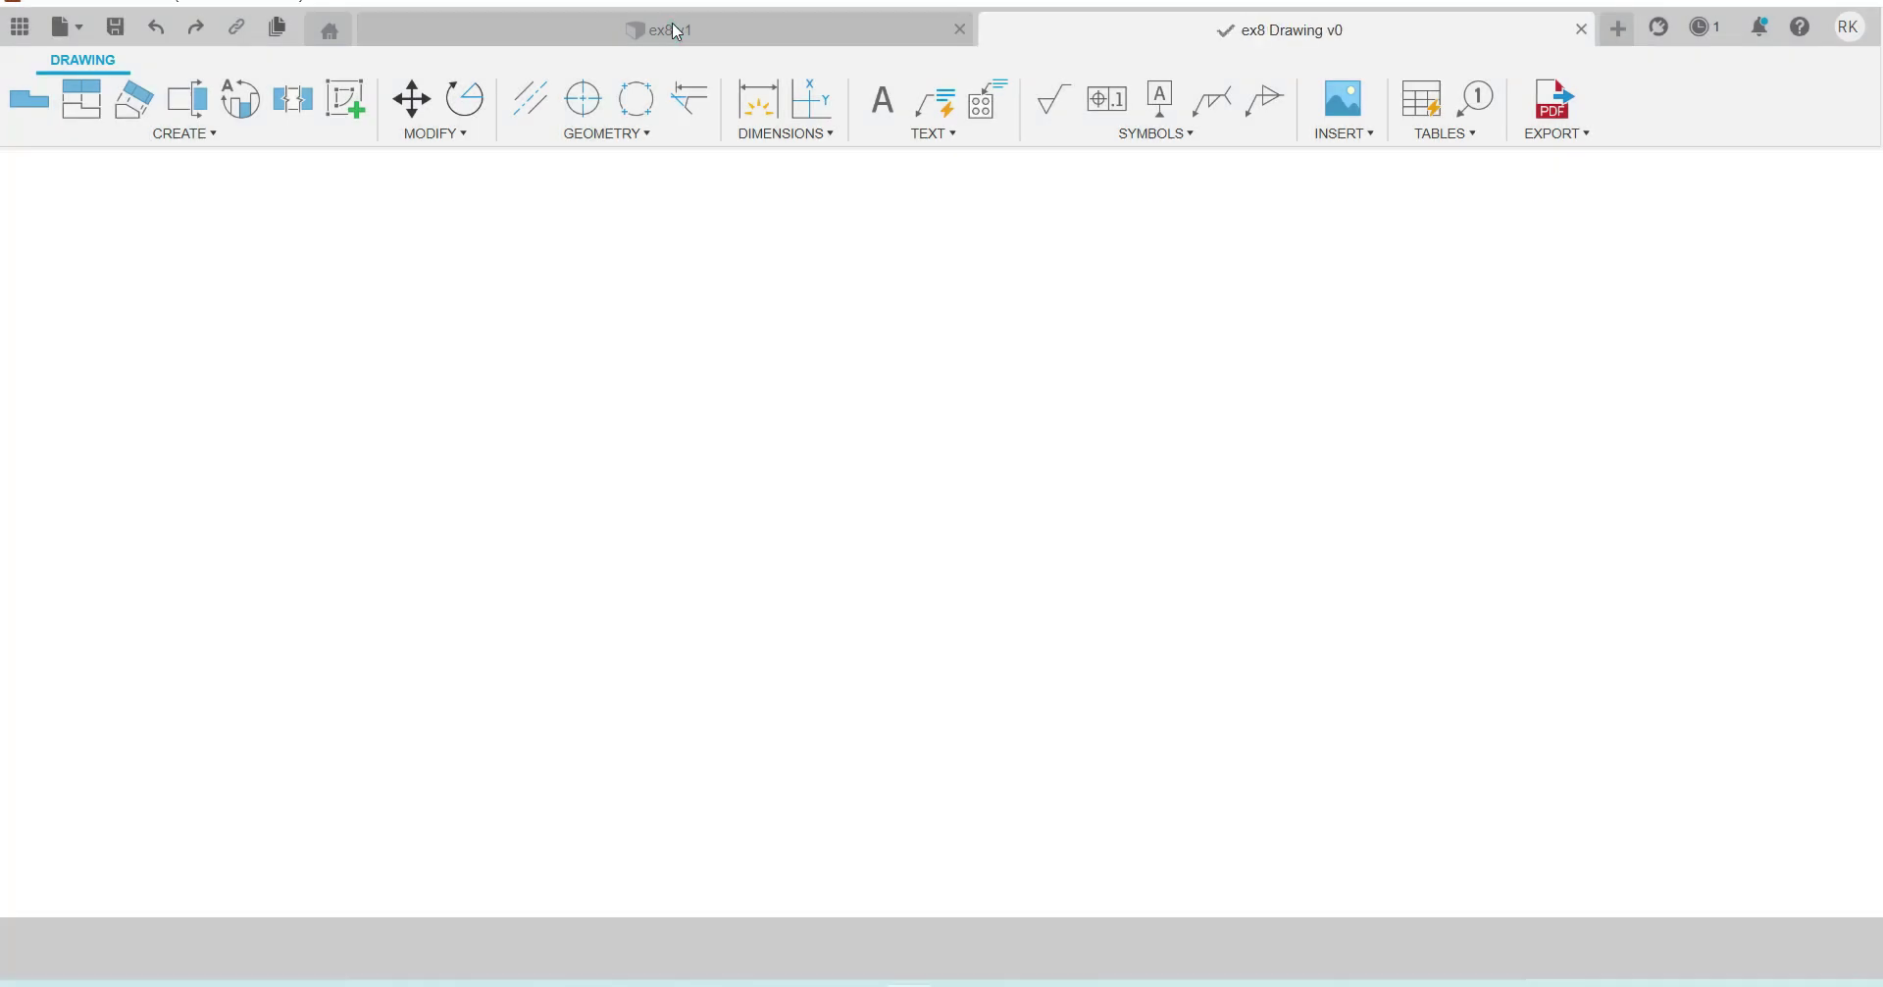
click(677, 32)
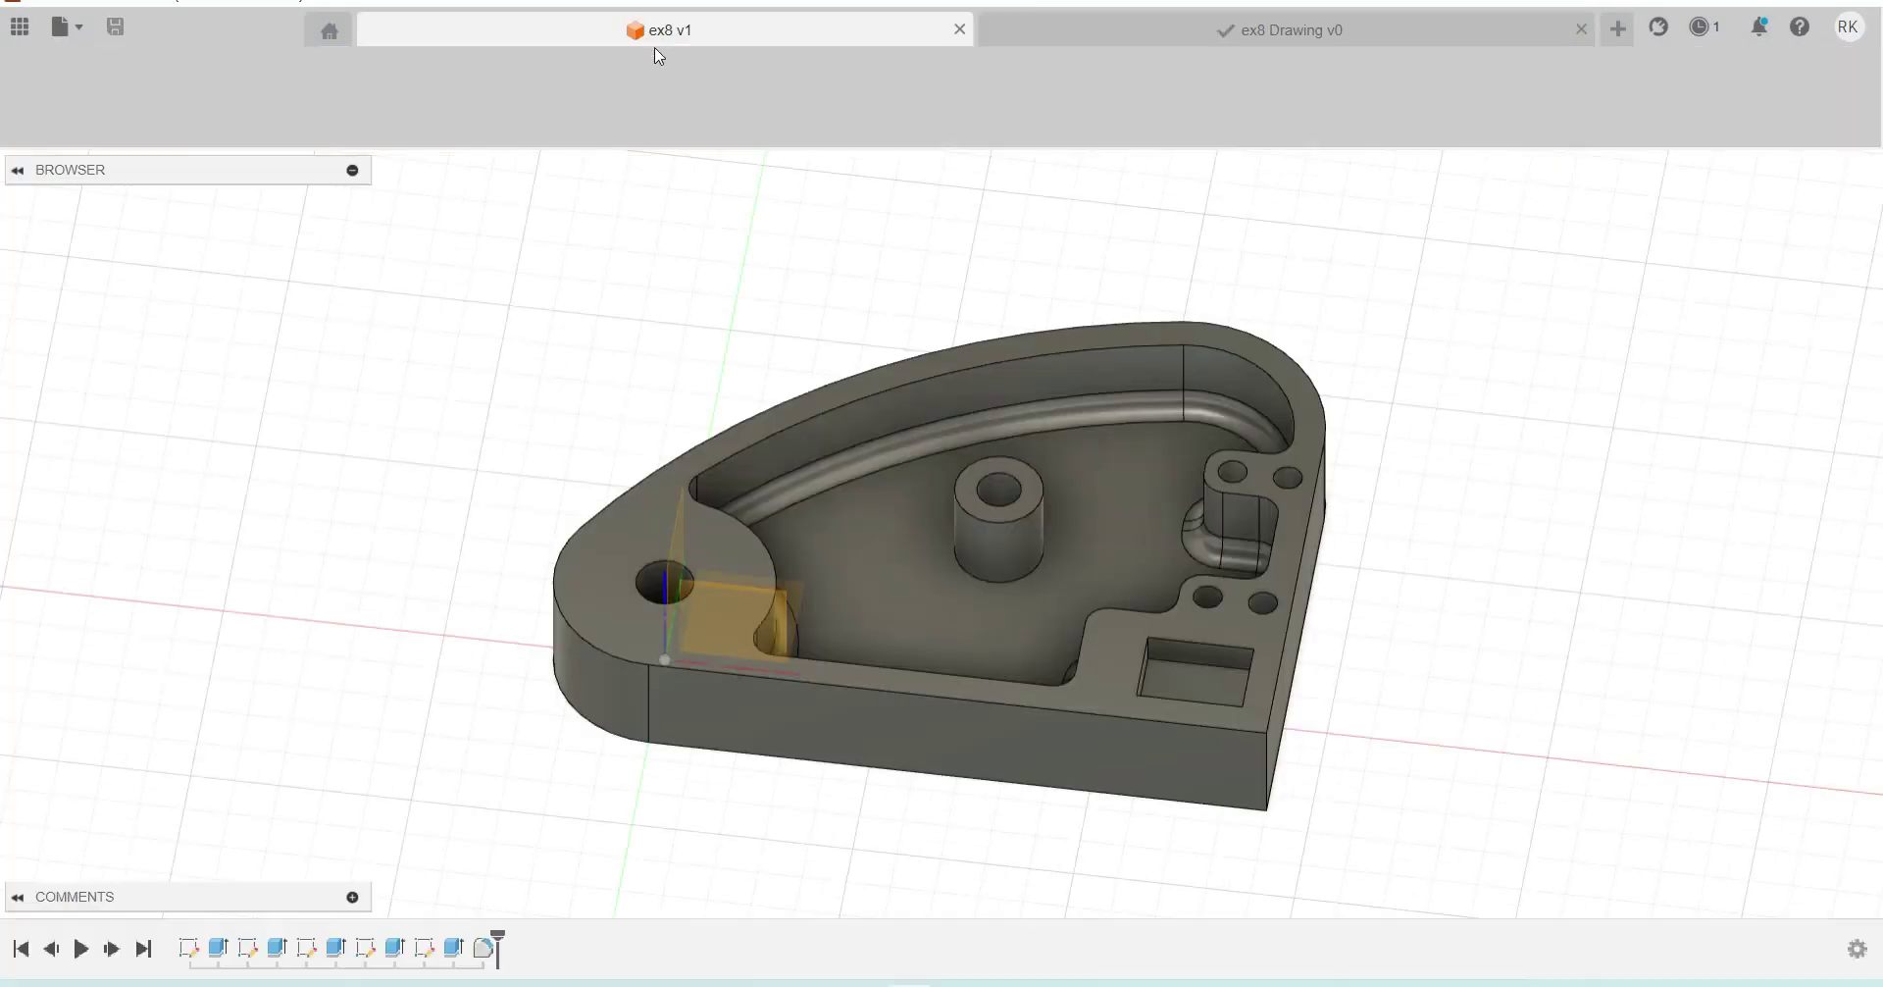